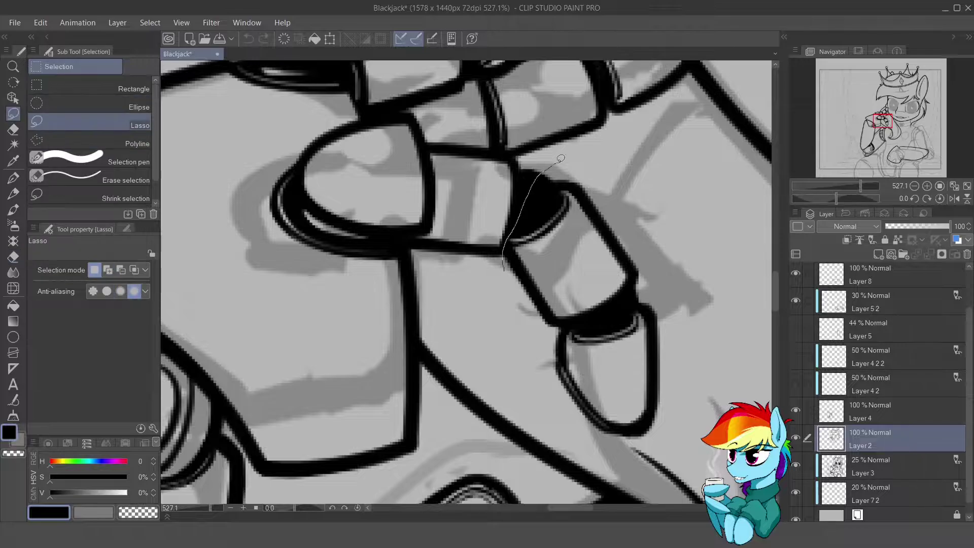
- Fill the gap in the bent finger's black knuckle joint on Layer 2 with the G-pen
scroll(456, 223, up, 5)
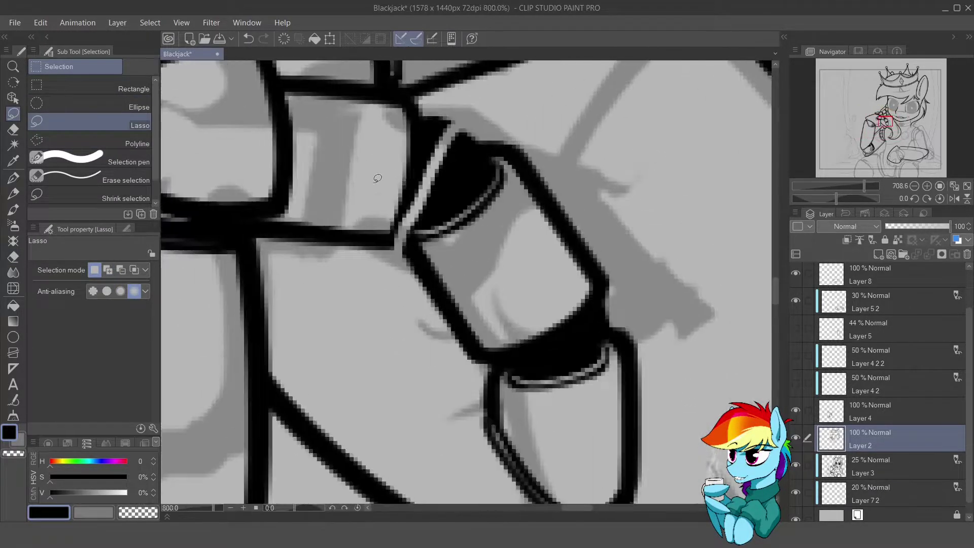
key(p)
drag(477, 215, 488, 203)
key(bracketleft)
key(bracketleft)
key(bracketleft)
drag(412, 233, 421, 191)
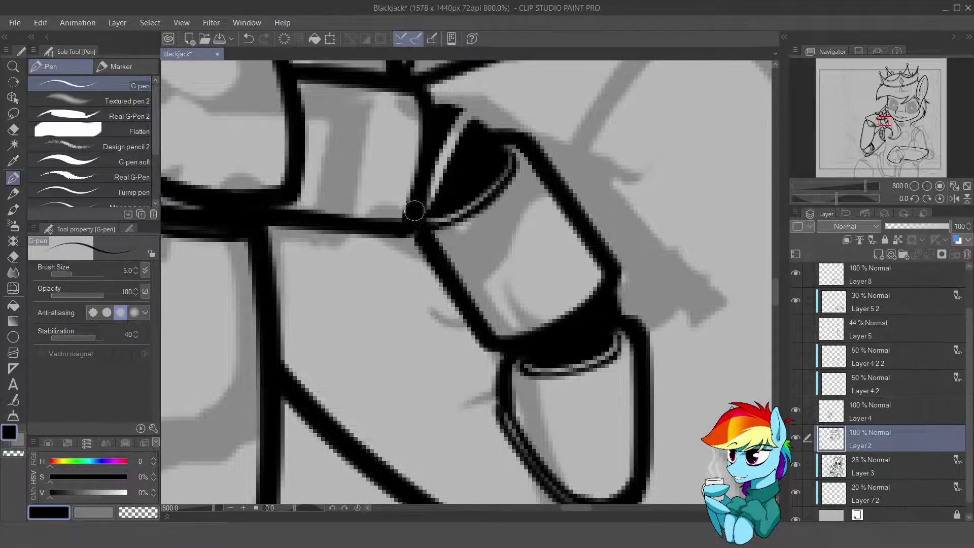
scroll(460, 120, down, 3)
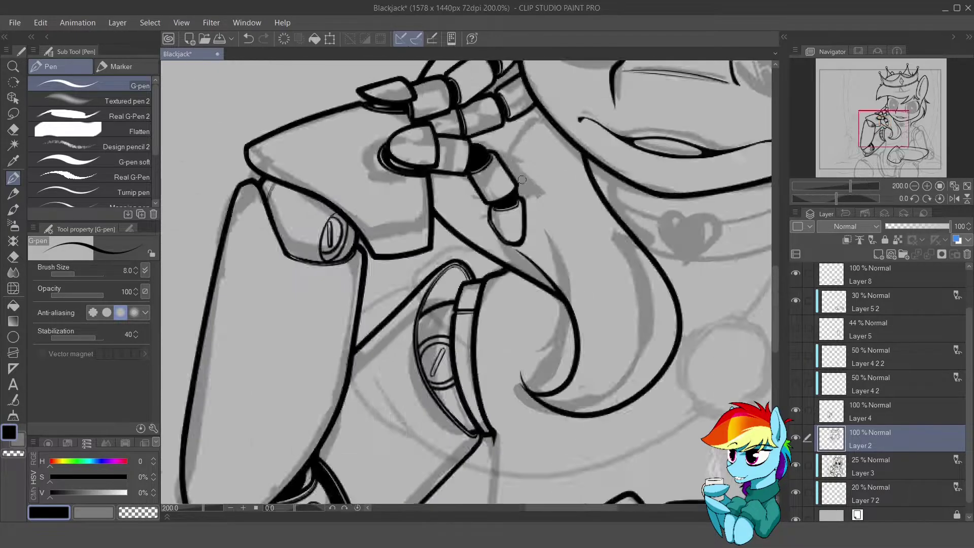
- Add small round slotted screws to the black finger joints, erasing each circle and inking a slot line across it
scroll(387, 223, up, 3)
key(e)
key(p)
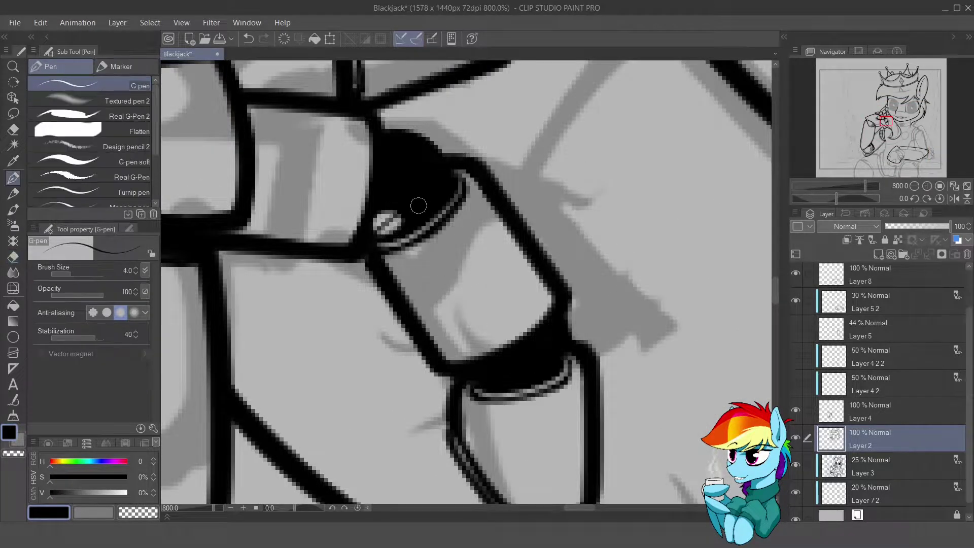
drag(393, 213, 495, 79)
key(e)
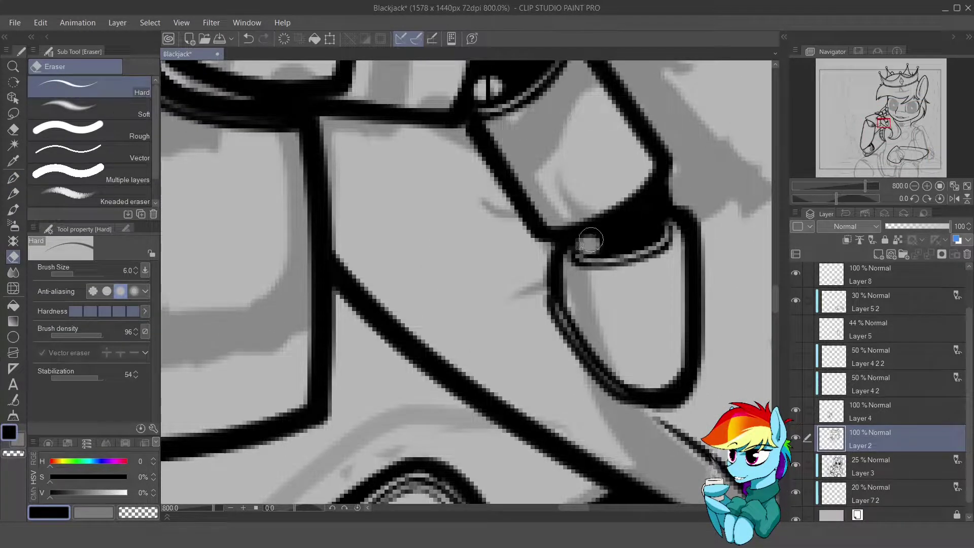
key(p)
drag(614, 241, 438, 233)
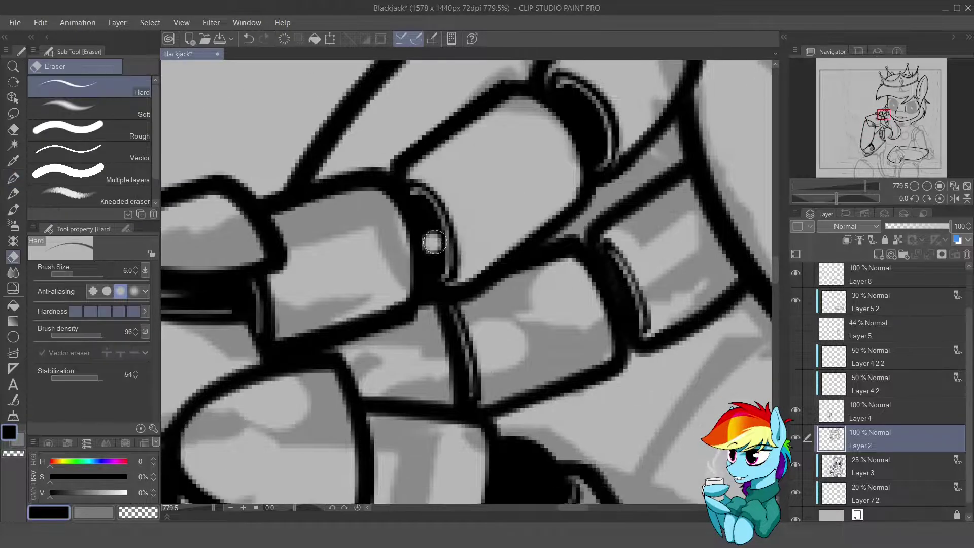
drag(441, 268, 413, 294)
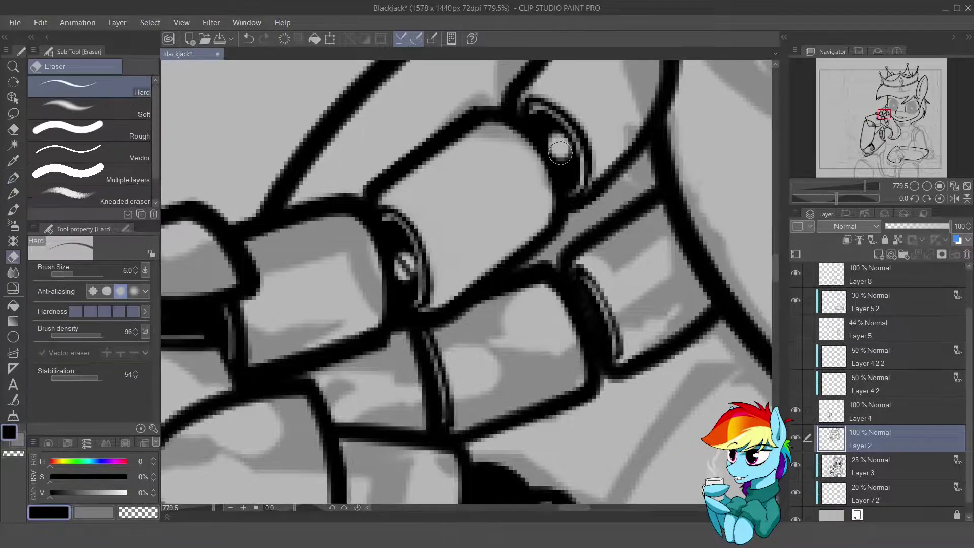
- Thicken the inner edge of the wrist screw on Layer 4 with the G-pen at size 4
scroll(554, 156, down, 6)
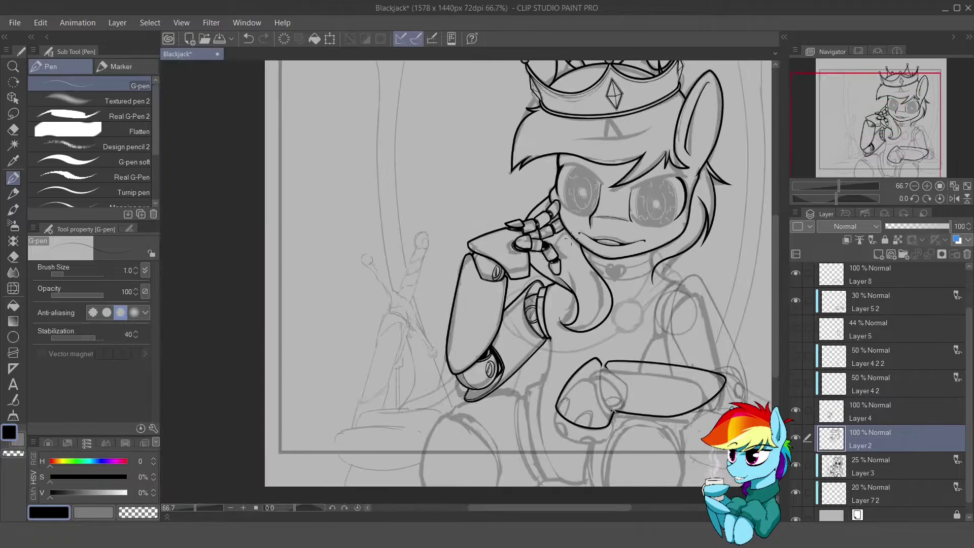
scroll(390, 215, up, 6)
key(e)
drag(390, 214, 423, 206)
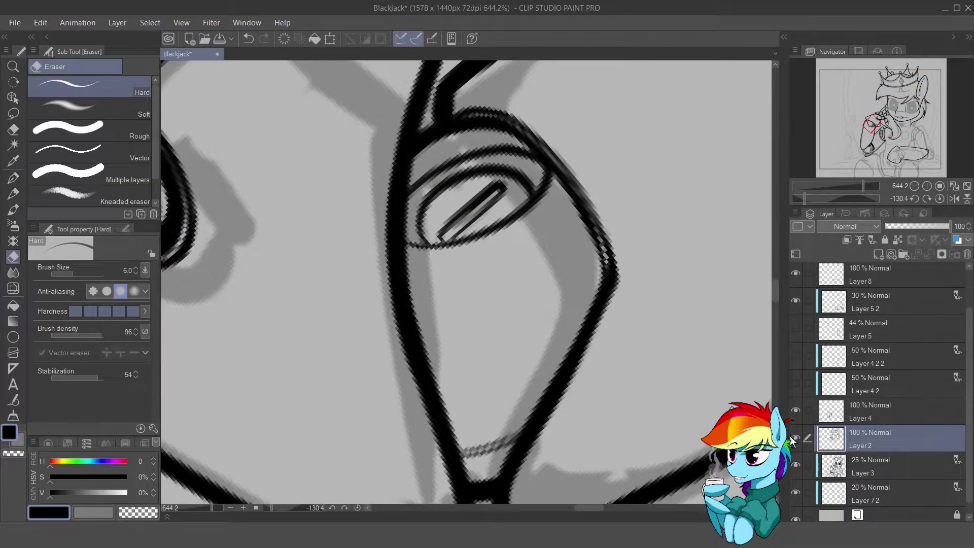
click(870, 411)
key(p)
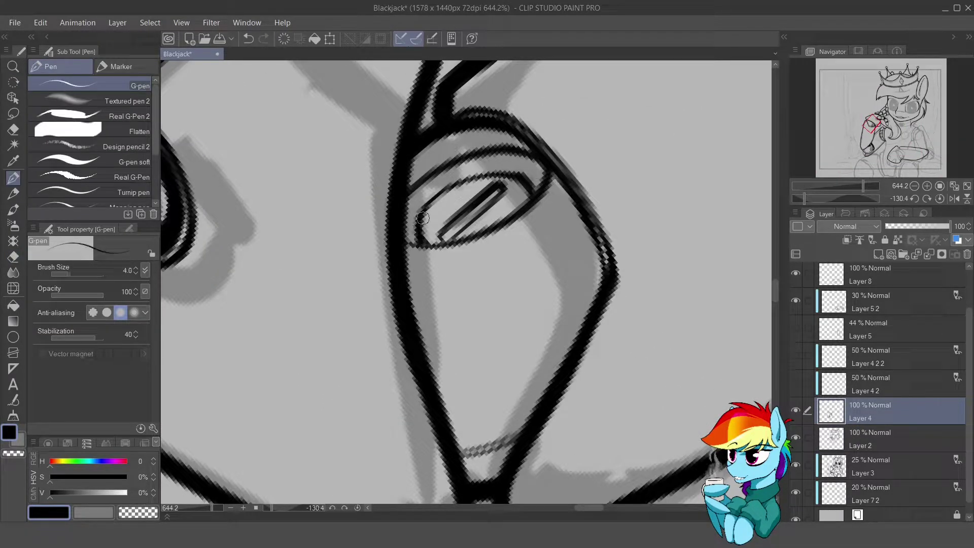
drag(422, 218, 486, 285)
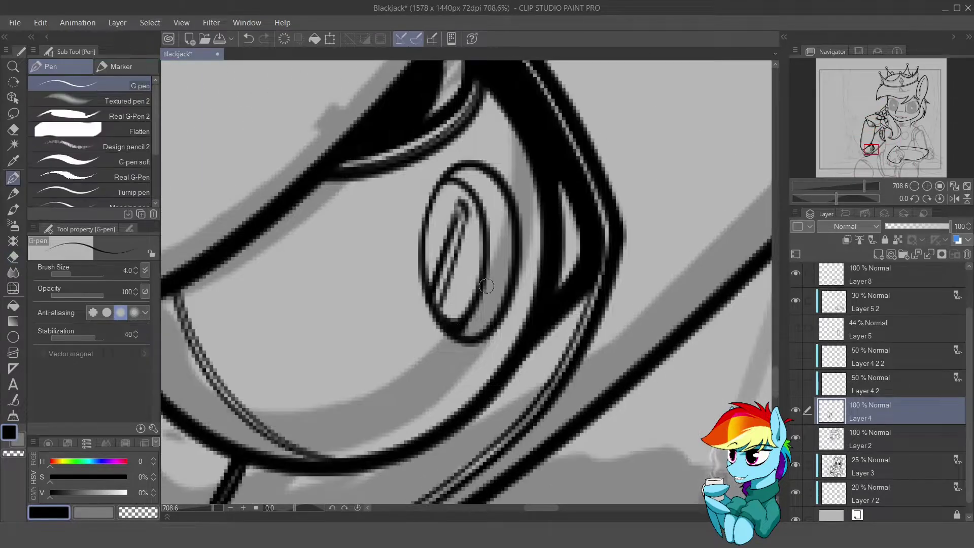
- Thin the inner outline of the elbow screw with the Hard eraser at size 4
key(e)
drag(486, 193, 384, 262)
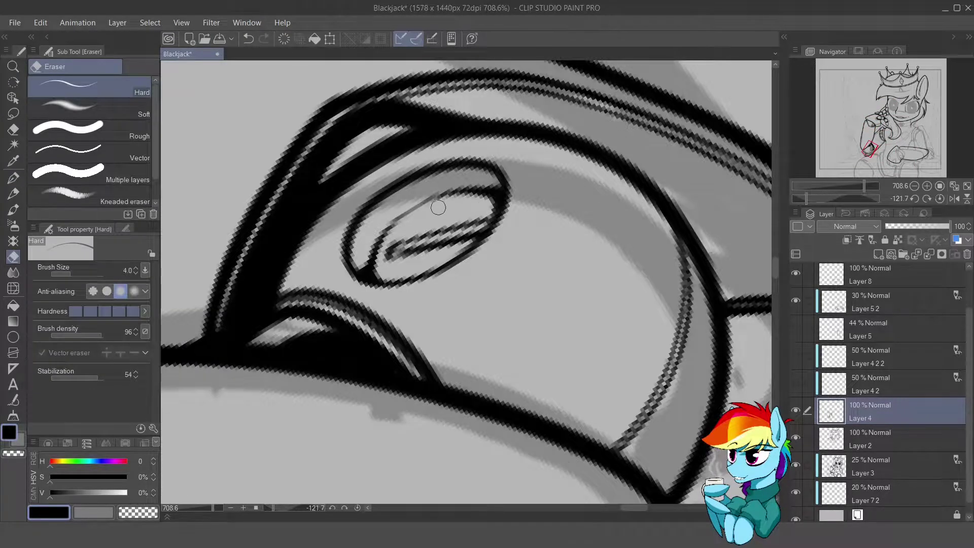
mouse_move(439, 207)
mouse_down()
mouse_move(387, 224)
mouse_move(506, 279)
mouse_move(474, 339)
mouse_move(471, 304)
mouse_move(496, 348)
mouse_move(477, 379)
mouse_move(439, 278)
mouse_move(447, 304)
mouse_up()
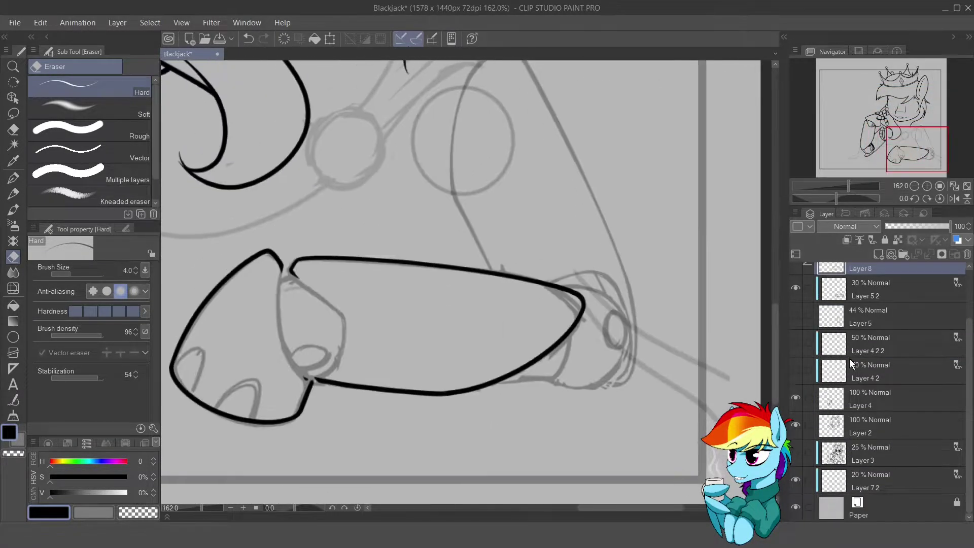
- Ink the hoof's inner curved edge on Layer 8 and erase the overlap where it meets the horizontal leg's lower line
mouse_move(851, 362)
mouse_down()
mouse_move(592, 420)
mouse_move(776, 333)
mouse_move(508, 305)
mouse_move(259, 322)
mouse_move(599, 152)
mouse_up()
key(p)
key(ctrl+@)
key(e)
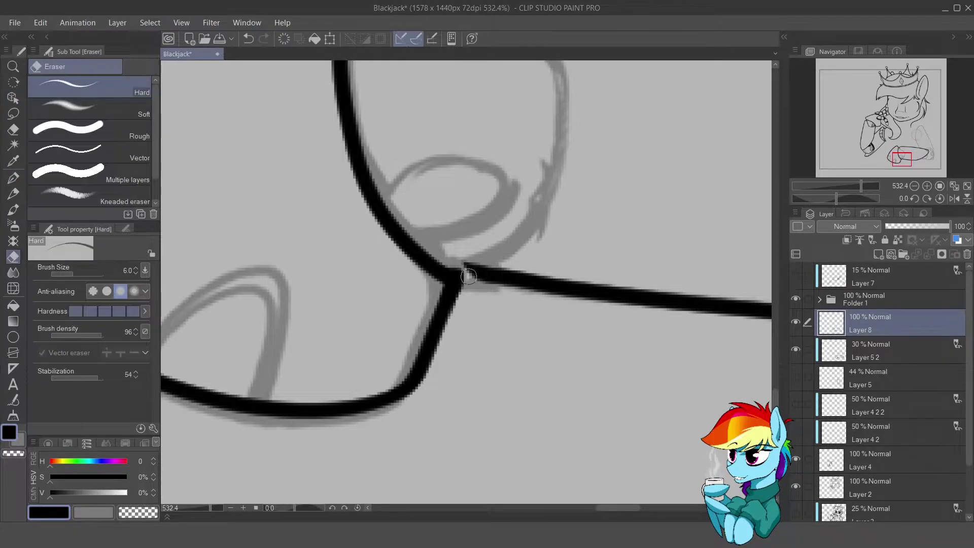
mouse_move(469, 276)
mouse_down()
mouse_move(420, 202)
mouse_move(355, 218)
mouse_up()
- Ink the outline of the rounded ankle joint between the hoof and the horizontal leg, following the sketch
key(p)
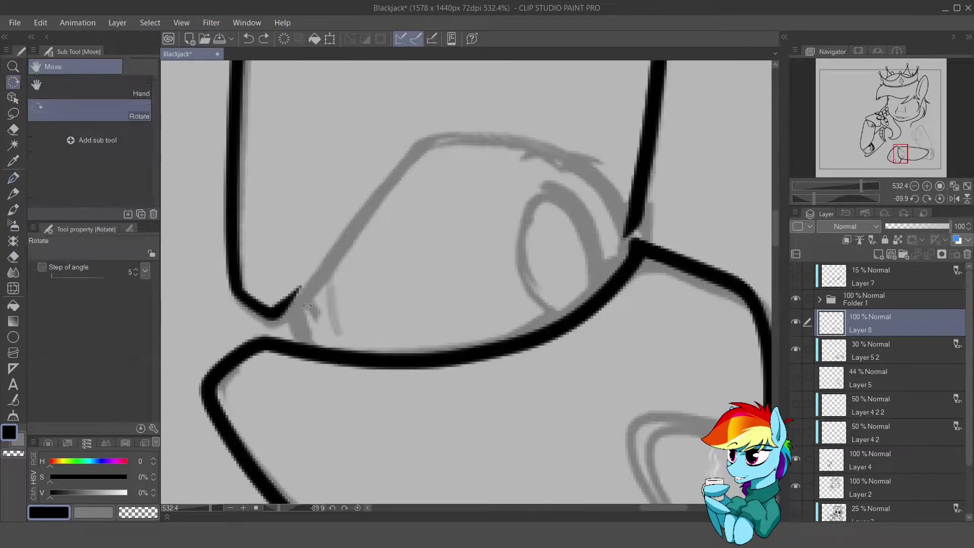
drag(456, 148, 274, 305)
key(ctrl+z)
drag(457, 148, 274, 315)
key(ctrl+@)
drag(336, 350, 435, 152)
key(p)
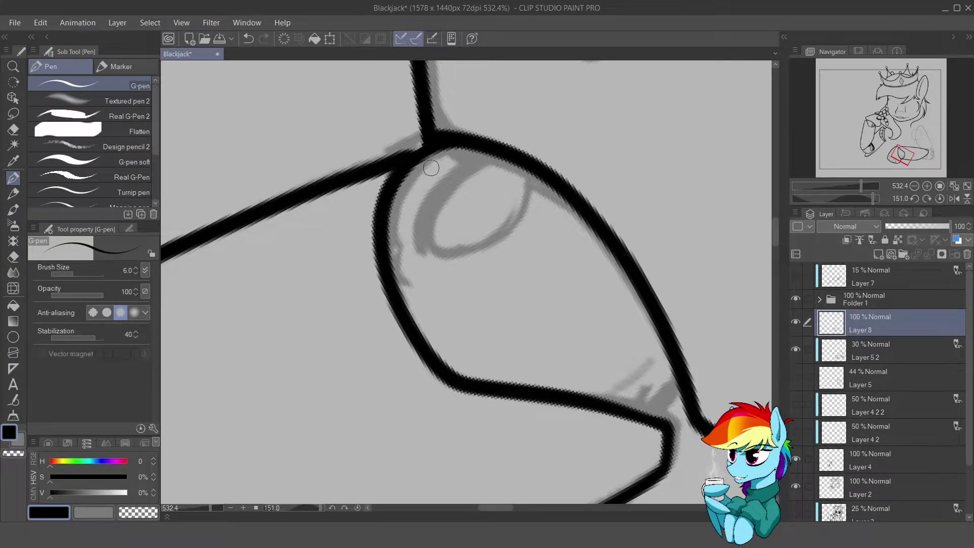
- Redraw the end of the leg's lower line with the G-pen so it joins the ankle joint at full thickness
key(ctrl+z)
key(e)
key(p)
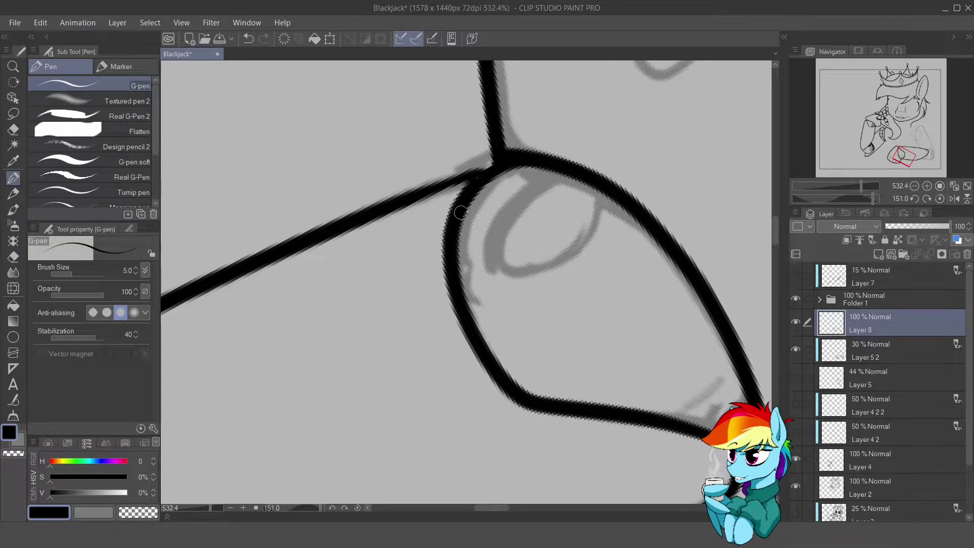
key(ctrl+z)
drag(469, 175, 320, 235)
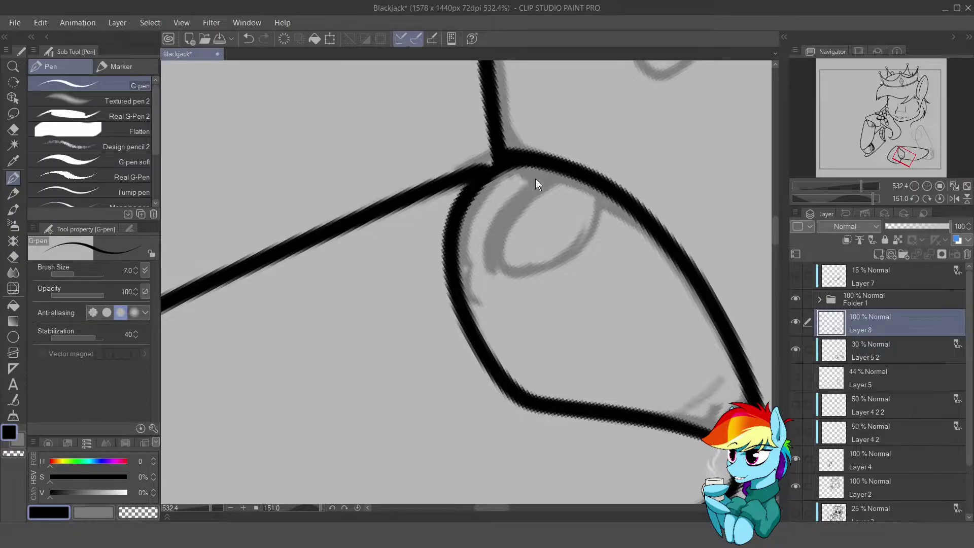
- Ink a thin double seam line across the ankle joint's upper end, erasing inside it to separate the two lines
scroll(417, 170, up, 5)
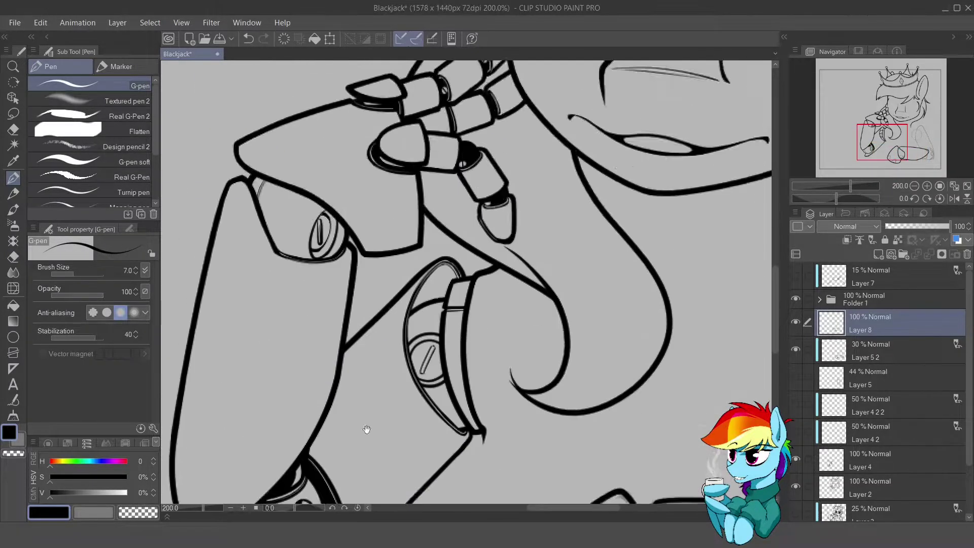
scroll(428, 211, down, 2)
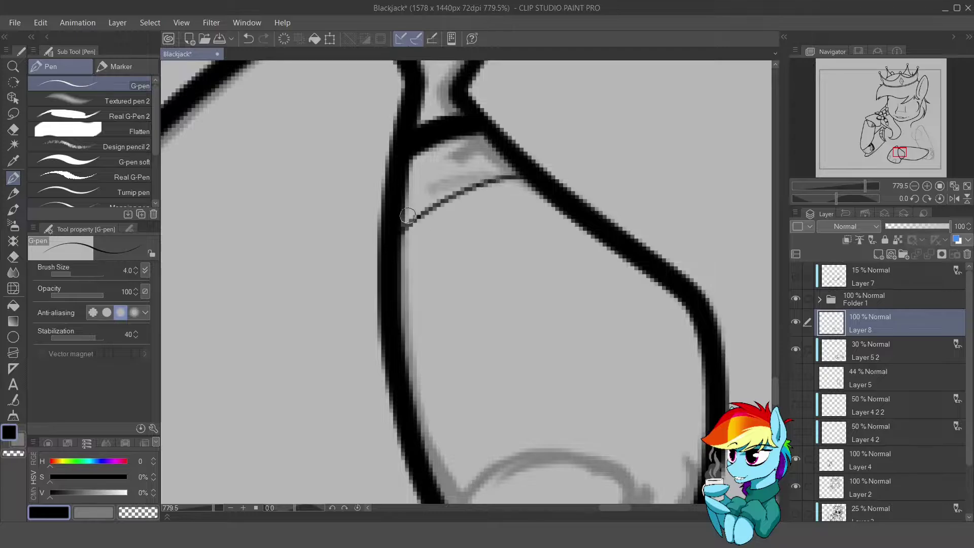
key(e)
mouse_move(462, 183)
mouse_down()
mouse_move(414, 220)
mouse_move(510, 171)
mouse_move(405, 228)
mouse_move(476, 188)
mouse_up()
key(p)
scroll(492, 212, down, 3)
scroll(432, 322, up, 1)
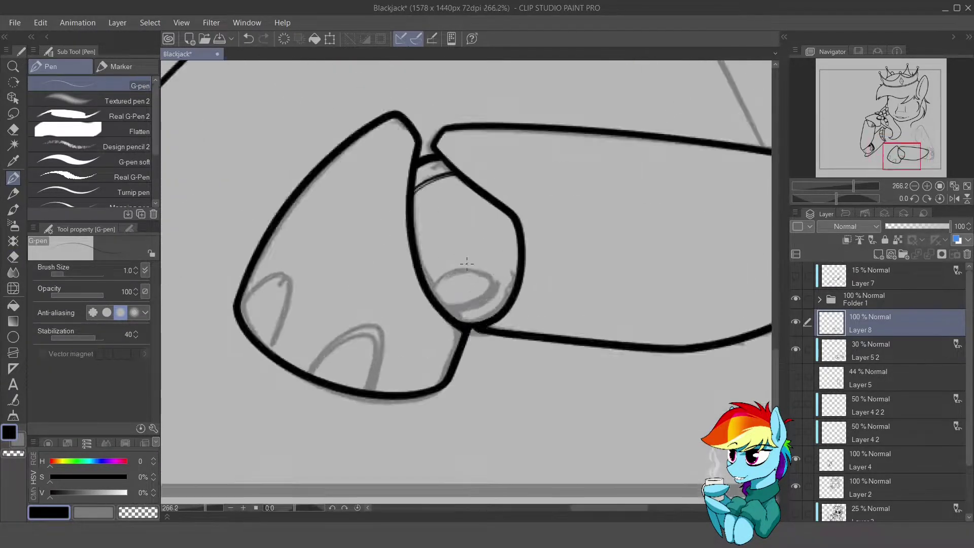
- On a new layer, ink an elliptical screw head with an inner rim near the ankle joint's lower end
key(ctrl+shift+n)
key(ctrl+z)
mouse_move(423, 337)
mouse_down()
mouse_move(542, 276)
mouse_move(443, 336)
mouse_up()
key(e)
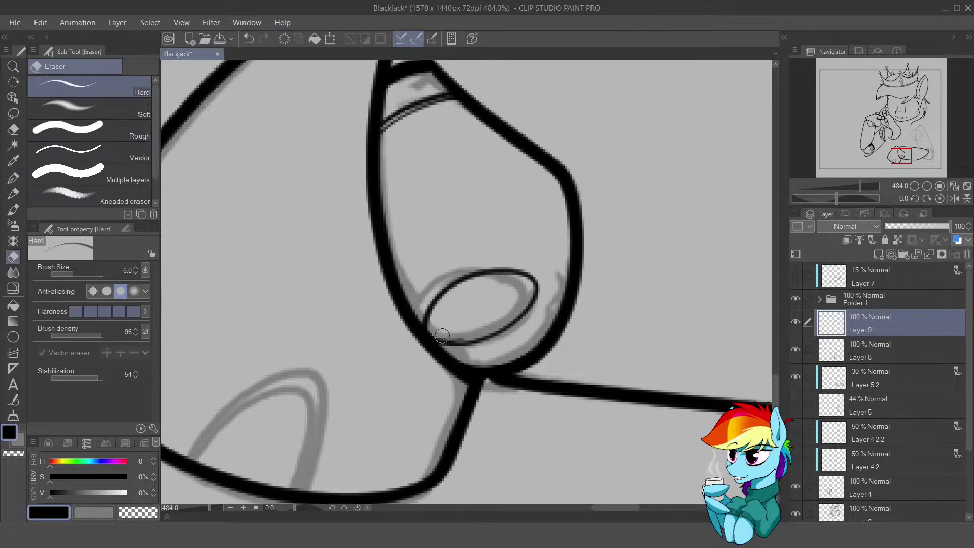
drag(468, 274, 512, 272)
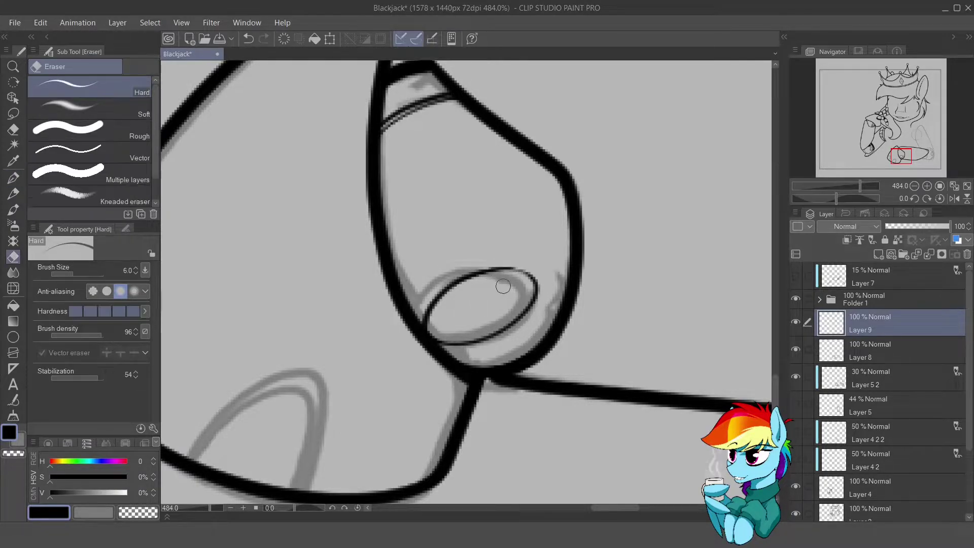
key(p)
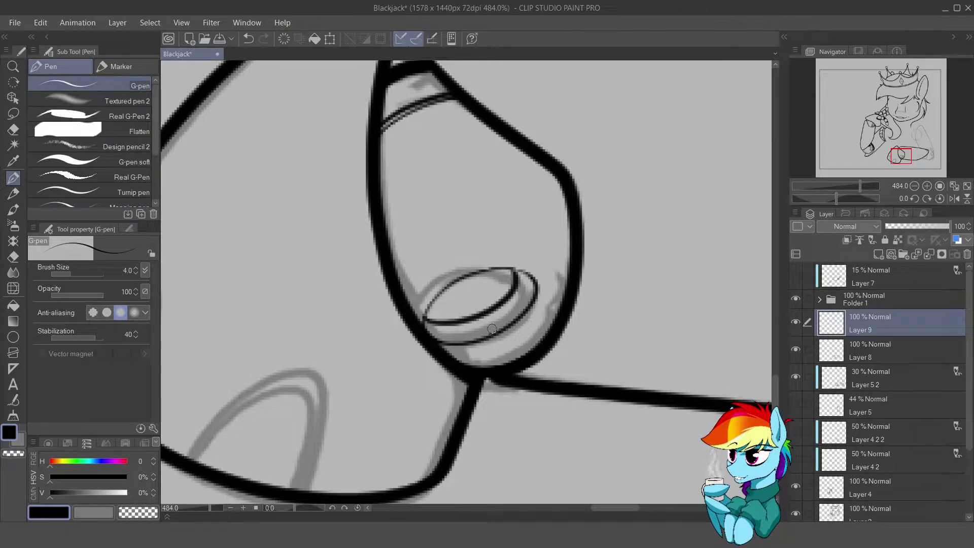
- Transform the screw head so it sits against the ankle joint's lower edge
key(ctrl+t)
drag(491, 328, 455, 377)
key(Return)
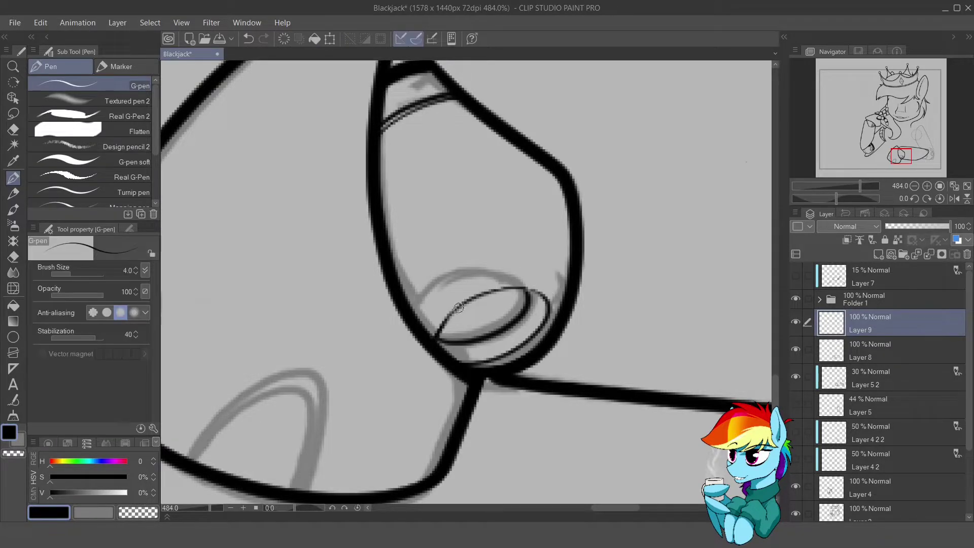
- Ink a double slot line across the ankle screw and clean its lines with the Hard eraser
mouse_move(458, 308)
mouse_down()
mouse_move(459, 229)
mouse_move(409, 256)
mouse_up()
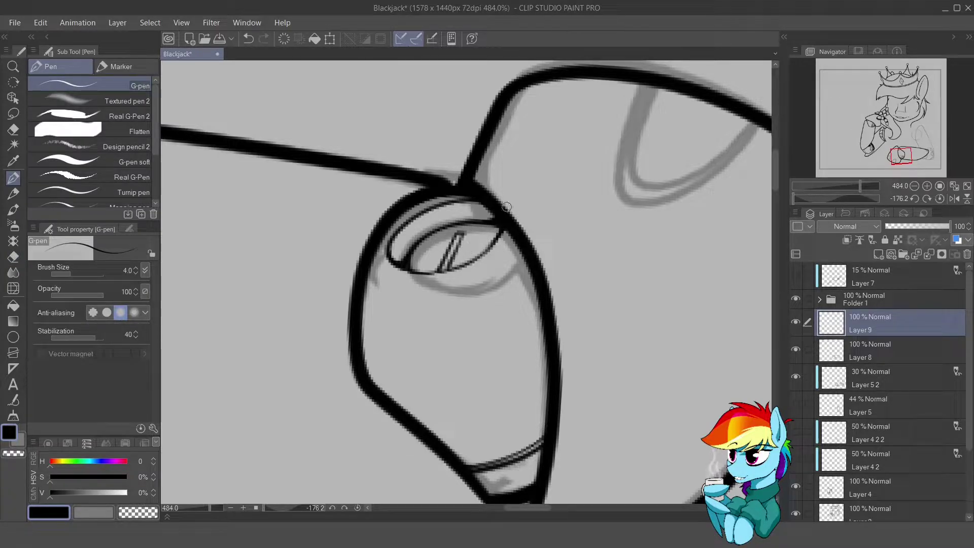
key(e)
drag(464, 235, 445, 270)
key(ctrl+0)
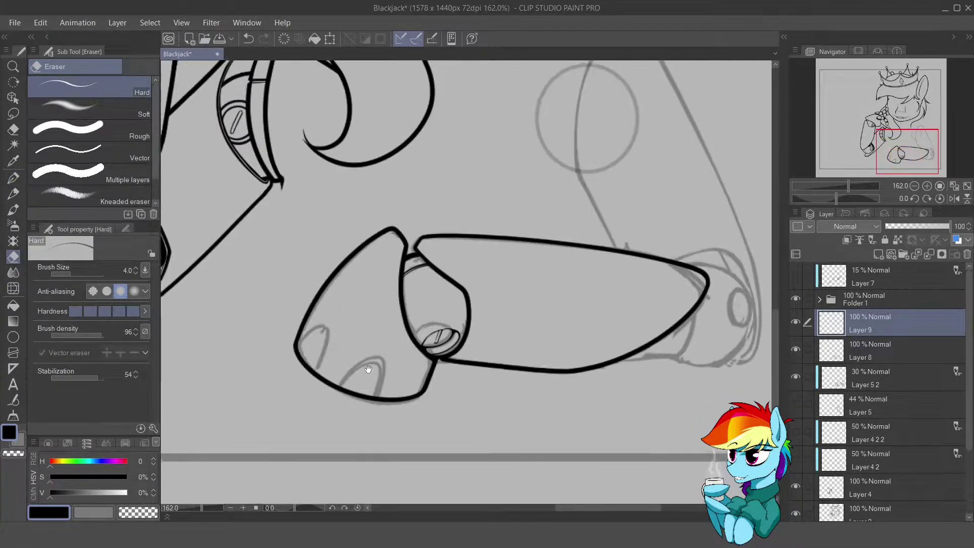
- On a new layer, draw curved perspective guides along the hoof and lower the layer's opacity to 48%
drag(417, 371, 477, 376)
scroll(478, 376, up, 3)
key(p)
key(ctrl+shift+n)
mouse_move(324, 366)
mouse_down()
mouse_move(475, 163)
mouse_move(552, 111)
mouse_up()
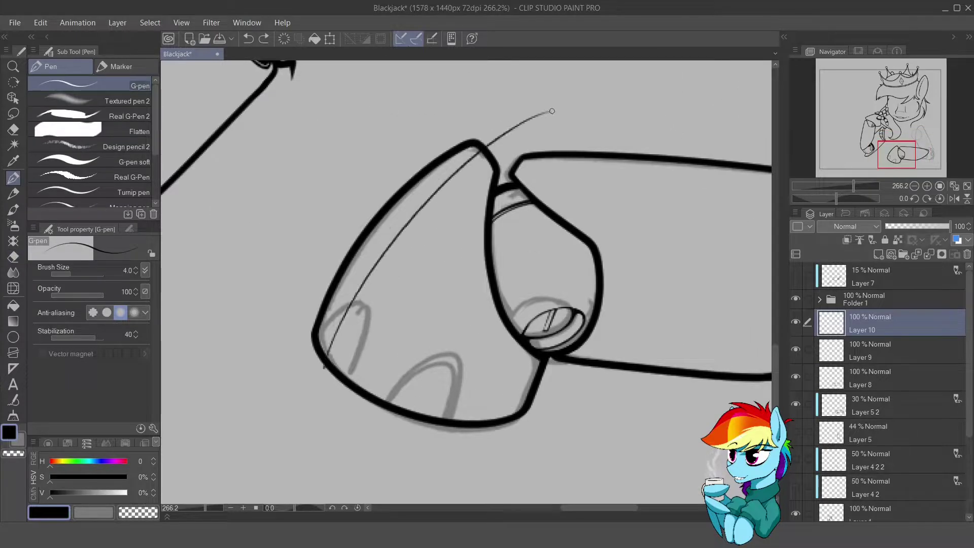
click(915, 227)
- On a new layer, ink the outer toe's arched outline on the hoof at brush size 5 and adjust it with Transform
key(ctrl+shift+n)
drag(329, 306, 358, 298)
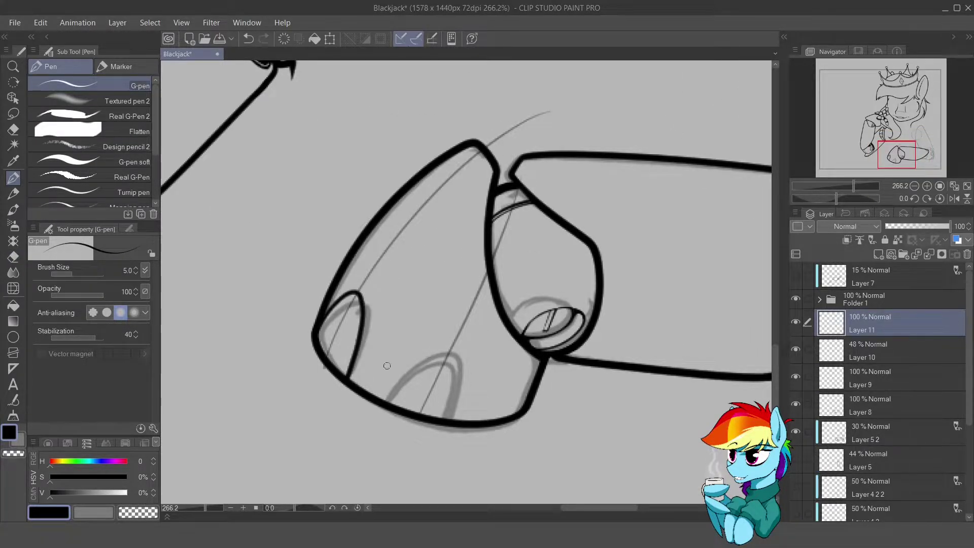
drag(387, 365, 355, 302)
key(ctrl+t)
key(Return)
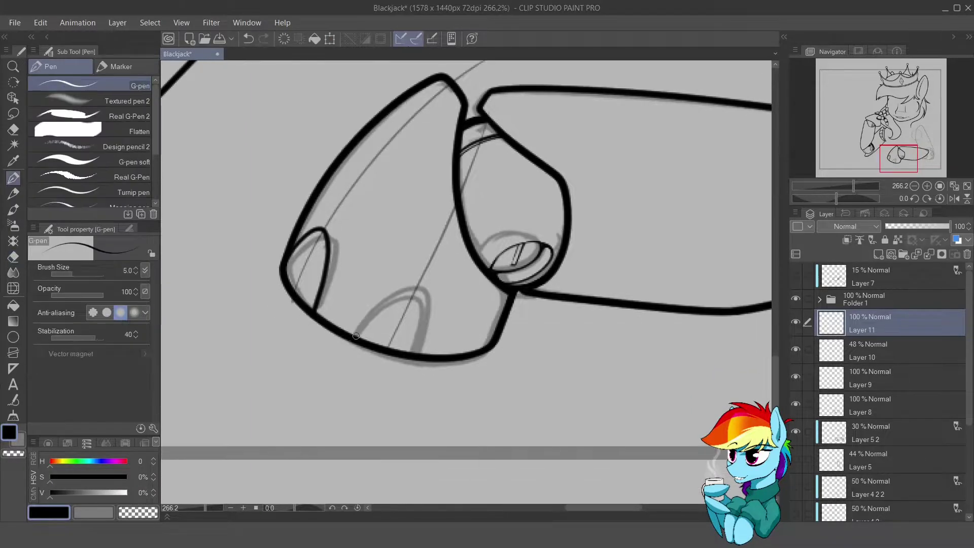
- Ink the second toe's arch on the hoof and taper the toe lines with the Hard eraser at size 8
scroll(419, 356, up, 4)
key(m)
mouse_move(282, 370)
mouse_down()
mouse_move(467, 314)
mouse_move(284, 378)
mouse_up()
key(ctrl+d)
key(e)
drag(410, 369, 310, 296)
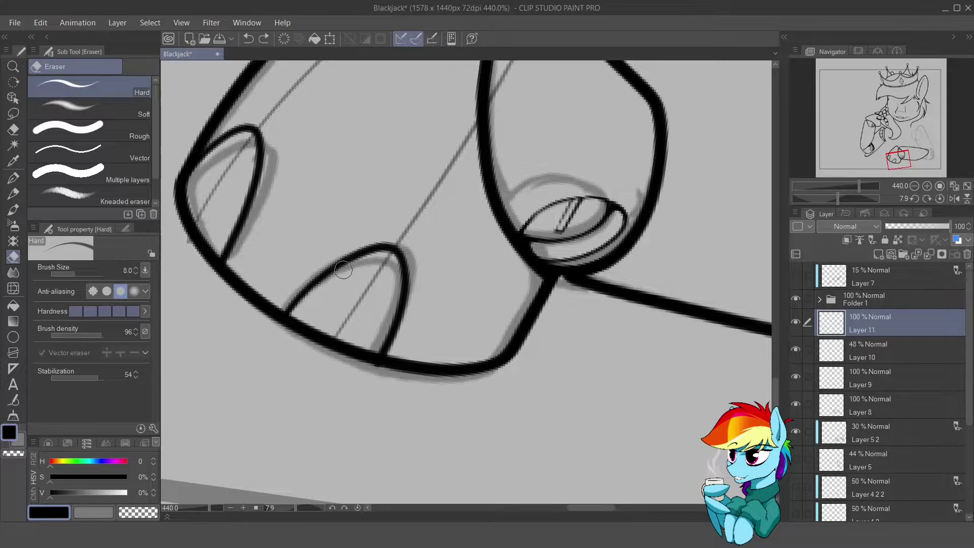
drag(424, 277, 449, 194)
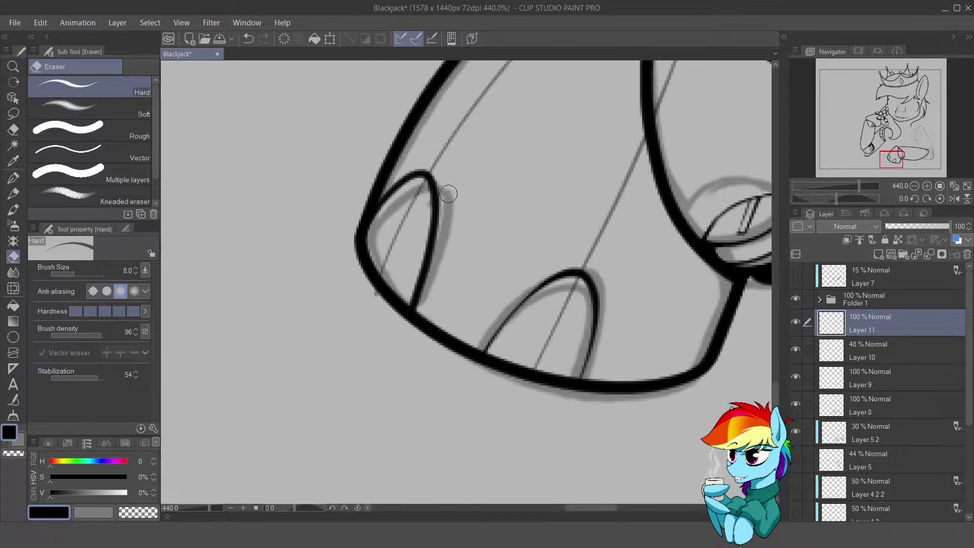
- Delete the guide layer, Layer 10, and merge the toe and screw layers into Layer 8
scroll(380, 213, down, 5)
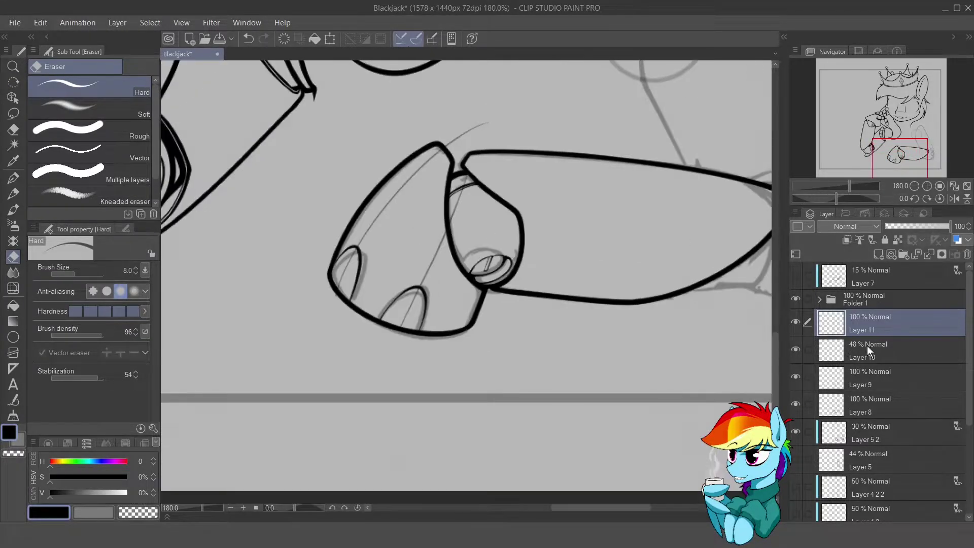
click(887, 339)
- On a new layer, draw a circle with the Ellipse tool at brush size 6 and move it onto the lower limb's elbow joint
key(u)
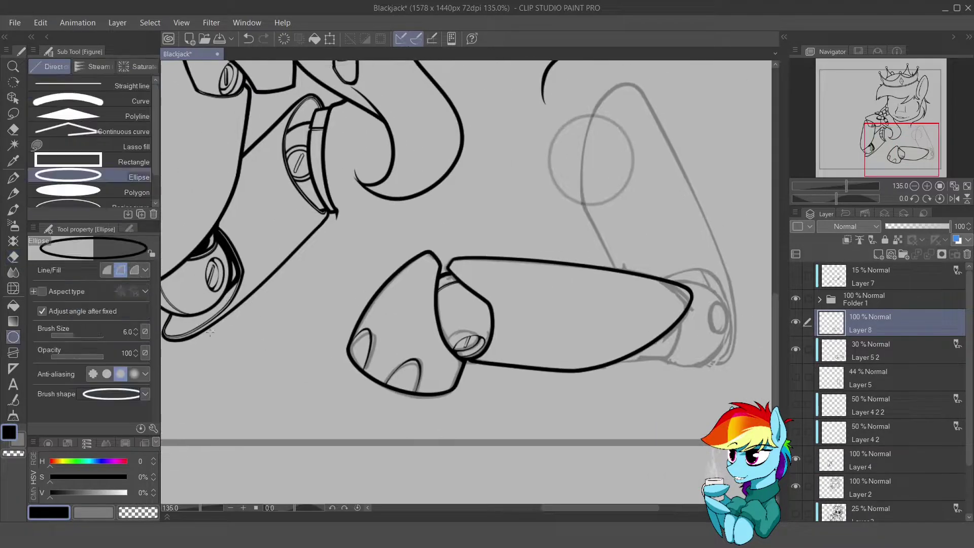
scroll(243, 269, up, 3)
key(ctrl+shift+n)
drag(341, 373, 197, 245)
key(ctrl+t)
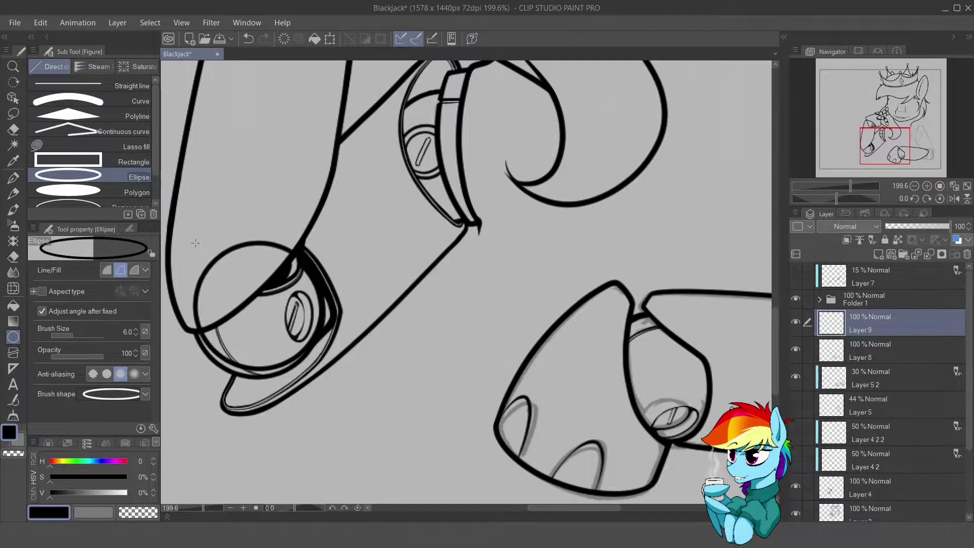
scroll(196, 245, down, 3)
drag(282, 348, 673, 381)
scroll(673, 381, up, 5)
click(599, 468)
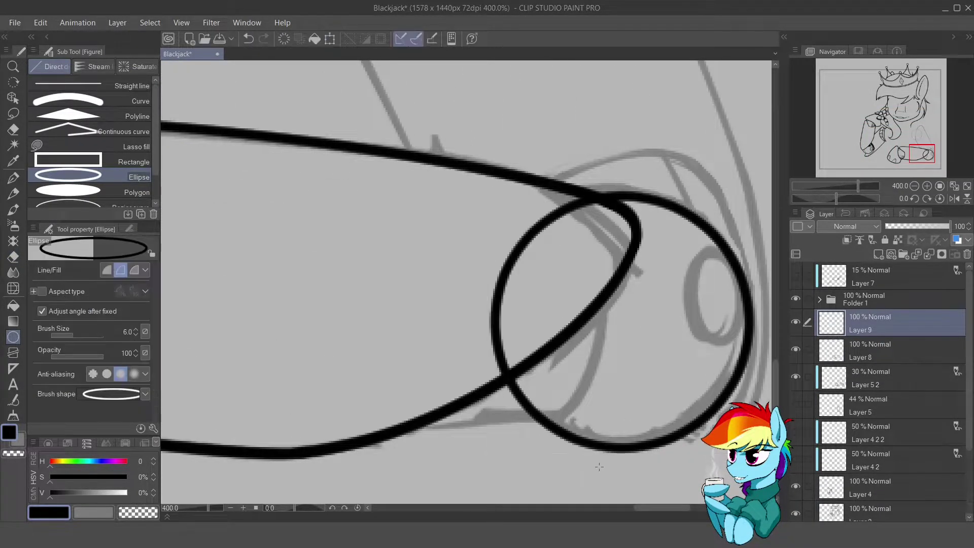
- On a new layer, draw the elbow's connecting lines as a guide, adjust them with Transform and lower the layer's opacity to 45%
key(p)
key(ctrl+shift+n)
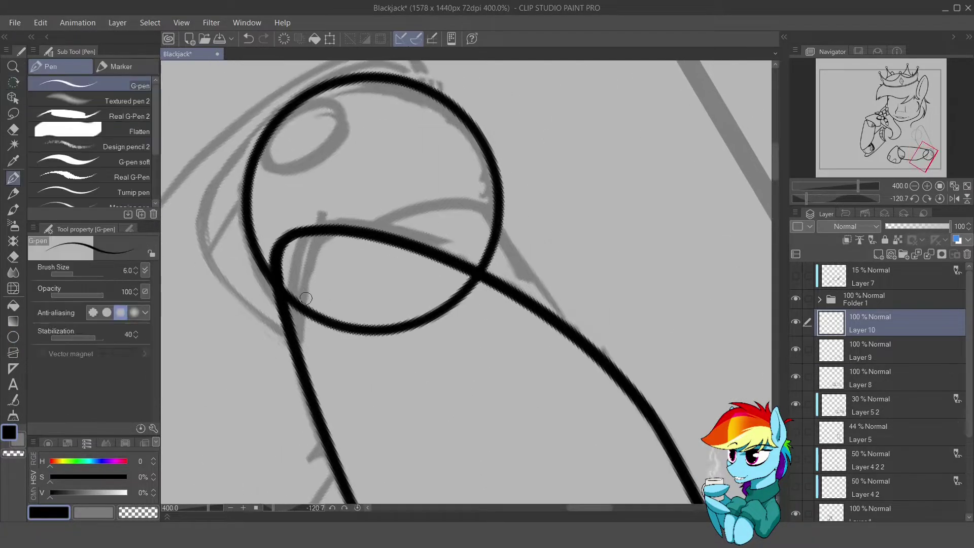
mouse_move(318, 309)
mouse_down()
mouse_move(458, 234)
mouse_move(388, 237)
mouse_move(437, 239)
mouse_move(431, 223)
mouse_move(327, 297)
mouse_move(412, 302)
mouse_up()
scroll(389, 237, down, 2)
key(ctrl+t)
drag(514, 254, 512, 244)
key(Return)
scroll(421, 220, up, 5)
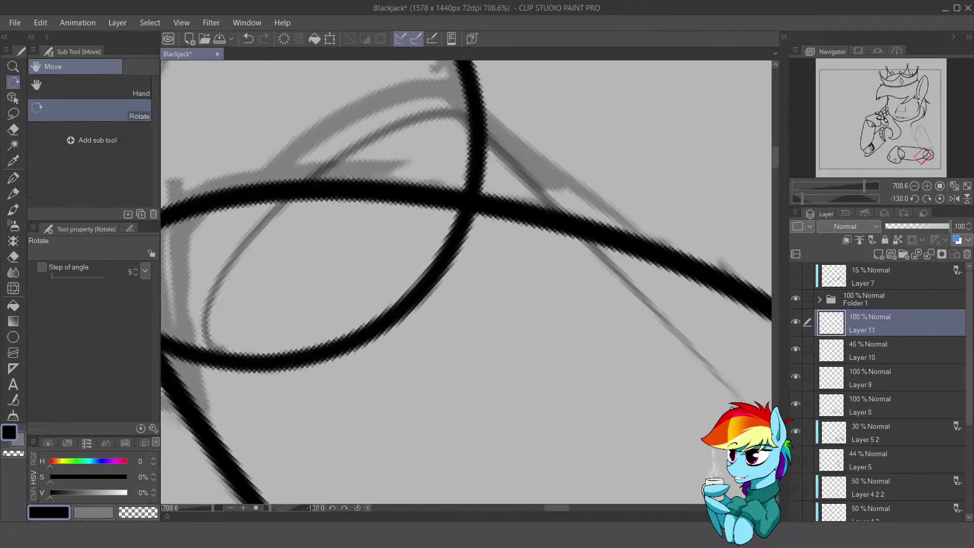
- On a new layer, ink the elbow's connecting lines over the guide and delete the guide layer, Layer 10
key(ctrl+shift+n)
drag(355, 247, 614, 141)
click(880, 355)
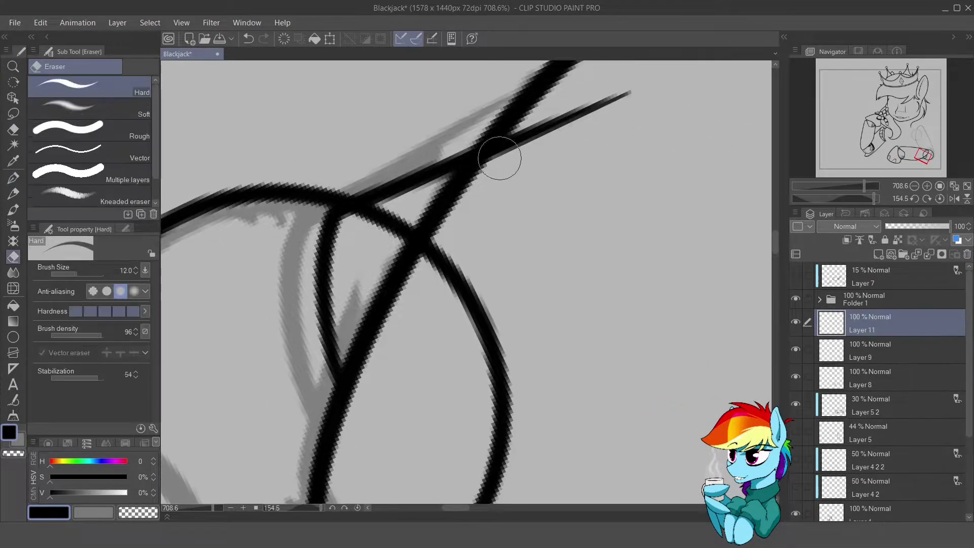
- Merge the connecting lines into Layer 9 and erase the overlapping strokes inside the limb and elbow with the Hard eraser
key(e)
key(ctrl+e)
drag(369, 398, 423, 245)
key(bracketleft)
key(bracketleft)
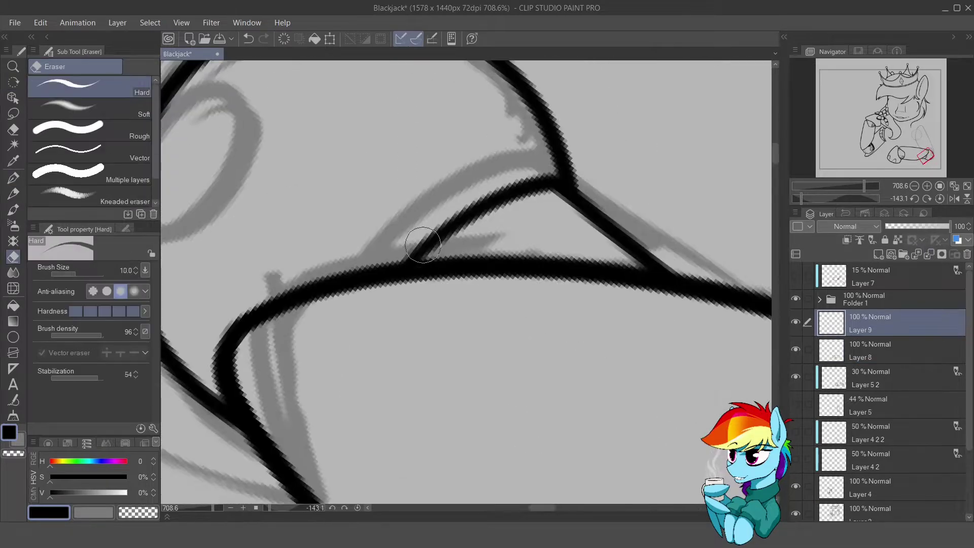
- Ink a thin parallel line along the elbow joint's inner curve at brush size 4
key(p)
mouse_move(548, 181)
mouse_down()
mouse_move(558, 198)
mouse_move(472, 243)
mouse_up()
drag(484, 281, 465, 254)
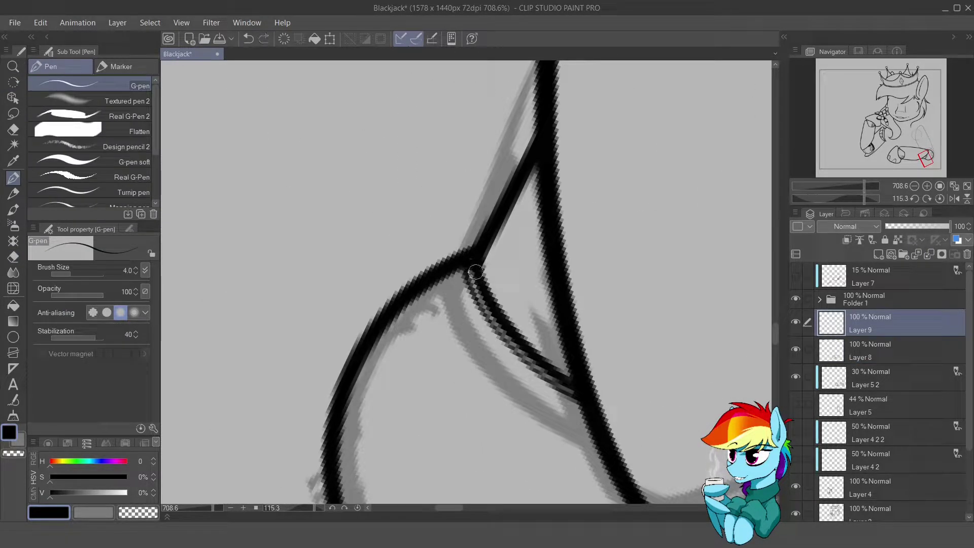
key(e)
- Merge Layer 9 into Layer 8 and double the ankle joint's outline with the Hard eraser at 2.5 and the G-pen at 3
scroll(450, 359, down, 3)
scroll(450, 359, up, 3)
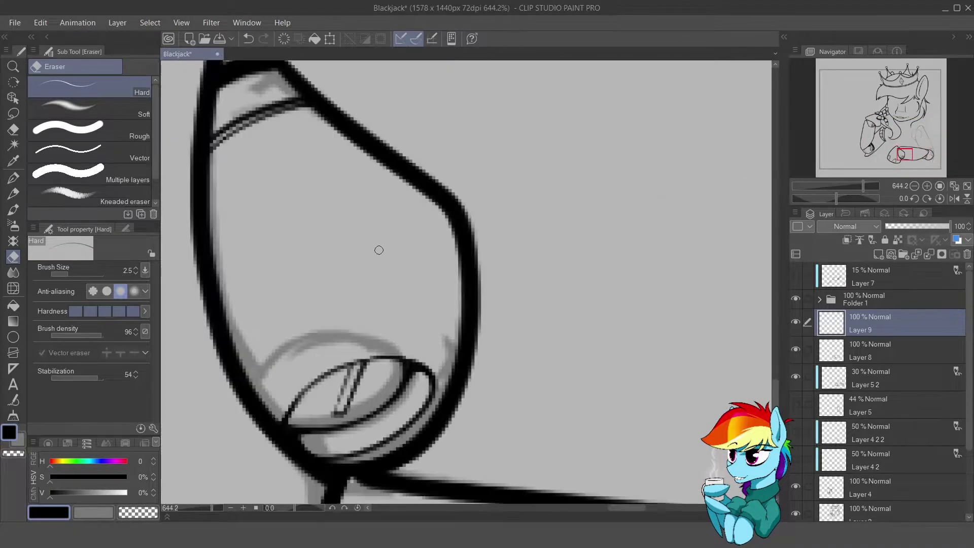
mouse_move(379, 250)
mouse_down()
mouse_move(482, 143)
mouse_move(464, 145)
mouse_up()
key(ctrl+e)
drag(358, 285, 487, 218)
key(p)
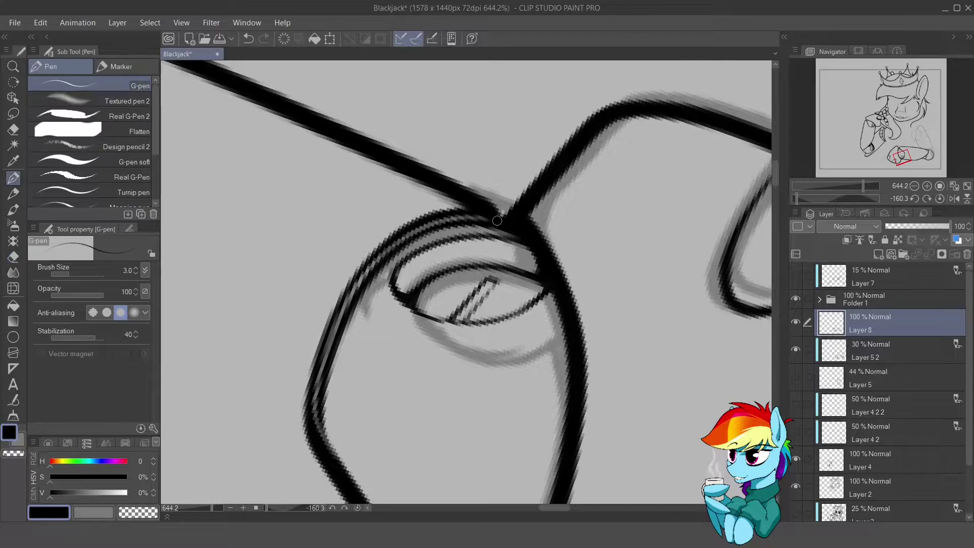
scroll(487, 218, down, 3)
scroll(572, 264, up, 3)
- On a new layer, ink an oval screw head on the elbow joint's edge, adjust it with Transform and merge it into Layer 8
key(ctrl+shift+n)
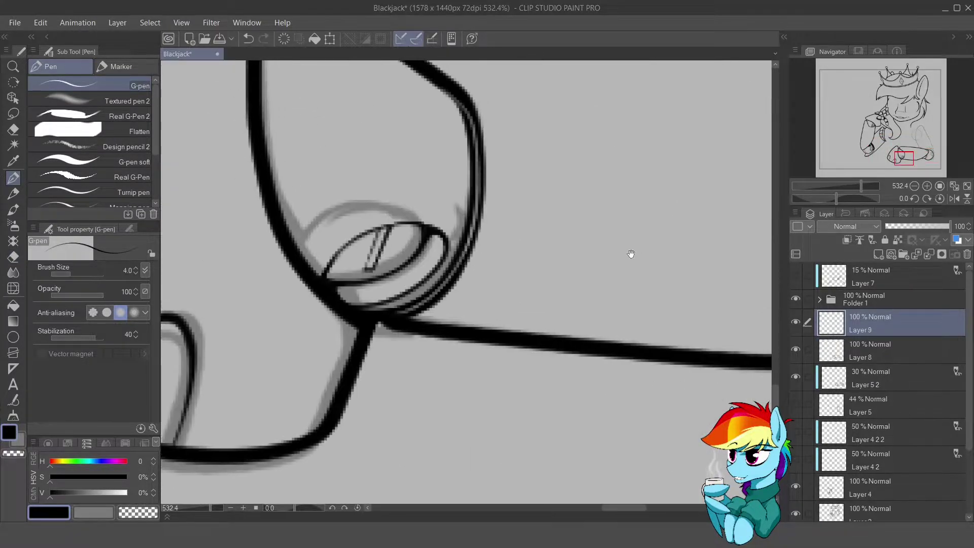
key(bracketright)
mouse_move(552, 178)
mouse_down()
mouse_move(521, 249)
mouse_move(543, 308)
mouse_move(553, 181)
mouse_up()
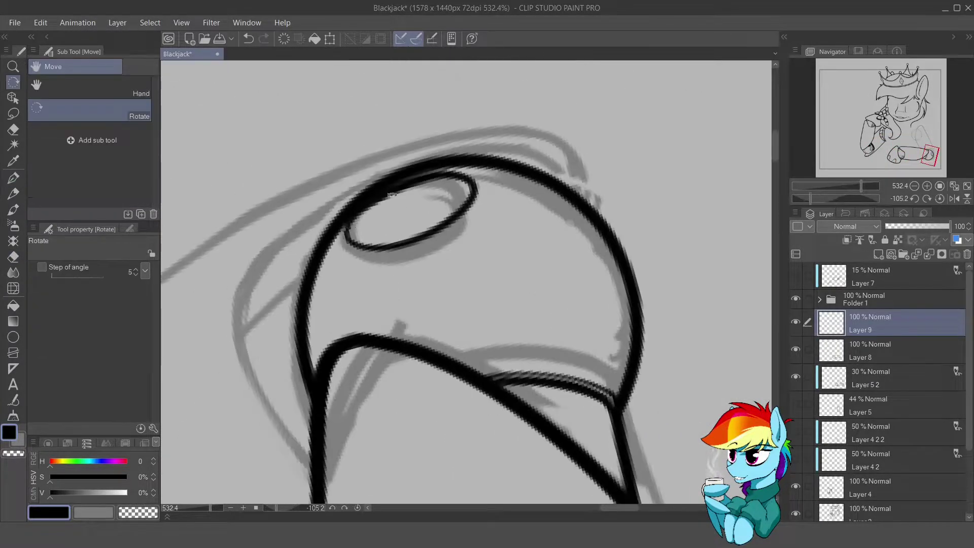
key(e)
key(ctrl+t)
key(Return)
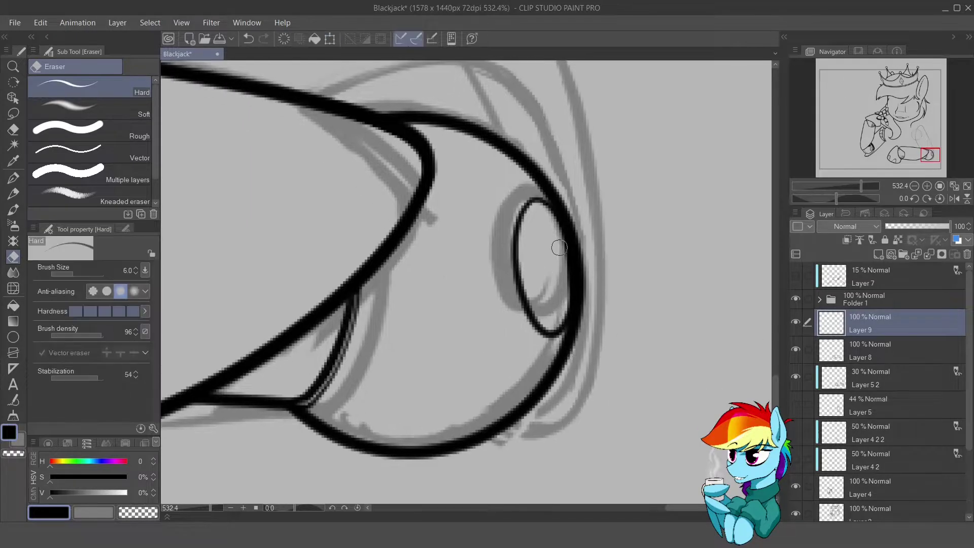
key(ctrl+e)
- Refine the elbow screw by cleaning its rim and inking an inner oval and slot at brush size 3
key(p)
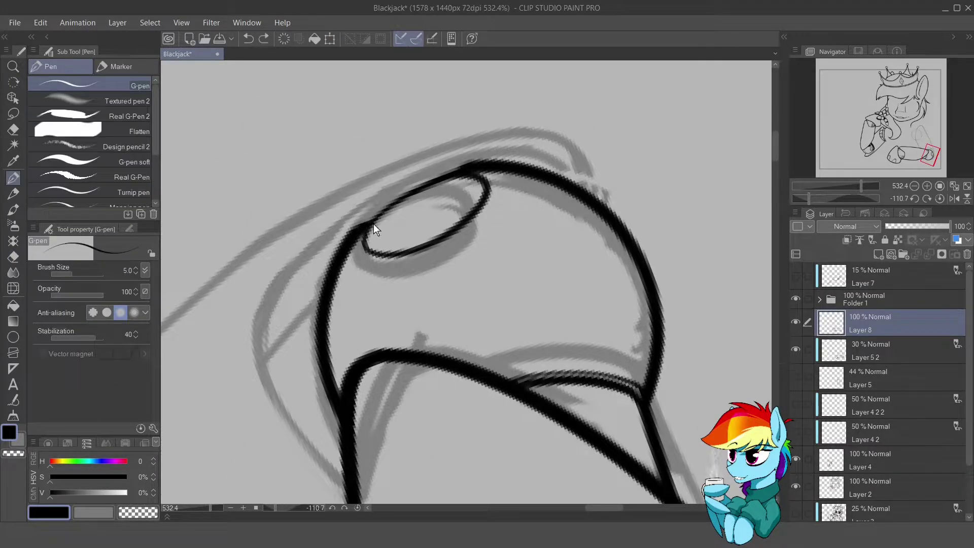
key(e)
mouse_move(373, 217)
mouse_down()
mouse_move(508, 153)
mouse_move(600, 267)
mouse_move(432, 229)
mouse_move(413, 242)
mouse_up()
key(p)
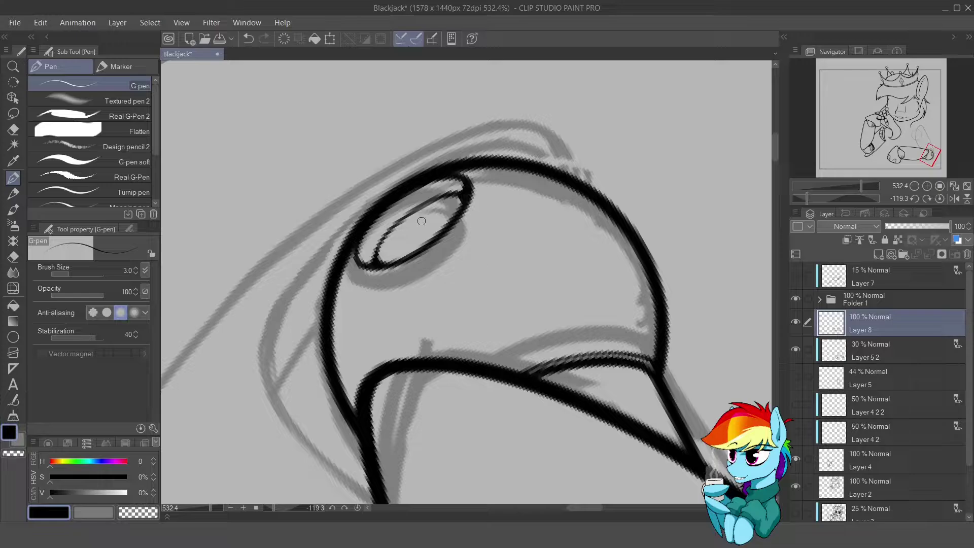
mouse_move(415, 217)
mouse_down()
mouse_move(412, 253)
mouse_move(421, 246)
mouse_up()
key(e)
key(ctrl+0)
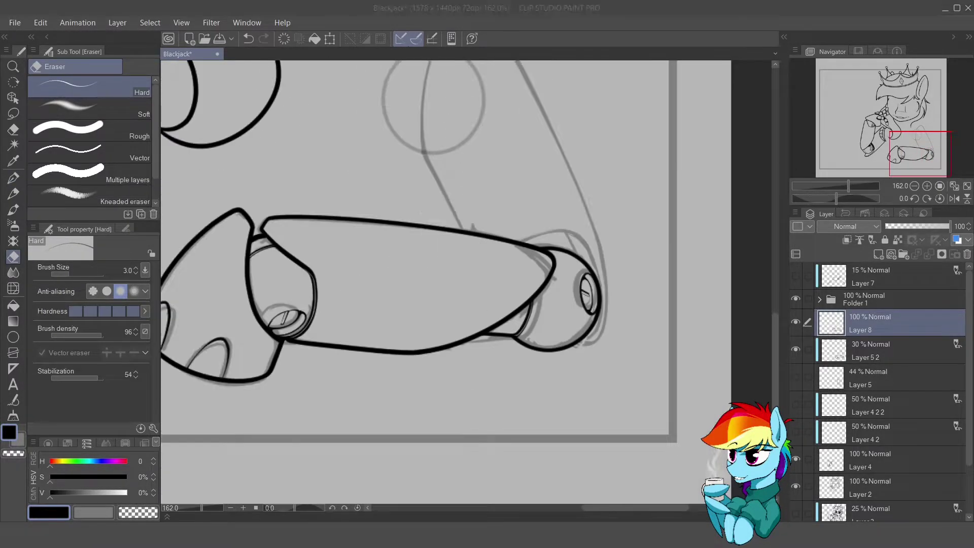
- On a new layer, draw a thin straight guide line along the lower limb's underside to the elbow at brush size 3
scroll(506, 243, up, 2)
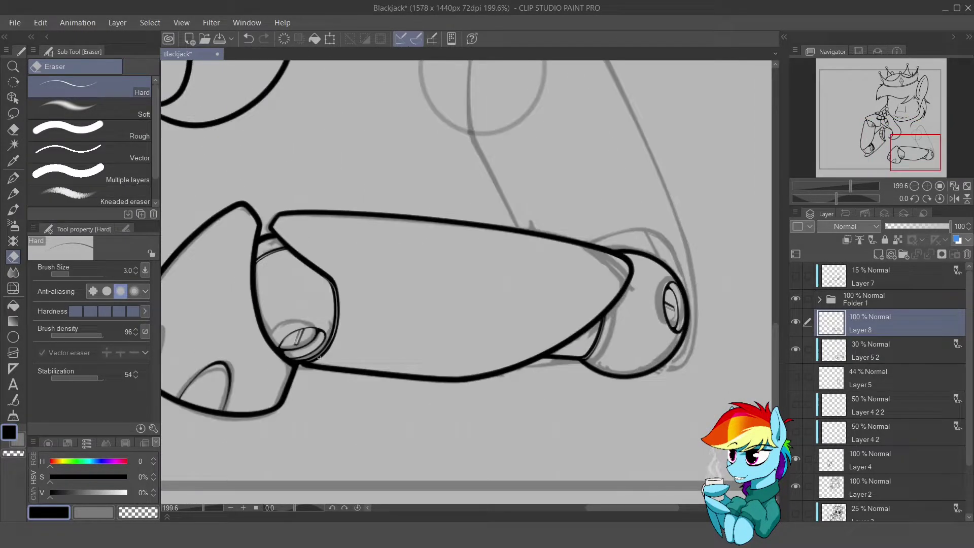
key(ctrl+shift+n)
key(p)
scroll(649, 431, down, 2)
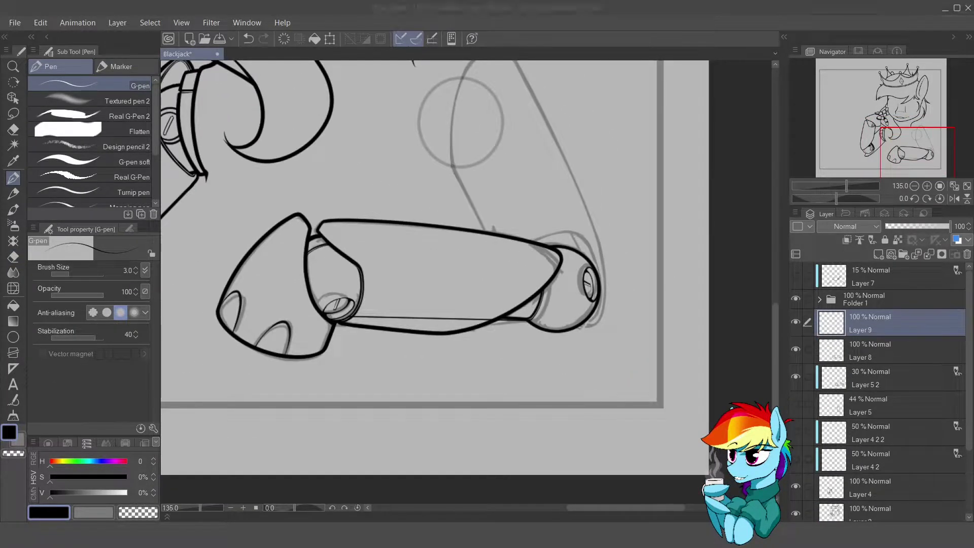
- Redraw the elbow's lower connecting line on Layer 8 along the guide at brush size 6 and remove the guide layer
scroll(474, 213, up, 10)
key(alt+bracketleft)
key(e)
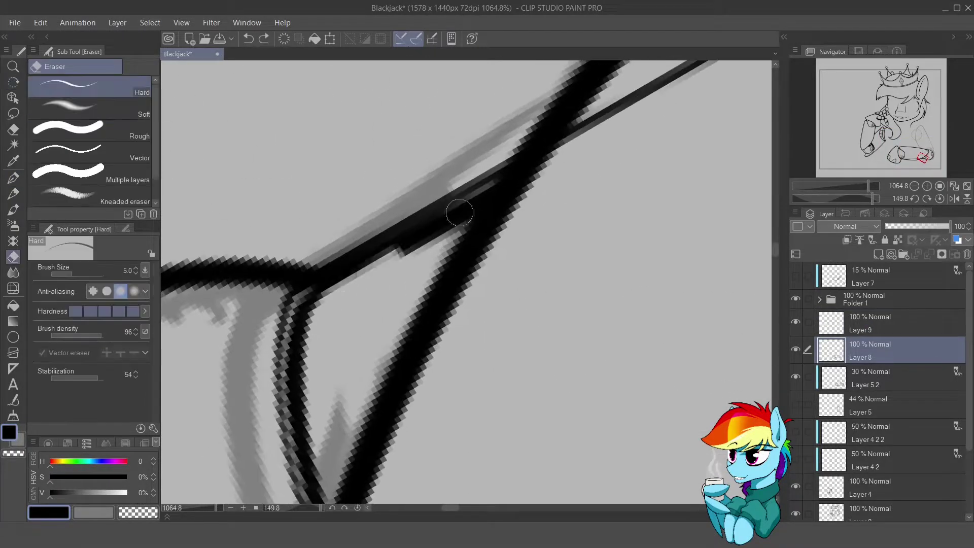
key(p)
key(r)
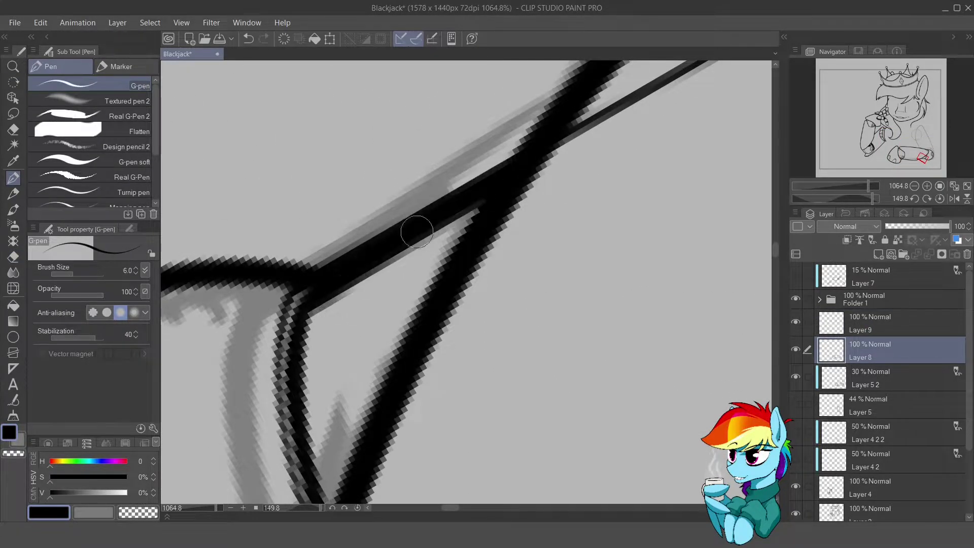
drag(420, 222, 459, 251)
- Clean up the connecting line's edges and corners with the Hard eraser at size 4
key(p)
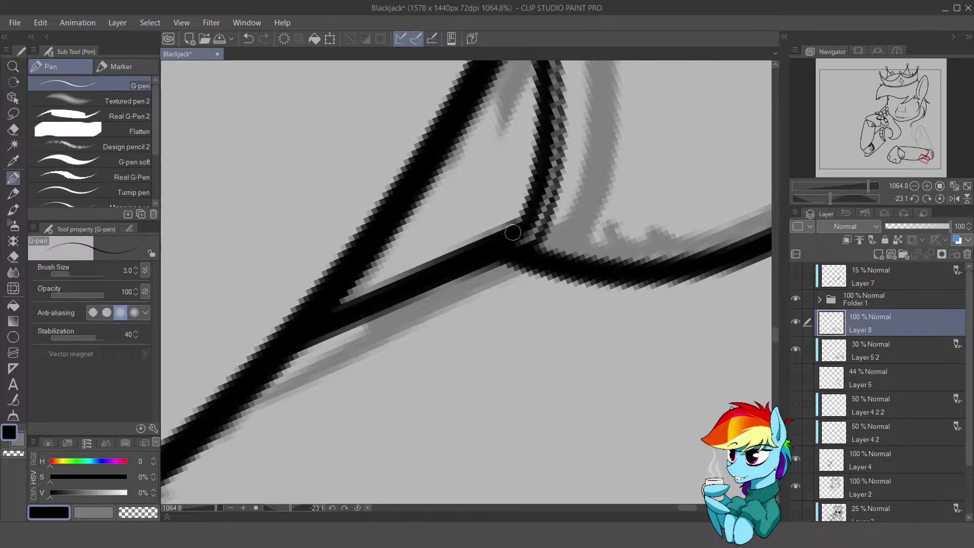
key(ctrl+z)
key(e)
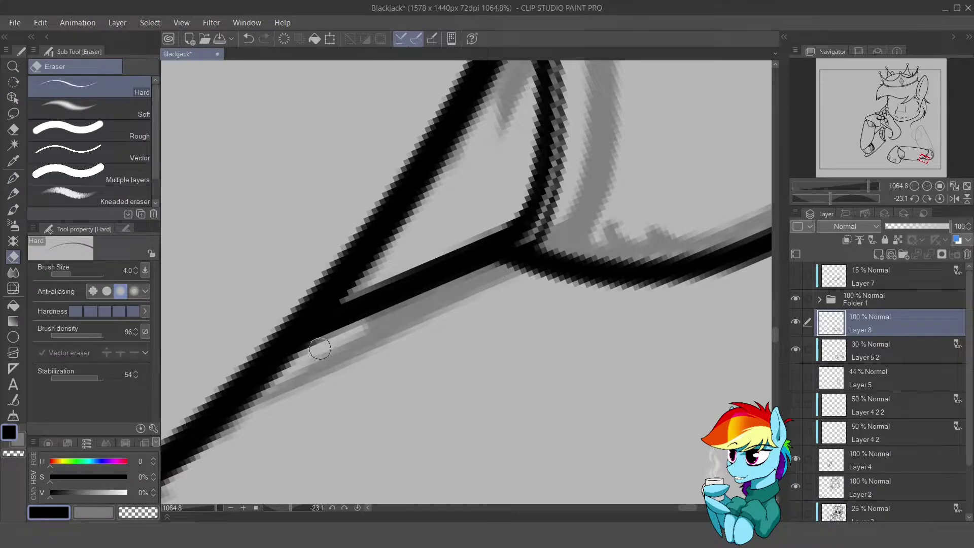
scroll(320, 348, down, 5)
key(p)
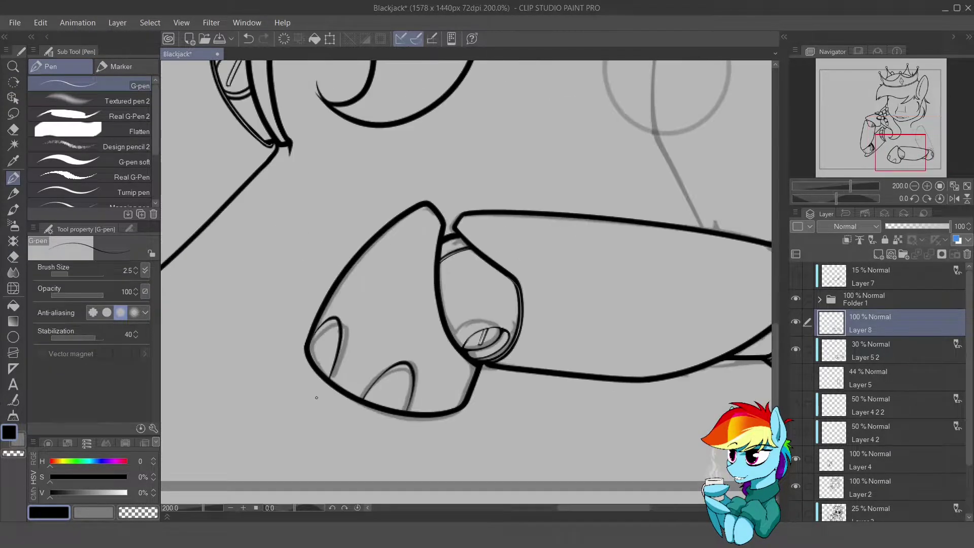
- Copy the second toe's arch onto its own layer, adjust it with Transform and dim it to 55% over Layer 8 at 20%
scroll(334, 375, up, 2)
key(m)
key(ctrl+c)
key(ctrl+v)
key(ctrl+t)
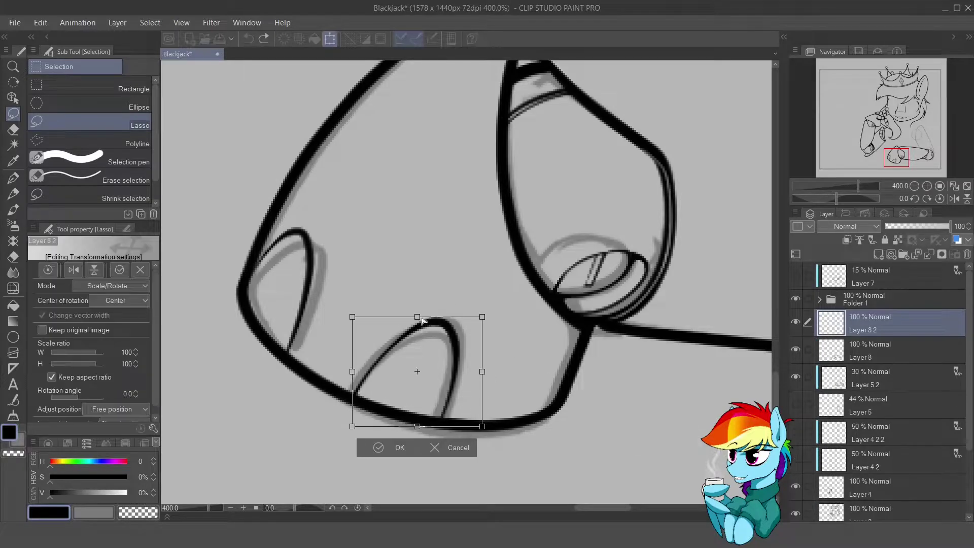
drag(474, 316, 472, 324)
key(Return)
scroll(466, 282, down, 1)
- On a new layer, re-ink the second toe's arch at brush size 4 and restore Layer 8 to 100% opacity
key(ctrl+shift+n)
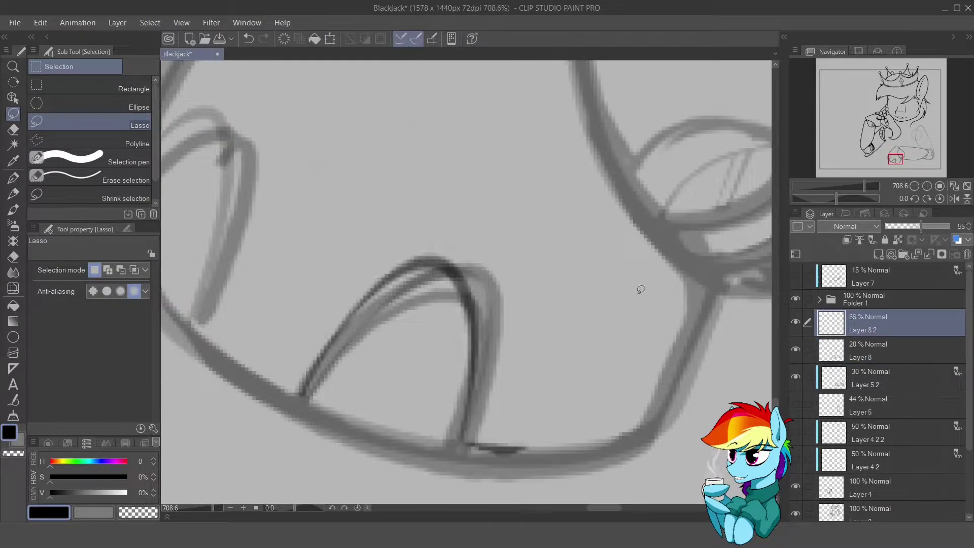
key(p)
drag(290, 391, 436, 252)
drag(476, 193, 409, 303)
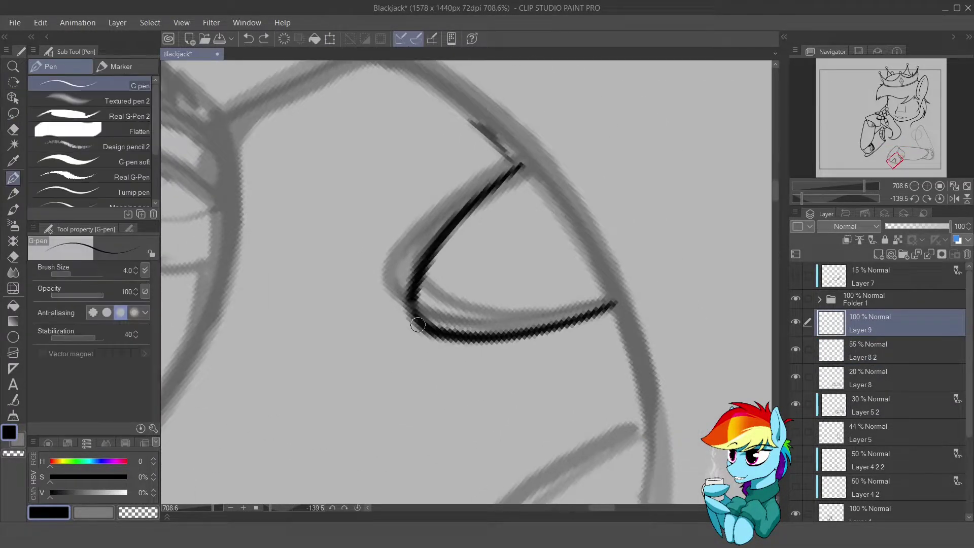
drag(904, 228, 951, 228)
- Adjust the new toe arch with Transform, erase the old arch on Layer 8 and merge Layer 9 into it
key(ctrl+t)
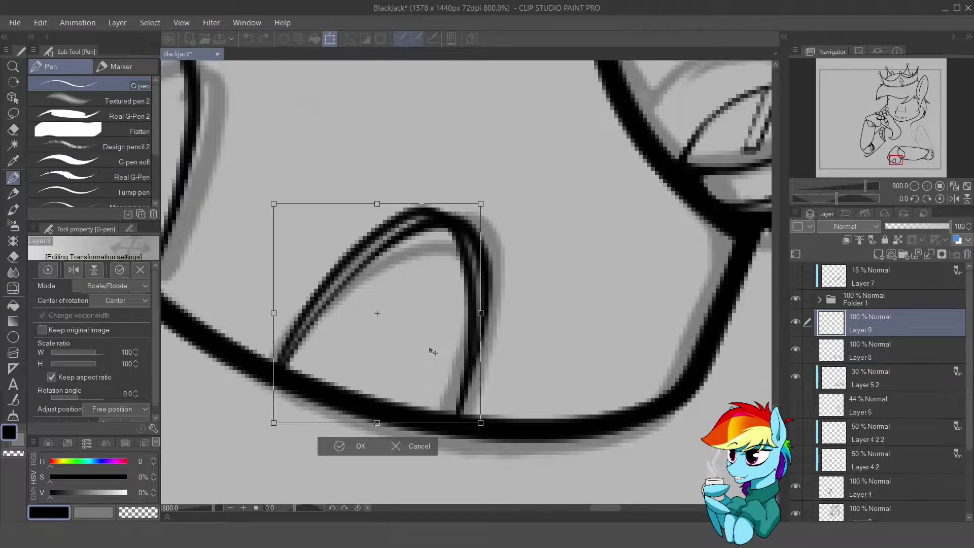
key(Return)
key(e)
scroll(294, 353, up, 2)
scroll(294, 353, down, 8)
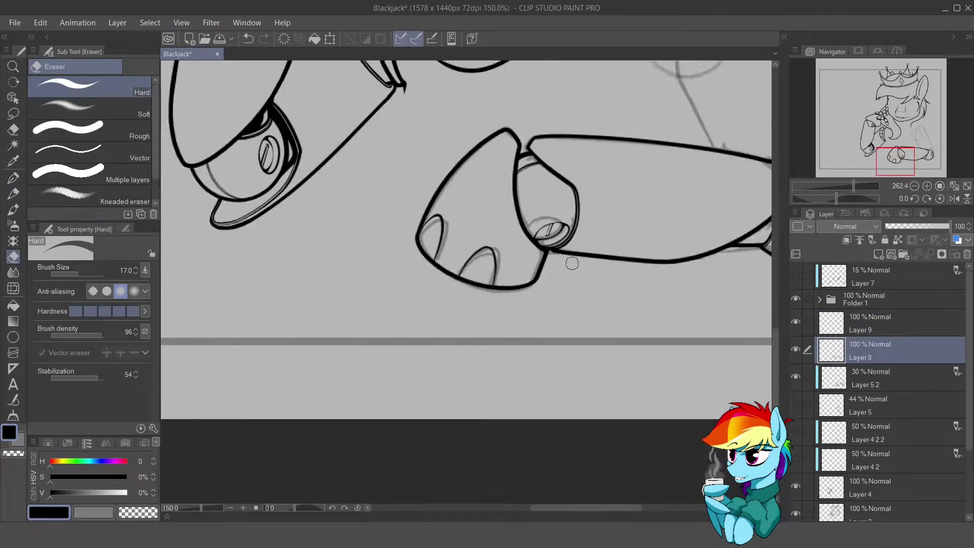
click(903, 320)
key(ctrl+e)
scroll(336, 293, up, 5)
key(p)
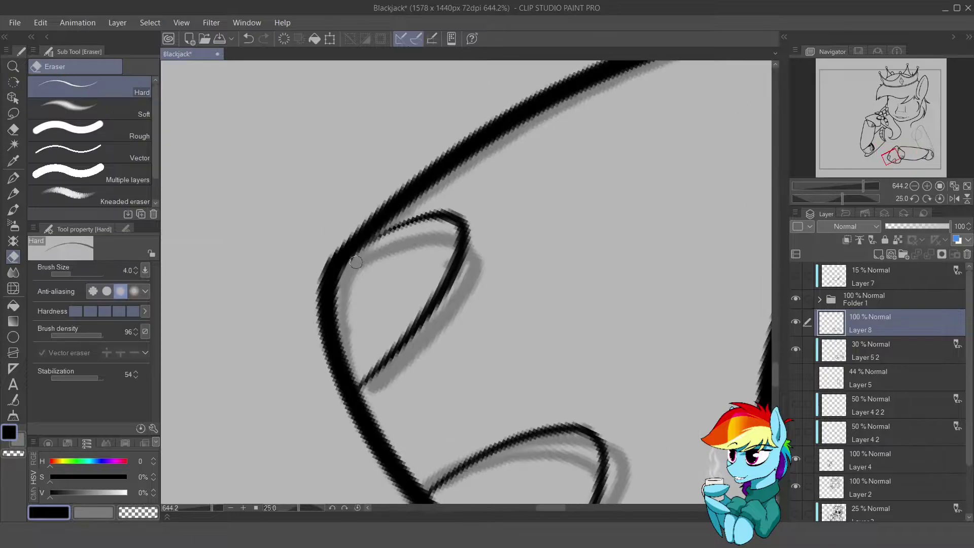
- Add a new empty layer above Layer 8
key(ctrl+shift+n)
scroll(345, 270, down, 6)
mouse_move(408, 281)
mouse_down()
mouse_move(424, 180)
mouse_move(606, 248)
mouse_up()
scroll(424, 180, up, 3)
scroll(424, 180, down, 3)
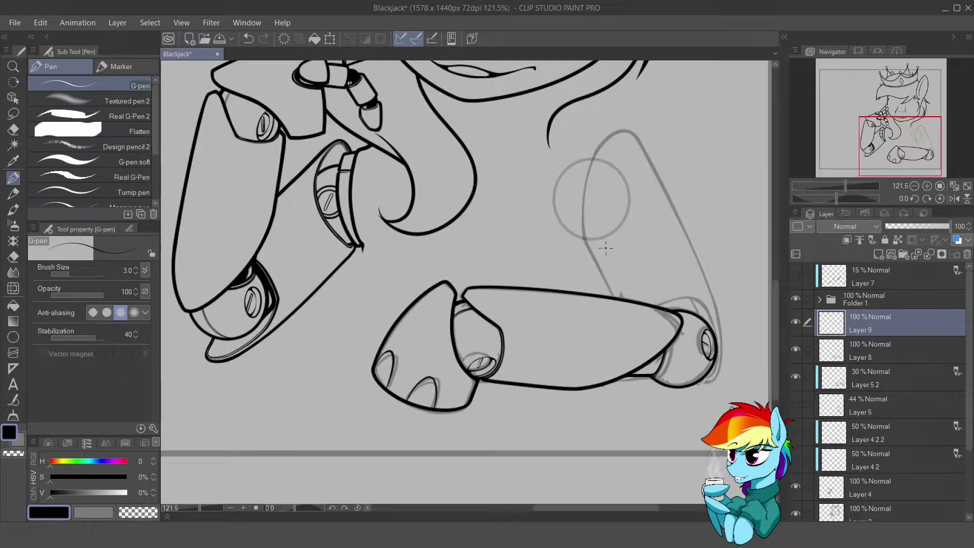
- Copy the raised limb's elbow joint from Layer 4 and place the copy over the lower limb's elbow, rotated -67.6°
click(811, 486)
scroll(799, 483, down, 1)
key(m)
drag(269, 365, 276, 358)
key(ctrl+c)
key(ctrl+v)
key(ctrl+t)
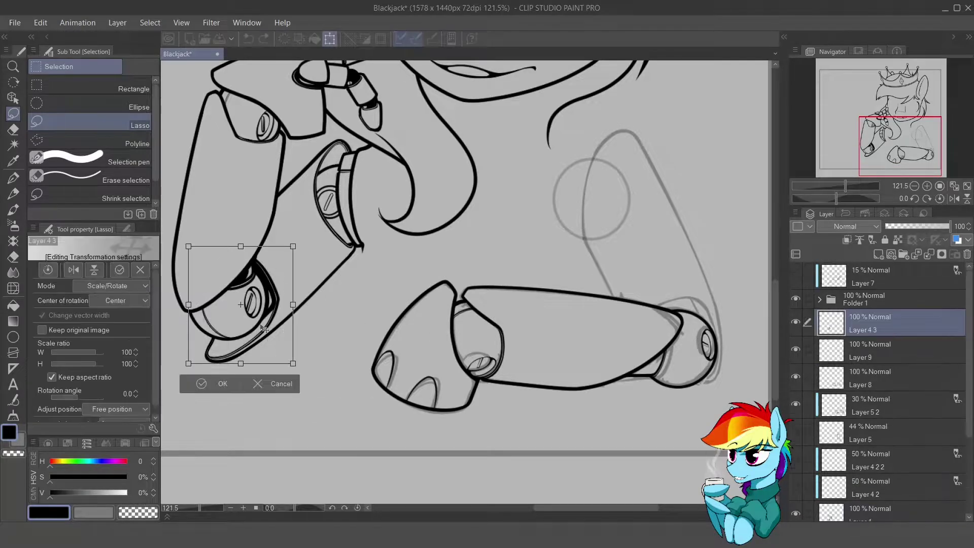
mouse_move(248, 304)
mouse_down()
mouse_move(679, 337)
mouse_move(680, 345)
mouse_up()
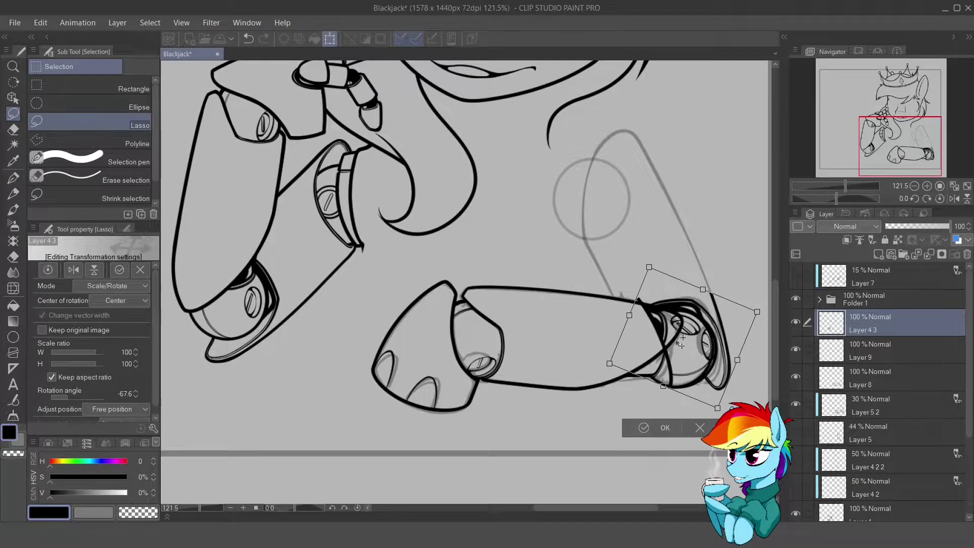
key(Return)
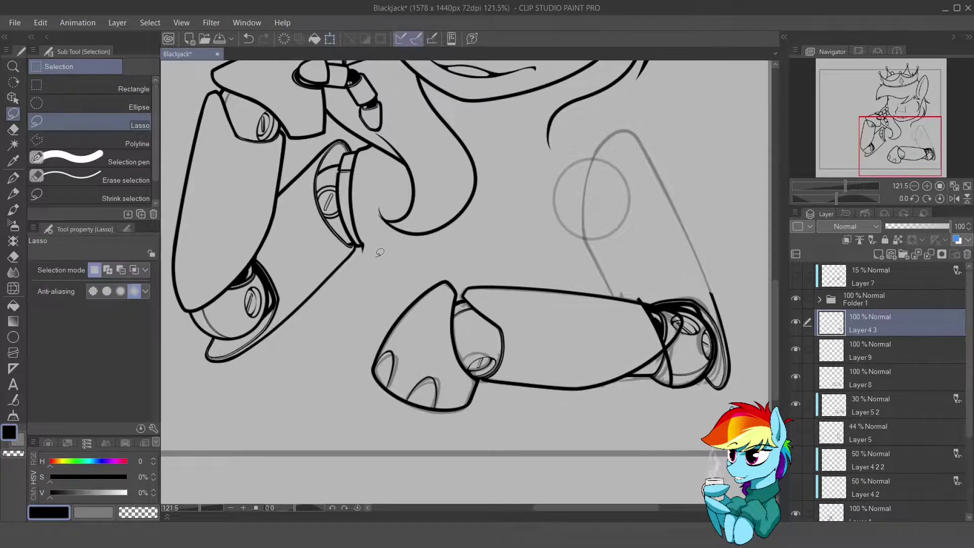
key(p)
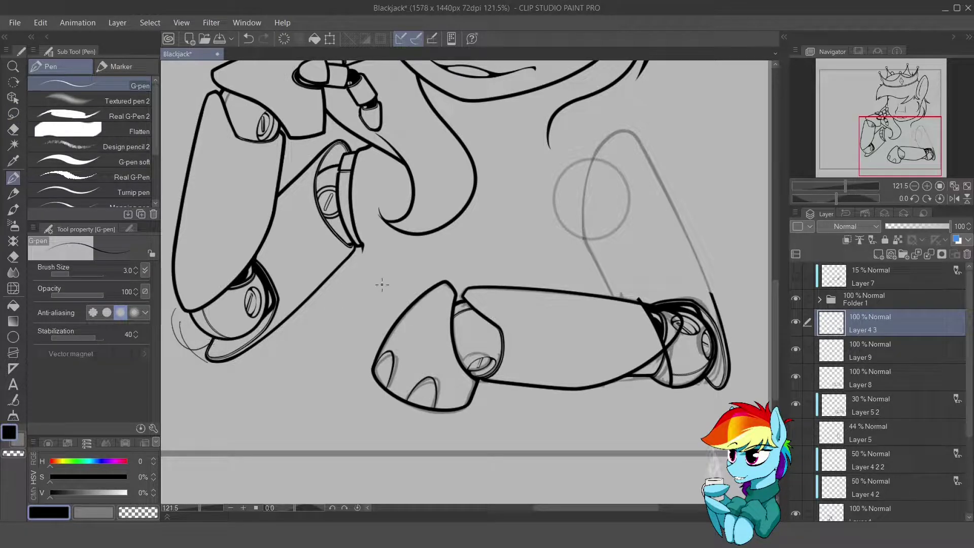
key(ctrl+z)
scroll(550, 419, up, 3)
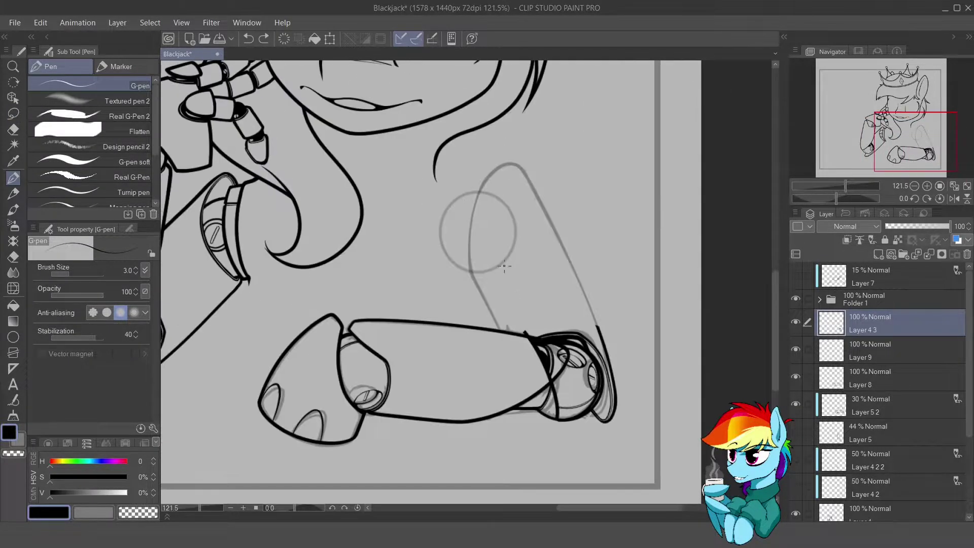
- Adjust the copied elbow joint with Transform, rotating it -4.3° and nudging it over the lower limb's elbow
key(e)
scroll(550, 419, down, 3)
key(ctrl+t)
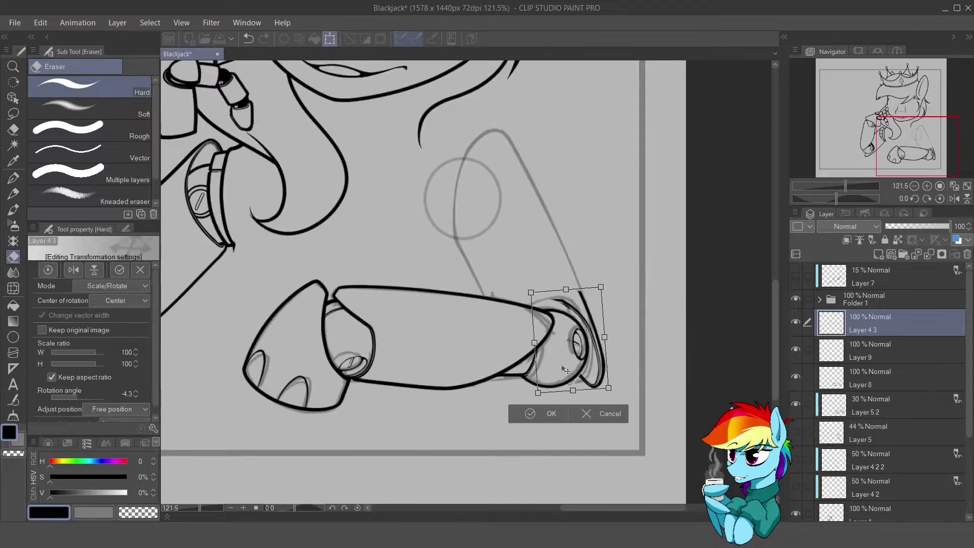
drag(560, 368, 563, 371)
key(Return)
scroll(647, 426, down, 2)
scroll(646, 427, up, 4)
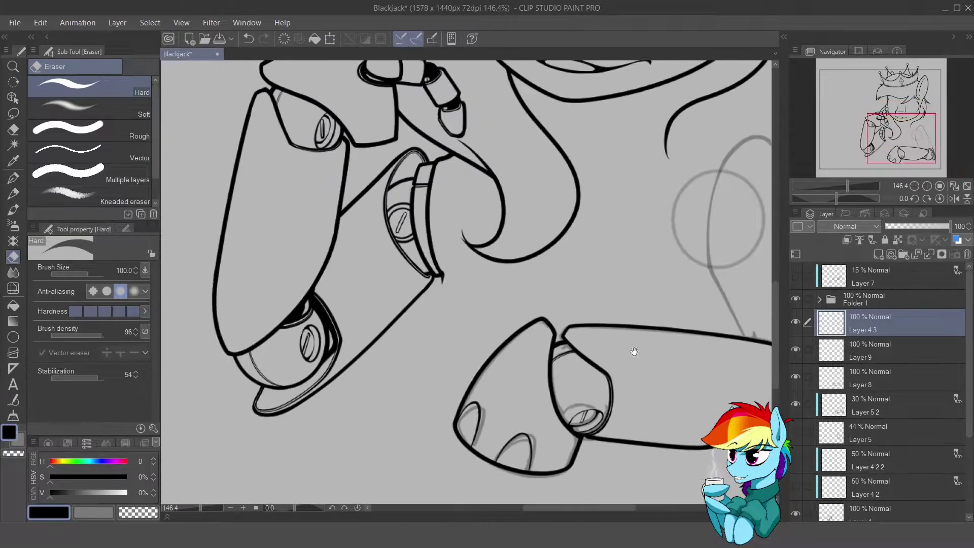
- Move Layer 4 3 below Layer 8 and lower its opacity to 39%
key(r)
drag(608, 228, 558, 355)
drag(859, 321, 859, 388)
drag(948, 226, 911, 226)
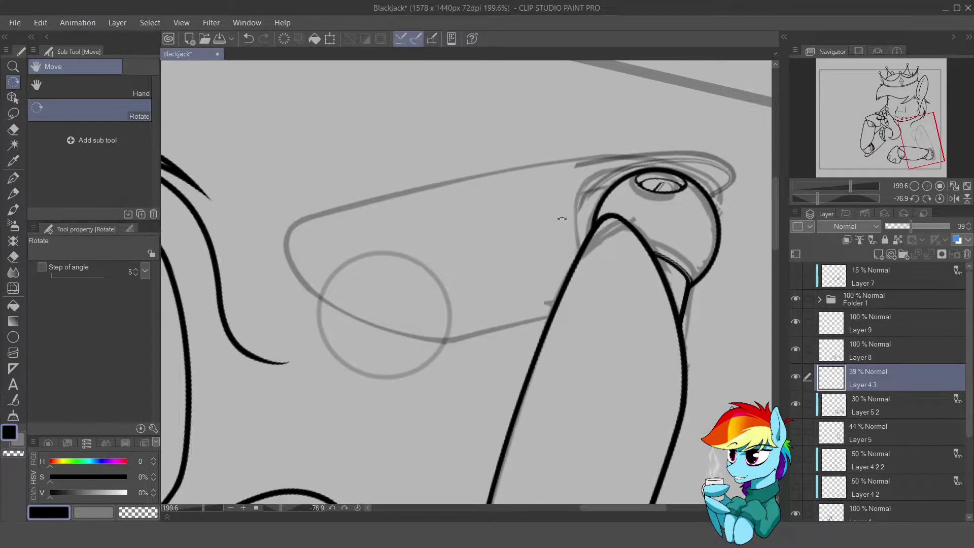
- On a new layer, ink the upper limb's long outer edge over the sketch down to the elbow
key(ctrl+shift+n)
drag(365, 213, 425, 149)
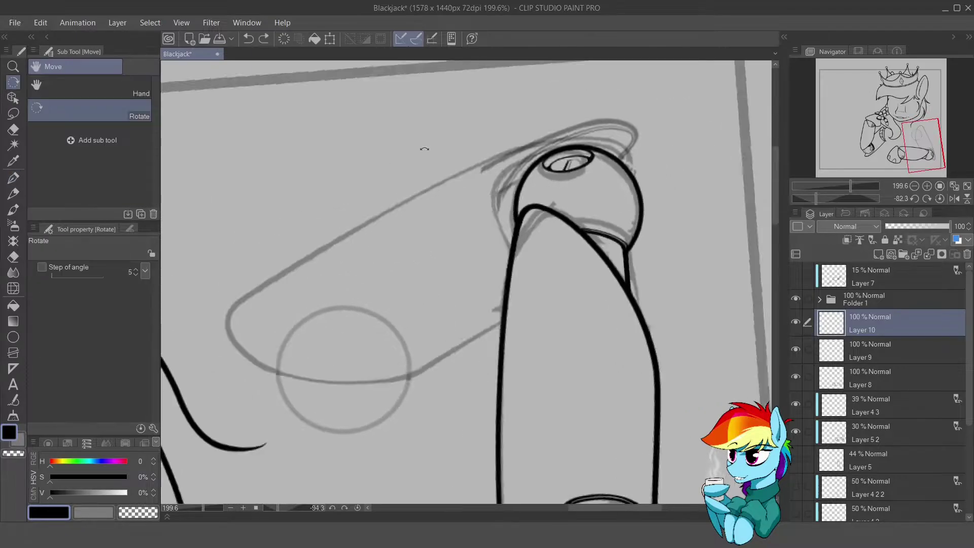
key(p)
drag(229, 327, 325, 238)
key(ctrl+z)
drag(229, 330, 558, 122)
- Shape the elbow guard's rounded tip where it meets the joint ball and erase the stroke overshooting into the ball
key(e)
scroll(444, 140, up, 6)
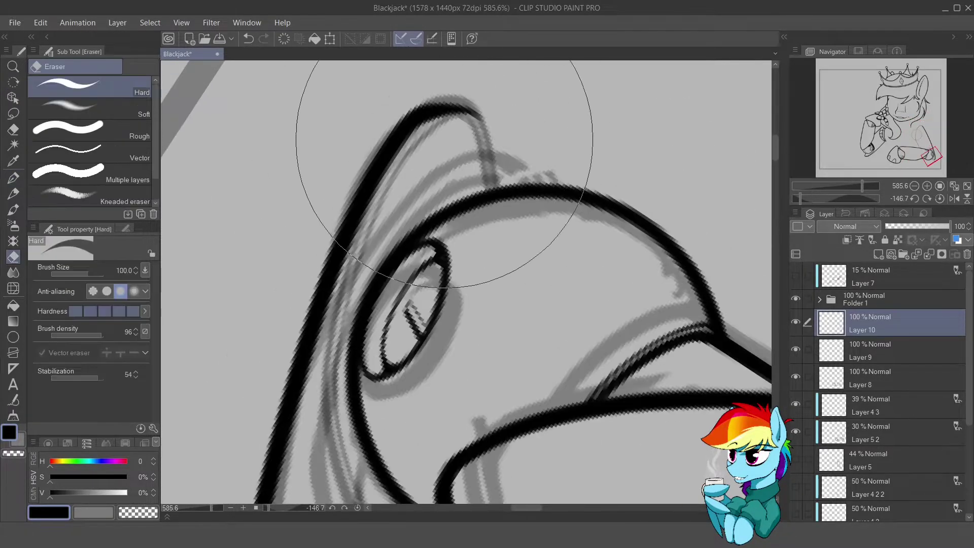
mouse_move(444, 139)
mouse_down()
mouse_move(505, 227)
mouse_move(348, 163)
mouse_move(347, 252)
mouse_up()
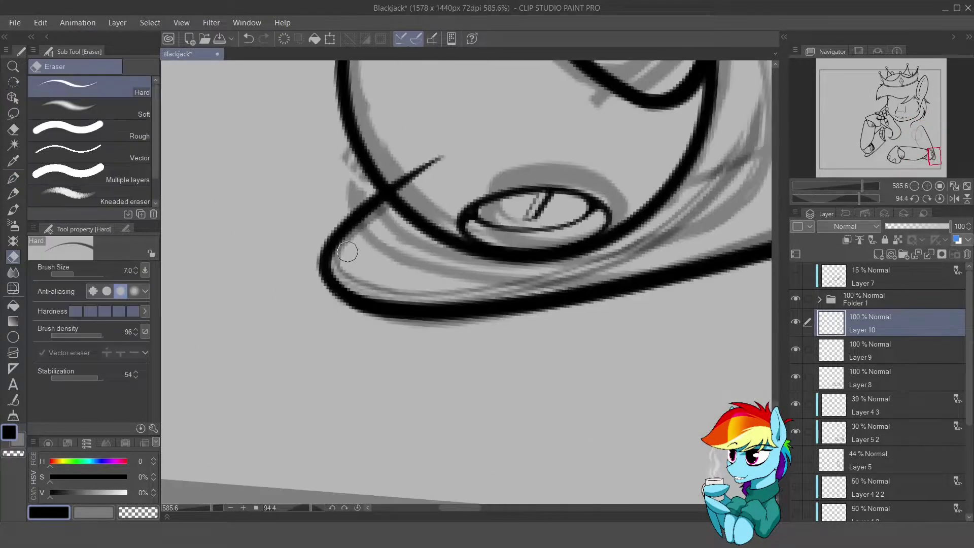
key(p)
drag(388, 158, 337, 254)
key(e)
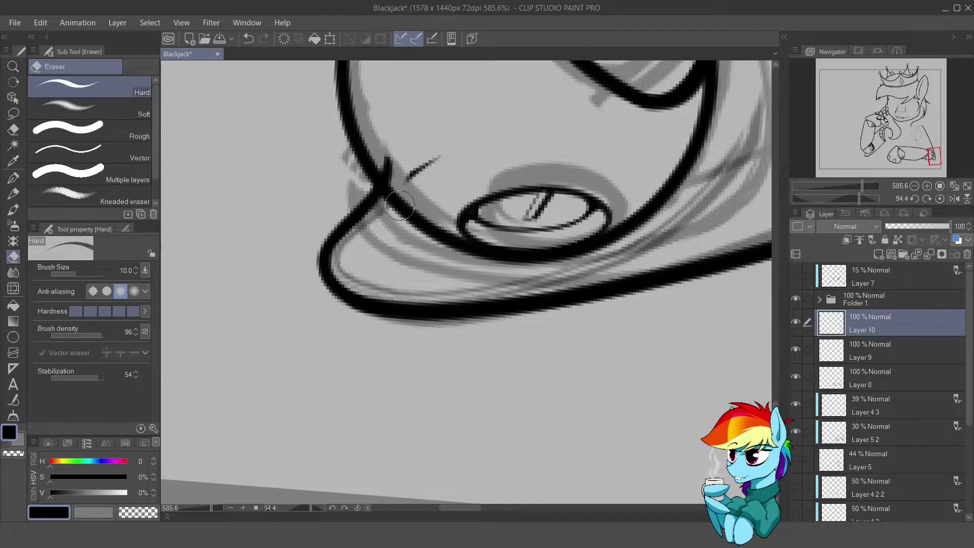
drag(405, 178, 436, 158)
mouse_move(436, 158)
mouse_down()
mouse_move(456, 213)
mouse_move(482, 148)
mouse_move(272, 365)
mouse_up()
- Try to ink the elbow guard's inner curve around the joint ball on Layer 10 at brush size 7
key(p)
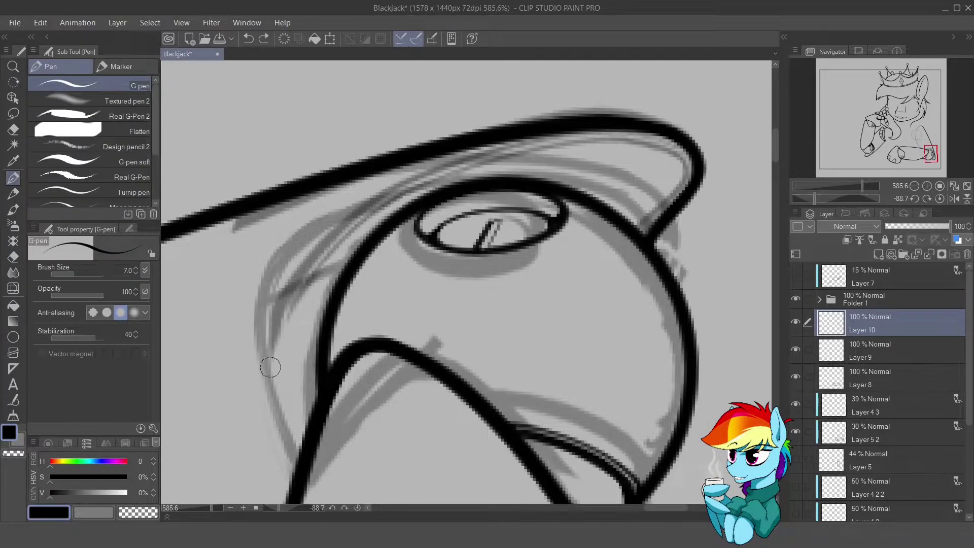
drag(287, 285, 312, 459)
drag(353, 221, 273, 348)
key(e)
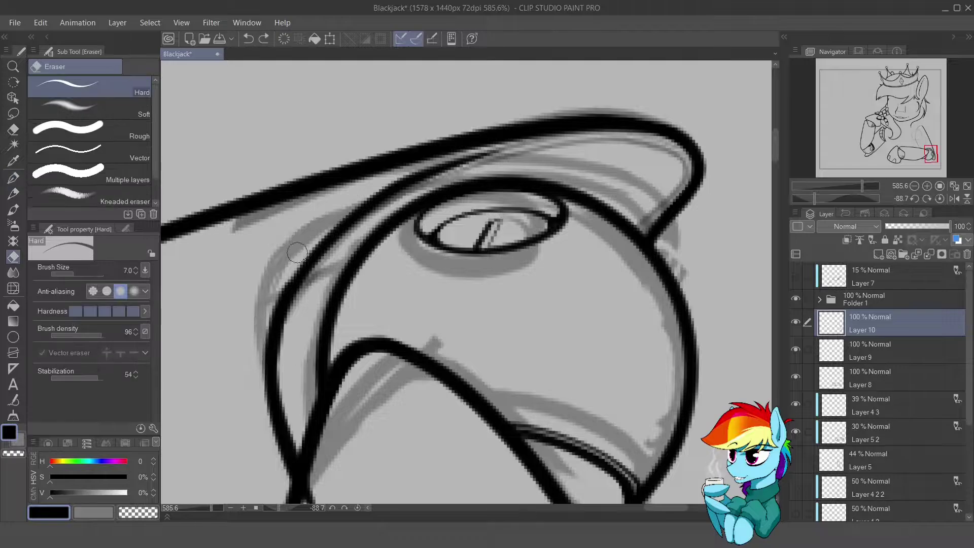
scroll(411, 170, down, 3)
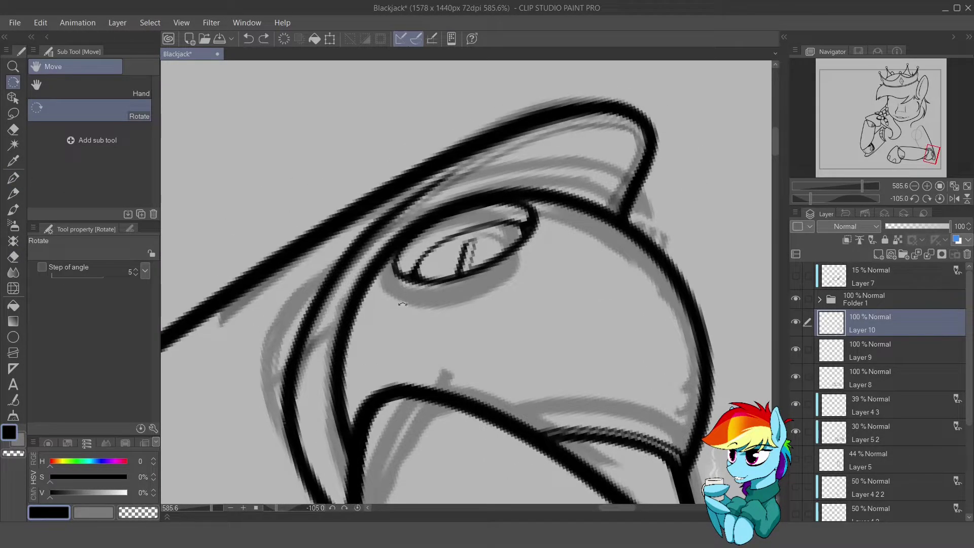
- On a new layer, ink the elbow guard's inner curve around the joint ball at brush size 6
key(p)
key(ctrl+shift+n)
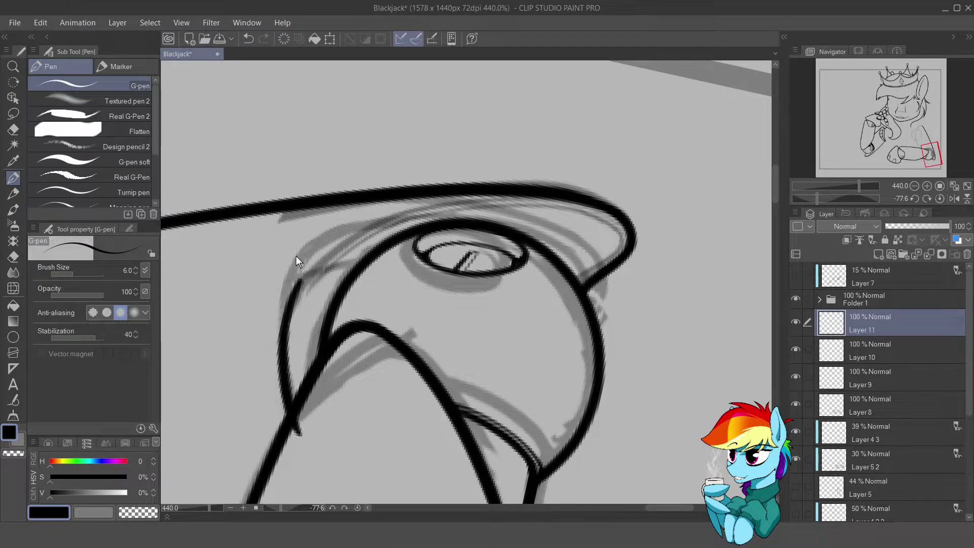
drag(297, 261, 507, 192)
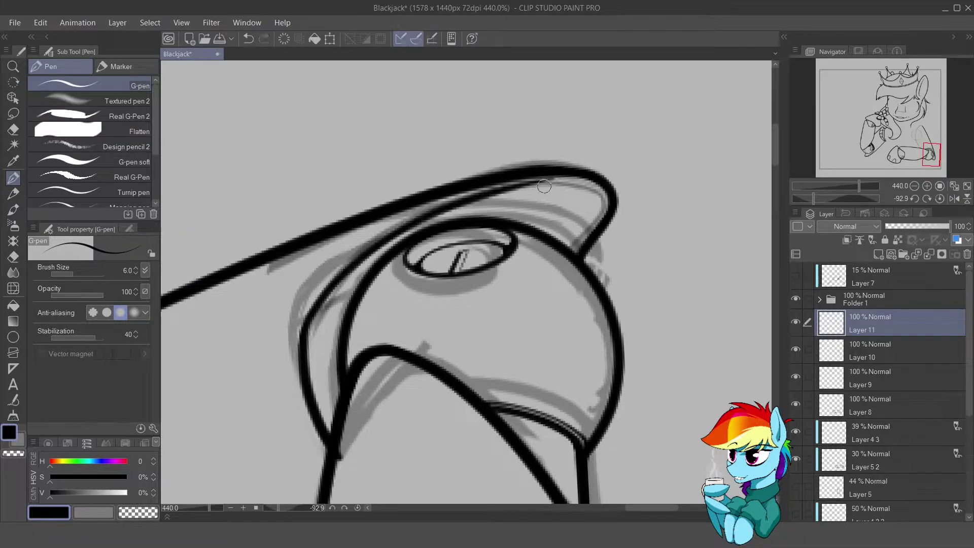
- Ink a thin inner contour line along the elbow guard's tip at brush size 4
key(bracketleft)
key(bracketleft)
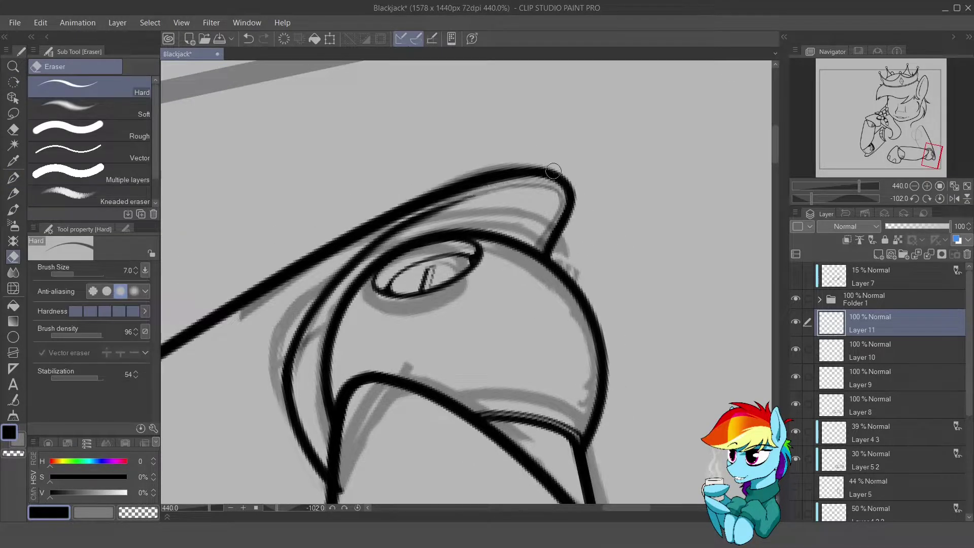
scroll(394, 240, up, 4)
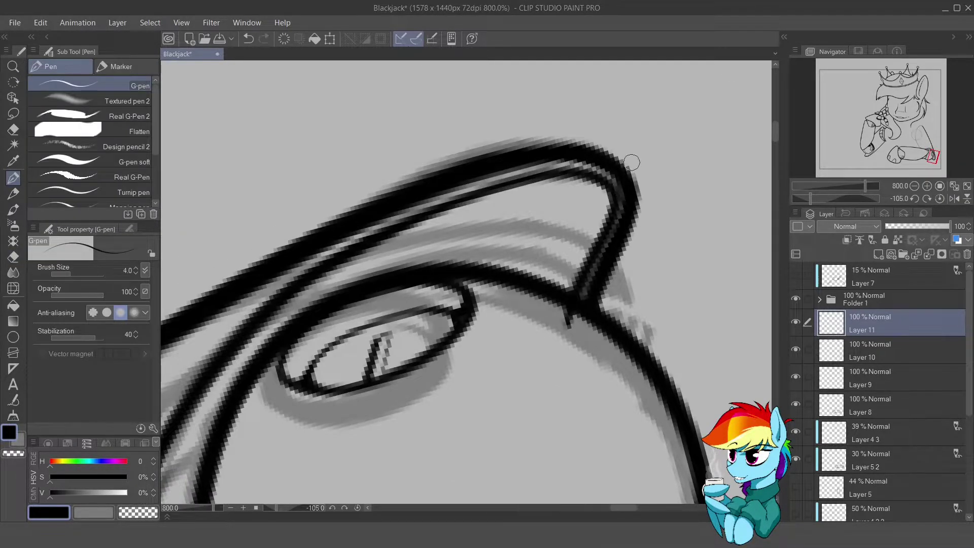
mouse_move(630, 159)
mouse_down()
mouse_move(575, 118)
mouse_move(472, 194)
mouse_up()
scroll(375, 331, down, 4)
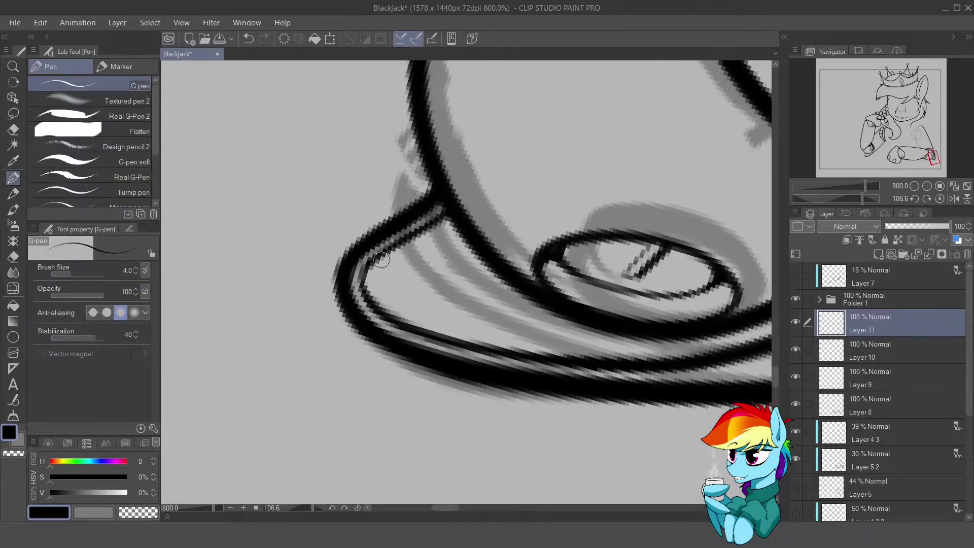
- Erase the overshoot where the guard's inner curve meets the forearm and reinforce the curve's end at brush size 5
key(@)
scroll(521, 239, up, 4)
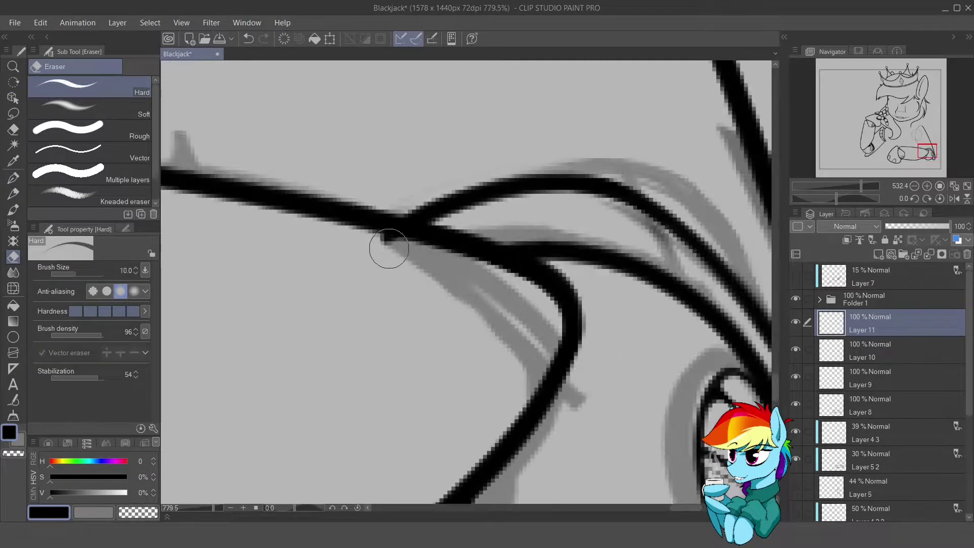
drag(407, 226, 550, 135)
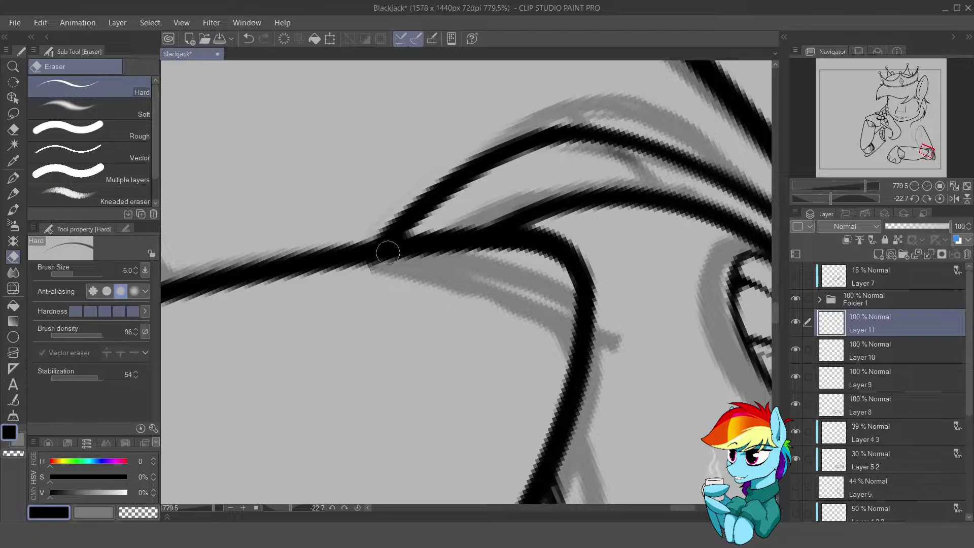
key(p)
drag(408, 228, 367, 226)
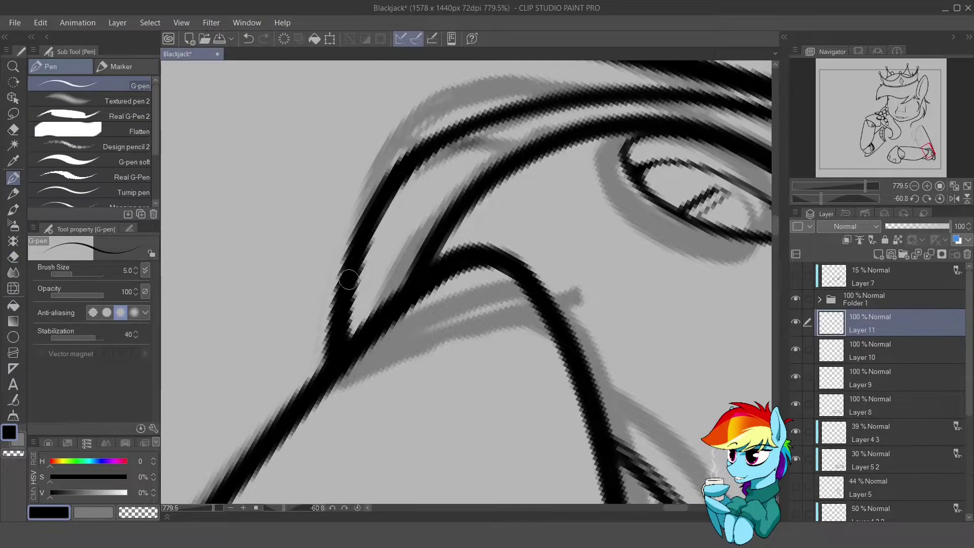
- Split the elbow guard's inner curve into a thin double line with the eraser at size 3 and touch up its ink
key(e)
key(ctrl+z)
mouse_move(349, 280)
mouse_down()
mouse_move(320, 300)
mouse_move(355, 256)
mouse_move(337, 247)
mouse_up()
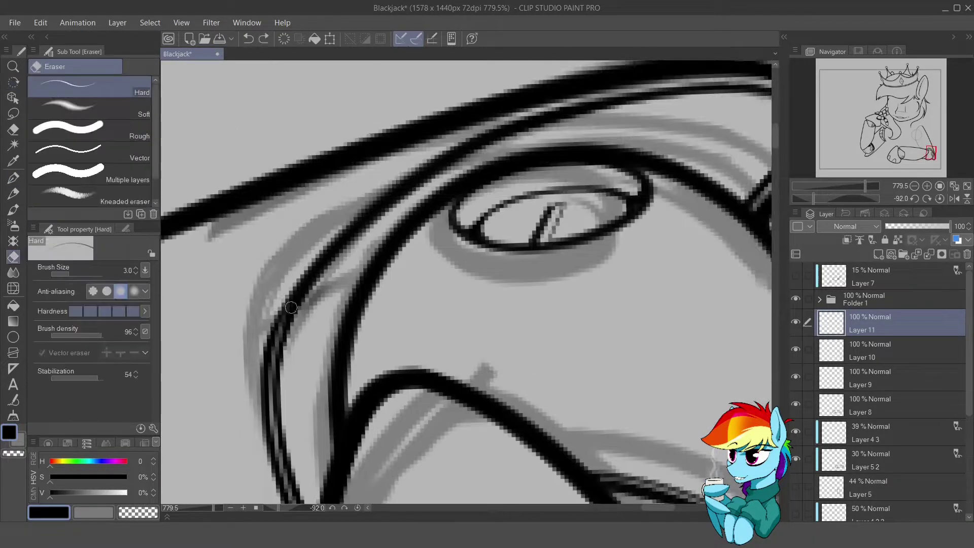
key(p)
scroll(507, 142, down, 6)
mouse_move(507, 141)
mouse_down()
mouse_move(529, 272)
mouse_move(294, 274)
mouse_move(359, 254)
mouse_move(369, 409)
mouse_up()
- Merge Layers 11, 10 and 9 down into Layer 8
key(e)
scroll(529, 272, up, 6)
key(r)
key(ctrl+e)
key(ctrl+e)
key(ctrl+e)
- Ink a thin inner edge line on the elbow ball beside the connecting strut
key(p)
mouse_move(356, 360)
mouse_down()
mouse_move(457, 263)
mouse_move(576, 213)
mouse_move(469, 177)
mouse_move(391, 219)
mouse_move(415, 201)
mouse_up()
key(r)
key(p)
key(r)
key(p)
key(r)
key(p)
key(r)
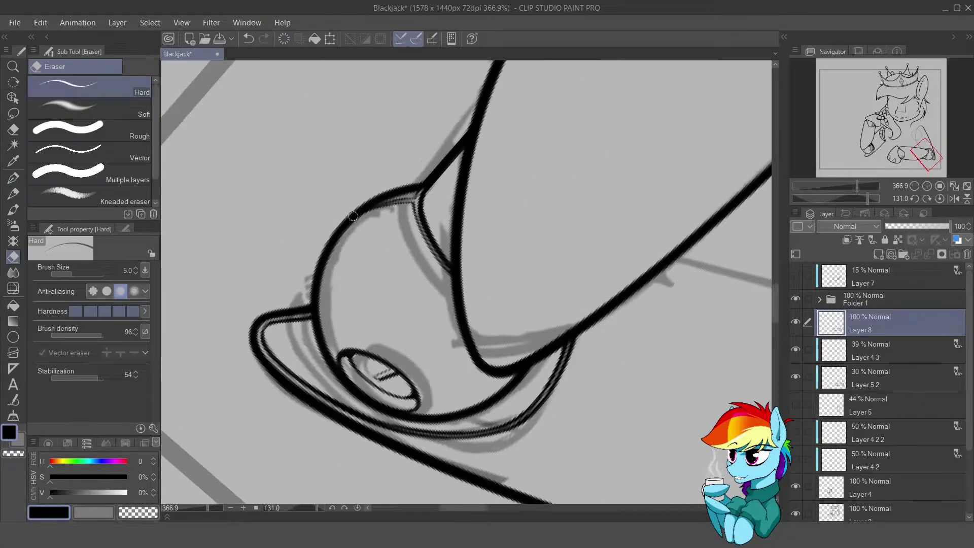
- Refine the corner where the elbow ball meets the connecting strut, using the G-pen at sizes 3 and 2.5 and the eraser
key(p)
key(e)
key(p)
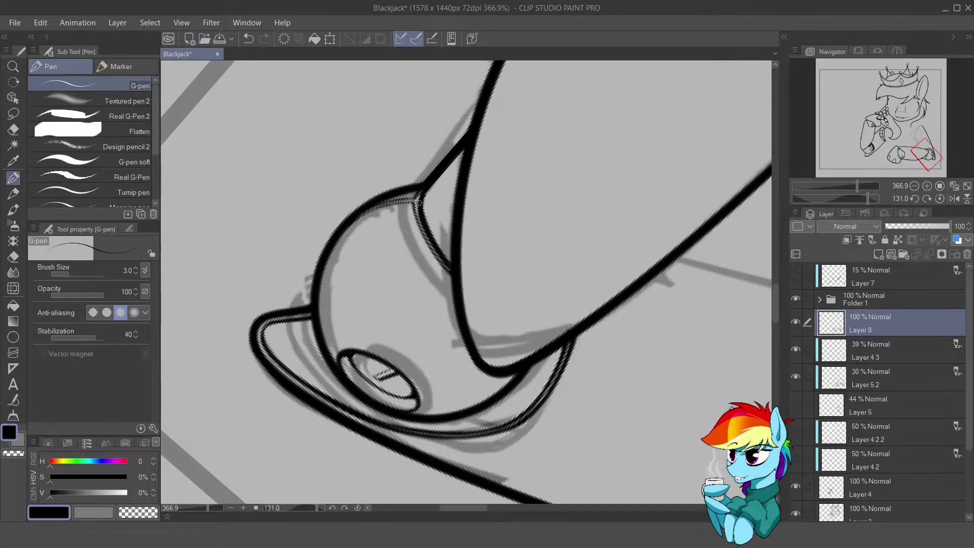
drag(369, 211, 406, 253)
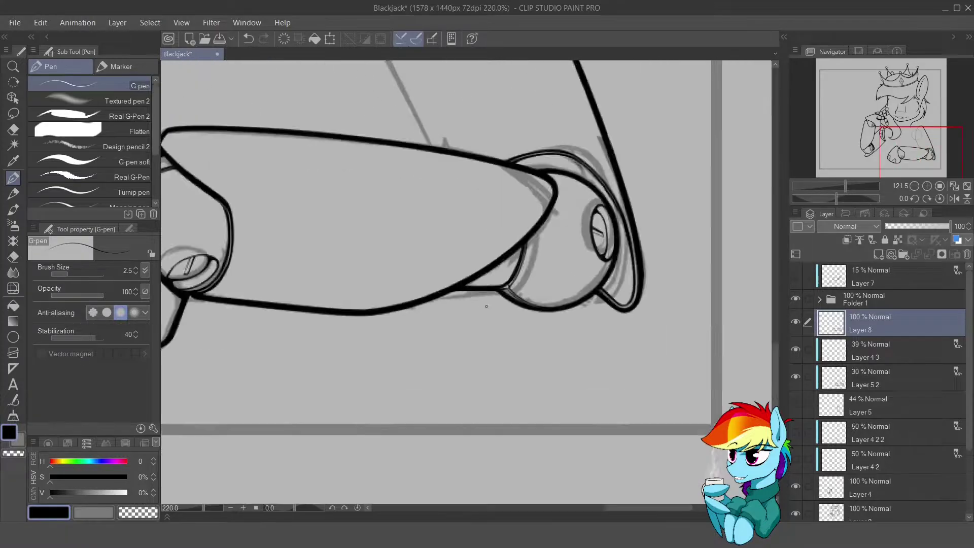
scroll(446, 288, up, 5)
click(446, 288)
key(e)
key(p)
scroll(446, 288, down, 7)
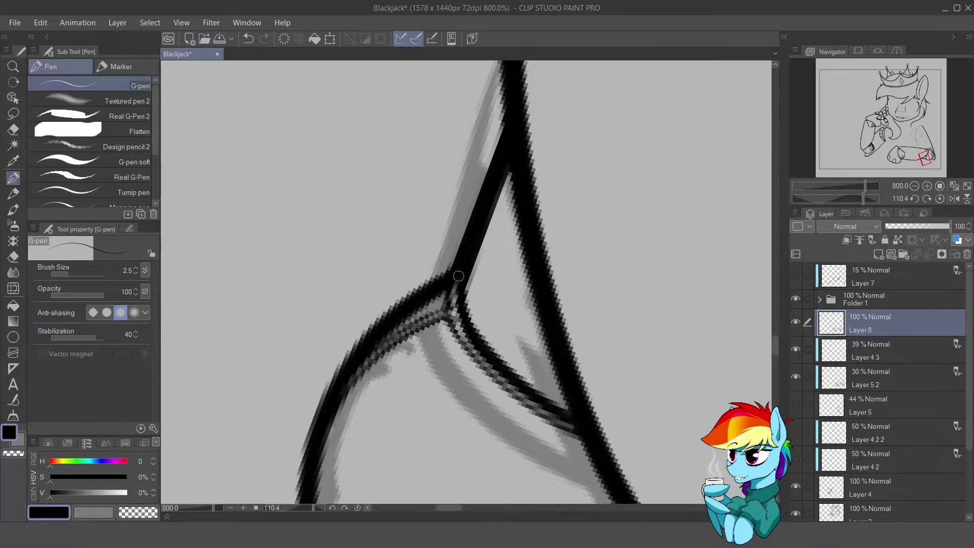
- On a new layer, ink the upper limb's inner edge and rounded top at brush size 7
key(r)
drag(487, 250, 412, 218)
key(p)
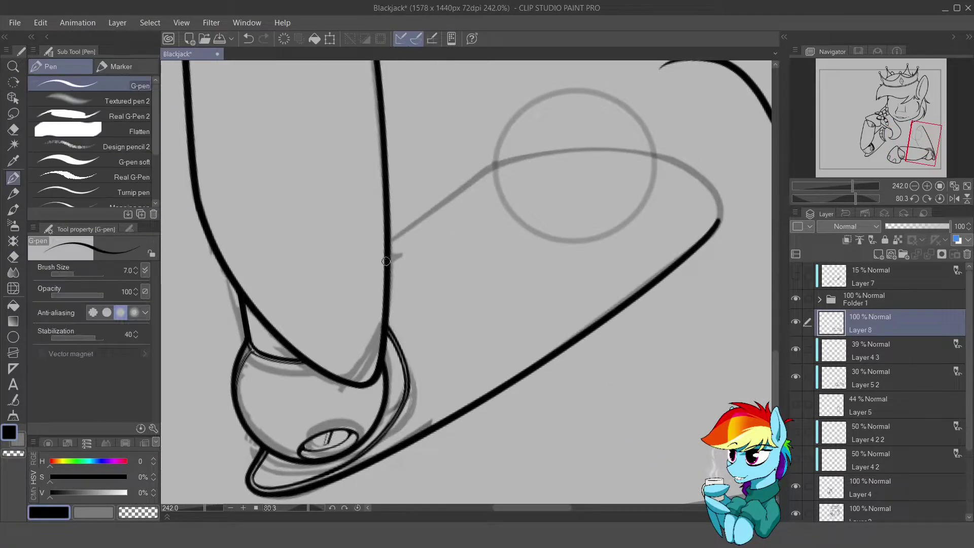
key(ctrl+shift+n)
drag(378, 258, 495, 163)
key(r)
mouse_move(495, 163)
mouse_down()
mouse_move(446, 170)
mouse_move(456, 164)
mouse_move(386, 218)
mouse_up()
key(p)
drag(350, 256, 561, 218)
- Clean up the stray stroke end where the upper limb's rounded top joins its outer edge
key(e)
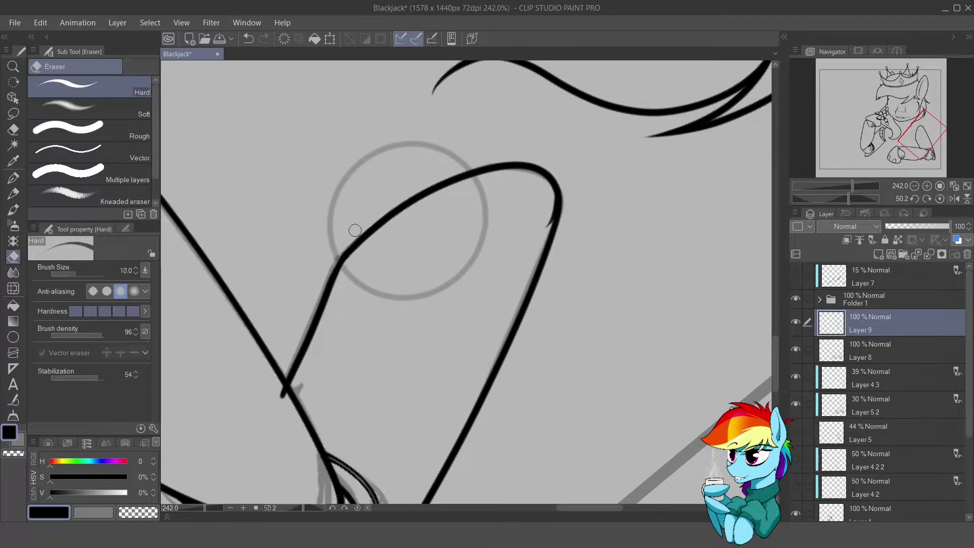
key(p)
key(r)
drag(353, 259, 325, 257)
scroll(325, 257, up, 3)
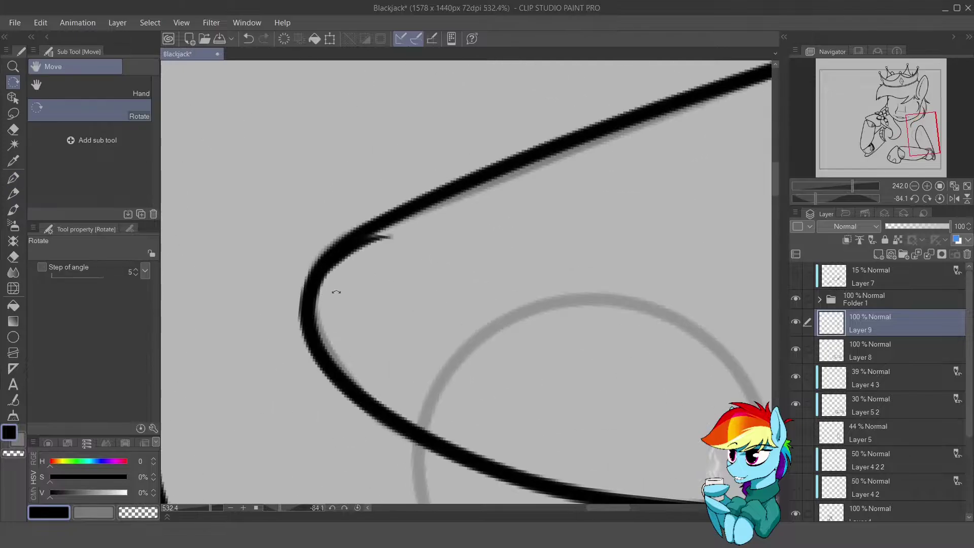
key(p)
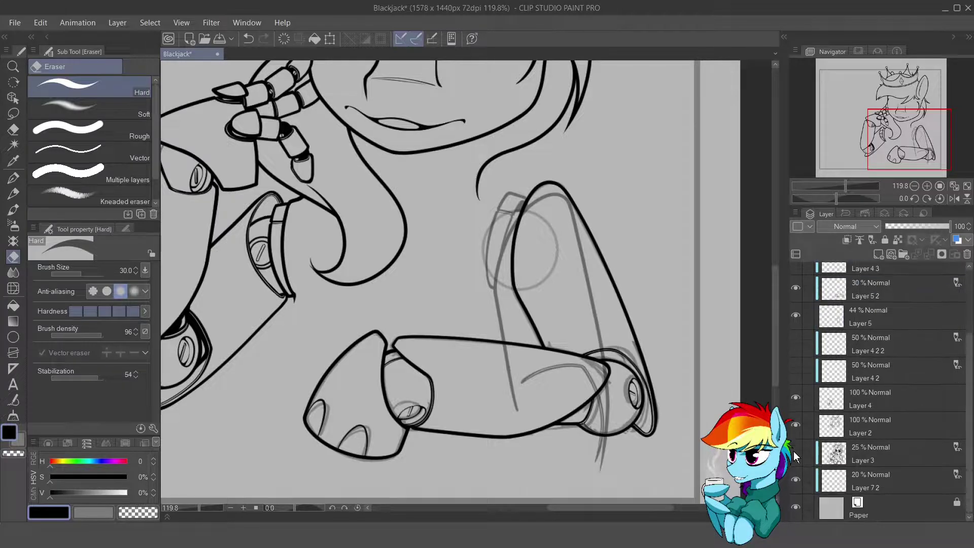
- Ink the outline of the upper limb's side plate and its end cap on Layer 9 at brush size 7
click(866, 345)
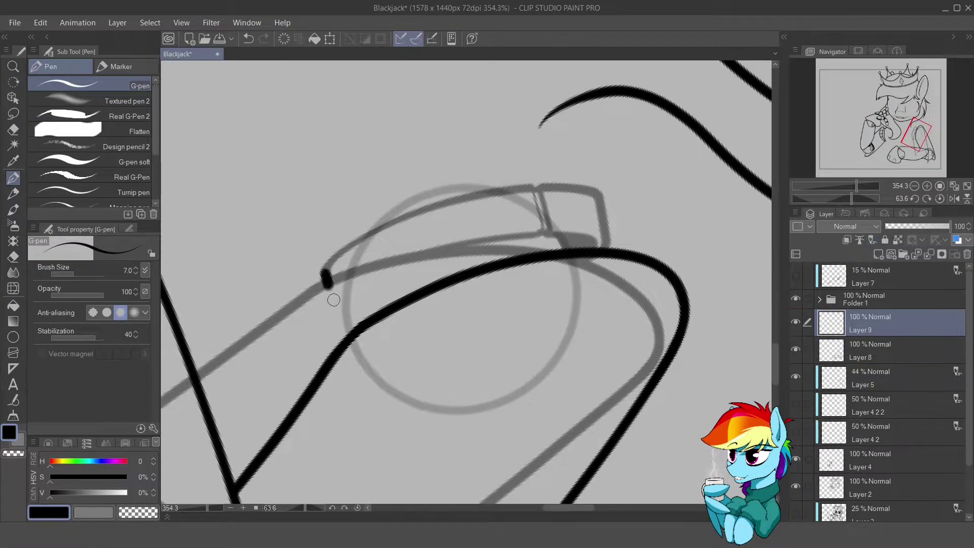
drag(334, 300, 355, 284)
drag(530, 218, 339, 325)
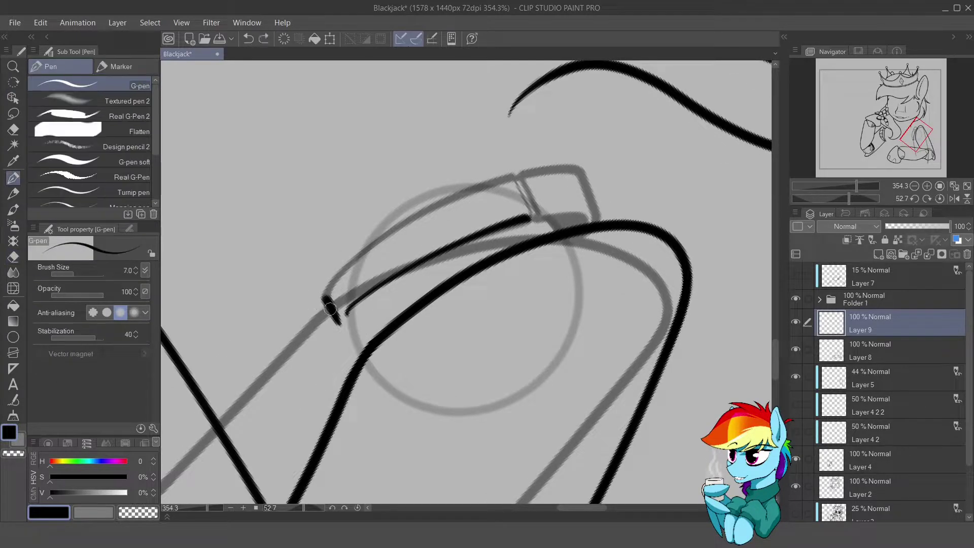
key(ctrl+z)
drag(514, 179, 337, 322)
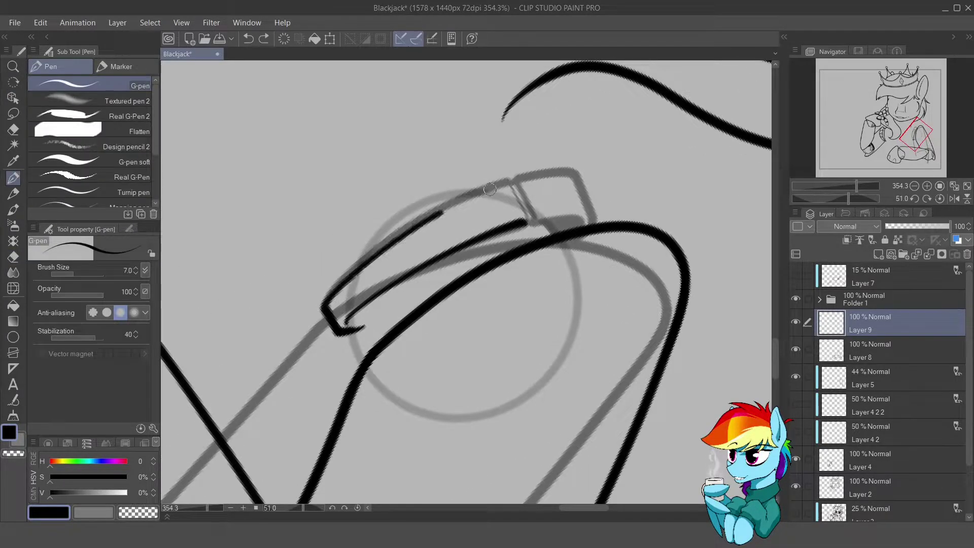
drag(405, 199, 385, 285)
mouse_move(395, 270)
mouse_down()
mouse_move(479, 233)
mouse_move(445, 273)
mouse_up()
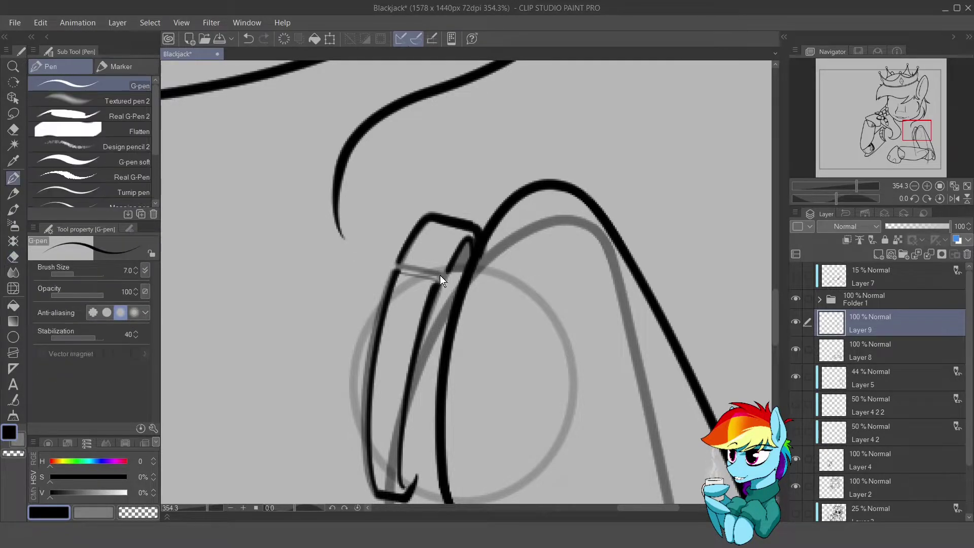
- Ink the seam between the side plate and its end cap as a thin double line, trimming it with the eraser
drag(465, 240, 446, 278)
key(e)
drag(465, 247, 415, 266)
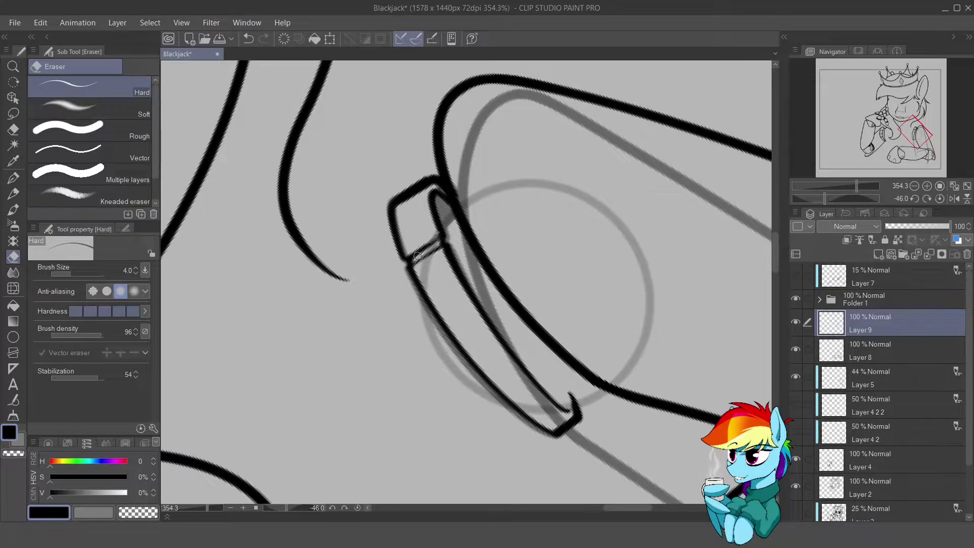
- Fill the gap under the end cap with black, connect the plate's lower end to the limb and erase the overshooting strokes
key(p)
key(ctrl+@)
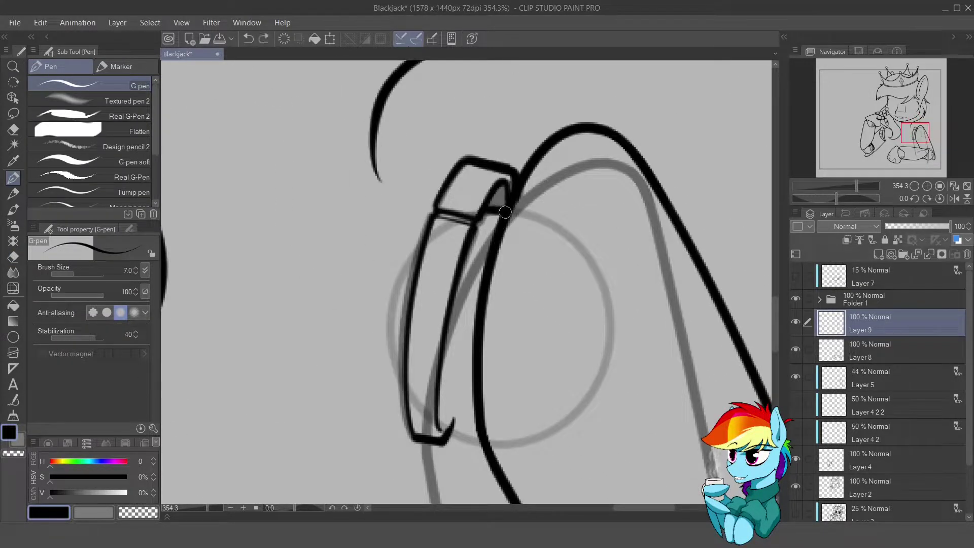
drag(493, 222, 414, 299)
key(e)
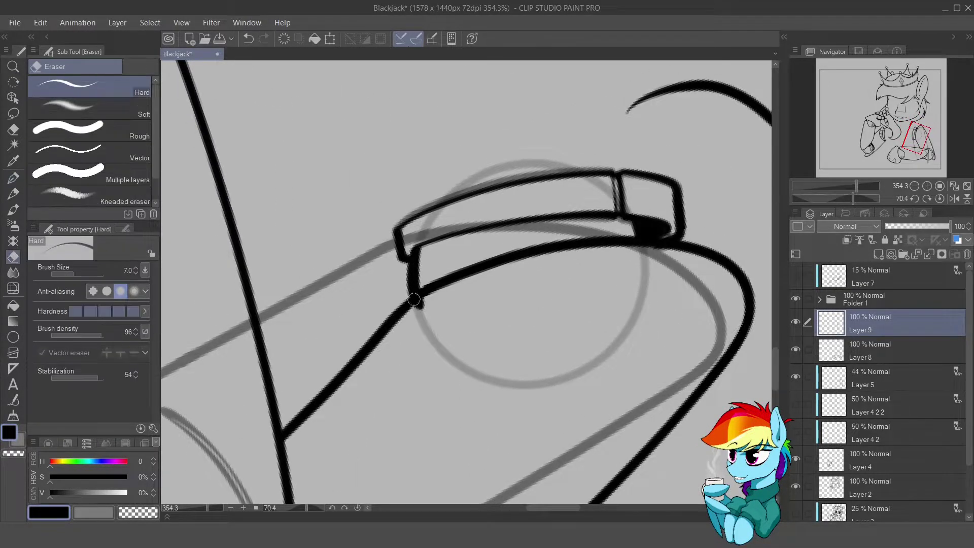
drag(425, 254, 409, 272)
key(p)
key(e)
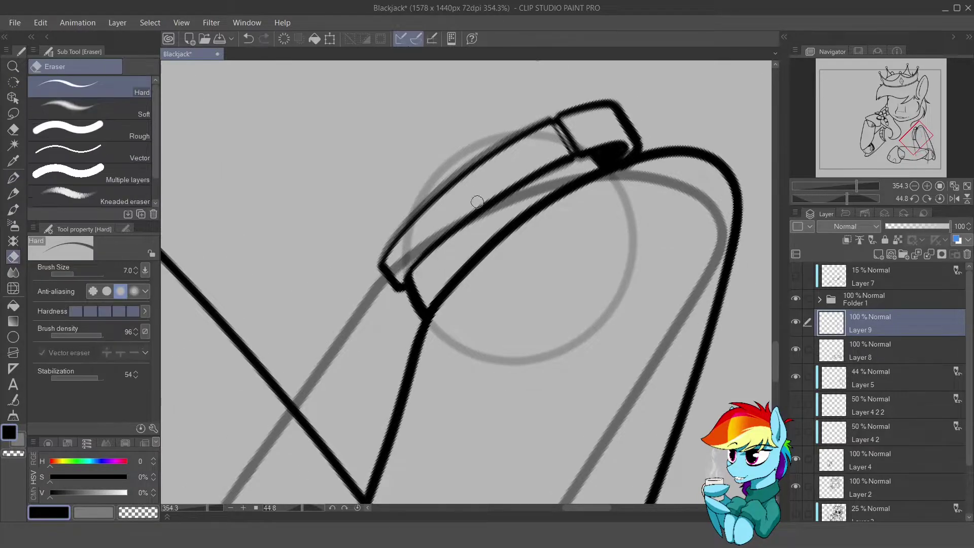
- Draw a round bolt with an inner ring and diagonal slot over the upper limb's side plate gap on a new layer
key(ctrl+shift+r)
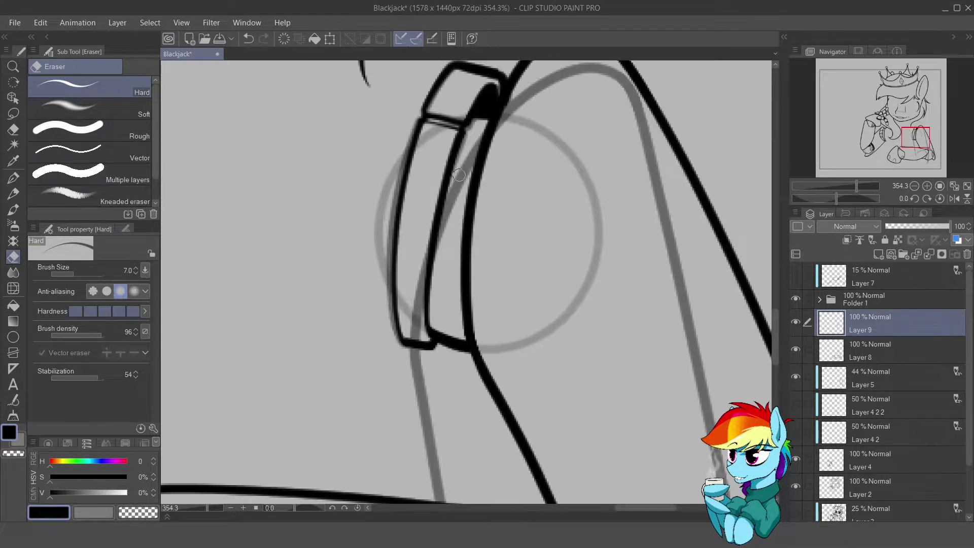
key(ctrl+shift+n)
key(p)
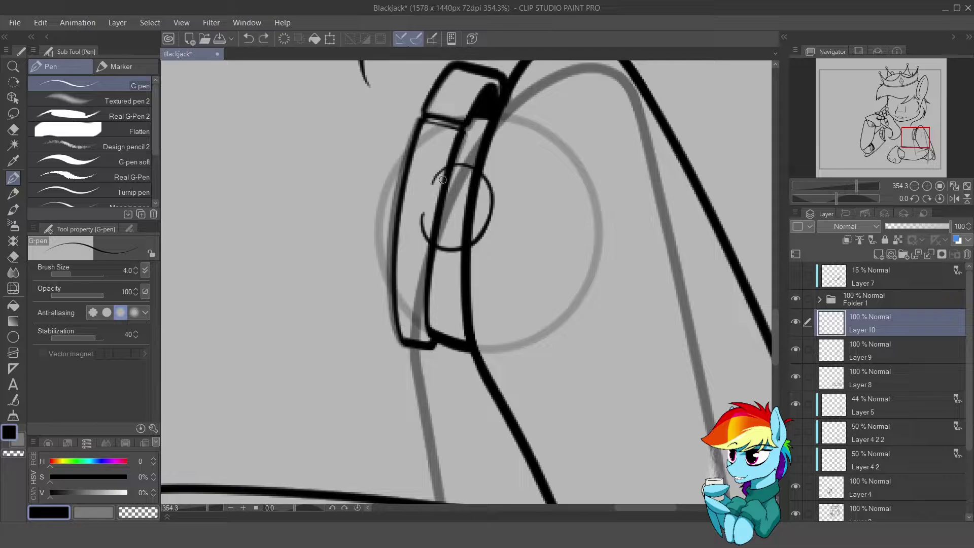
key(e)
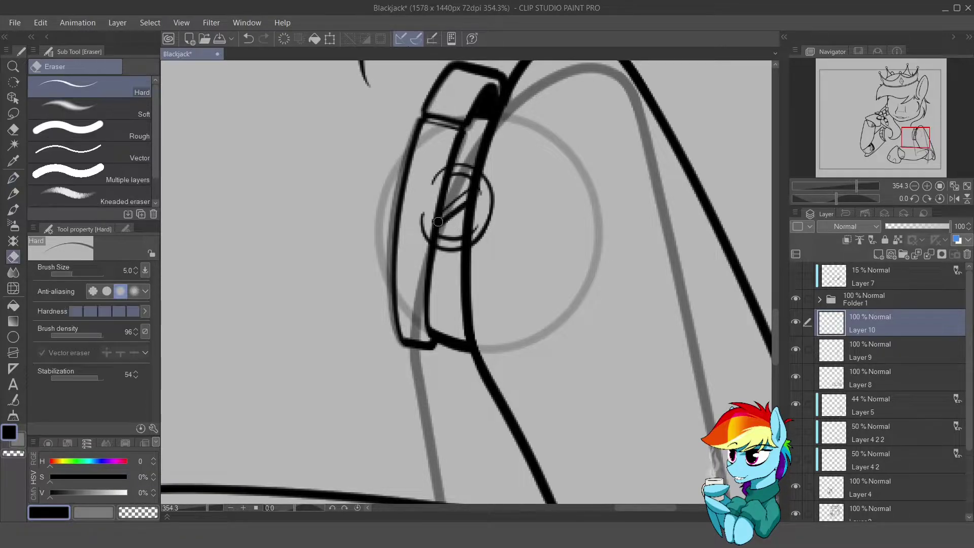
- Erase the parts of the round bolt that extend beyond the gap between the side plate and the limb
key(bracketright)
key(bracketright)
key(bracketright)
key(bracketright)
key(bracketright)
key(bracketright)
key(bracketleft)
key(bracketleft)
key(bracketleft)
key(bracketleft)
key(bracketleft)
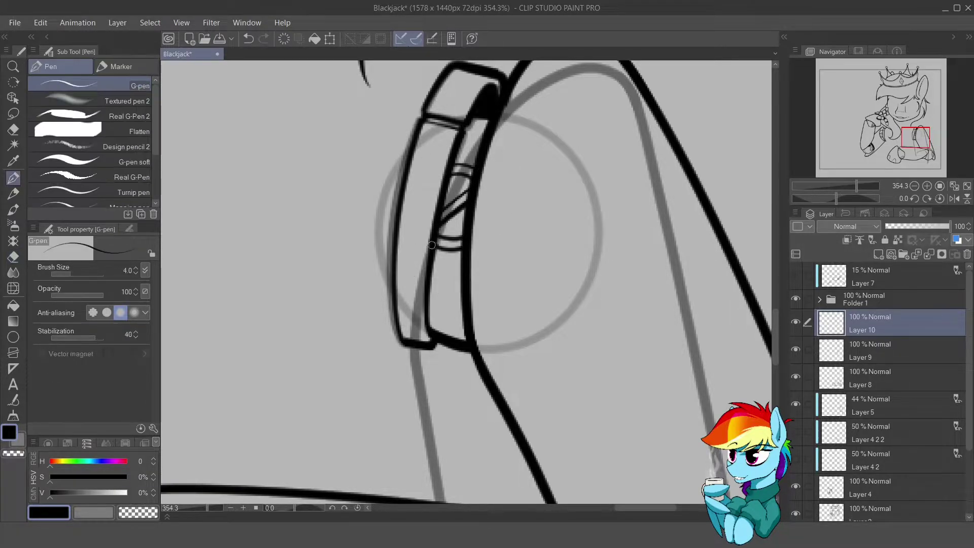
- Thicken the outer ring lines of the clipped bolt inside the side plate gap
key(p)
key(ctrl+z)
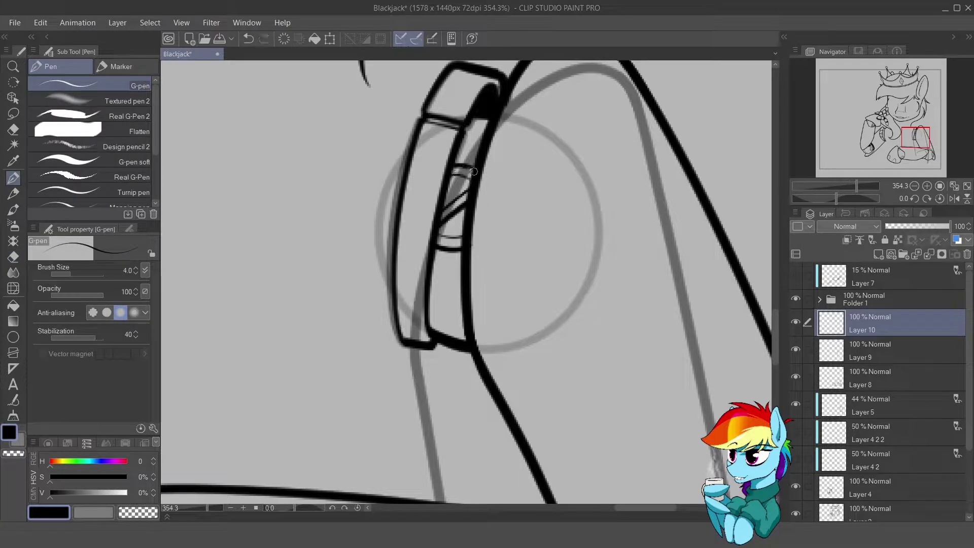
key(e)
- Merge the bolt and side plate layers into Layer 8 and erase a thin highlight along the plate's inner edge
drag(496, 189, 393, 267)
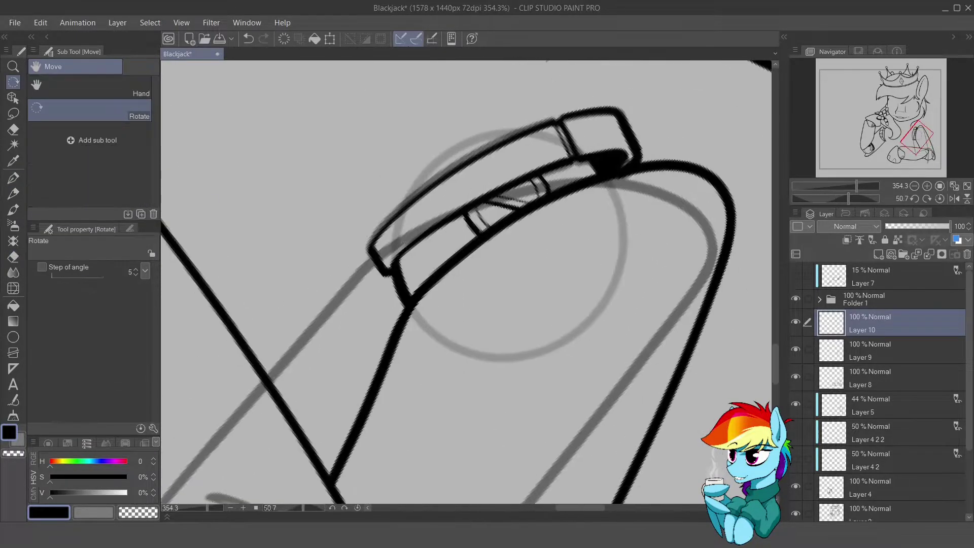
key(ctrl+e)
key(ctrl+e)
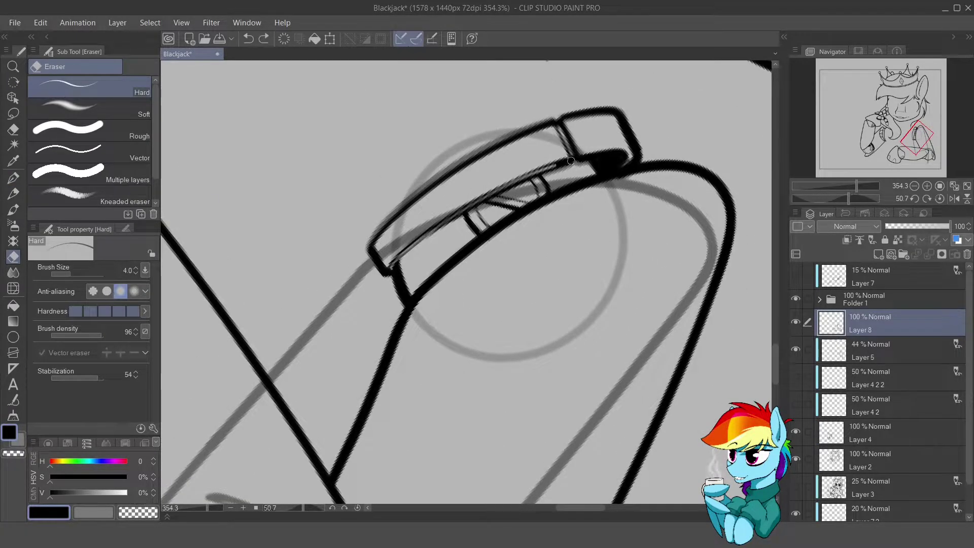
drag(570, 161, 371, 186)
key(p)
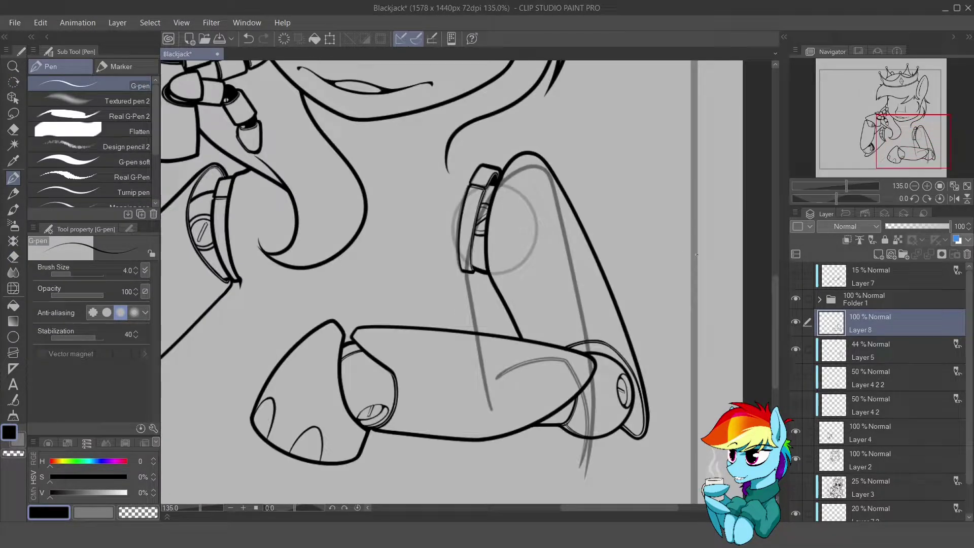
- Remove the Layer 5 guide, hide Layer 4 2 2 and show the Layer 3 sketch at 15% opacity
click(793, 352)
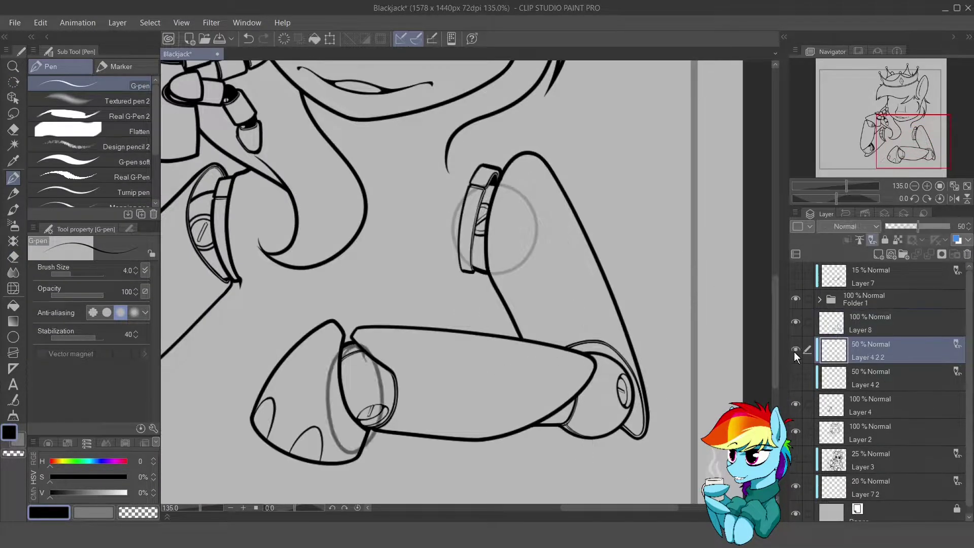
scroll(659, 289, down, 1)
click(795, 454)
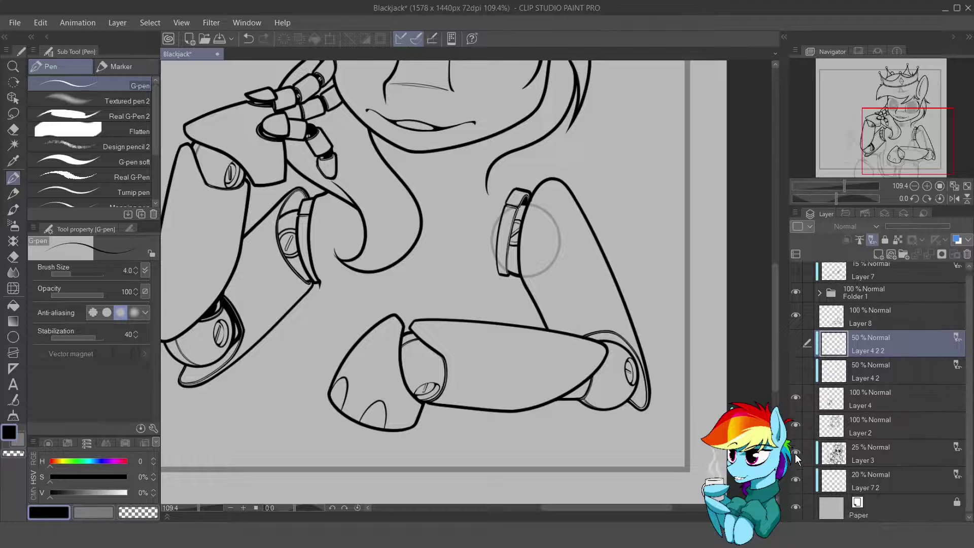
drag(908, 226, 895, 226)
- Merge the limb line art layers into Layer 2
click(795, 400)
click(929, 253)
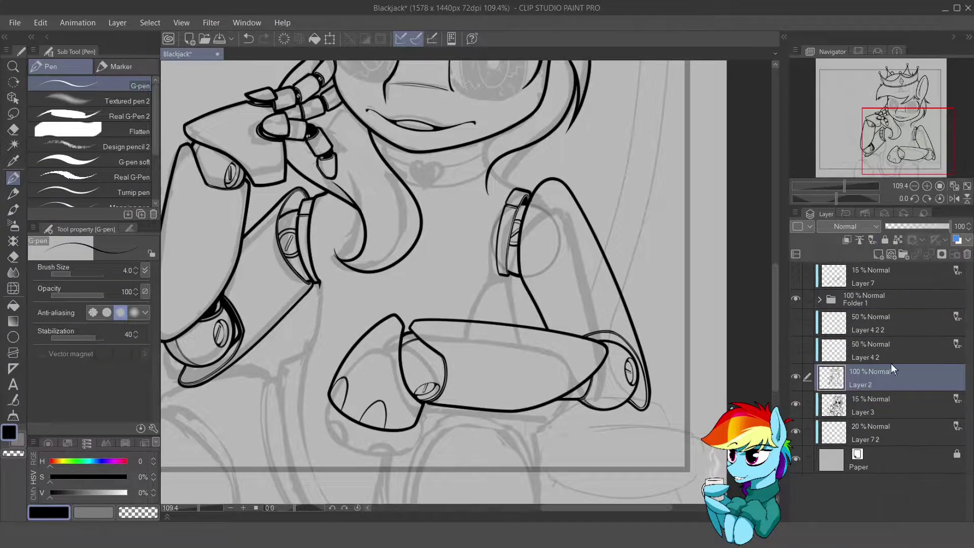
- Fill the gap between the forearm's lower edge and the elbow joint with black, leaving a small open highlight
scroll(604, 436, down, 2)
drag(605, 437, 585, 417)
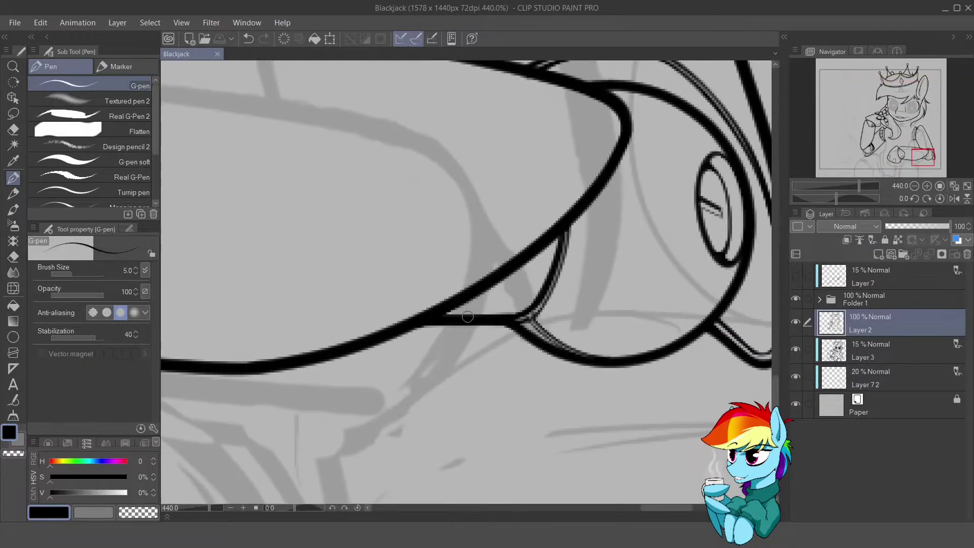
key(e)
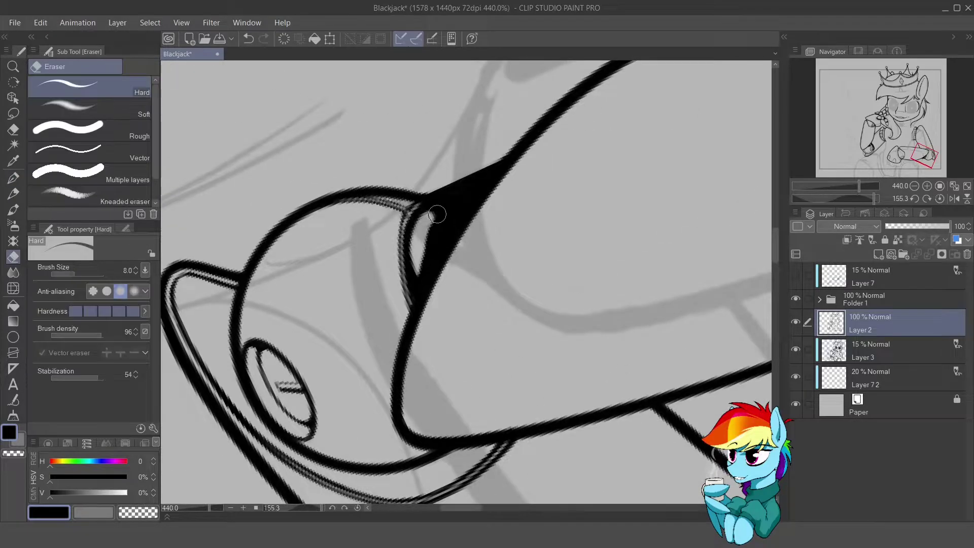
key(p)
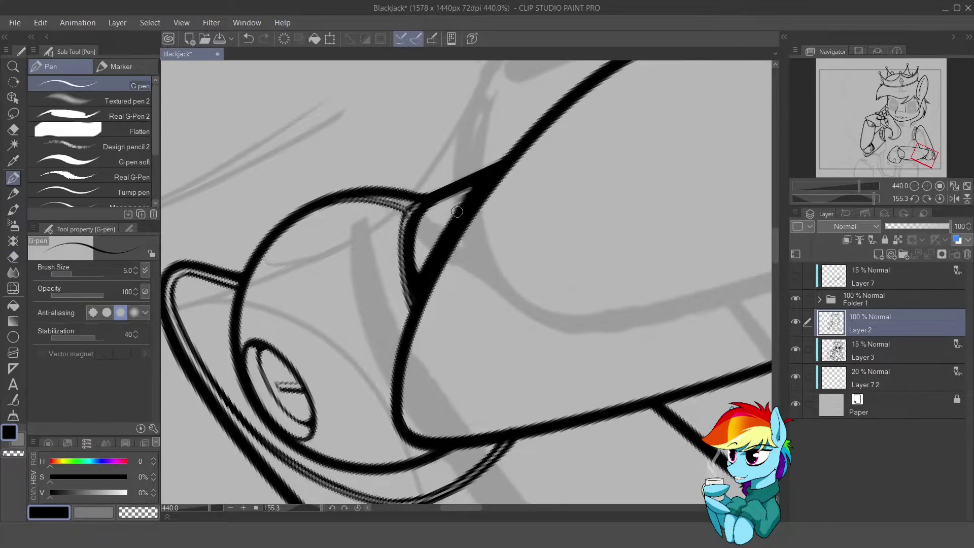
drag(472, 188, 422, 274)
drag(419, 202, 407, 311)
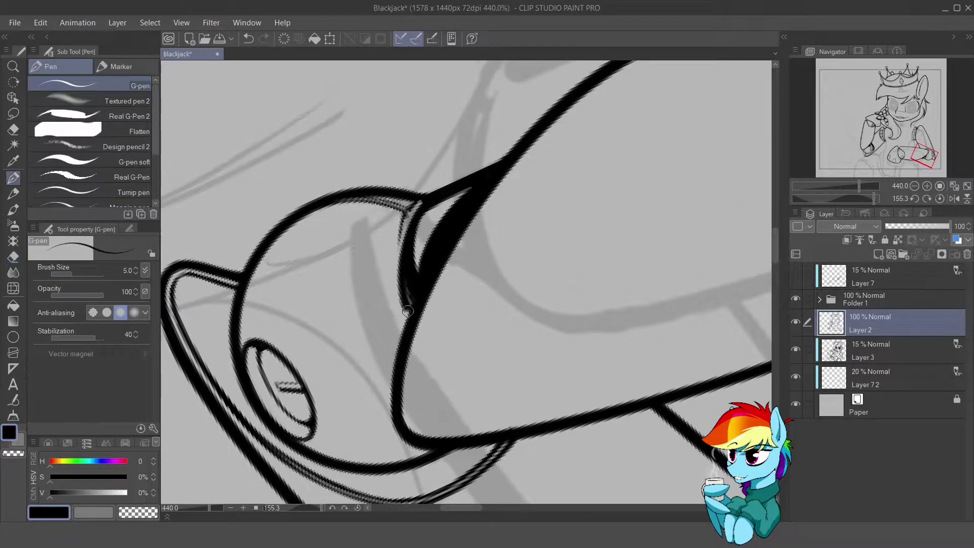
- Clean up the thin rim lines of the elbow joint beside the black gap with the eraser and G-pen
key(e)
drag(418, 237, 416, 202)
key(p)
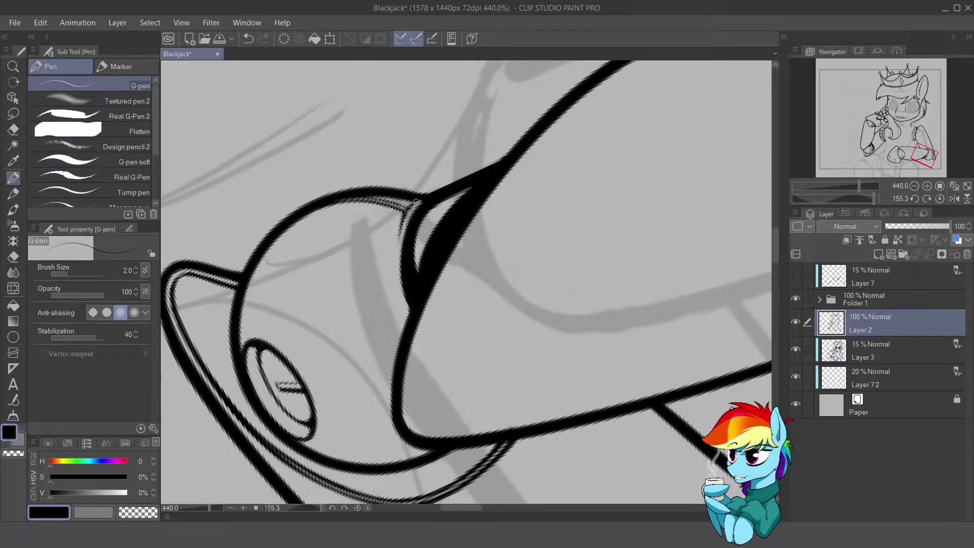
drag(401, 307, 400, 262)
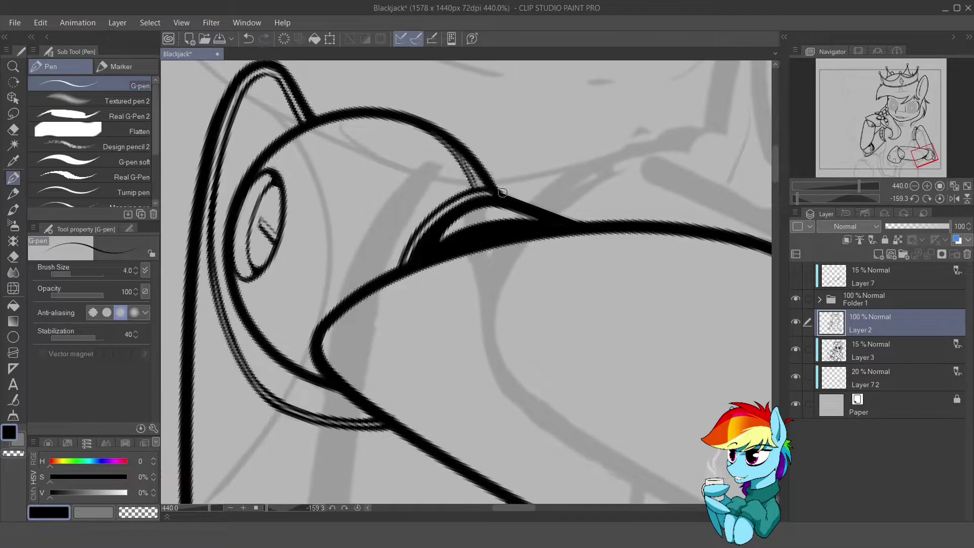
scroll(493, 199, down, 3)
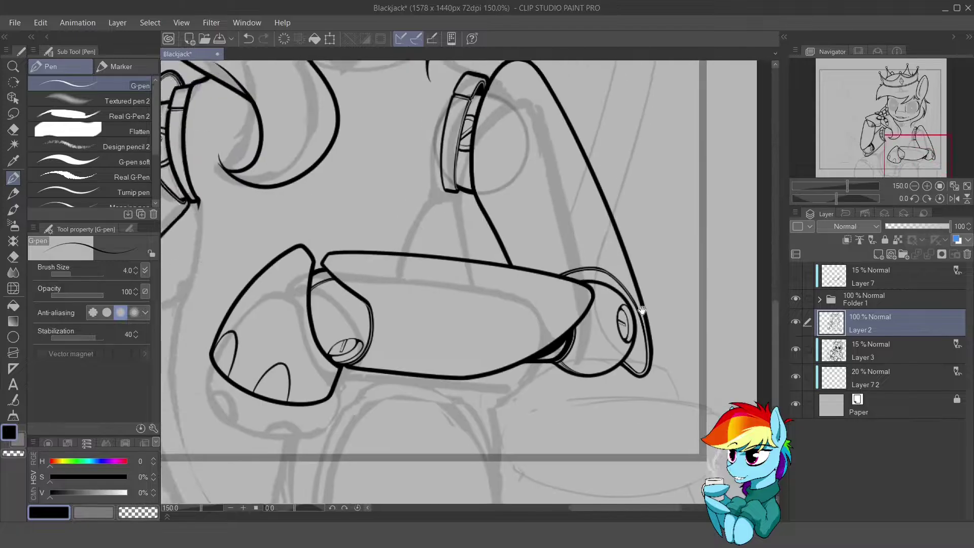
- Ink a black shadow between the elbow guard and the joint above the forearm on a new layer
drag(493, 199, 507, 284)
key(ctrl+shift+n)
drag(553, 210, 560, 383)
key(ctrl+z)
drag(558, 225, 559, 254)
mouse_move(559, 254)
mouse_down()
mouse_move(467, 224)
mouse_move(475, 261)
mouse_up()
key(bracketright)
key(bracketright)
- Carve a narrow highlight into the elbow guard's shadow and erase the strokes overshooting onto the limb and joint
key(e)
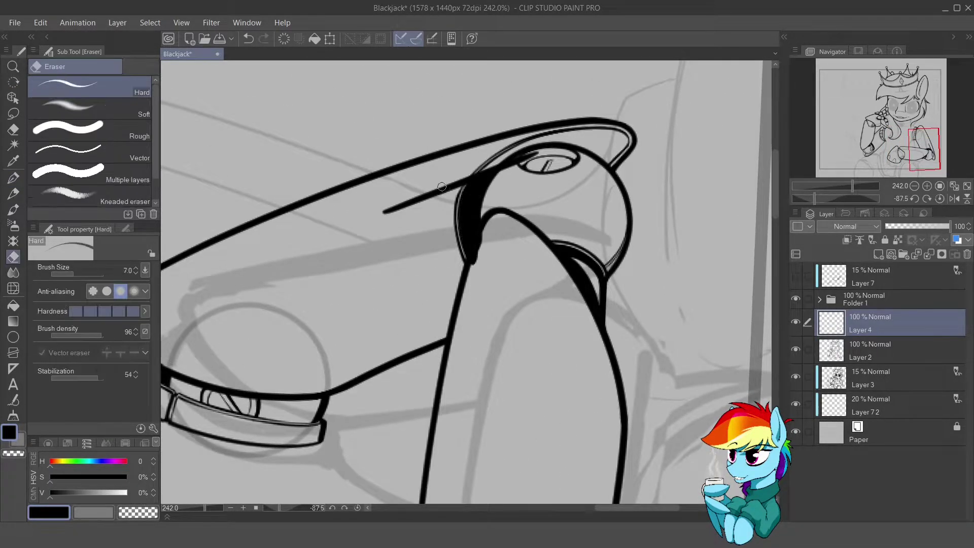
key(p)
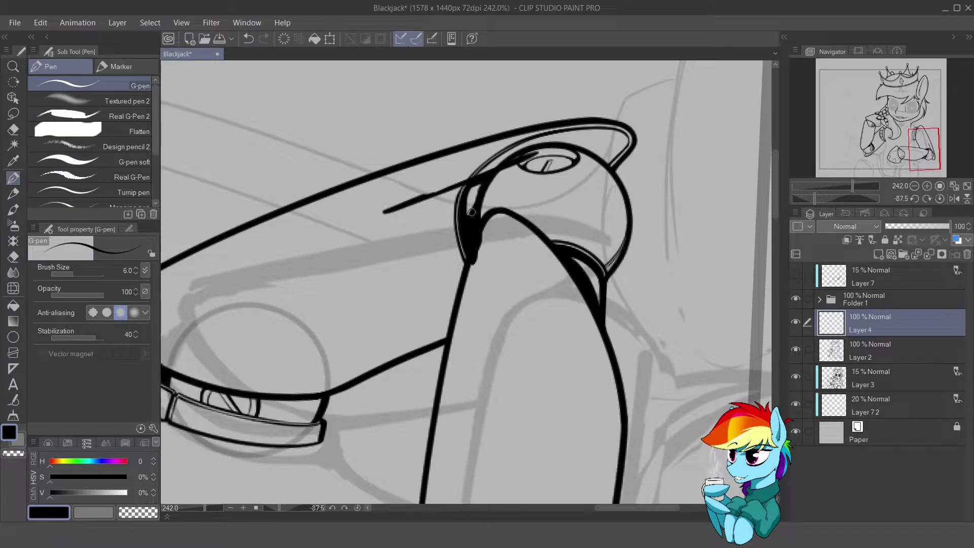
drag(469, 203, 470, 188)
key(e)
drag(525, 175, 529, 260)
scroll(529, 259, up, 3)
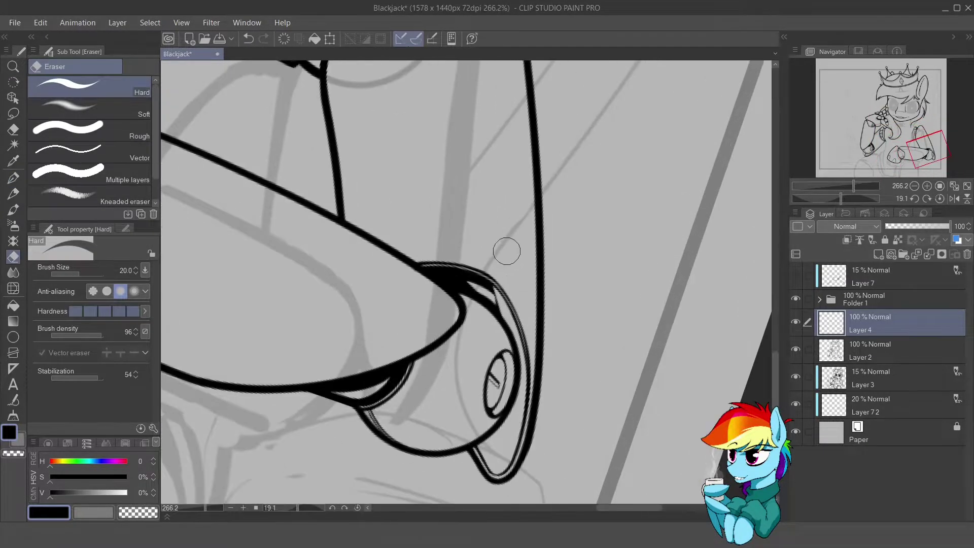
- Merge the elbow shadow layer down into Layer 2
key(p)
key(e)
key(ctrl+0)
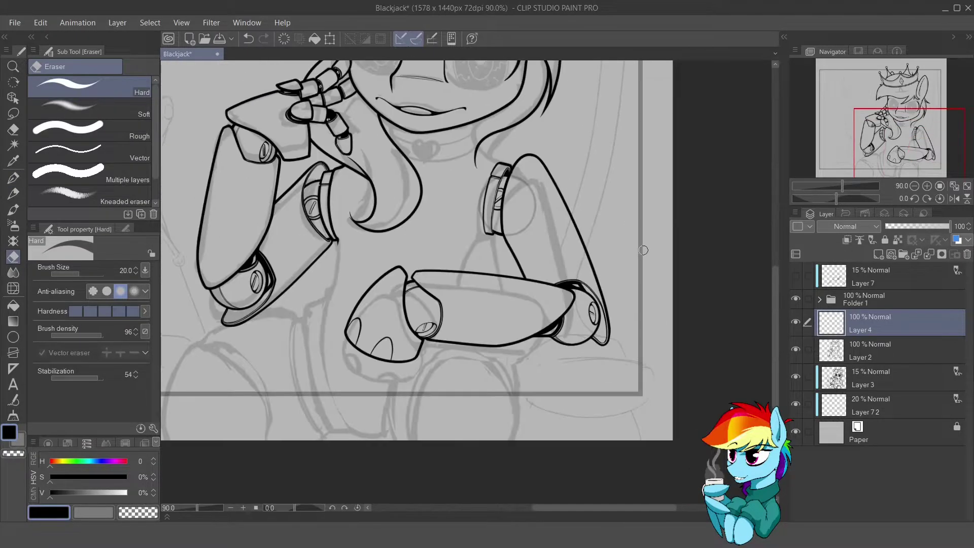
drag(511, 216, 570, 287)
key(ctrl+e)
- Ink the neck contour from the jaw down to the shoulder's side plate on a new layer
scroll(569, 287, up, 5)
key(p)
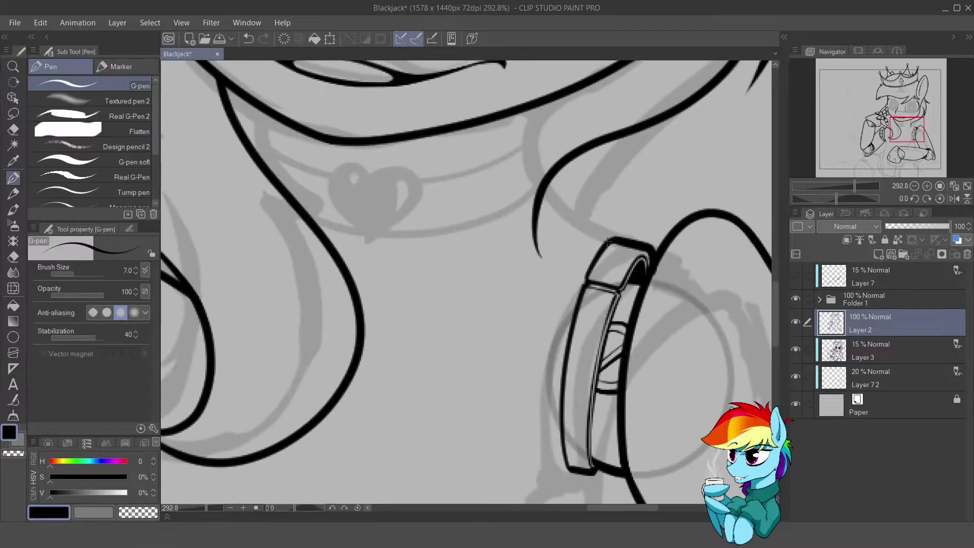
key(ctrl+shift+n)
drag(587, 225, 542, 93)
key(e)
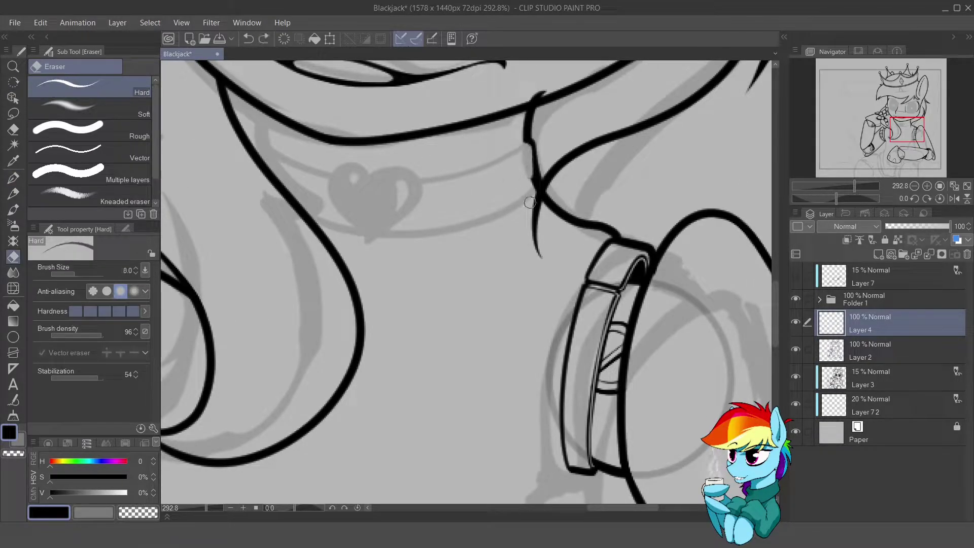
key(p)
mouse_move(528, 138)
mouse_down()
mouse_move(538, 186)
mouse_move(558, 175)
mouse_move(700, 261)
mouse_up()
key(e)
key(p)
mouse_move(242, 330)
mouse_down()
mouse_move(378, 183)
mouse_move(379, 265)
mouse_move(616, 226)
mouse_move(620, 214)
mouse_up()
key(ctrl+z)
key(ctrl+z)
key(e)
scroll(528, 262, down, 3)
scroll(391, 279, up, 4)
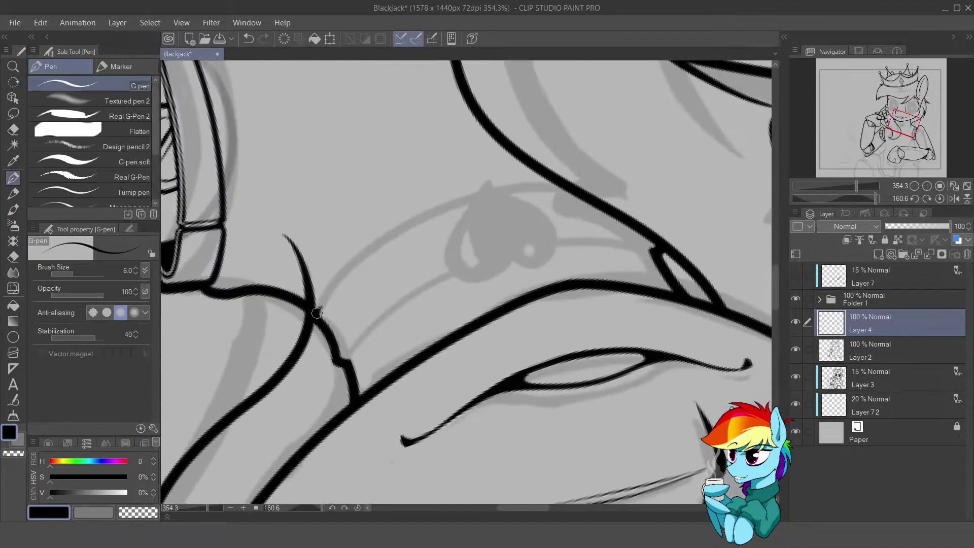
- Ink the collar's upper and lower edges across the neck at brush size 6
key(p)
drag(355, 337, 650, 230)
key(ctrl+z)
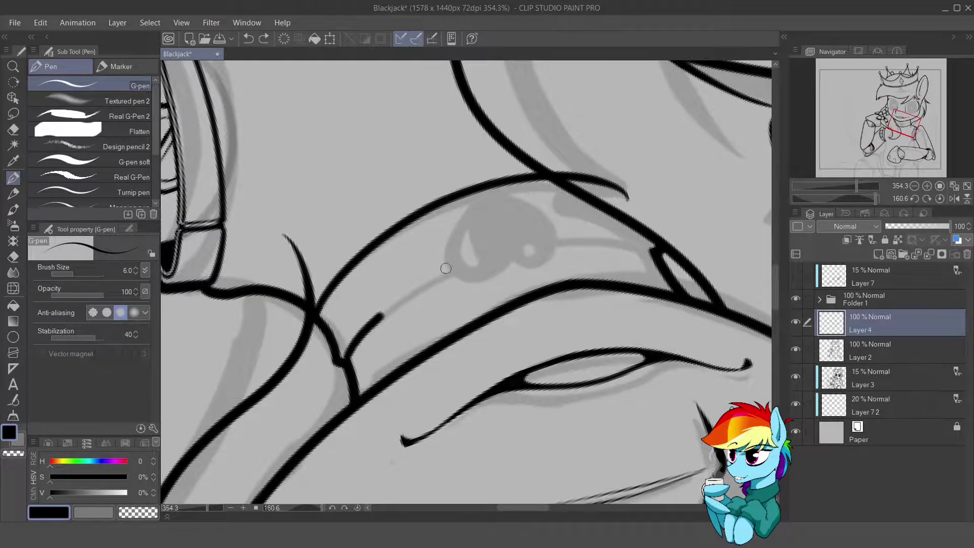
drag(378, 320, 657, 226)
drag(456, 254, 385, 284)
key(e)
key(p)
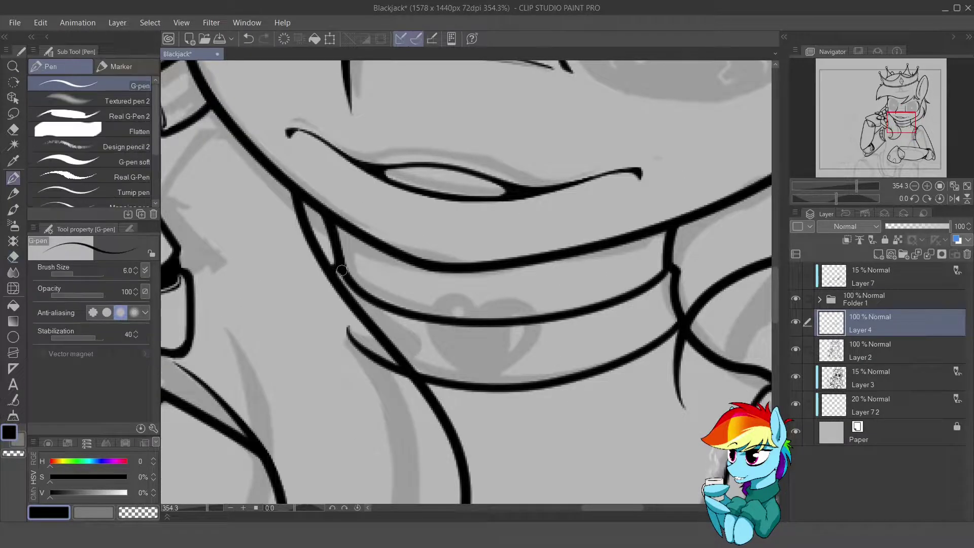
- Connect the collar's upper edge to the neck line beside the long hair lock
drag(333, 260, 379, 202)
key(e)
key(p)
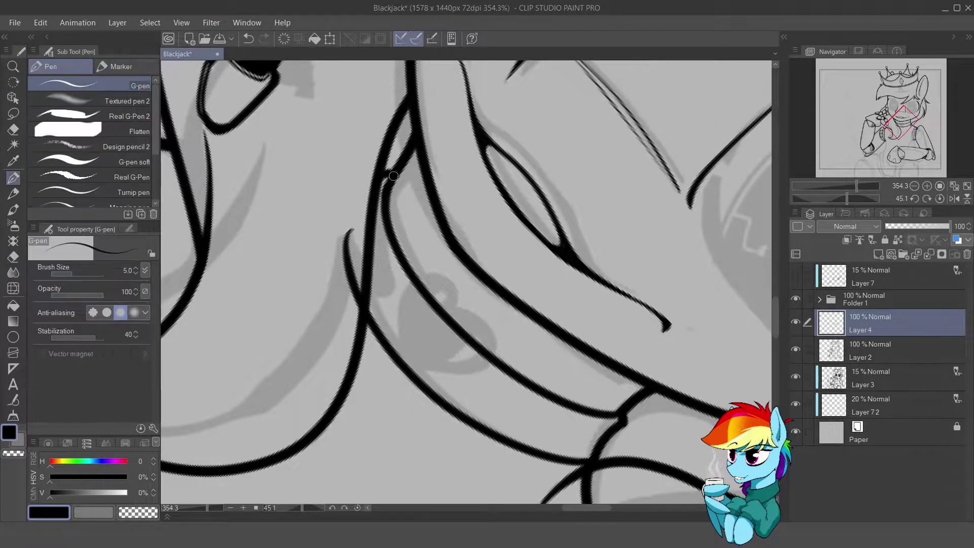
- Erase the collar line overshooting the hair lock and clean up the collar's opposite end with a size 6 eraser
key(e)
key(ctrl+@)
drag(497, 391, 414, 322)
key(bracketleft)
key(bracketleft)
key(bracketleft)
key(bracketleft)
key(bracketleft)
key(bracketleft)
key(bracketleft)
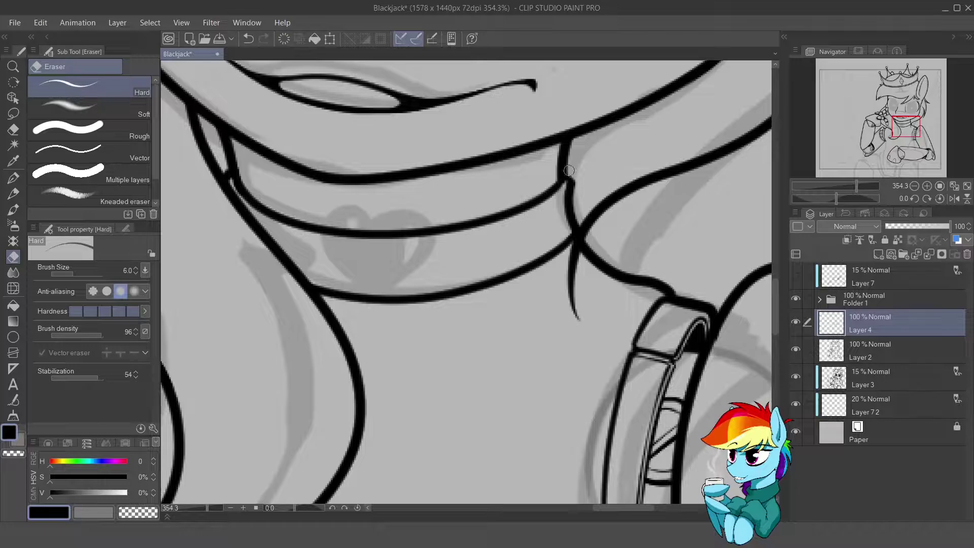
drag(569, 171, 564, 209)
scroll(492, 268, down, 5)
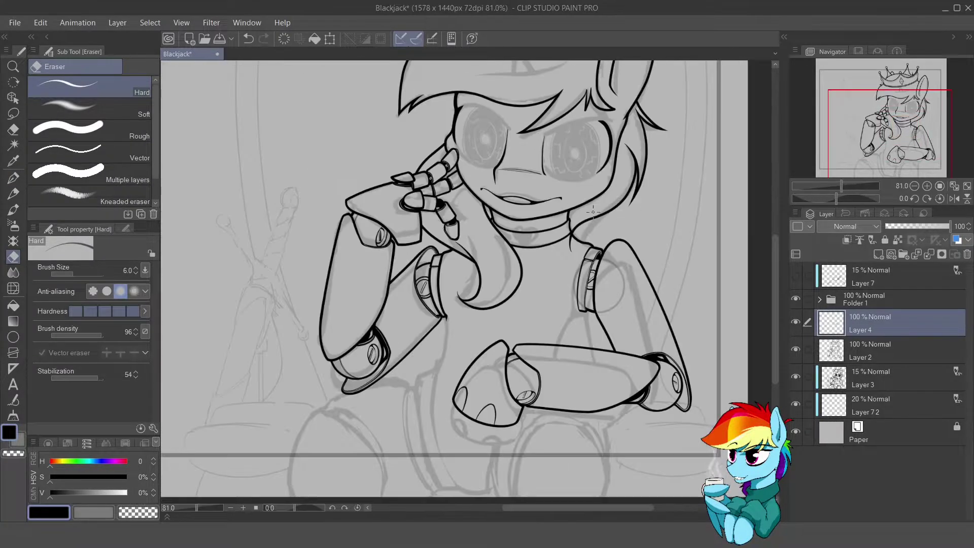
- Erase the hair strand's tip hanging below the neck line on Layer 2 with a size 40 eraser
scroll(491, 268, up, 6)
key(alt+bracketleft)
key(bracketright)
key(bracketright)
key(bracketright)
key(bracketright)
key(bracketright)
key(bracketright)
key(bracketright)
key(bracketright)
key(bracketright)
key(bracketright)
click(573, 307)
- Trim the hair strand beside the neck into a tapered tip that stops short of the collar
scroll(573, 308, down, 2)
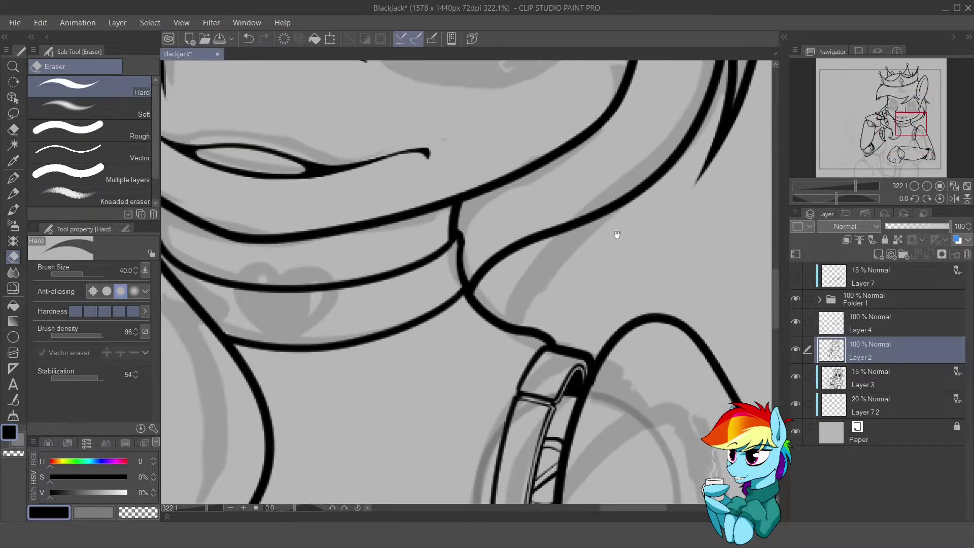
key(bracketleft)
key(bracketleft)
key(bracketleft)
key(bracketleft)
key(p)
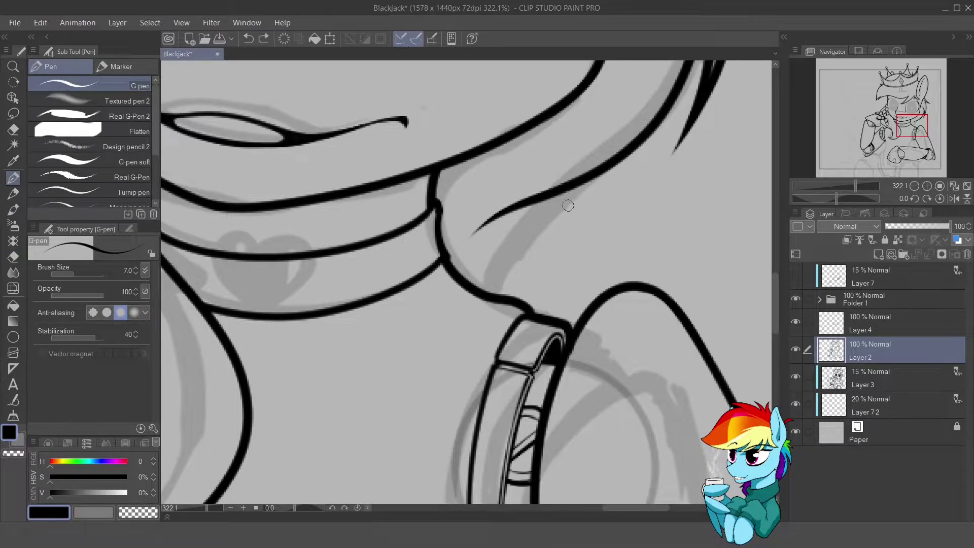
- Ink the curve from the hair strand down to the shoulder line, redoing it on a new layer above Layer 2
drag(505, 274, 498, 297)
key(e)
drag(544, 167, 526, 196)
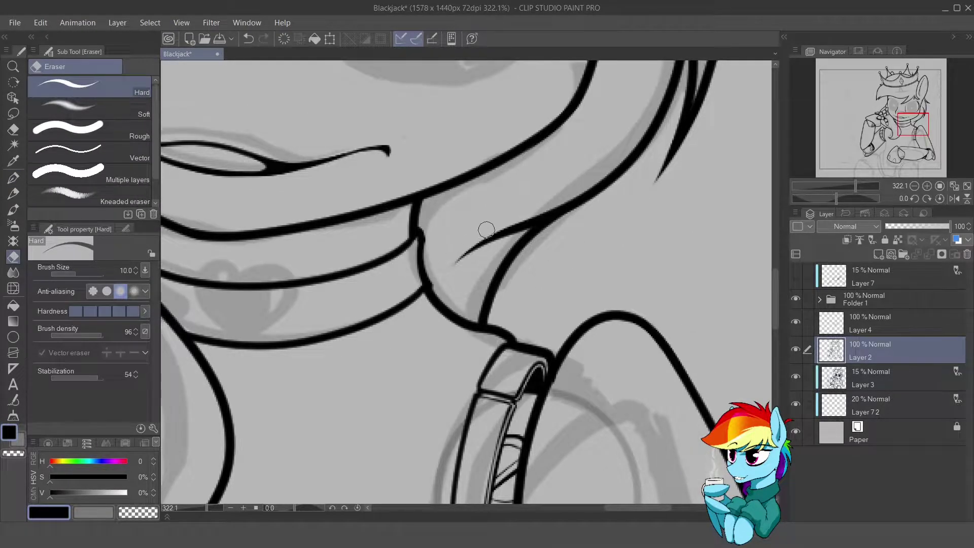
key(p)
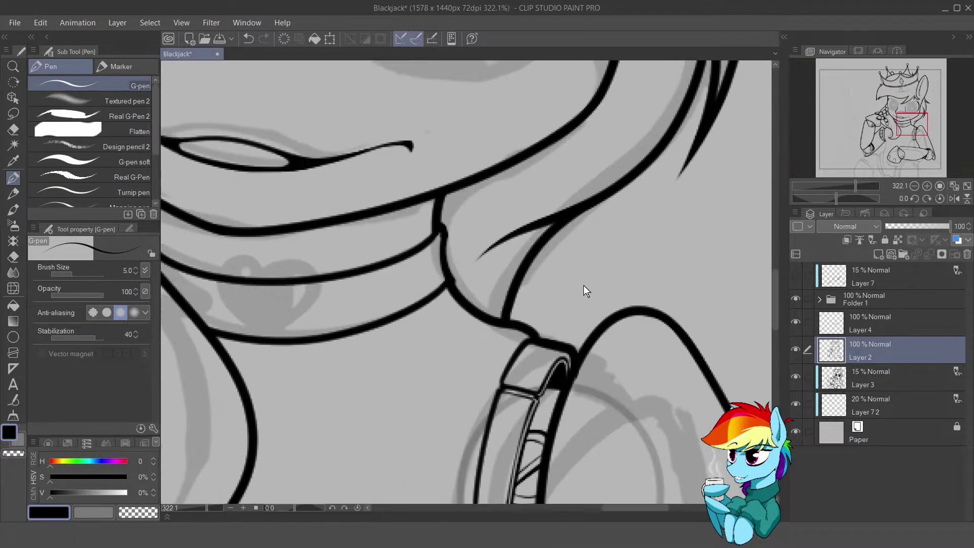
key(ctrl+z)
key(ctrl+shift+n)
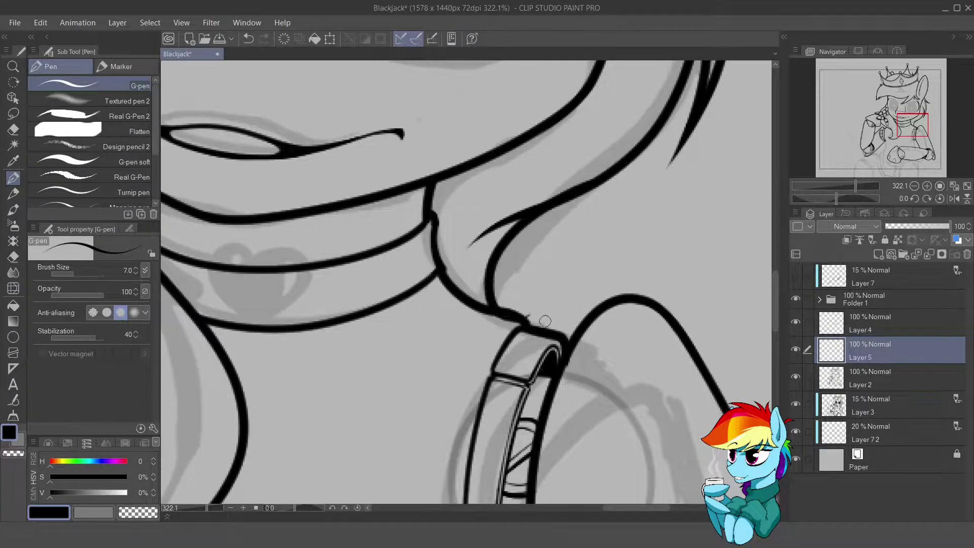
- Collapse Layers 4 and 5 so the neck and shoulder line art sits on the single Layer 2
key(e)
scroll(670, 281, down, 6)
key(ctrl+z)
key(ctrl+z)
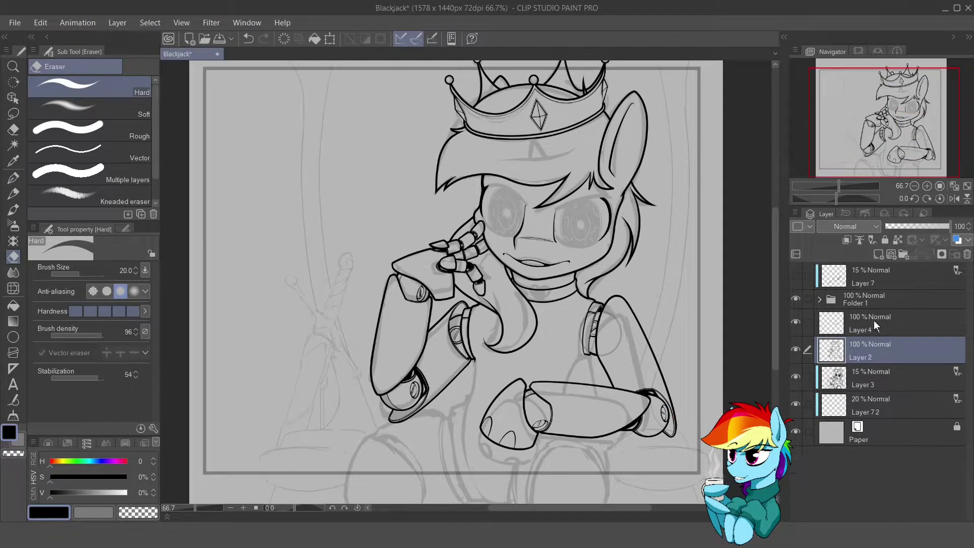
scroll(542, 276, up, 10)
key(p)
key(e)
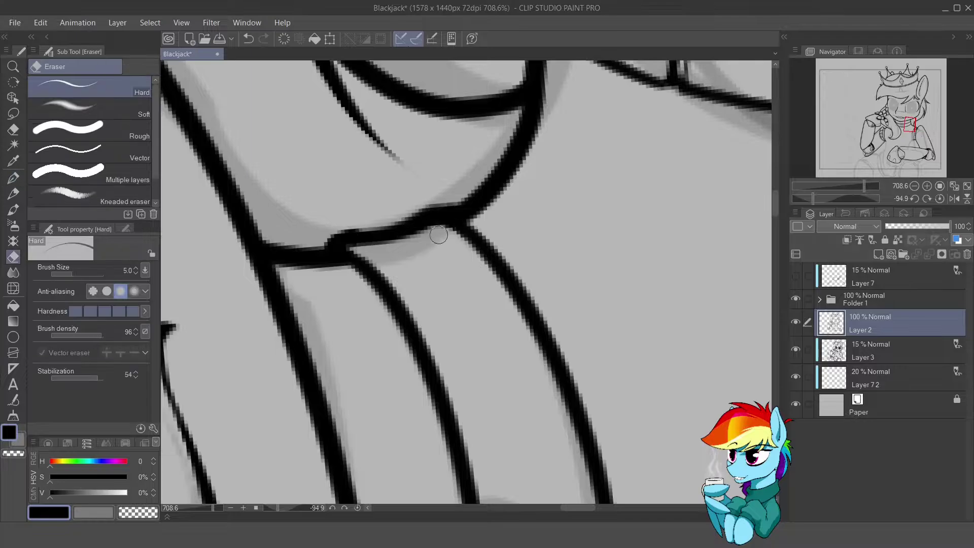
- Touch up the collar's end beside the neck with fine pen and eraser strokes so its lines join cleanly
key(p)
key(e)
key(p)
mouse_move(334, 225)
mouse_down()
mouse_move(321, 248)
mouse_move(435, 211)
mouse_move(452, 218)
mouse_up()
key(e)
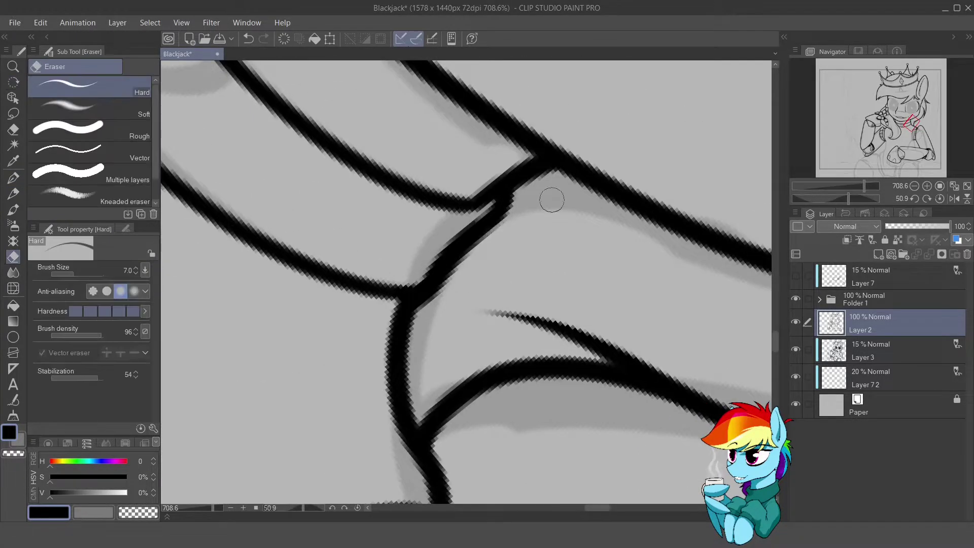
key(p)
drag(441, 253, 599, 291)
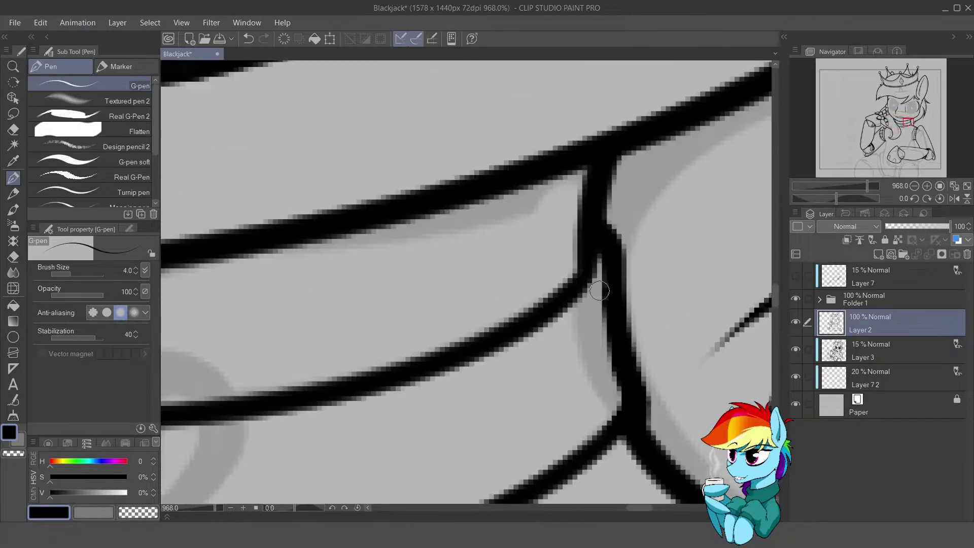
drag(583, 228, 556, 279)
scroll(555, 279, down, 10)
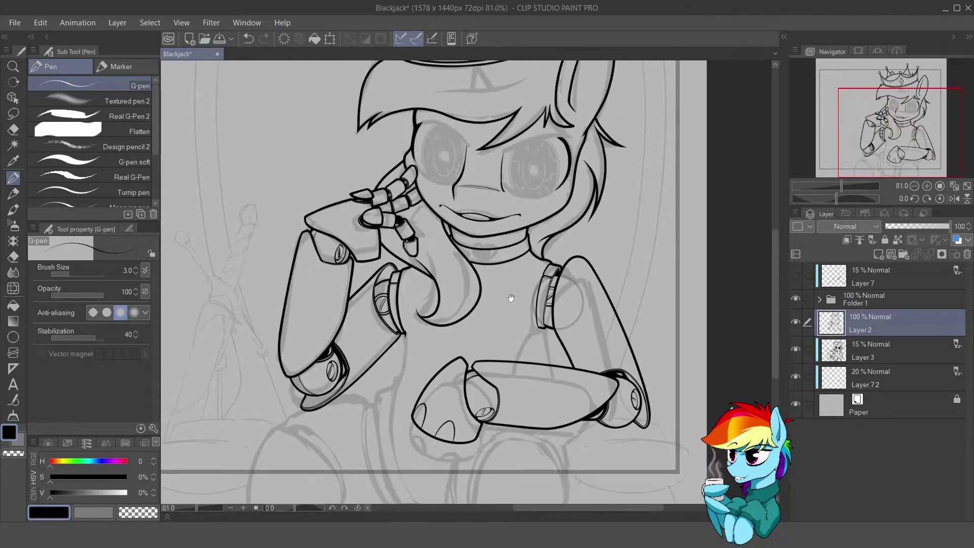
- Ink a heart outline with a size 3 G-pen on a new layer and transform it to fit the collar's heart tag
mouse_move(496, 285)
mouse_down()
mouse_move(489, 348)
mouse_move(487, 278)
mouse_move(482, 380)
mouse_move(440, 377)
mouse_up()
scroll(461, 243, up, 8)
key(ctrl+shift+n)
key(ctrl+t)
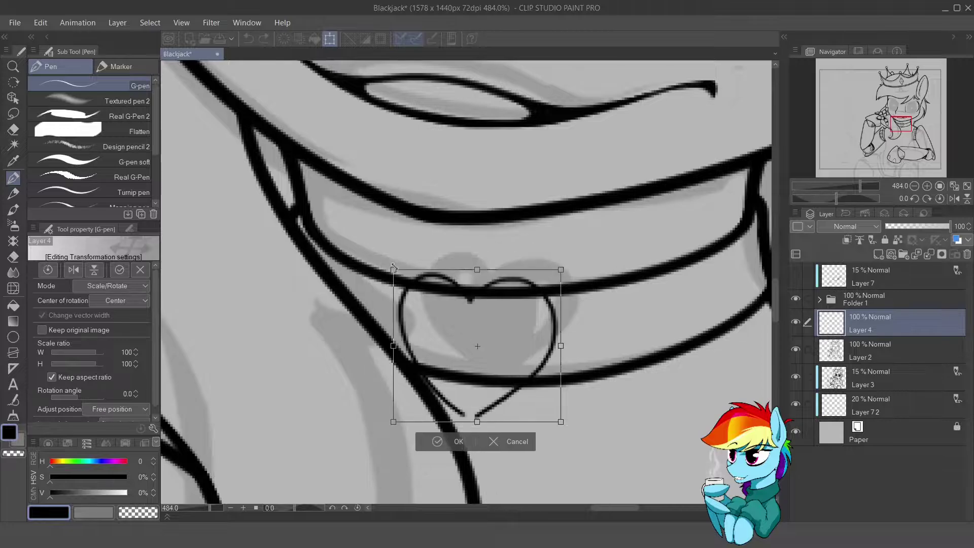
drag(462, 370, 471, 345)
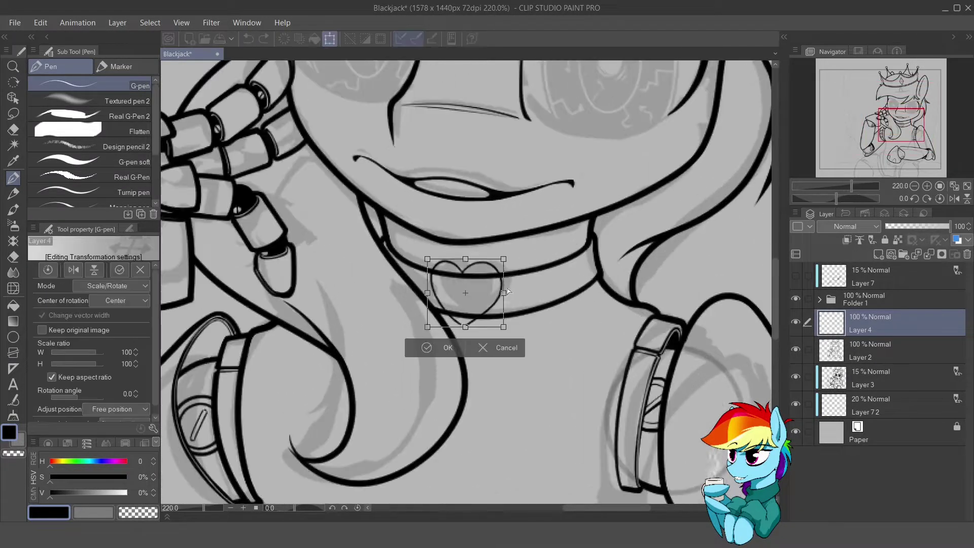
drag(508, 291, 497, 292)
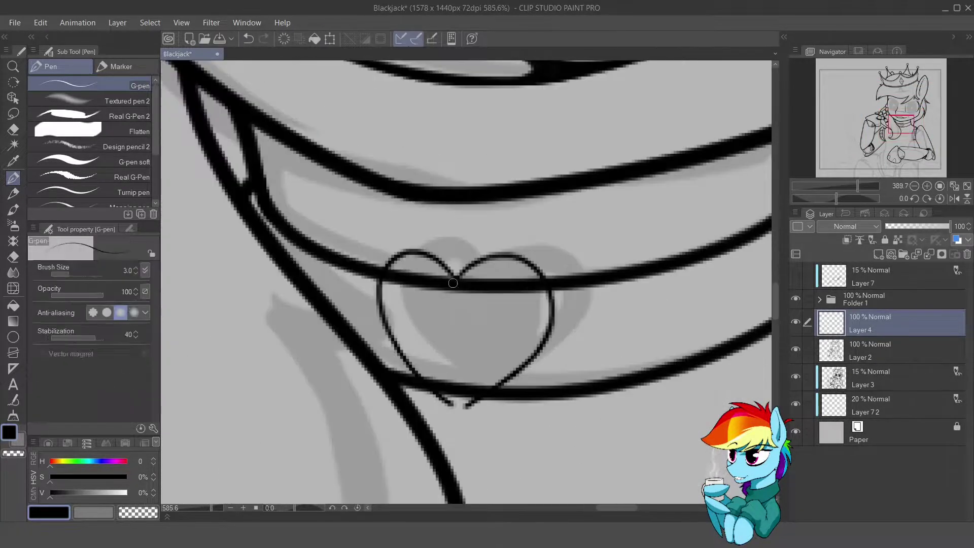
- Lasso the heart outline and adjust its placement on the collar with the Layer 3 sketch hidden
key(m)
drag(453, 283, 449, 277)
key(ctrl+t)
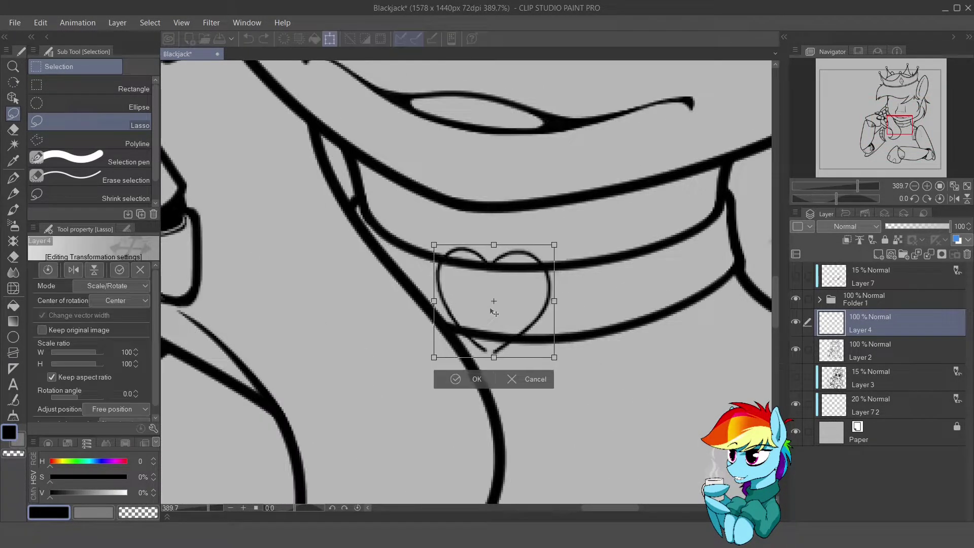
key(Return)
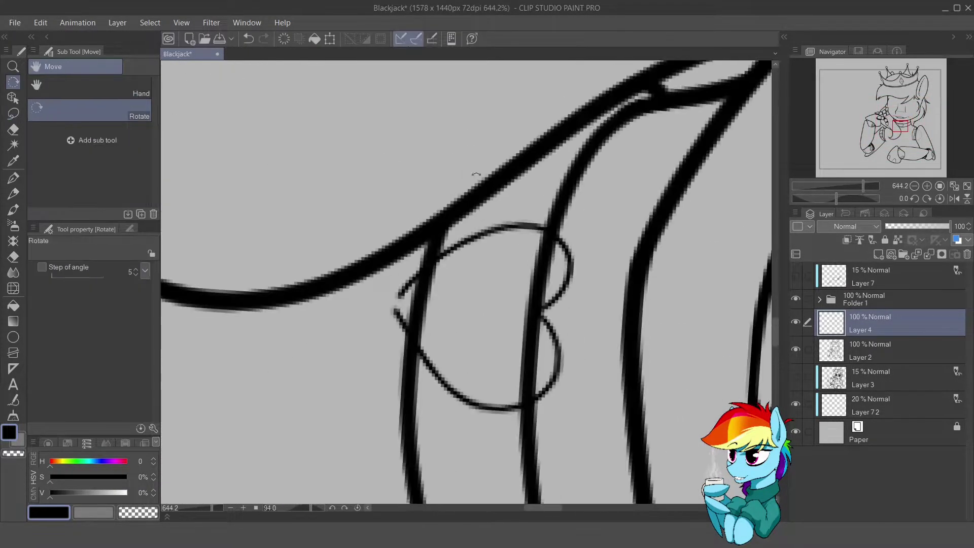
- Fill the heart tag solid black on Layer 4 with a size 12 G-pen
key(p)
click(440, 196)
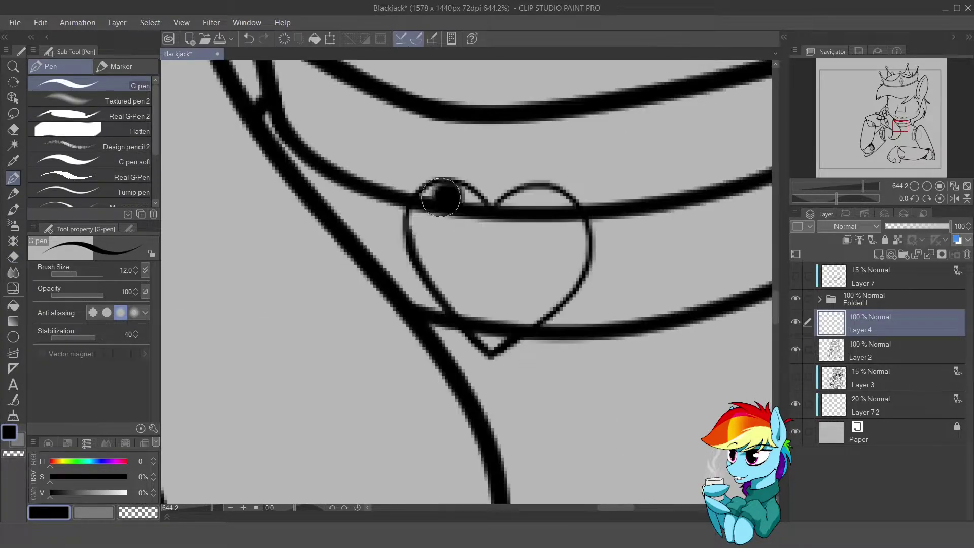
drag(500, 229, 570, 217)
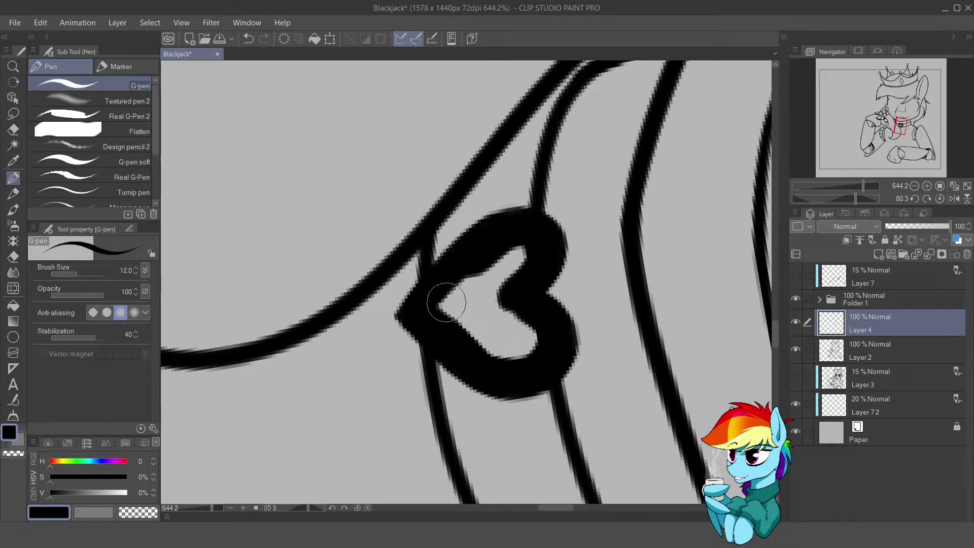
drag(445, 299, 604, 259)
- Dim Layer 2 to 22% opacity and carve a thin rim and a centre line into the black heart with a size 3 eraser
key(e)
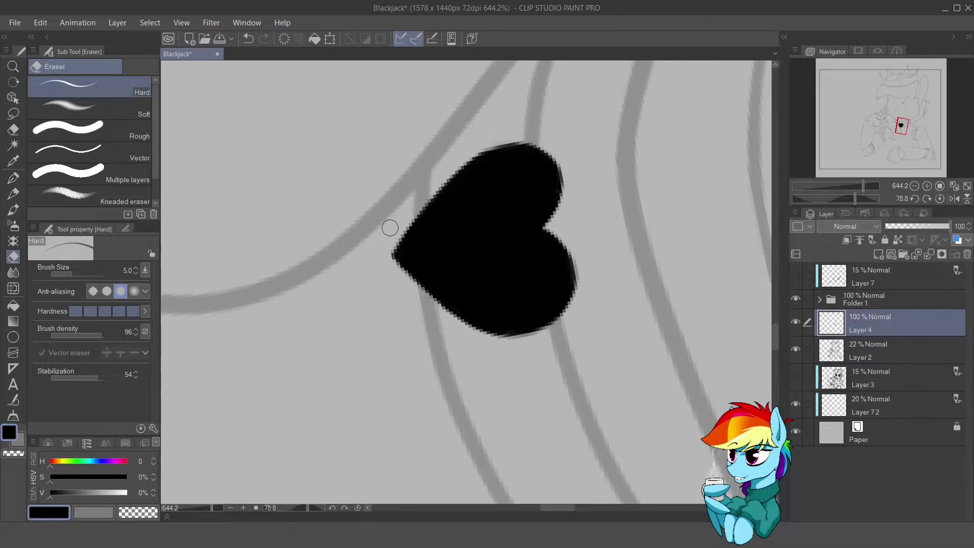
drag(452, 193, 569, 203)
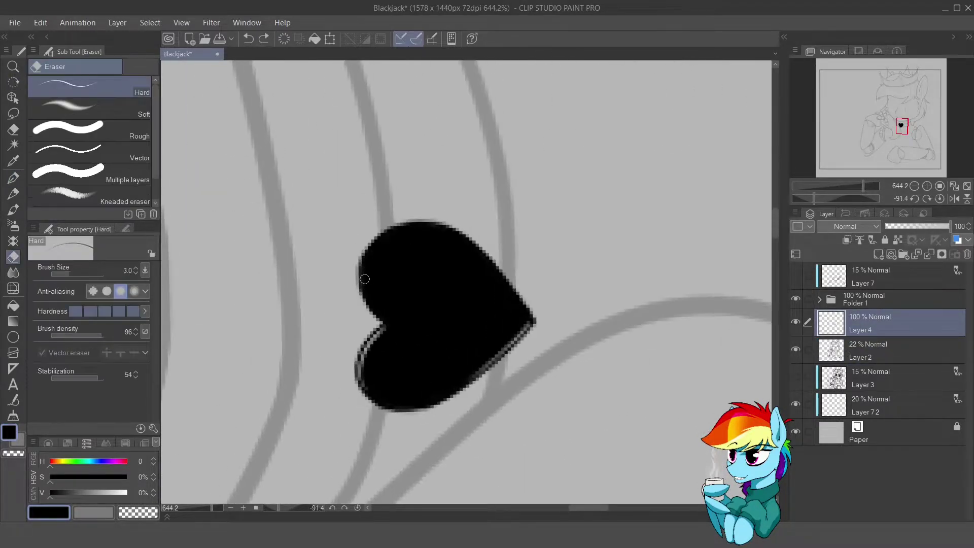
mouse_move(364, 278)
mouse_down()
mouse_move(373, 254)
mouse_move(385, 284)
mouse_move(400, 268)
mouse_up()
key(r)
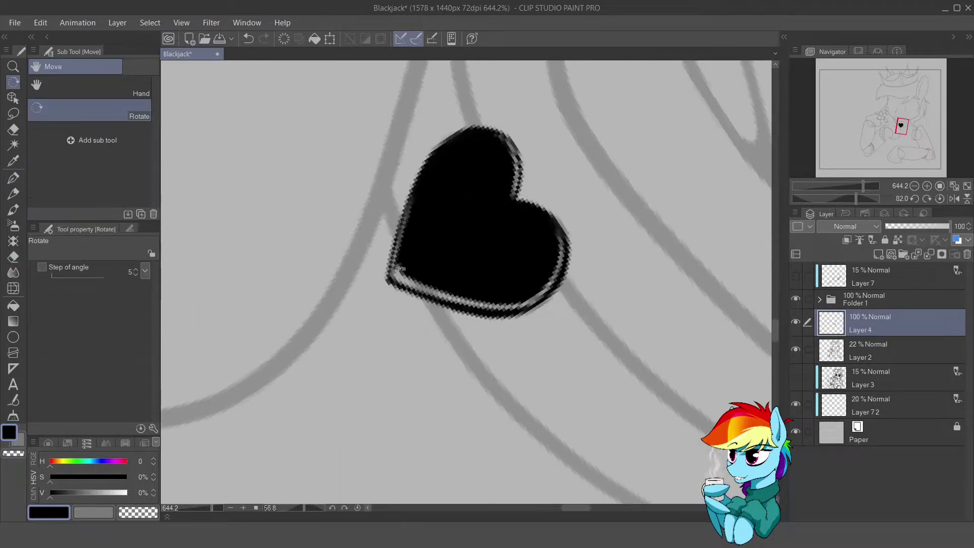
key(e)
mouse_move(450, 236)
mouse_down()
mouse_move(373, 228)
mouse_move(384, 296)
mouse_up()
drag(477, 213, 428, 226)
- Erase the black fill from the heart's larger half with size 5 to 10 erasers, keeping the rim and centre divider
key(bracketright)
key(bracketright)
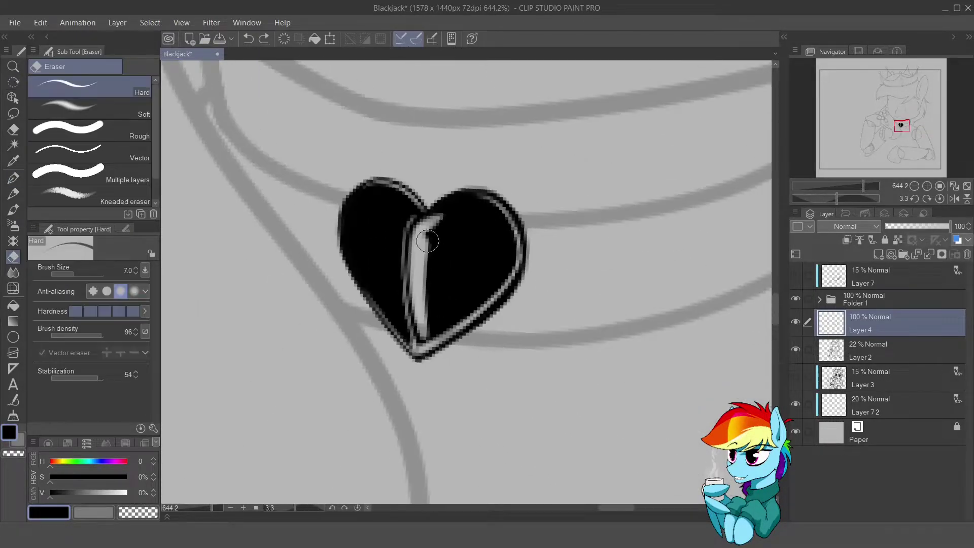
mouse_move(421, 325)
mouse_down()
mouse_move(453, 218)
mouse_move(406, 275)
mouse_up()
key(bracketleft)
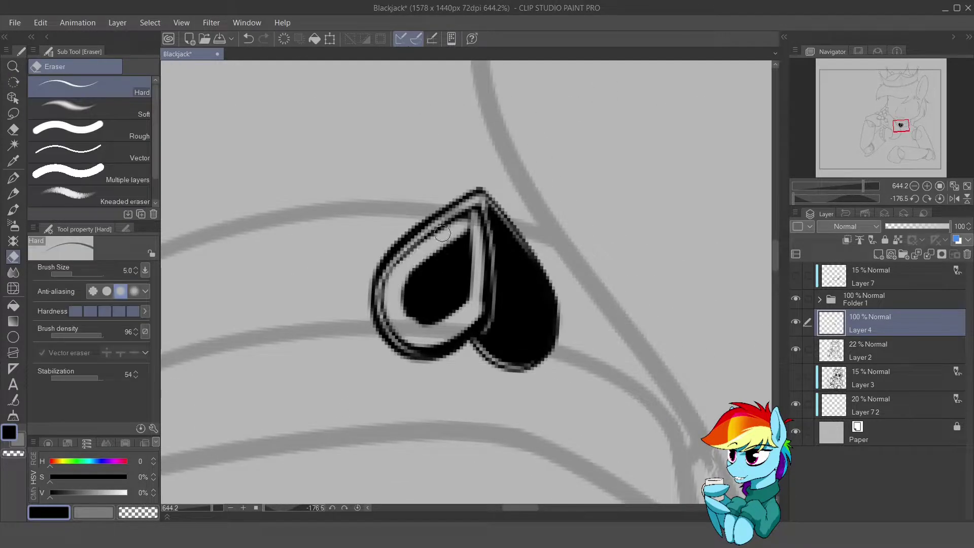
mouse_move(528, 248)
mouse_down()
mouse_move(472, 218)
mouse_move(446, 264)
mouse_move(464, 329)
mouse_up()
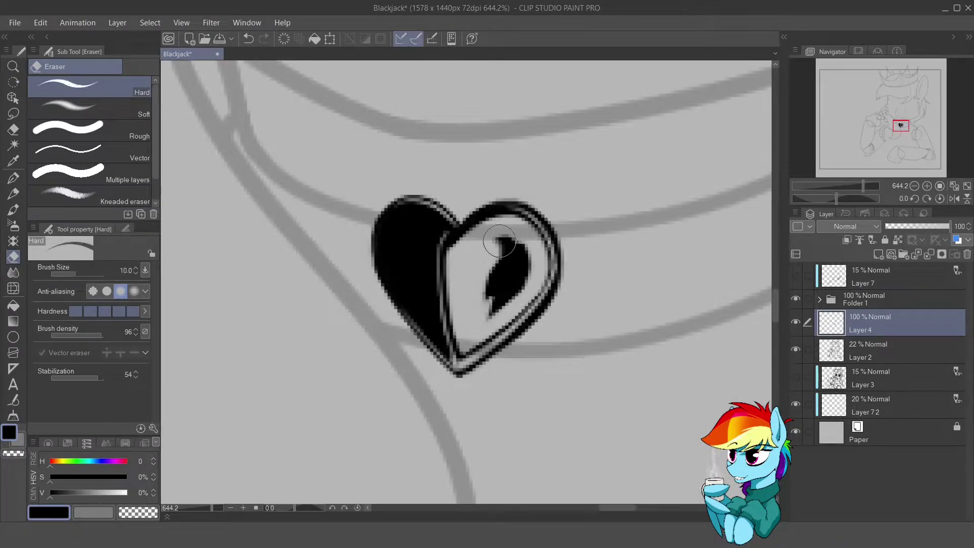
drag(507, 233, 477, 324)
mouse_move(476, 314)
mouse_down()
mouse_move(421, 216)
mouse_move(486, 213)
mouse_up()
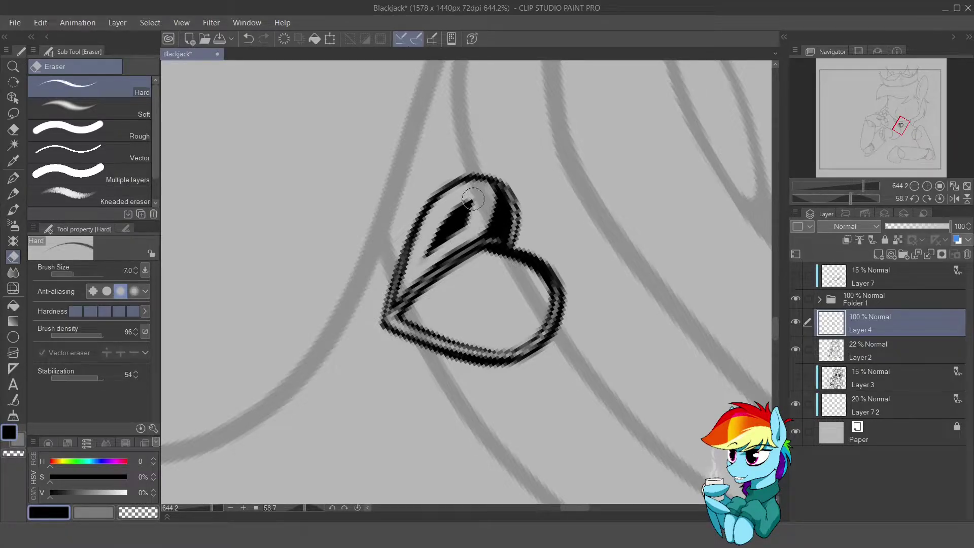
- Erase the black fill from the heart's smaller half, refining the dark area near the notch with a size 3 eraser
drag(473, 200, 430, 250)
scroll(472, 197, down, 3)
key([)
key([)
key([)
key([)
scroll(504, 221, up, 3)
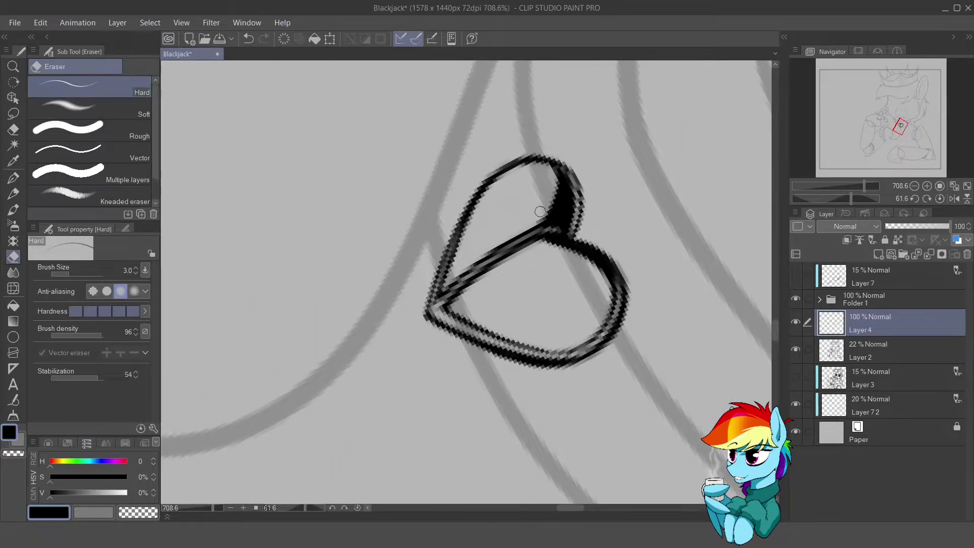
drag(540, 211, 545, 203)
key(ctrl+@)
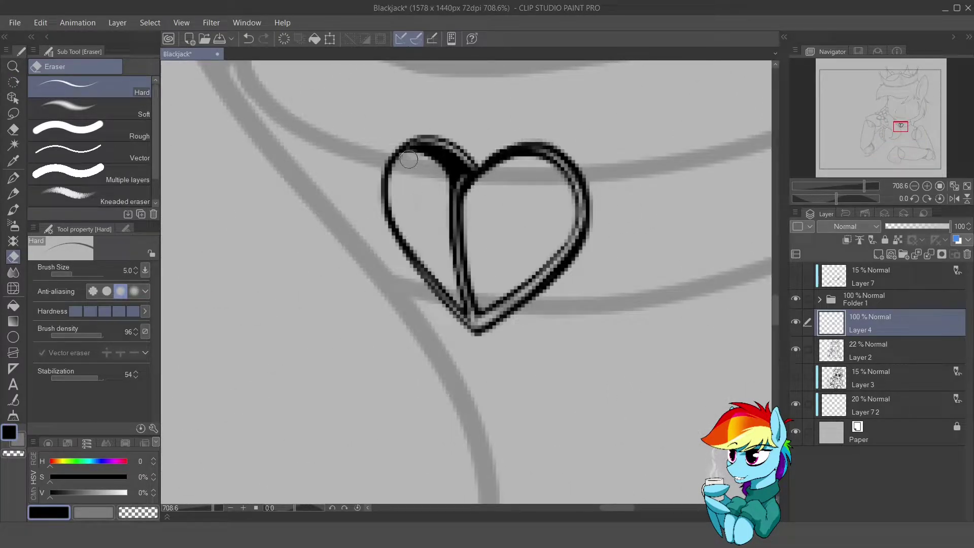
- Refine the heart's centre divider into a thin double line with the eraser and a size 2.5 G-pen
scroll(538, 277, down, 4)
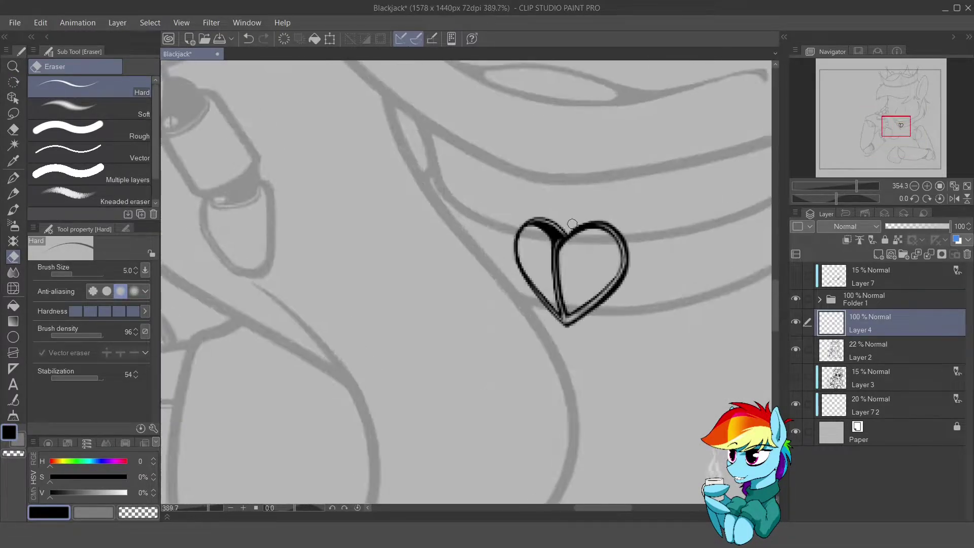
scroll(539, 276, up, 5)
drag(560, 269, 567, 389)
mouse_move(564, 355)
mouse_down()
mouse_move(359, 304)
mouse_move(381, 279)
mouse_up()
shift+click(361, 268)
key(p)
shift+click(500, 197)
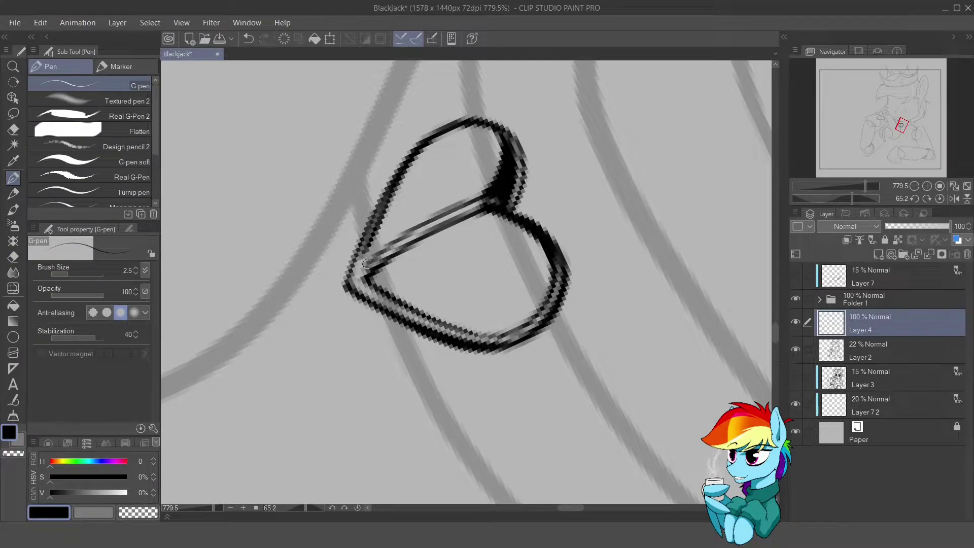
key(e)
key(ctrl+shift+r)
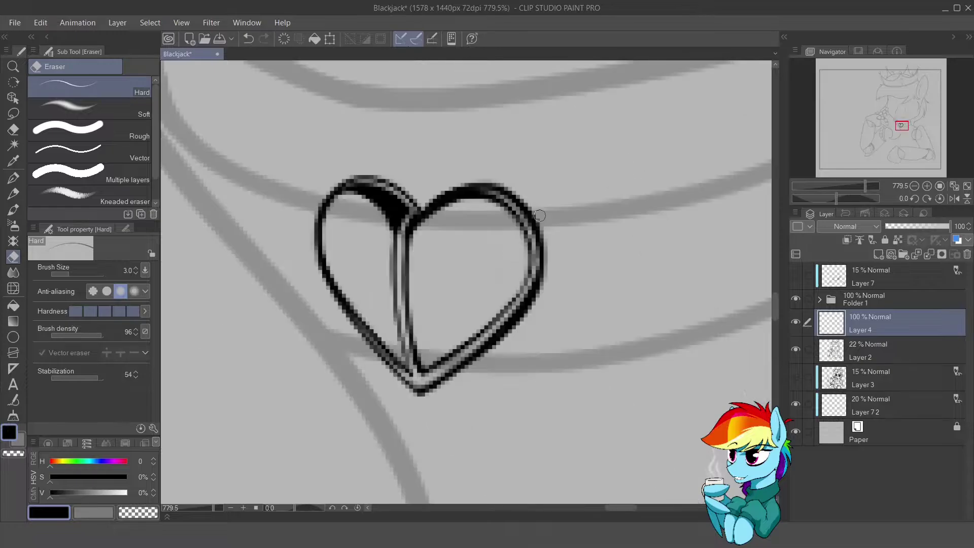
- Apply a transform to the divided heart on Layer 4
scroll(481, 325, down, 5)
scroll(482, 325, up, 4)
key(ctrl+t)
key(Return)
scroll(483, 328, down, 3)
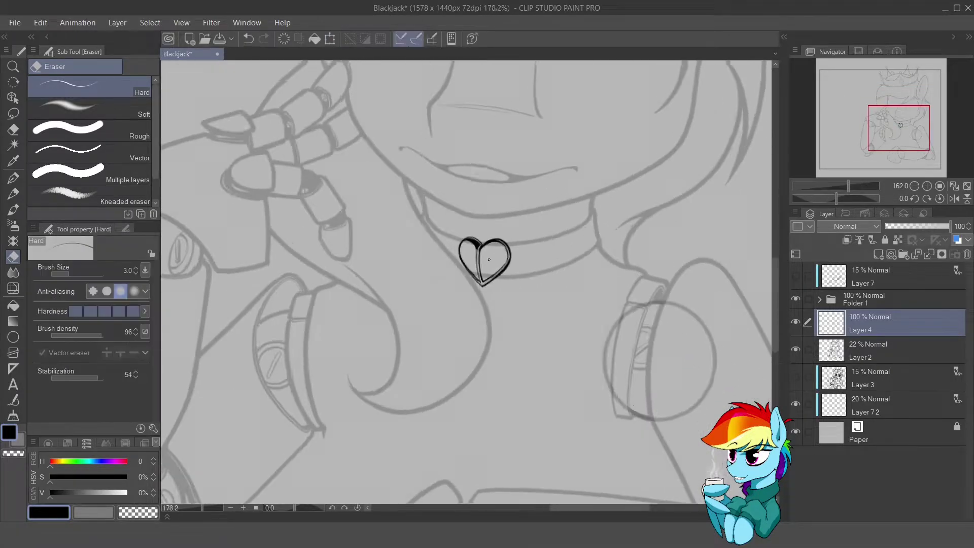
- Replace the heart's slanted divider with straight vertical lines using a size 2.5 G-pen
scroll(477, 302, up, 6)
key(p)
drag(503, 217, 436, 257)
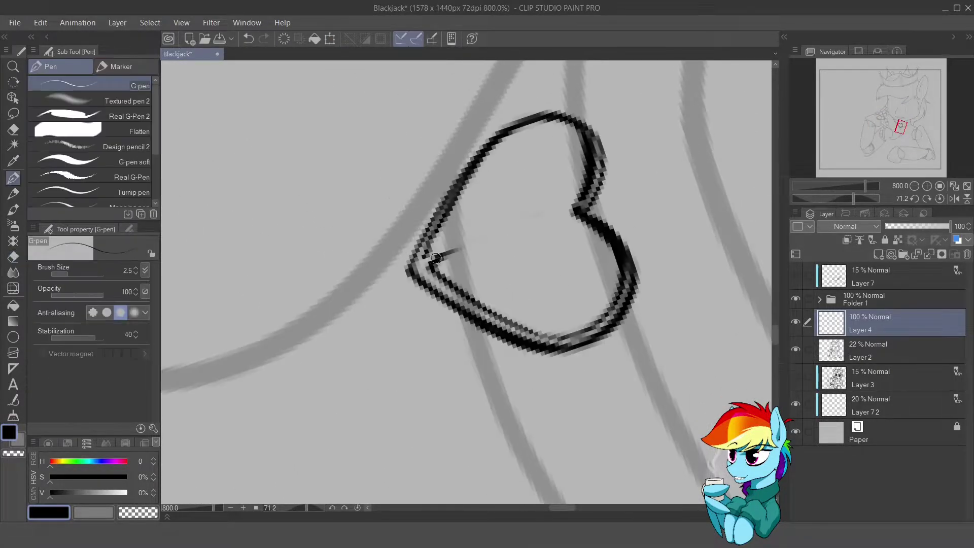
mouse_move(528, 209)
mouse_down()
mouse_move(423, 256)
mouse_move(454, 193)
mouse_move(438, 304)
mouse_up()
key(e)
key(ctrl+shift+r)
key(p)
key(e)
key(p)
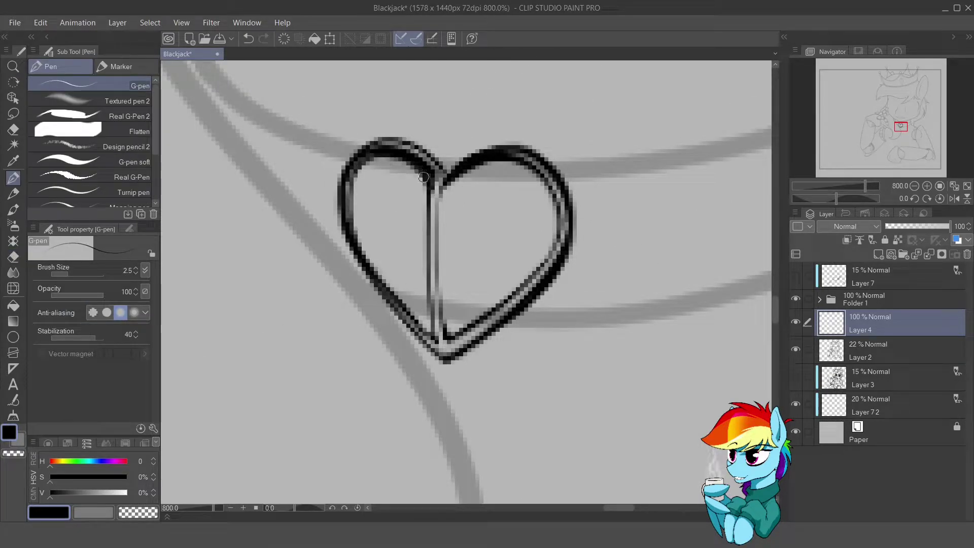
- Clean the heart's notch and divider with a size 5 eraser and re-ink the divider's double line
key(e)
drag(446, 164, 482, 168)
drag(482, 167, 400, 279)
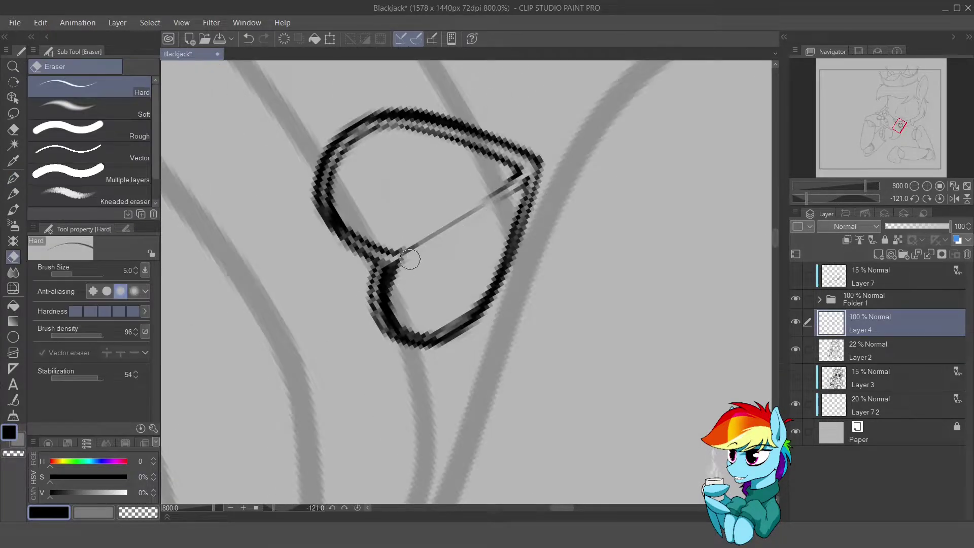
key(p)
mouse_move(425, 237)
mouse_down()
mouse_move(464, 215)
mouse_move(507, 284)
mouse_up()
key(e)
key(at)
key(p)
key(at)
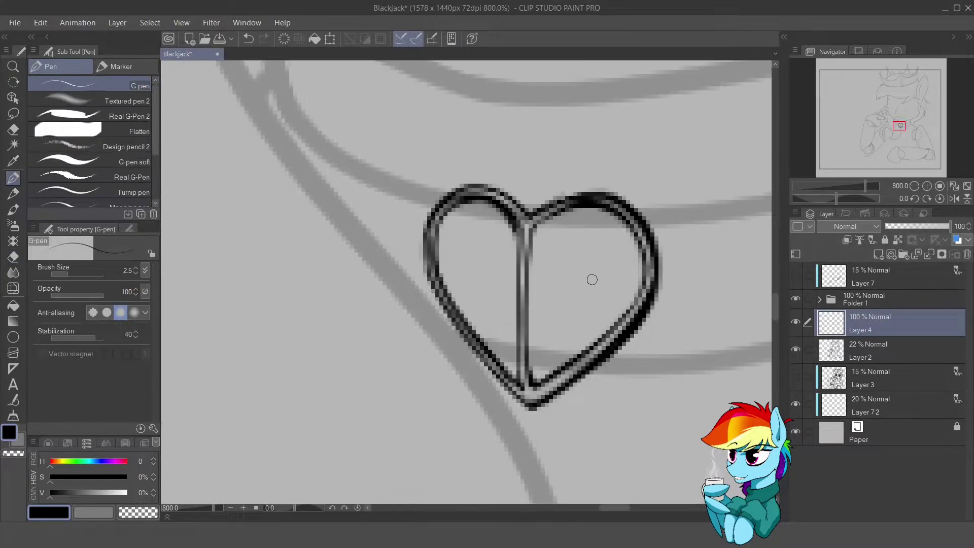
- Trace the heart's outline with a size 5 G-pen on a new layer above Layer 4, dimmed to 41% opacity
scroll(583, 263, down, 5)
key(ctrl+t)
key(Return)
scroll(498, 281, up, 5)
mouse_move(498, 280)
mouse_down()
mouse_move(383, 254)
mouse_move(327, 310)
mouse_move(376, 165)
mouse_up()
key(ctrl+shift+n)
drag(330, 322, 467, 446)
drag(447, 365, 570, 282)
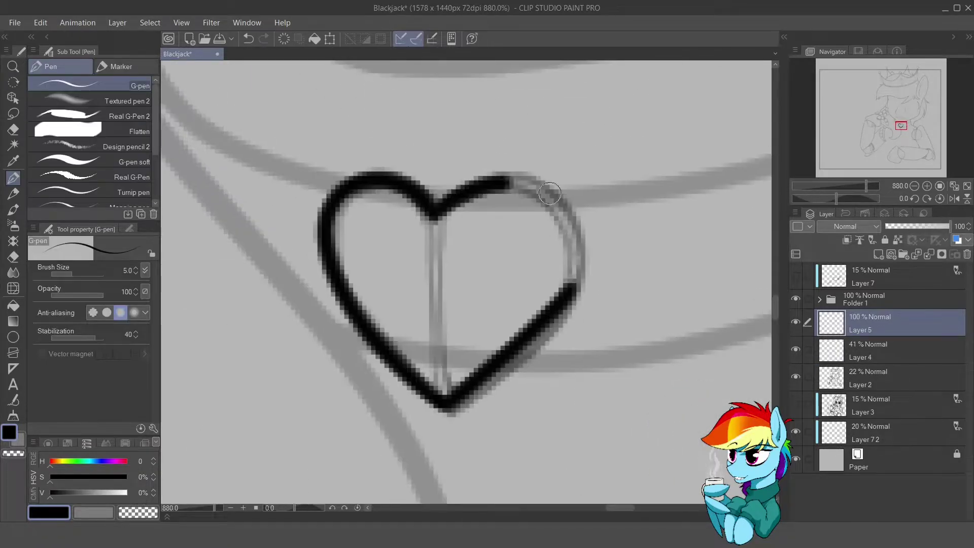
- Clean up the new heart outline with a size 6 eraser and delete the old heart on Layer 4
key(e)
drag(582, 242, 361, 238)
key(ctrl+at)
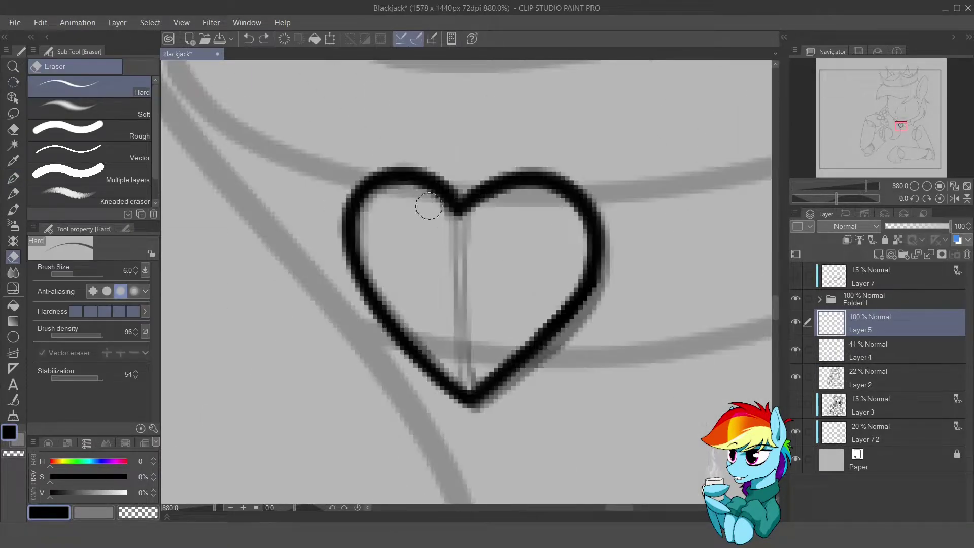
click(870, 345)
key(ctrl+Delete)
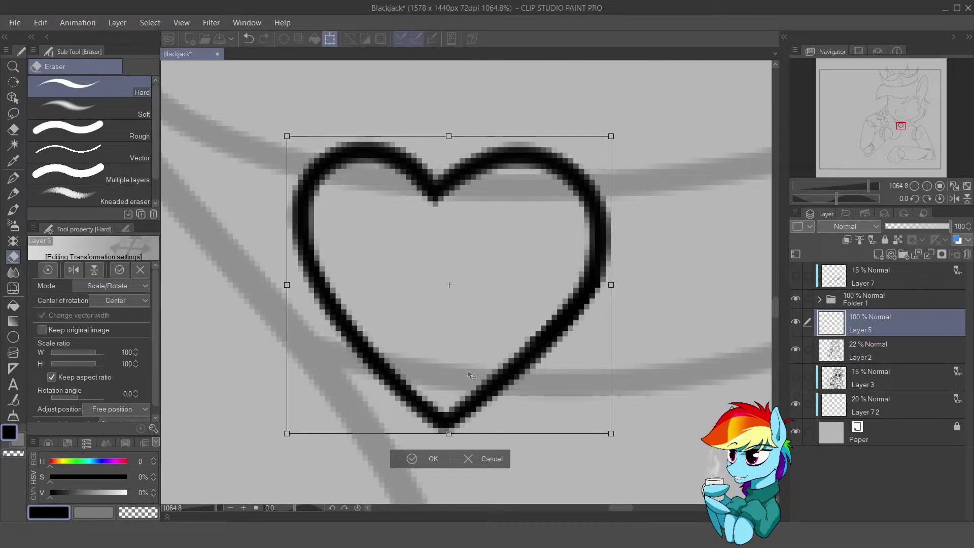
key(Return)
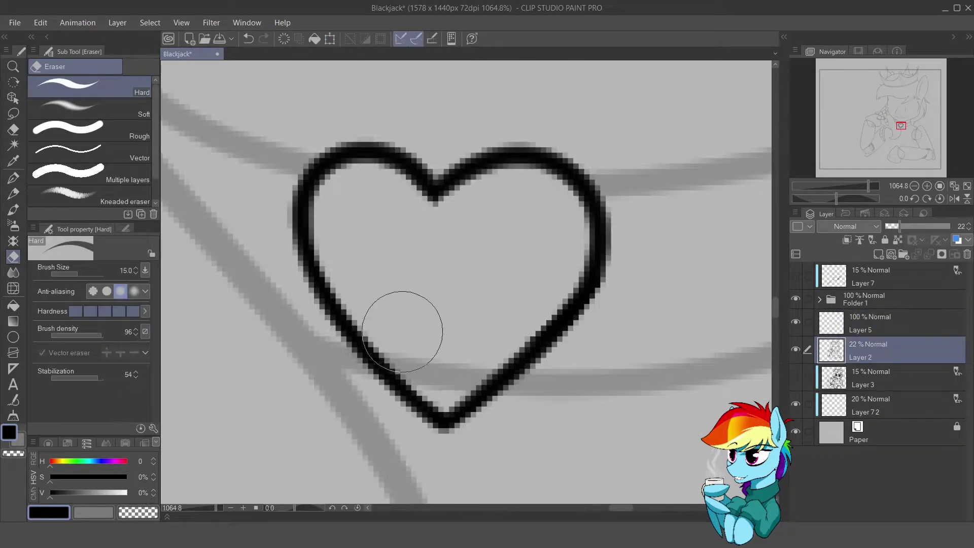
- Erase the collar lines running through the heart on Layer 2 with a size 15 eraser
key(alt+bracketright)
mouse_move(568, 193)
mouse_down()
mouse_move(548, 152)
mouse_move(510, 459)
mouse_up()
key(bracketleft)
key(bracketleft)
key(bracketleft)
key(bracketleft)
- Restore Layer 2 to full opacity and merge the heart on Layer 5 down into it
key(p)
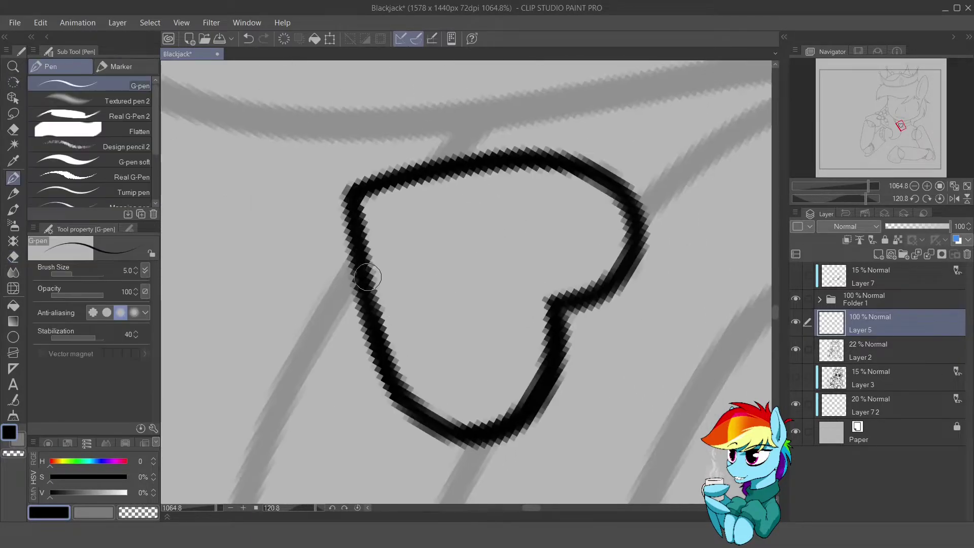
key(ctrl+at)
key(ctrl+e)
scroll(620, 380, up, 2)
scroll(603, 336, down, 2)
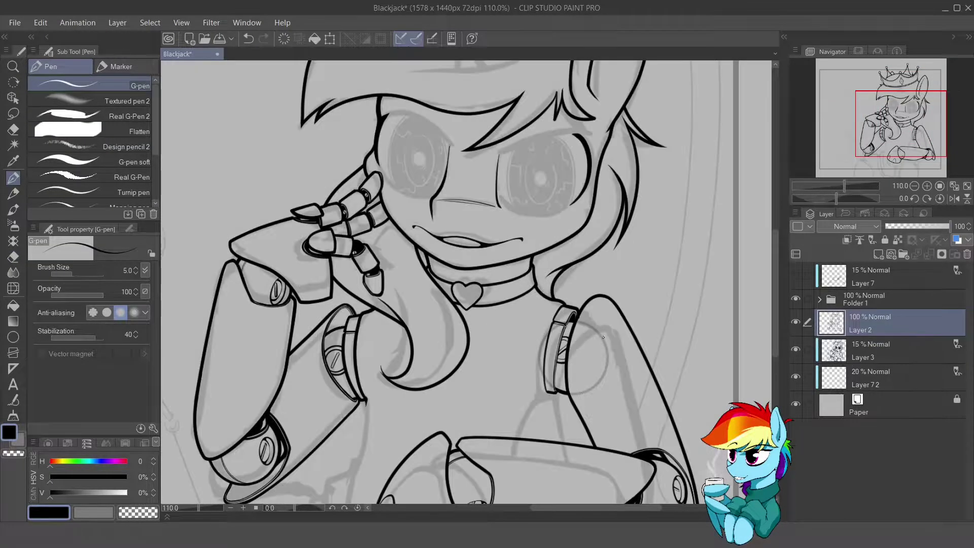
- Draw thin edges along both sides of the collar's heart with a size 5 G-pen to give it thickness
scroll(453, 287, up, 8)
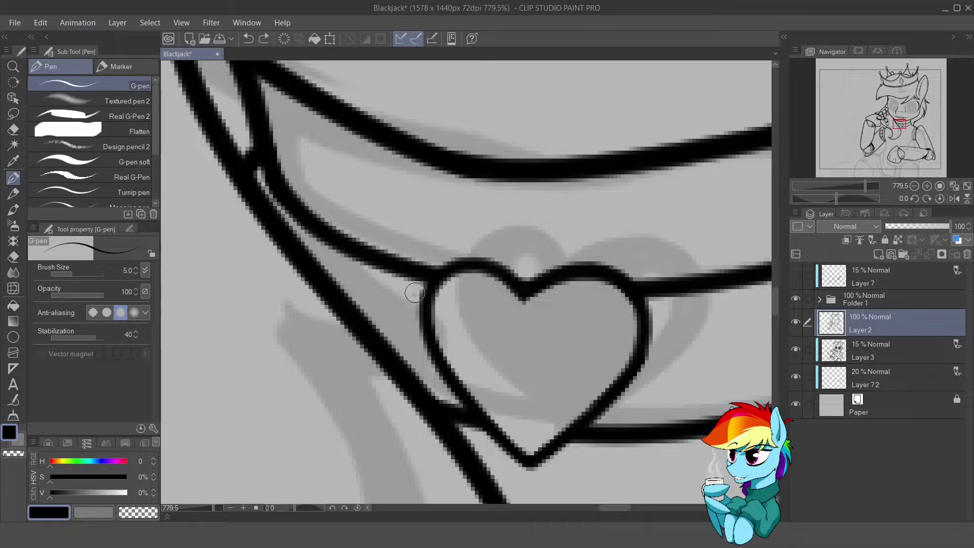
drag(520, 342, 382, 259)
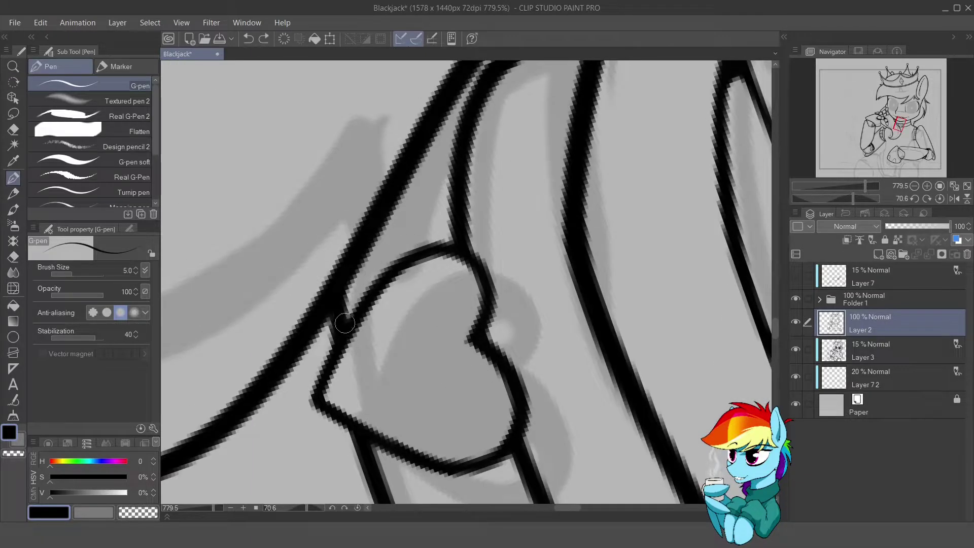
drag(344, 323, 521, 179)
scroll(490, 323, down, 6)
scroll(473, 318, up, 6)
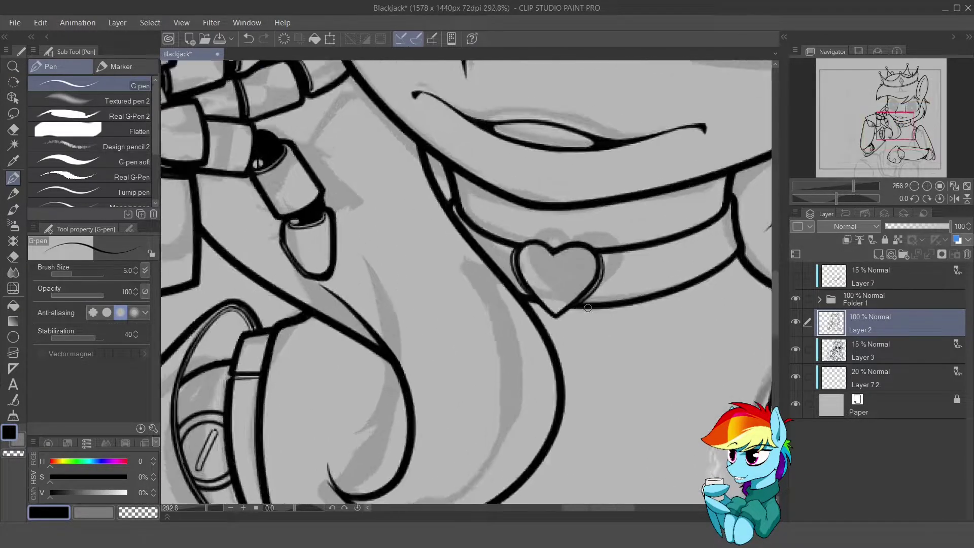
key(e)
key(p)
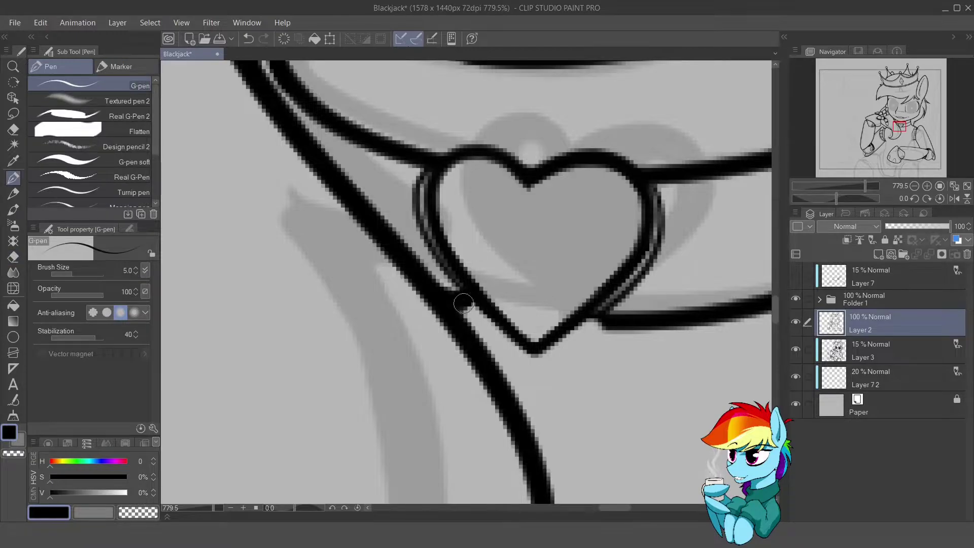
- Trim the collar line ends beside the heart with a size 6 eraser and redraw their joins with a size 5 G-pen
key(e)
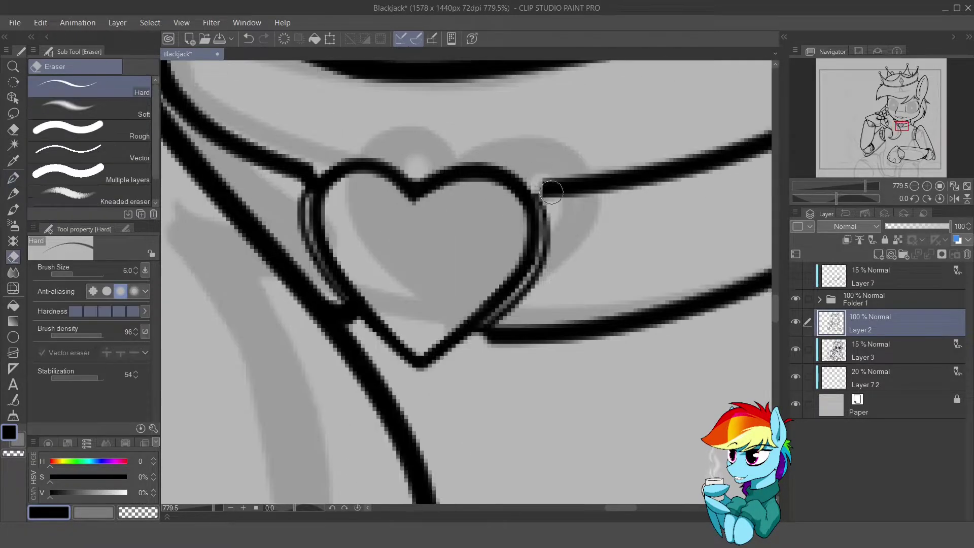
key(p)
drag(524, 154, 395, 314)
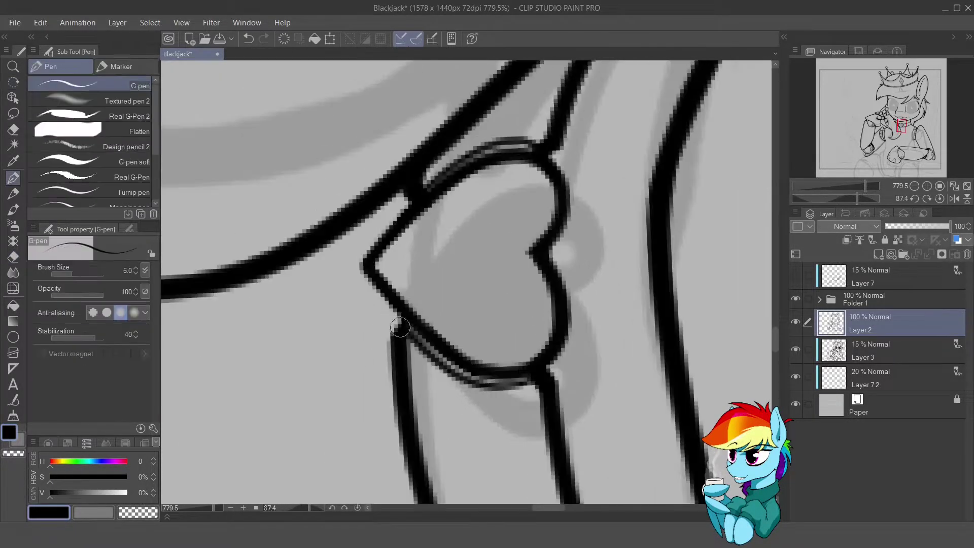
key(e)
mouse_move(413, 216)
mouse_down()
mouse_move(312, 253)
mouse_move(405, 213)
mouse_move(455, 245)
mouse_up()
key(p)
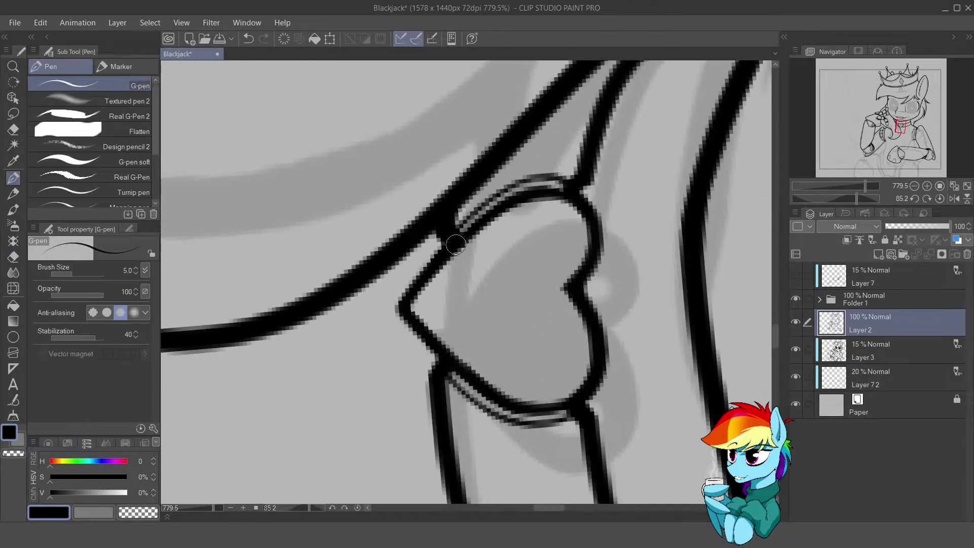
key(ctrl+0)
- Add a new layer above Layer 2 and draw a vertical guide line from the crown's gem down across the fringe
drag(620, 246, 539, 256)
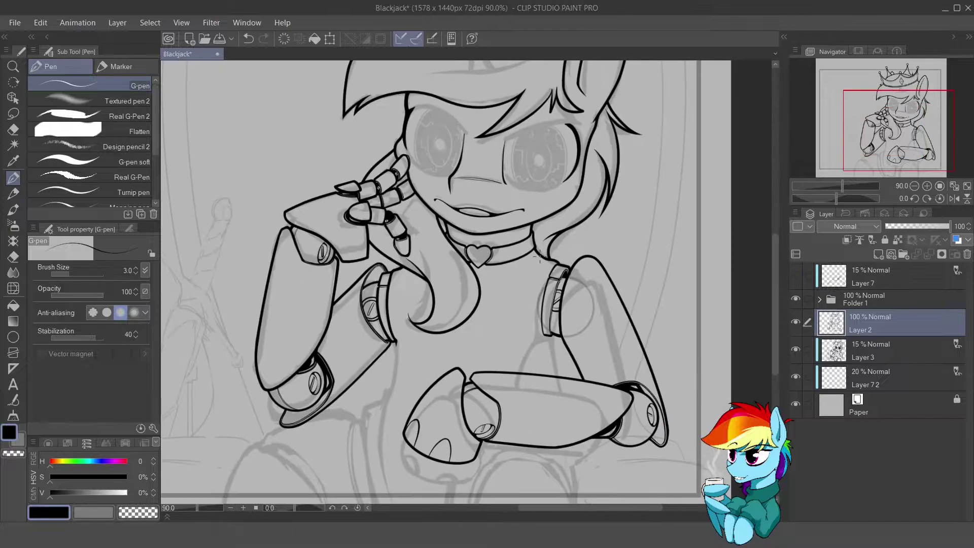
scroll(530, 262, up, 1)
drag(528, 305, 534, 229)
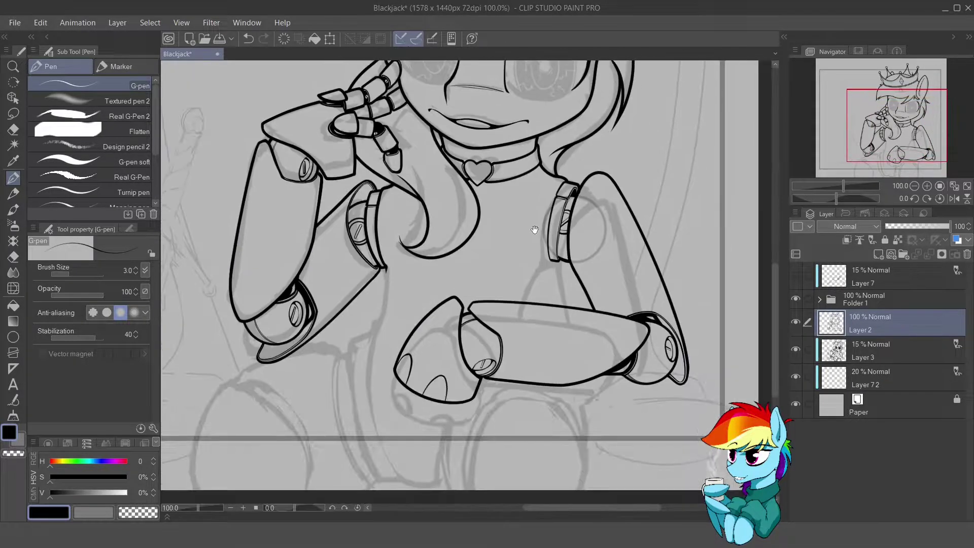
drag(547, 273, 550, 363)
scroll(561, 239, up, 2)
key(r)
drag(562, 239, 558, 176)
key(p)
key(ctrl+shift+n)
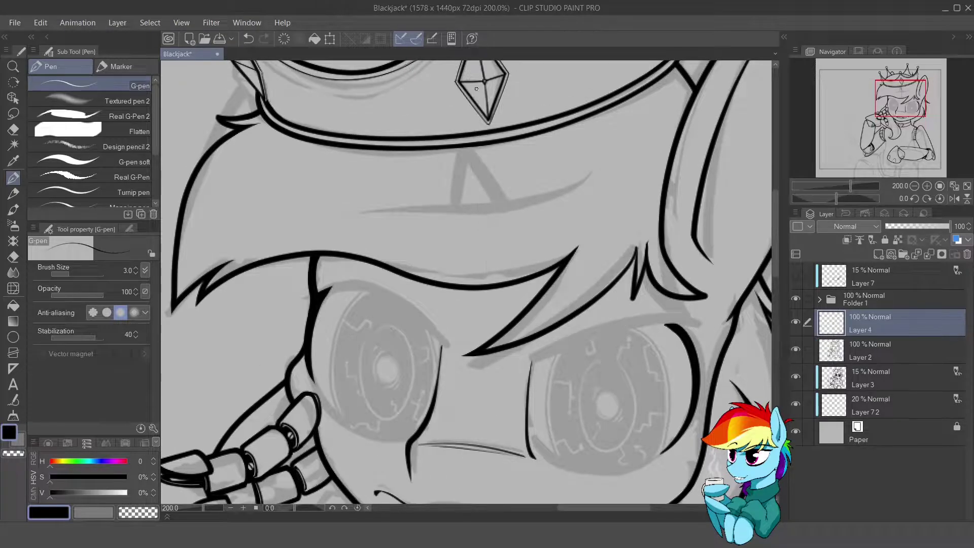
drag(478, 88, 486, 317)
scroll(486, 304, down, 4)
scroll(457, 217, up, 5)
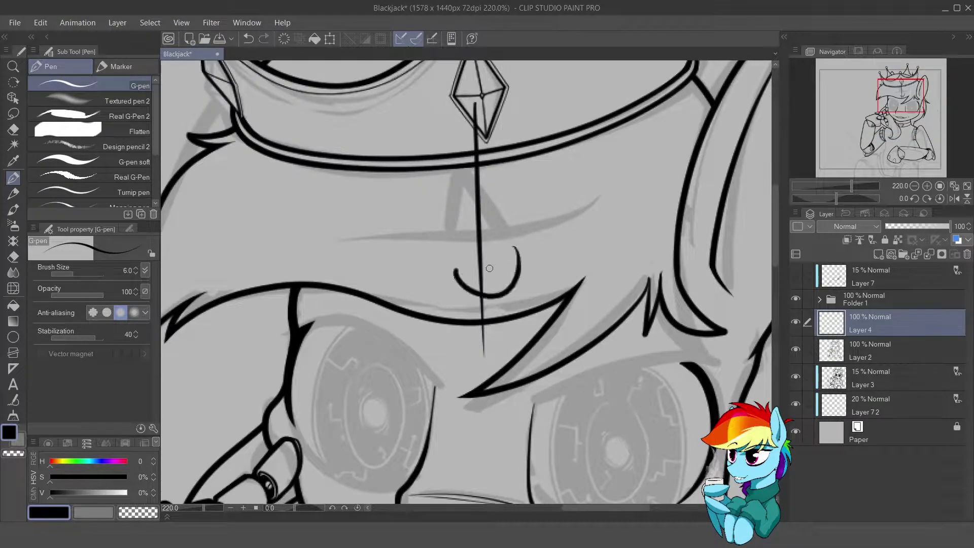
- Draw a cone-shaped horn with a rounded base around the guide line with a size 6 G-pen and shift it slightly to the left
key(ctrl+z)
drag(482, 265, 447, 218)
drag(482, 203, 416, 279)
drag(416, 279, 444, 244)
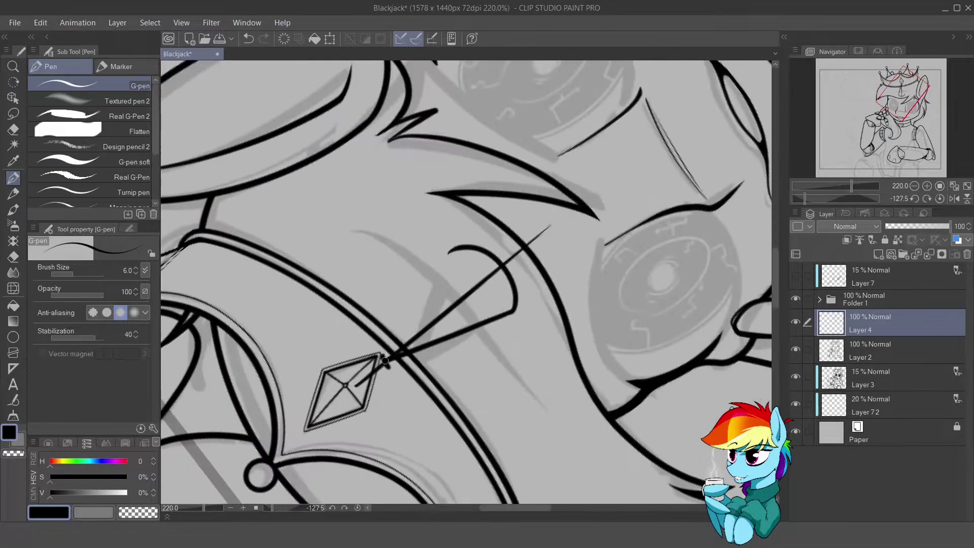
key(e)
key(ctrl+t)
drag(463, 276, 446, 264)
key(Return)
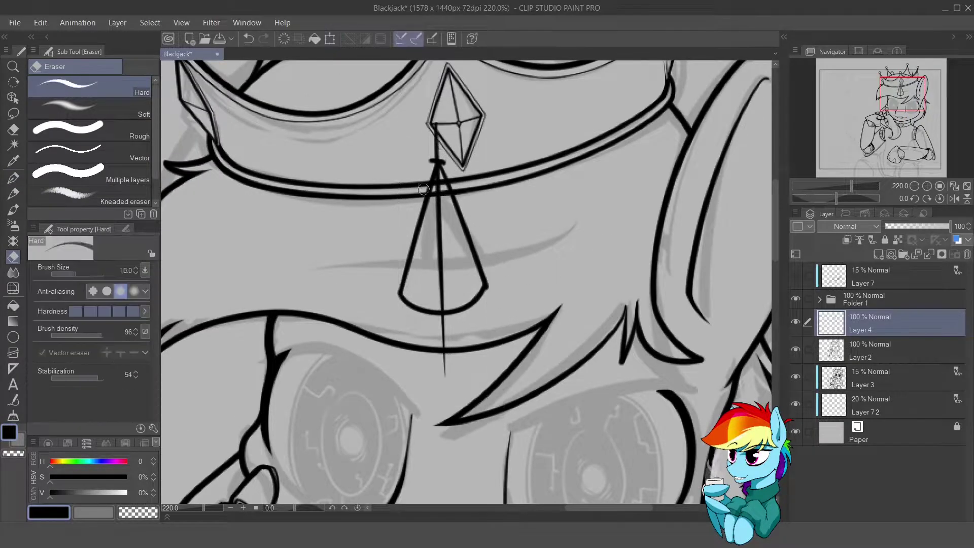
- Erase the guide line beyond the horn's tip and draw a curved hair crease across the horn's base with the G-pen
drag(440, 135, 547, 201)
key(at)
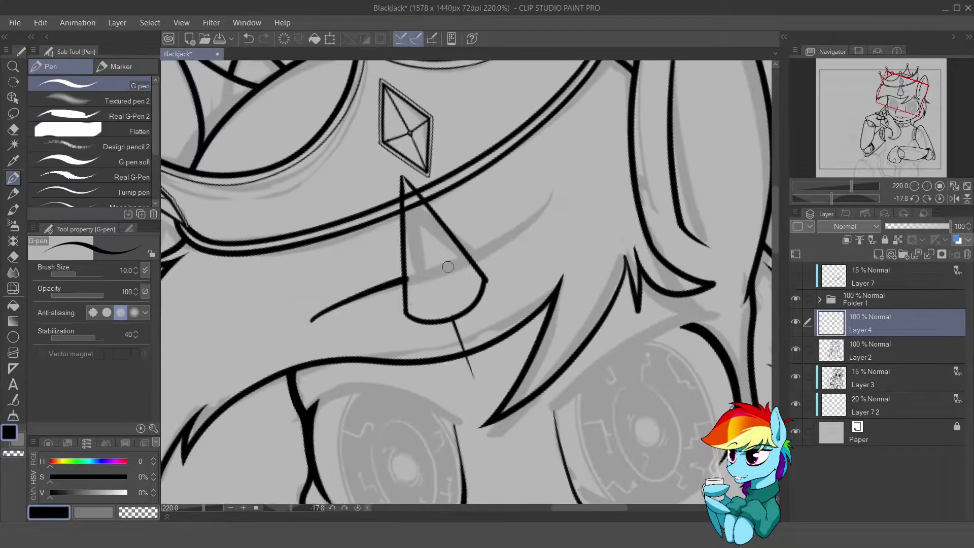
mouse_move(401, 314)
mouse_down()
mouse_move(507, 276)
mouse_move(517, 287)
mouse_up()
scroll(522, 301, down, 2)
key(ctrl+t)
key(Return)
scroll(435, 320, up, 3)
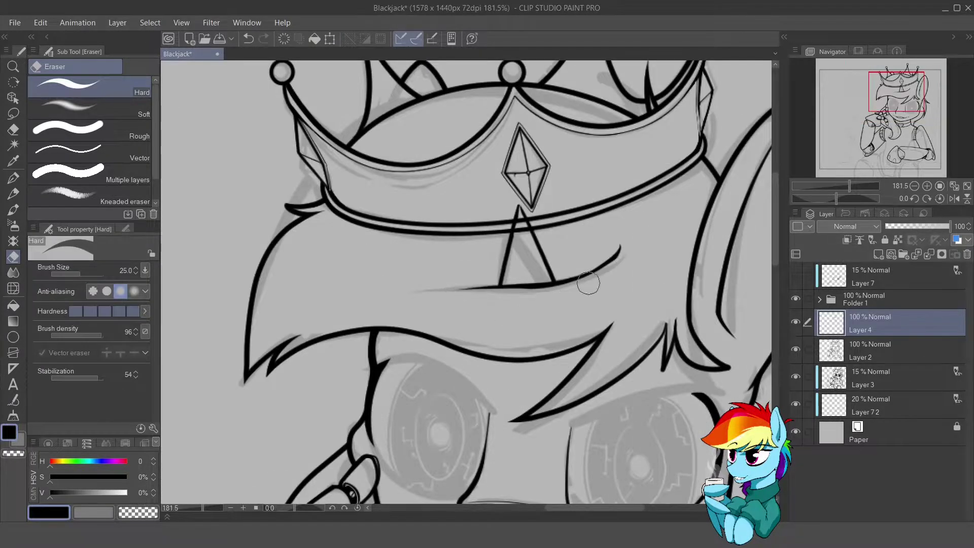
- Extend the hair crease to the left of the horn and taper its ends with the eraser
key(p)
drag(588, 283, 458, 243)
key(e)
key(ctrl+y)
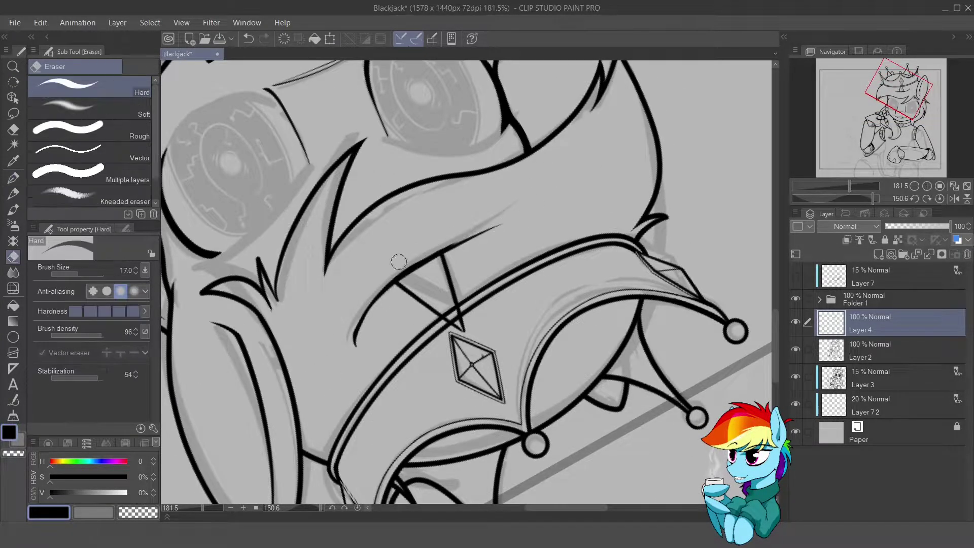
key(ctrl+r)
scroll(386, 364, up, 2)
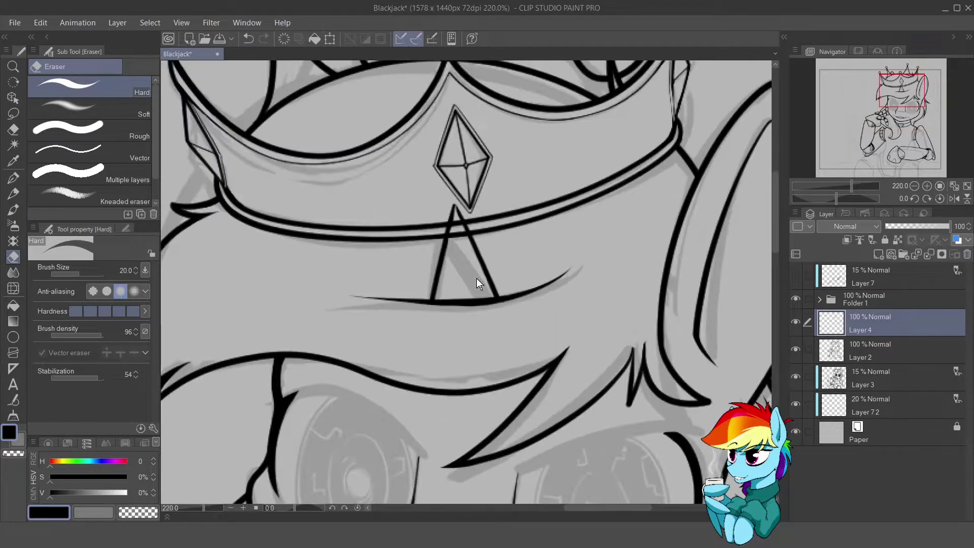
- Transform the horn sketch on Layer 4, rotating it about -3.7° and scaling its height to 104%
key(ctrl+t)
key(Return)
scroll(570, 357, down, 6)
scroll(568, 357, up, 6)
key(ctrl+t)
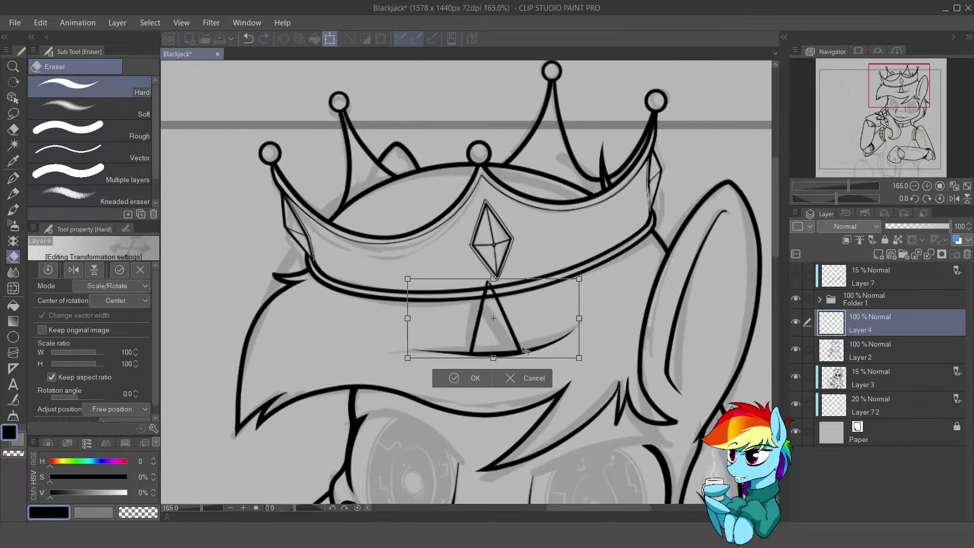
scroll(570, 335, down, 4)
scroll(573, 313, up, 2)
drag(401, 308, 403, 294)
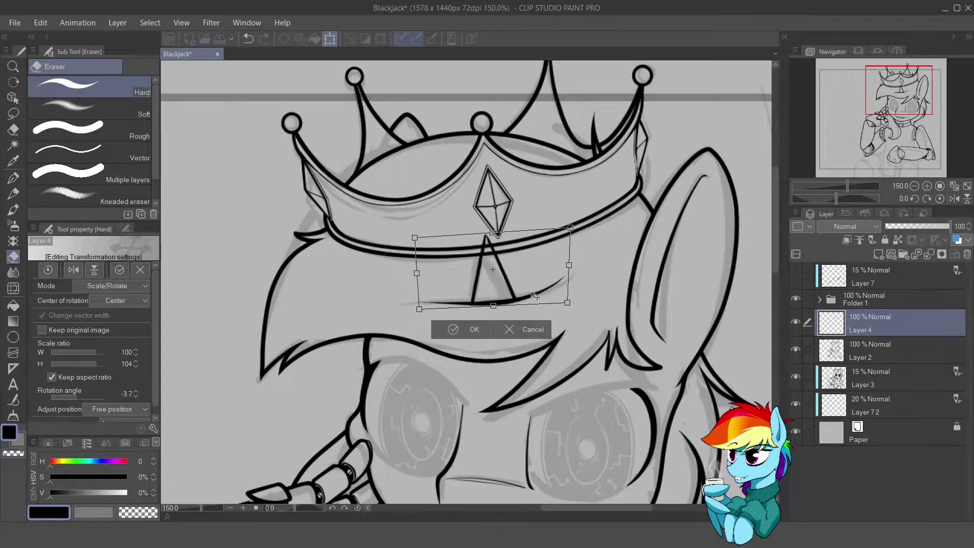
key(Return)
- Dim Layer 4 to 50% opacity and trace the horn's sides and hair crease with the G-pen on a new layer above it
scroll(465, 284, down, 3)
scroll(466, 284, up, 2)
scroll(466, 203, up, 4)
click(918, 226)
click(878, 254)
key(p)
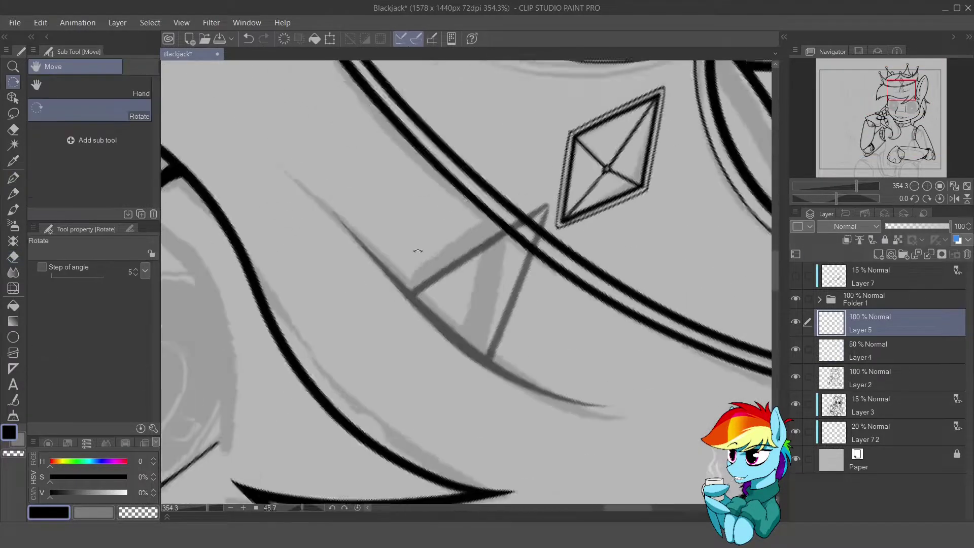
drag(406, 247, 453, 216)
drag(332, 343, 367, 320)
mouse_move(413, 284)
mouse_down()
mouse_move(404, 352)
mouse_move(291, 360)
mouse_up()
drag(294, 327, 583, 107)
- Thin the traced hair crease with a size 15 eraser and draw a fine arc inside the horn with a size 3 G-pen
key(e)
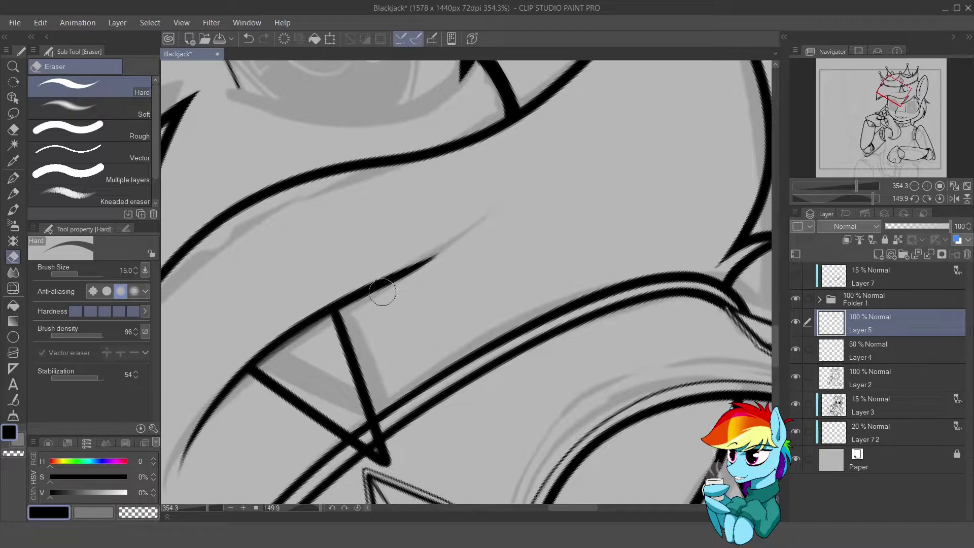
drag(382, 291, 432, 259)
key(p)
key(ctrl+shift+r)
scroll(474, 263, up, 1)
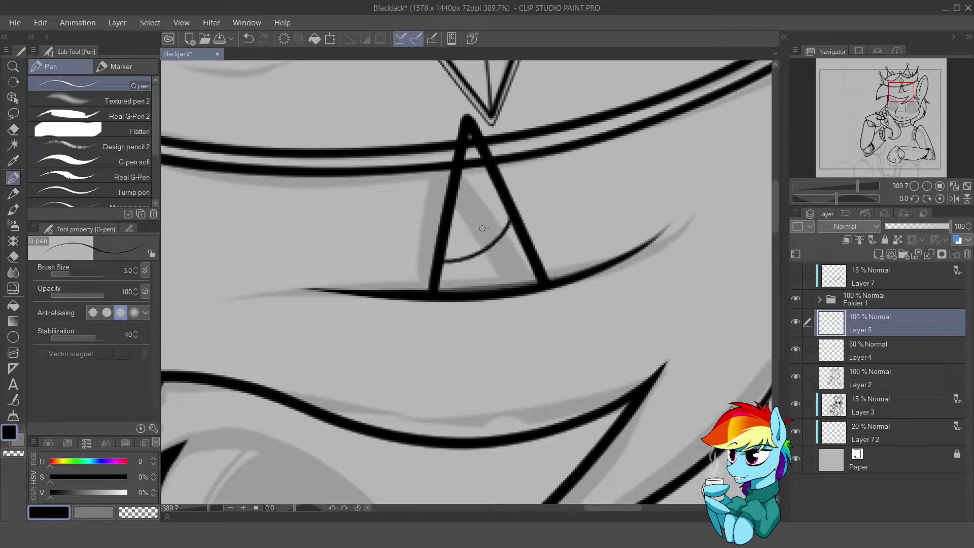
- Delete the old horn's Layer 4 and, with the Layer 3 sketch hidden, fine-tune the new horn's placement on Layer 5
scroll(480, 232, down, 8)
key(ctrl+Delete)
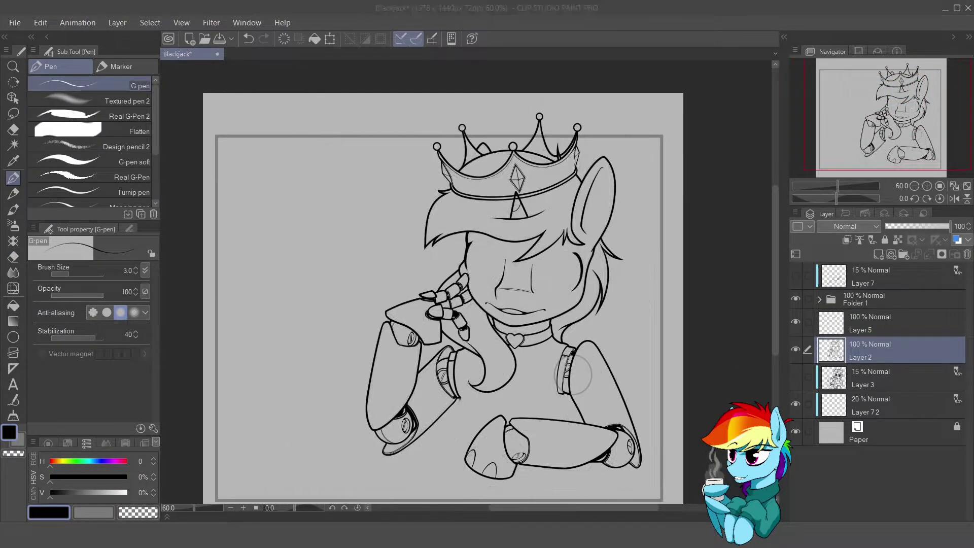
scroll(495, 183, up, 4)
ctrl+shift+click(495, 184)
key(ctrl+t)
scroll(495, 184, up, 2)
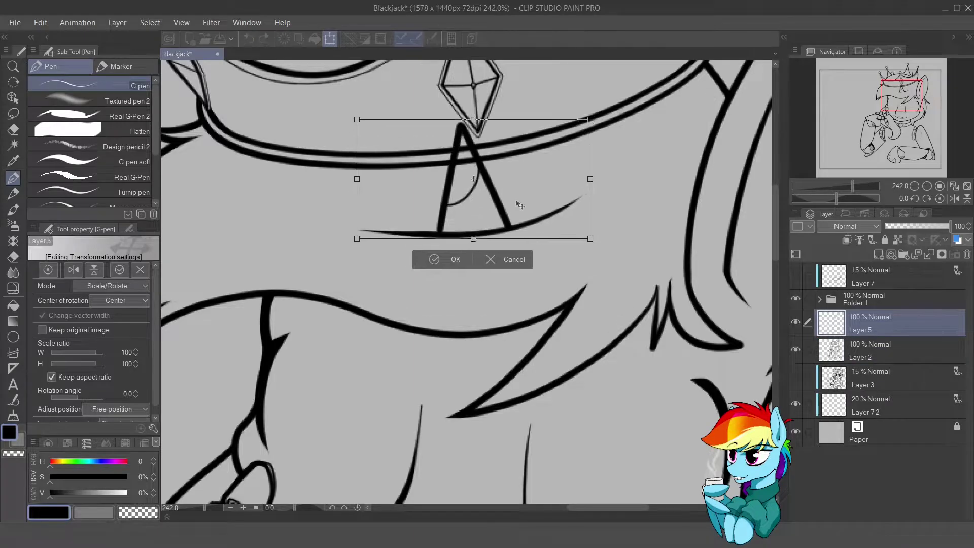
key(Return)
scroll(561, 250, down, 5)
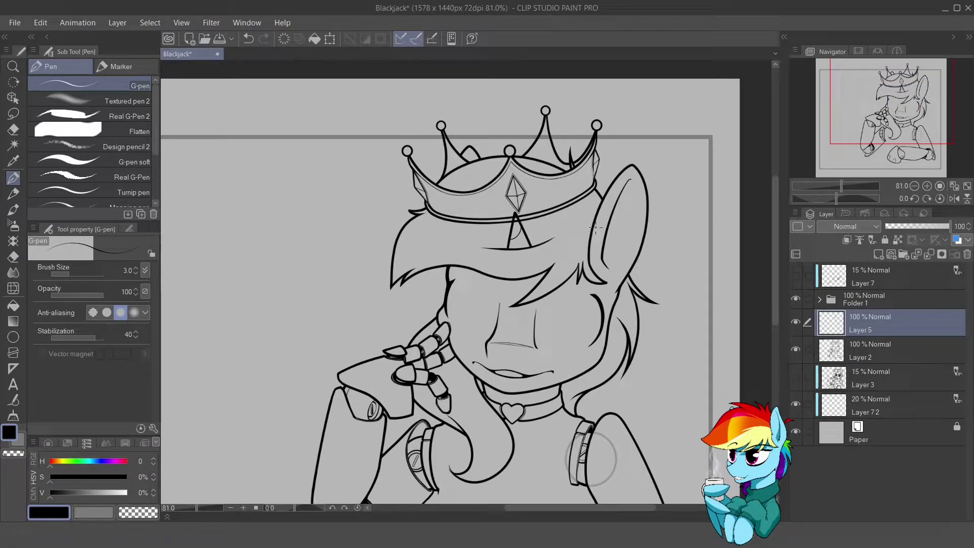
- Erase the crown's rim lines inside the horn on Layer 2 with a size 10 eraser and merge Layer 5 down into Layer 2
key(e)
click(871, 349)
scroll(491, 232, up, 6)
scroll(491, 232, down, 4)
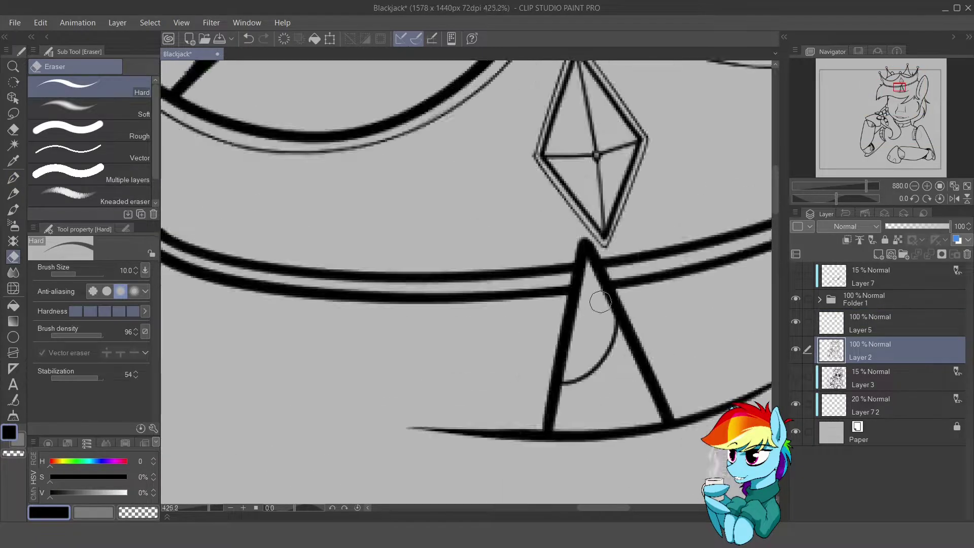
drag(872, 331, 967, 254)
scroll(491, 279, down, 5)
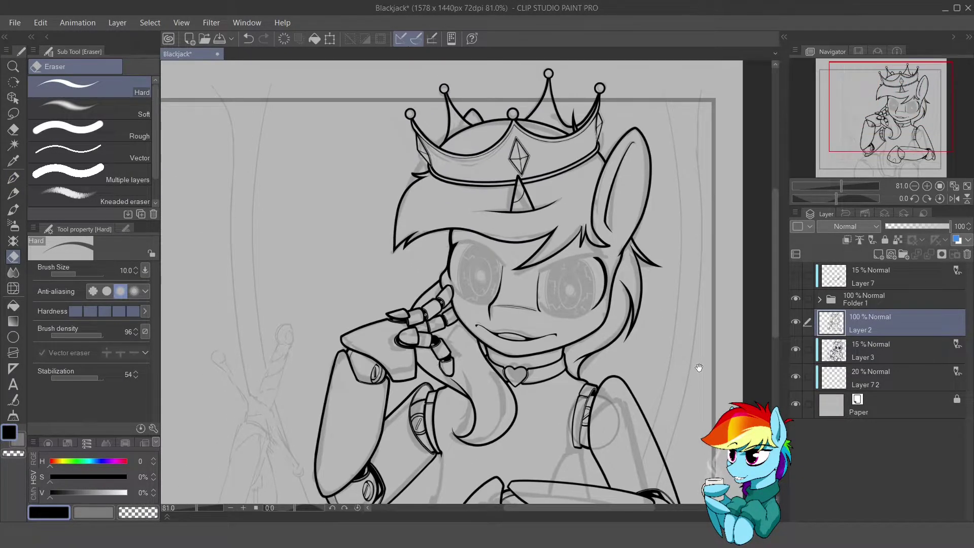
- Ink the torso's left outline from the shoulder down past the waist with a size 7 G-pen on a new layer above Layer 2
scroll(457, 344, up, 4)
scroll(419, 278, down, 1)
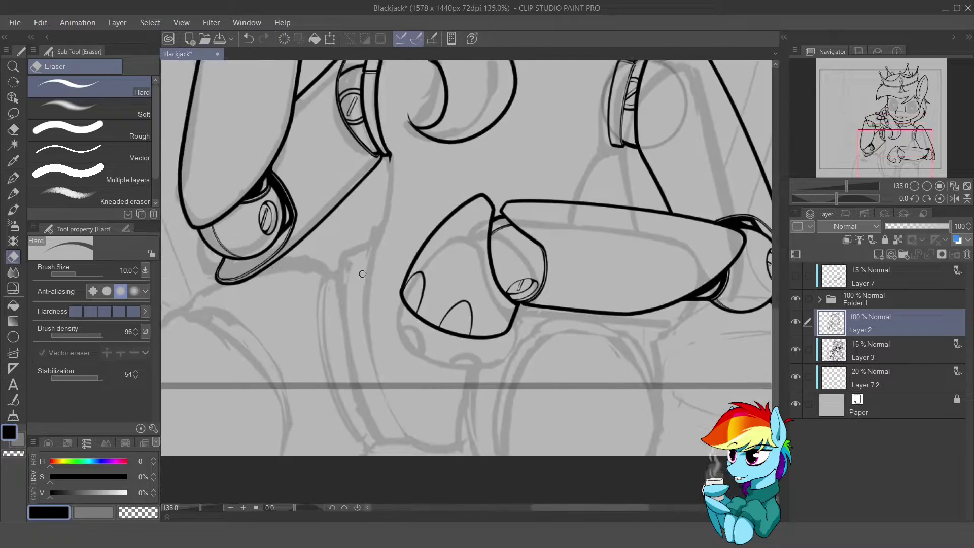
key(ctrl+shift+n)
key(p)
scroll(355, 203, up, 2)
key(bracketright)
key(bracketright)
key(bracketright)
key(bracketright)
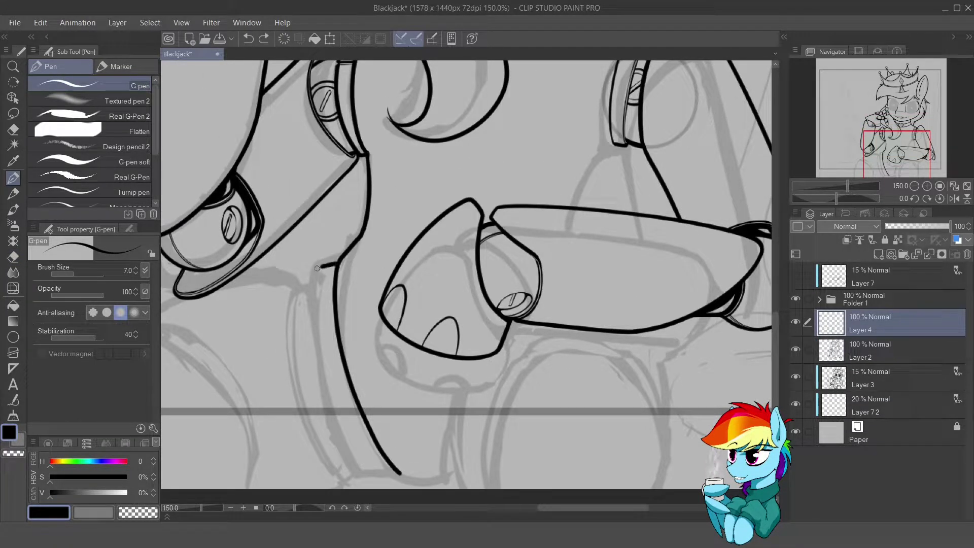
- Draw a narrow strip with closed ends along the lower left torso outline and touch up its upper corner join
mouse_move(317, 268)
mouse_down()
mouse_move(433, 288)
mouse_move(305, 249)
mouse_move(320, 190)
mouse_move(291, 269)
mouse_move(291, 256)
mouse_move(296, 283)
mouse_move(461, 145)
mouse_up()
key(ctrl+at)
scroll(480, 134, up, 6)
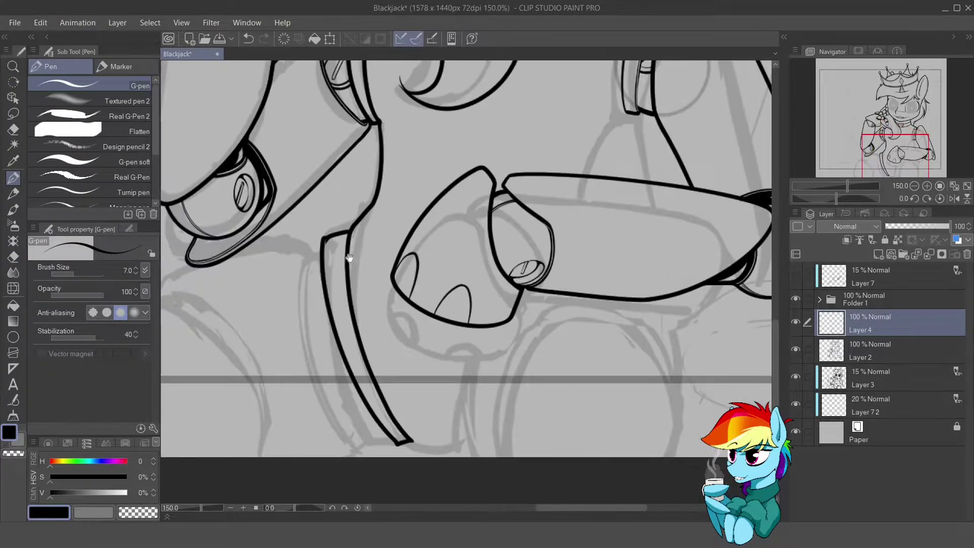
drag(310, 204, 422, 175)
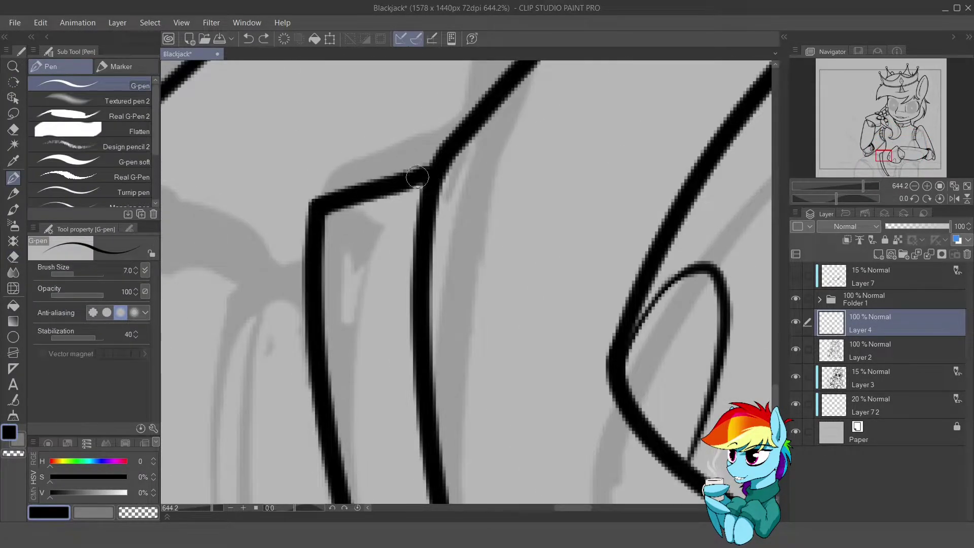
scroll(415, 167, down, 3)
drag(335, 195, 327, 276)
- Draw the right waist line from below the raised hoof's wrist down to a short bottom edge with a size 6 G-pen
scroll(355, 284, down, 3)
drag(435, 298, 435, 347)
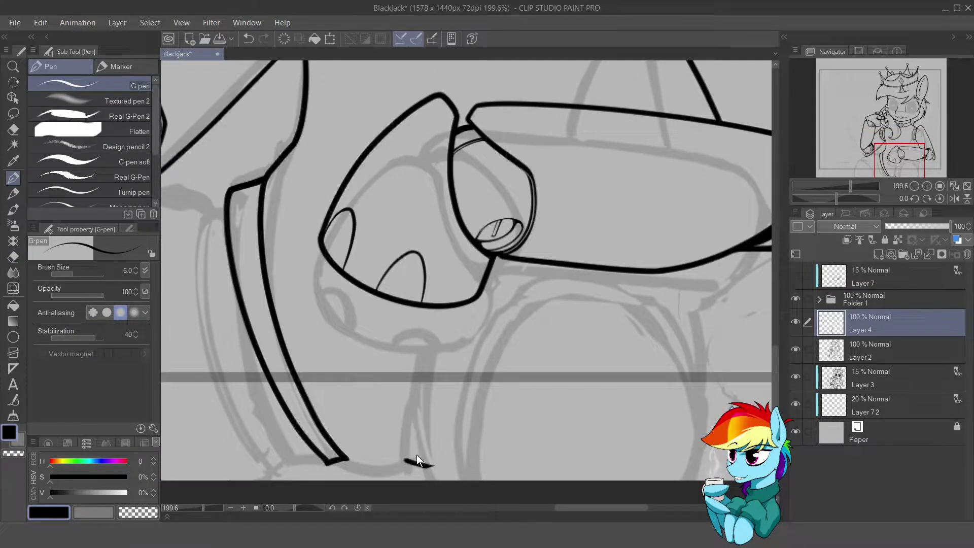
key(ctrl+z)
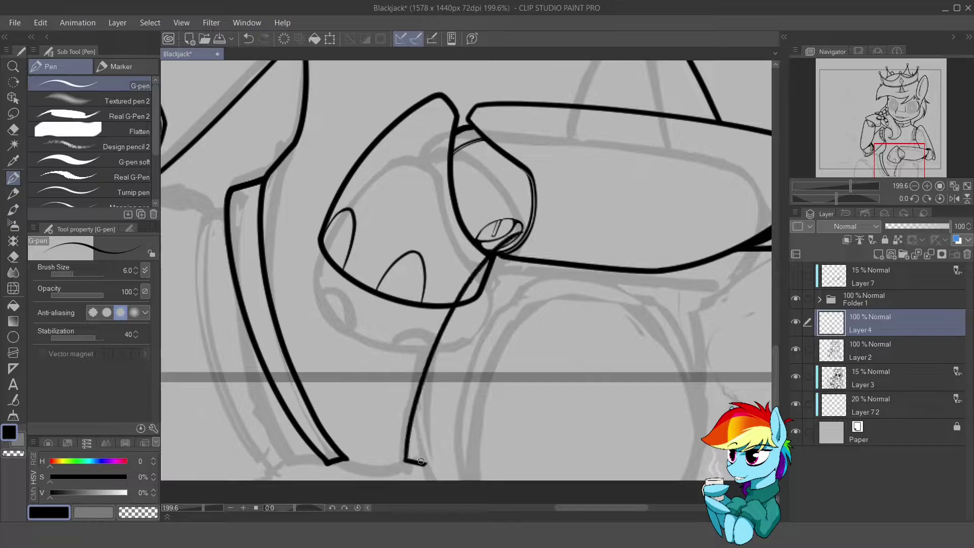
scroll(503, 279, down, 2)
scroll(543, 159, up, 2)
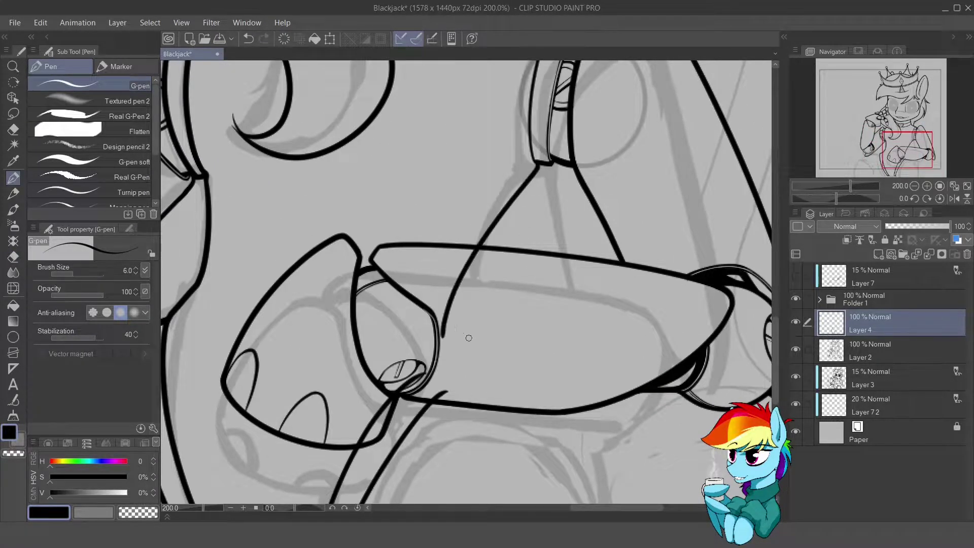
- Redraw the right waist line from the shoulder joint down across the raised foreleg and trim its lower end with a size 60 eraser
key(ctrl+z)
scroll(468, 338, down, 2)
mouse_move(535, 168)
mouse_down()
mouse_move(486, 258)
mouse_move(456, 390)
mouse_up()
drag(507, 355, 504, 311)
key(e)
drag(530, 394, 530, 294)
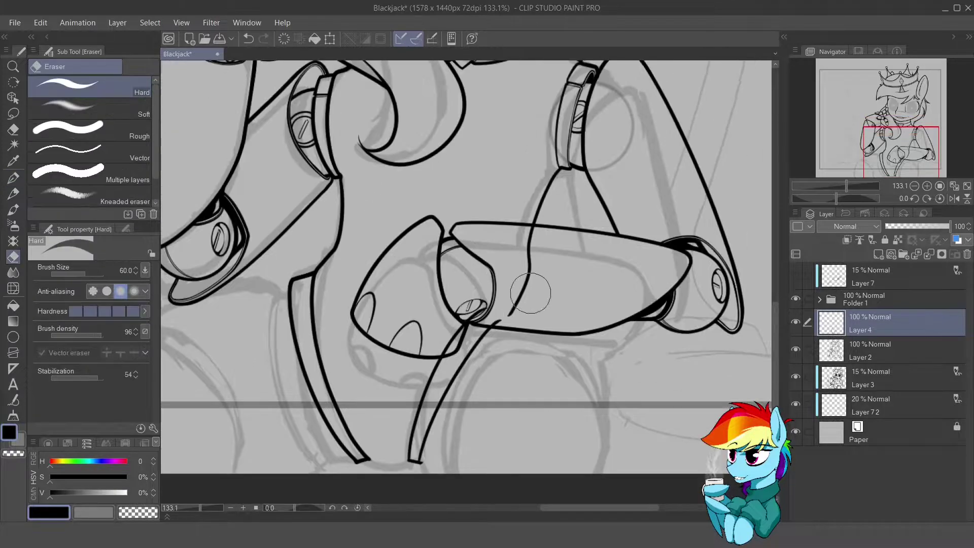
mouse_move(538, 254)
mouse_down()
mouse_move(538, 355)
mouse_move(540, 208)
mouse_up()
- Lasso the lower right torso strip and transform it to lean further outward under the raised foreleg
key(m)
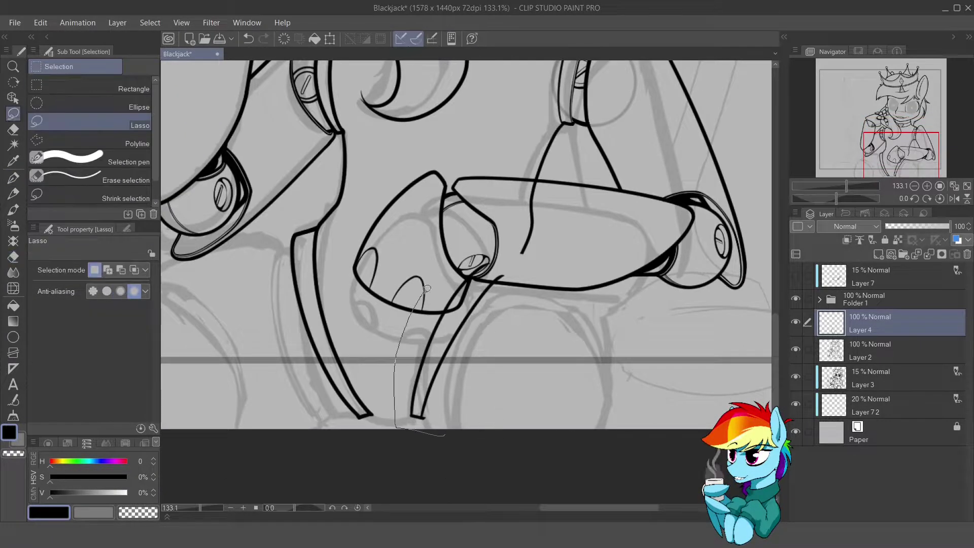
key(ctrl+t)
mouse_move(505, 252)
mouse_down()
mouse_move(516, 338)
mouse_move(490, 334)
mouse_up()
key(Return)
- Close the lower right strip into a long oval with a curved outer edge in size 6 G-pen, and erase overlapping lines
scroll(504, 390, up, 2)
key(p)
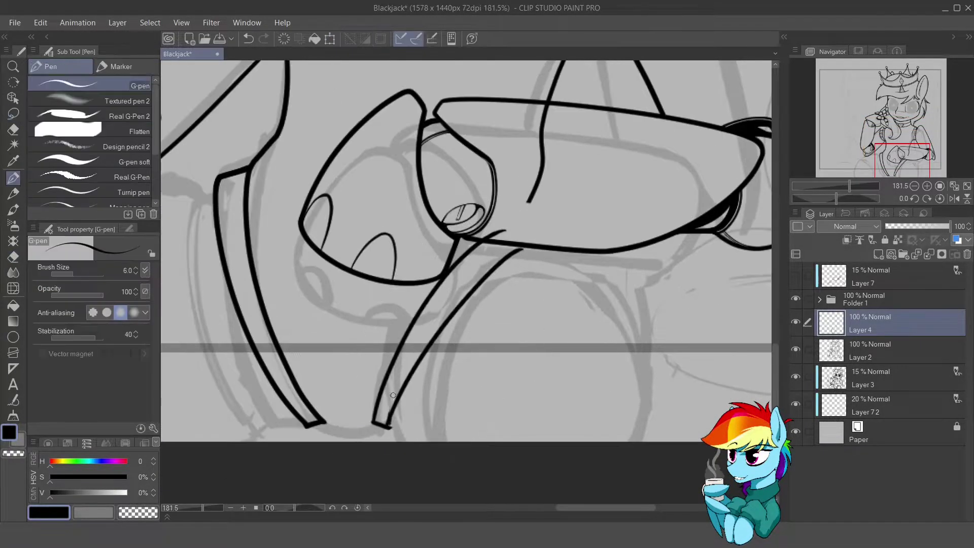
drag(386, 422, 386, 424)
drag(522, 239, 547, 239)
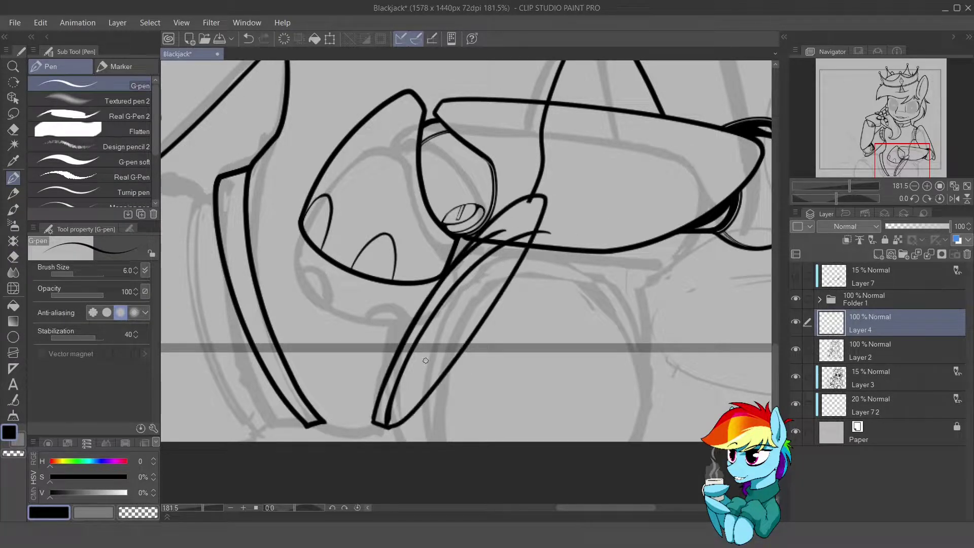
key(e)
drag(436, 312, 496, 266)
- Lasso the long oval onto its own layer and transform it to sit beneath the raised hoof
scroll(487, 327, down, 2)
key(m)
key(ctrl+c)
key(ctrl+v)
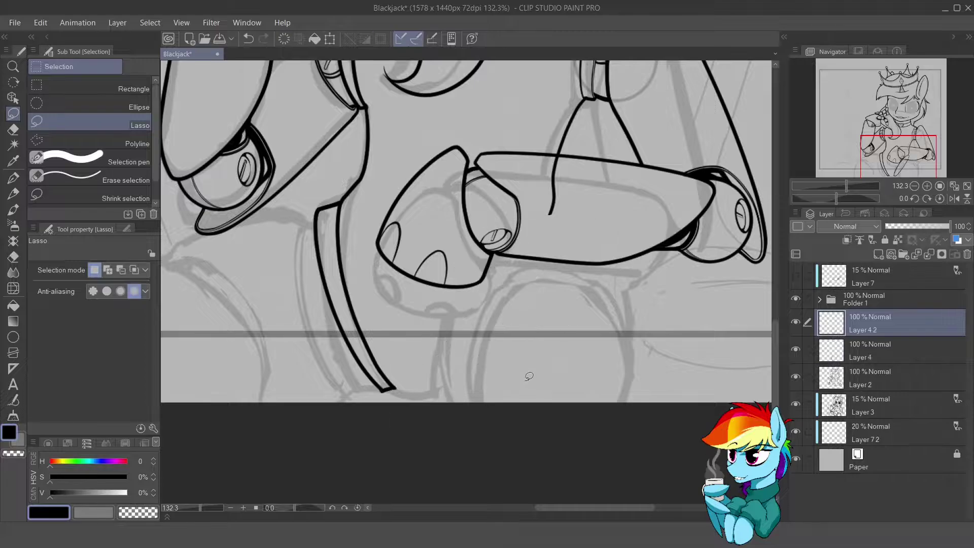
key(ctrl+t)
mouse_move(492, 356)
mouse_down()
mouse_move(501, 367)
mouse_move(479, 385)
mouse_up()
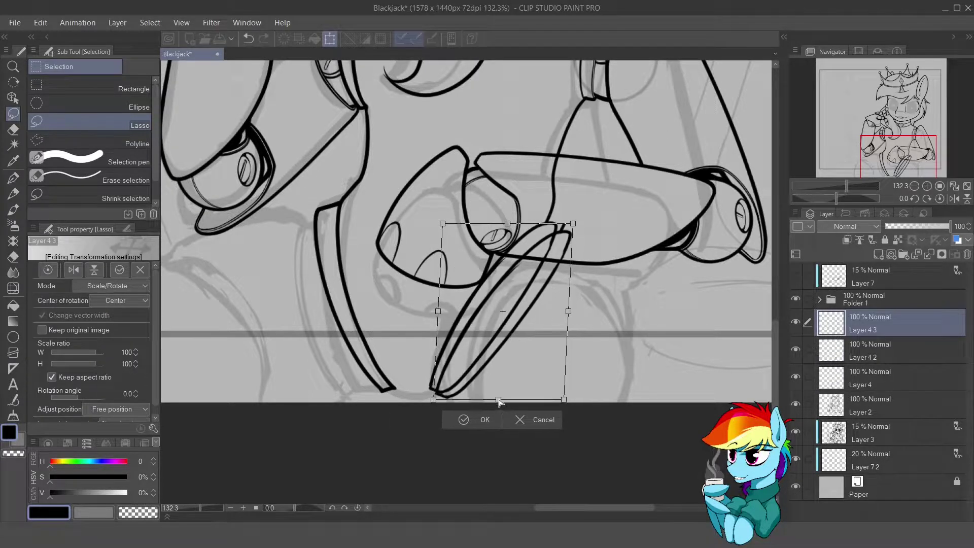
key(Return)
- Touch up the oval's lower tip with the eraser and G-pen, and remove the extra layer beneath Layer 4 3
scroll(507, 304, up, 1)
key(e)
key(alt+bracketleft)
key(at)
key(p)
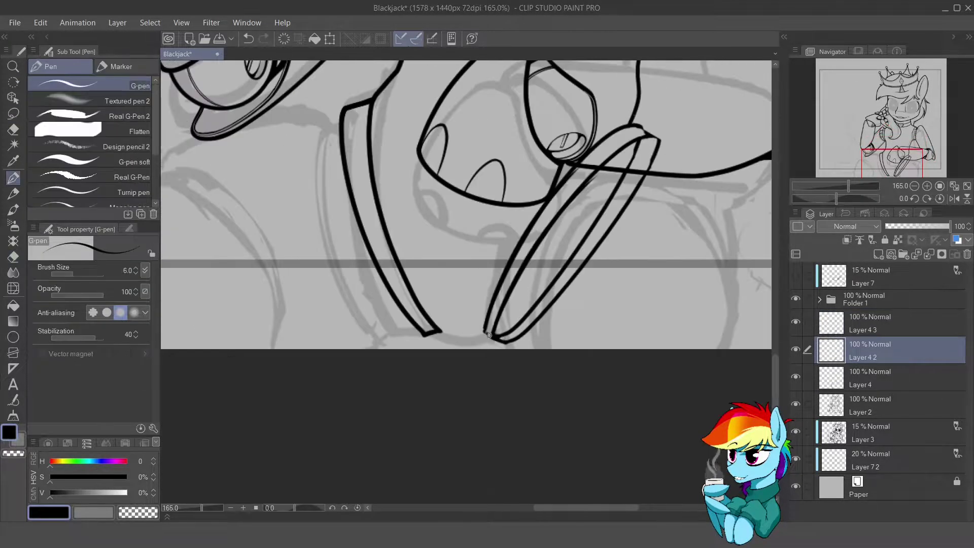
scroll(583, 218, down, 3)
key(ctrl+Delete)
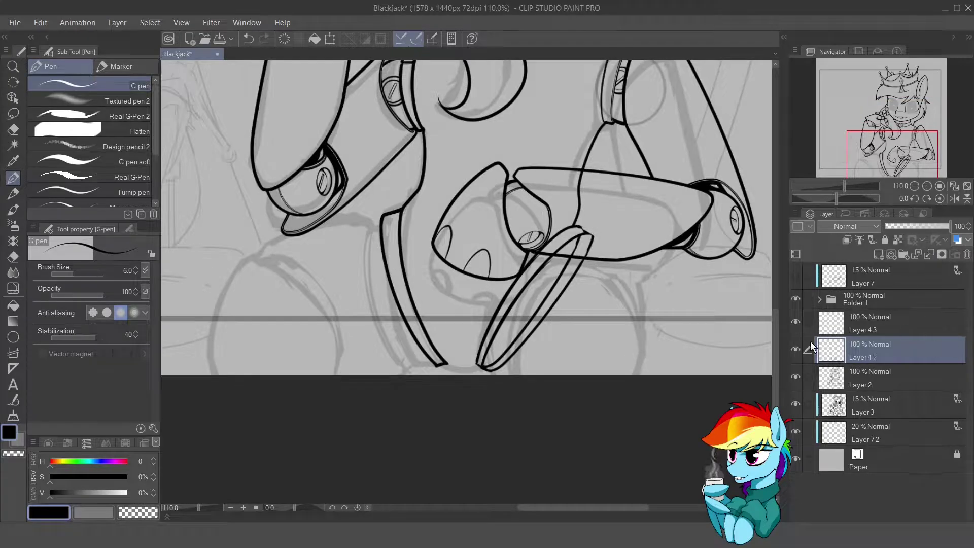
- Transform the oval on its separate layer so it stands narrower and more upright
click(806, 322)
key(ctrl+t)
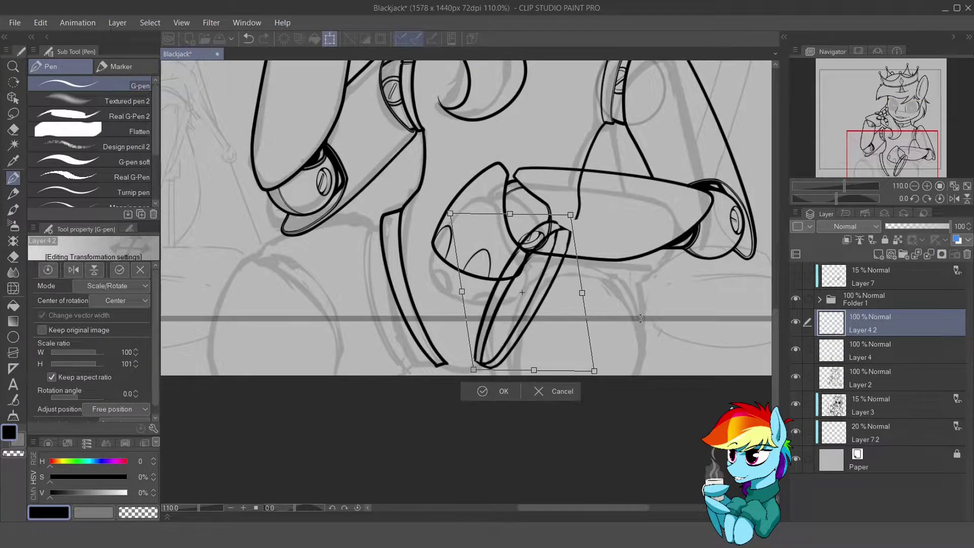
drag(454, 238, 463, 223)
mouse_move(470, 289)
mouse_down()
mouse_move(440, 272)
mouse_move(581, 337)
mouse_move(474, 218)
mouse_up()
key(Return)
- Lasso the oval and transform it again to 106% width with a rotation of 1.8 degrees
key(m)
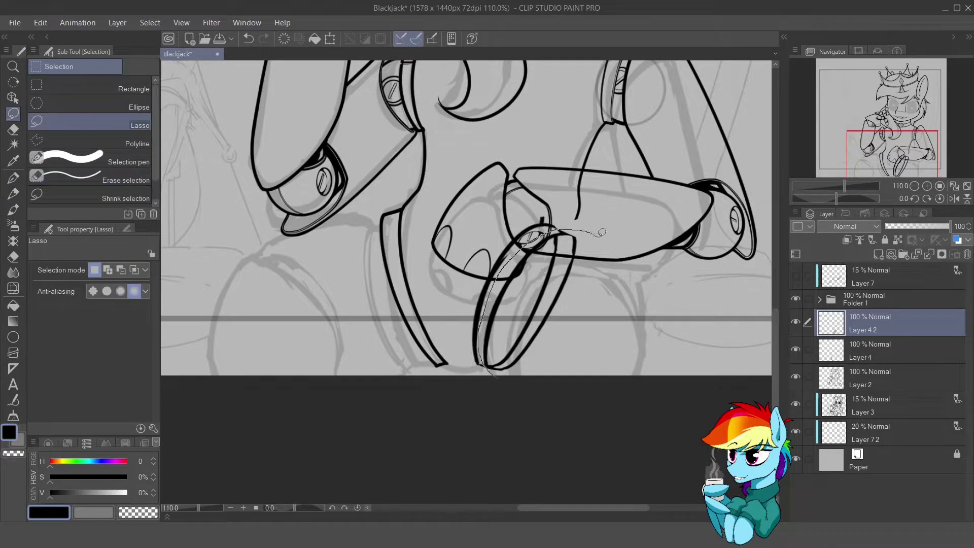
drag(602, 232, 606, 241)
key(ctrl+t)
drag(465, 284, 473, 294)
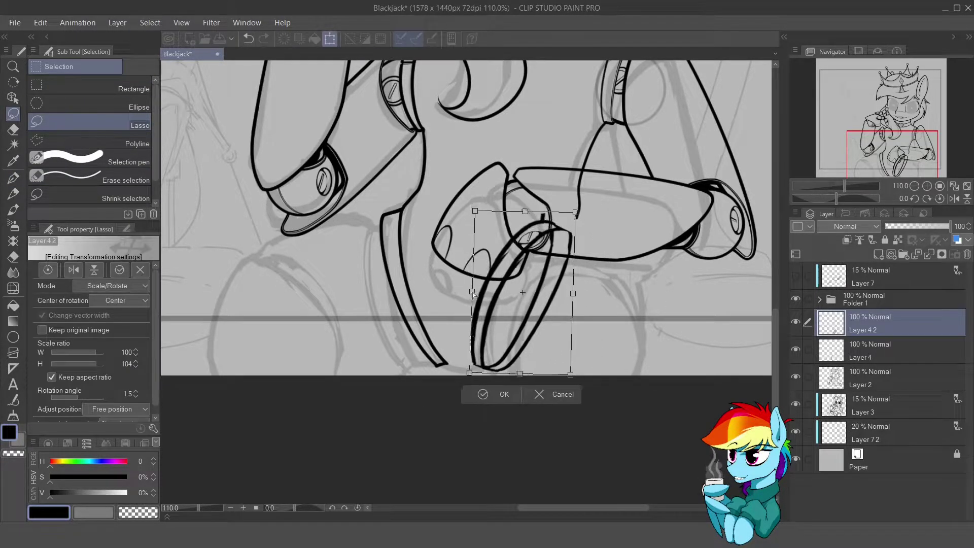
drag(571, 376, 579, 370)
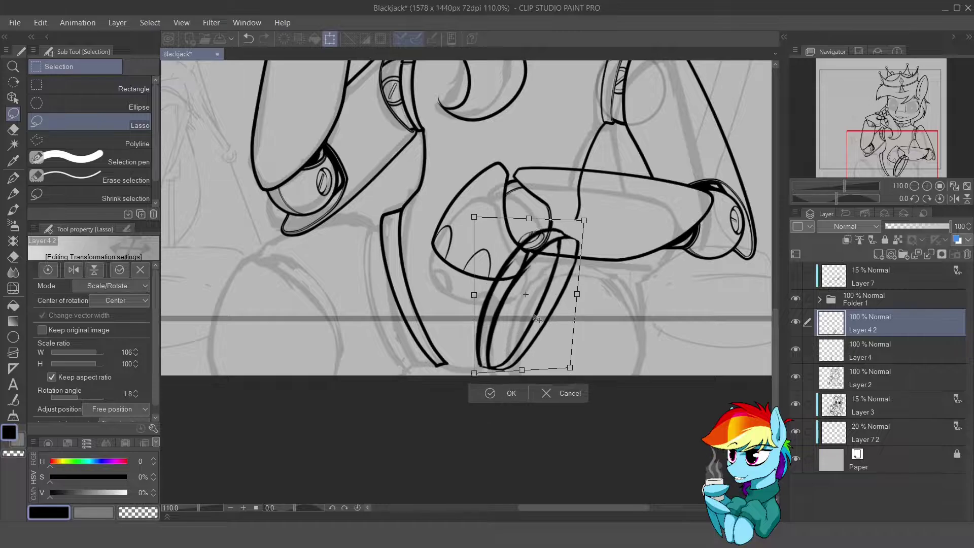
key(Return)
- Put the lower left torso strip on its own layer, merge it with the oval's layer and adjust their placement
drag(412, 324, 413, 324)
key(ctrl+c)
key(ctrl+v)
click(458, 402)
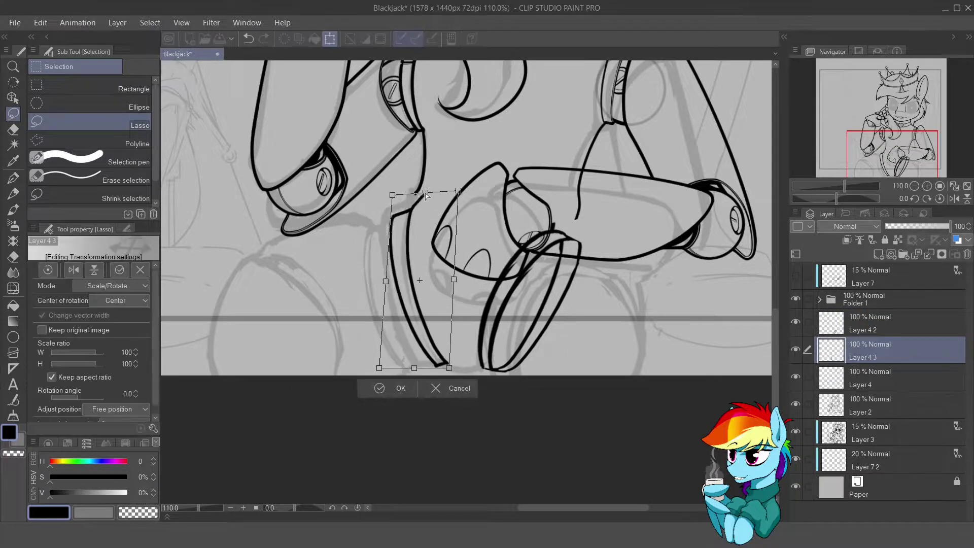
key(Return)
key(ctrl+e)
key(ctrl+t)
drag(389, 282, 382, 287)
key(Return)
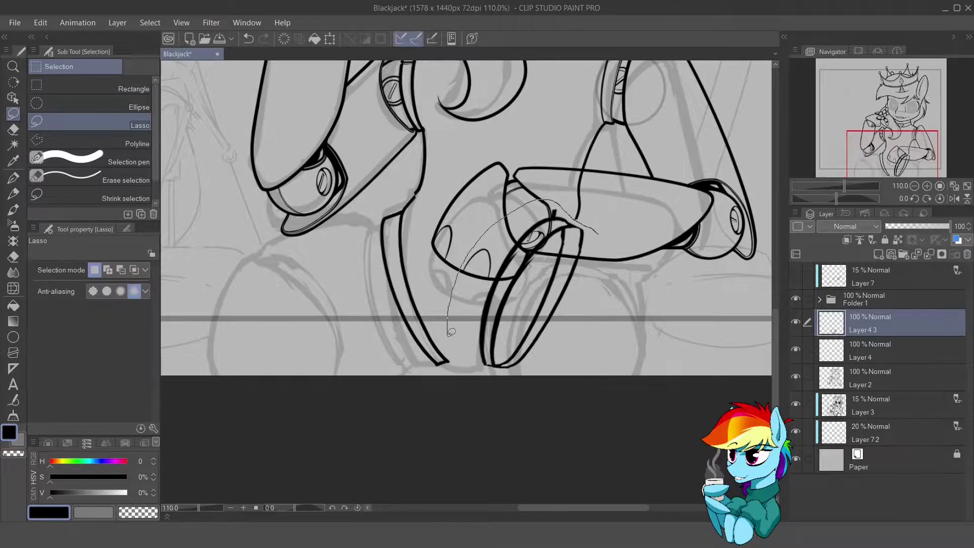
- Rework the oval's upper end with the eraser and size 6 G-pen
drag(576, 375, 607, 350)
key(ctrl+d)
key(e)
drag(580, 295, 398, 215)
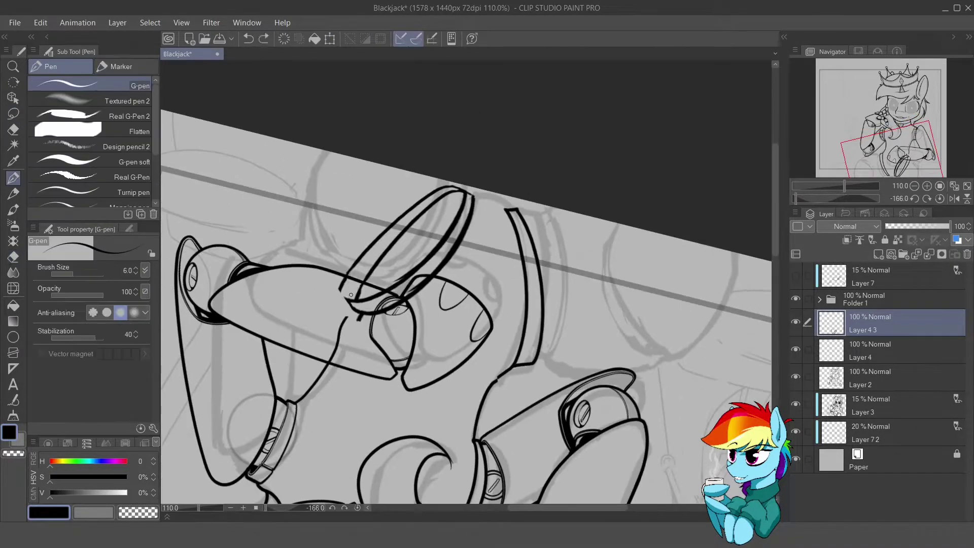
mouse_move(353, 295)
mouse_down()
mouse_move(448, 362)
mouse_move(463, 340)
mouse_move(444, 322)
mouse_up()
key(p)
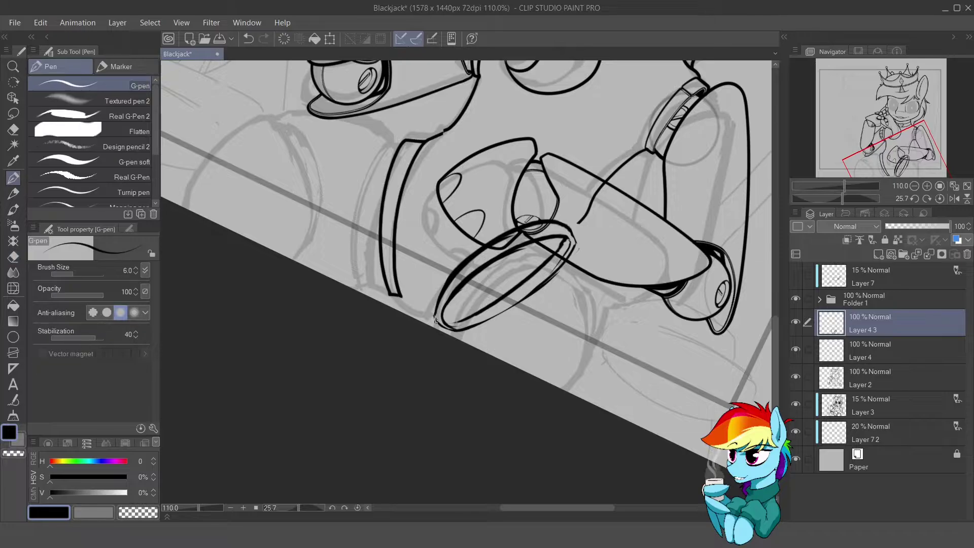
- Reshape the oval's lower end into a rounded tip, alternating the eraser and G-pen
key(e)
mouse_move(441, 319)
mouse_down()
mouse_move(420, 292)
mouse_move(438, 293)
mouse_move(435, 308)
mouse_move(516, 204)
mouse_move(464, 286)
mouse_up()
key(p)
key(ctrl+z)
key(e)
key(p)
key(e)
drag(464, 286, 459, 297)
key(u)
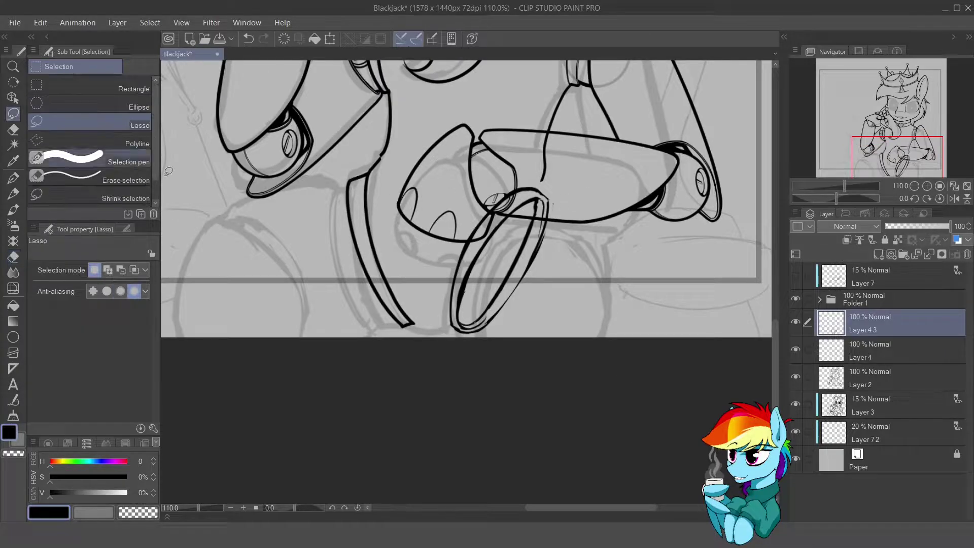
mouse_move(323, 152)
mouse_down()
mouse_move(557, 313)
mouse_move(589, 365)
mouse_up()
key(Return)
key(p)
key(alt+bracketleft)
key(e)
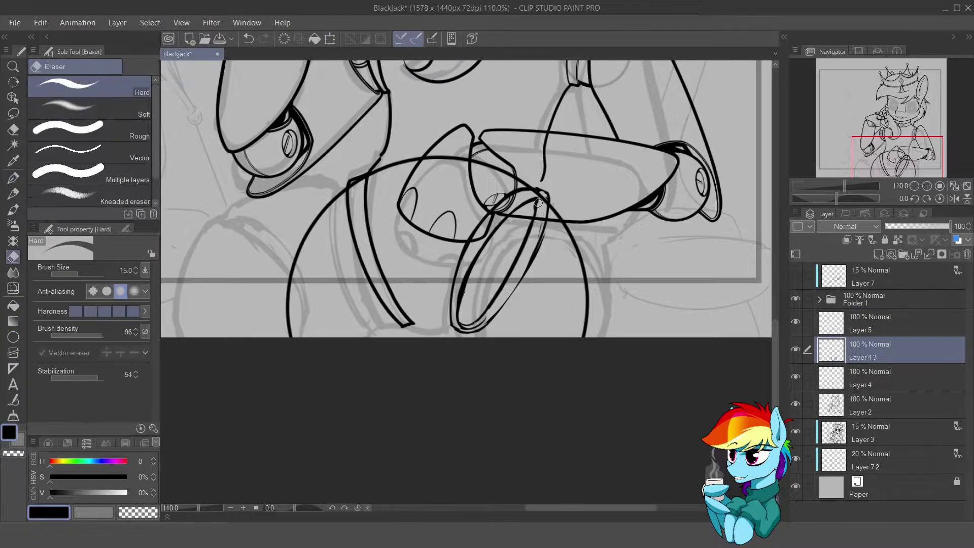
key(p)
key(e)
click(880, 314)
key(Delete)
- Draw a size 6 circle on Layer 5 and shrink it over the lower left torso strip
key(u)
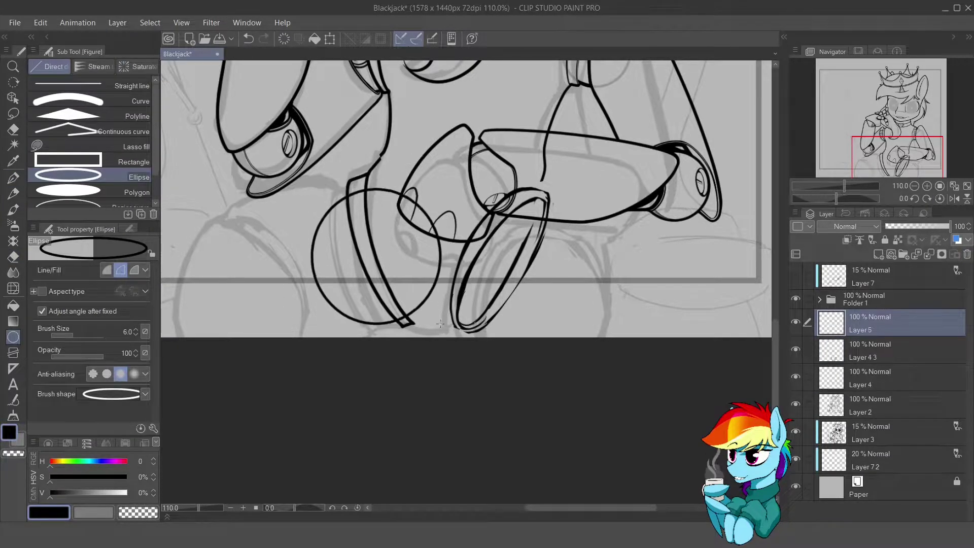
key(ctrl+t)
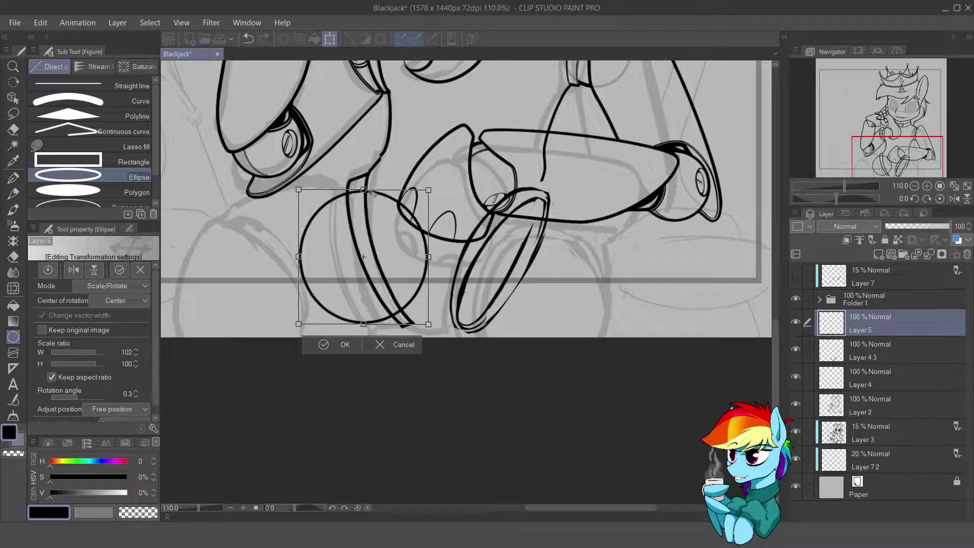
drag(373, 194, 374, 205)
key(Return)
- Duplicate the circle and place the copy over the oval beneath the raised hoof
key(ctrl+c)
key(ctrl+v)
key(ctrl+t)
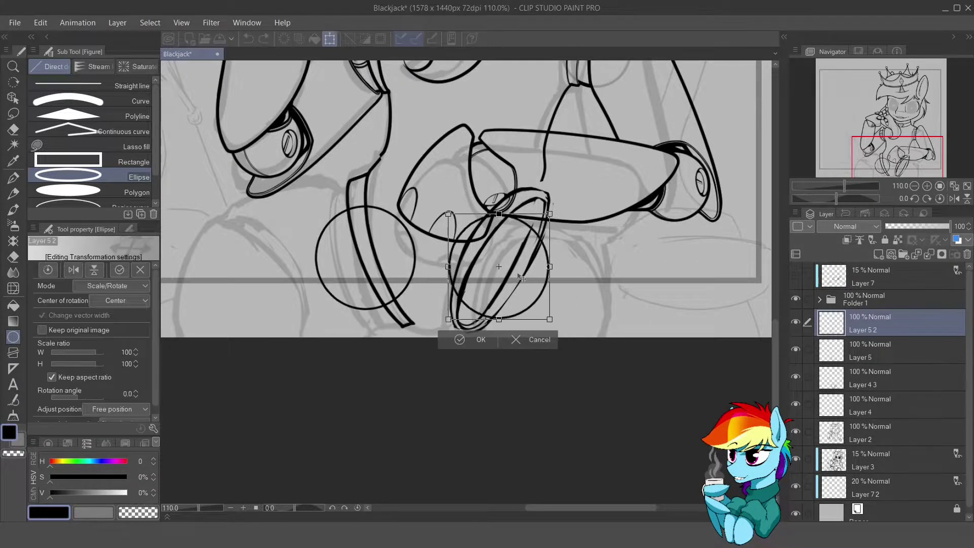
drag(403, 271, 529, 281)
key(Return)
- Merge the two circles, move Layer 5 above Folder 1, and fade Layer 5 to 19% and Layer 4 3 to 33% opacity
key(ctrl+e)
drag(908, 294, 862, 335)
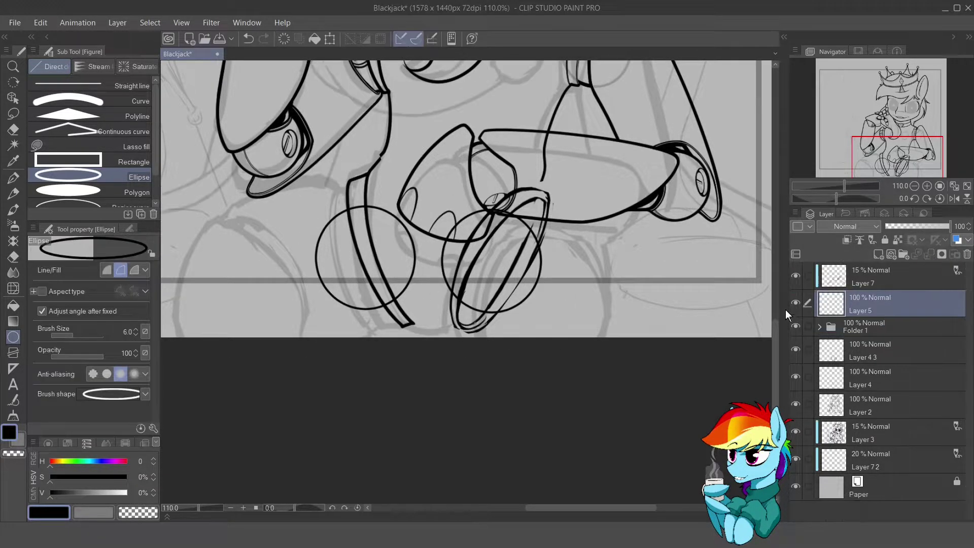
click(891, 252)
- Trace the faded left strip on new Layer 8 with a size 7 G-pen, closing both of its ends
key(p)
scroll(466, 198, up, 3)
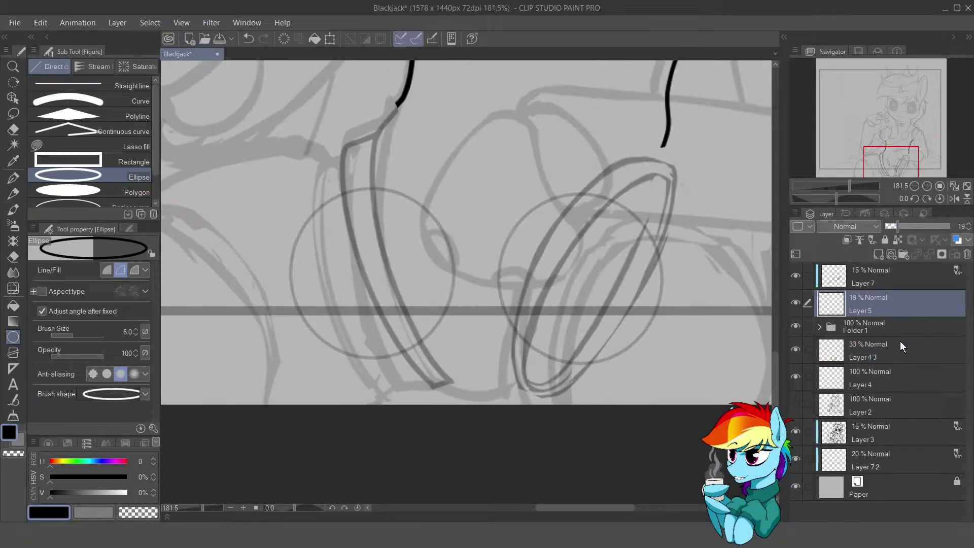
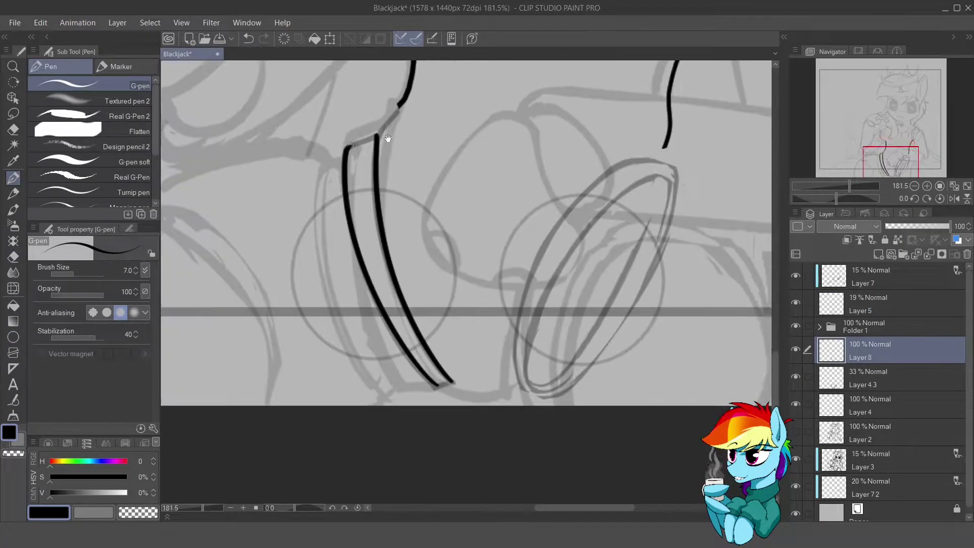
key(e)
mouse_move(500, 267)
mouse_down()
mouse_move(500, 217)
mouse_move(533, 263)
mouse_up()
key(ctrl+z)
key(p)
- Trace the oval's outer outline over the faded guide with a size 7 G-pen, redoing strokes that miss
drag(386, 318, 573, 143)
key(ctrl+z)
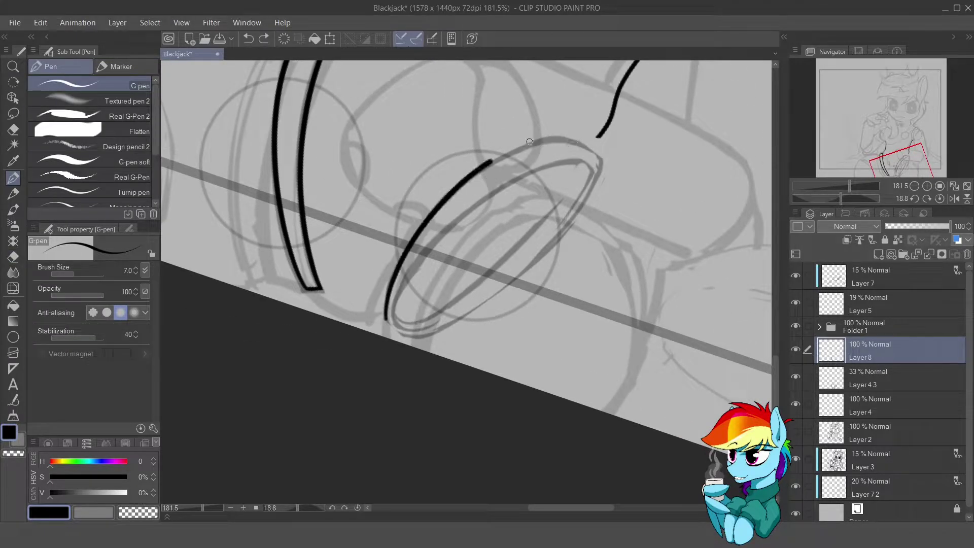
mouse_move(391, 315)
mouse_down()
mouse_move(583, 138)
mouse_move(359, 211)
mouse_move(364, 287)
mouse_move(350, 254)
mouse_move(325, 294)
mouse_move(522, 136)
mouse_move(349, 276)
mouse_move(568, 158)
mouse_move(355, 254)
mouse_up()
key(e)
key(ctrl+z)
key(p)
key(ctrl+z)
key(e)
- Draw a thinner inner rim line inside the oval on new Layer 9 and trim it with the eraser
key(ctrl+shift+n)
key(p)
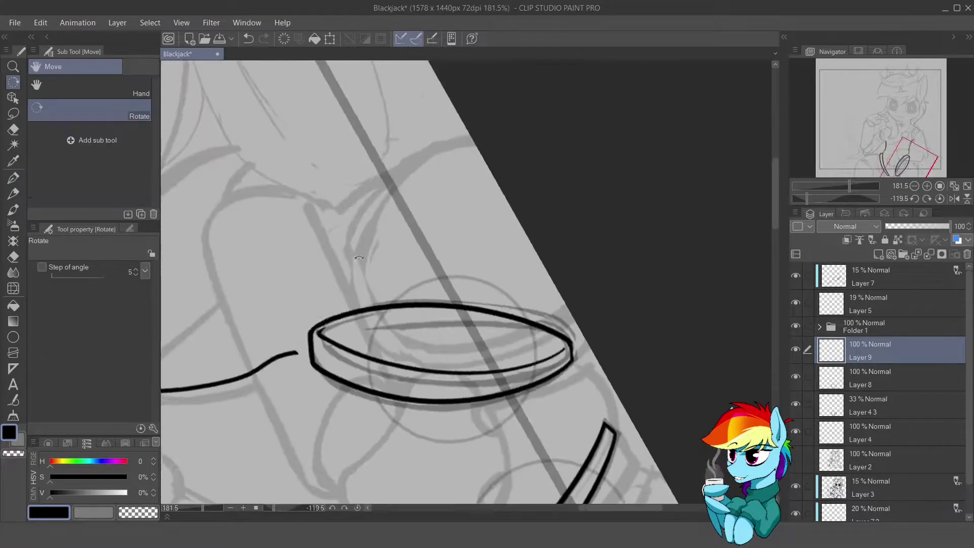
scroll(269, 271, up, 5)
key(e)
mouse_move(269, 272)
mouse_down()
mouse_move(291, 266)
mouse_move(381, 188)
mouse_move(370, 216)
mouse_up()
key(p)
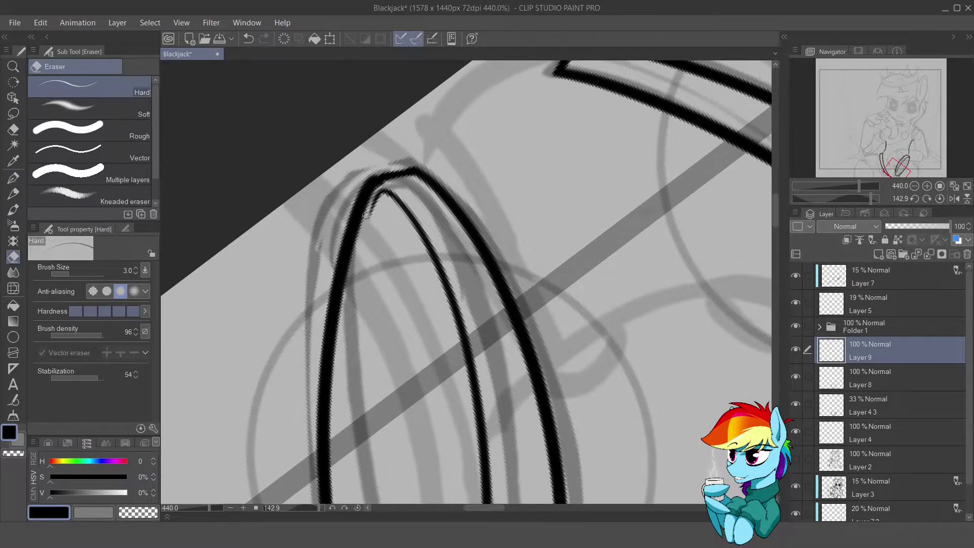
- Clean the rim line's join at the oval's lower tip with a small eraser and merge Layer 9 into Layer 8
key(ctrl+z)
drag(395, 175, 391, 196)
key(e)
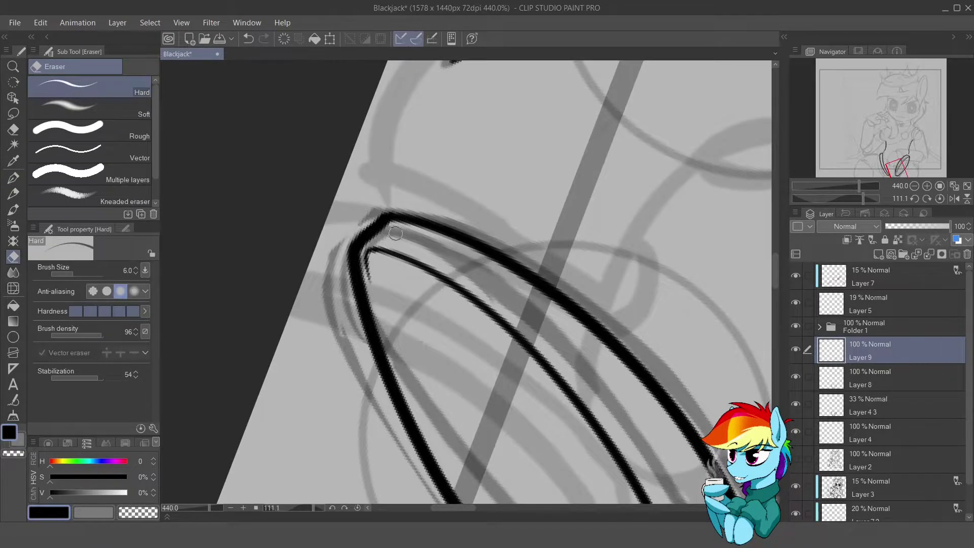
drag(391, 236, 454, 310)
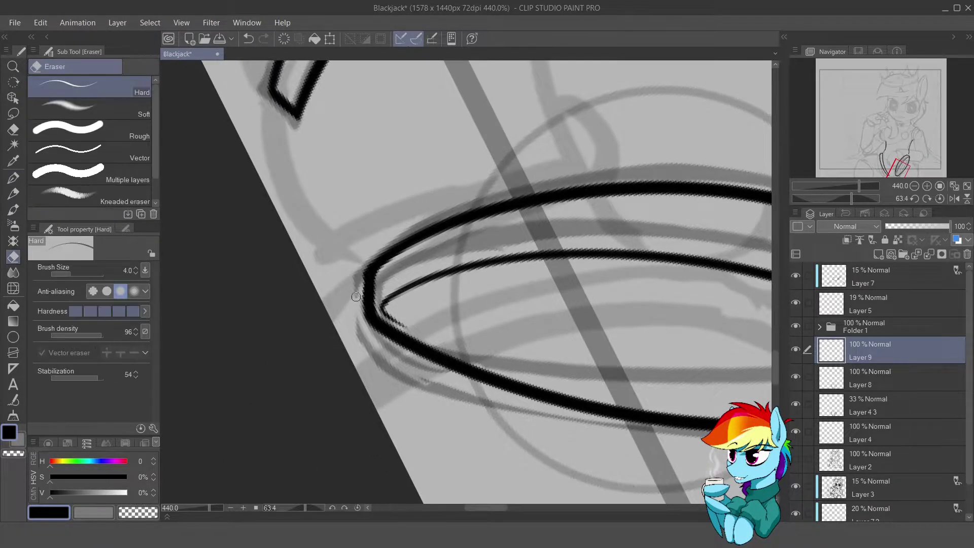
key(ctrl+e)
key(bracketright)
mouse_move(392, 271)
mouse_down()
mouse_move(637, 343)
mouse_move(246, 293)
mouse_move(274, 330)
mouse_move(325, 284)
mouse_move(356, 274)
mouse_move(279, 259)
mouse_move(421, 272)
mouse_up()
key(bracketleft)
key(bracketleft)
key(bracketleft)
key(bracketleft)
key(bracketleft)
- Add an inner contour line within the oval's rim on a new layer below Layer 8 with a size 4 G-pen
click(796, 376)
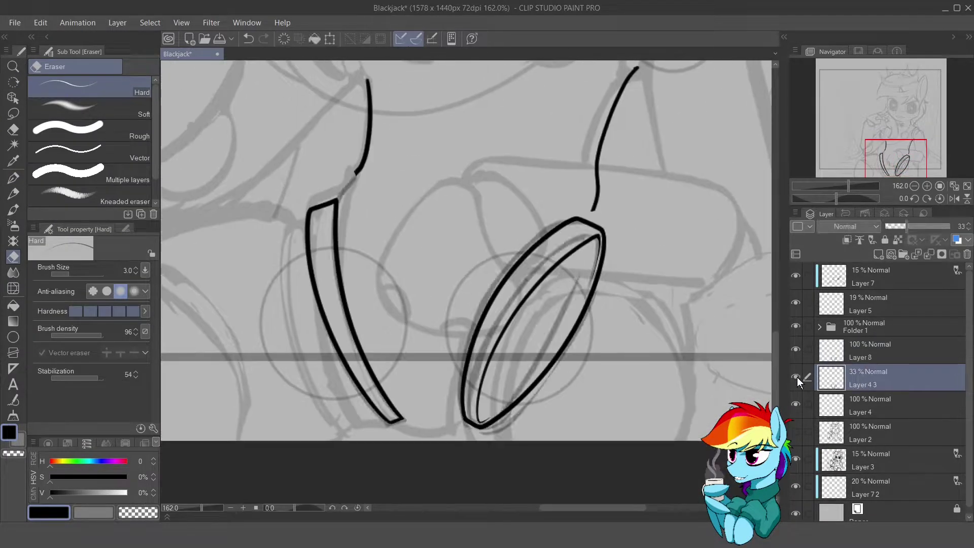
scroll(442, 396, up, 3)
key(ctrl+shift+n)
key(p)
scroll(443, 396, up, 1)
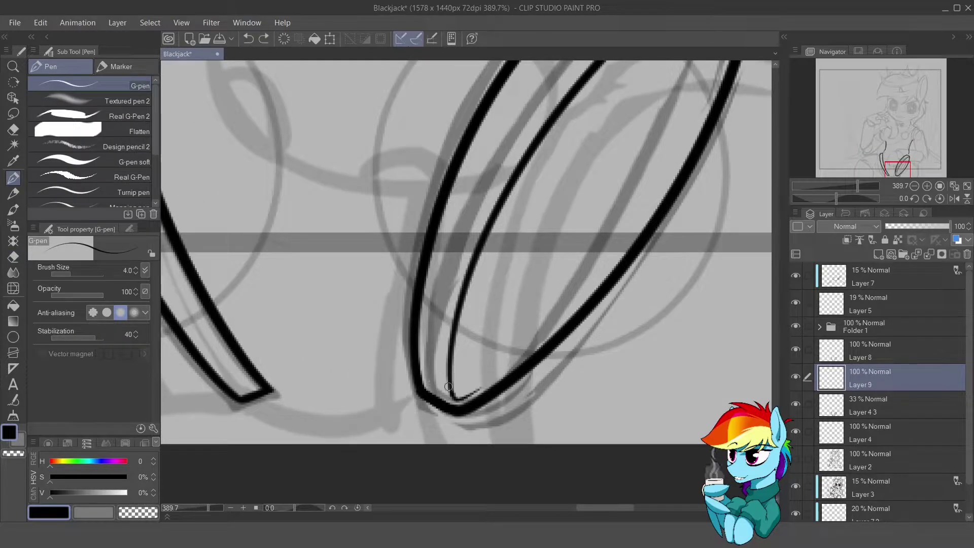
mouse_move(436, 386)
mouse_down()
mouse_move(530, 304)
mouse_move(507, 464)
mouse_up()
drag(579, 94, 533, 269)
- Erase the inner contour's middle to leave short strokes at both tips, and merge Layer 8's ink into Layer 9
key(e)
mouse_move(431, 485)
mouse_down()
mouse_move(441, 335)
mouse_move(401, 355)
mouse_up()
key(bracketleft)
key(bracketleft)
drag(406, 253, 335, 414)
drag(508, 144, 462, 274)
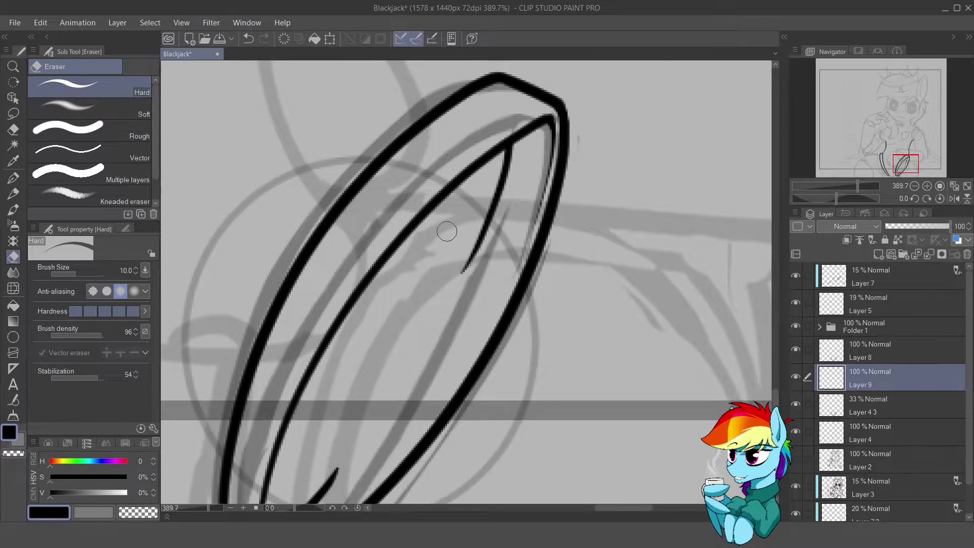
scroll(447, 232, down, 3)
key(ctrl+e)
key(ctrl+e)
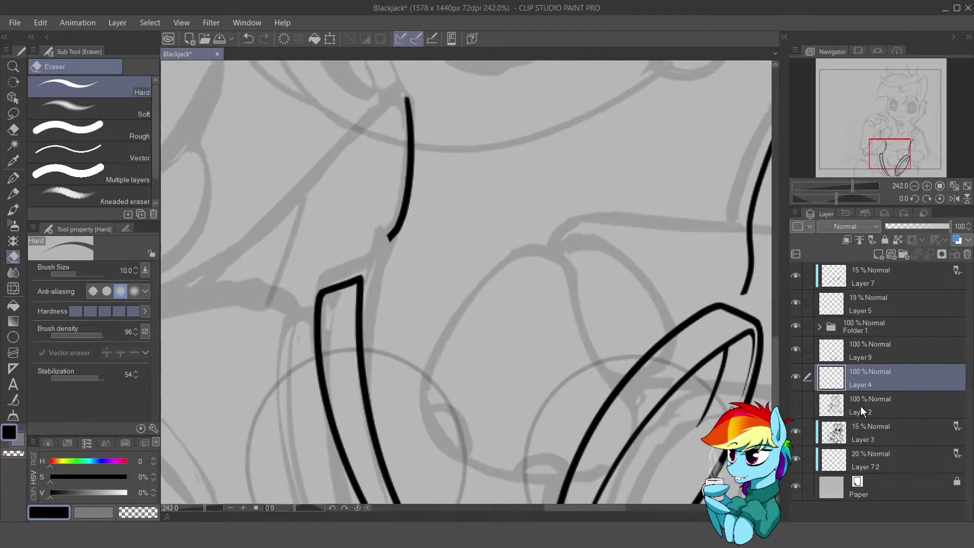
- Trim the left waist line's lower end with a size 10 eraser and move Layer 4 above Layer 9
click(862, 350)
scroll(413, 170, up, 2)
key(p)
drag(371, 270, 490, 191)
key(ctrl+z)
key(e)
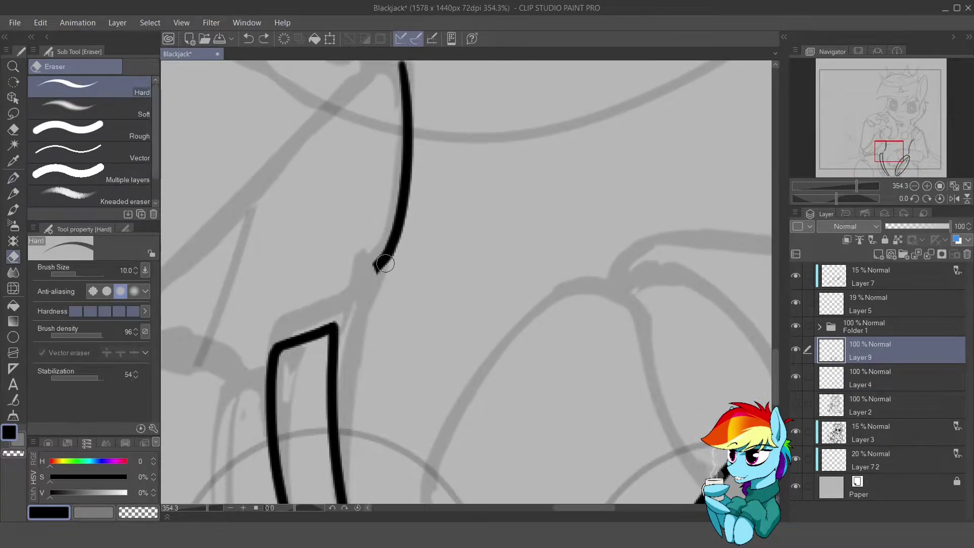
drag(824, 369, 832, 337)
key(p)
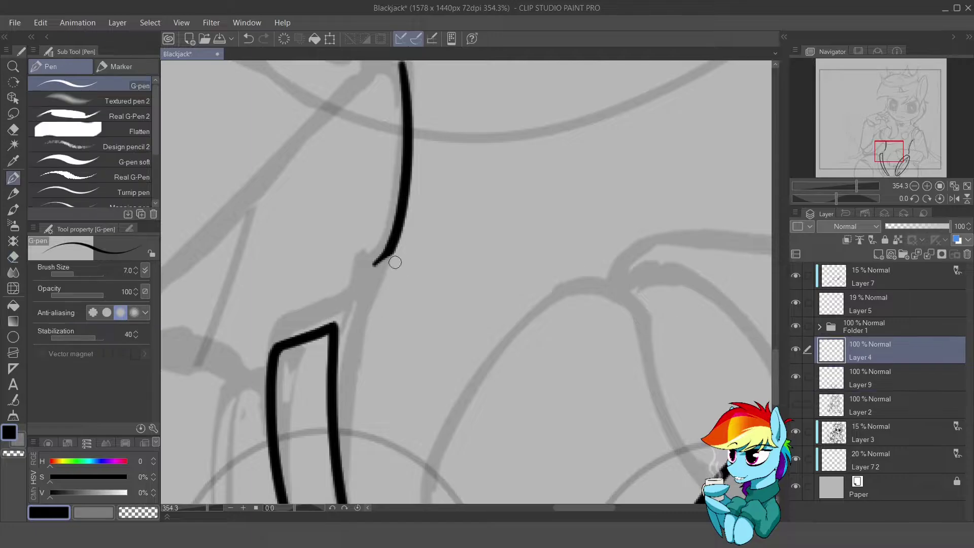
- Extend the left waist line down to the left strip's upper corner with a size 7 G-pen and clean the join with the eraser
drag(390, 250, 334, 324)
key(e)
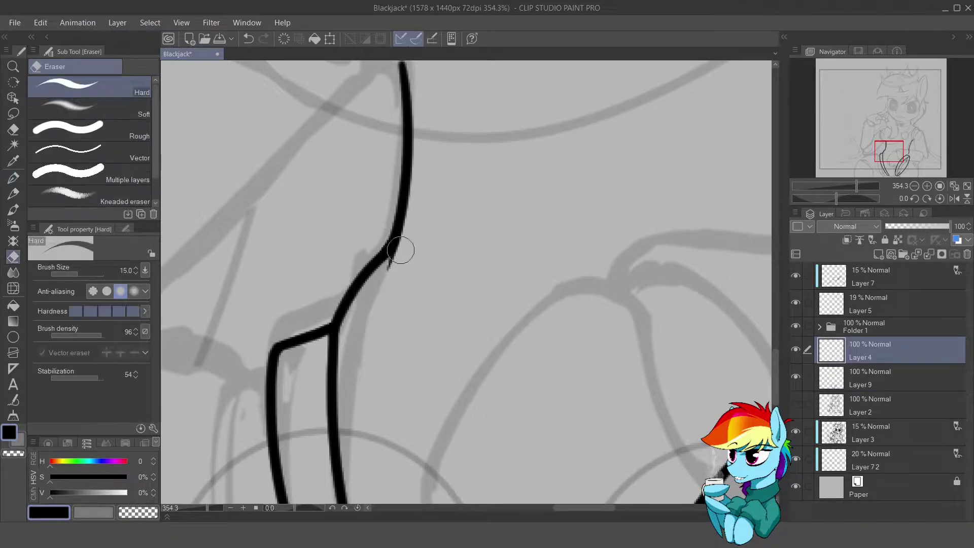
scroll(565, 245, down, 3)
scroll(564, 245, up, 3)
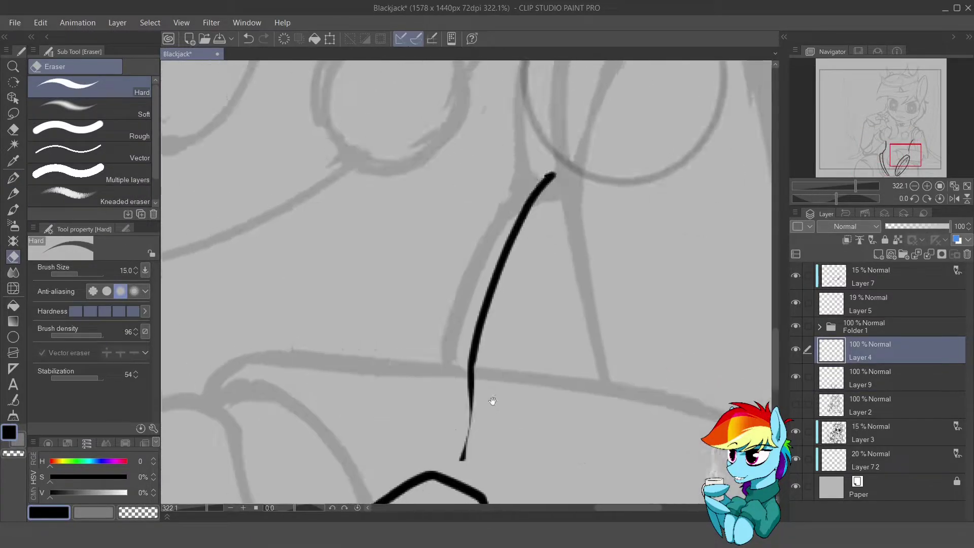
- Extend the right waist line down to the oval plate with a size 7 G-pen and merge Layer 4 into Layer 9
key(p)
key(bracketright)
key(ctrl+z)
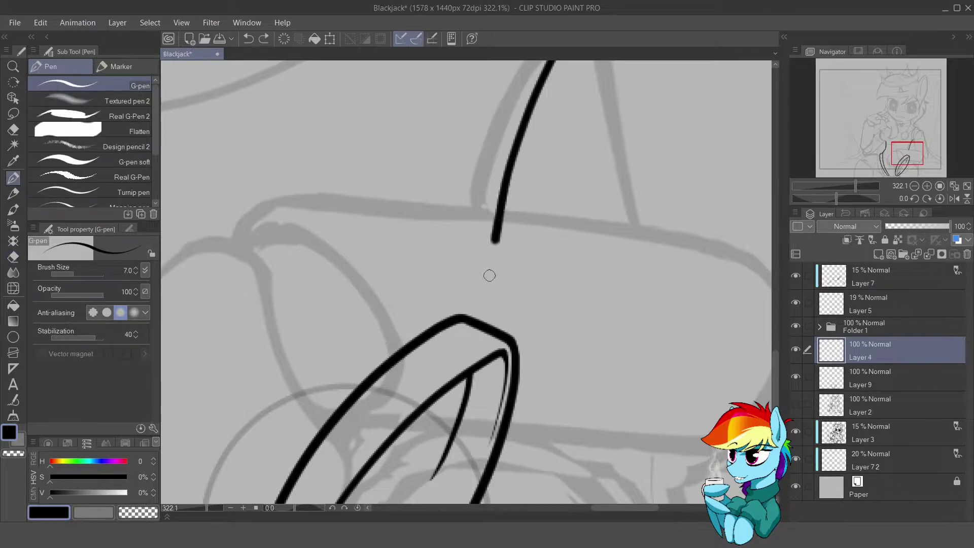
scroll(461, 283, down, 3)
scroll(461, 282, up, 2)
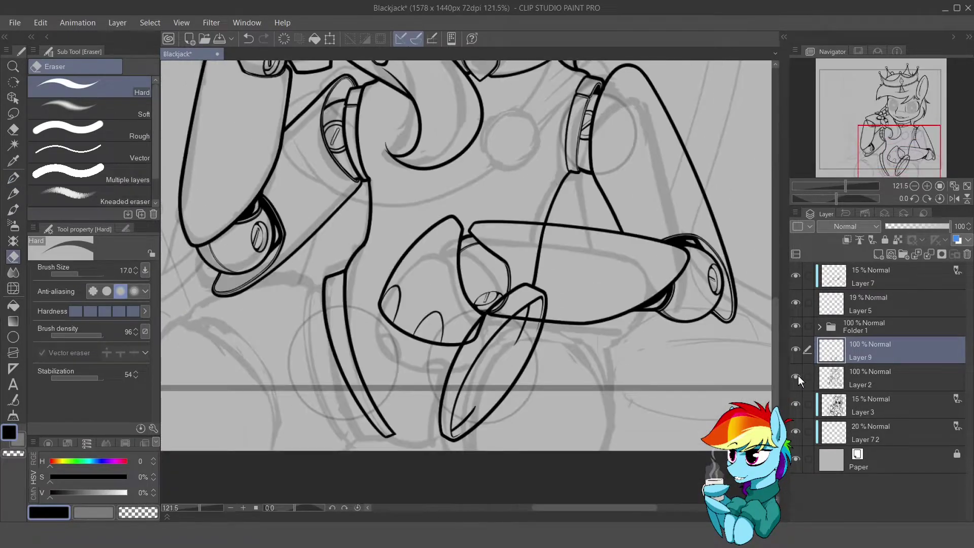
- Erase the oval plate and waist lines hidden behind the right forearm and hoof, and merge Layer 9 into Layer 2
scroll(568, 279, up, 3)
key(bracketright)
key(bracketright)
key(bracketright)
key(bracketright)
key(bracketright)
key(bracketright)
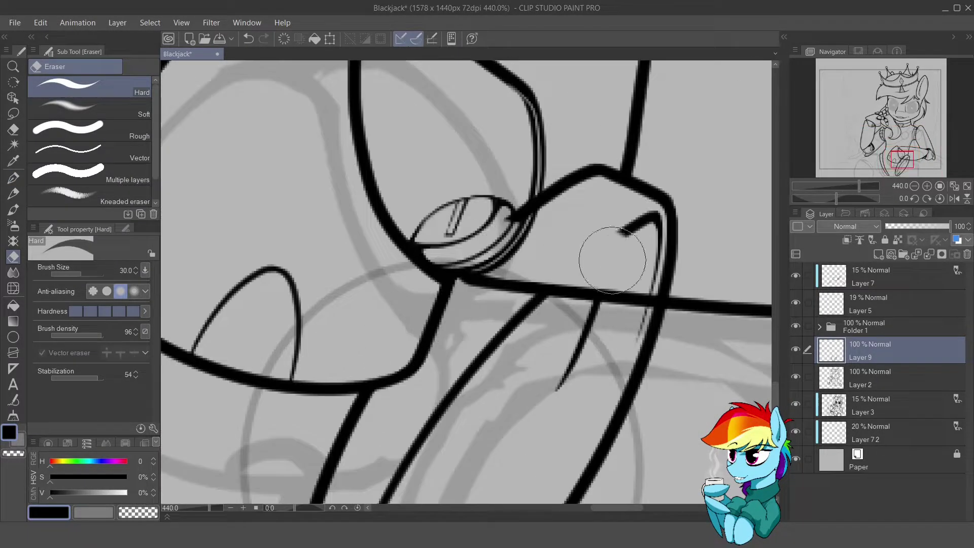
scroll(619, 254, down, 3)
scroll(451, 327, down, 2)
scroll(452, 327, up, 2)
scroll(451, 327, down, 2)
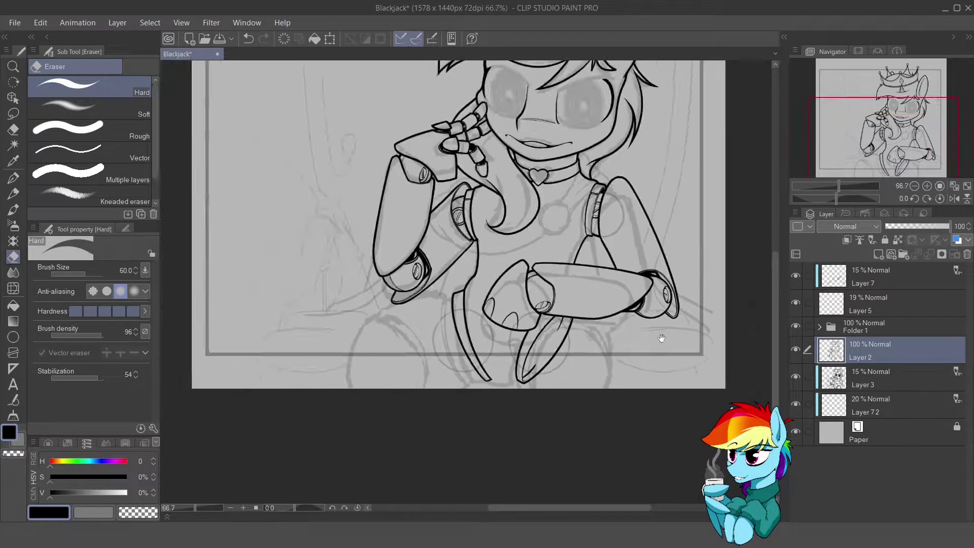
scroll(419, 217, up, 3)
- Ink a rounded curve bulging out from the left strip's upper corner past its lower end on a new Layer 4, with a size 7 G-pen
key(p)
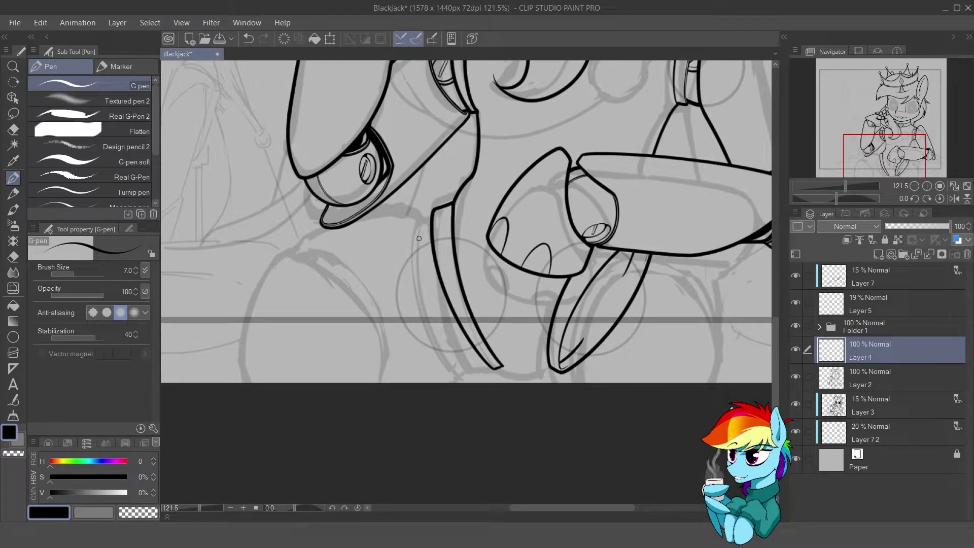
drag(429, 221, 481, 361)
key(ctrl+z)
drag(427, 217, 494, 367)
key(ctrl+z)
mouse_move(434, 217)
mouse_down()
mouse_move(502, 313)
mouse_move(458, 374)
mouse_move(523, 344)
mouse_up()
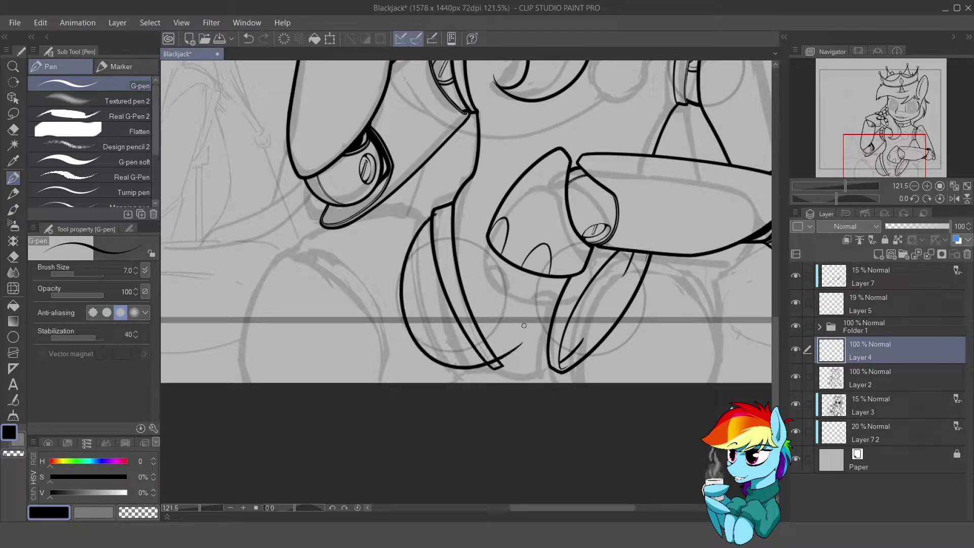
- Ink the right thigh's outer arc down to the canvas edge and a curve along the inside of the oval plate
scroll(517, 231, down, 2)
scroll(539, 218, right, 3)
mouse_move(472, 309)
mouse_down()
mouse_move(542, 192)
mouse_move(471, 319)
mouse_up()
key(ctrl+z)
key(ctrl+z)
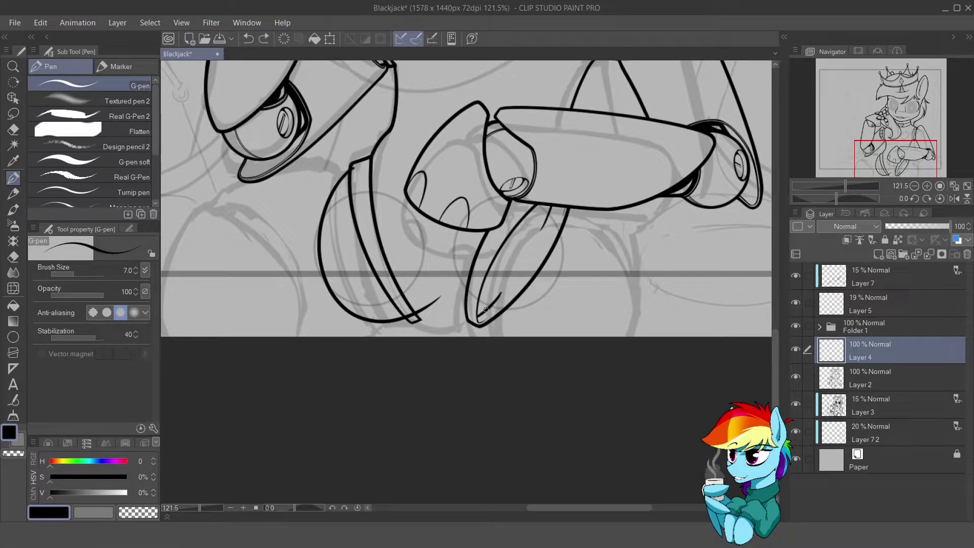
drag(548, 209, 482, 318)
key(ctrl+z)
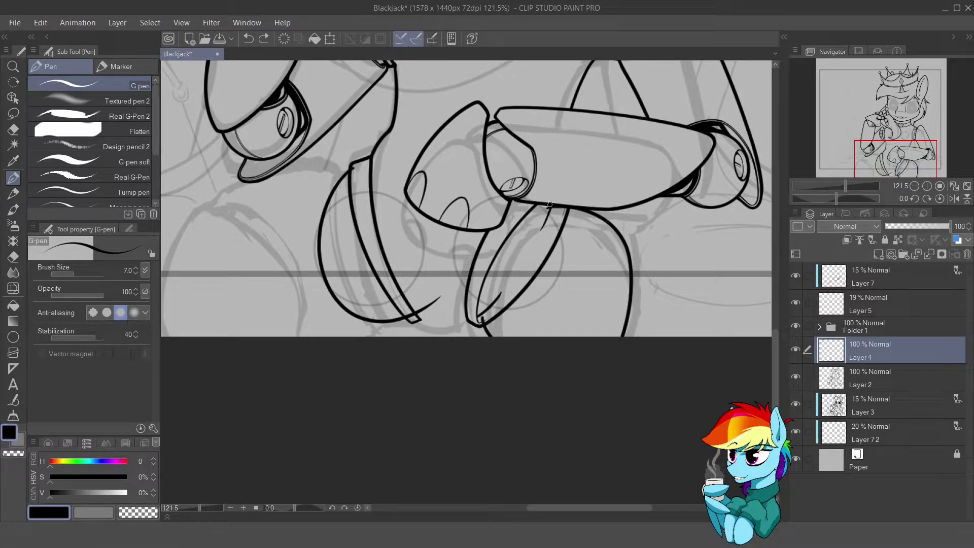
drag(556, 194, 479, 321)
- Thin and redraw the curve inside the oval plate down to its lower tip, alternating eraser and G-pen
key(e)
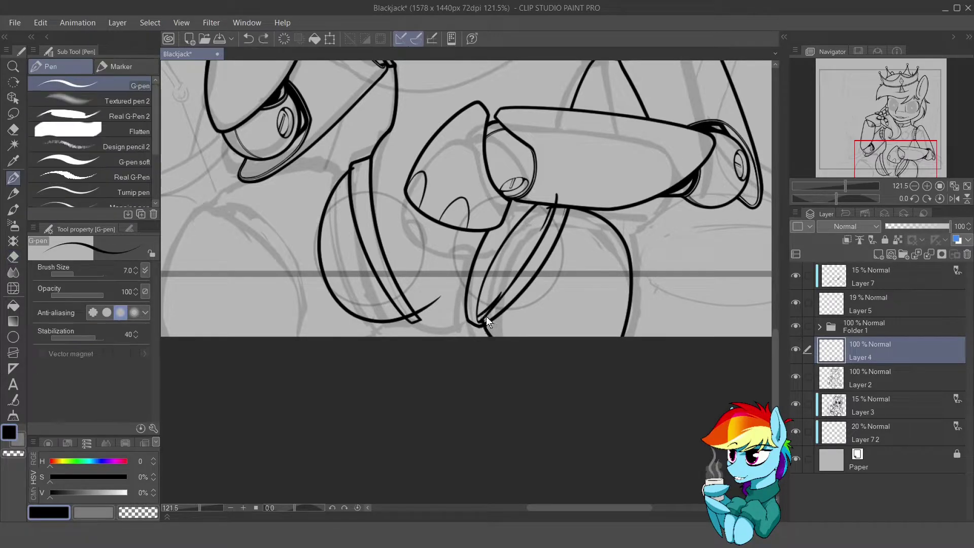
key(p)
key(e)
drag(499, 307, 504, 276)
key(p)
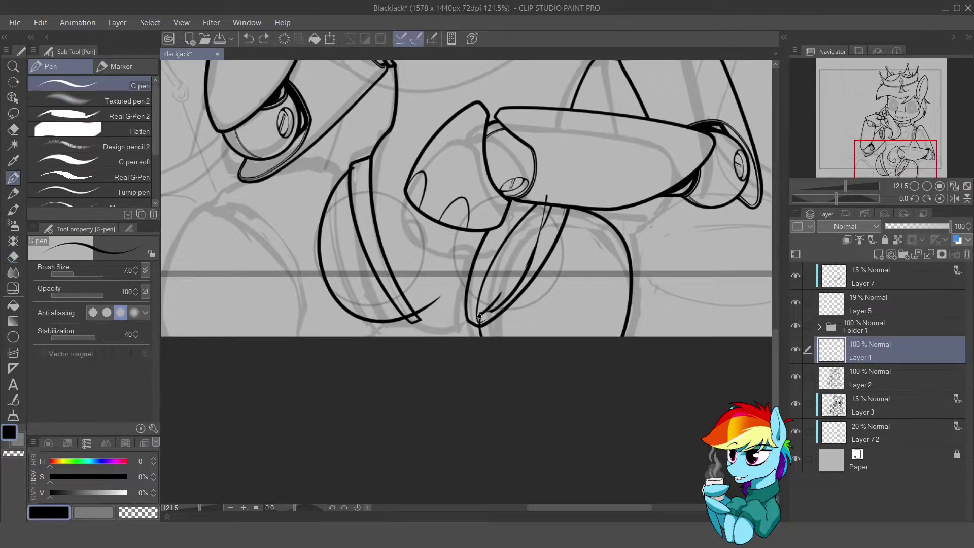
key(e)
key(p)
drag(541, 232, 485, 318)
key(e)
key(p)
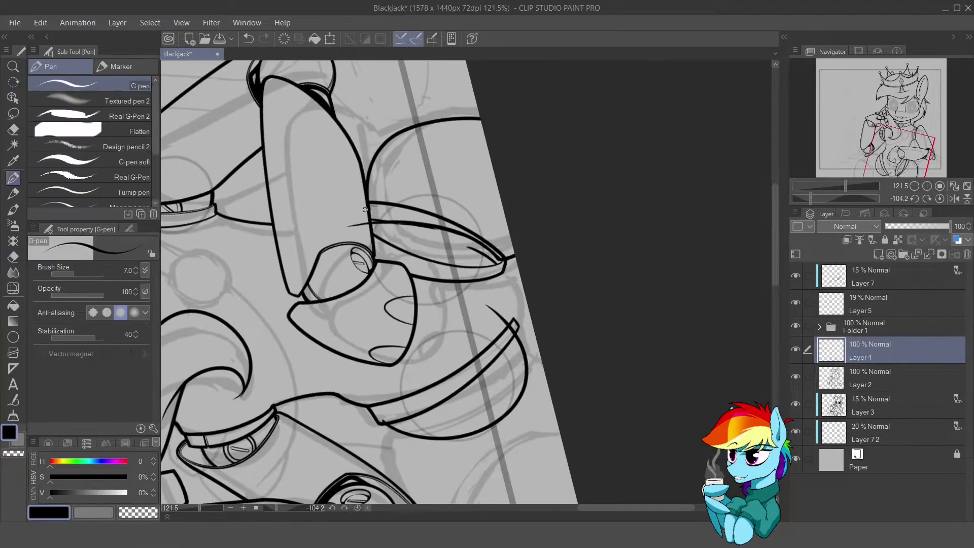
- Clean up the right thigh's upper arc and firm up the curve running through the oval plate
key(e)
key(p)
key(e)
key(p)
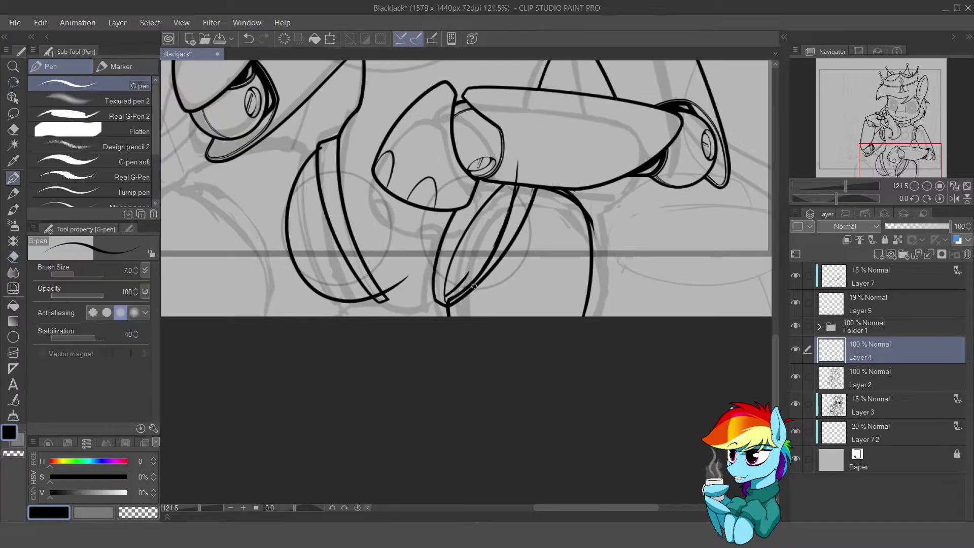
key(e)
key(p)
mouse_move(486, 247)
mouse_down()
mouse_move(449, 303)
mouse_move(513, 282)
mouse_up()
key(e)
key(p)
key(ctrl+z)
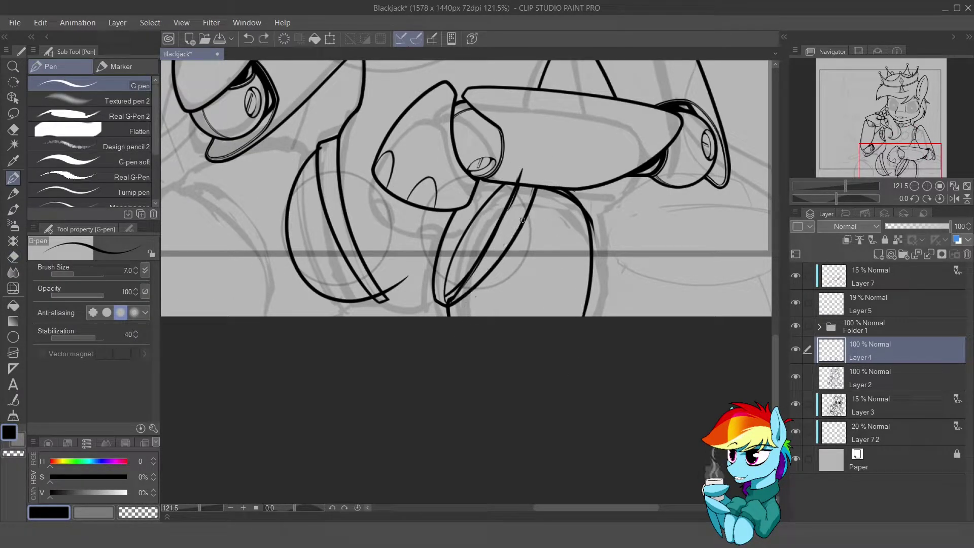
- Ink an inner oval within the right thigh's outer arc and erase its stray edges to leave a thin rim
drag(536, 204, 583, 314)
key(e)
drag(583, 214, 588, 309)
key(p)
drag(545, 203, 581, 314)
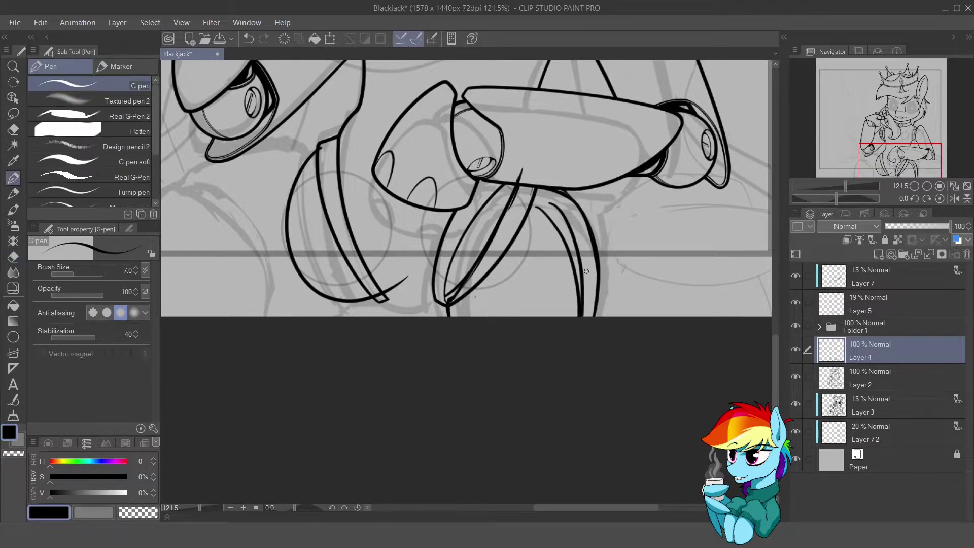
key(ctrl+z)
key(e)
drag(554, 229, 581, 309)
key(p)
key(e)
mouse_move(553, 212)
mouse_down()
mouse_move(465, 293)
mouse_move(507, 204)
mouse_move(492, 307)
mouse_up()
- Erase the plate curve's end overlapping the forearm and fill the oval plate's lower tip with black
key(p)
key(e)
drag(523, 167, 510, 205)
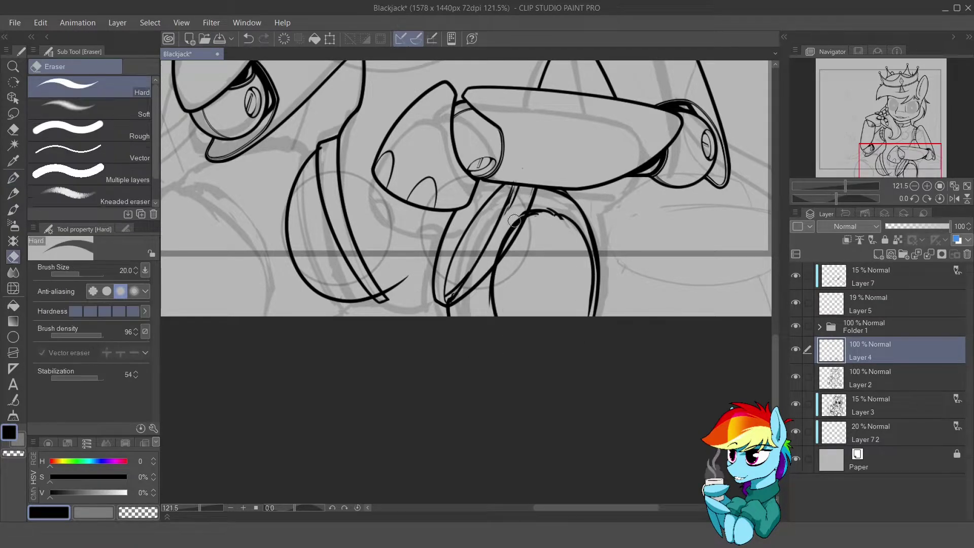
key(p)
mouse_move(446, 302)
mouse_down()
mouse_move(471, 273)
mouse_move(446, 267)
mouse_up()
key(e)
key(p)
key(e)
key(p)
key(e)
- Lower Layer 2's opacity to 37% and make Layer 4 the active layer again
click(863, 377)
drag(947, 226, 908, 226)
key(p)
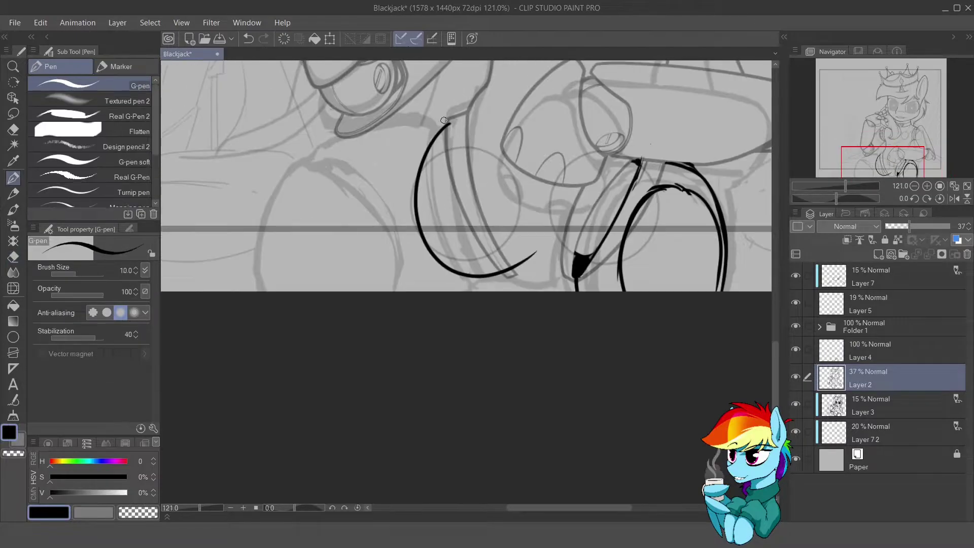
click(868, 351)
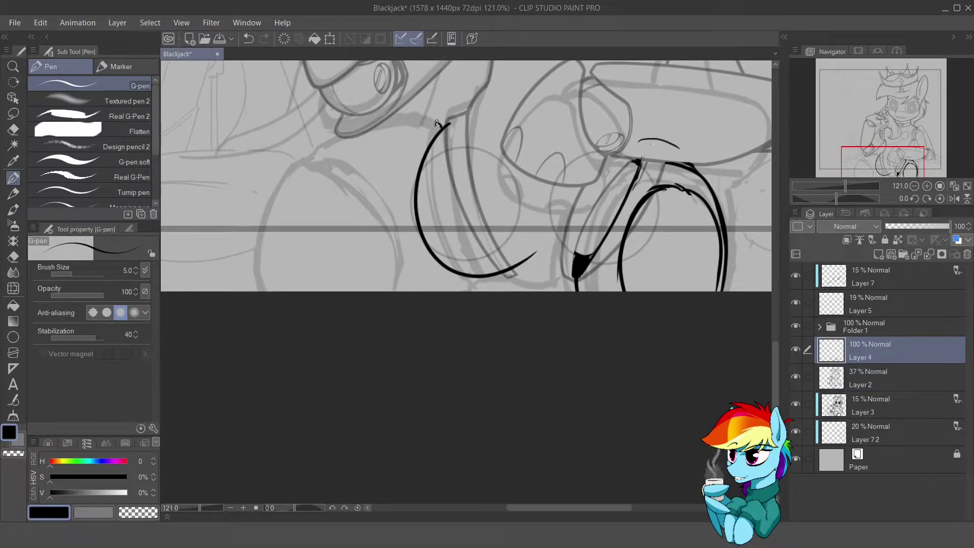
- Ink the left thigh's upper edge from the strip's upper corner out to the knee with a size 5 G-pen
drag(321, 152, 316, 158)
key(e)
key(p)
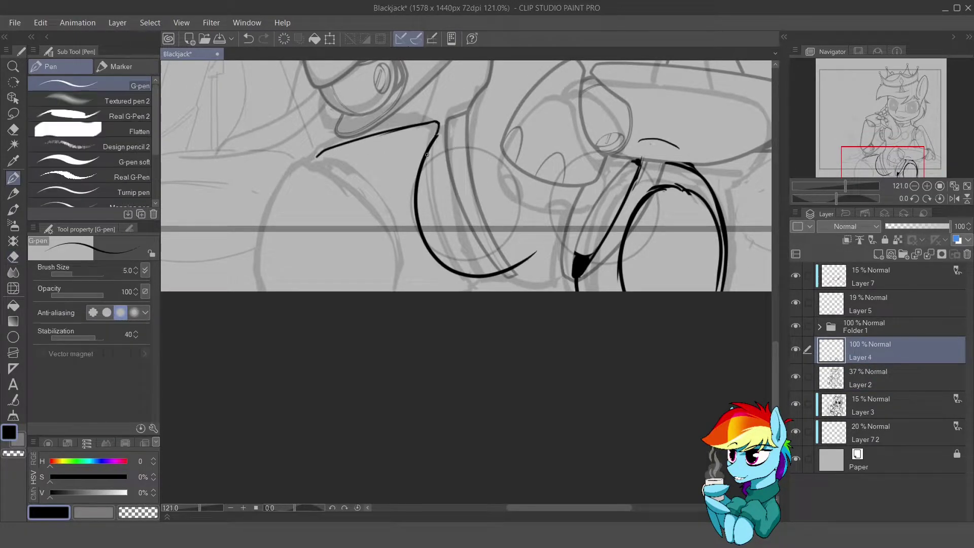
key(ctrl+z)
key(ctrl+z)
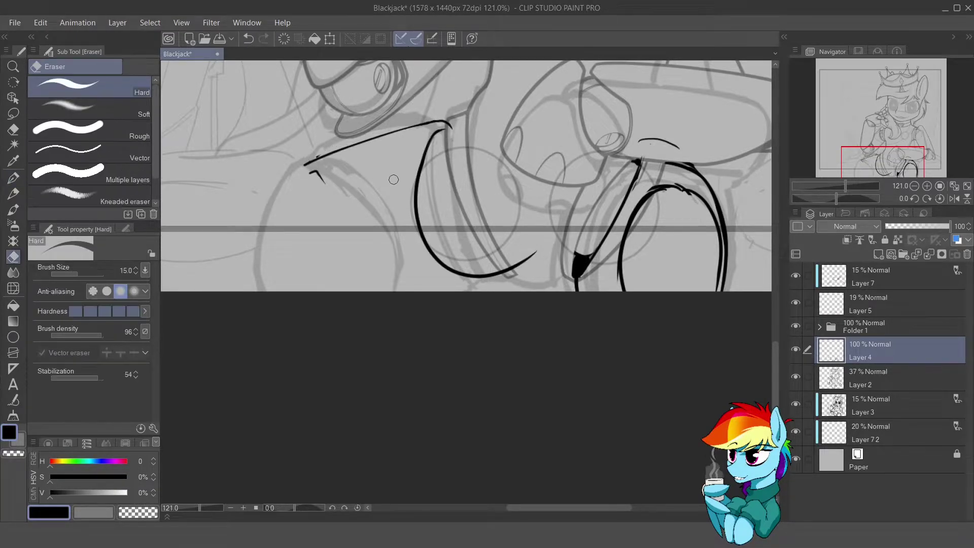
mouse_move(338, 167)
mouse_down()
mouse_move(320, 264)
mouse_move(300, 236)
mouse_move(294, 250)
mouse_move(411, 356)
mouse_move(635, 236)
mouse_up()
key(ctrl+z)
key(ctrl+z)
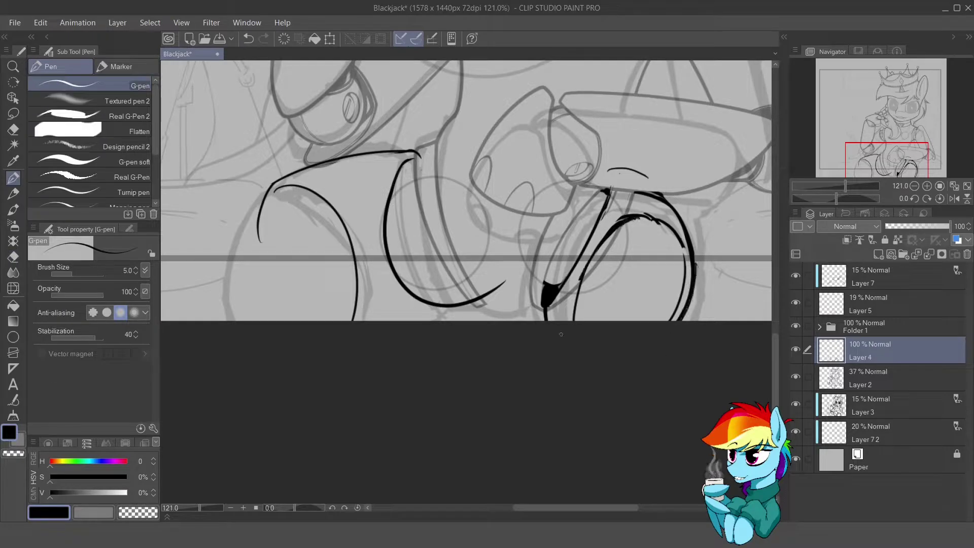
- Redraw the right thigh's inner oval edge and complete the outer side of the left knee's oval
drag(560, 334, 640, 217)
key(e)
key(p)
scroll(282, 192, up, 1)
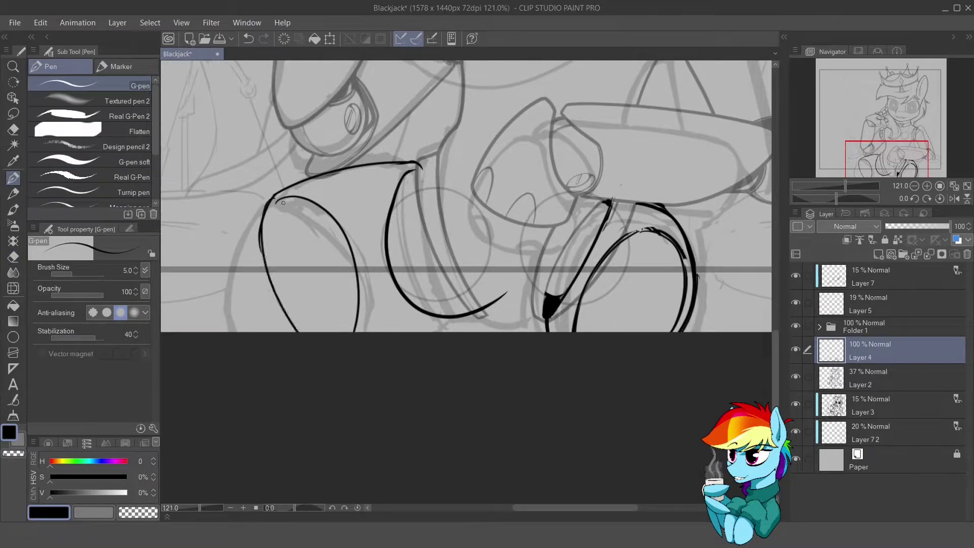
- Refine the left knee oval's inner side and ink the left thigh's lower edge along the canvas bottom
key(e)
drag(358, 244, 358, 330)
key(p)
mouse_move(374, 288)
mouse_down()
mouse_move(456, 254)
mouse_move(426, 344)
mouse_up()
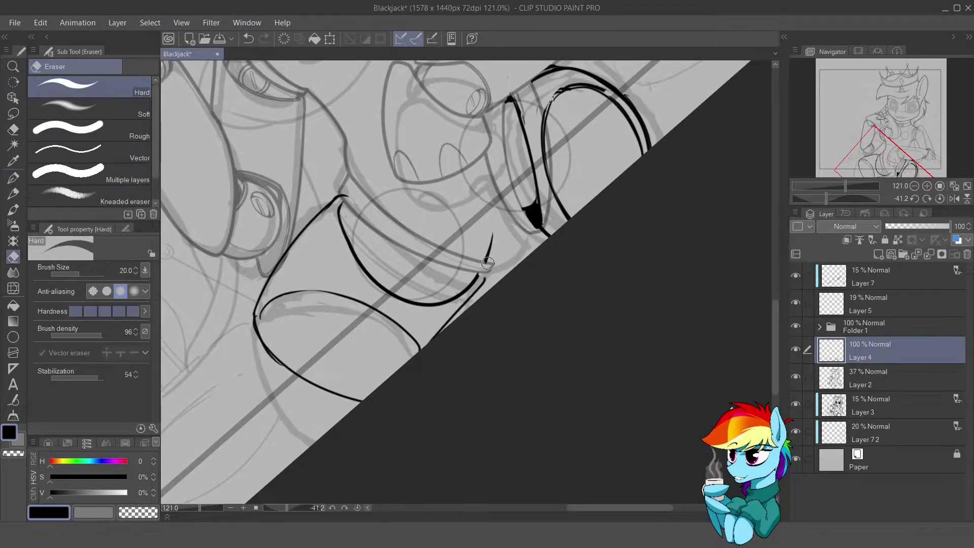
- Trim the overshooting end of the left thigh's rounded curve and join it to the thigh's lower edge
key(e)
key(p)
drag(479, 263, 482, 282)
key(ctrl+z)
key(e)
key(ctrl+@)
key(p)
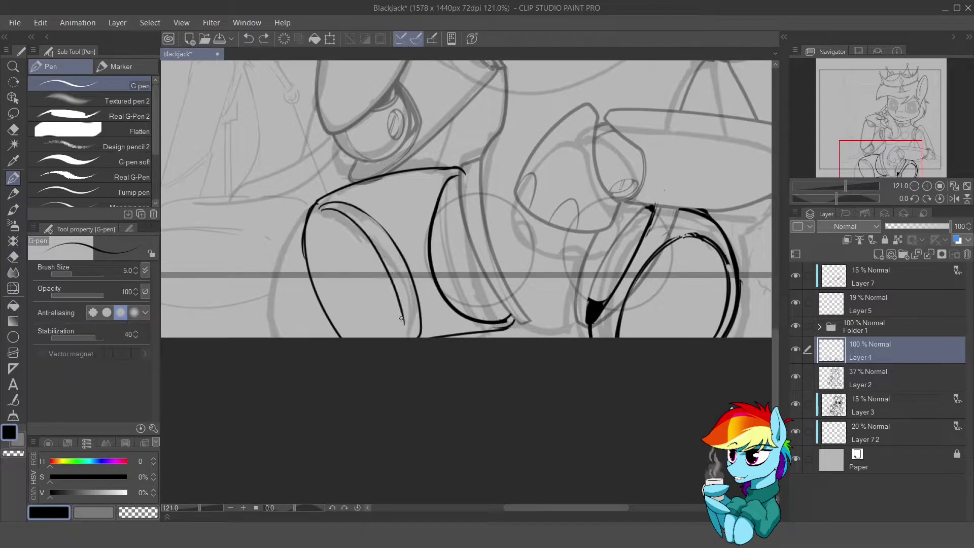
- Add an inner rim line along the left knee's oval and clean its ends with the eraser
key(e)
key(p)
drag(392, 235, 412, 283)
key(e)
key(p)
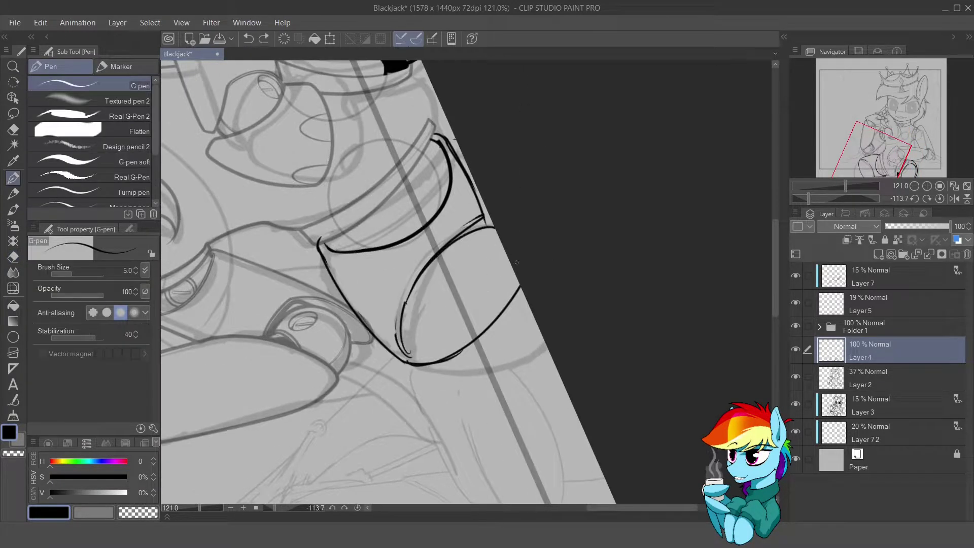
key(e)
key(p)
key(e)
key(p)
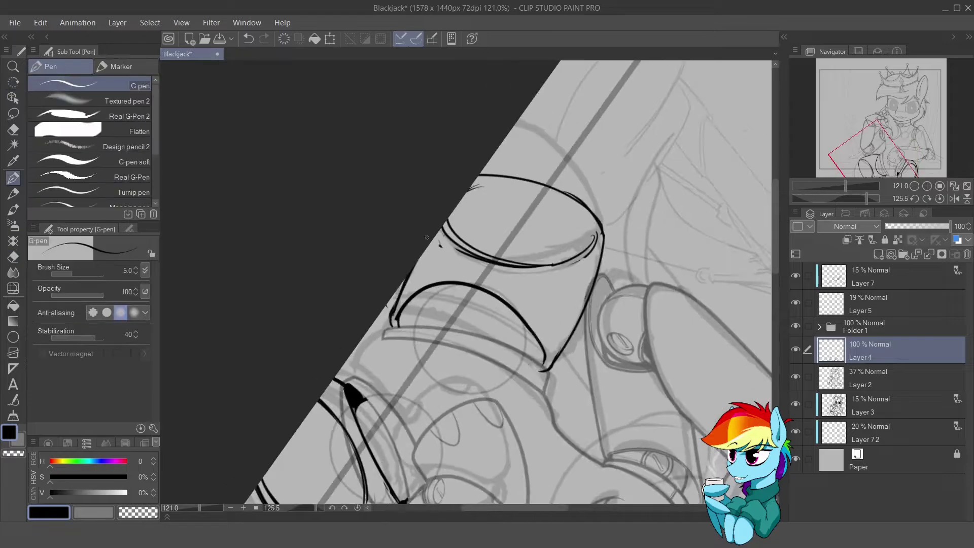
- Duplicate Layer 5's guide circle onto both knees, merge the copies into Layer 5 and set it to 100% opacity
key(ctrl+@)
ctrl+shift+click(437, 327)
key(m)
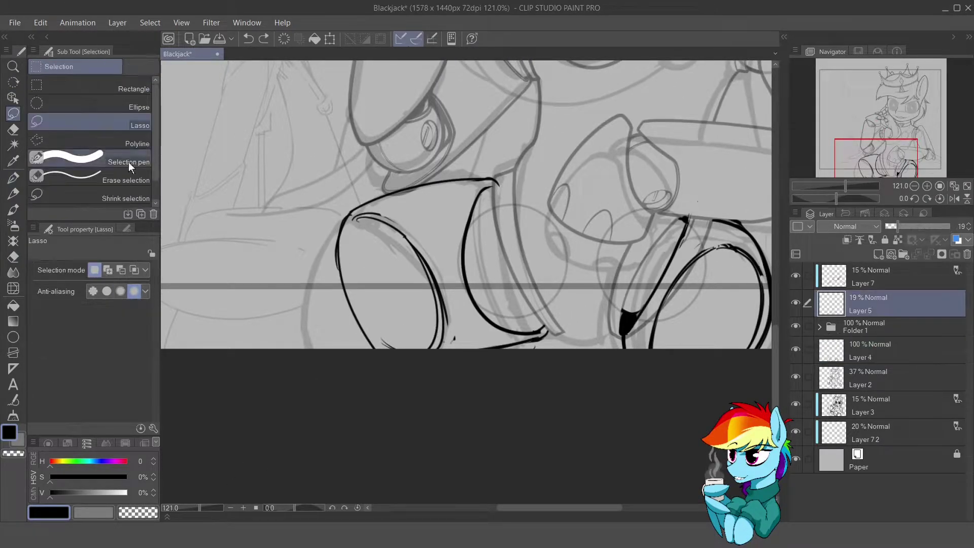
key(ctrl+c)
key(ctrl+v)
key(ctrl+t)
key(ctrl+v)
key(ctrl+minus)
key(ctrl+t)
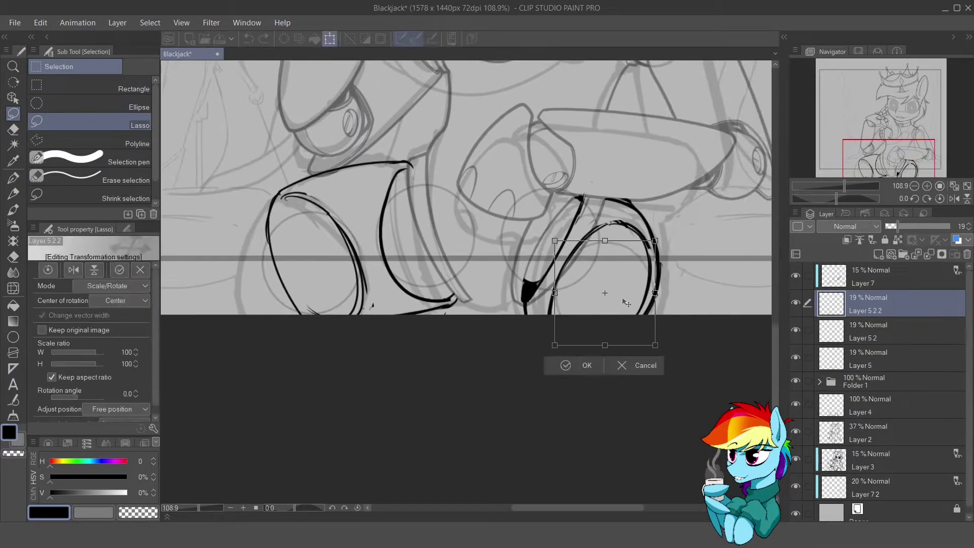
key(Return)
key(ctrl+e)
key(ctrl+e)
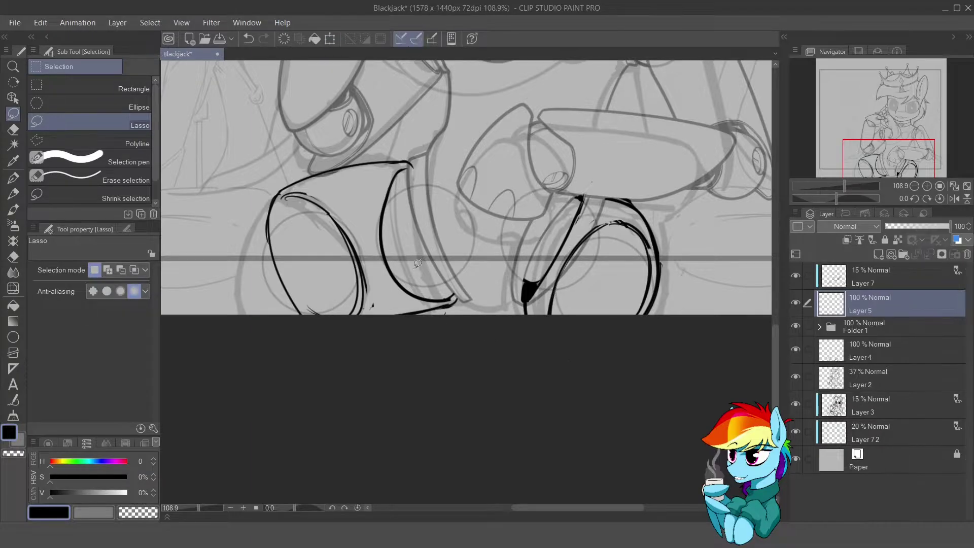
- Redraw the left thigh's knee end on Layer 4 as a pointed tip with an arc over the guide circle, erasing the old outline
key(p)
key(ctrl+plus)
key(ctrl+z)
drag(249, 257, 251, 241)
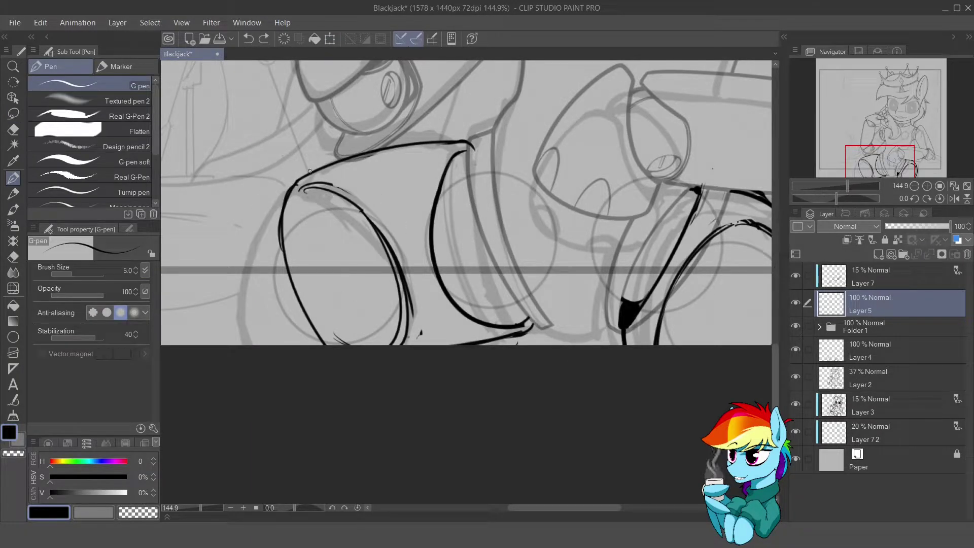
ctrl+shift+click(279, 205)
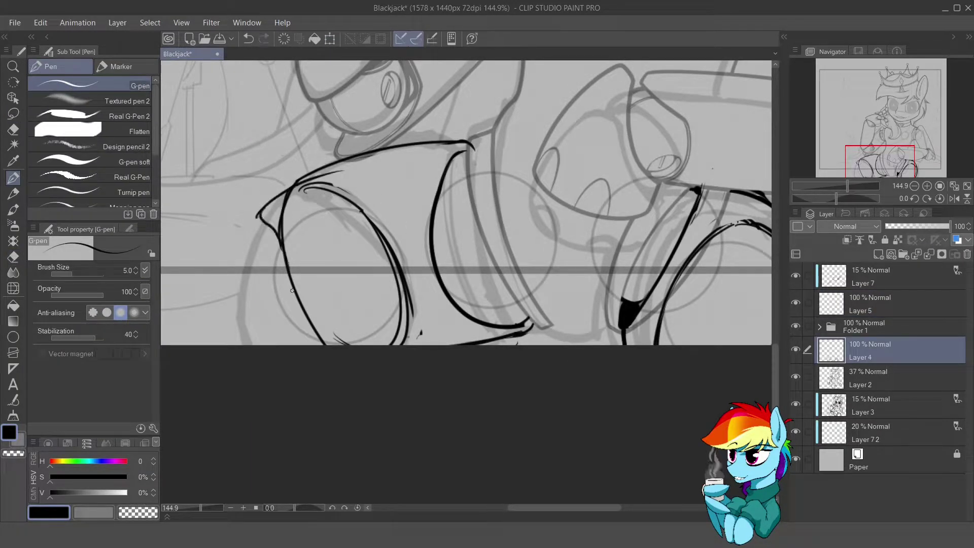
key(e)
mouse_move(289, 197)
mouse_down()
mouse_move(350, 169)
mouse_move(337, 259)
mouse_move(341, 326)
mouse_up()
key(r)
key(ctrl+at)
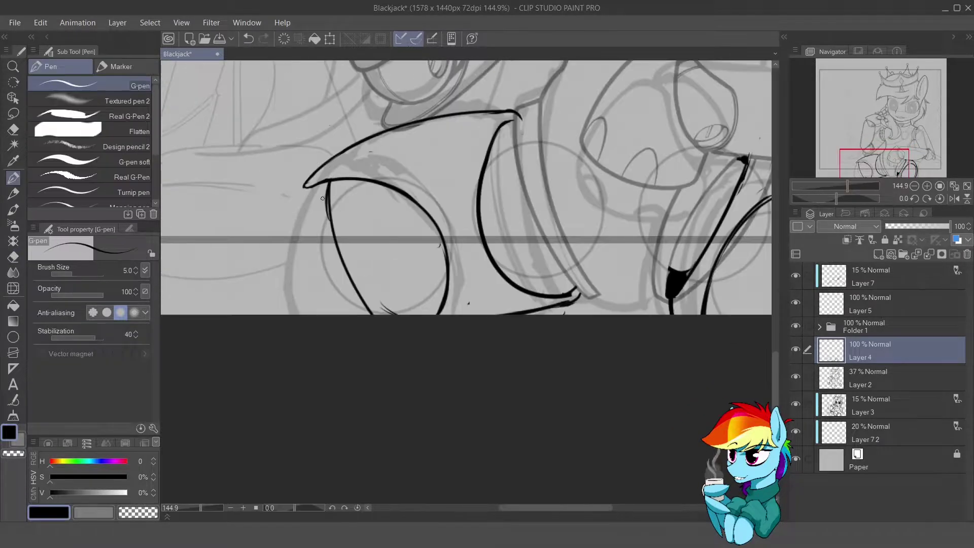
- Draw a curved inner rim line on the left knee and reshape the thigh's pointed tip with a small notch
drag(300, 217, 414, 315)
drag(299, 215, 423, 290)
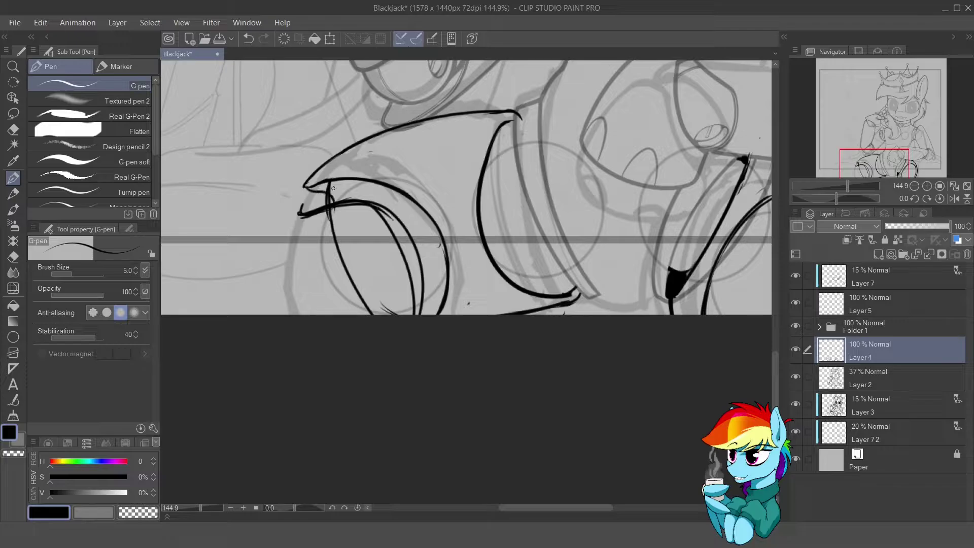
key(r)
drag(354, 191, 324, 243)
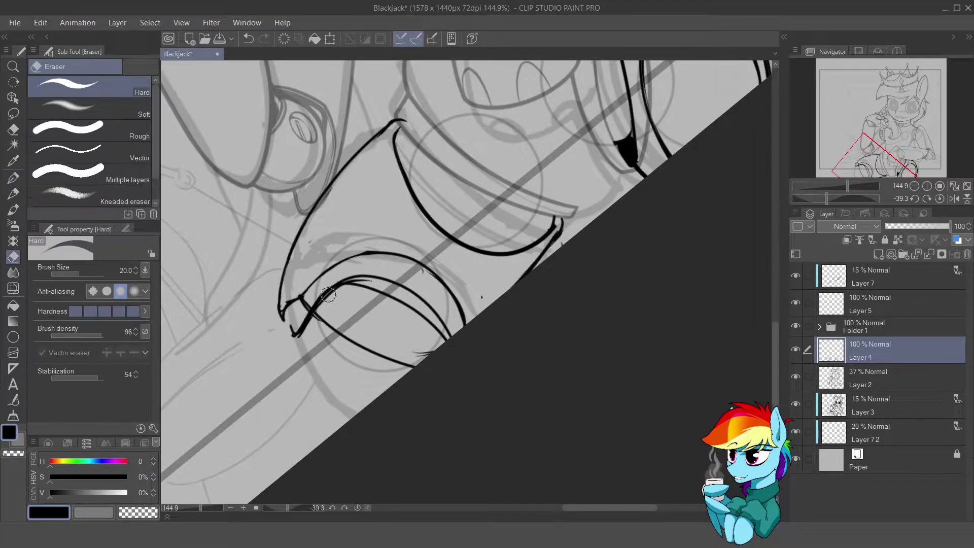
key(ctrl+at)
drag(315, 189, 307, 179)
key(e)
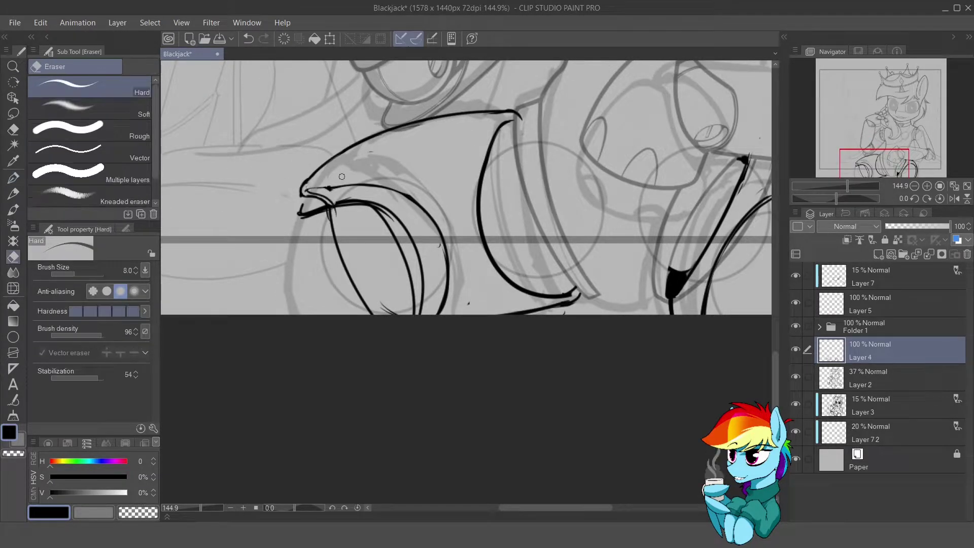
- Redraw the left knee's outline with a curled upper end and a curved outer side, replacing the old oval lines
key(p)
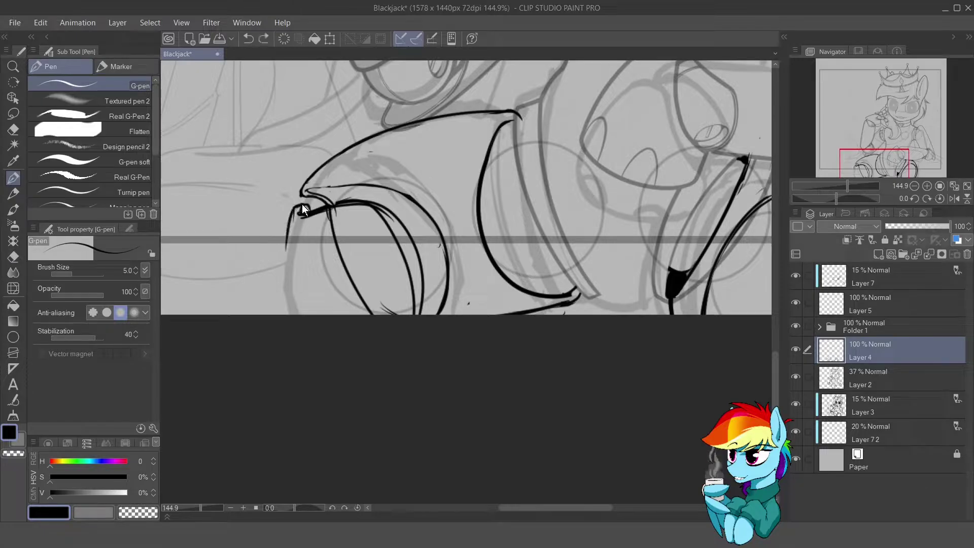
key(e)
key(r)
mouse_move(313, 232)
mouse_down()
mouse_move(407, 282)
mouse_move(407, 244)
mouse_move(355, 335)
mouse_move(330, 355)
mouse_move(432, 406)
mouse_up()
key(ctrl+at)
key(r)
key(p)
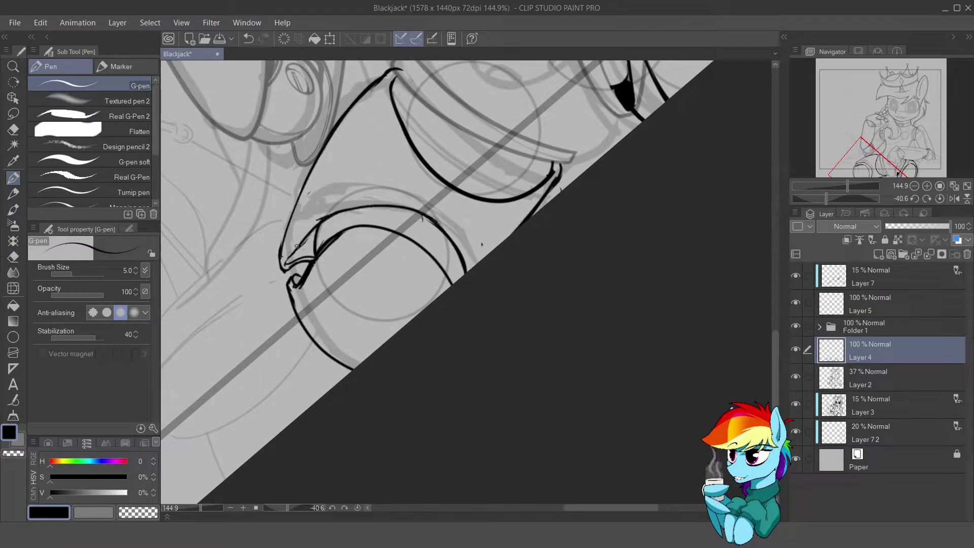
- Clean the left knee's rim lines and add a short lower curve and a small oval inside the rim
key(e)
key(ctrl+at)
drag(399, 169, 399, 138)
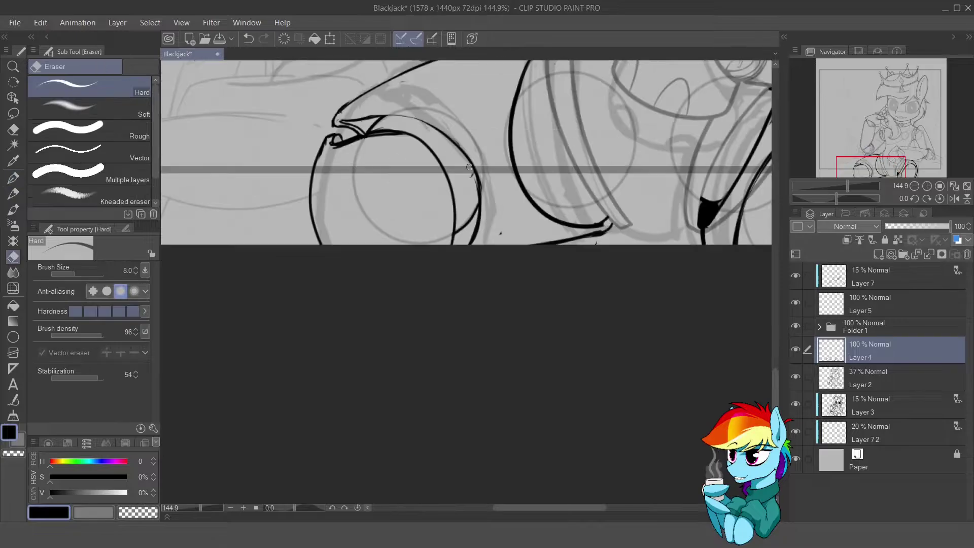
key(p)
drag(465, 155, 463, 164)
key(e)
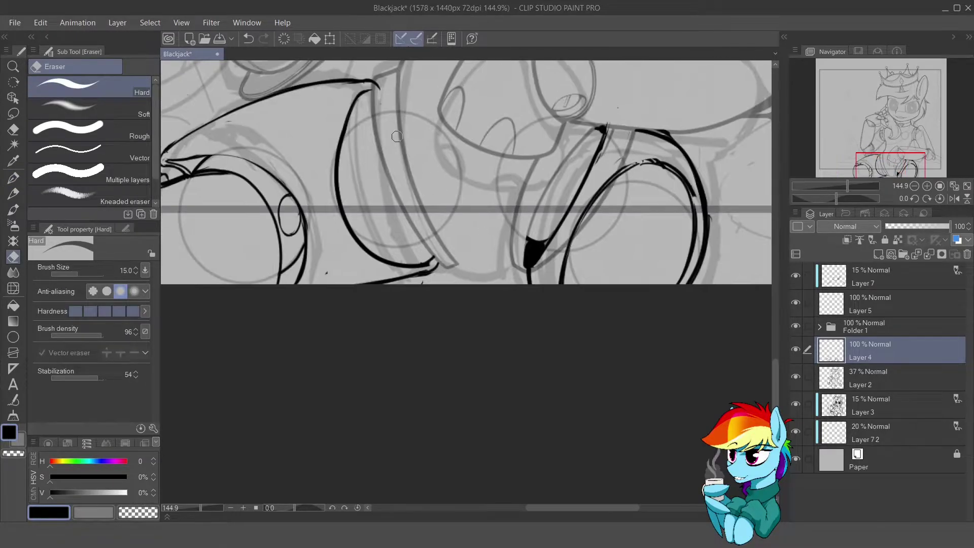
- Draw a small oval, a lower cross curve and short connecting lines on the left thigh's round hip joint
key(p)
key(ctrl+z)
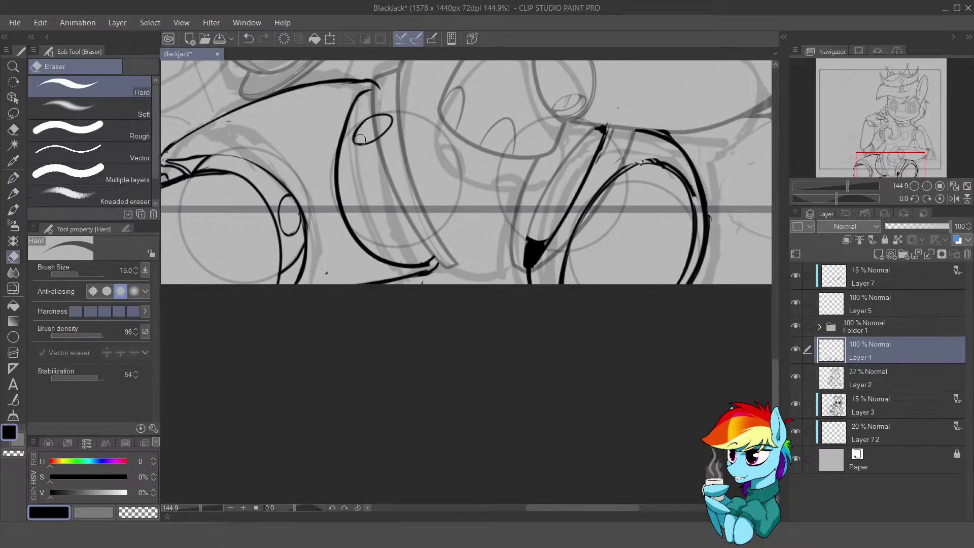
drag(365, 138, 356, 130)
drag(339, 211, 477, 185)
mouse_move(279, 134)
mouse_down()
mouse_move(269, 156)
mouse_move(296, 274)
mouse_move(563, 291)
mouse_move(306, 144)
mouse_up()
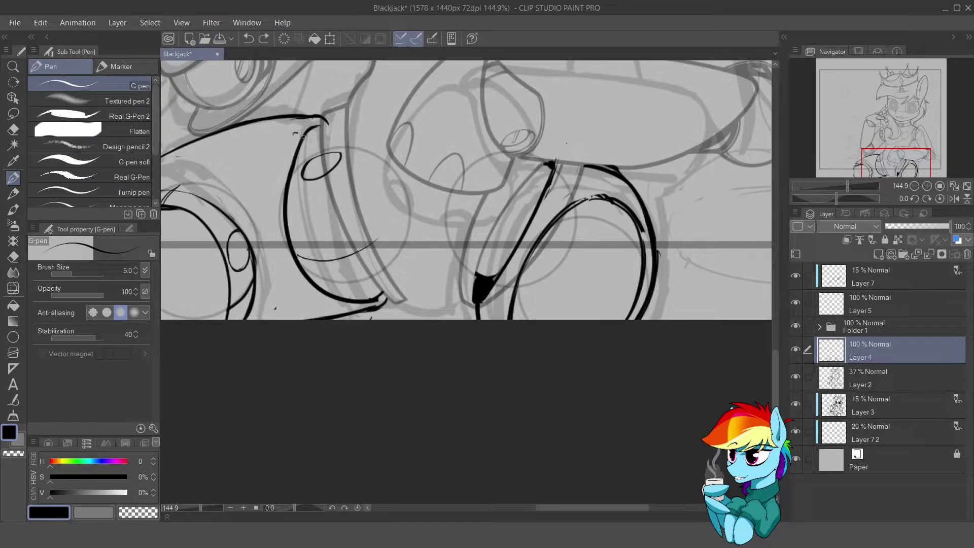
drag(307, 156, 421, 141)
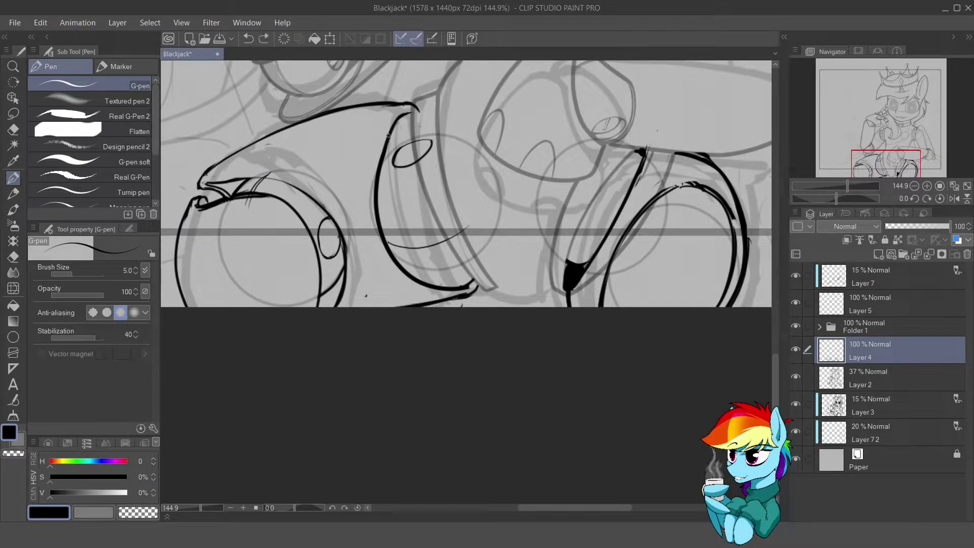
drag(441, 271, 463, 264)
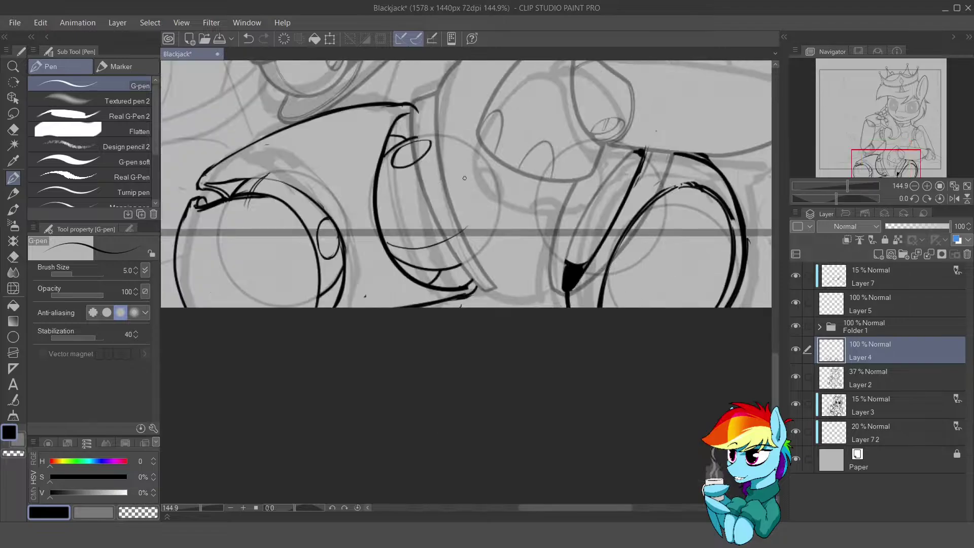
key(e)
- Redraw the top of the right knee as a peaked double rim following the guide circle, erasing the old arc
scroll(613, 352, down, 3)
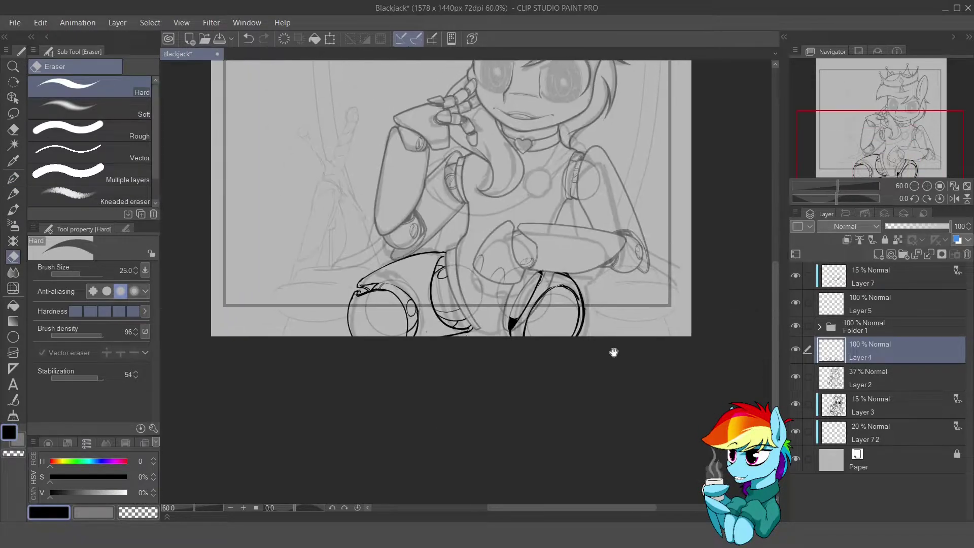
scroll(556, 277, up, 4)
key(p)
mouse_move(556, 277)
mouse_down()
mouse_move(533, 261)
mouse_move(568, 289)
mouse_move(545, 282)
mouse_up()
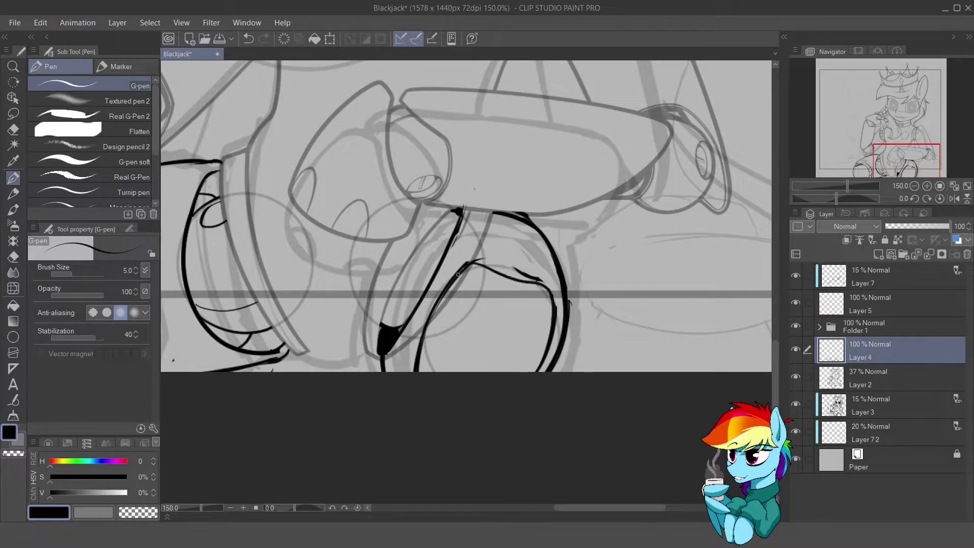
mouse_move(490, 265)
mouse_down()
mouse_move(456, 290)
mouse_move(424, 372)
mouse_up()
key(e)
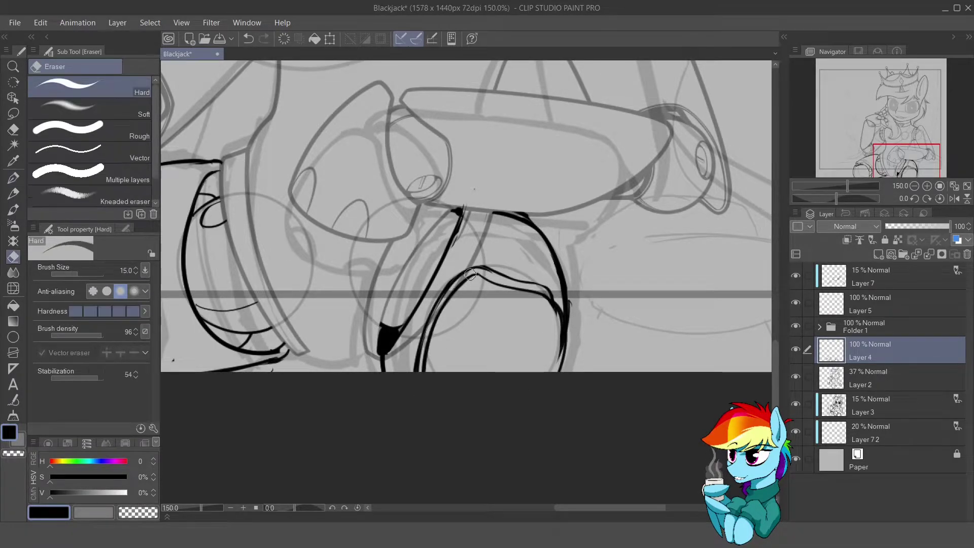
mouse_move(486, 325)
mouse_down()
mouse_move(446, 218)
mouse_move(427, 197)
mouse_up()
key(p)
key(ctrl+@)
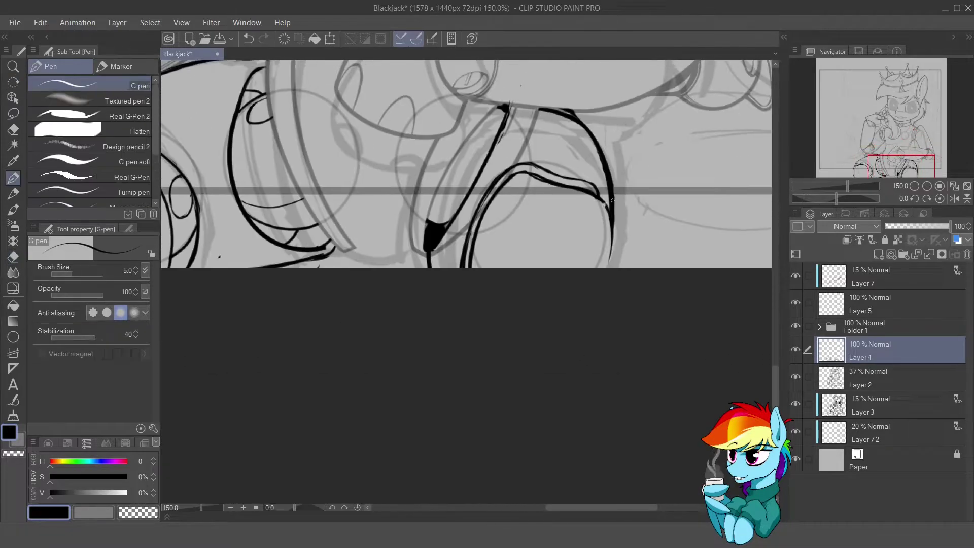
- Refine the right knee's rim lines and outer edge by alternating pen touch-ups with erasing the stray ends
key(e)
key(p)
key(e)
key(p)
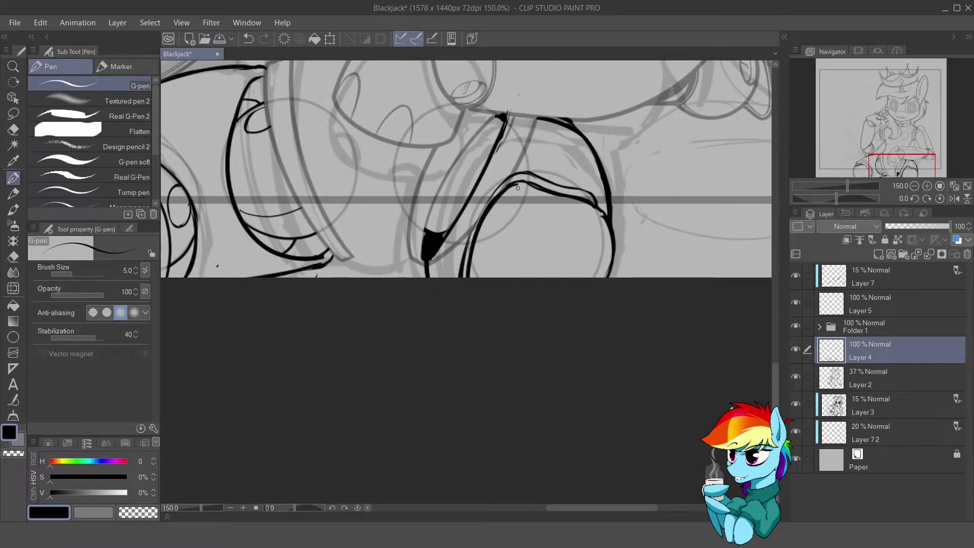
key(e)
key(p)
key(e)
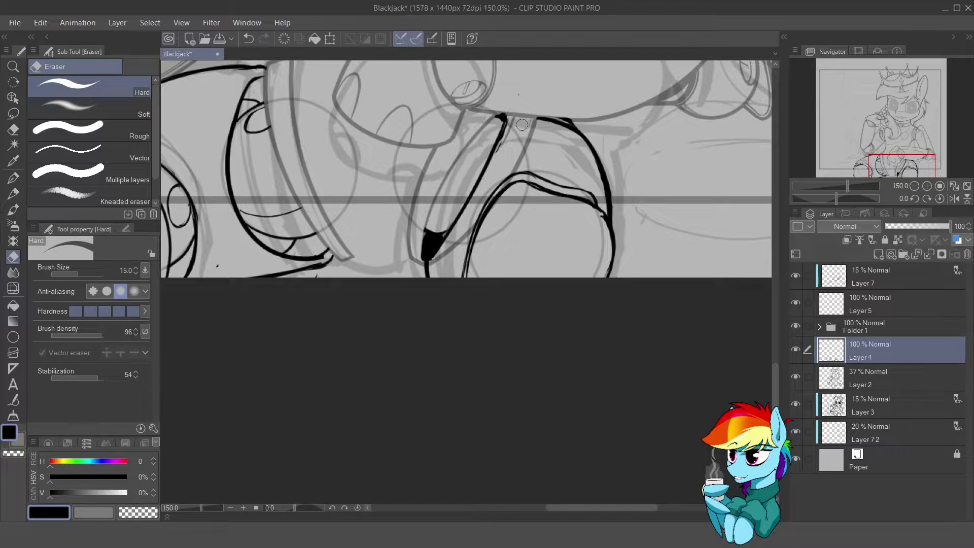
- Add a small oval and a lower cross line to the right thigh's hip joint, trimming the overlap
key(p)
key(e)
mouse_move(581, 181)
mouse_down()
mouse_move(538, 173)
mouse_move(567, 168)
mouse_up()
key(p)
key(e)
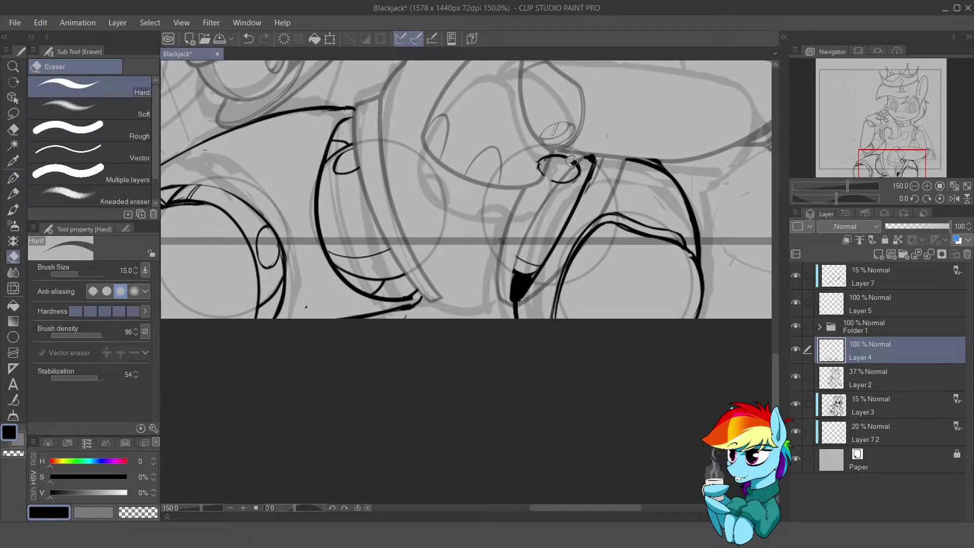
- Fade Layer 4 to 20% opacity and create a new layer above it for the final inking
scroll(551, 164, down, 2)
drag(948, 226, 895, 226)
key(ctrl+shift+n)
- Ink the left thigh's upper edge, pointed knee tip and long outer arc over the knee with a size 7 G-pen
scroll(254, 243, up, 4)
key(p)
mouse_move(247, 241)
mouse_down()
mouse_move(607, 108)
mouse_move(380, 232)
mouse_move(257, 337)
mouse_up()
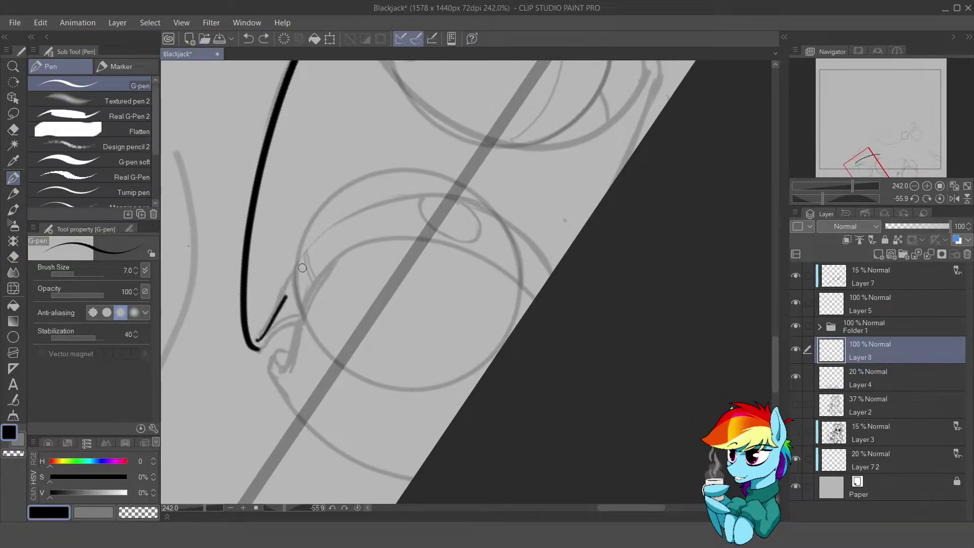
drag(303, 267, 552, 299)
key(ctrl+at)
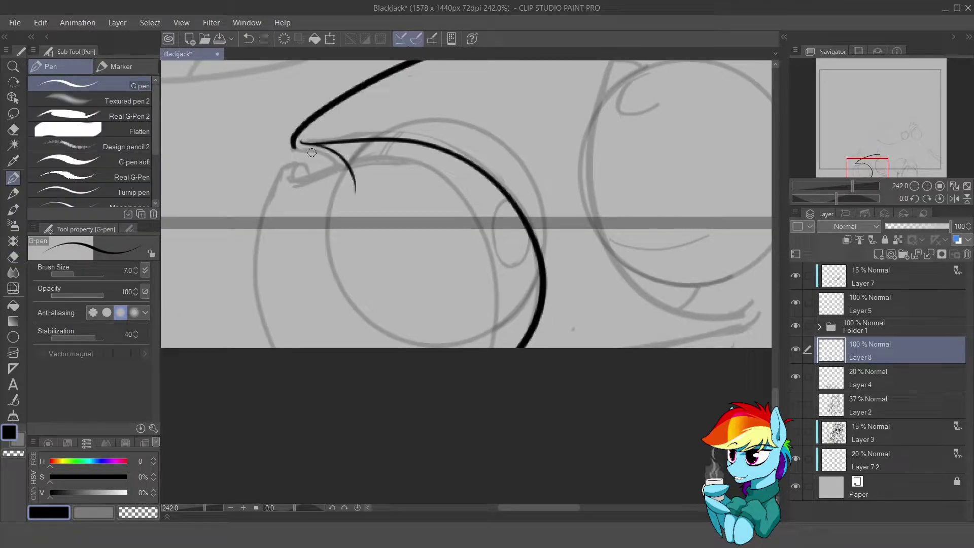
scroll(349, 134, up, 3)
drag(325, 213, 396, 205)
- Trim the strokes under the left thigh's tip and ink the start of the knee's curled upper end
key(r)
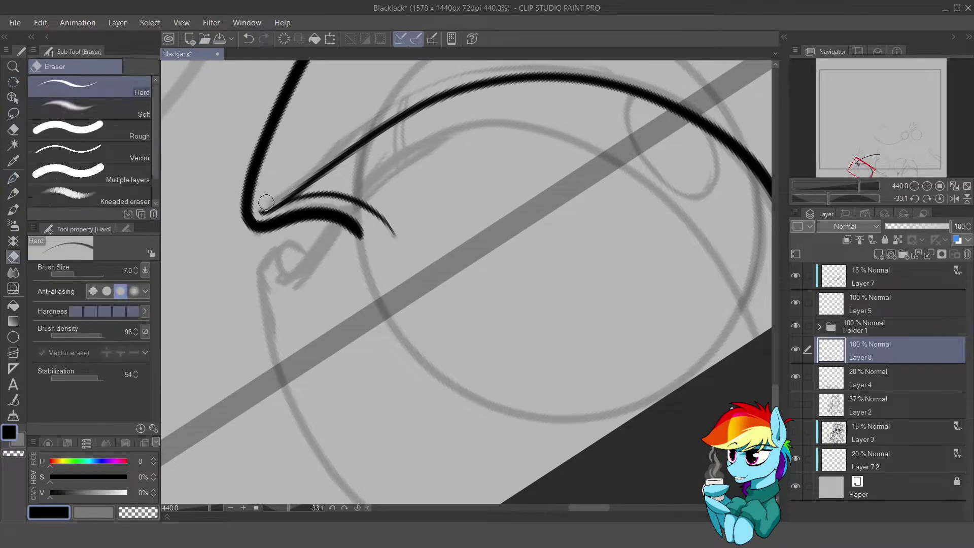
key(ctrl+at)
drag(432, 166, 391, 186)
key(e)
drag(355, 223, 323, 259)
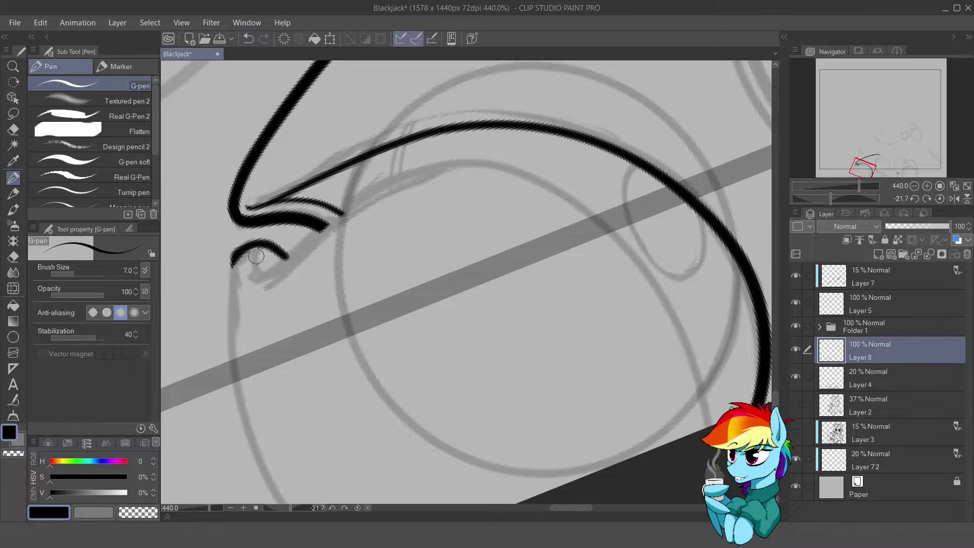
- Ink the left knee's curled lip, the inner rim arc down to the canvas edge and the outer side
drag(267, 273, 543, 177)
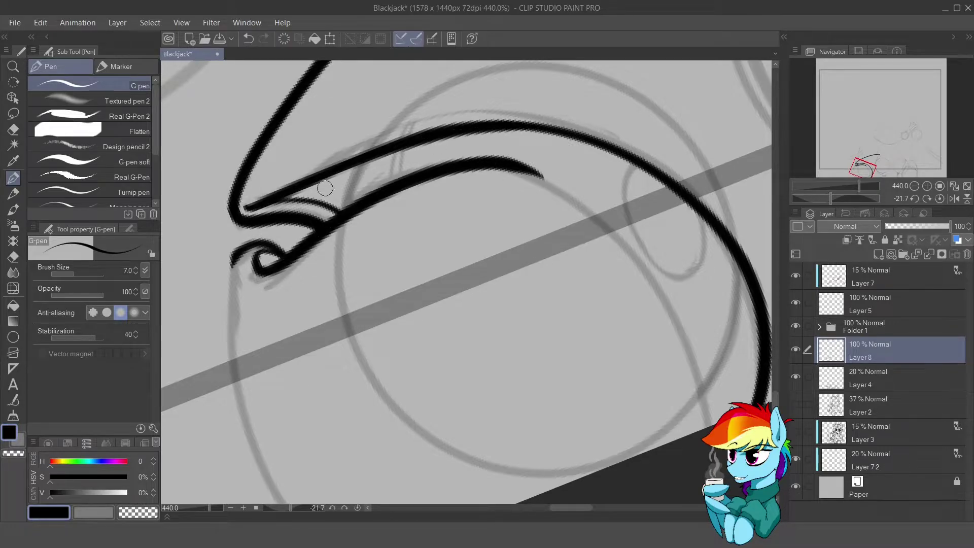
drag(553, 120, 238, 208)
drag(335, 163, 396, 170)
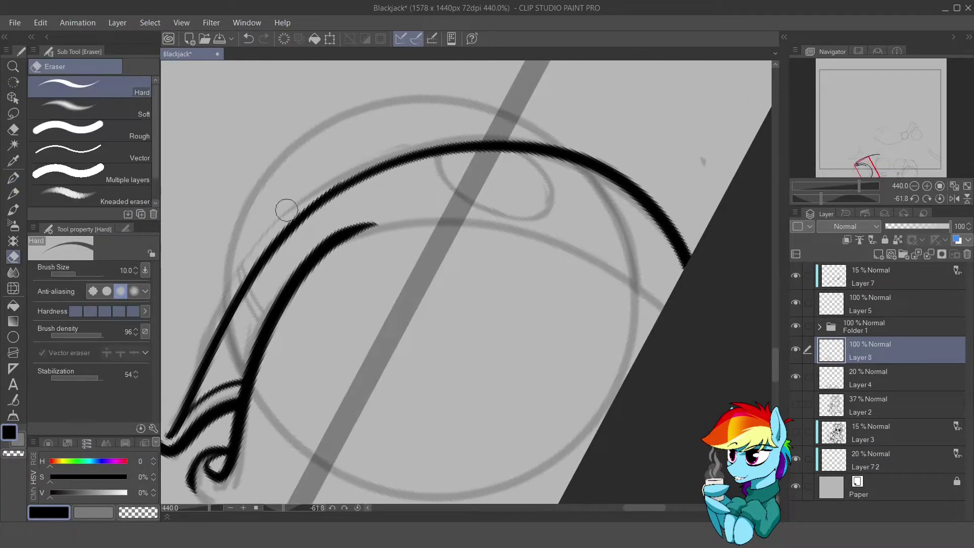
mouse_move(284, 238)
mouse_down()
mouse_move(301, 257)
mouse_move(620, 129)
mouse_up()
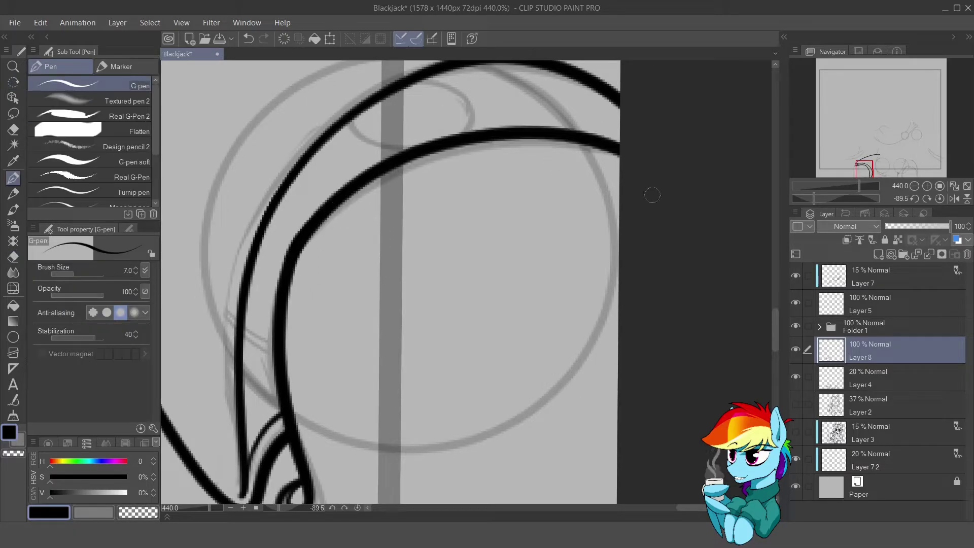
double_click(339, 206)
- Ink a thin double divider across the left knee's rim and fill the rim's tip wedge and lower end black
drag(338, 206, 427, 152)
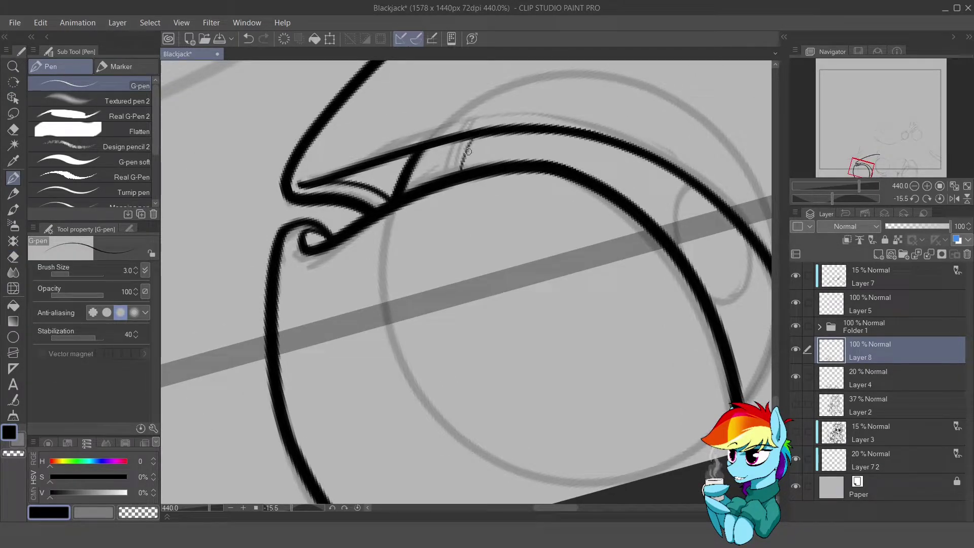
mouse_move(467, 139)
mouse_down()
mouse_move(543, 185)
mouse_move(341, 259)
mouse_up()
key(bracketright)
key(bracketright)
mouse_move(457, 189)
mouse_down()
mouse_move(249, 328)
mouse_move(428, 269)
mouse_move(383, 87)
mouse_move(495, 174)
mouse_move(335, 196)
mouse_move(390, 190)
mouse_up()
key(bracketright)
key(e)
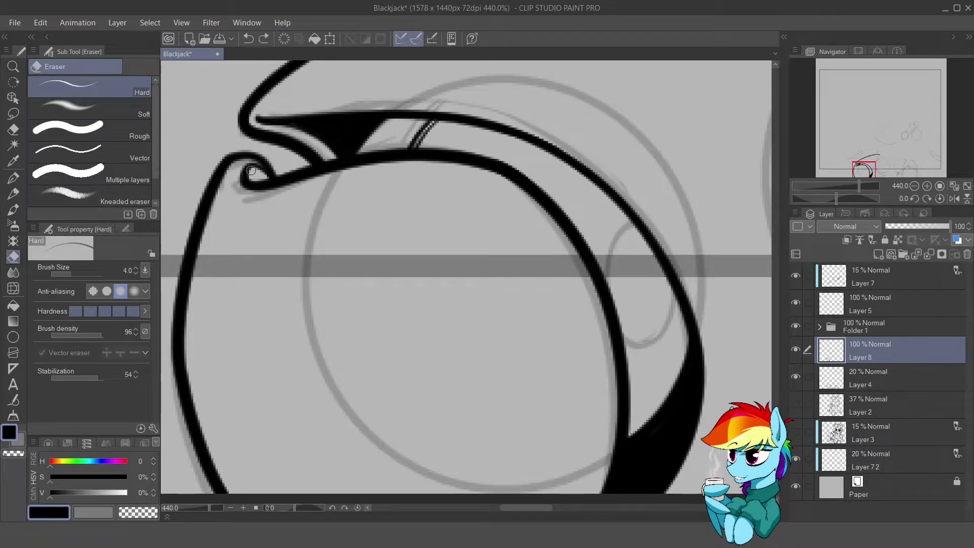
- Carve a thin highlight along the left knee's inner rim line with the hard eraser at size 3
drag(282, 181, 368, 197)
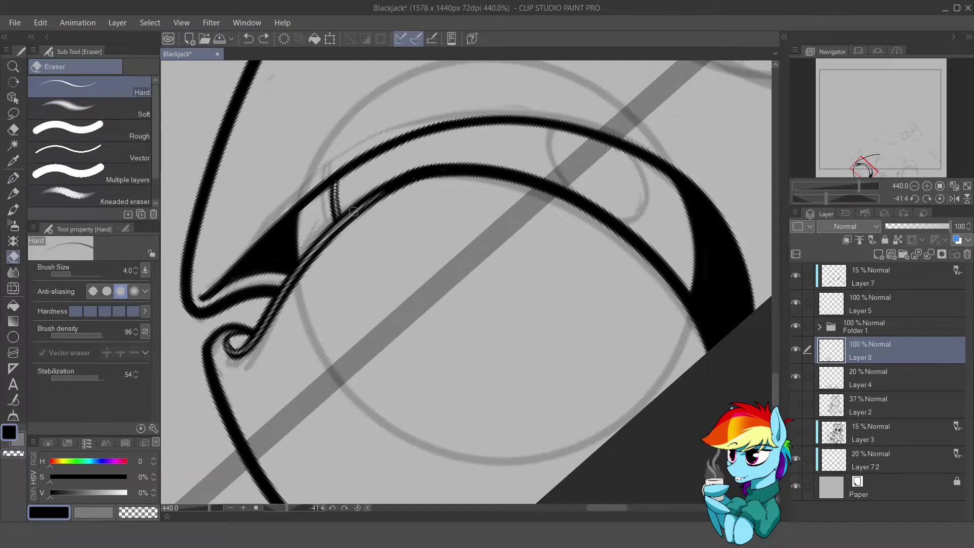
key(ctrl+z)
key(p)
key(bracketleft)
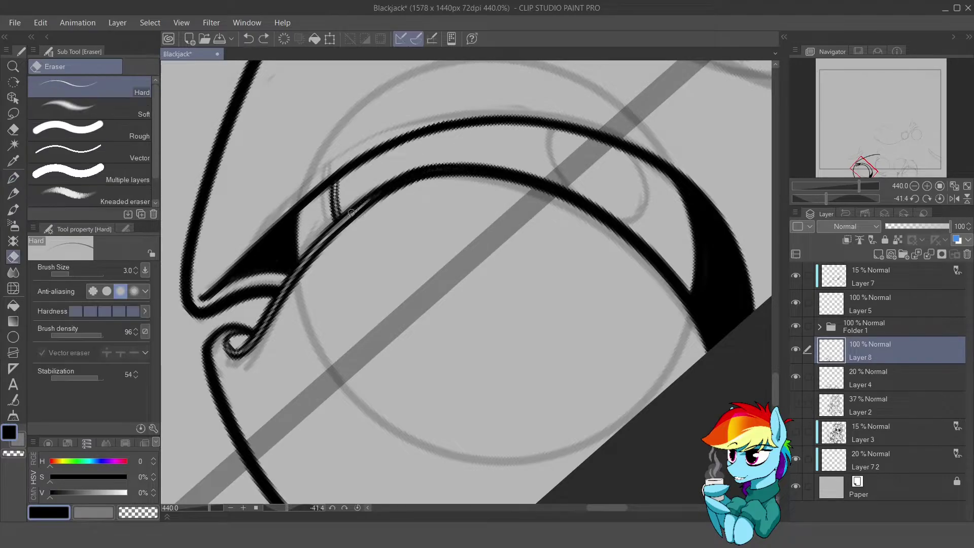
key(e)
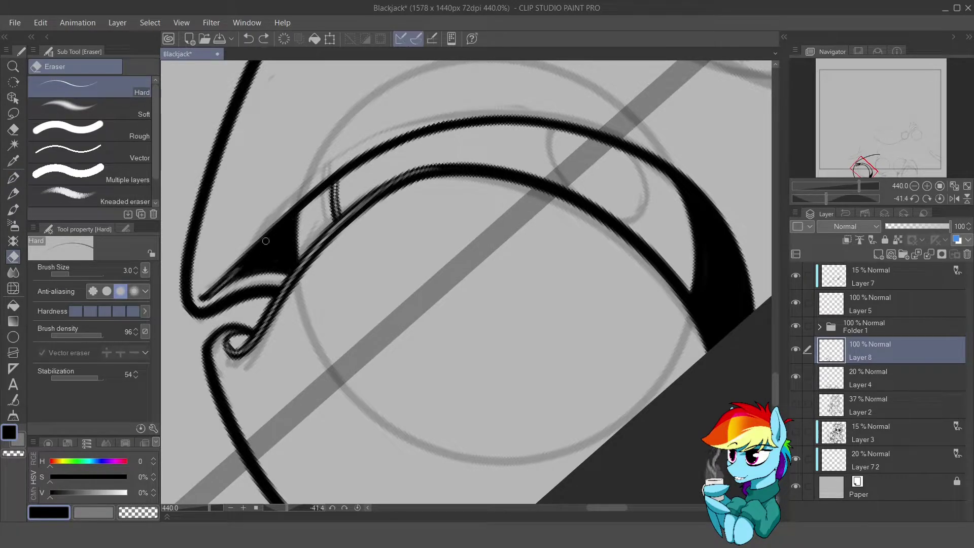
- Carve a thin highlight along the left knee's outer rim line, from the pointed tip into the lower black fill
drag(206, 300, 411, 138)
drag(411, 137, 264, 307)
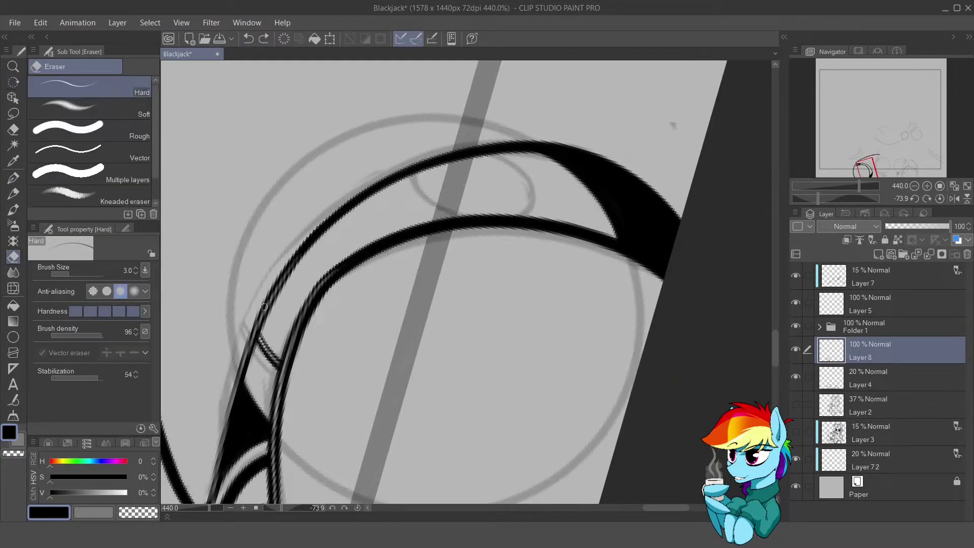
drag(509, 145, 375, 191)
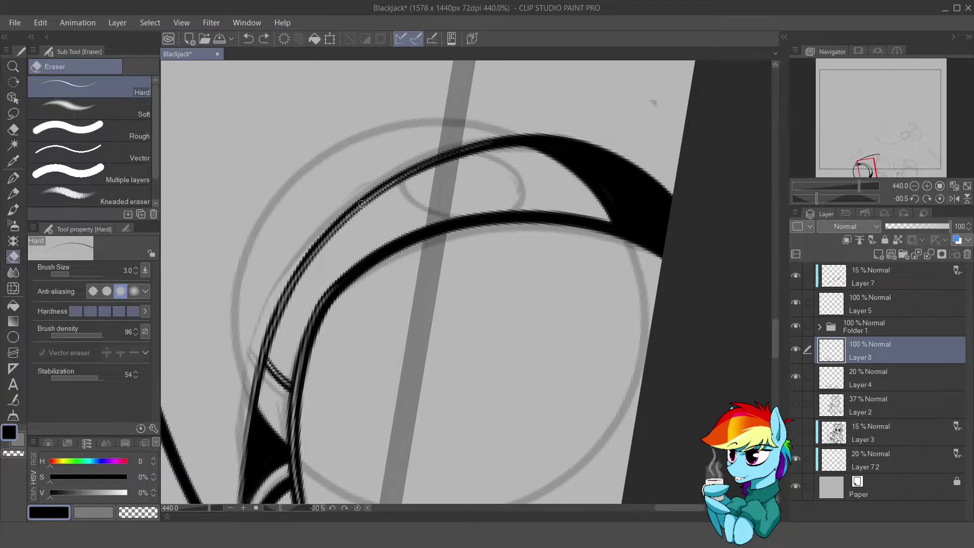
key(p)
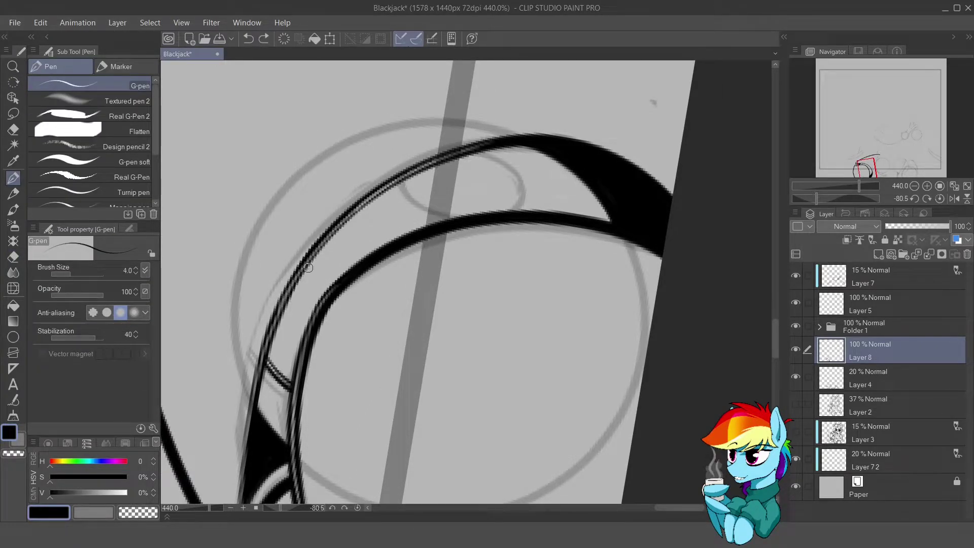
key(e)
mouse_move(308, 267)
mouse_down()
mouse_move(487, 152)
mouse_move(507, 177)
mouse_move(522, 163)
mouse_up()
scroll(528, 159, up, 1)
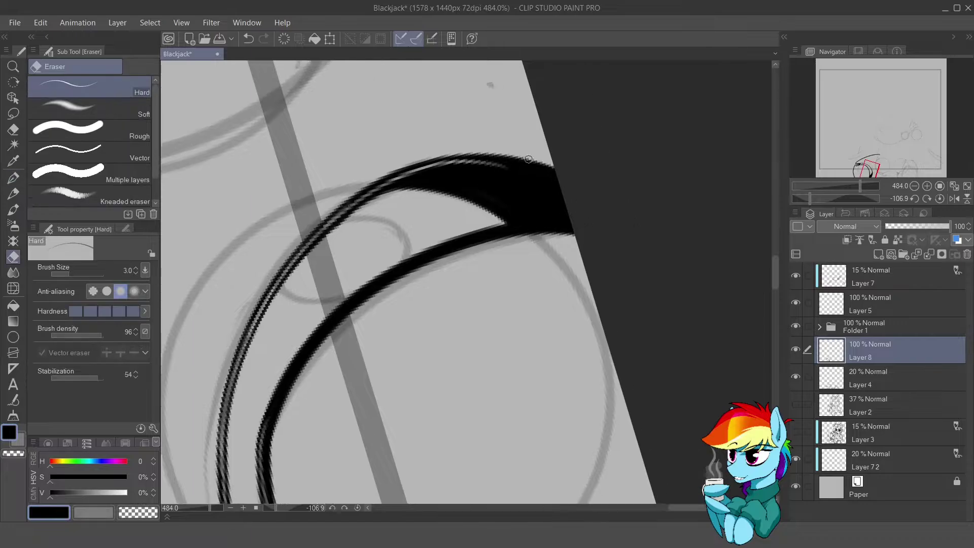
key(ctrl+z)
key(p)
key(e)
key(ctrl+0)
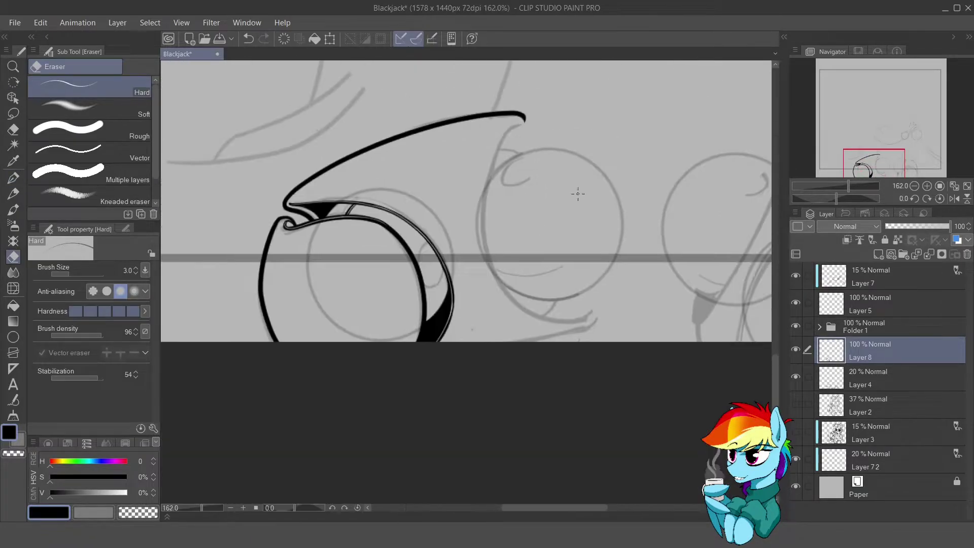
- Ink the left thigh's lower side, hook both thigh ends inward, and ink the concave hip socket arc between them
scroll(578, 193, up, 2)
drag(370, 250, 401, 298)
key(p)
mouse_move(456, 263)
mouse_down()
mouse_move(507, 217)
mouse_move(546, 351)
mouse_up()
key(ctrl+z)
key(ctrl+z)
mouse_move(309, 195)
mouse_down()
mouse_move(546, 337)
mouse_move(548, 254)
mouse_up()
key(ctrl+z)
mouse_move(548, 254)
mouse_down()
mouse_move(435, 246)
mouse_move(296, 269)
mouse_move(568, 274)
mouse_up()
key(ctrl+z)
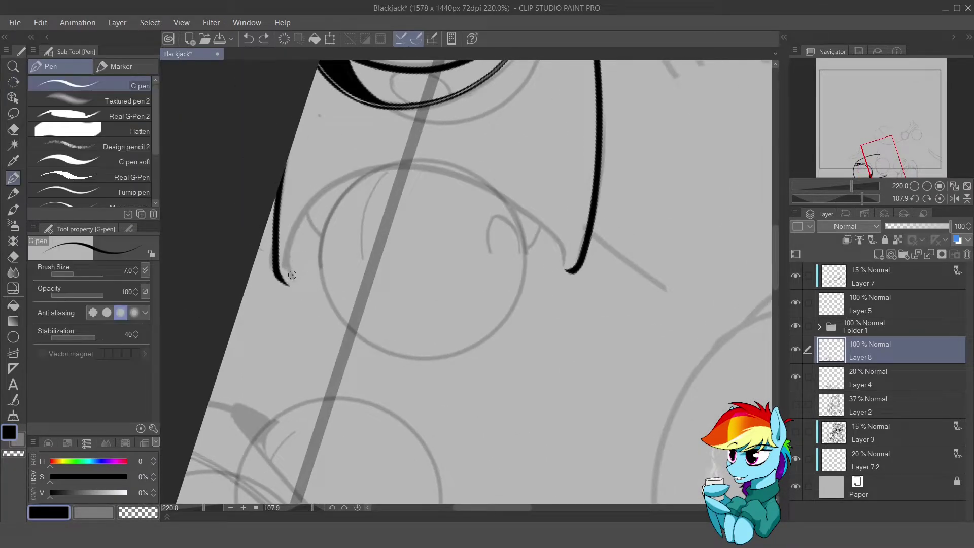
drag(296, 269, 568, 274)
mouse_move(568, 273)
mouse_down()
mouse_move(483, 309)
mouse_move(496, 252)
mouse_up()
- Ink the upper end of the left hip joint's inner arc and a short bridge linking it to the socket edge
key(e)
scroll(469, 197, up, 5)
mouse_move(469, 198)
mouse_down()
mouse_move(326, 259)
mouse_move(352, 225)
mouse_move(329, 277)
mouse_move(396, 209)
mouse_up()
key(ctrl+z)
key(ctrl+z)
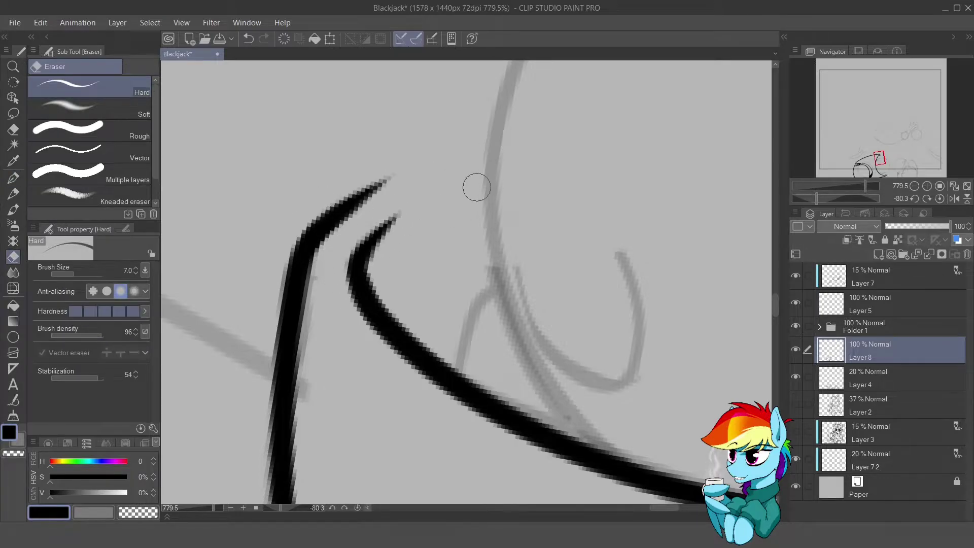
key(p)
scroll(476, 187, down, 3)
drag(467, 134, 342, 235)
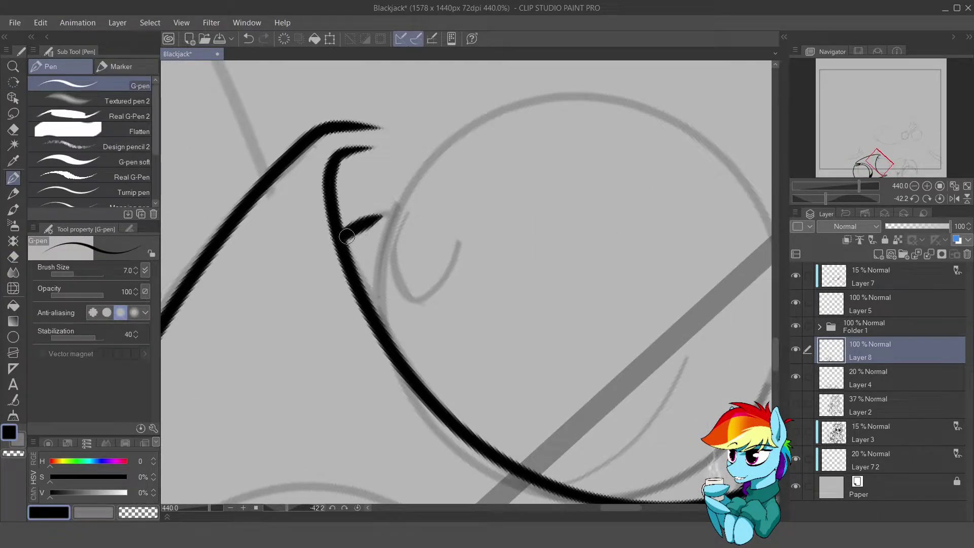
mouse_move(400, 205)
mouse_down()
mouse_move(385, 365)
mouse_move(494, 186)
mouse_up()
key(r)
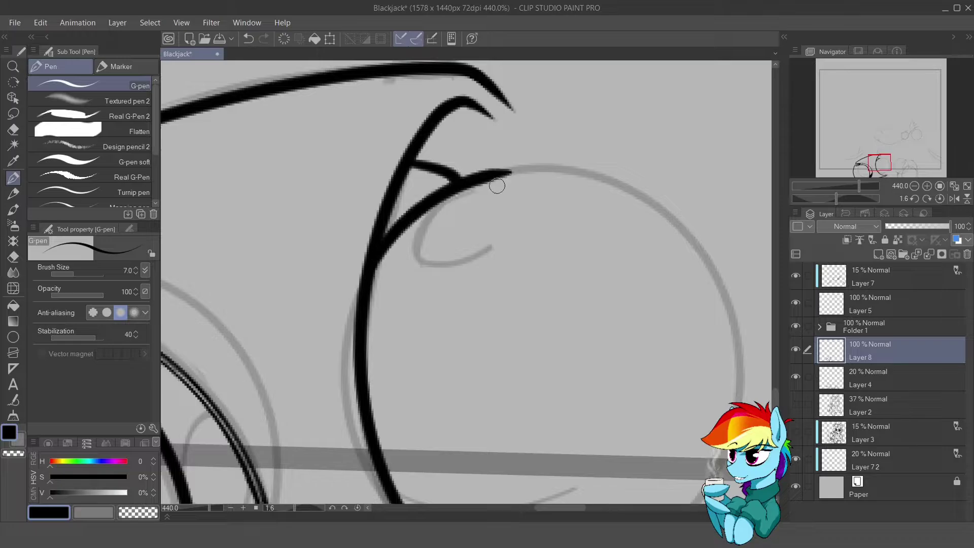
- Ink the lower end of the left hip joint's inner arc, branching off the socket edge
mouse_move(479, 110)
mouse_down()
mouse_move(477, 132)
mouse_move(495, 168)
mouse_up()
key(p)
drag(446, 124, 345, 304)
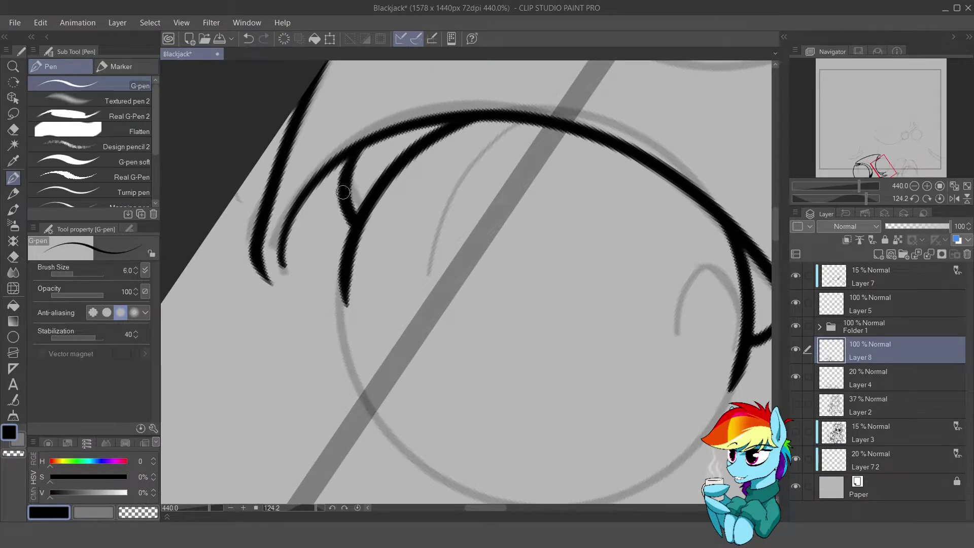
key(ctrl+shift+r)
scroll(404, 202, down, 3)
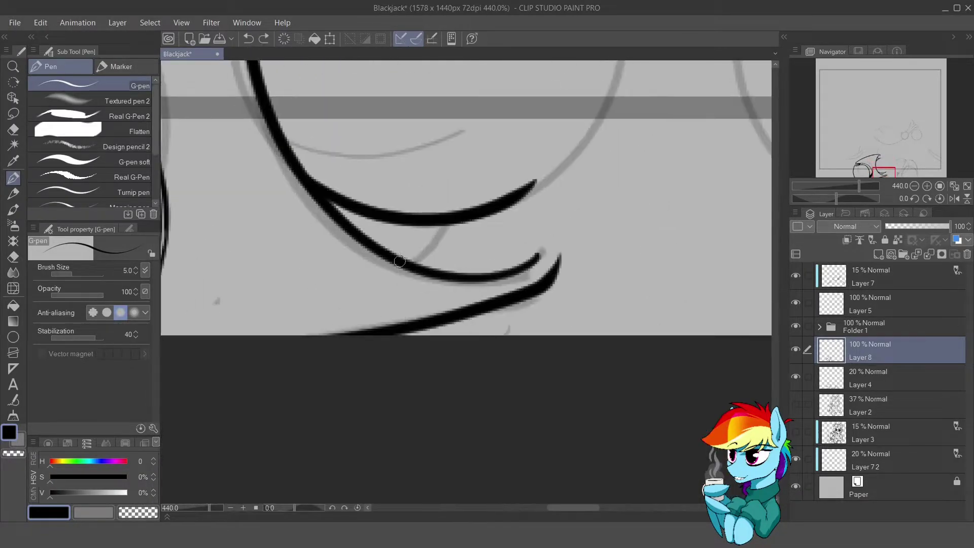
scroll(448, 256, up, 3)
scroll(398, 137, up, 3)
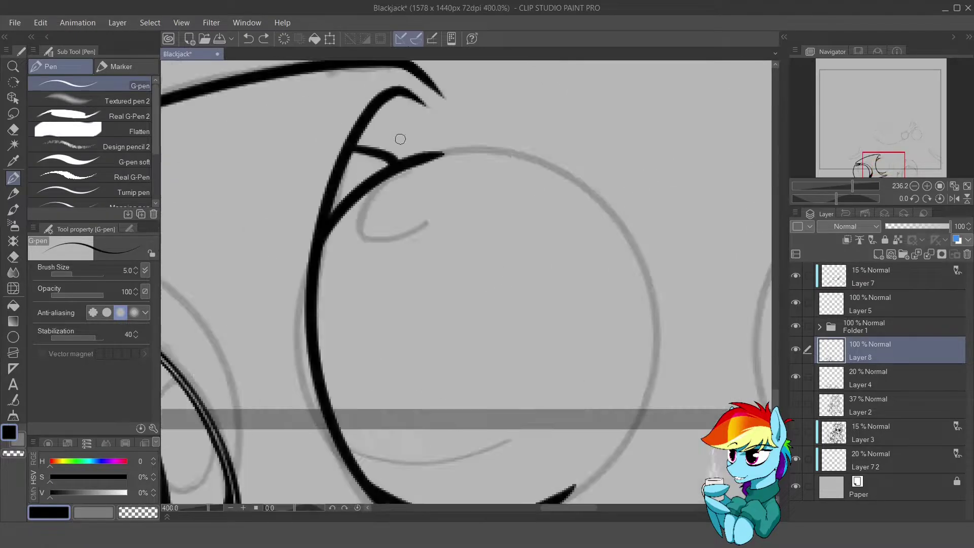
- Redraw the short bridges at both ends of the left hip socket on a new layer, trim their excess and merge it down
key(e)
drag(355, 187, 398, 169)
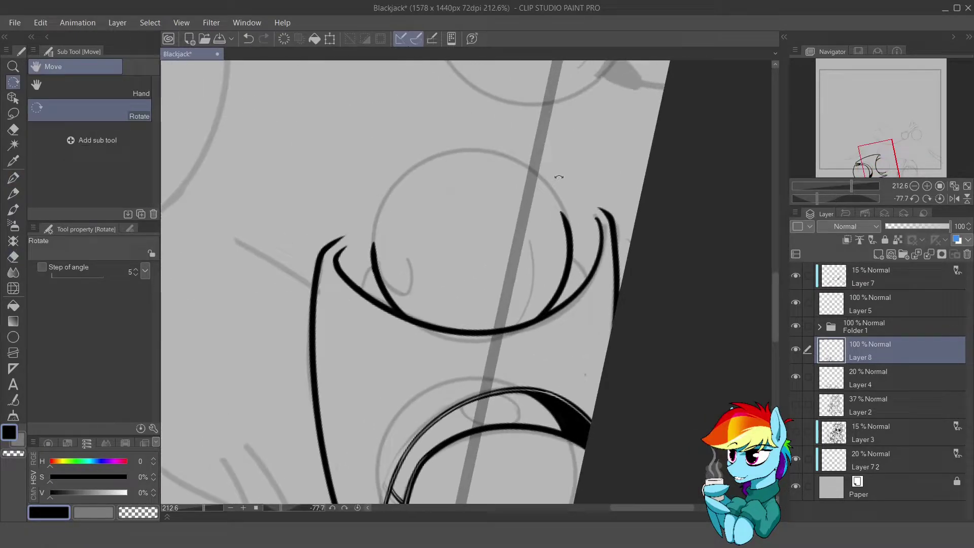
key(p)
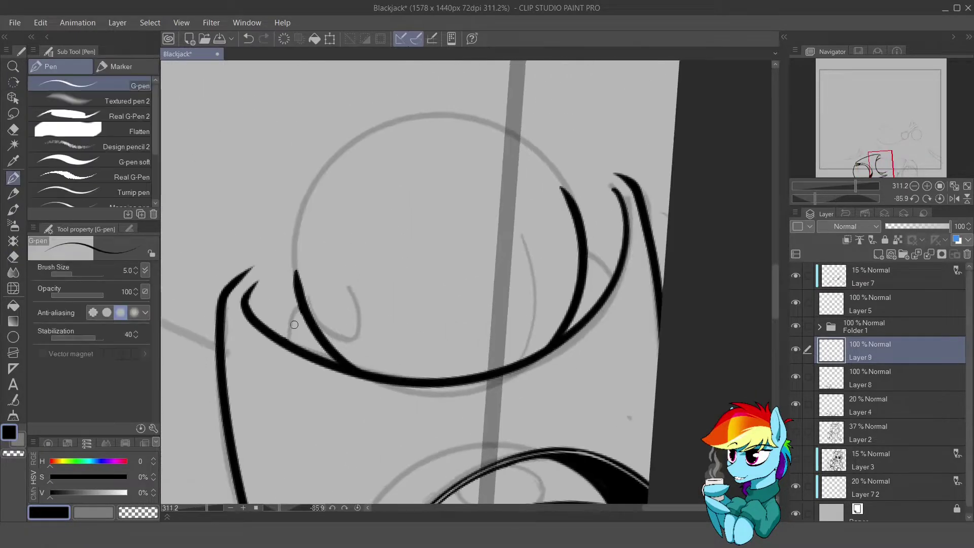
key(ctrl+z)
mouse_move(307, 314)
mouse_down()
mouse_move(602, 225)
mouse_move(596, 247)
mouse_move(457, 182)
mouse_up()
mouse_move(415, 194)
mouse_down()
mouse_move(486, 159)
mouse_move(424, 284)
mouse_up()
key(ctrl+z)
key(e)
drag(456, 191, 575, 286)
key(ctrl+0)
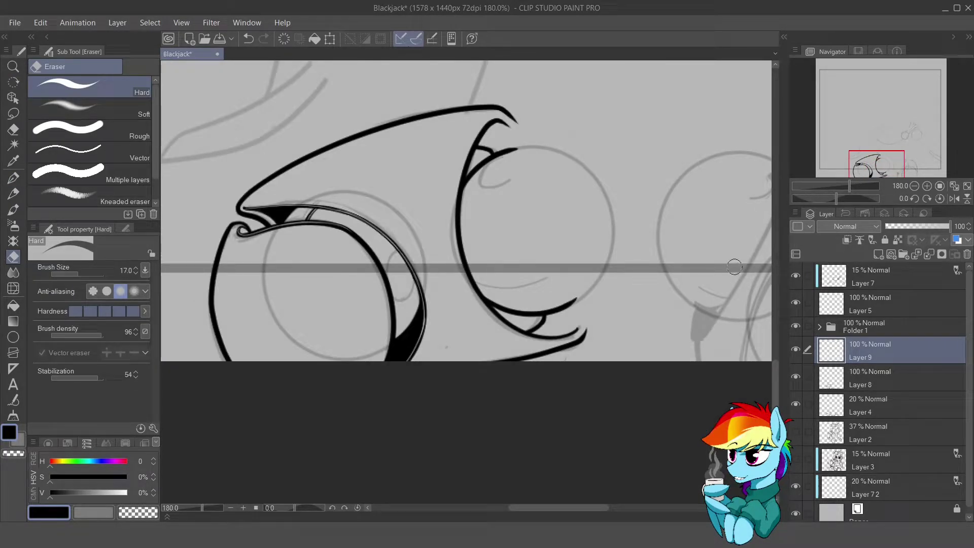
scroll(599, 241, up, 4)
key(ctrl+e)
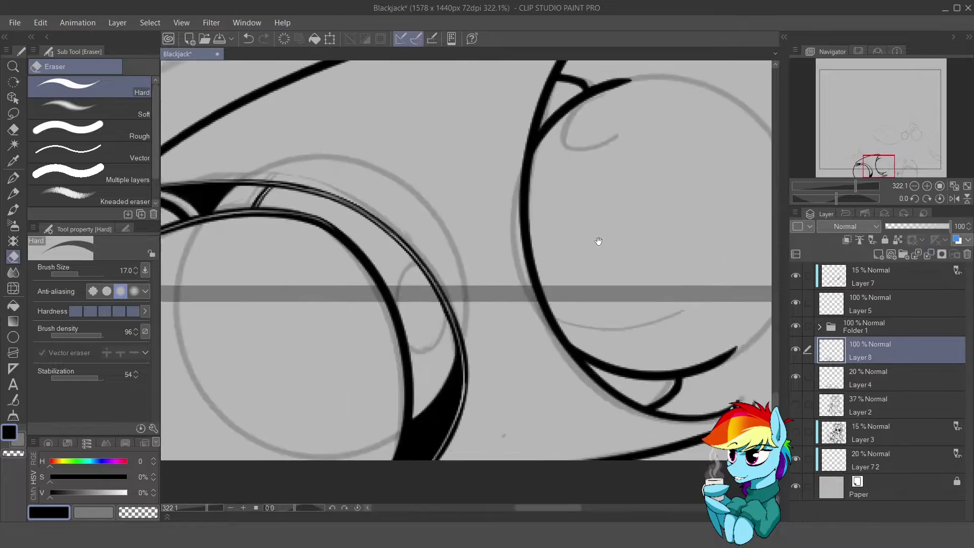
- Ink a narrow upright oval across the left knee's outer rim on a new layer and apply a transform to it
drag(599, 241, 594, 217)
key(p)
key(ctrl+shift+n)
mouse_move(436, 231)
mouse_down()
mouse_move(409, 305)
mouse_move(441, 243)
mouse_up()
key(ctrl+t)
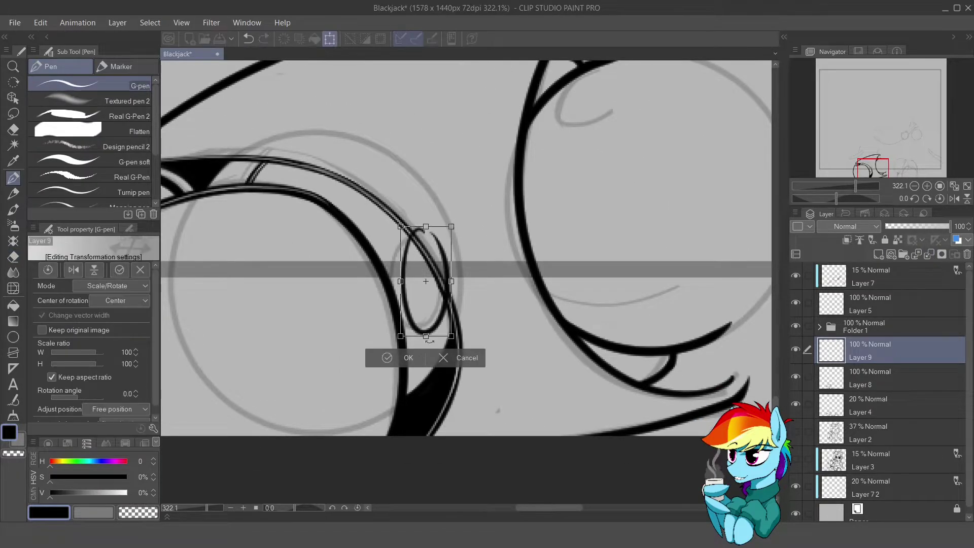
key(Return)
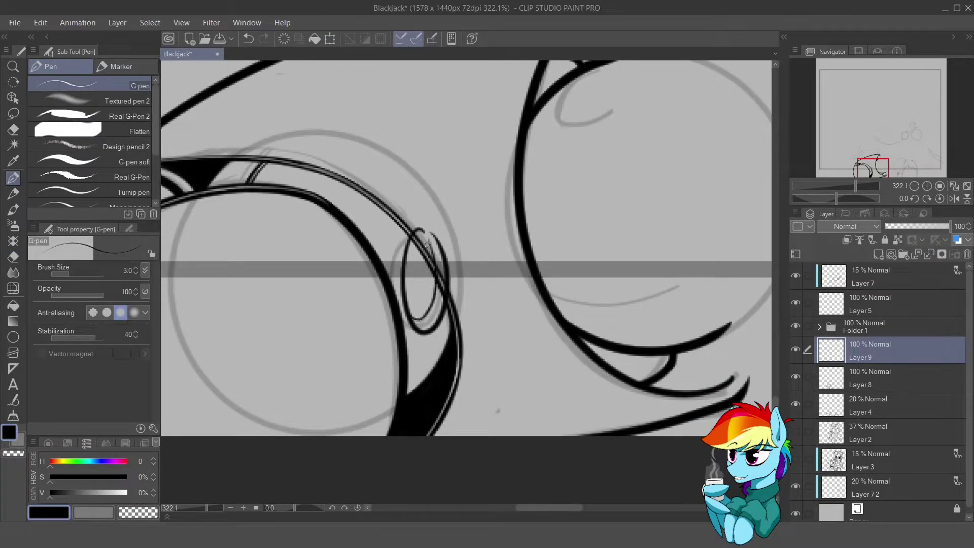
- Ink a nested inner curve and thin slanted detail lines inside the left knee's oval
scroll(427, 313, up, 4)
key(r)
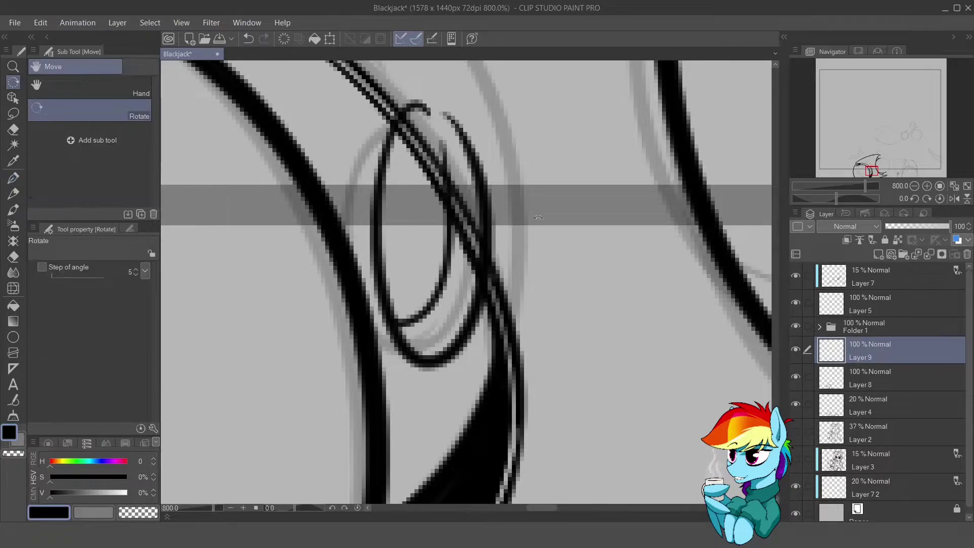
mouse_move(538, 217)
mouse_down()
mouse_move(529, 167)
mouse_move(568, 162)
mouse_up()
key(bracketleft)
drag(507, 191, 435, 275)
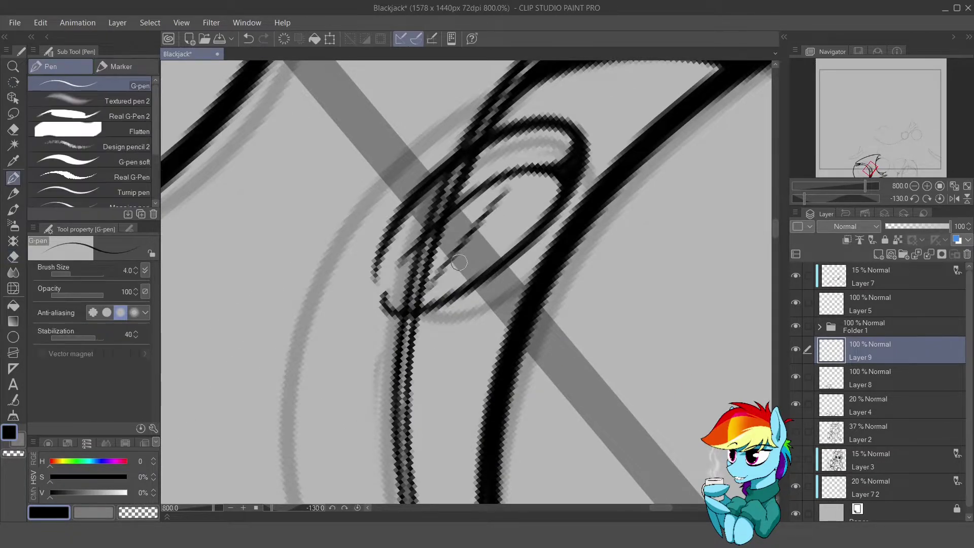
mouse_move(523, 185)
mouse_down()
mouse_move(485, 201)
mouse_move(443, 315)
mouse_up()
key(ctrl+0)
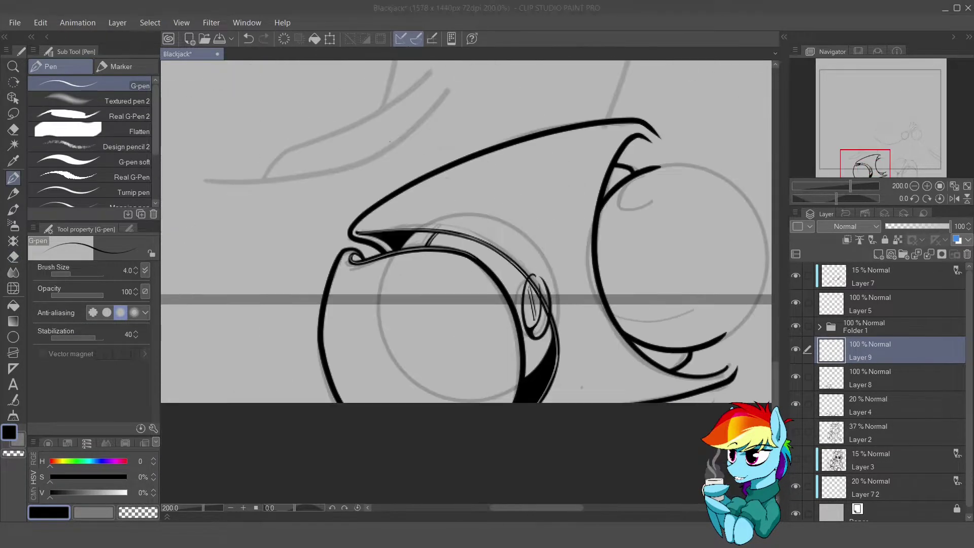
- Erase the part of the oval that extends past the left knee's rim and merge its layer into the line art
scroll(603, 275, down, 8)
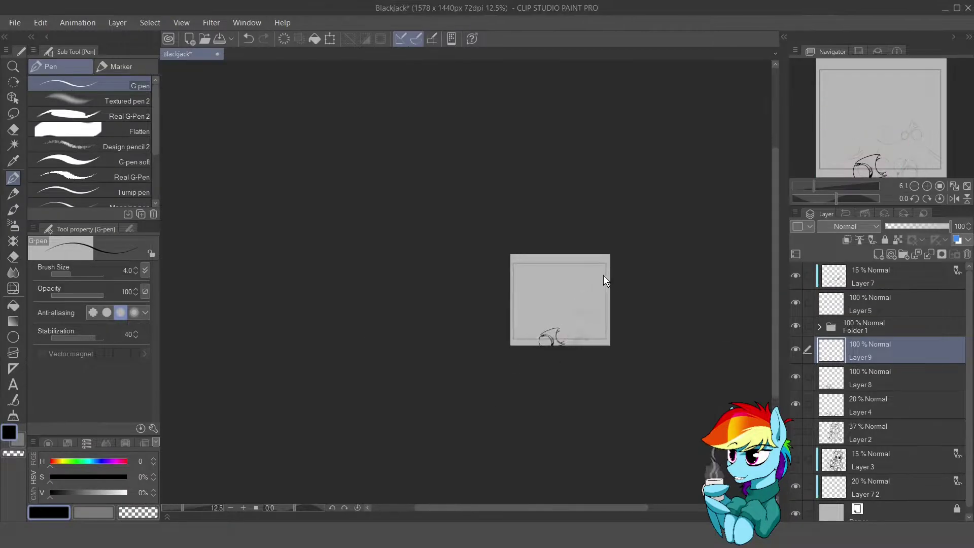
scroll(603, 275, up, 4)
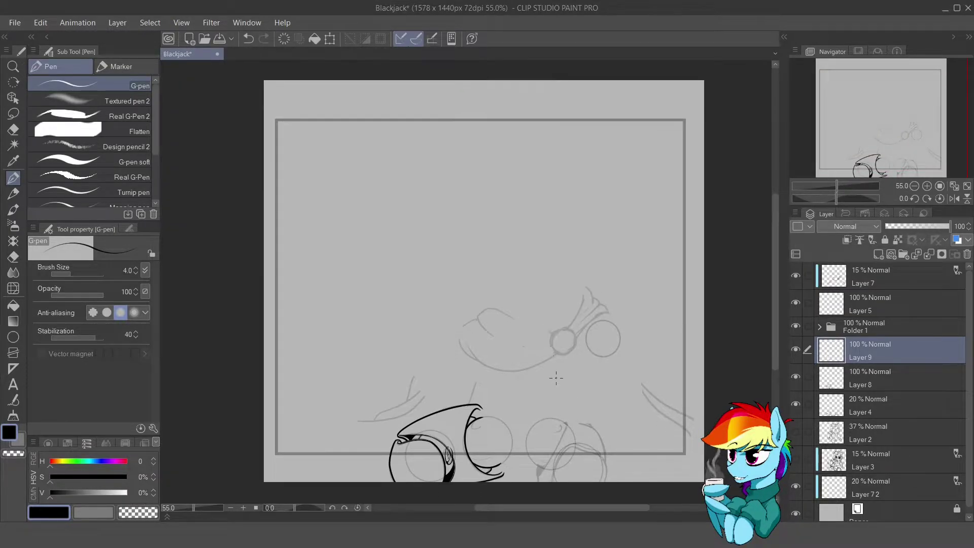
scroll(604, 428, up, 10)
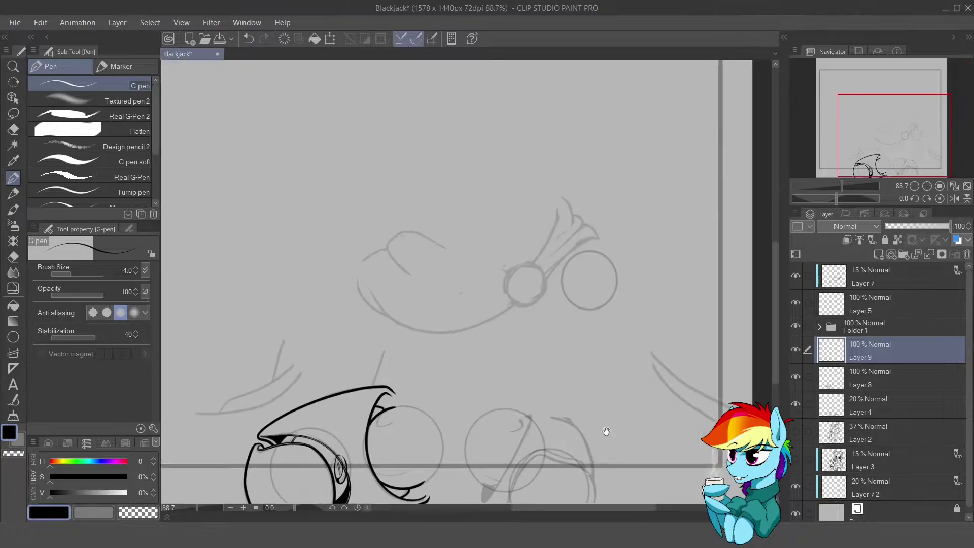
key(e)
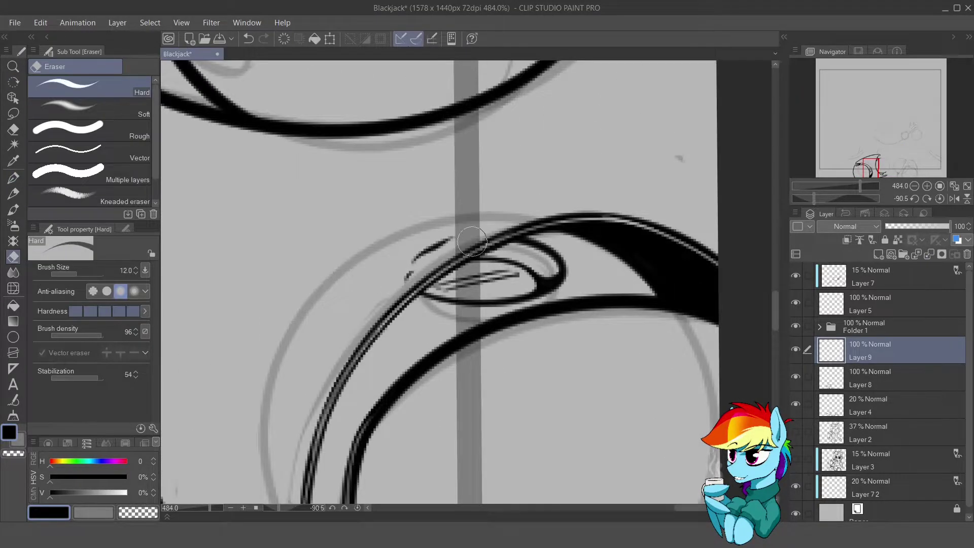
scroll(471, 242, down, 5)
key(ctrl+e)
scroll(446, 143, up, 3)
- Ink an open pointed recess with a nested curve and slit in the left hip joint's upper part, on a new layer
key(p)
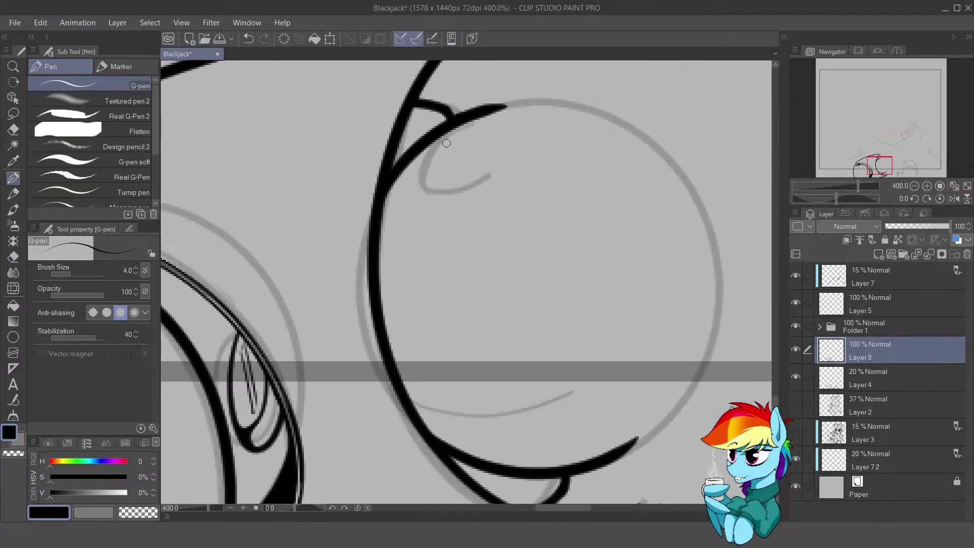
key(ctrl+shift+n)
key(bracketright)
mouse_move(458, 128)
mouse_down()
mouse_move(534, 137)
mouse_move(435, 189)
mouse_up()
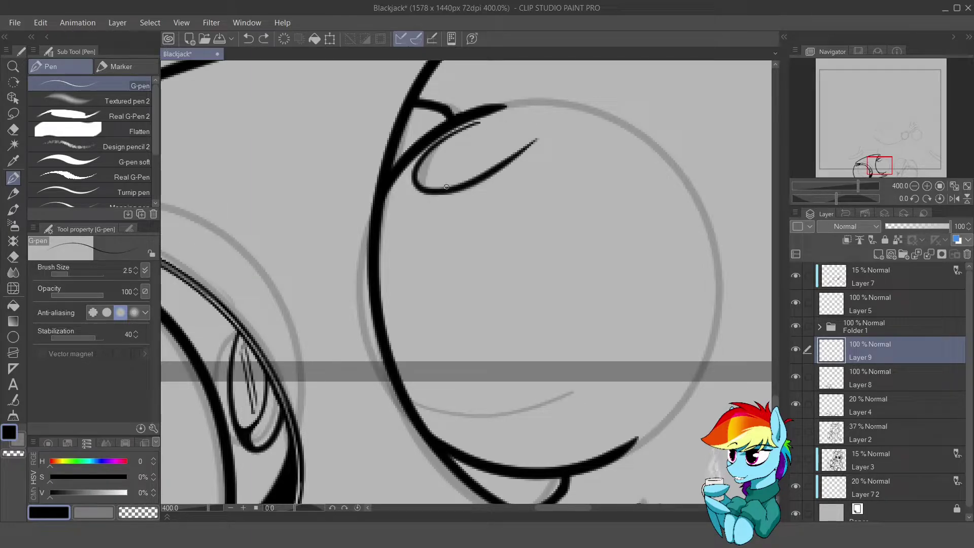
drag(436, 180, 435, 187)
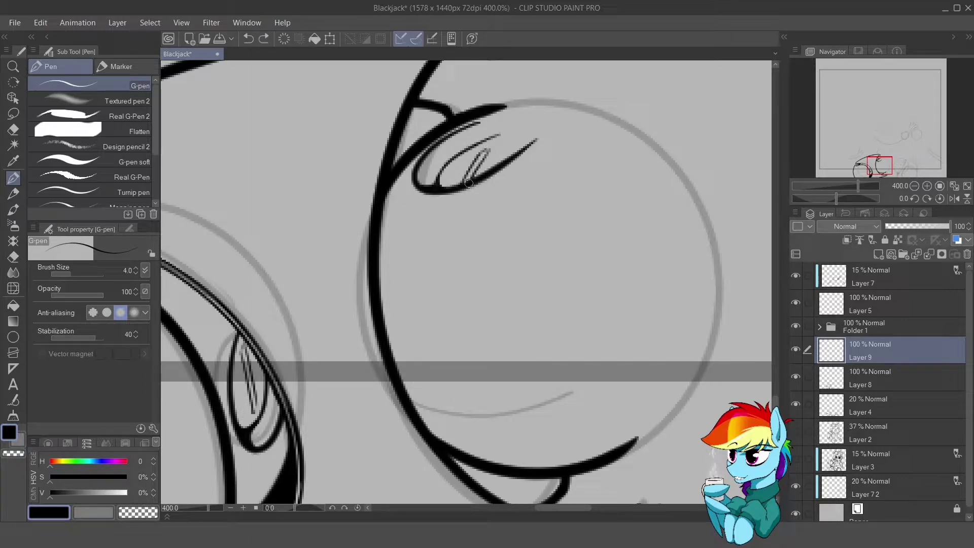
key(e)
key(p)
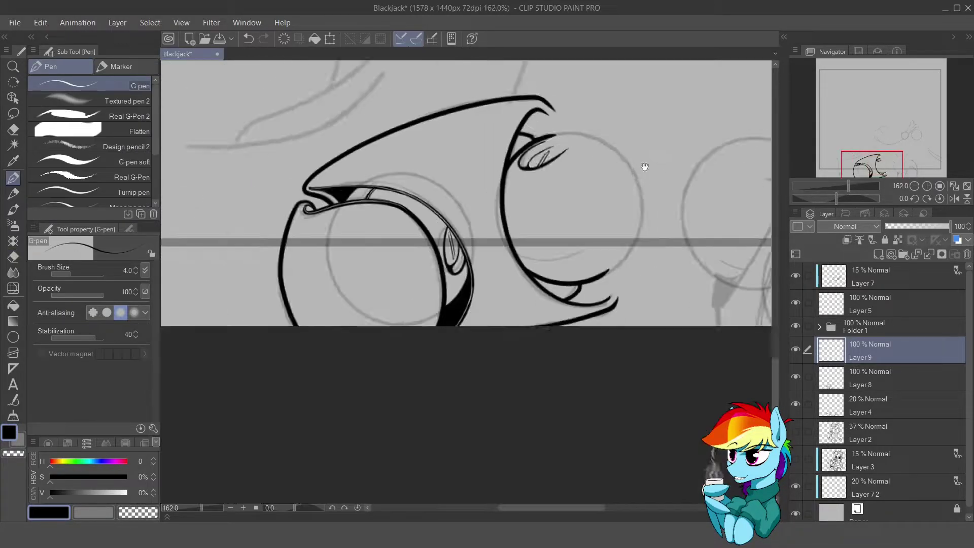
- Ink a thin curved contour across the left hip joint's lower part, adjust it on its own layer, and merge both detail layers down
mouse_move(644, 165)
mouse_down()
mouse_move(467, 246)
mouse_move(442, 160)
mouse_up()
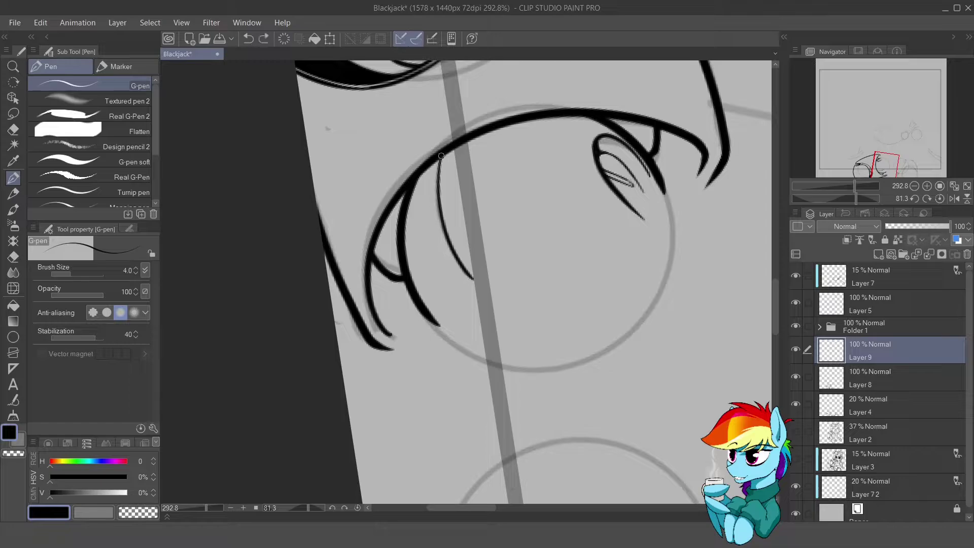
key(ctrl+z)
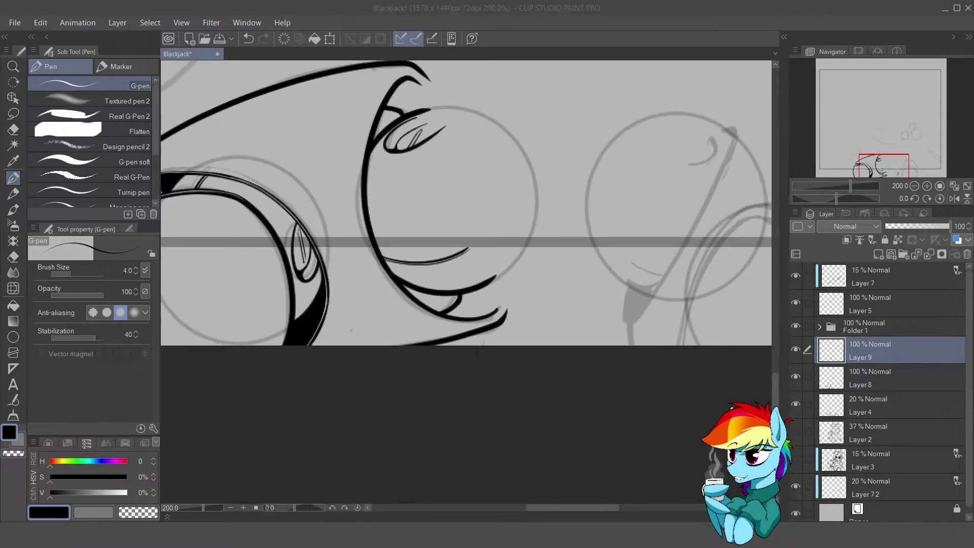
key(ctrl+shift+n)
drag(425, 141, 470, 319)
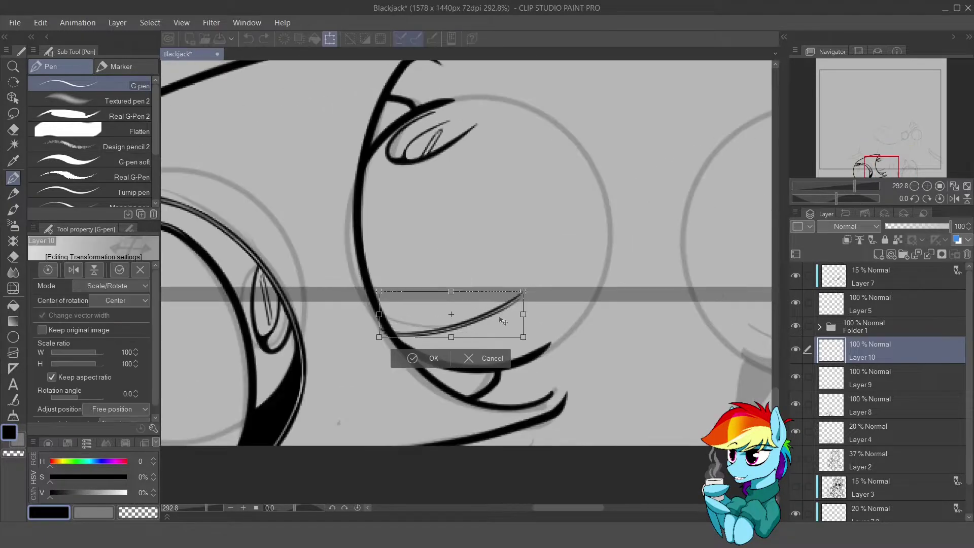
key(e)
scroll(434, 325, down, 5)
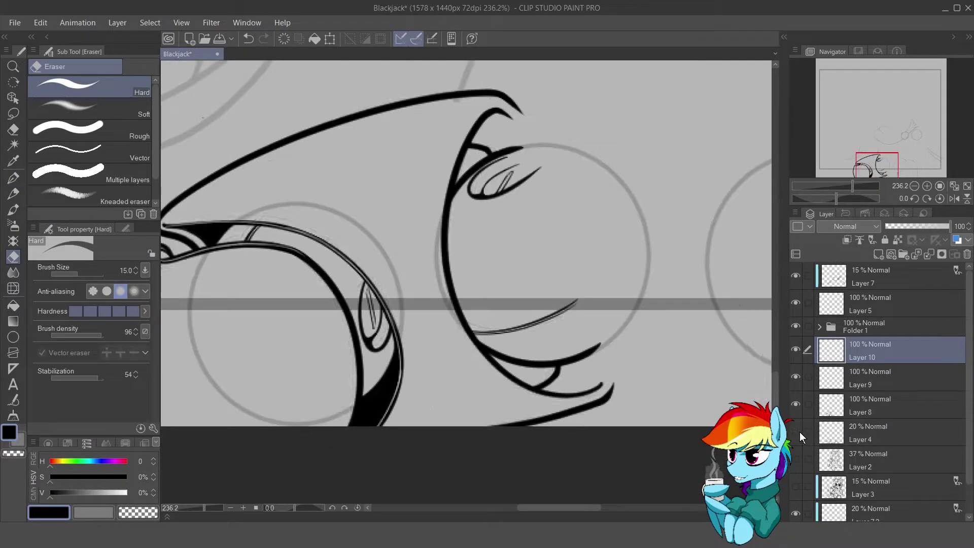
key(ctrl+e)
key(ctrl+e)
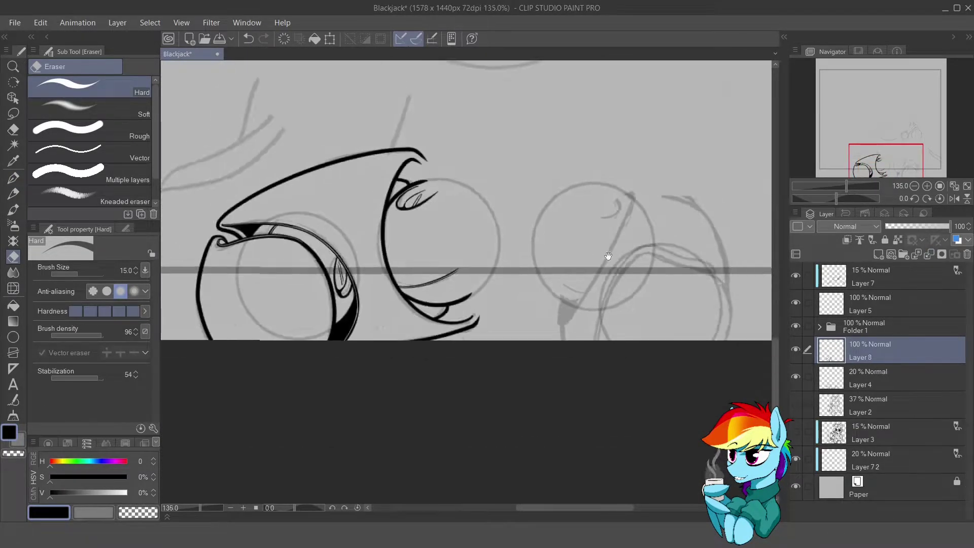
- Ink the right thigh's arched outer edge and its long diagonal inner edge on a new layer with the G-pen at size 7
key(r)
mouse_move(535, 220)
mouse_down()
mouse_move(506, 187)
mouse_move(382, 222)
mouse_up()
key(p)
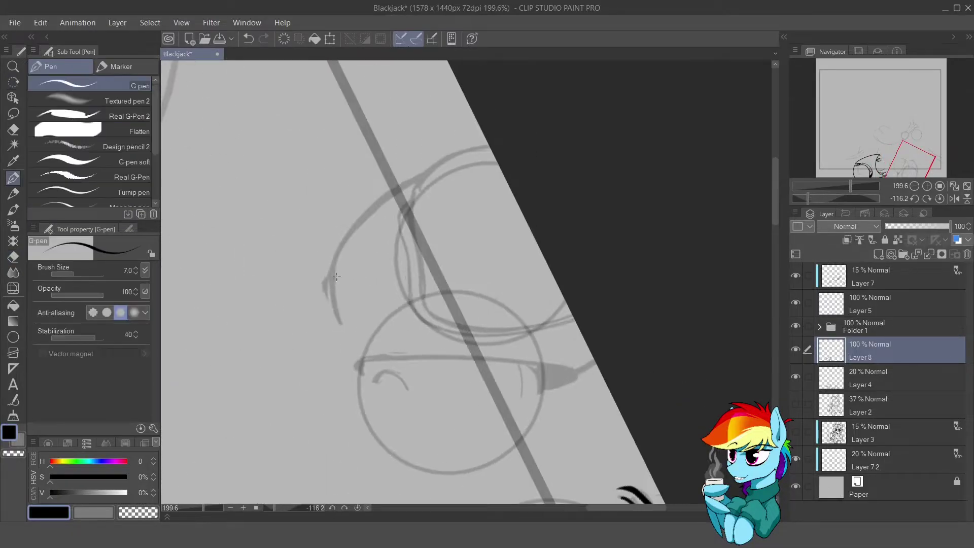
key(ctrl+shift+n)
drag(331, 287, 487, 156)
key(ctrl+z)
mouse_move(408, 216)
mouse_down()
mouse_move(385, 198)
mouse_move(576, 238)
mouse_up()
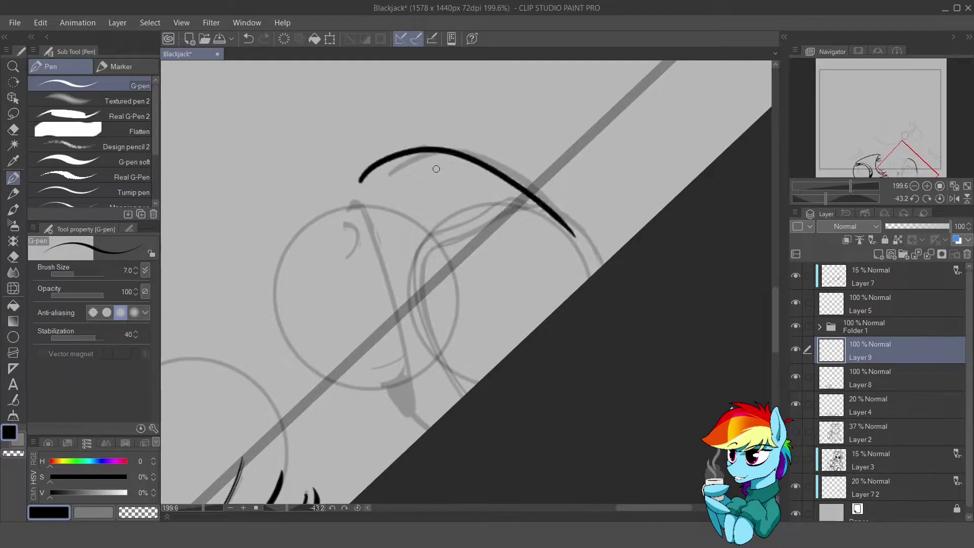
drag(436, 168, 421, 216)
mouse_move(509, 409)
mouse_down()
mouse_move(440, 297)
mouse_move(527, 120)
mouse_up()
- Refine the notch at the right thigh's lower inner tip with thin parallel tapered strokes beside the short edge line
key(e)
scroll(438, 345, up, 8)
drag(439, 344, 515, 348)
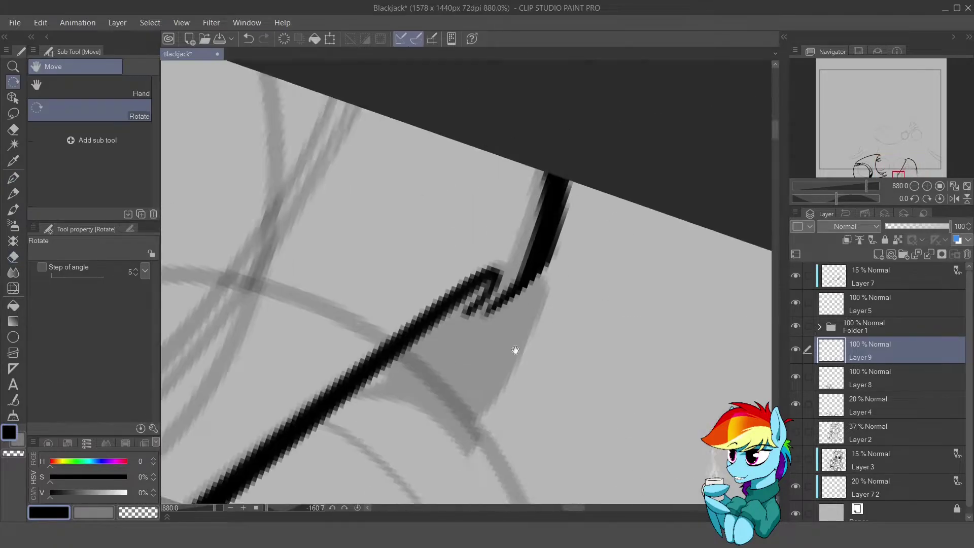
key(bracketleft)
key(bracketleft)
key(bracketleft)
key(p)
drag(470, 154, 388, 302)
key(e)
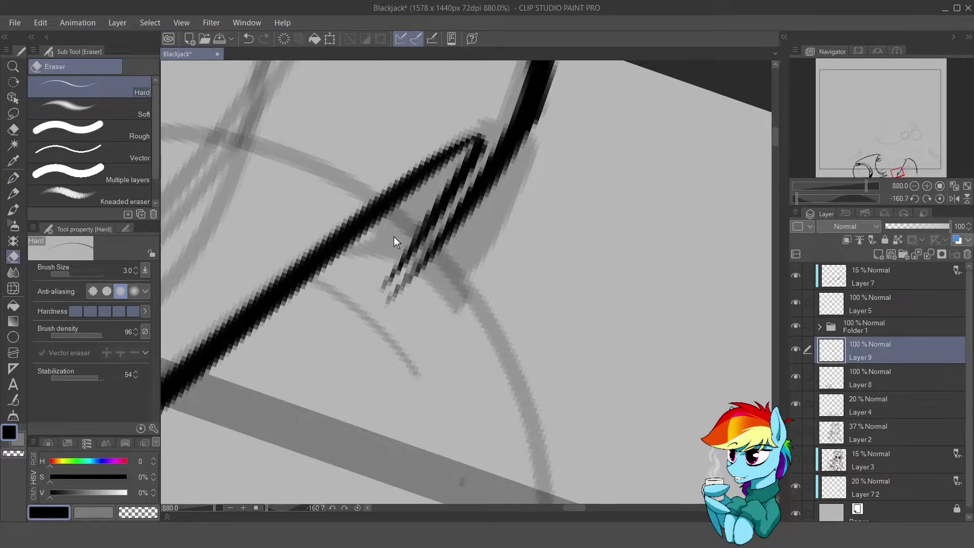
- Ink the wavy arched contour of the joint beneath the right thigh with the G-pen at size 7, following the sketch
key(p)
scroll(396, 238, down, 5)
mouse_move(384, 363)
mouse_down()
mouse_move(449, 335)
mouse_move(576, 160)
mouse_up()
key(ctrl+z)
drag(565, 206, 595, 165)
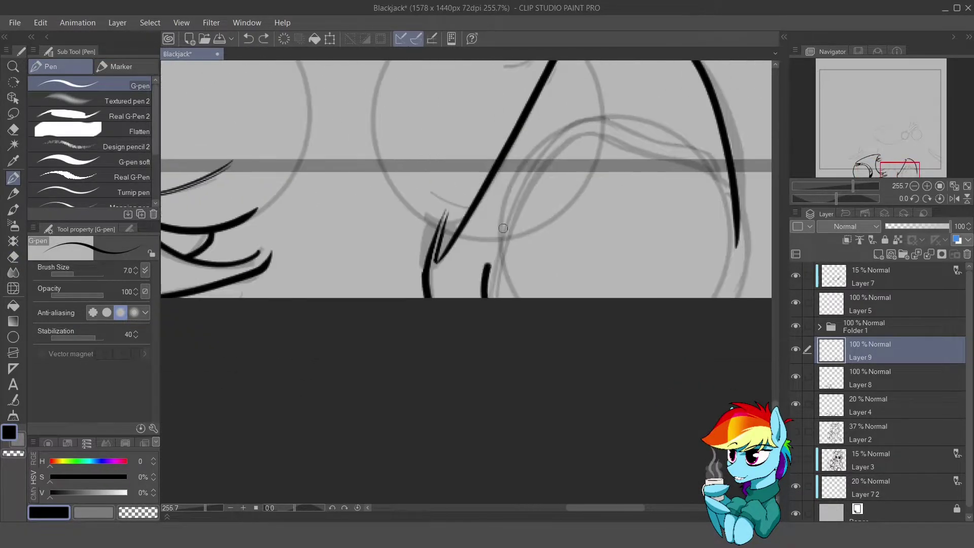
drag(487, 300, 559, 139)
drag(494, 316, 725, 299)
drag(659, 304, 603, 360)
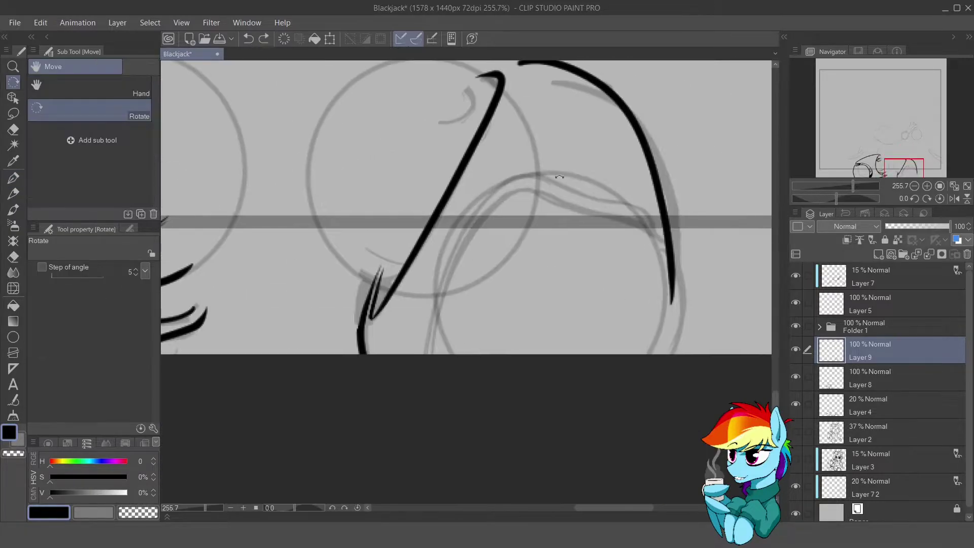
drag(522, 167, 406, 352)
drag(558, 305, 435, 188)
drag(567, 139, 563, 211)
- Clean the arched contour's edges with the hard eraser and carve a size 3 channel along its middle to form a double line
scroll(442, 289, up, 5)
key(e)
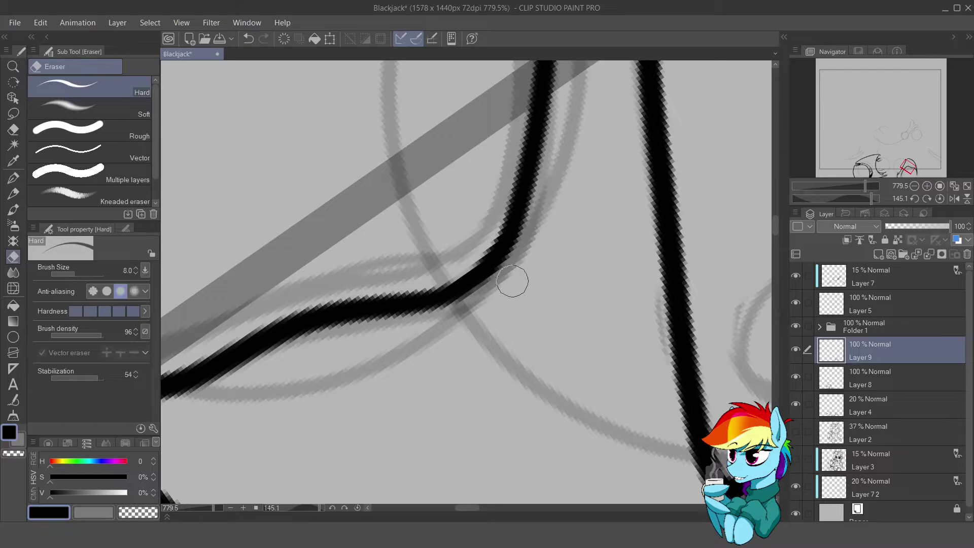
drag(495, 254, 478, 165)
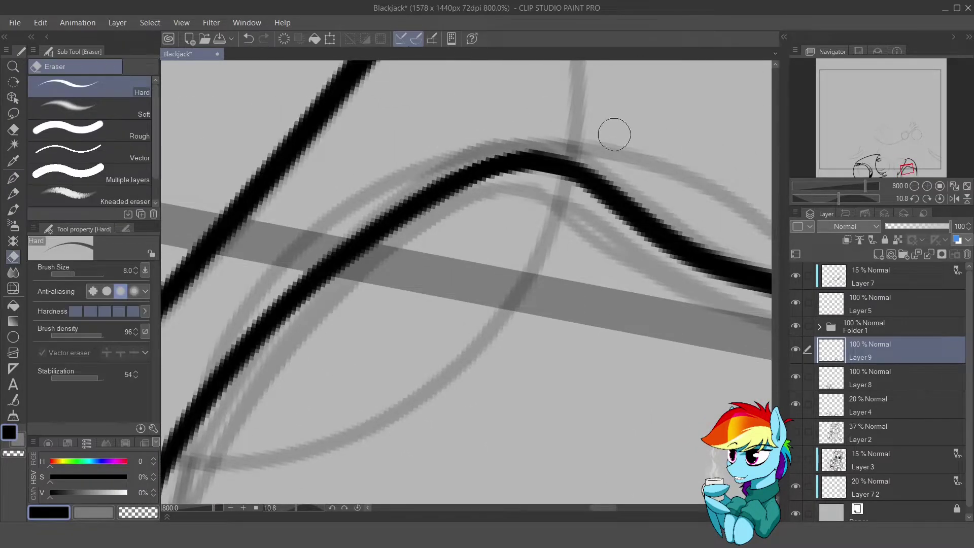
mouse_move(614, 135)
mouse_down()
mouse_move(337, 398)
mouse_move(371, 274)
mouse_move(285, 320)
mouse_move(589, 101)
mouse_move(244, 385)
mouse_up()
drag(223, 420, 336, 271)
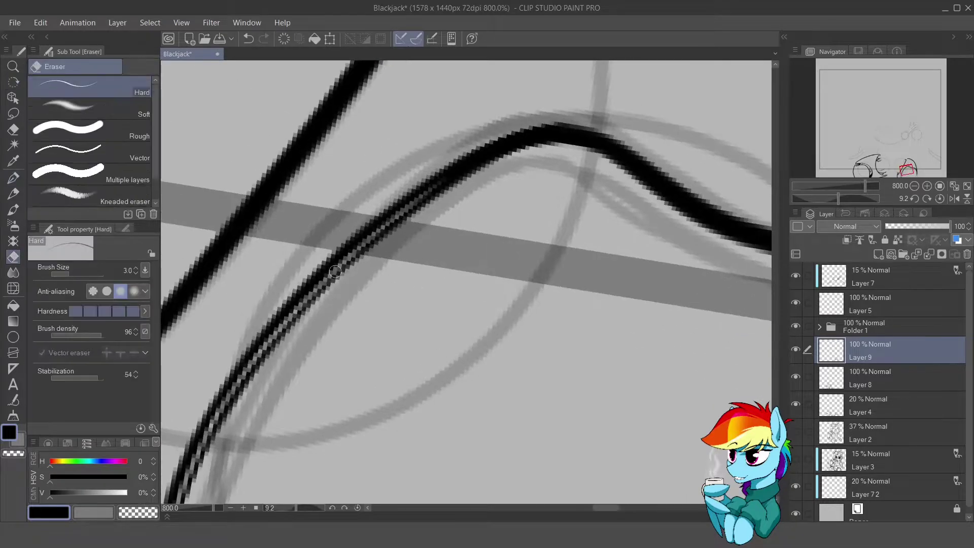
mouse_move(384, 229)
mouse_down()
mouse_move(348, 312)
mouse_move(420, 174)
mouse_move(399, 289)
mouse_up()
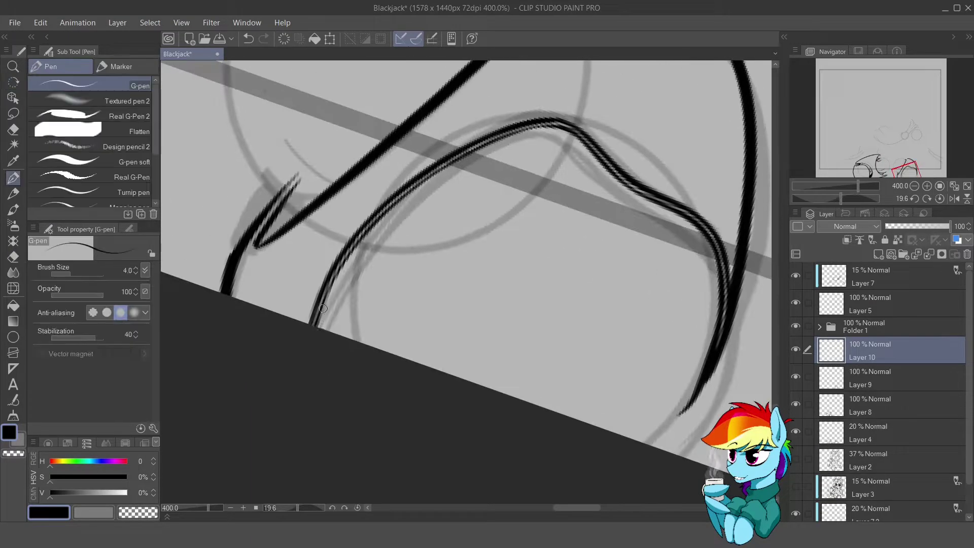
- Ink a thick curved line just inside the double-lined arch, up its inner side and over the peak, on a new layer at size 7
mouse_move(311, 331)
mouse_down()
mouse_move(449, 170)
mouse_move(543, 141)
mouse_up()
key(ctrl+z)
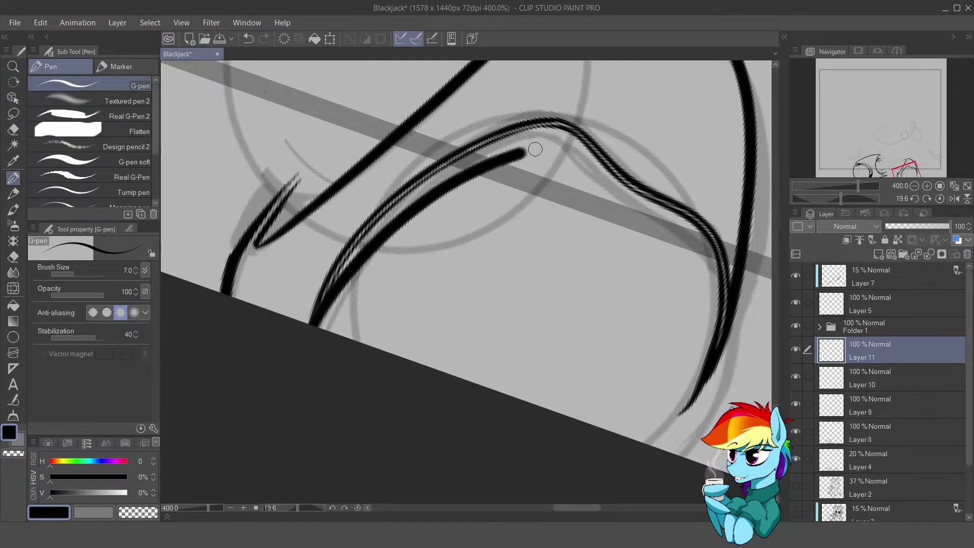
key(ctrl+z)
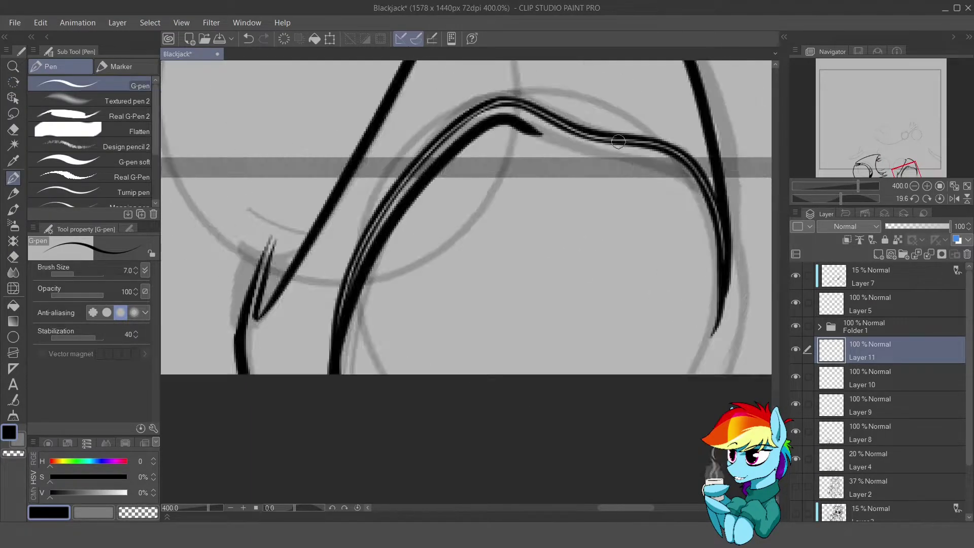
mouse_move(618, 141)
mouse_down()
mouse_move(386, 238)
mouse_move(528, 142)
mouse_up()
key(ctrl+z)
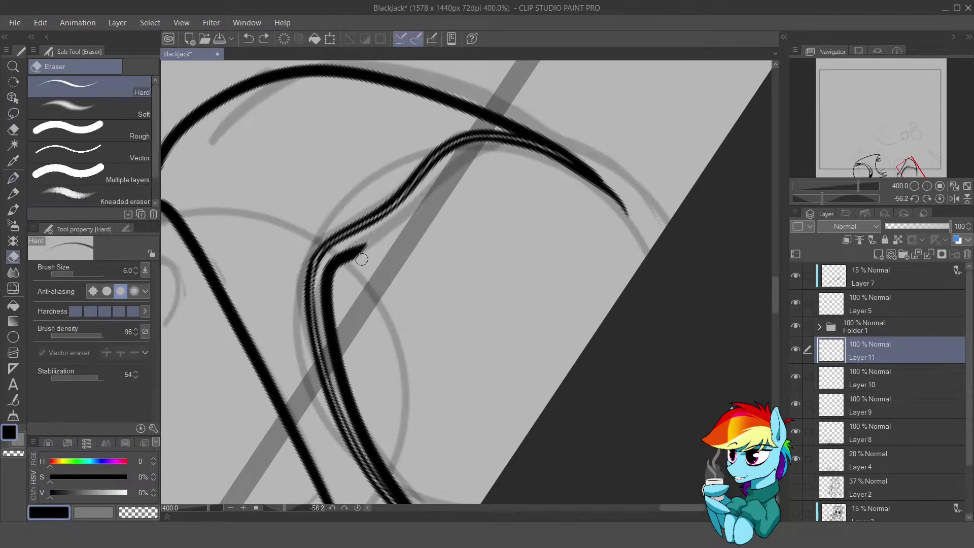
mouse_move(390, 238)
mouse_down()
mouse_move(540, 138)
mouse_move(609, 152)
mouse_move(677, 144)
mouse_up()
key(ctrl+z)
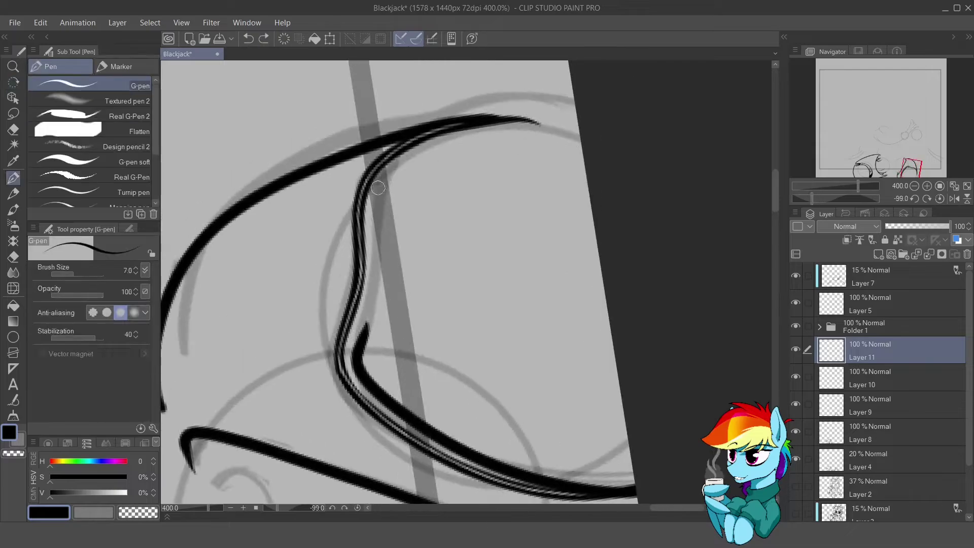
drag(391, 180, 677, 144)
key(e)
key(p)
key(ctrl+z)
- Ink the thick inner contour of the right knee on Layer 11 up to the outer outline
mouse_move(391, 172)
mouse_down()
mouse_move(363, 357)
mouse_move(424, 266)
mouse_move(614, 317)
mouse_move(320, 175)
mouse_up()
key(e)
key(shift+space)
key(p)
key(e)
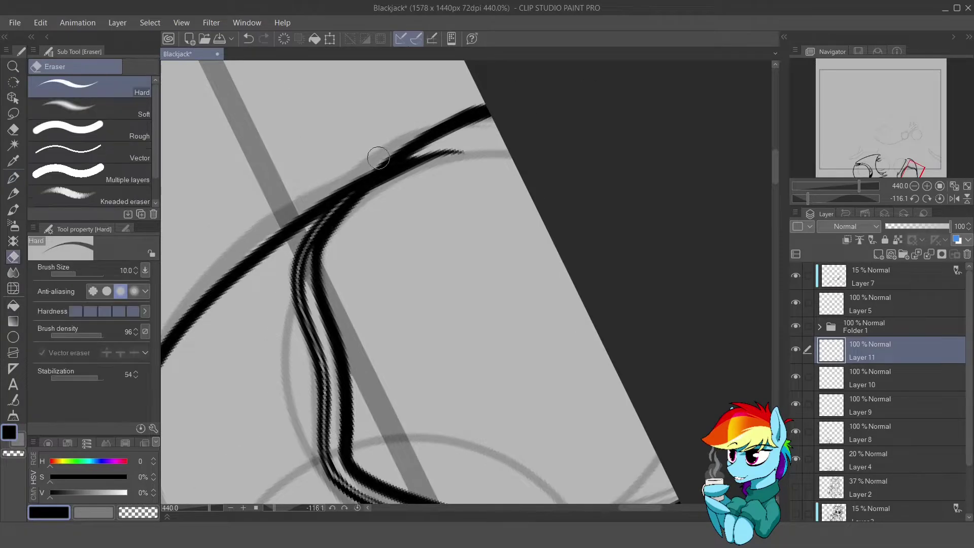
- Erase the overlapping line ends where the right knee's inner contours meet the outer outline, using a size 5 eraser
click(862, 385)
key(bracketleft)
key(bracketleft)
key(bracketleft)
click(863, 412)
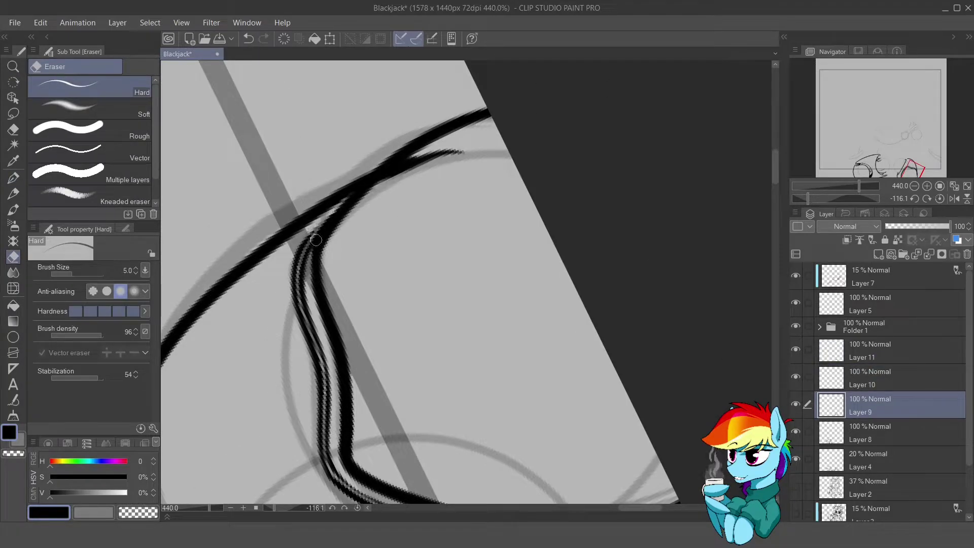
key(p)
key(e)
key(ctrl+0)
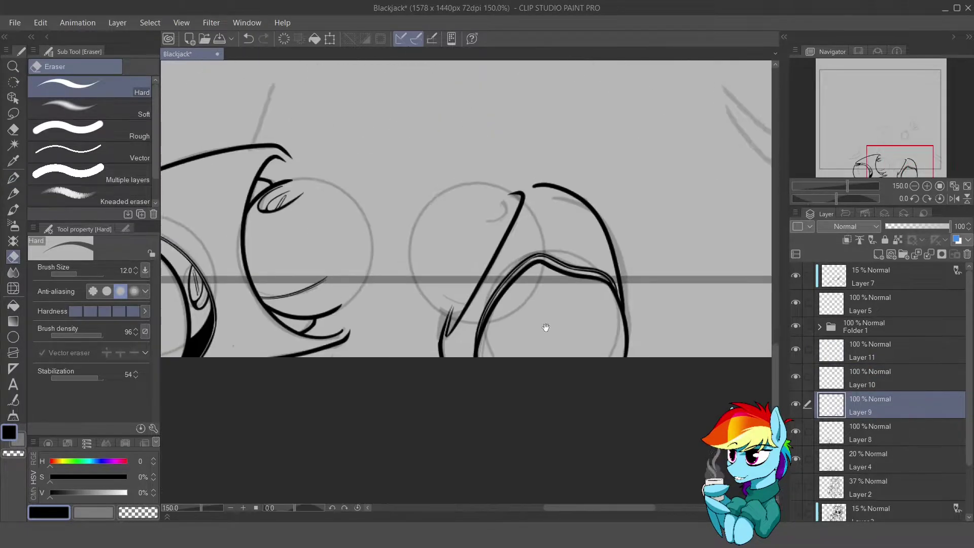
- Tidy the line ends at the base of the right leg and merge Layers 9, 10 and 11 into Layer 8
ctrl+shift+click(603, 282)
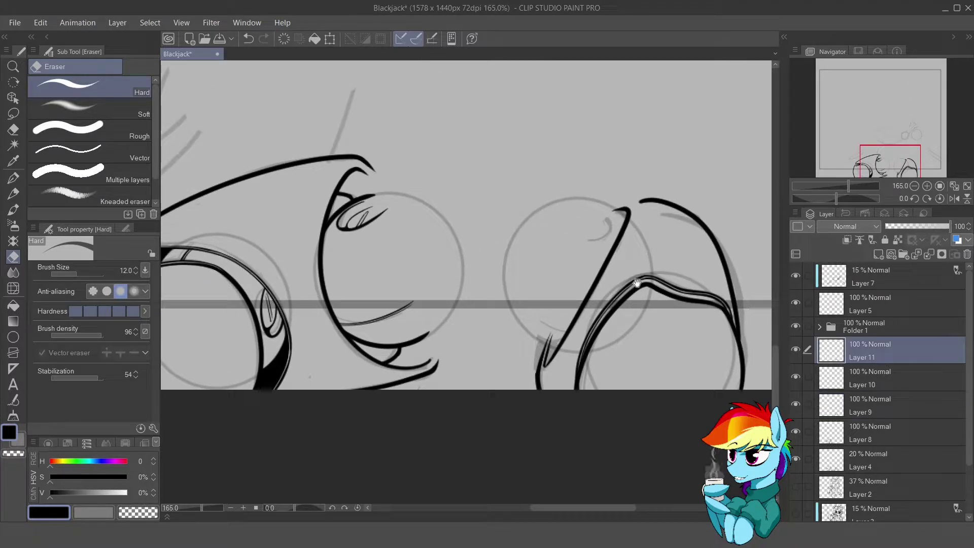
scroll(637, 283, up, 5)
ctrl+shift+click(552, 323)
ctrl+shift+click(517, 318)
key(p)
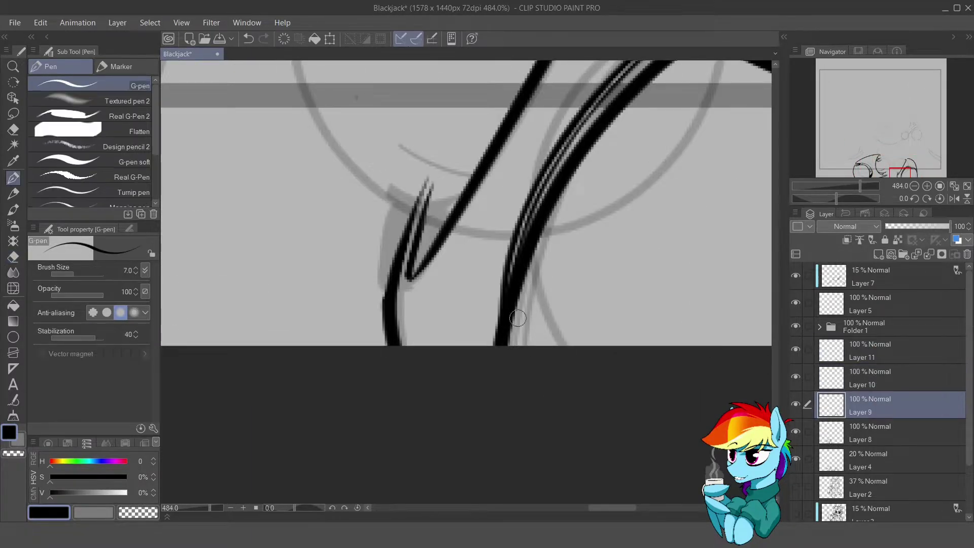
key(e)
scroll(601, 346, down, 6)
click(932, 258)
scroll(507, 254, up, 5)
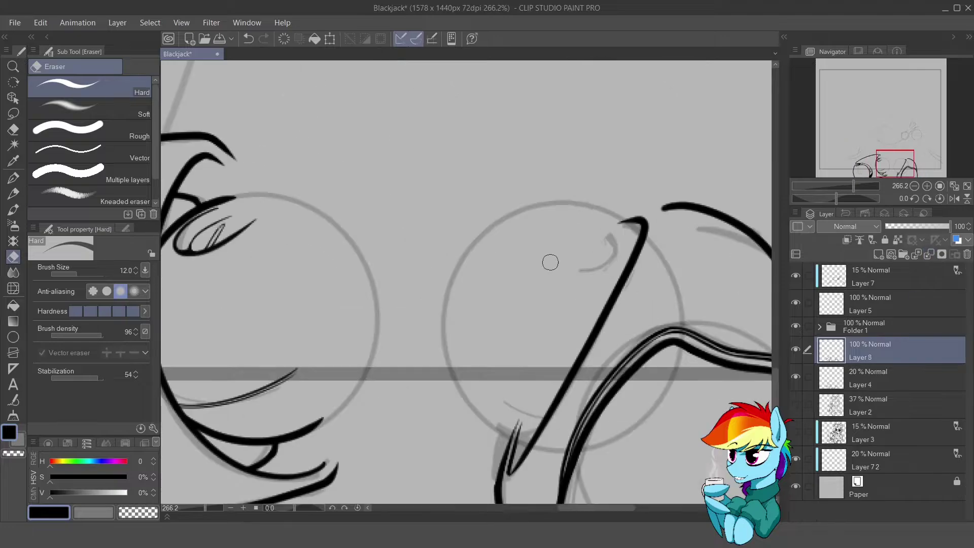
- Ink the lower arc of the right leg's round joint on a new layer and erase the stray strokes at its tip on Layer 8
drag(507, 253, 427, 169)
key(p)
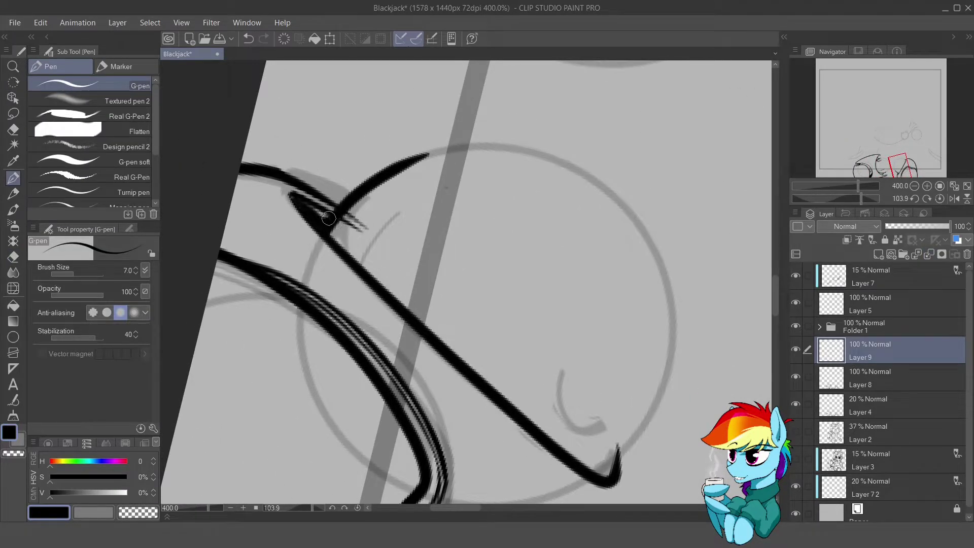
click(869, 380)
key(e)
drag(348, 217, 348, 156)
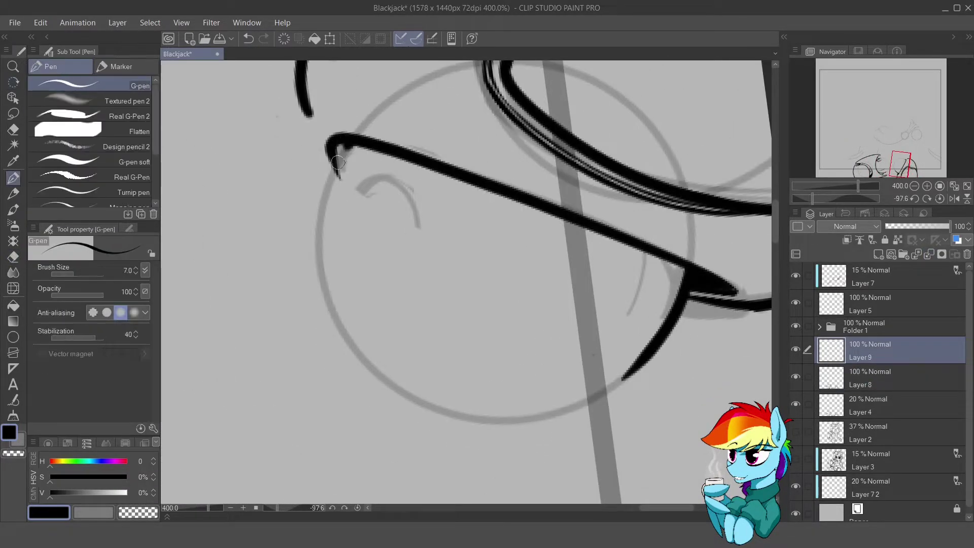
- Ink an oval screw head with a double diagonal slot near the top of the right joint on Layer 9, using a size 5 pen
key(alt+])
key(p)
mouse_move(480, 229)
mouse_down()
mouse_move(445, 135)
mouse_move(555, 189)
mouse_up()
drag(470, 167, 560, 188)
drag(495, 161, 539, 153)
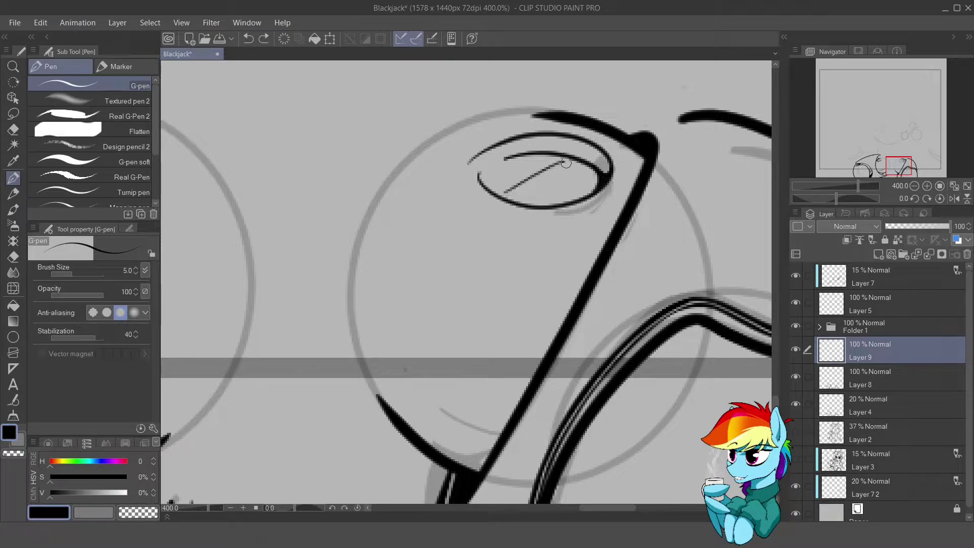
key(e)
key(p)
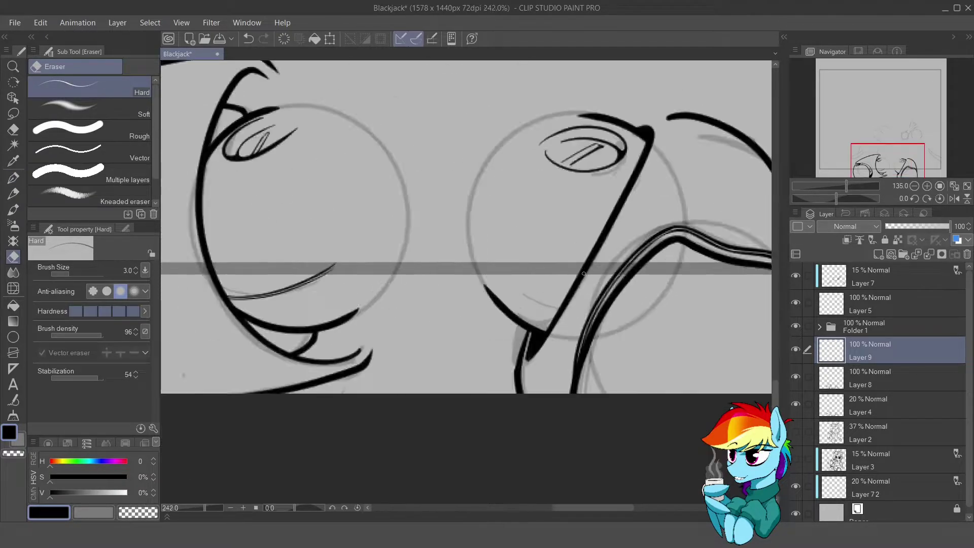
- Ink the double groove line across the lower right joint on a new layer, trim its overhang and merge Layers 9 and 10 into Layer 8
drag(583, 180, 456, 254)
key(ctrl+shift+n)
drag(507, 187, 401, 307)
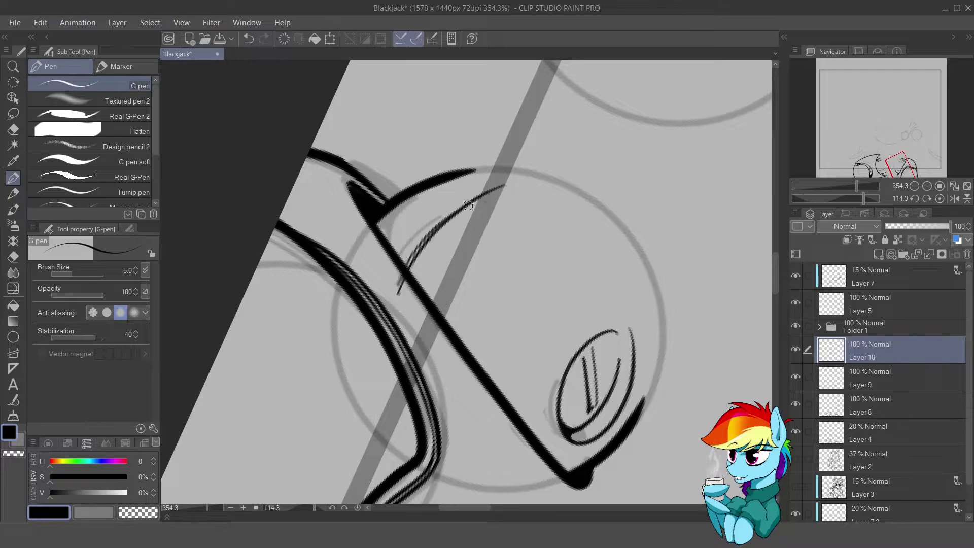
key(ctrl+@)
key(e)
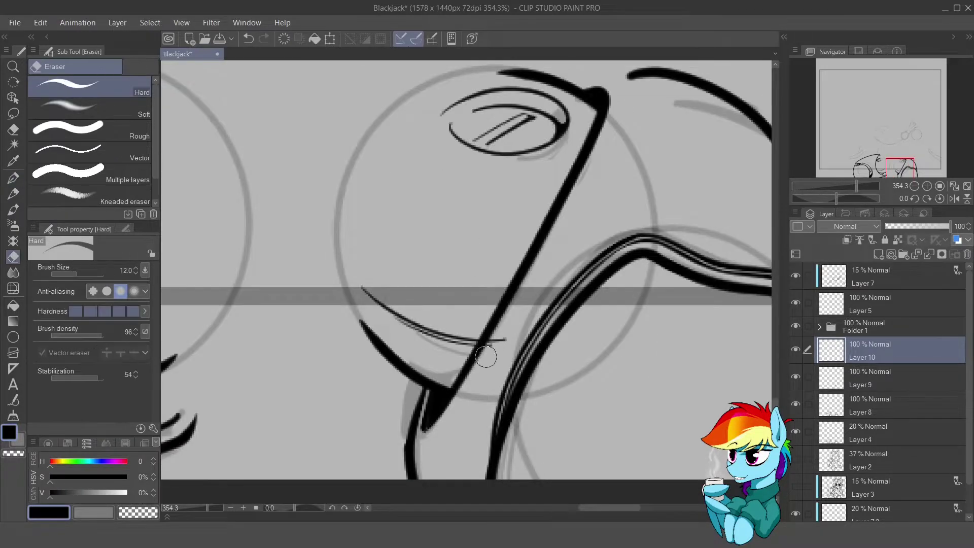
scroll(465, 284, down, 5)
key(ctrl+e)
key(ctrl+e)
- Show the body lines on Layer 2, remove Layer 4 and make Layer 8 active
click(795, 401)
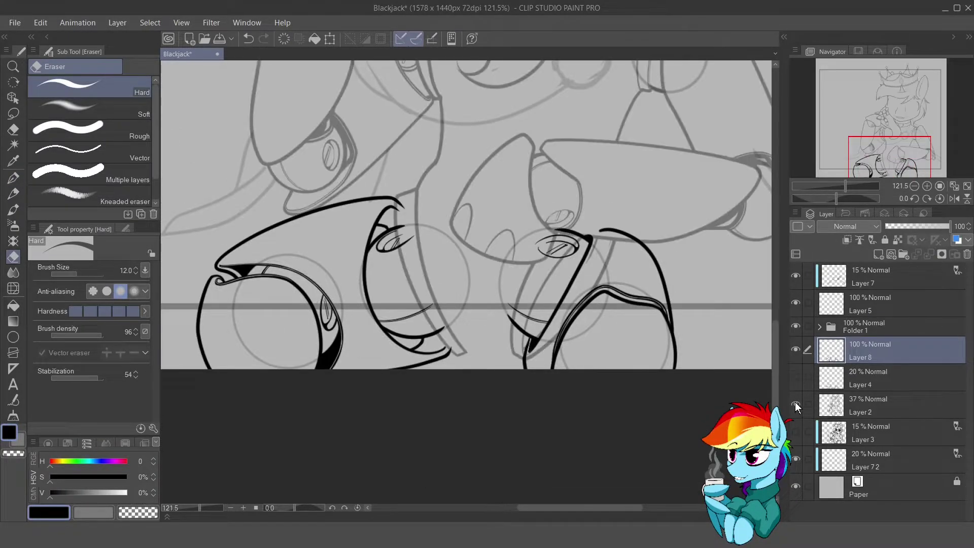
click(858, 379)
key(ctrl+e)
key(ctrl+plus)
click(862, 350)
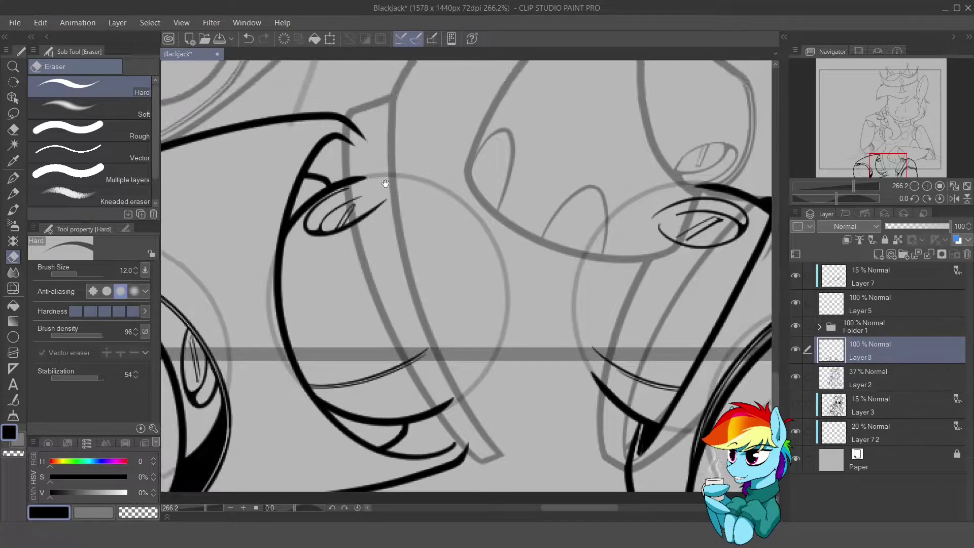
- Erase the left joint's Layer 8 lines that extend over the long strap, using eraser sizes 40 and 20
key(bracketright)
key(bracketright)
key(bracketright)
key(bracketright)
key(bracketright)
key(bracketright)
scroll(384, 213, up, 5)
scroll(384, 213, down, 10)
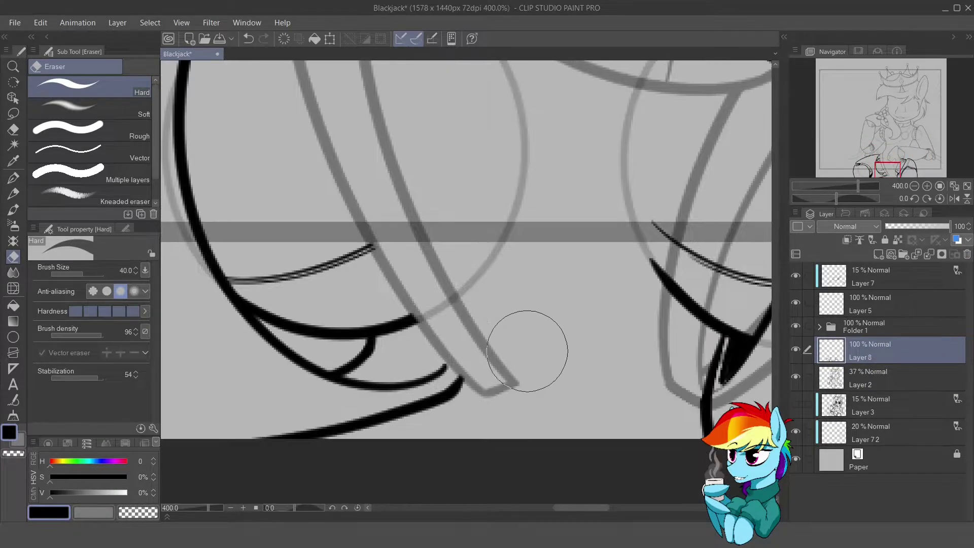
key(p)
key(e)
drag(446, 304, 502, 335)
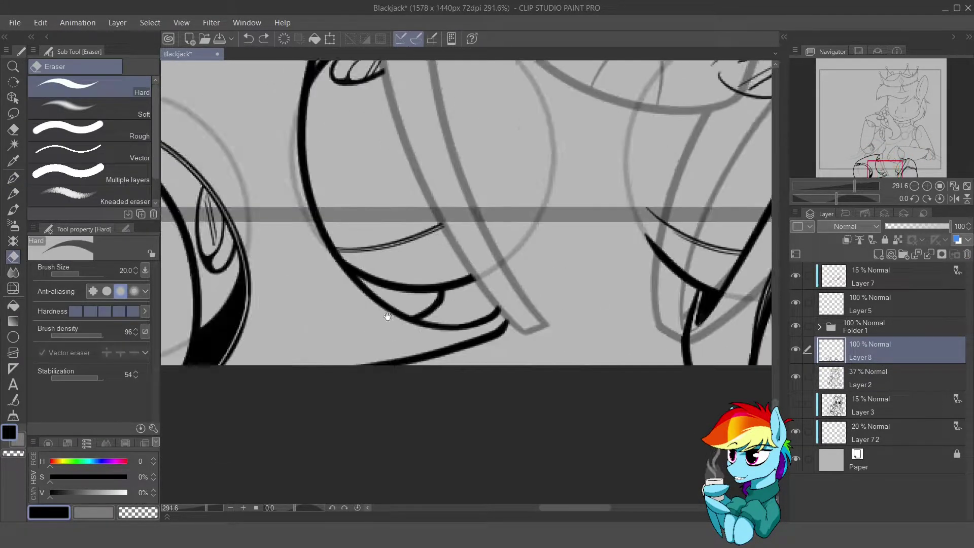
- Erase the right joint's groove, screw and outline parts that overlap the strap and forearm on Layer 8, using a size 30 eraser
scroll(456, 305, down, 3)
drag(447, 264, 443, 303)
key(bracketright)
key(bracketright)
scroll(472, 269, up, 3)
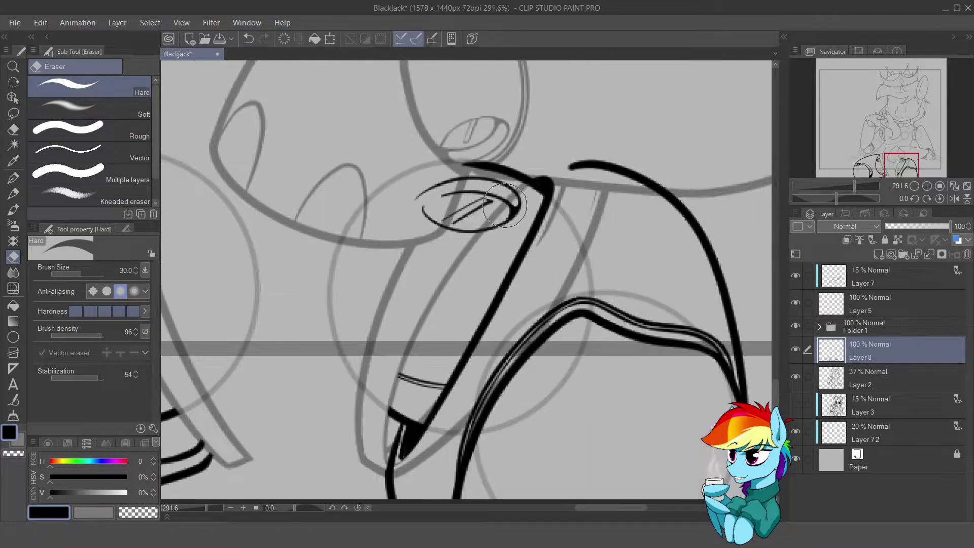
key(bracketright)
drag(528, 136, 462, 143)
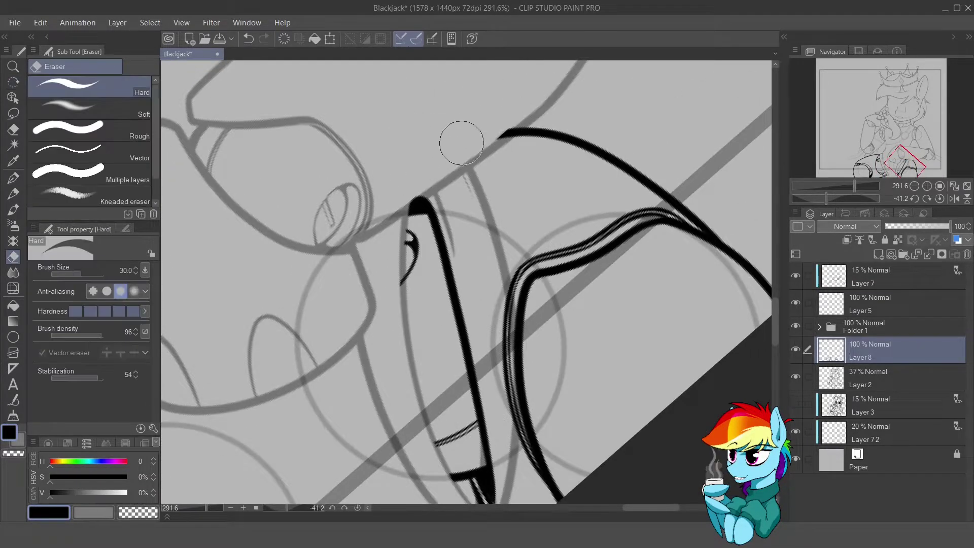
key(ctrl+at)
scroll(384, 398, down, 1)
- Erase the Layer 2 strap lines that run through the right leg, leaving the forearm edge intact
key(alt+bracketleft)
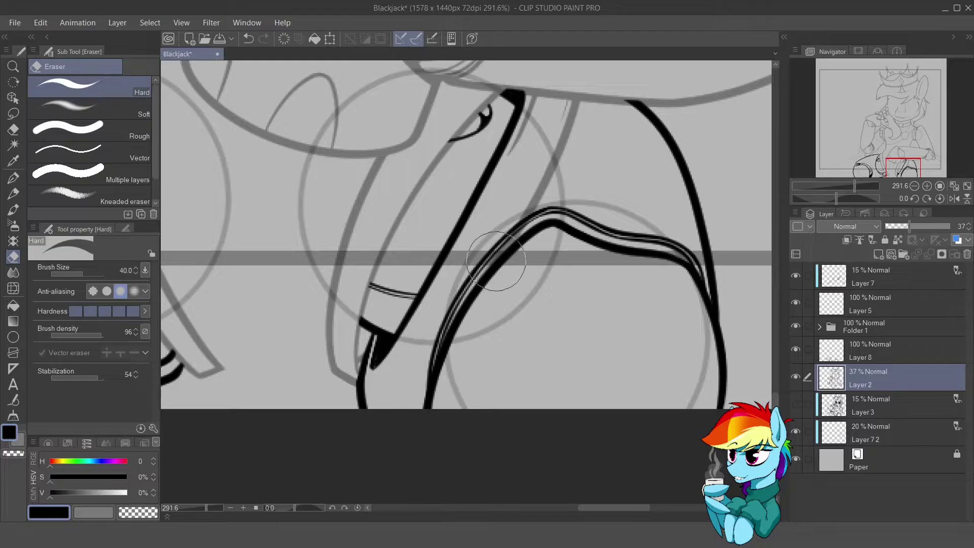
key(bracketleft)
drag(496, 261, 450, 331)
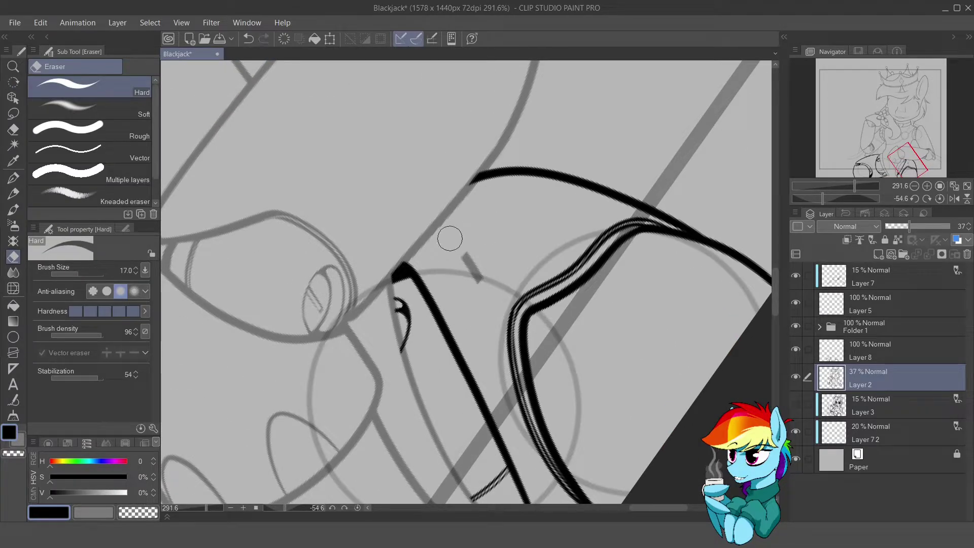
scroll(474, 212, up, 4)
key(p)
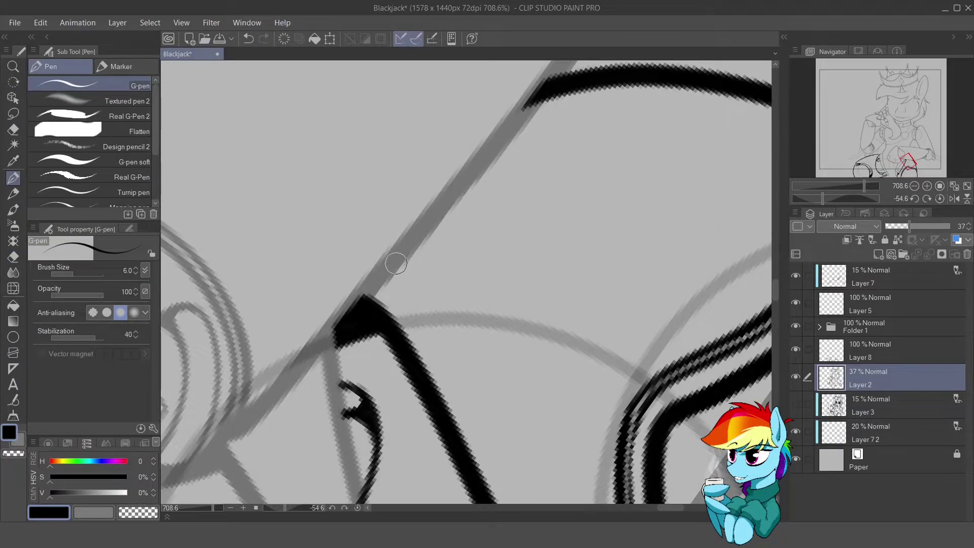
key(ctrl+at)
- Merge the leg line art on Layer 8 into Layer 2 at 100% opacity
scroll(395, 263, down, 8)
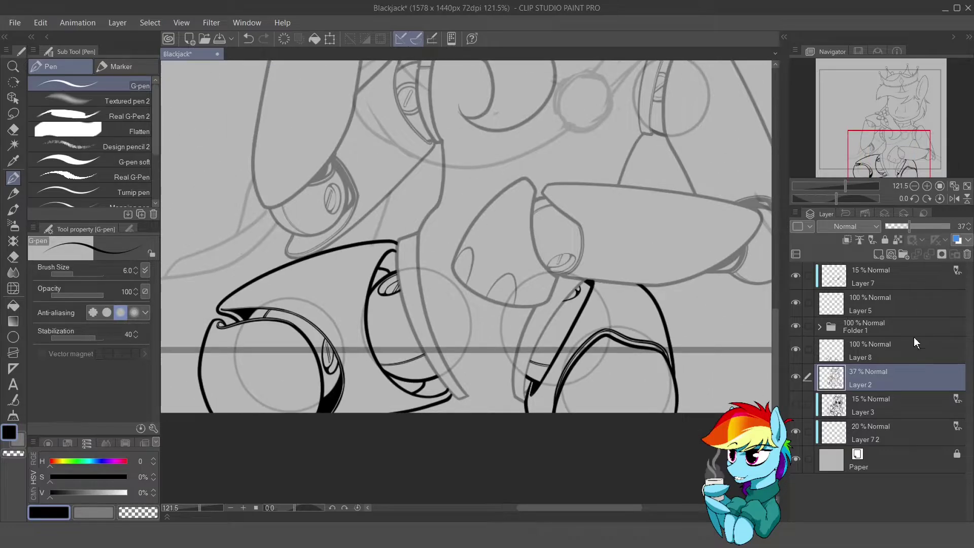
scroll(552, 341, down, 1)
key(ctrl+e)
- Redraw the left joint's inner curve so it blends into the outer outline, and erase the old curve and overlapping groove end
mouse_move(383, 355)
mouse_down()
mouse_move(522, 352)
mouse_move(408, 344)
mouse_move(482, 408)
mouse_move(258, 245)
mouse_up()
key(r)
key(e)
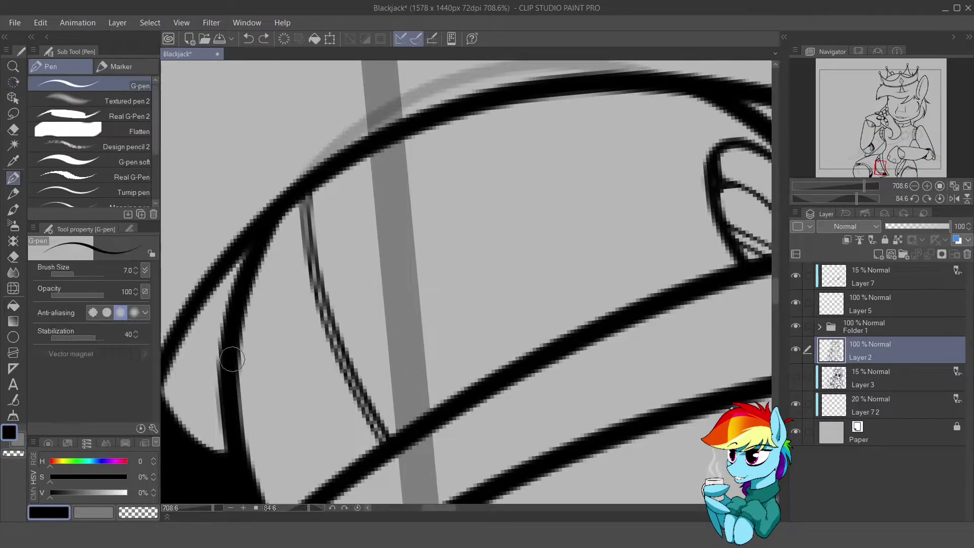
drag(251, 305, 239, 376)
scroll(236, 377, up, 1)
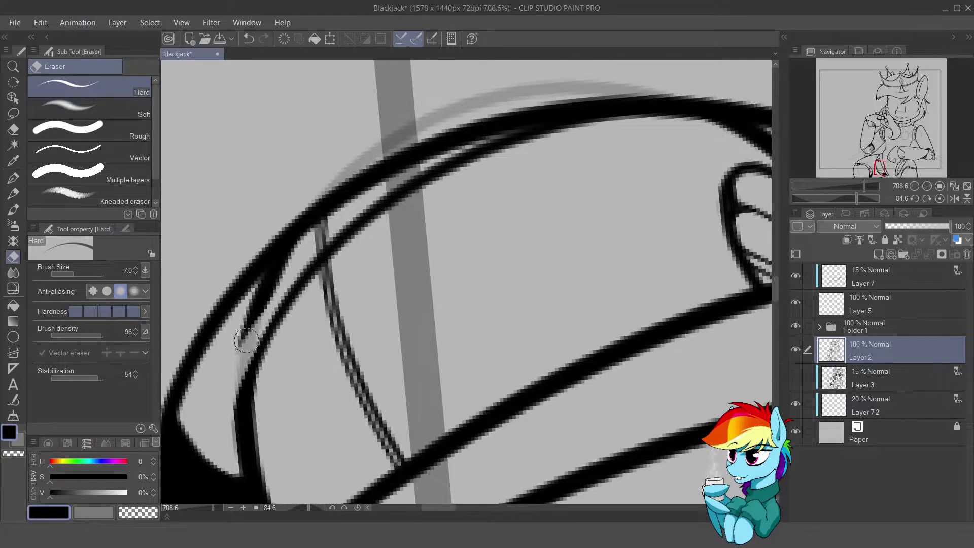
drag(320, 231, 231, 352)
key(p)
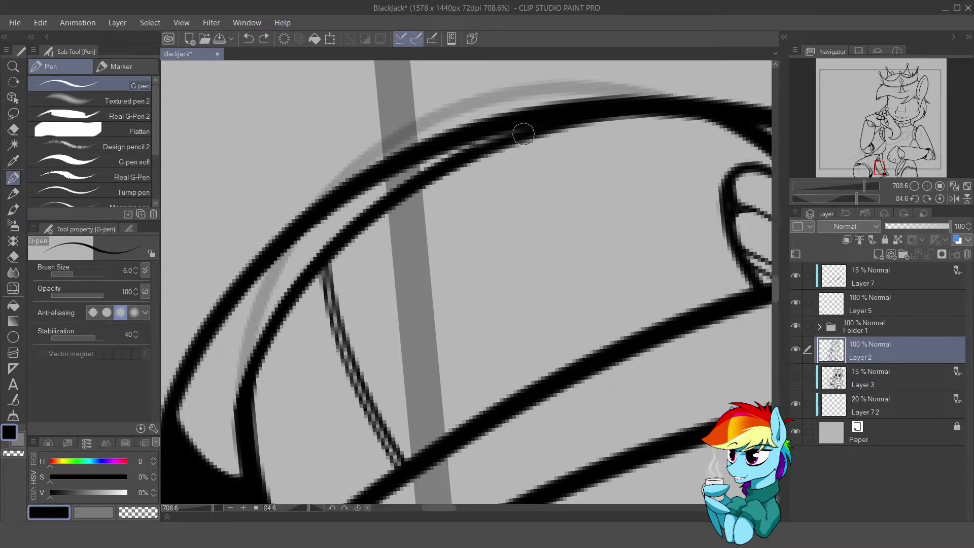
scroll(279, 304, down, 2)
key(p)
drag(322, 243, 294, 350)
- Fill the gaps above and below the left joint solid black with a size 10 pen
key(bracketright)
key(bracketright)
key(bracketright)
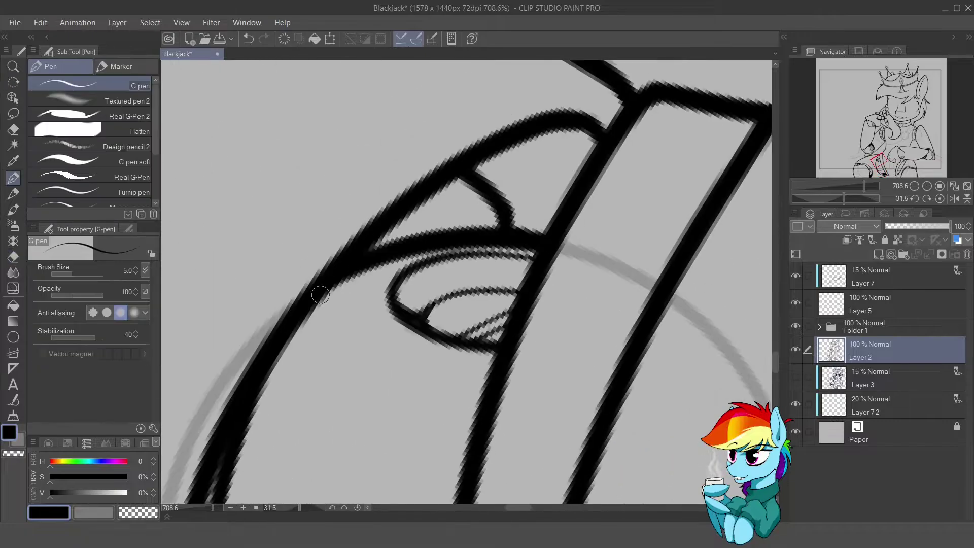
drag(421, 258, 446, 224)
mouse_move(517, 213)
mouse_down()
mouse_move(445, 193)
mouse_move(480, 223)
mouse_up()
key(ctrl+shift+r)
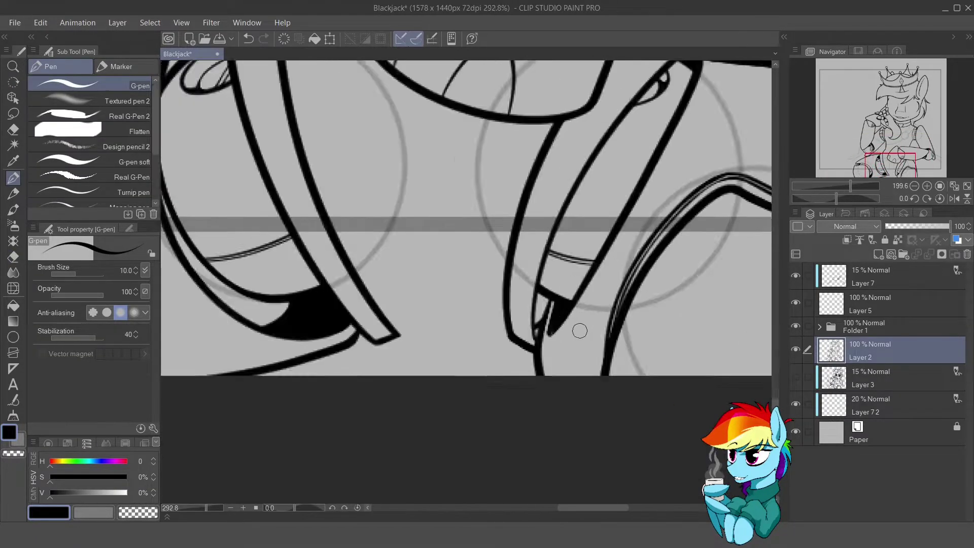
- Fill the narrow gap at the lower tip of the right joint black with a size 6 pen
scroll(579, 331, up, 3)
mouse_move(538, 305)
mouse_down()
mouse_move(494, 219)
mouse_move(480, 350)
mouse_up()
key(bracketleft)
key(bracketleft)
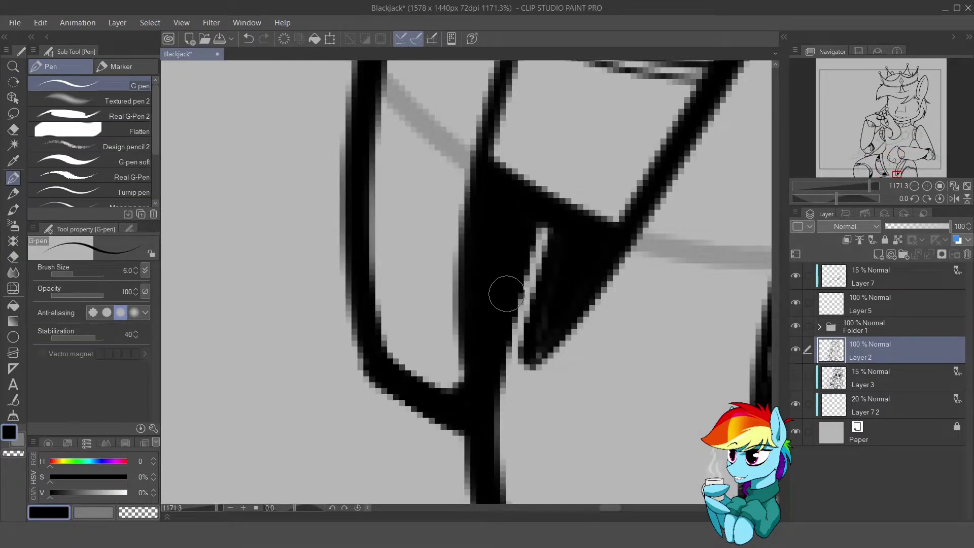
scroll(506, 294, down, 6)
scroll(482, 348, up, 2)
scroll(442, 396, down, 2)
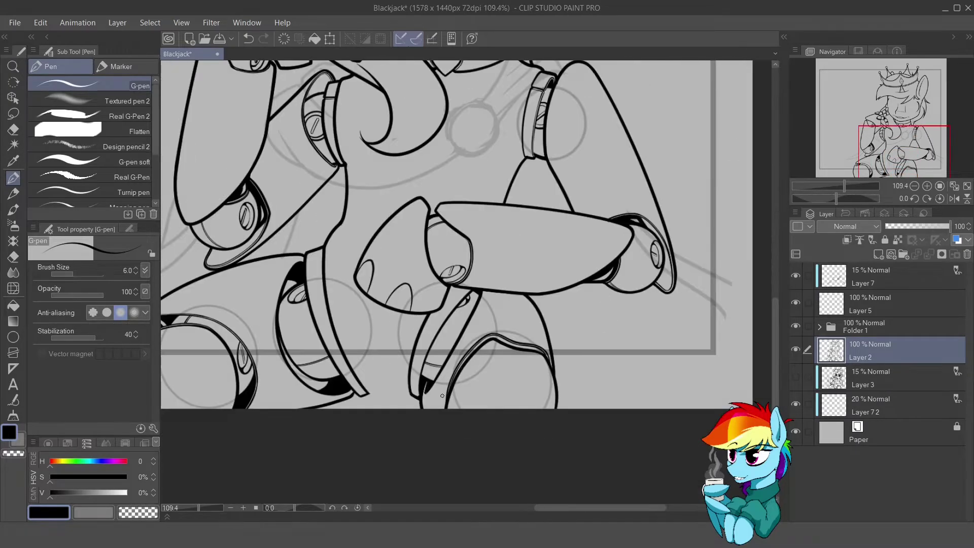
- Erase a thin highlight along the edge of the right joint's black tip with a size 3 eraser and touch up the surrounding lines
scroll(442, 396, up, 5)
key(e)
key(ctrl+z)
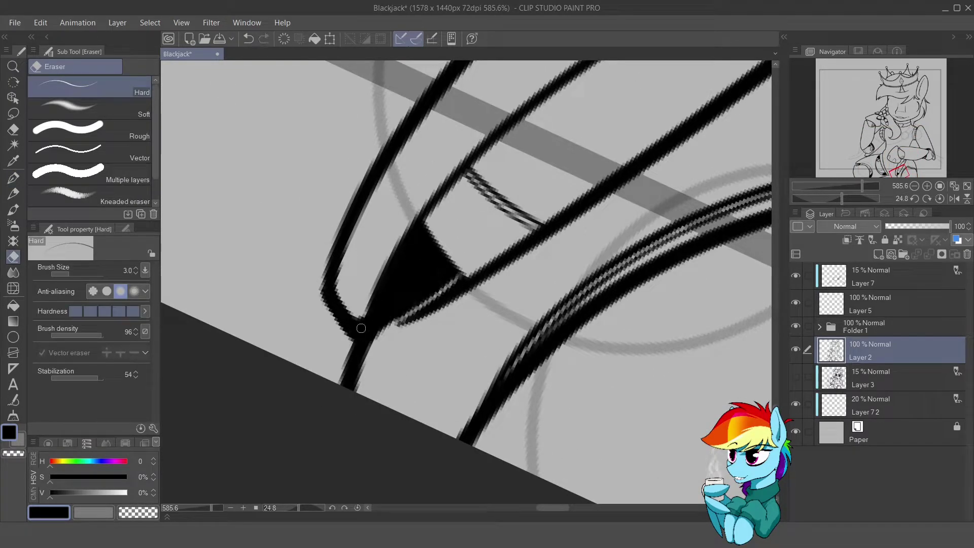
key(ctrl+y)
mouse_move(451, 266)
mouse_down()
mouse_move(501, 221)
mouse_move(403, 276)
mouse_move(604, 291)
mouse_move(458, 284)
mouse_up()
key(p)
click(403, 276)
key(e)
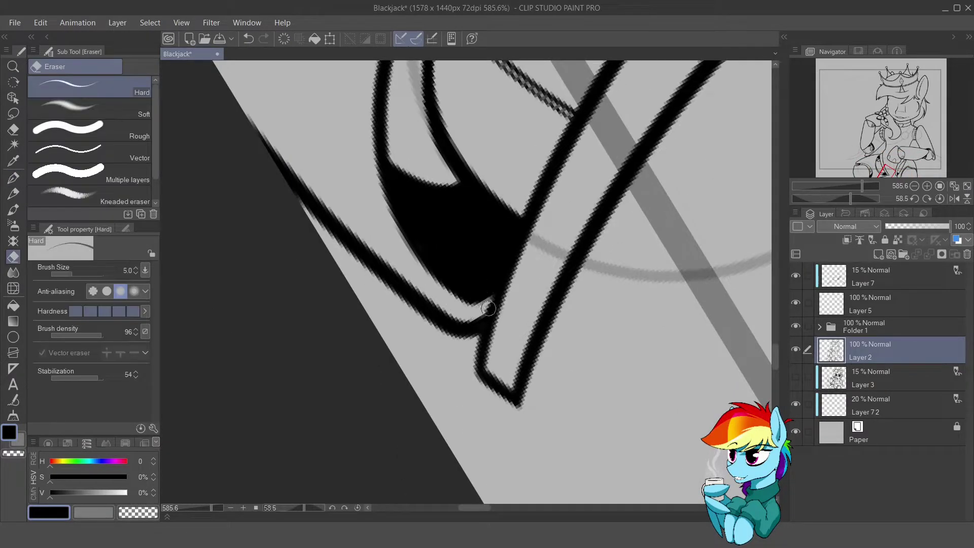
- Show the Layer 3 sketch and ink the curve joining the lower ends of the two straps with a size 6 pen
key(p)
key(ctrl+alt+0)
mouse_move(610, 271)
mouse_down()
mouse_move(611, 259)
mouse_move(580, 273)
mouse_move(538, 375)
mouse_move(456, 329)
mouse_move(382, 305)
mouse_move(358, 211)
mouse_move(370, 180)
mouse_up()
scroll(537, 376, up, 5)
key(bracketright)
key(bracketright)
key(bracketright)
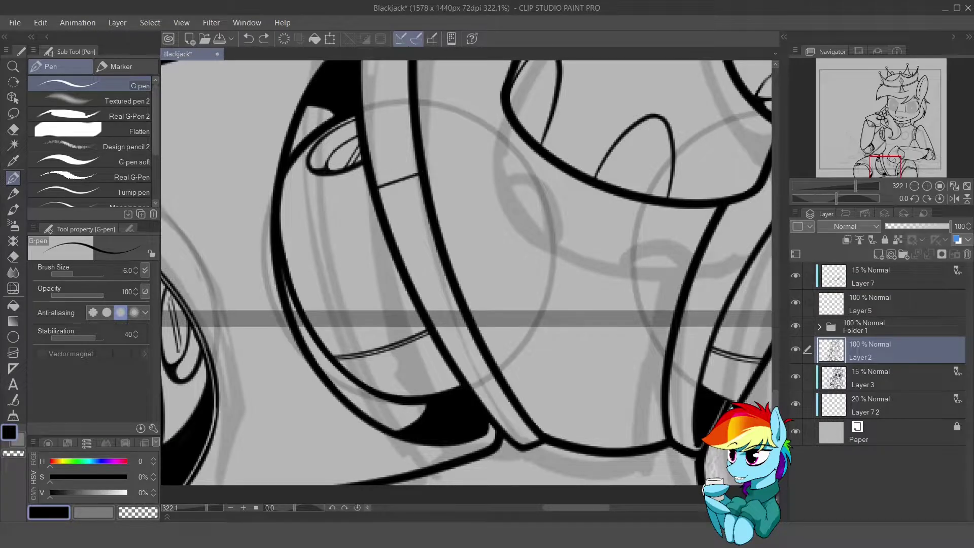
- Complete the double seam line across the left strap and add a matching seam across the right strap
key(e)
key(p)
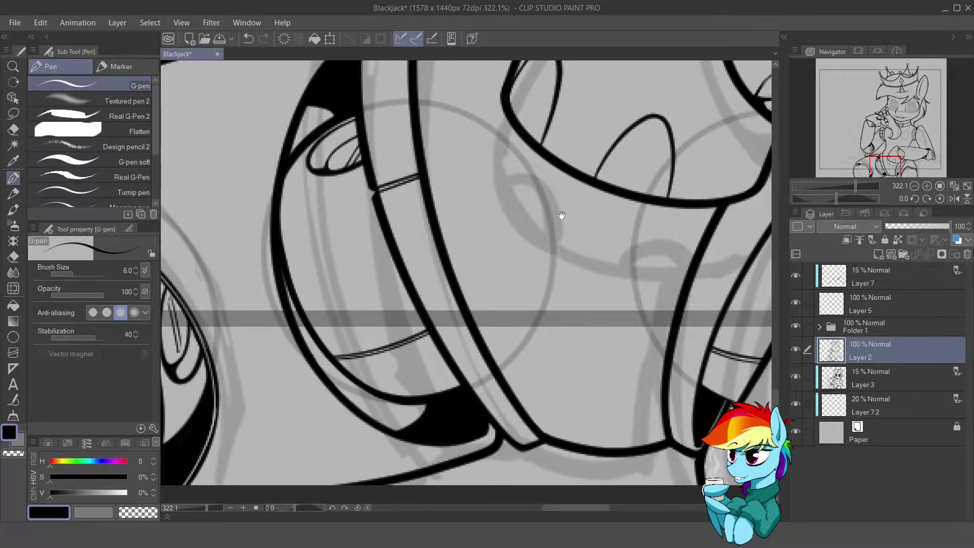
drag(742, 197, 680, 249)
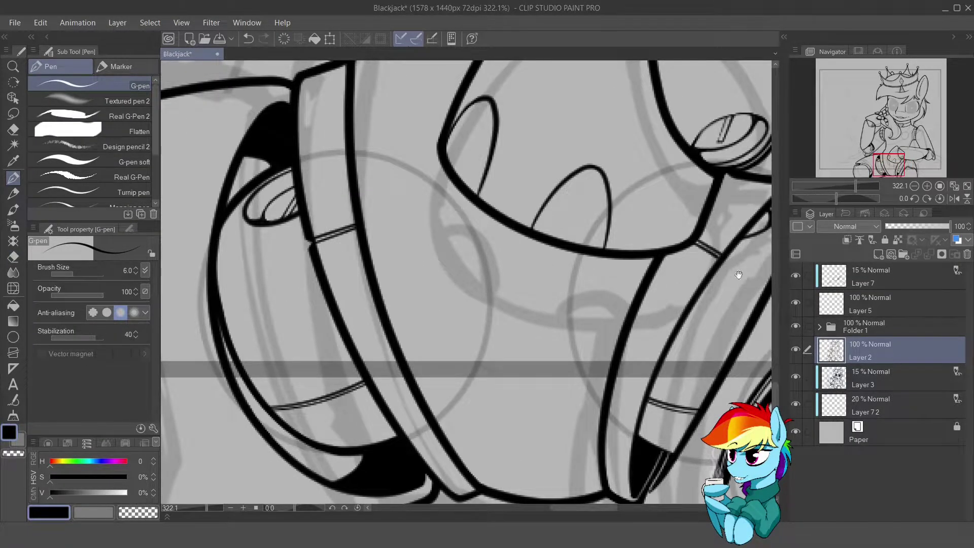
- Thicken the lower seam line across the left hip strap on a new layer with a size 4 pen and merge it down
drag(738, 275, 648, 251)
key(e)
scroll(632, 235, down, 3)
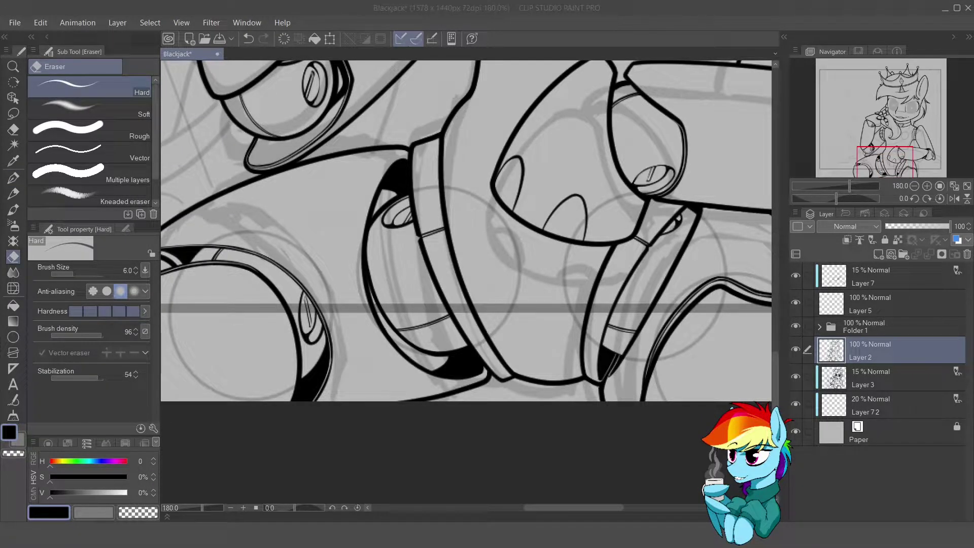
scroll(508, 277, down, 2)
scroll(517, 282, down, 3)
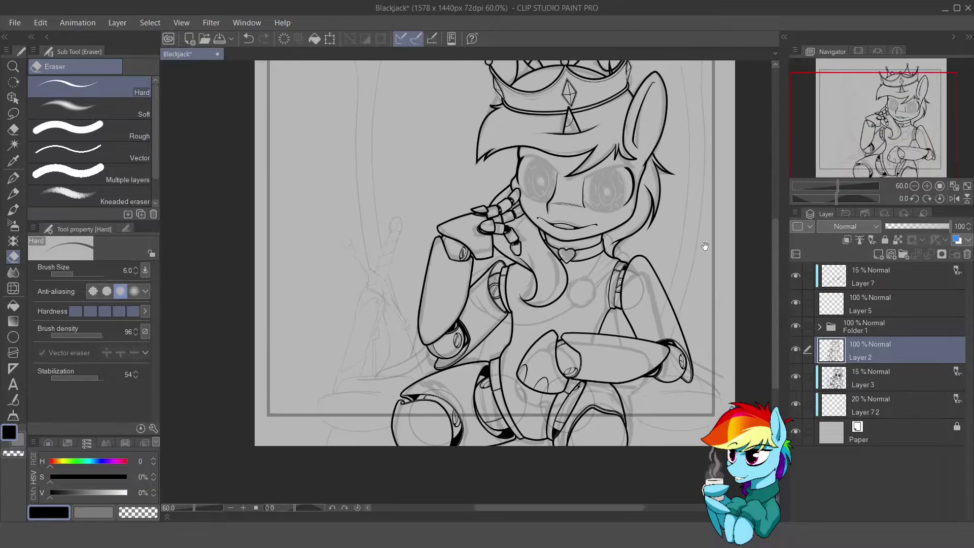
scroll(705, 245, up, 4)
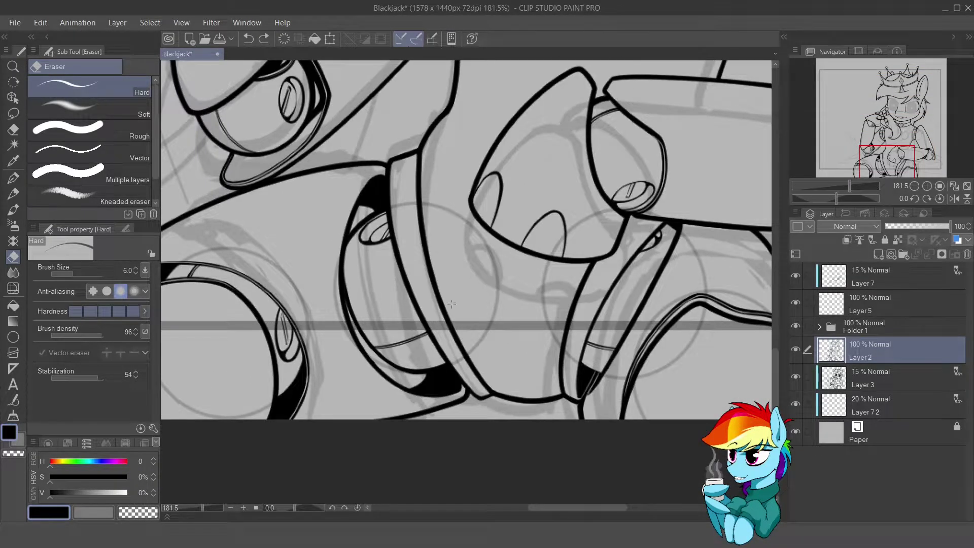
key(p)
key(ctrl+shift+n)
scroll(413, 294, up, 5)
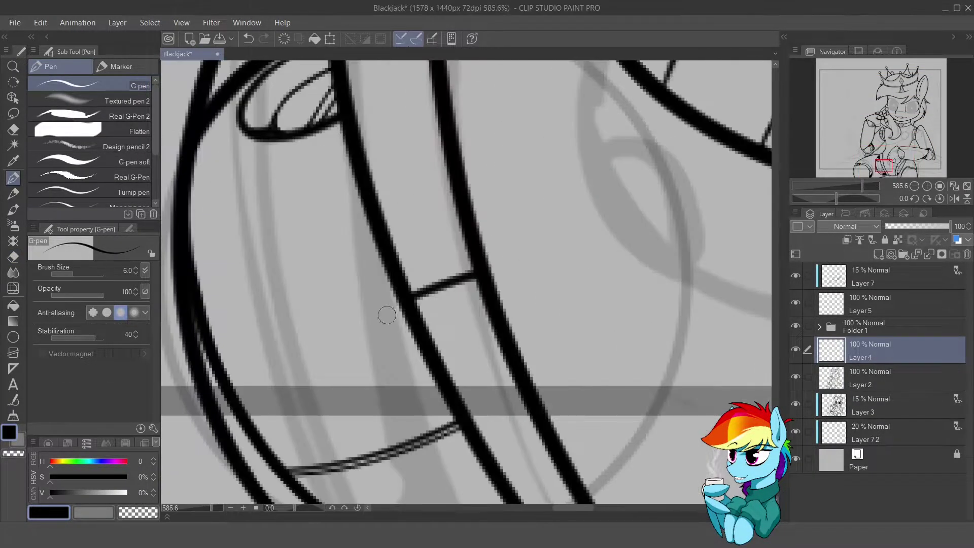
key(bracketleft)
key(bracketleft)
drag(413, 286, 479, 265)
key(ctrl+e)
- Touch up the thickened seam on the right strap and erase a small notch in the left strap's outline where its seam ends
drag(726, 317, 490, 265)
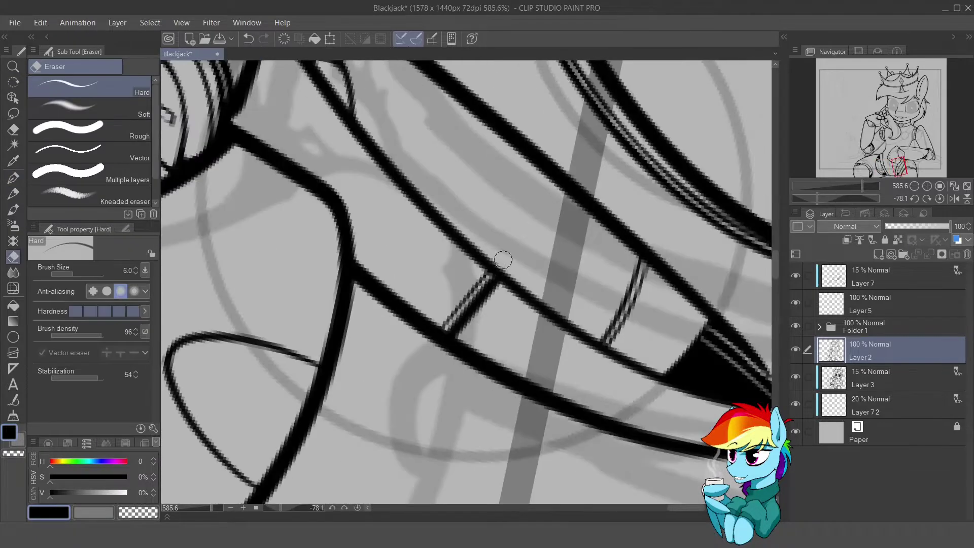
drag(470, 299, 331, 340)
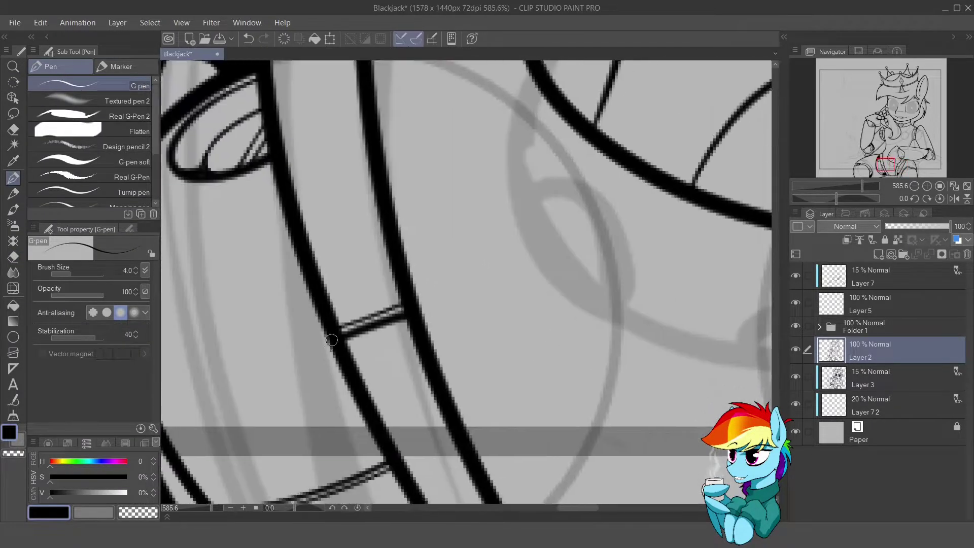
key(e)
key(p)
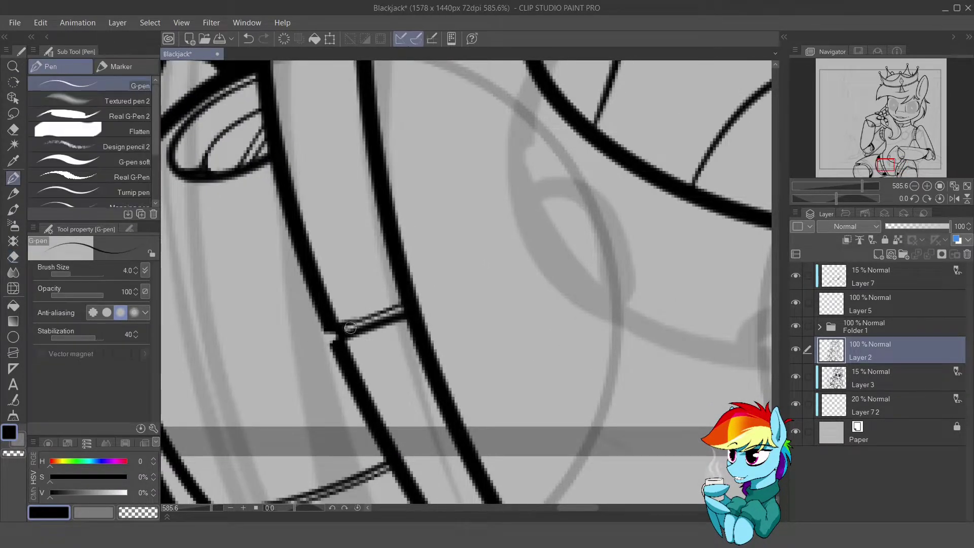
scroll(392, 354, down, 8)
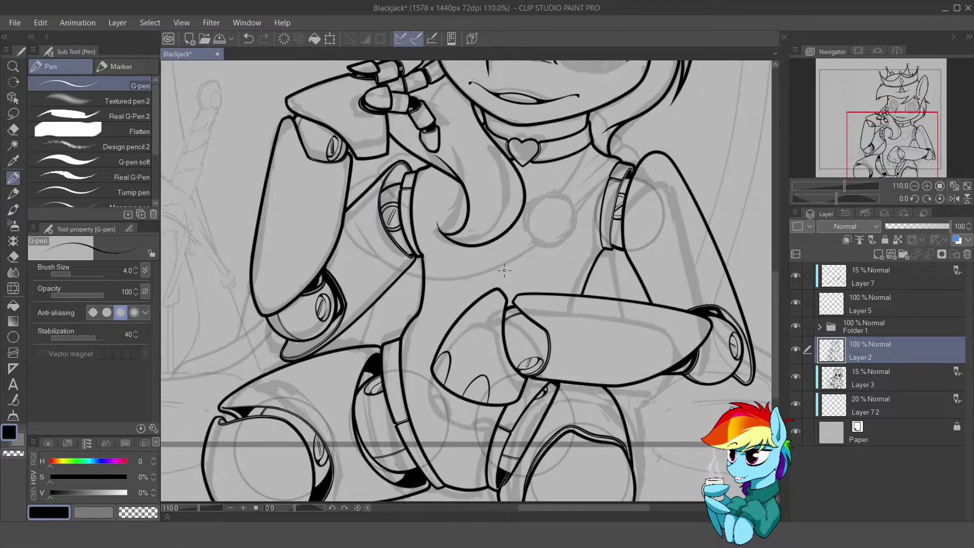
- Create a new layer above Layer 2 and ink the long flowing curve from the chest past the elbow with a size 7 pen
scroll(504, 270, up, 3)
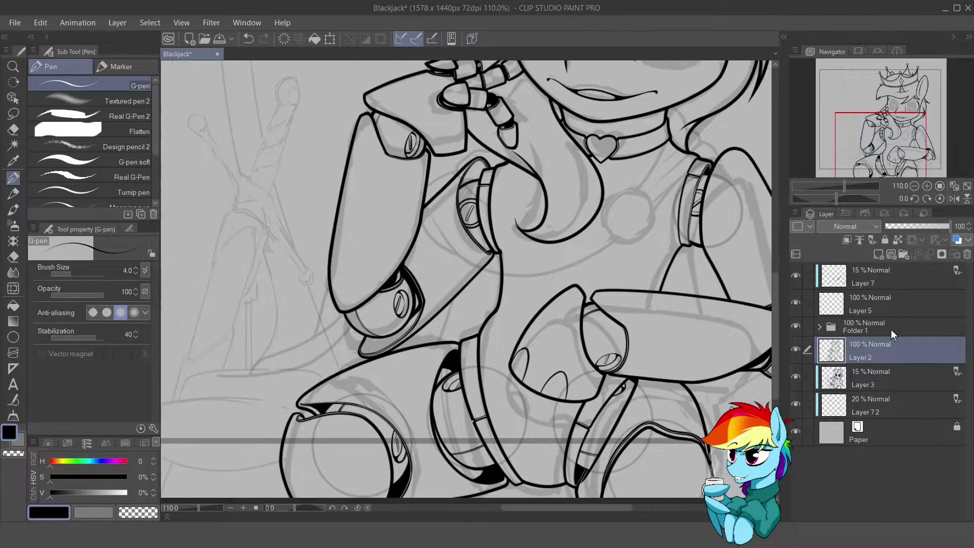
key(ctrl+shift+n)
key(bracketright)
key(bracketright)
key(bracketright)
mouse_move(283, 377)
mouse_down()
mouse_move(478, 187)
mouse_move(771, 203)
mouse_up()
mouse_move(644, 211)
mouse_down()
mouse_move(545, 237)
mouse_move(609, 295)
mouse_up()
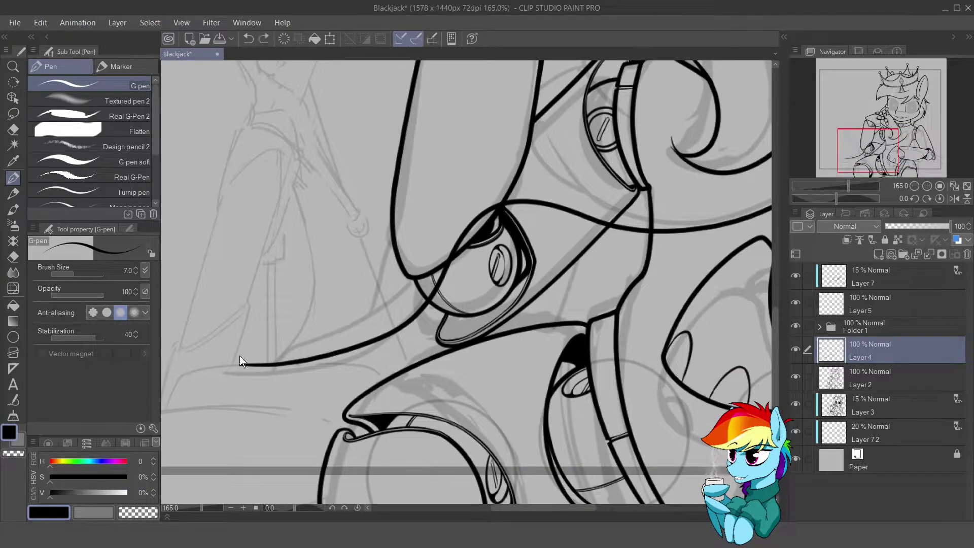
- Ink a parallel curve above the long drape line and add the branching strokes behind the forearm
drag(357, 340, 287, 294)
drag(376, 282, 638, 228)
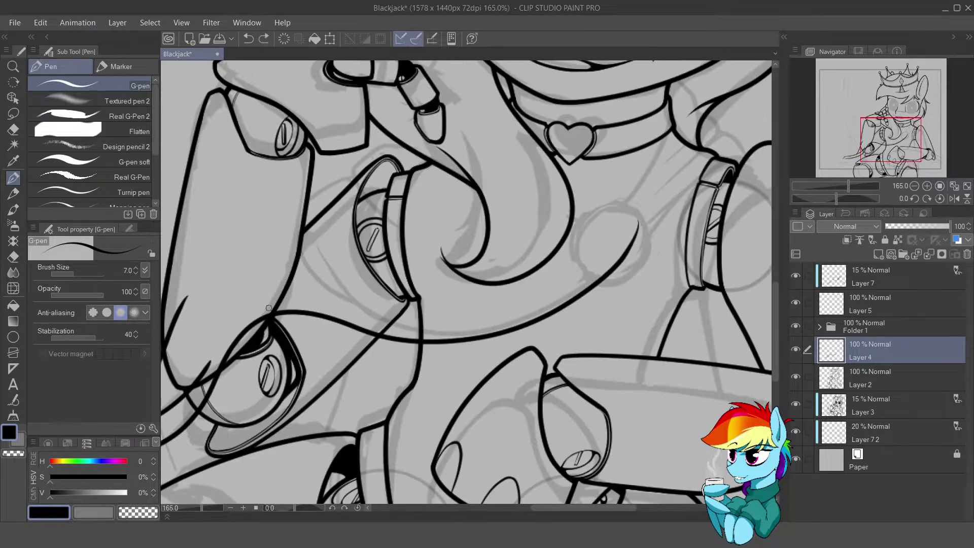
drag(319, 307, 492, 204)
key(ctrl+@)
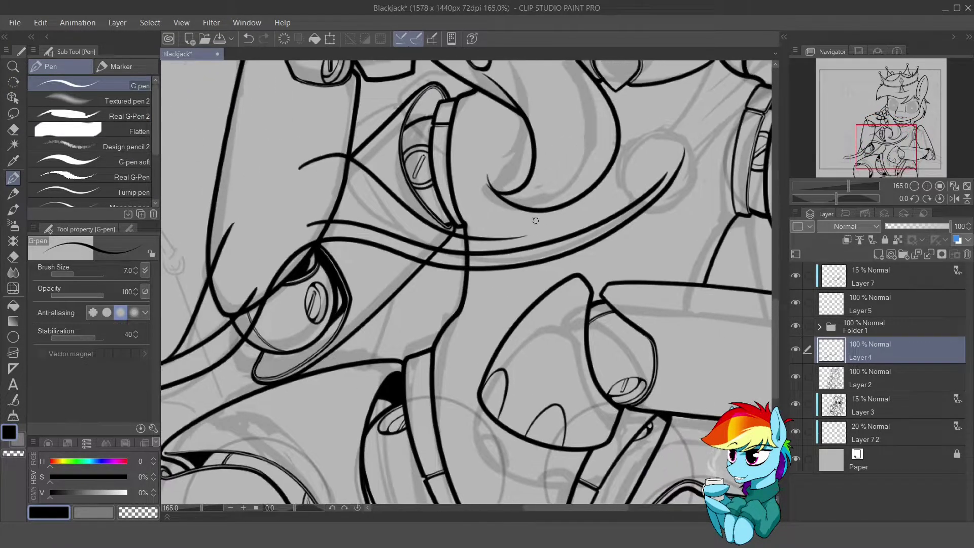
- Ink curved fold lines of the drape across the shoulder joint, comparing versions of the strokes with undo and redo
drag(378, 133, 510, 182)
mouse_move(329, 158)
mouse_down()
mouse_move(513, 185)
mouse_move(539, 210)
mouse_up()
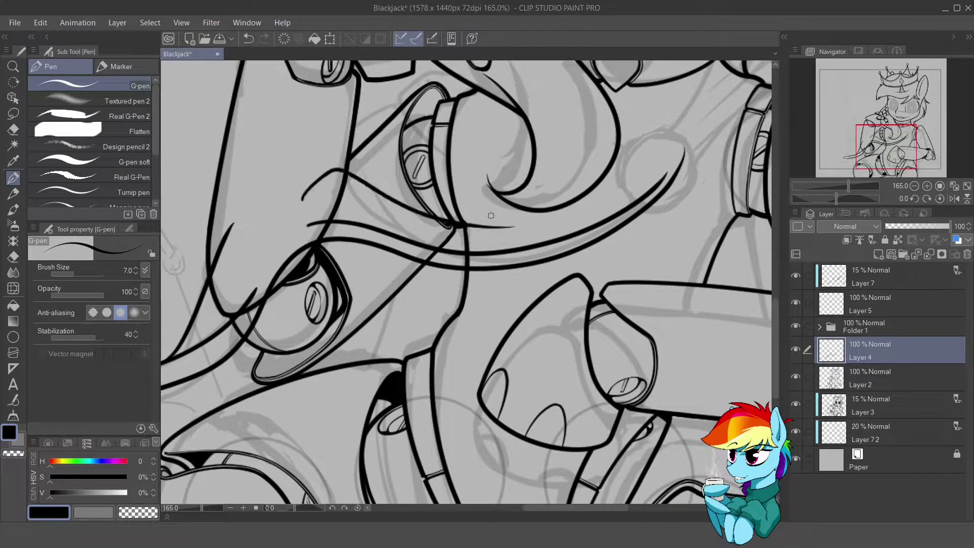
key(ctrl+z)
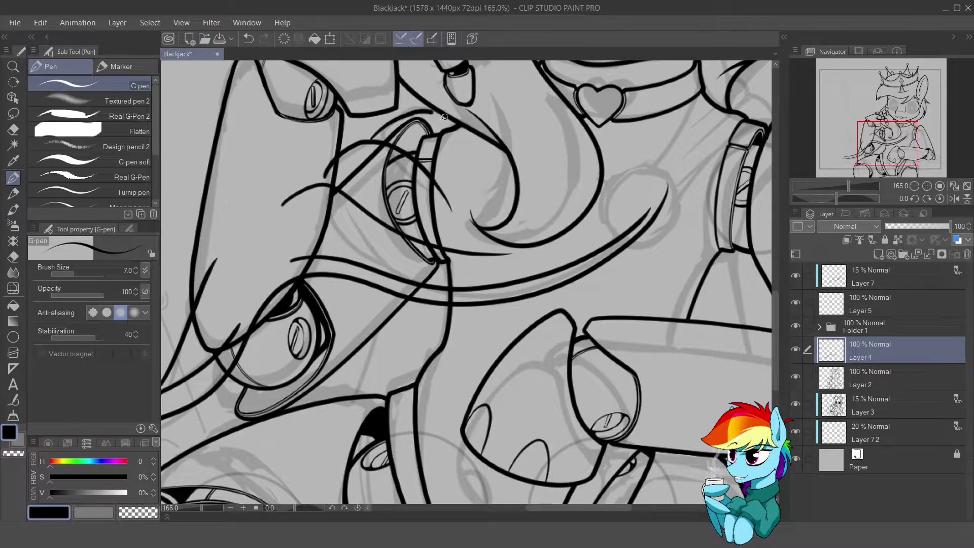
key(ctrl+z)
key(ctrl+y)
key(ctrl+z)
key(ctrl+y)
key(ctrl+z)
key(ctrl+y)
- Trim a fold stroke at the shoulder and ink the drape's upper edge sweeping down toward the chest circle
key(e)
mouse_move(411, 111)
mouse_down()
mouse_move(401, 167)
mouse_move(409, 236)
mouse_move(405, 213)
mouse_move(377, 193)
mouse_up()
key(p)
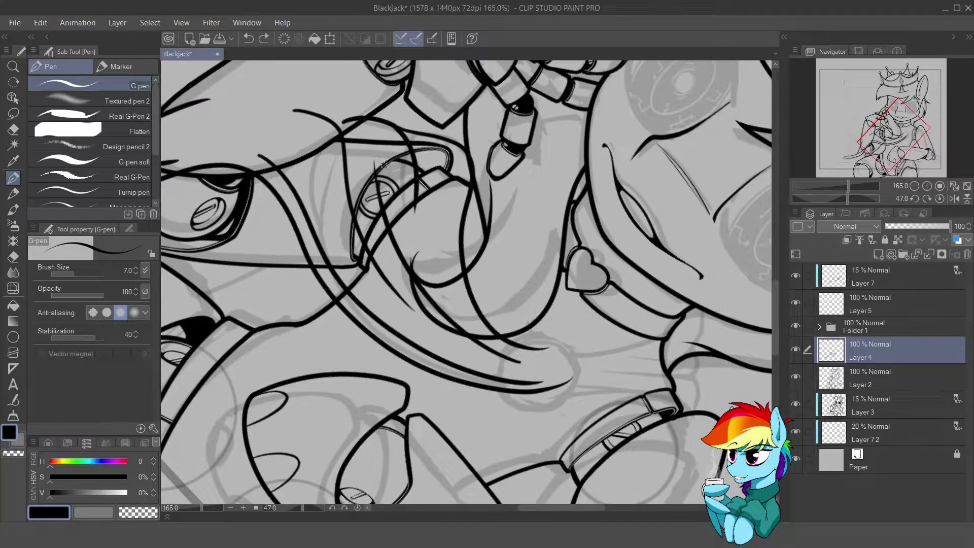
key(ctrl+@)
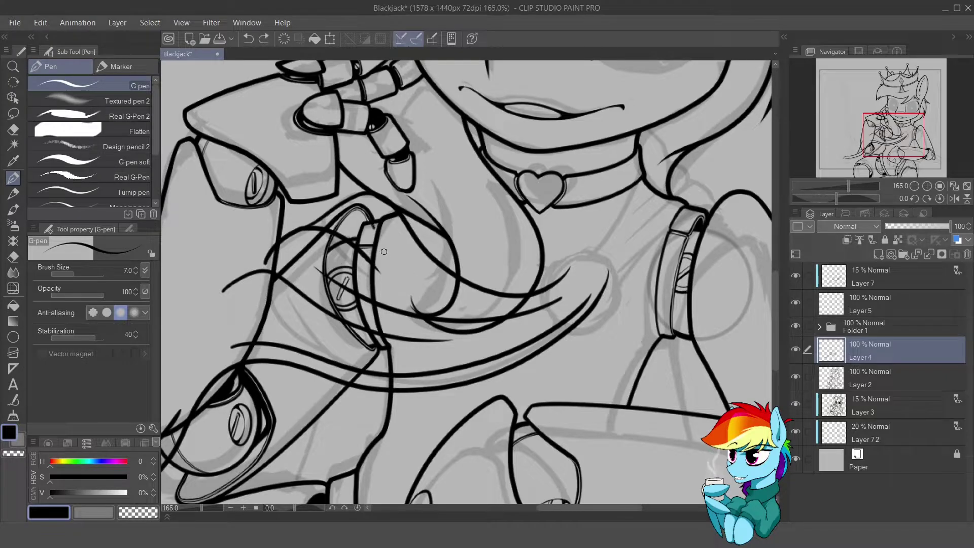
- Erase overlapping stroke ends with a size 8 to 10 eraser and shape the kinked fold edges above the shoulder joint
key(e)
scroll(483, 257, up, 5)
drag(484, 258, 381, 225)
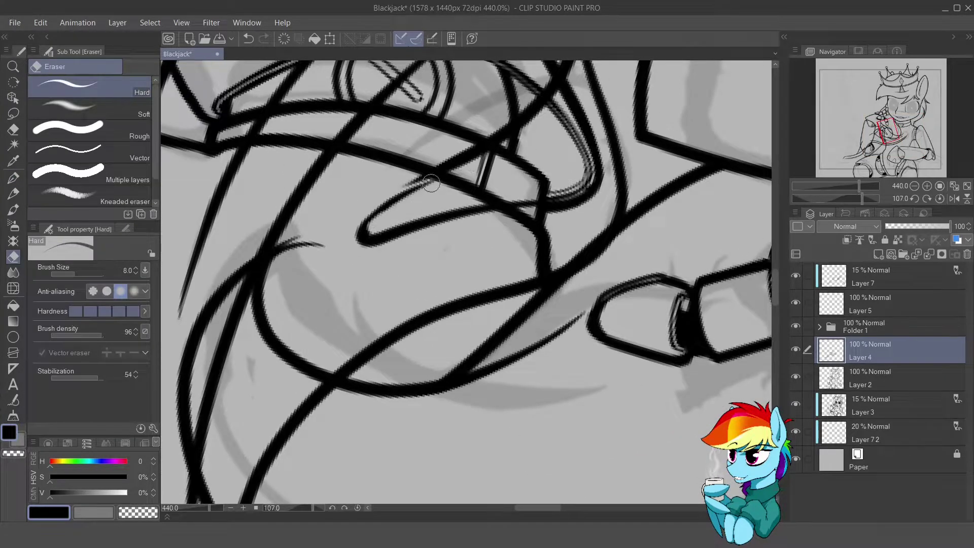
mouse_move(432, 183)
mouse_down()
mouse_move(401, 208)
mouse_move(375, 253)
mouse_move(400, 274)
mouse_move(355, 228)
mouse_move(292, 190)
mouse_move(273, 246)
mouse_move(329, 135)
mouse_up()
key(p)
key(e)
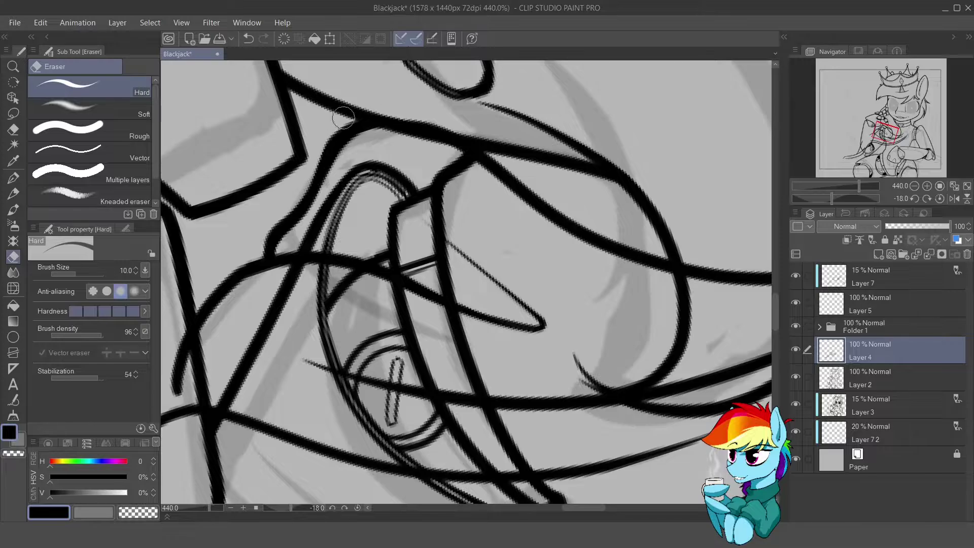
scroll(344, 118, down, 3)
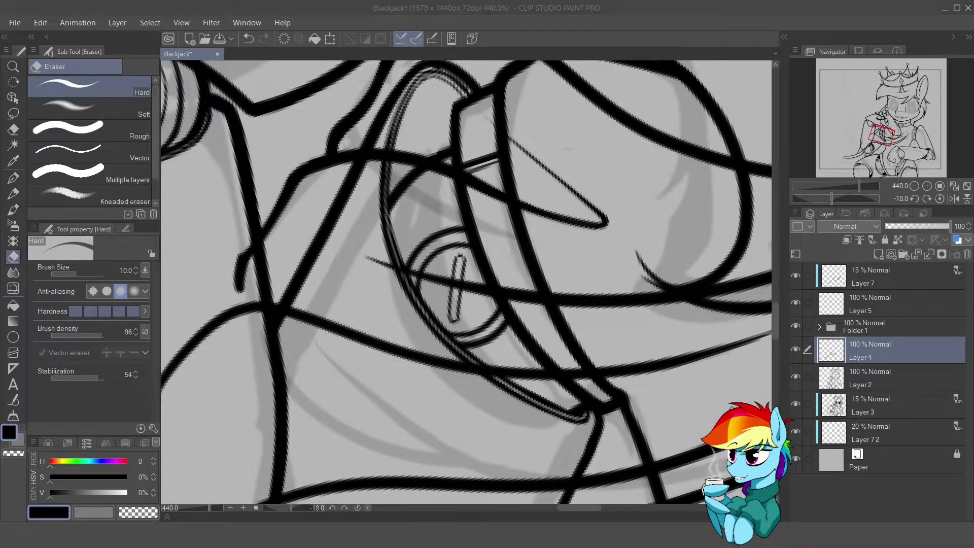
scroll(466, 284, down, 4)
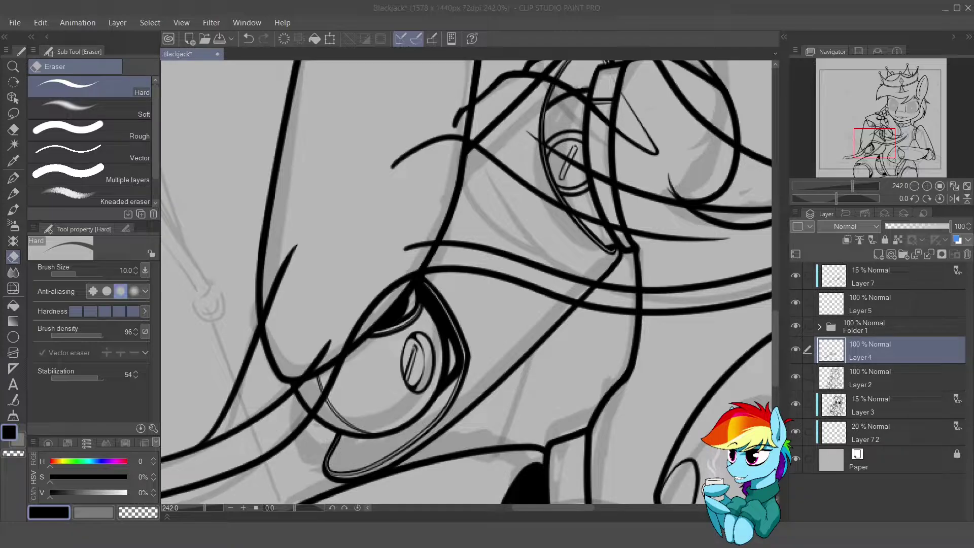
- Lower Layer 2's opacity to 30% and refine the drape's topmost fold with a small inner crease line
scroll(450, 180, up, 3)
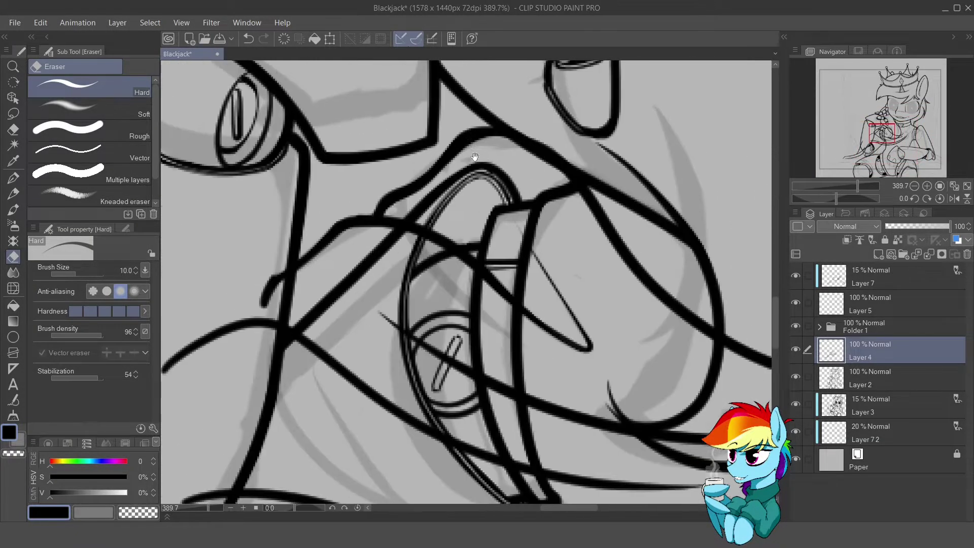
key(bracketright)
mouse_move(399, 176)
mouse_down()
mouse_move(400, 215)
mouse_move(347, 245)
mouse_move(457, 178)
mouse_up()
key(bracketleft)
key(p)
key(e)
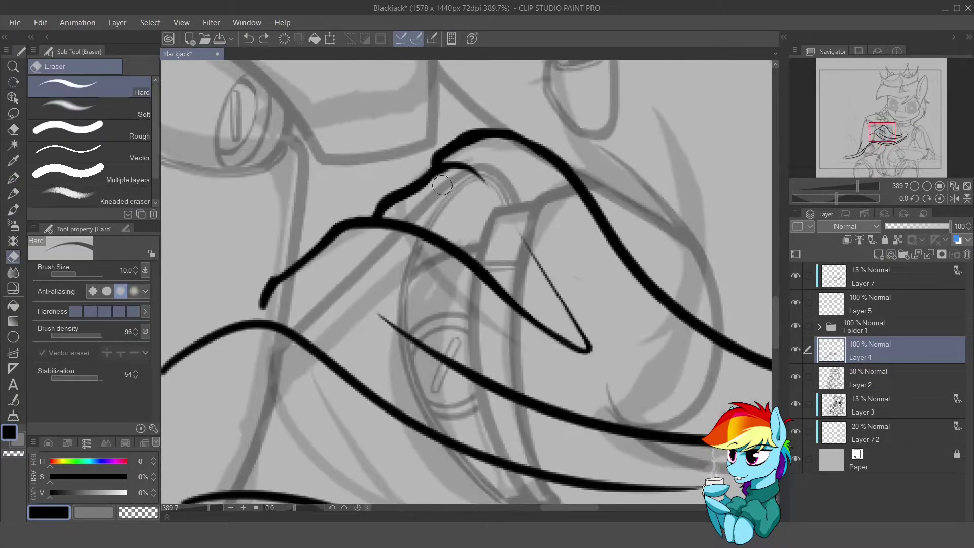
- Erase the drape line ends that overlap the raised forearm with a size 60 eraser
scroll(531, 150, down, 5)
scroll(531, 150, up, 6)
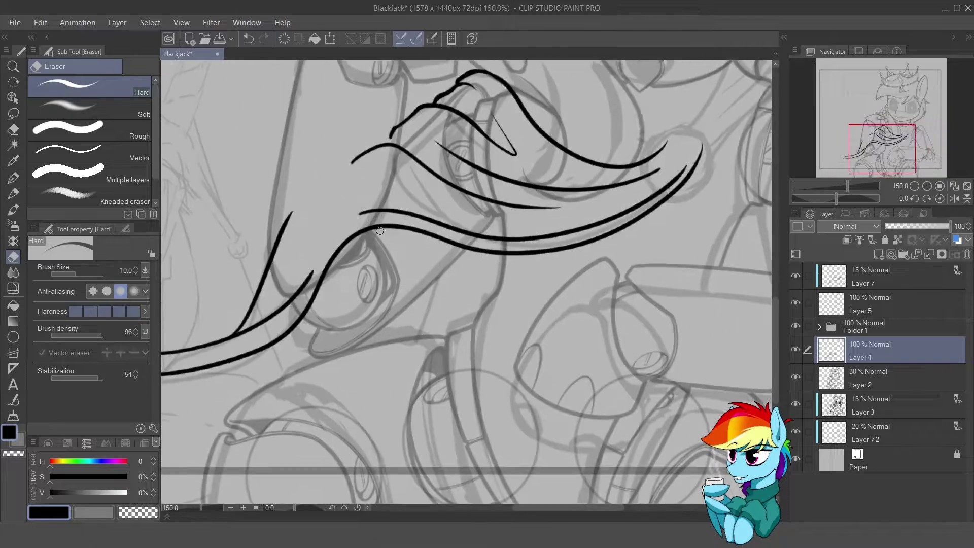
key(bracketright)
key(bracketright)
key(bracketright)
key(bracketright)
key(bracketright)
key(bracketright)
key(bracketright)
key(bracketright)
scroll(317, 286, down, 2)
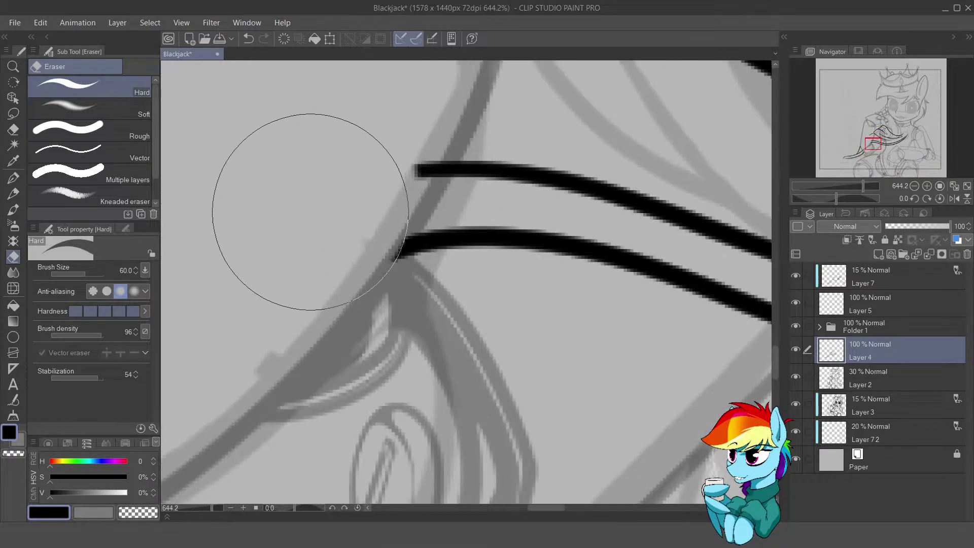
- Place a hidden copy of Layer 2 above Layer 7 and trim the drape lines' ends near the chest circle on Layer 4
click(906, 275)
scroll(398, 203, up, 3)
key(alt+bracketright)
scroll(370, 169, down, 3)
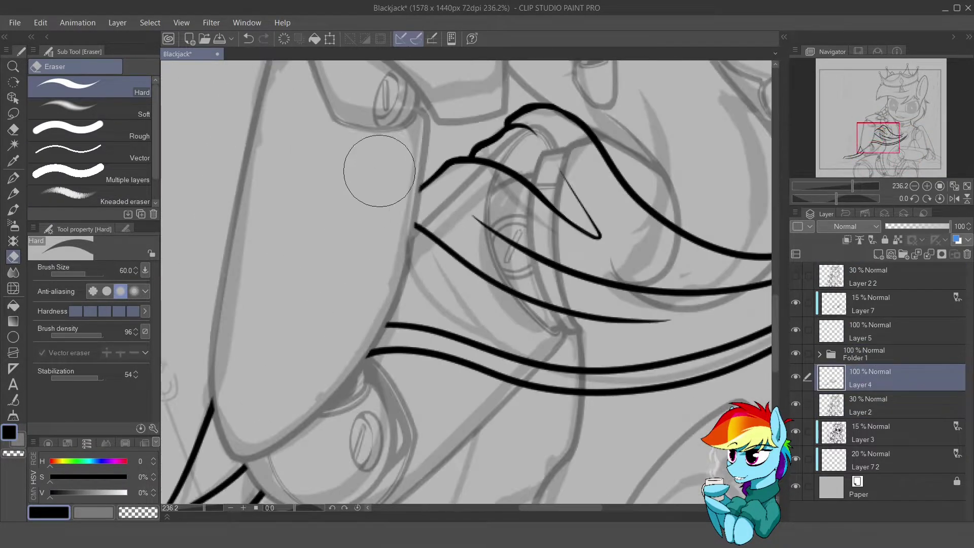
scroll(590, 325, up, 2)
scroll(624, 294, down, 2)
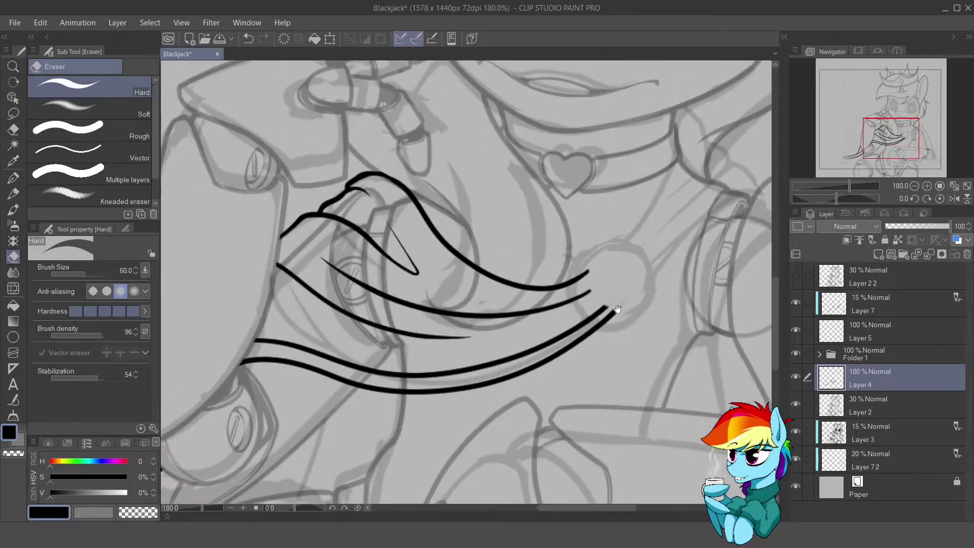
scroll(498, 411, down, 2)
scroll(462, 282, up, 1)
- Ink a short fold line between the elbow and thigh on a new layer with a size 7 pen and trim its ends
key(ctrl+shift+n)
key(p)
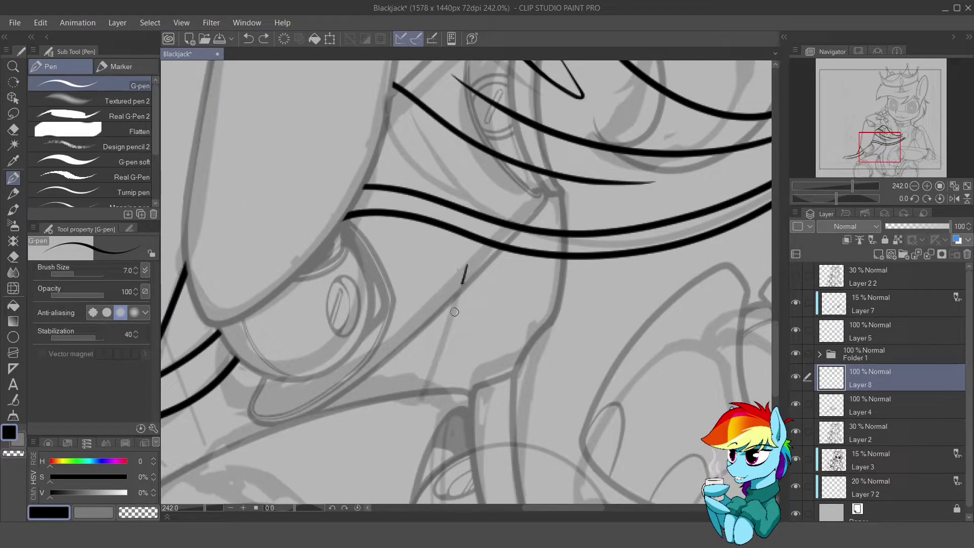
drag(454, 311, 396, 434)
key(e)
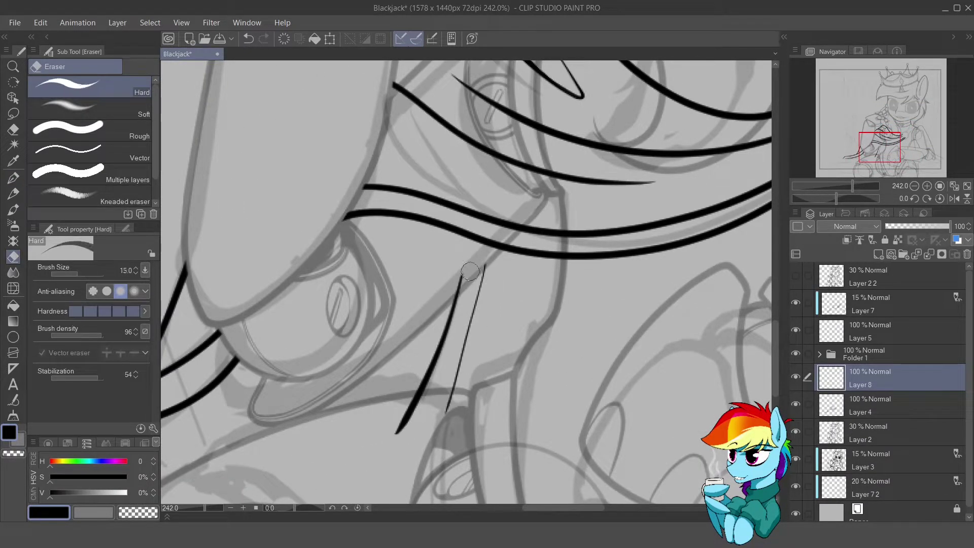
scroll(448, 406, down, 4)
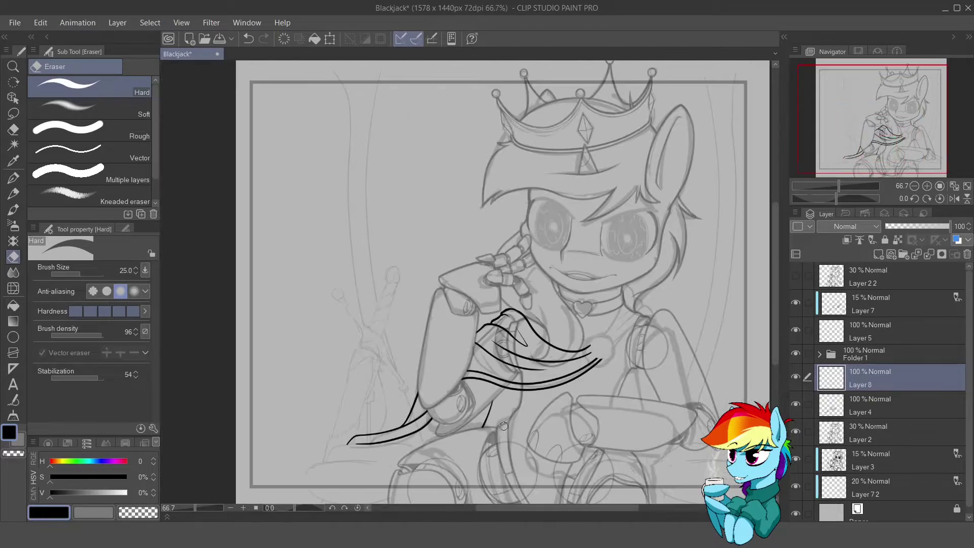
- Try a vertical fold line below the drape on the torso and close the cloth's far end beyond the elbow
scroll(394, 300, up, 5)
key(p)
key(ctrl+z)
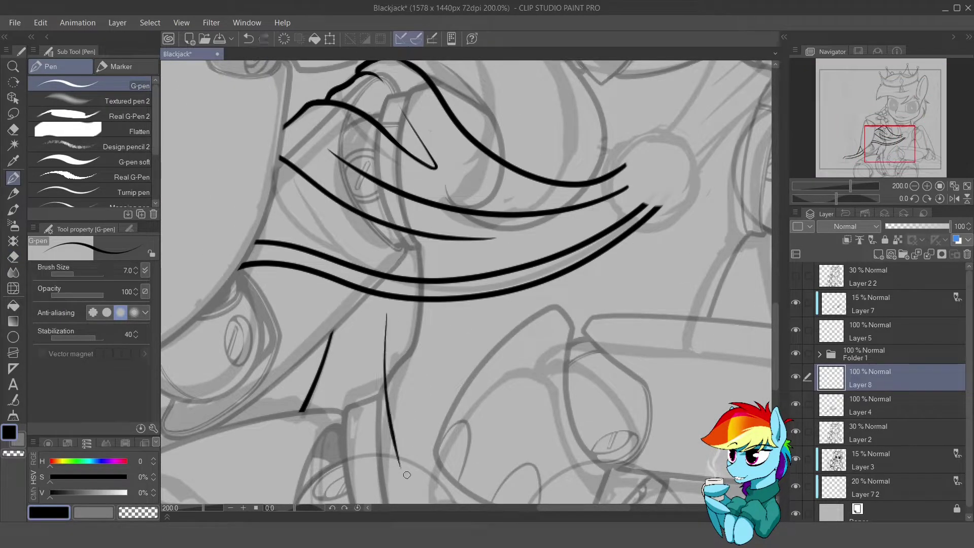
mouse_move(390, 314)
mouse_down()
mouse_move(379, 232)
mouse_move(558, 259)
mouse_up()
scroll(381, 254, up, 1)
key(ctrl+z)
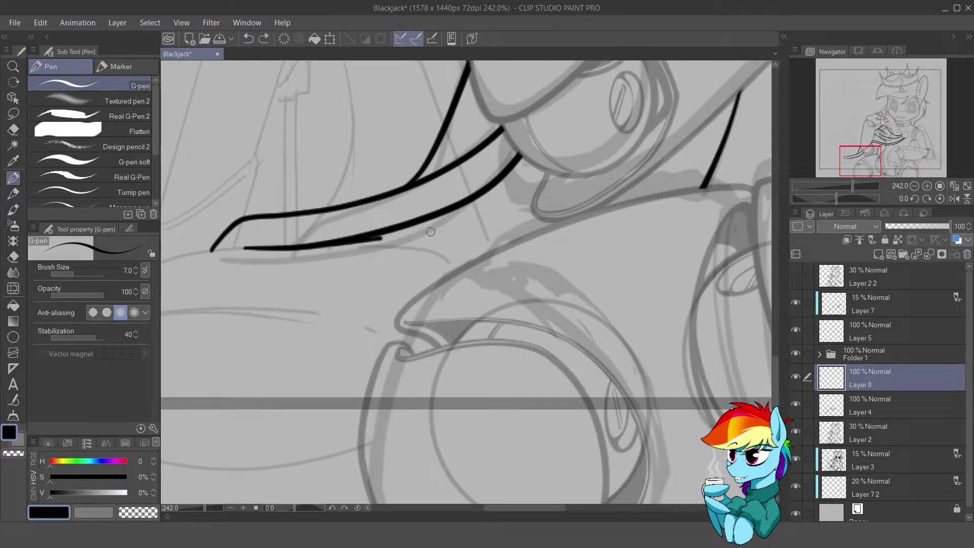
- Try a curve from the cloth's lower edge over the thigh and a thin line along its upper edge
drag(382, 237, 557, 312)
drag(297, 200, 378, 187)
drag(305, 219, 255, 244)
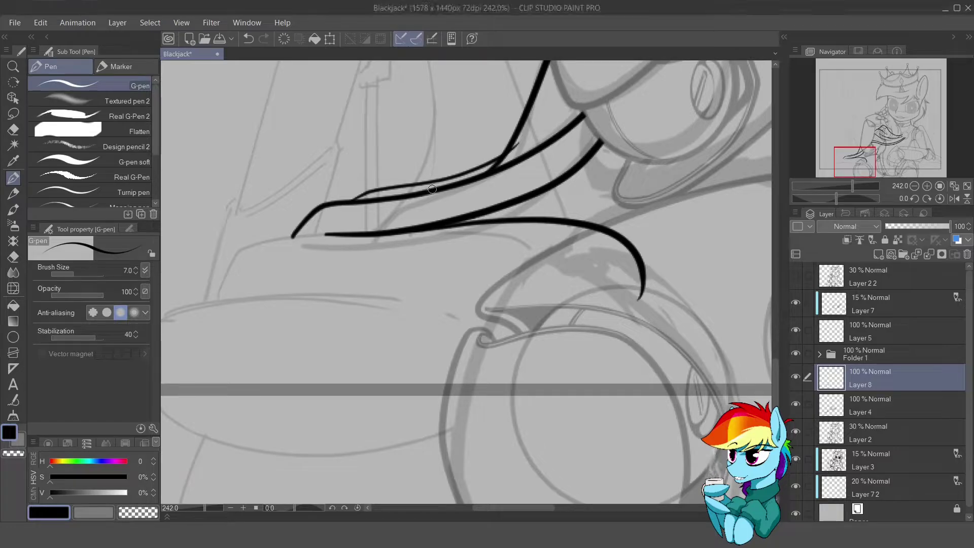
key(e)
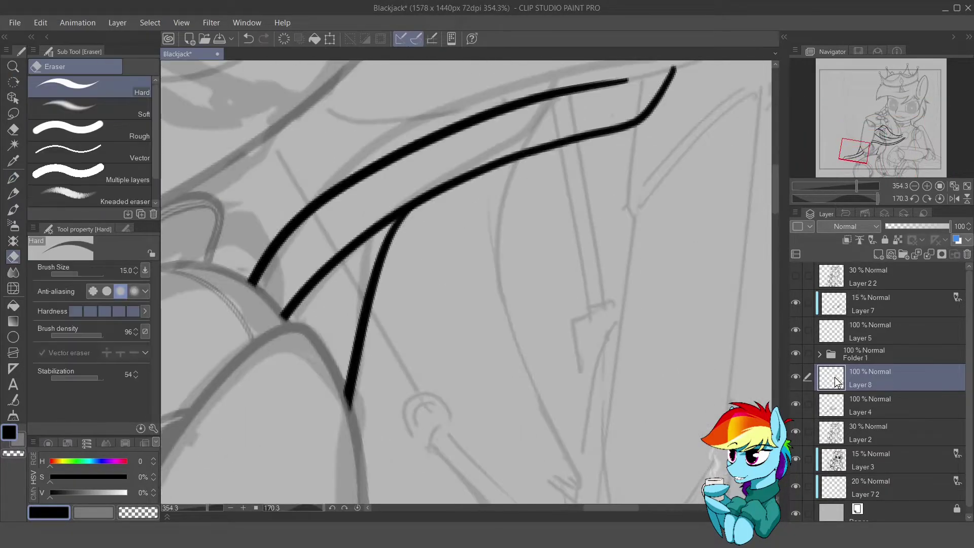
- Merge Layer 8 into Layer 4, ink a fold curve below the cloth's lower edge beyond the elbow, and trim its excess
key(ctrl+e)
key(p)
drag(345, 304, 604, 133)
key(e)
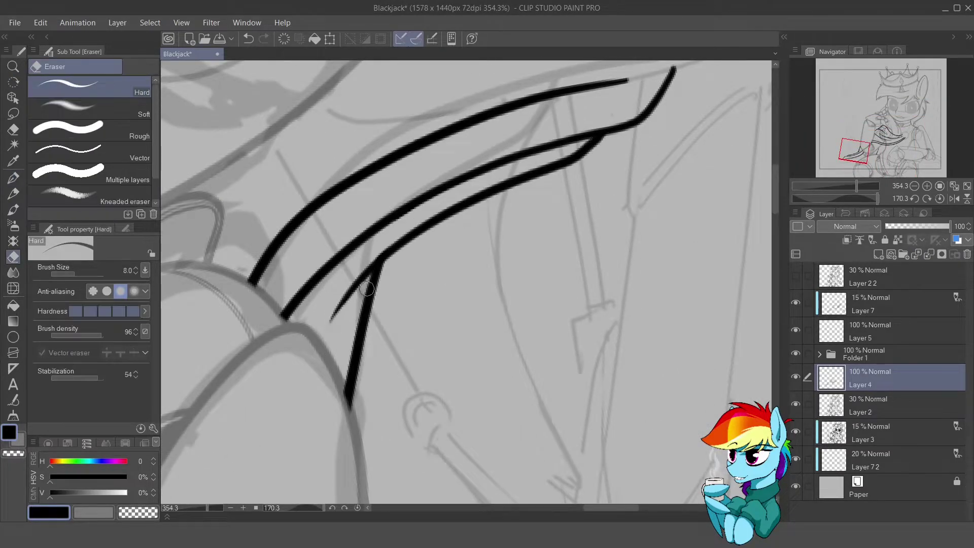
drag(377, 272, 563, 145)
key(bracketright)
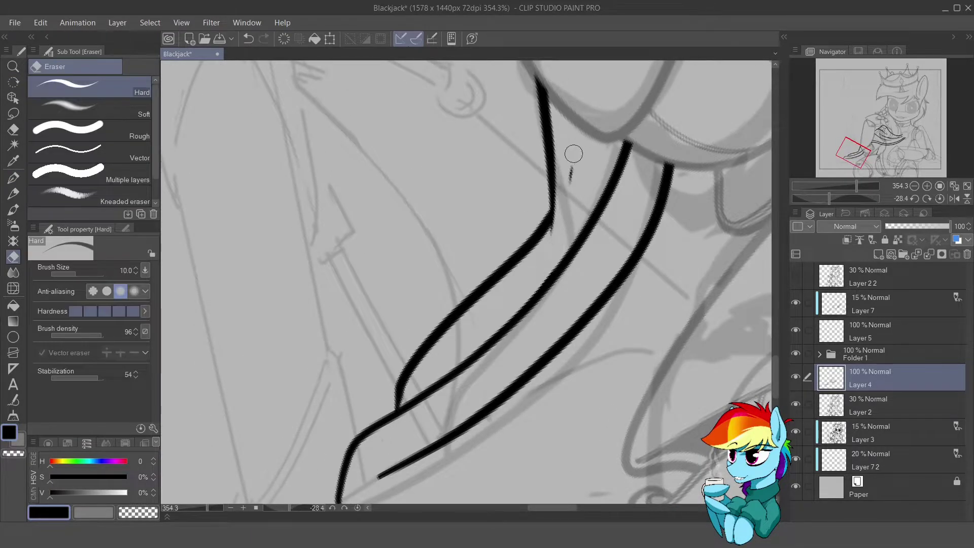
- Smooth the fold curve below the cloth's lower edge near the elbow and erase the leftover strokes around its bend
scroll(573, 154, up, 3)
key(r)
mouse_move(507, 177)
mouse_down()
mouse_move(368, 251)
mouse_move(447, 152)
mouse_up()
key(r)
drag(565, 137, 348, 275)
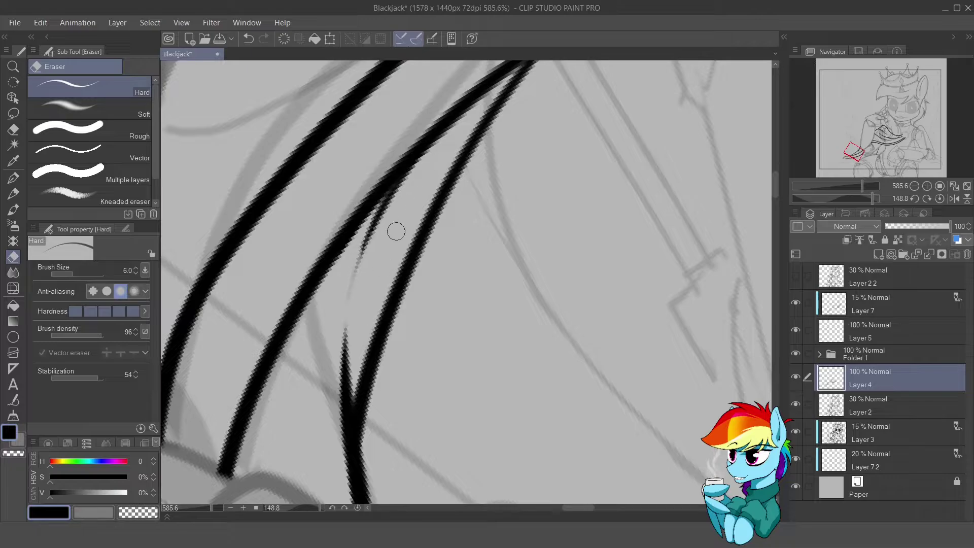
drag(363, 351, 351, 400)
drag(351, 400, 377, 293)
key(p)
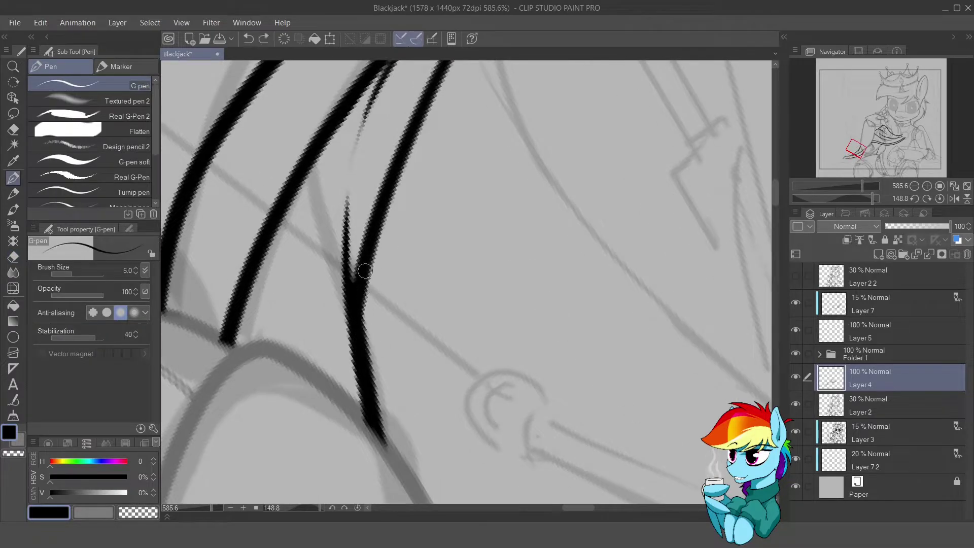
key(ctrl+0)
scroll(513, 243, up, 3)
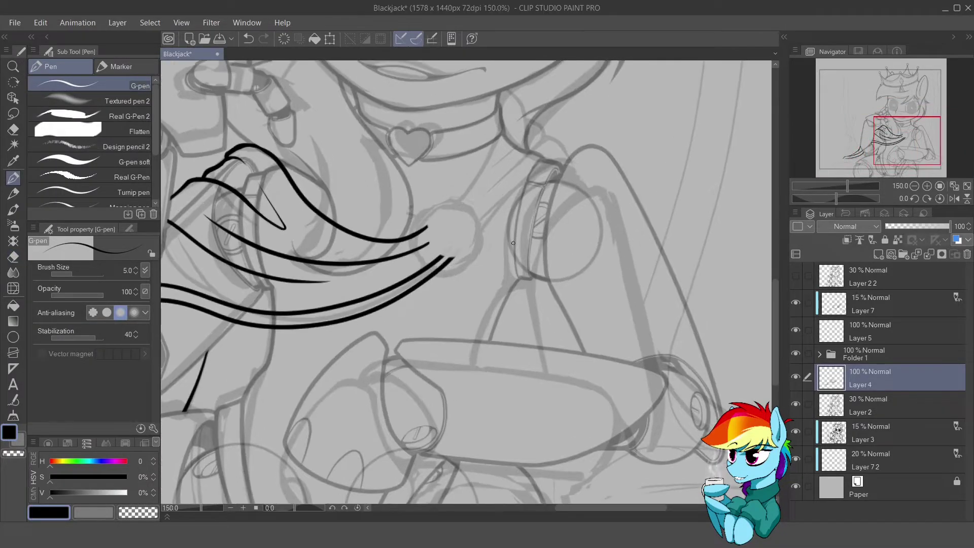
- Trim the drape lines' ends inside the chest circle and taper the tip of the fold line across the chest
key(r)
drag(513, 243, 583, 256)
scroll(408, 260, up, 3)
key(e)
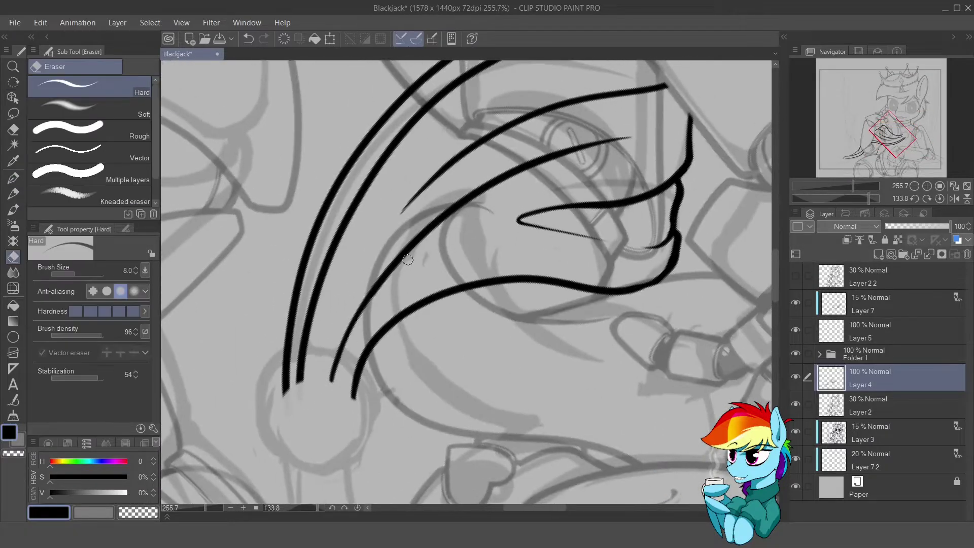
drag(334, 390, 303, 309)
scroll(512, 239, up, 1)
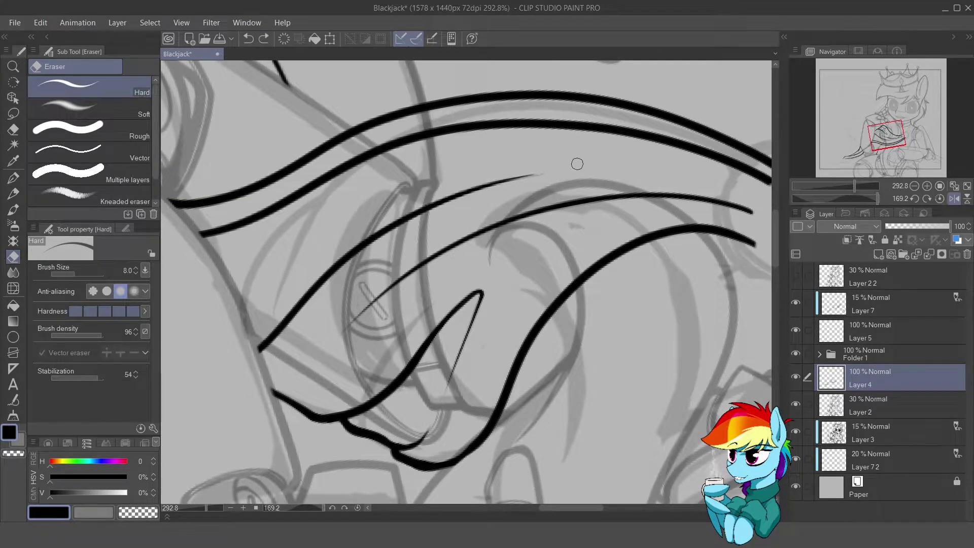
drag(535, 175, 476, 188)
scroll(517, 299, down, 2)
- On a new layer, ink the gathered cloth running from beside the neck over the shoulder to the chest circle
mouse_move(581, 158)
mouse_down()
mouse_move(517, 298)
mouse_move(616, 216)
mouse_move(420, 228)
mouse_move(453, 280)
mouse_move(528, 209)
mouse_up()
key(ctrl+shift+n)
key(p)
key(ctrl+z)
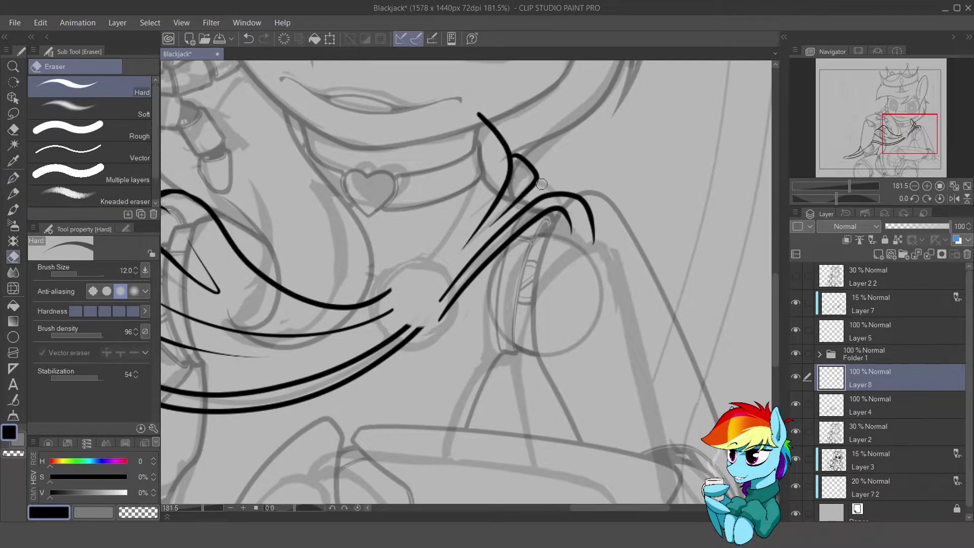
key(e)
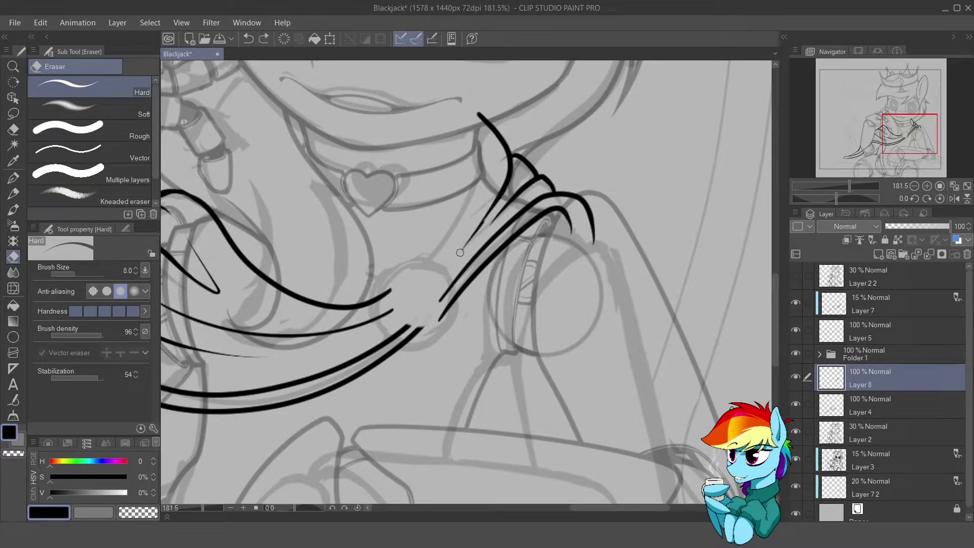
key(p)
drag(477, 140, 414, 277)
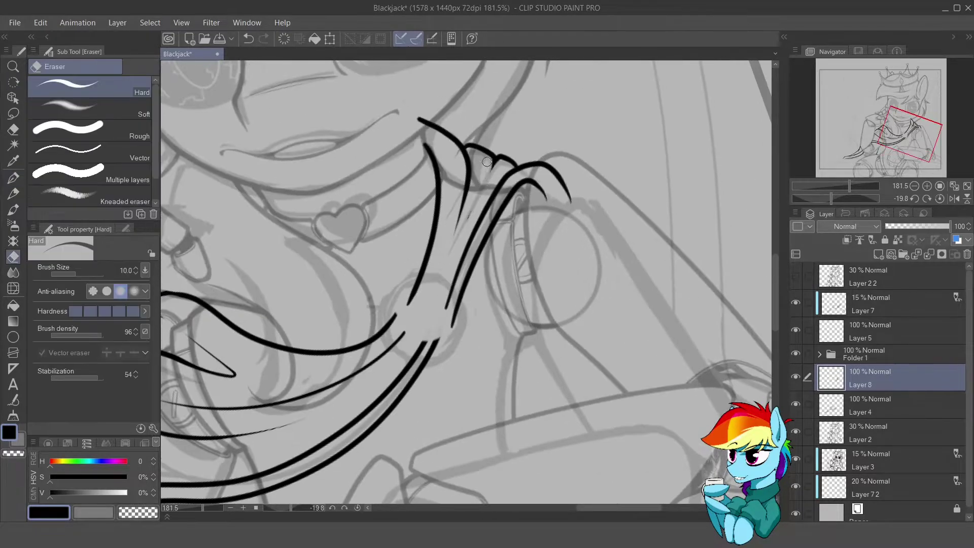
- Rework the gathered folds at the neck and shoulder, erasing strays and re-inking the lines toward the chest circle
key(e)
key(ctrl+z)
mouse_move(530, 189)
mouse_down()
mouse_move(457, 284)
mouse_move(376, 311)
mouse_up()
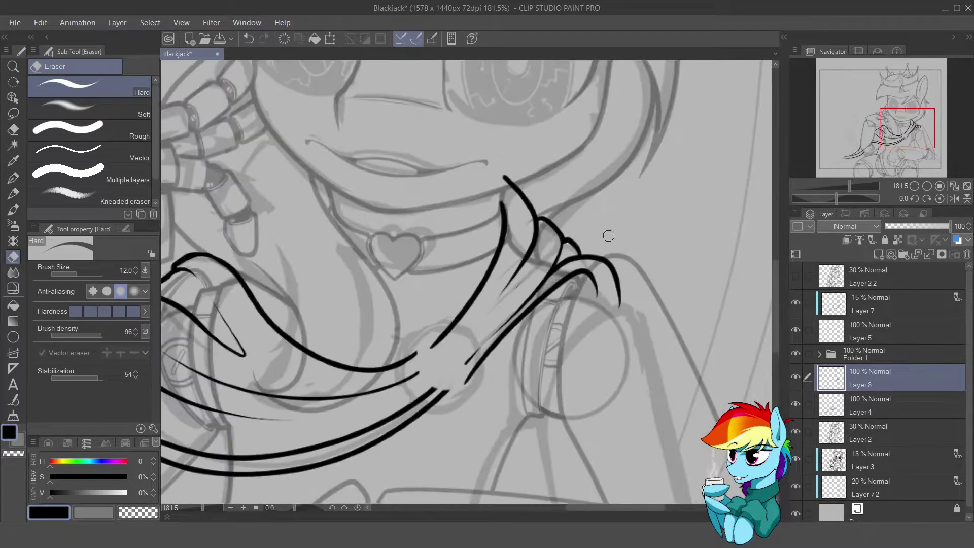
key(p)
mouse_move(554, 138)
mouse_down()
mouse_move(583, 164)
mouse_move(457, 228)
mouse_up()
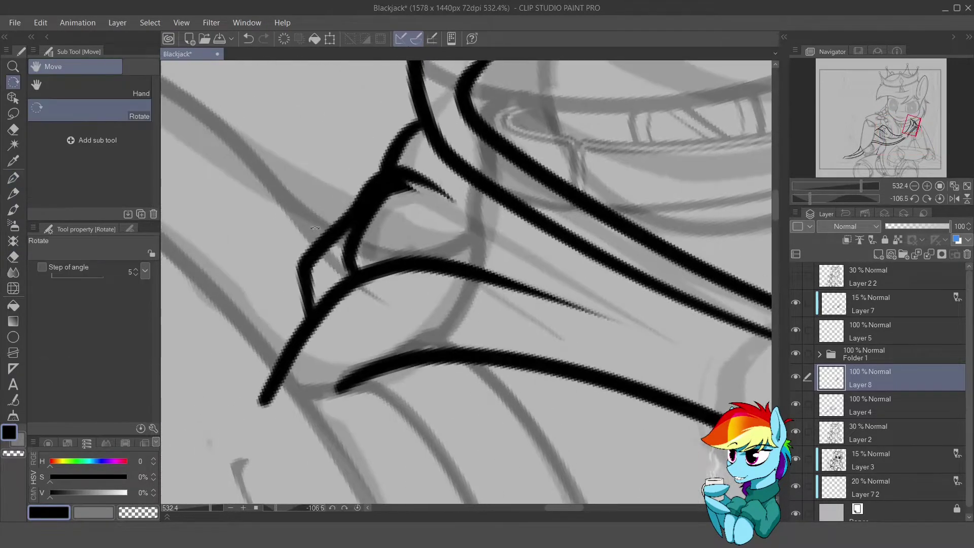
- Clean up the scalloped cloth edge on the shoulder, thinning its heavy junction and removing the extra inner fold strokes
key(e)
drag(330, 249, 375, 208)
key(p)
drag(389, 169, 437, 185)
key(e)
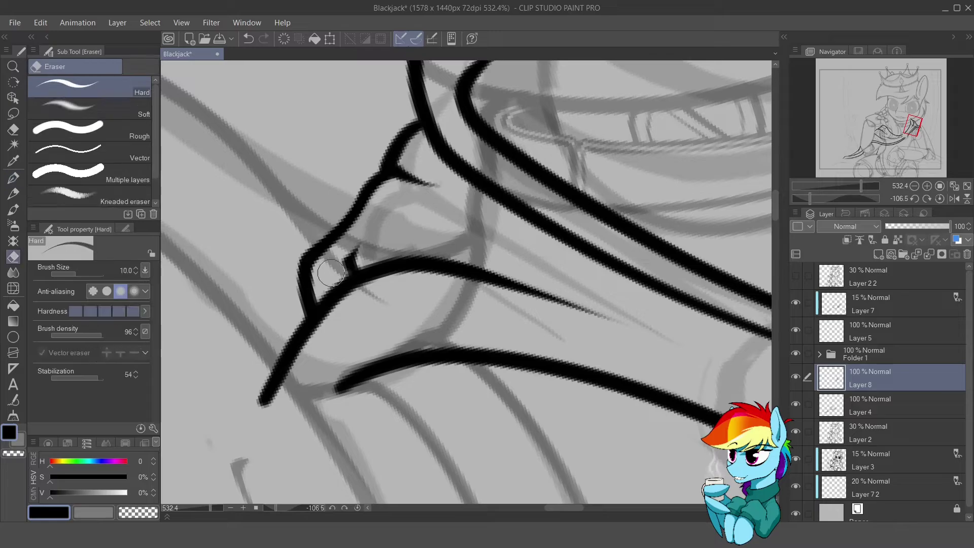
drag(355, 244, 314, 304)
mouse_move(456, 284)
mouse_down()
mouse_move(686, 207)
mouse_move(368, 367)
mouse_up()
key(p)
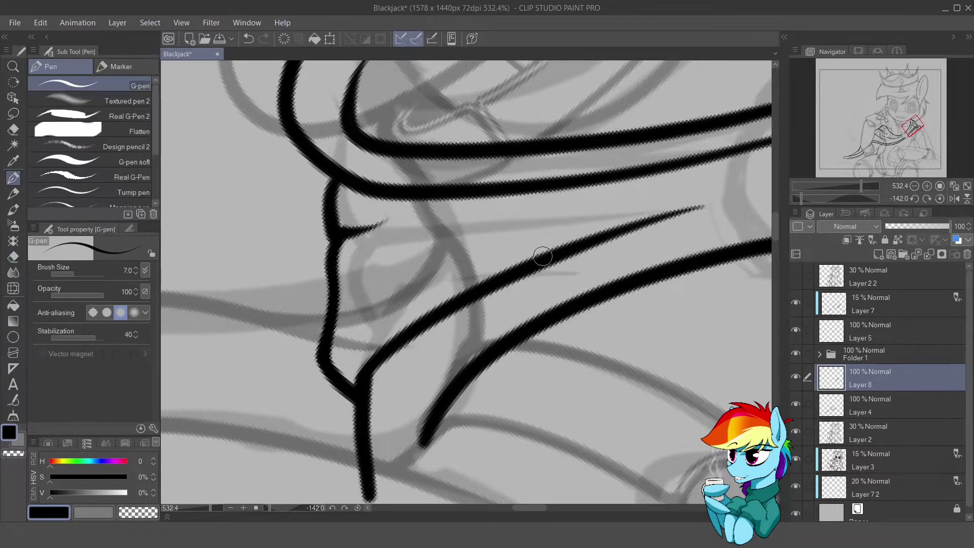
- Taper the small shoulder folds into the cloth and refine where the shoulder lines meet the scalloped edge
key(e)
mouse_move(355, 228)
mouse_down()
mouse_move(347, 221)
mouse_move(329, 254)
mouse_move(441, 221)
mouse_up()
key(p)
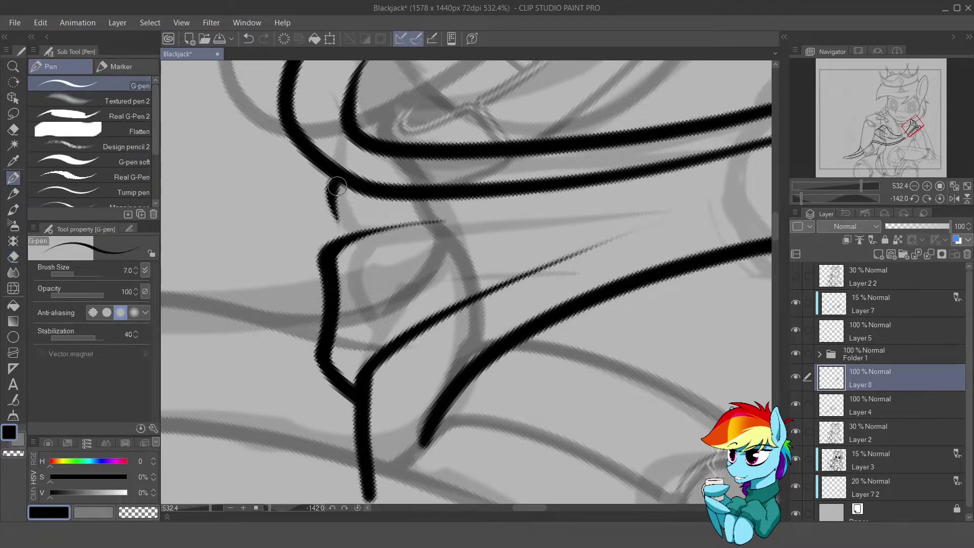
key(ctrl+@)
key(e)
mouse_move(441, 136)
mouse_down()
mouse_move(500, 109)
mouse_move(553, 152)
mouse_up()
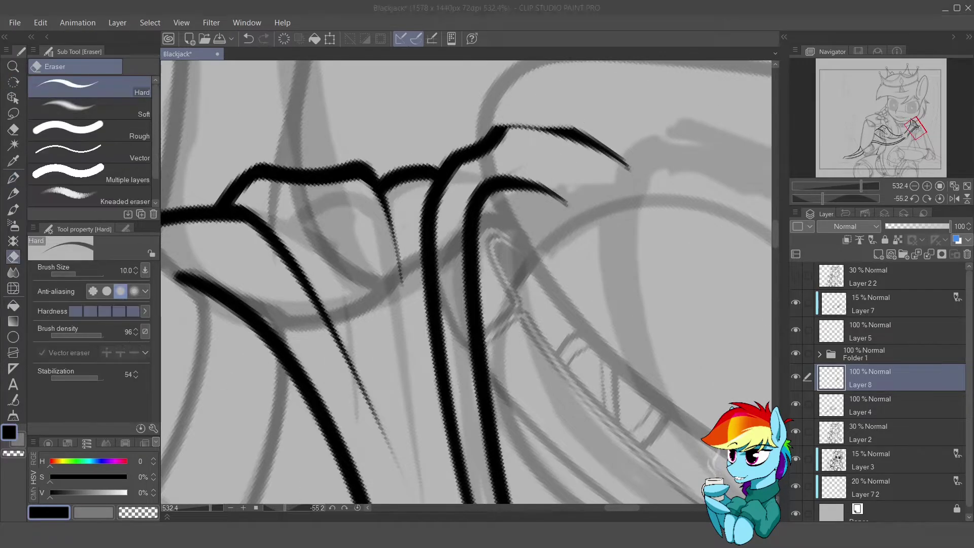
- Re-ink the neck-side drape edge down to the chest circle, trim the line ends, and merge the layer into Layer 4
scroll(584, 225, down, 4)
scroll(583, 225, up, 5)
key(p)
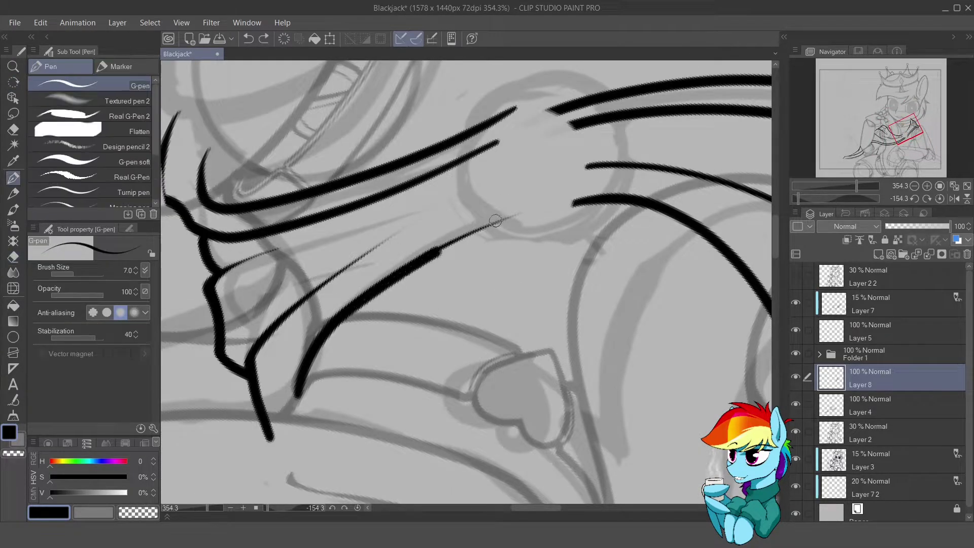
mouse_move(448, 182)
mouse_down()
mouse_move(446, 198)
mouse_move(406, 218)
mouse_move(334, 235)
mouse_move(283, 364)
mouse_up()
key(e)
key(bracketright)
scroll(311, 250, up, 3)
key(p)
key(e)
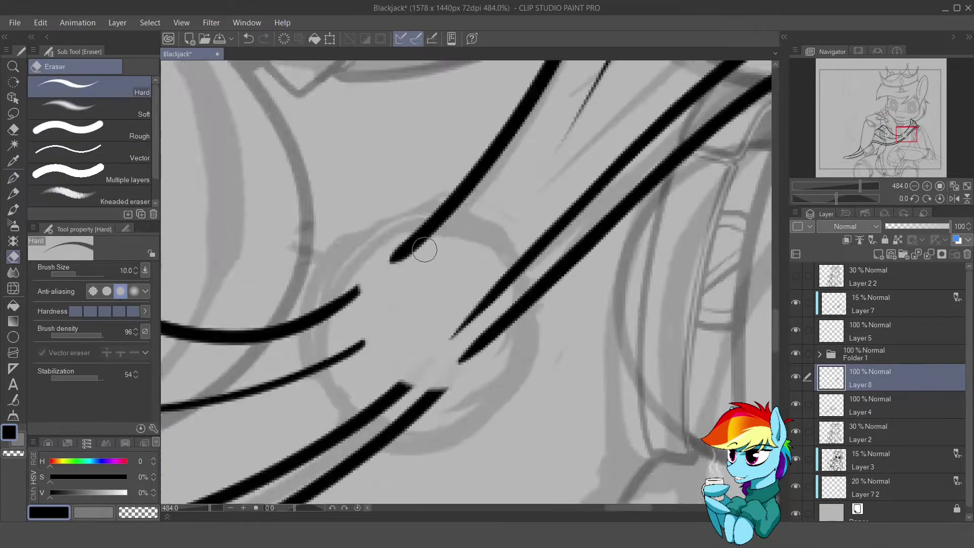
key(ctrl+0)
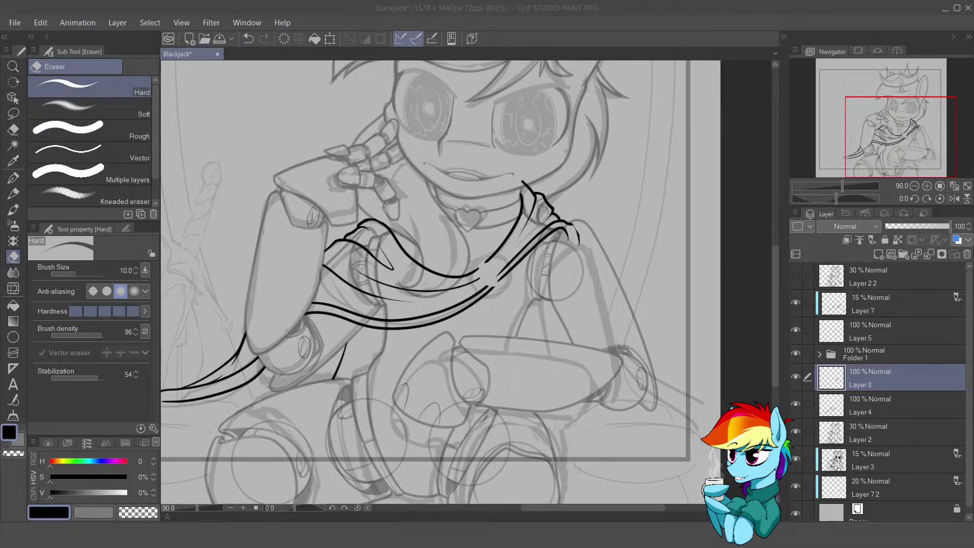
key(ctrl+e)
- Add a thin fold line toward the shoulder and join the drape lines through the chest circle with clean transitions
scroll(617, 263, up, 3)
scroll(618, 263, down, 5)
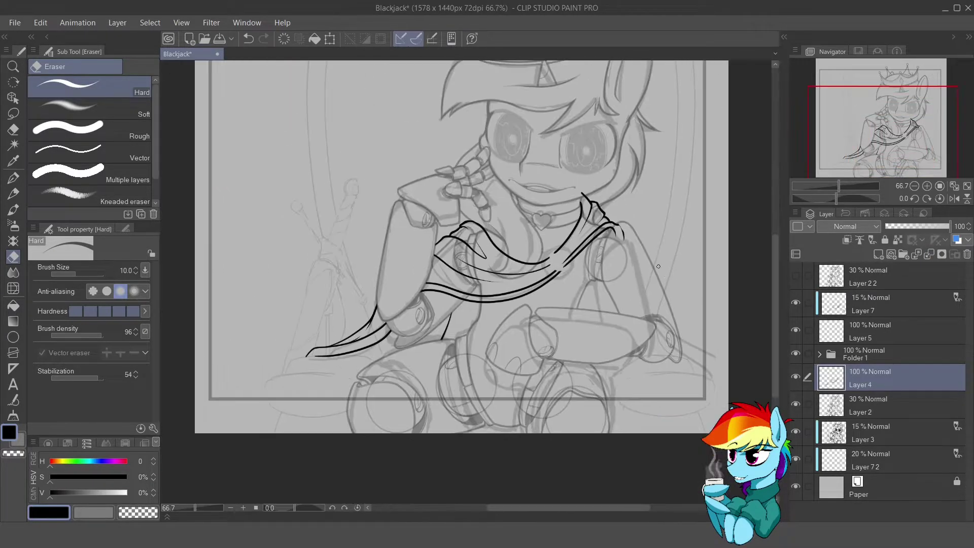
scroll(618, 263, up, 3)
scroll(618, 263, up, 4)
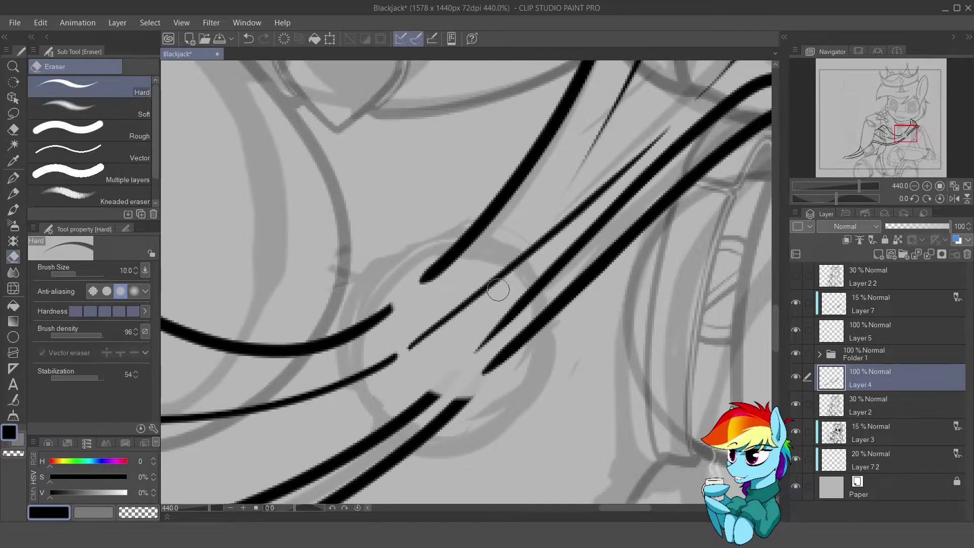
key(p)
mouse_move(372, 318)
mouse_down()
mouse_move(561, 315)
mouse_move(325, 299)
mouse_up()
drag(301, 267, 488, 154)
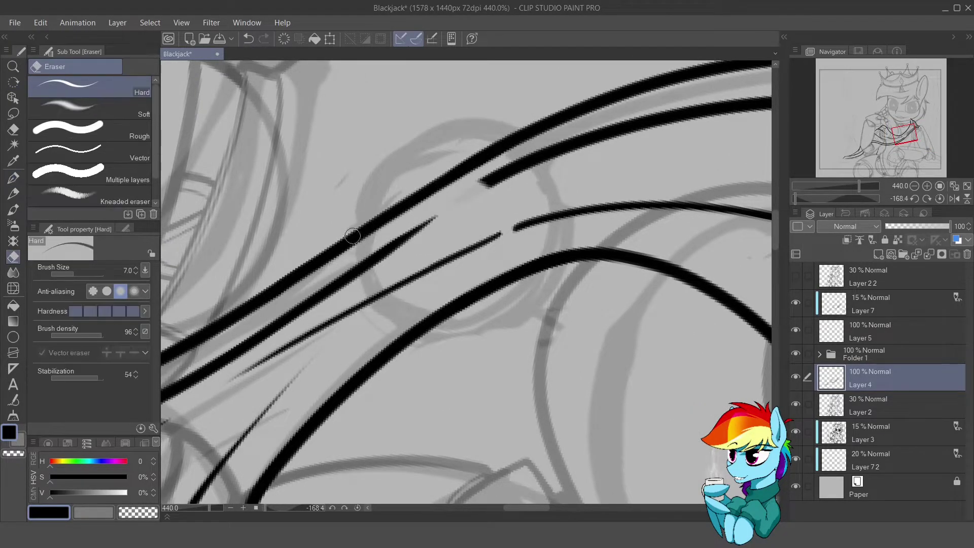
key(e)
drag(369, 250, 488, 190)
key(ctrl+z)
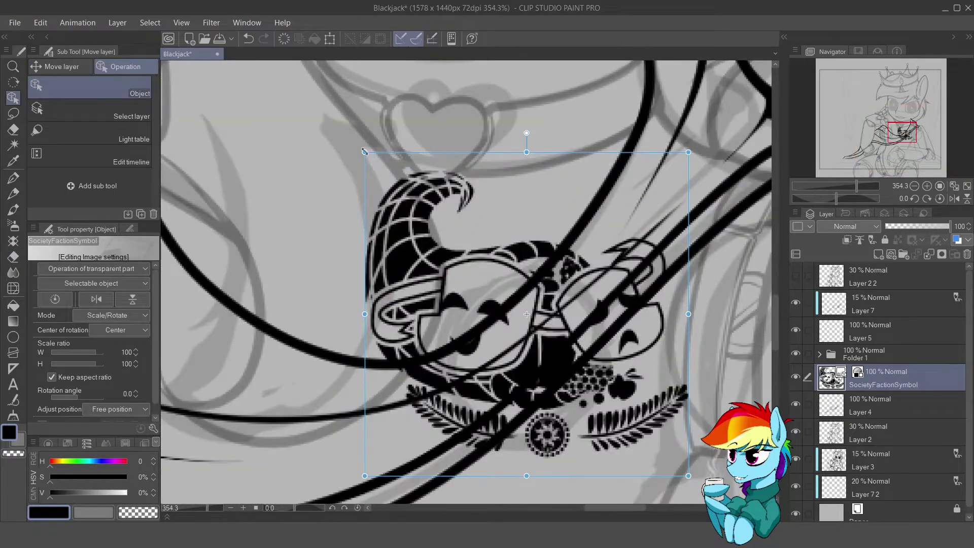
- Scale the SocietyFactionSymbol image to 58%, rotate it by 17.6, and skew it to fit over the chest circle
drag(364, 151, 583, 313)
scroll(605, 309, down, 3)
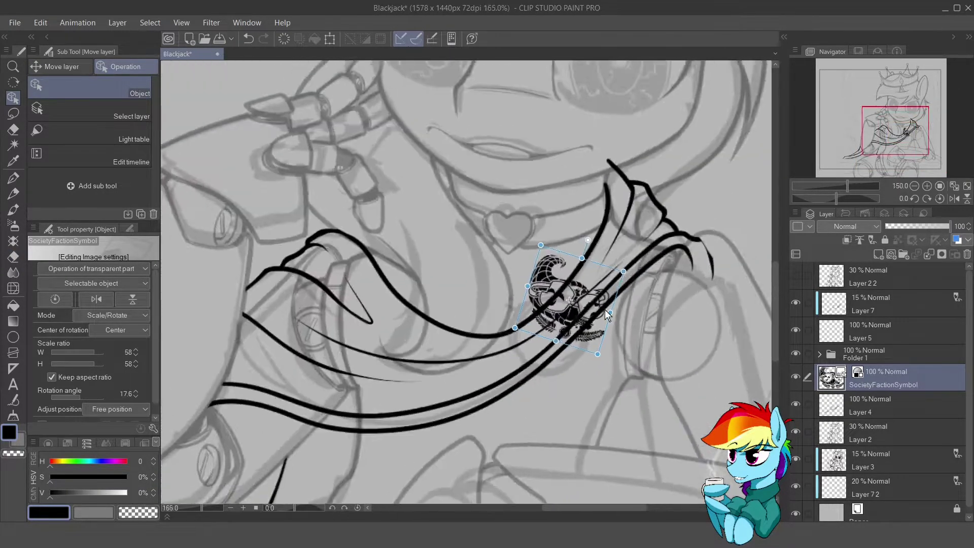
scroll(605, 309, up, 2)
key(ctrl+t)
drag(484, 239, 491, 256)
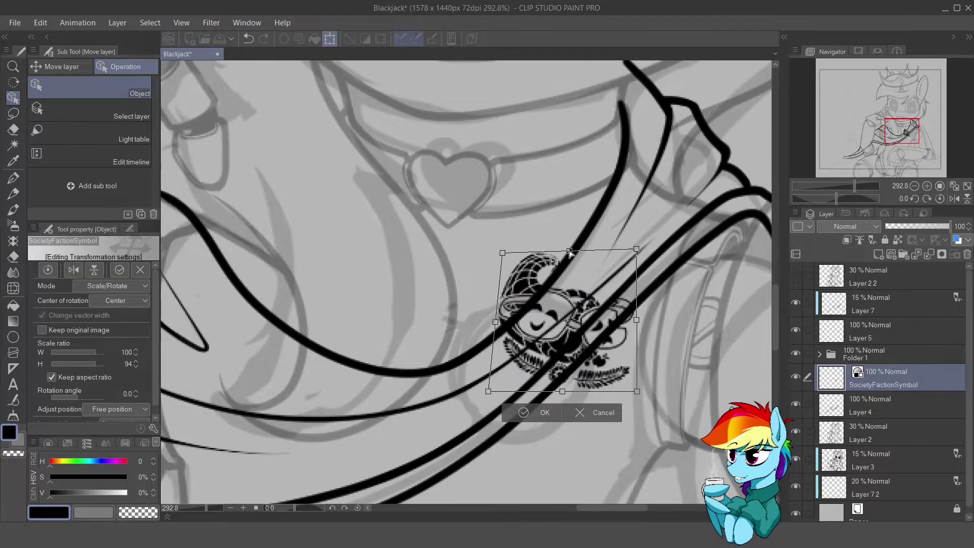
key(Return)
- Hide Layer 7, Layer 2, Layer 3 and Layer 7 2, and lower Layer 4's opacity to 20%
scroll(641, 364, up, 2)
drag(795, 486, 795, 432)
click(795, 303)
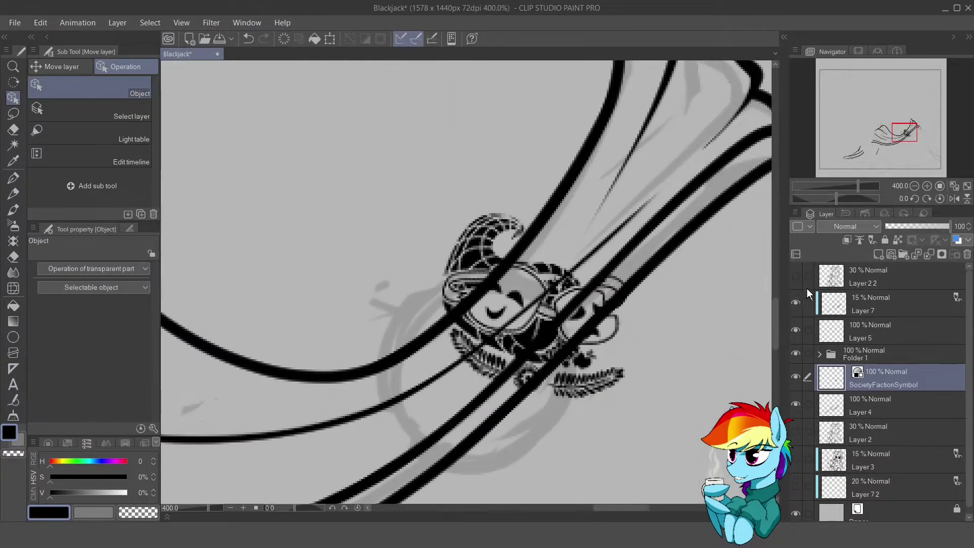
click(862, 406)
drag(949, 227, 900, 226)
- Draw a thick ellipse for the chest brooch on a new layer and transform it into place over the drape
click(878, 254)
key(u)
drag(404, 183, 611, 391)
key(ctrl+t)
drag(507, 304, 550, 320)
key(Return)
- Enlarge the SocietyFactionSymbol image to 114% and move it out of the brooch circle, up beside it, as reference
scroll(558, 325, down, 1)
click(873, 373)
key(ctrl+t)
drag(680, 355, 670, 401)
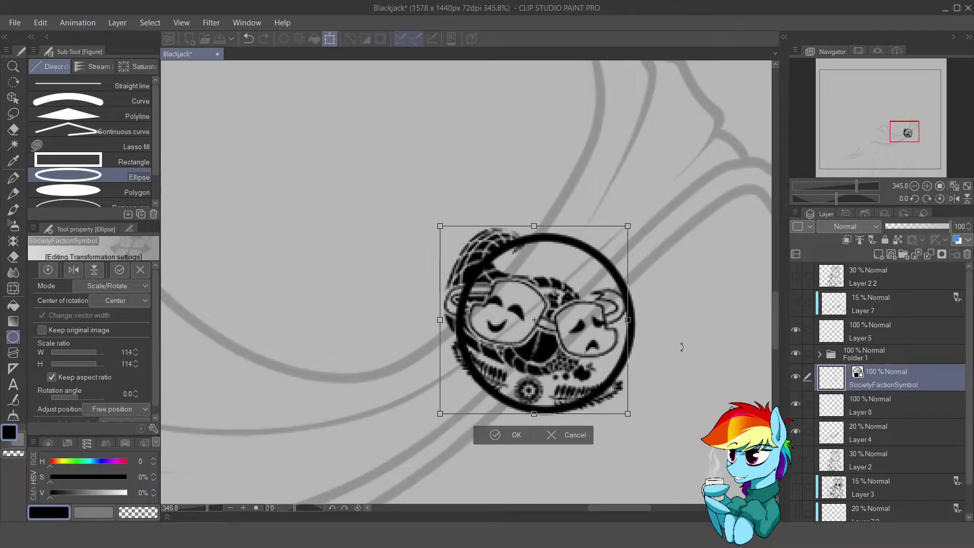
drag(542, 330, 305, 213)
key(Return)
- On new Layer 9, ink the happy mask's outline inside the brooch circle with a size 4 pen and start its smile
key(p)
key(ctrl+z)
key(ctrl+shift+n)
key(bracketleft)
key(bracketleft)
drag(504, 252, 492, 289)
key(ctrl+z)
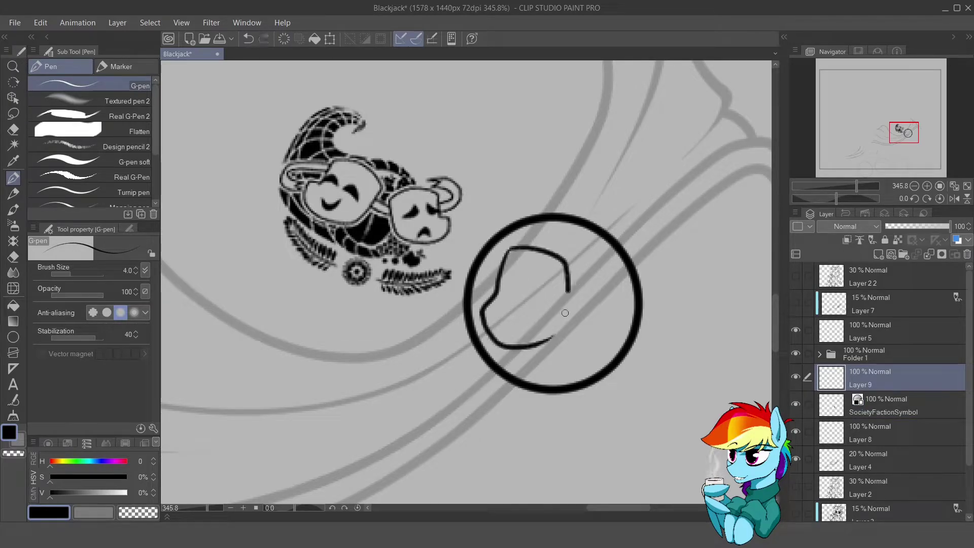
key(ctrl+z)
drag(560, 338, 496, 320)
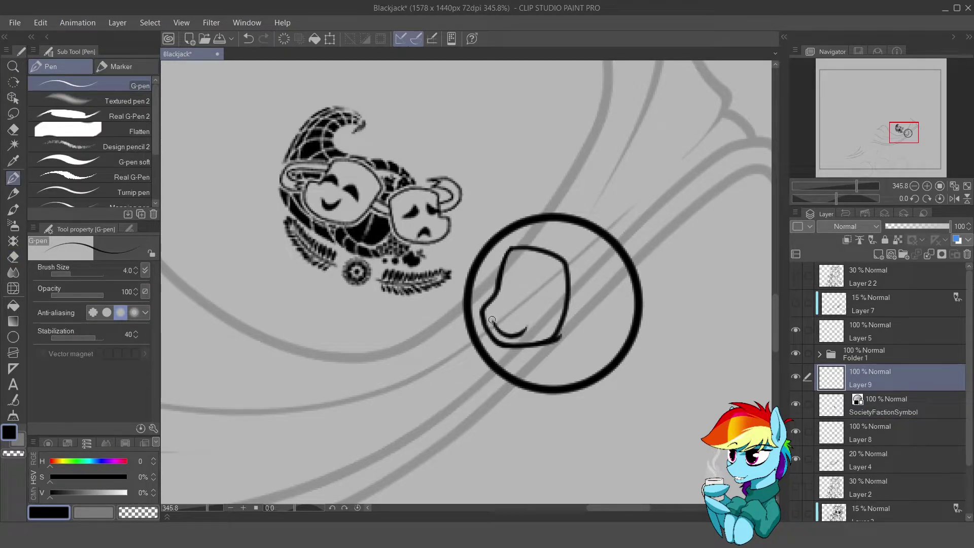
- Complete the mask's crescent smile, clean up its chin and lower edge, and reshape its upper corner
drag(515, 246, 495, 292)
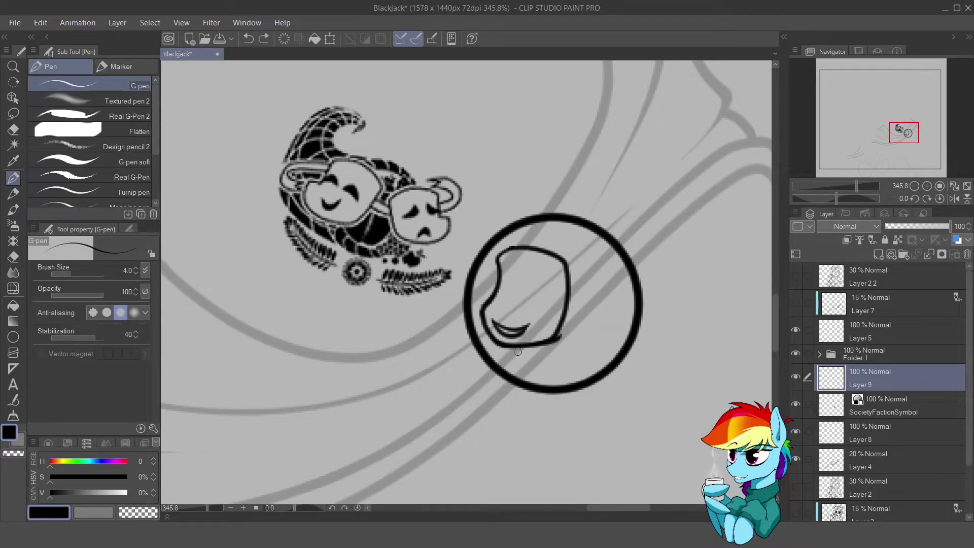
key(e)
mouse_move(525, 354)
mouse_down()
mouse_move(561, 313)
mouse_move(582, 315)
mouse_up()
key(p)
key(e)
key(p)
drag(499, 271, 509, 249)
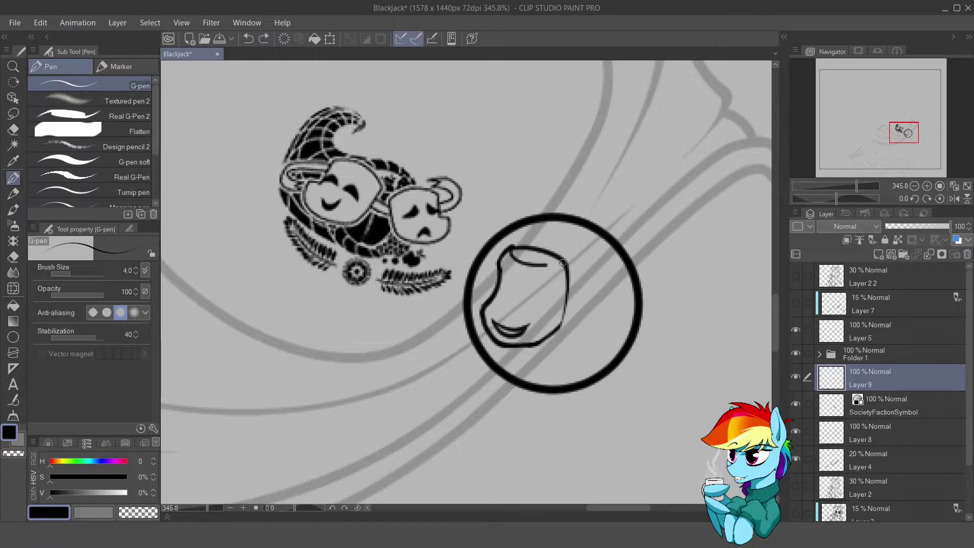
- Replace the happy mask's rounded top with a flatter edge ending in a pointed corner, erasing the old strokes
key(e)
key(p)
key(ctrl+z)
key(e)
key(p)
key(ctrl+z)
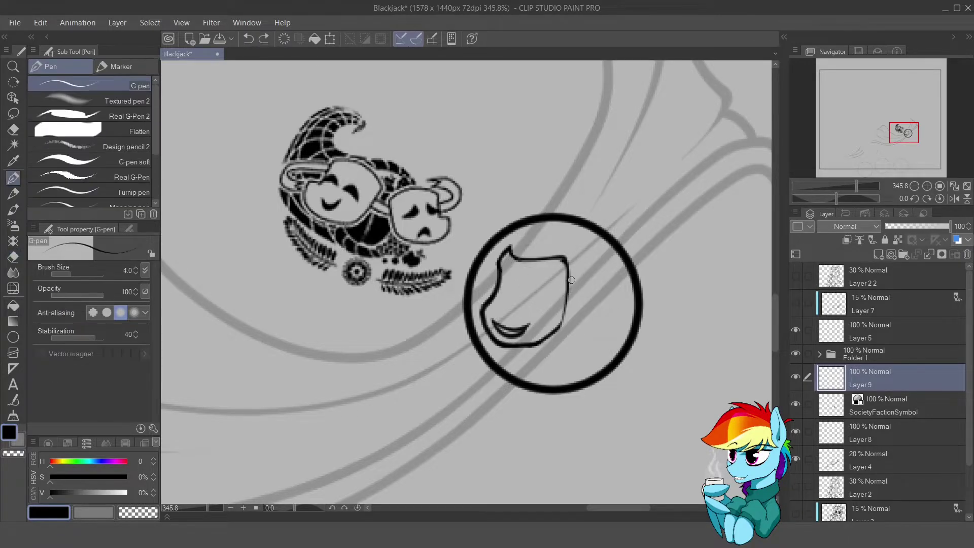
- Ink the second mask's outline beside the smiling mask inside the brooch circle and clean up where they meet
mouse_move(596, 277)
mouse_down()
mouse_move(615, 292)
mouse_move(608, 315)
mouse_up()
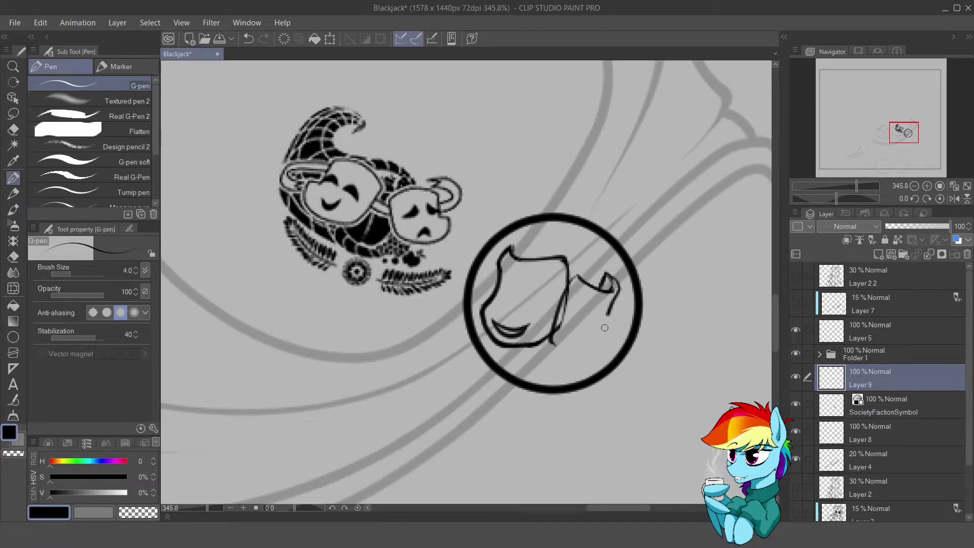
drag(599, 353, 395, 223)
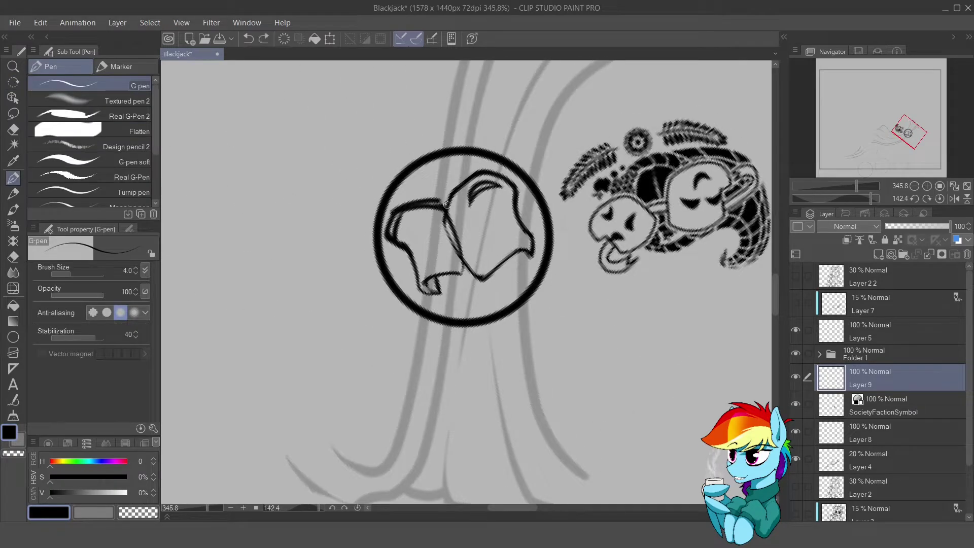
drag(446, 204, 424, 251)
drag(450, 211, 433, 278)
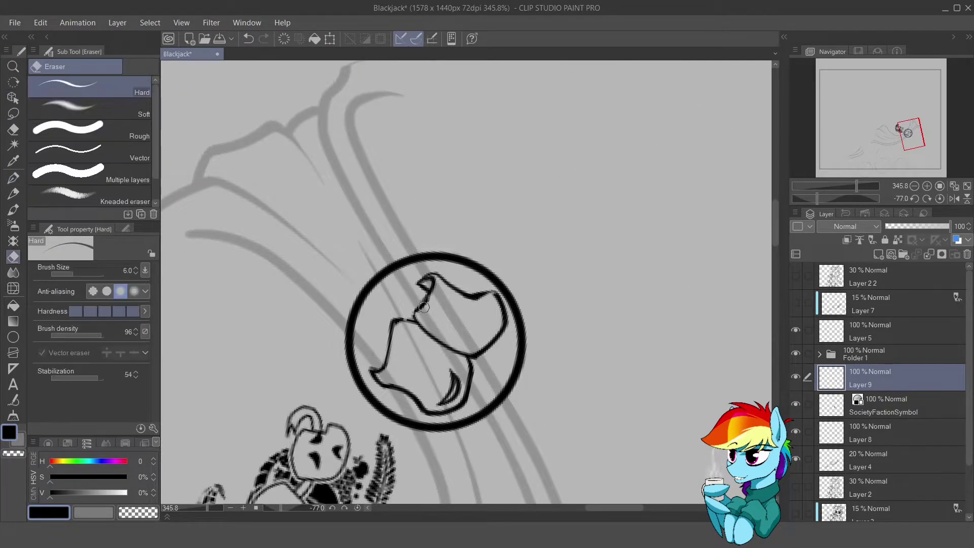
- On Layer 9, ink the smiling mask's two curved eyes inside the brooch circle and refine its crescent smile
key(ctrl+0)
scroll(498, 252, up, 5)
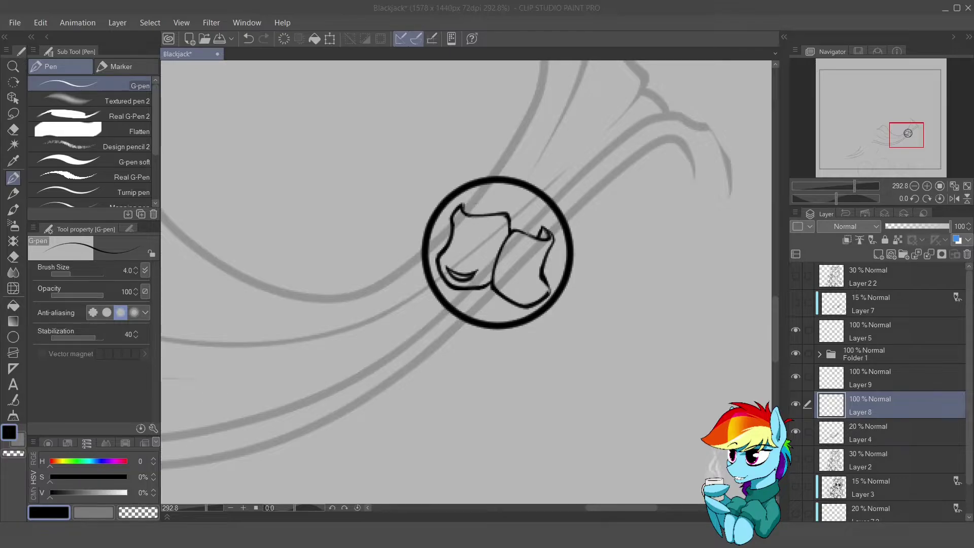
scroll(553, 223, up, 3)
key(alt+bracketright)
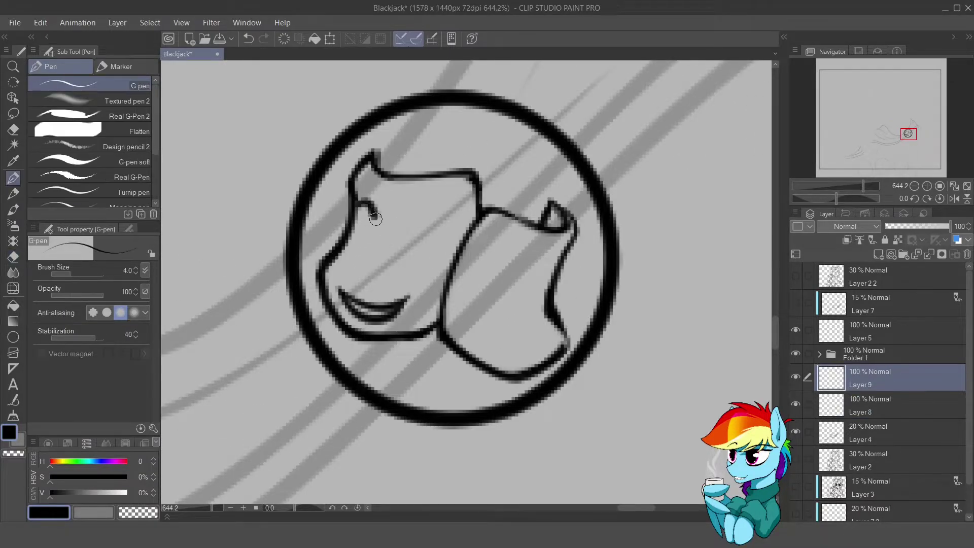
drag(353, 223, 369, 238)
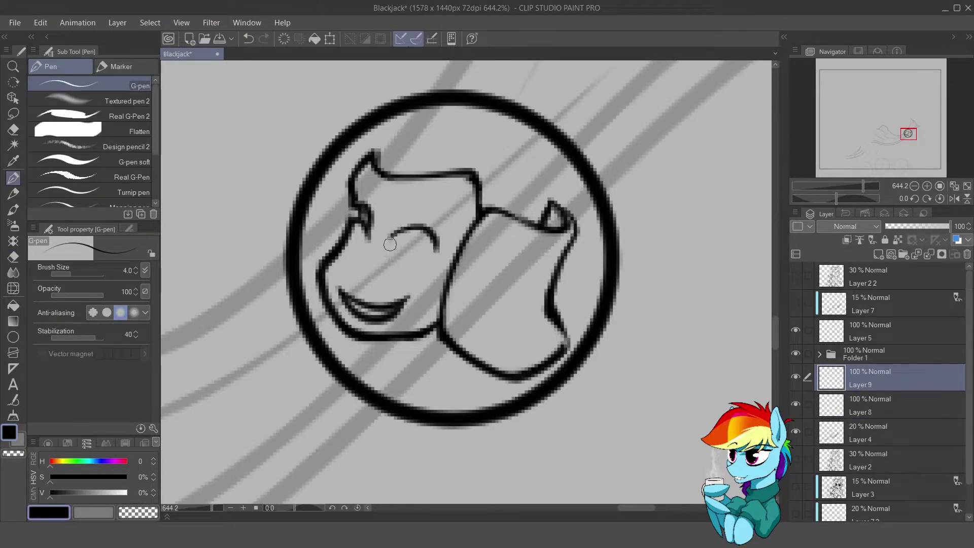
key(e)
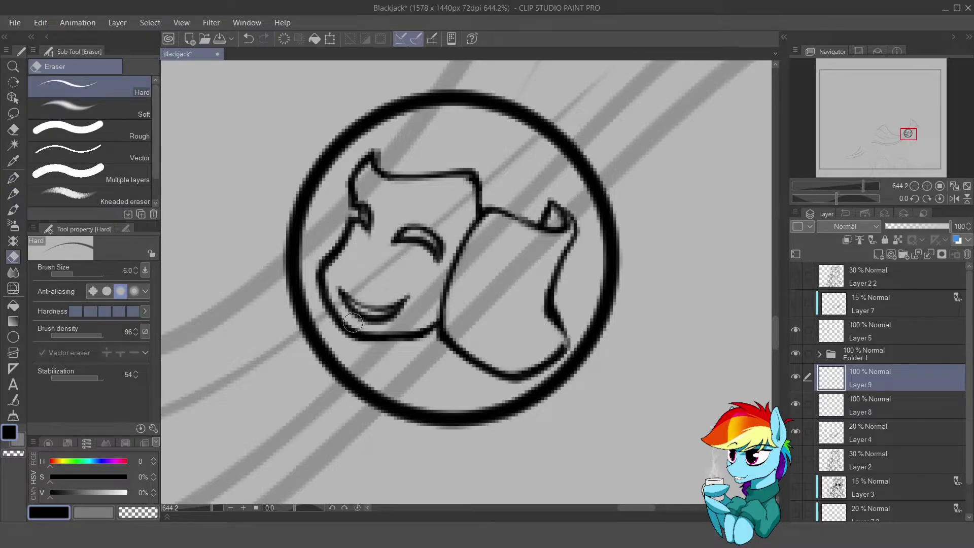
key(p)
drag(340, 292, 398, 304)
key(e)
- Ink the second mask's downturned crescent eye and clean up its edges
key(p)
drag(543, 333, 526, 317)
drag(474, 248, 486, 264)
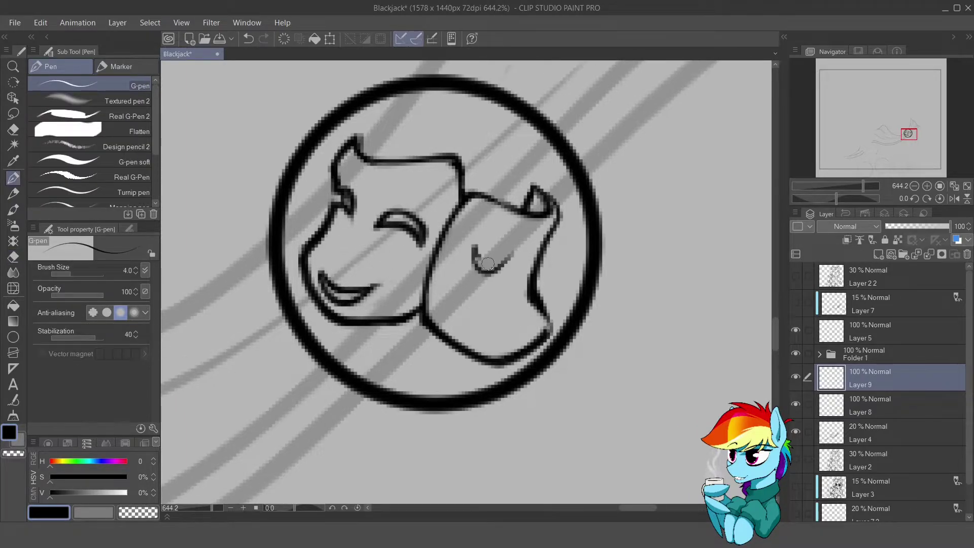
key(e)
drag(578, 243, 447, 218)
key(p)
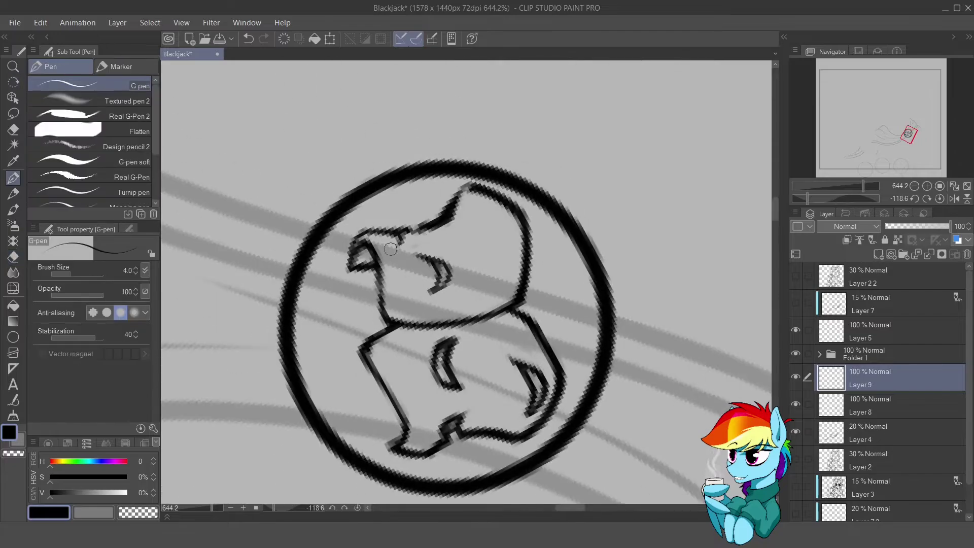
key(e)
key(ctrl+@)
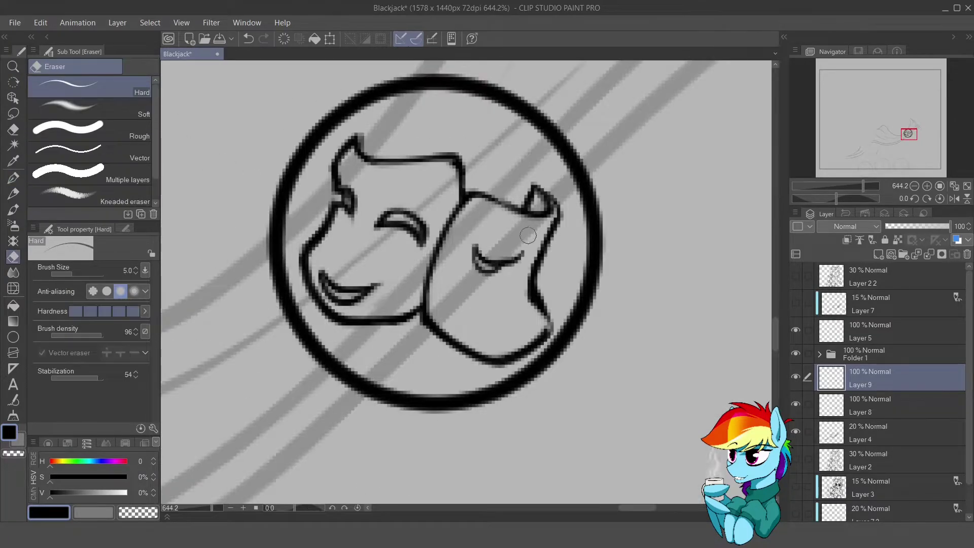
- Ink the second mask's frowning mouth at its lower outer corner and clean up the strokes
drag(524, 292, 495, 271)
key(p)
key(e)
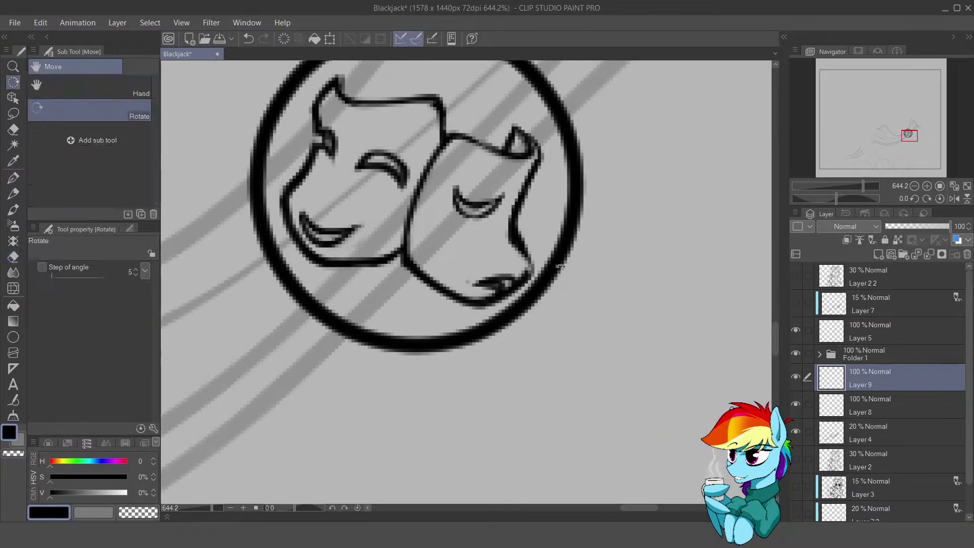
mouse_move(495, 272)
mouse_down()
mouse_move(488, 226)
mouse_move(463, 238)
mouse_move(512, 263)
mouse_up()
key(p)
key(e)
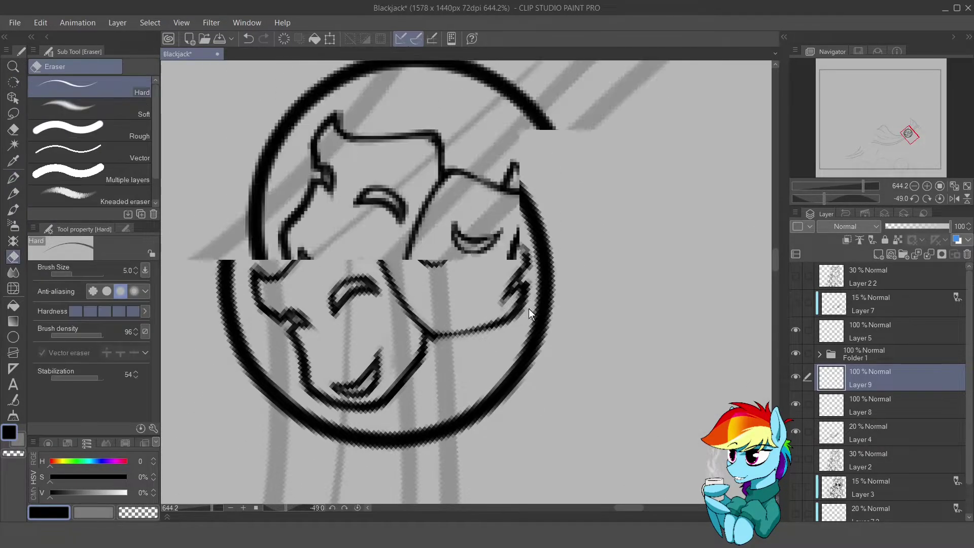
- Transform the two masks so they extend past the brooch circle, and erase the Layer 8 circle lines behind them
key(ctrl+t)
mouse_move(538, 304)
mouse_down()
mouse_move(413, 236)
mouse_move(670, 368)
mouse_up()
key(Return)
key(alt+[)
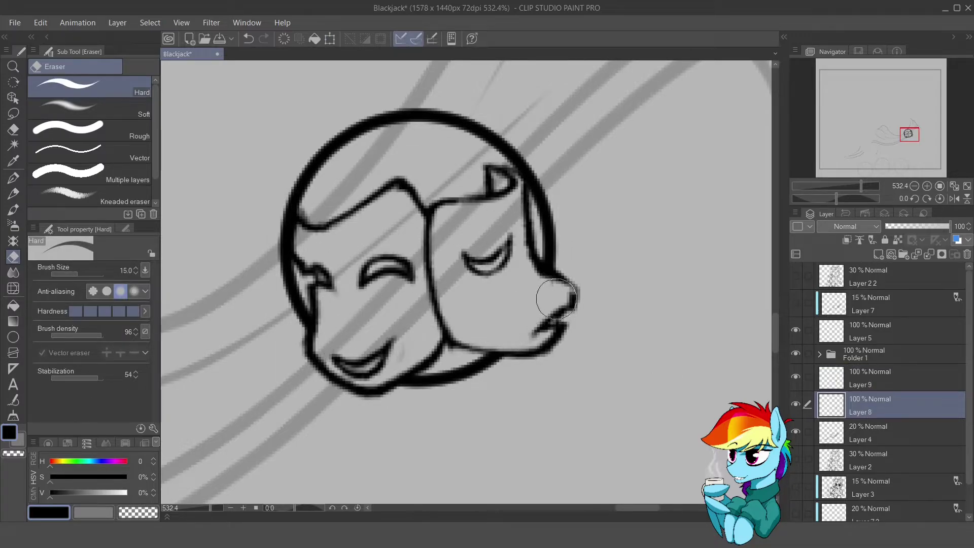
- Duplicate the brooch circle and scale the copy to 90% to form a thin inner ring
key(ctrl+c)
key(ctrl+v)
key(ctrl+t)
drag(572, 403, 545, 375)
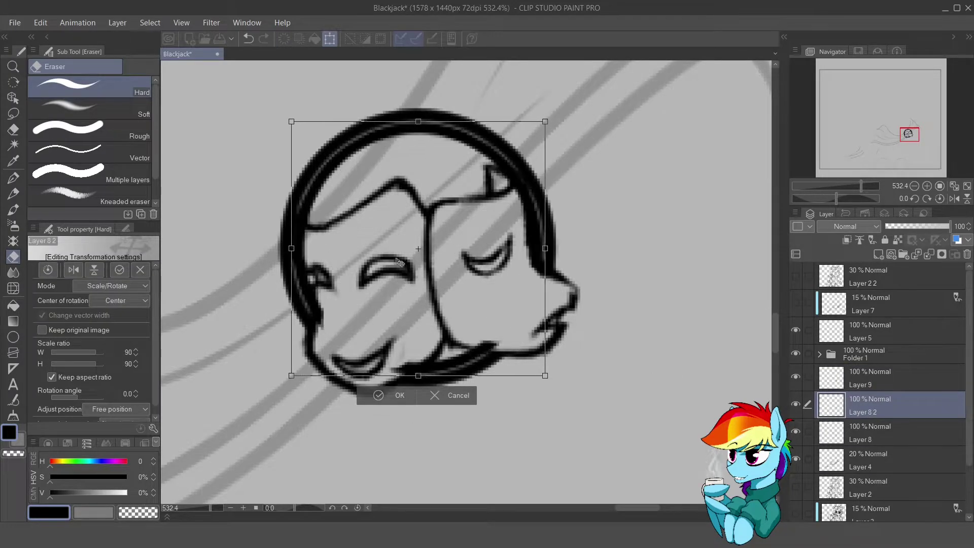
key(Return)
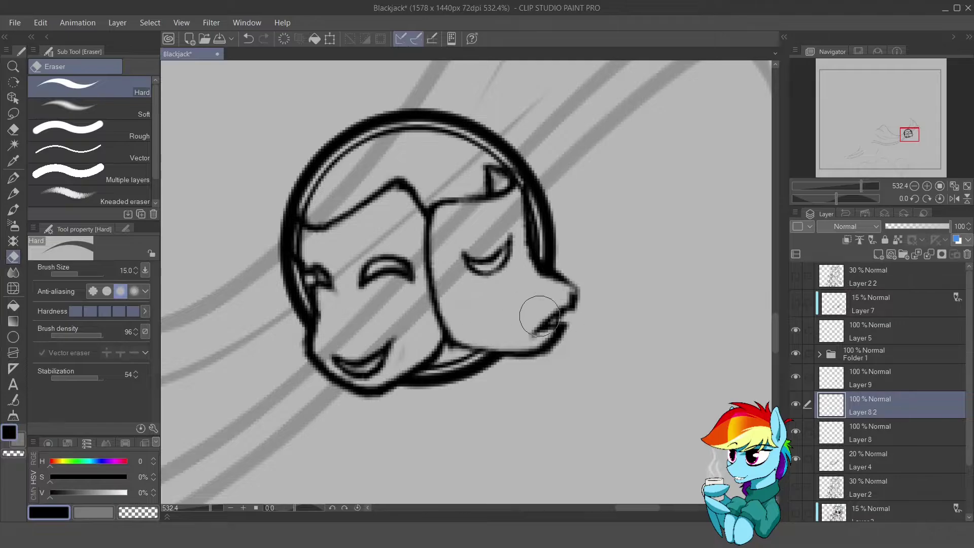
key(ctrl+z)
key(ctrl+z)
- On Layer 9, sketch a ribbon curling from above the masks over the upper-left side of the brooch circle
scroll(406, 236, up, 1)
key(p)
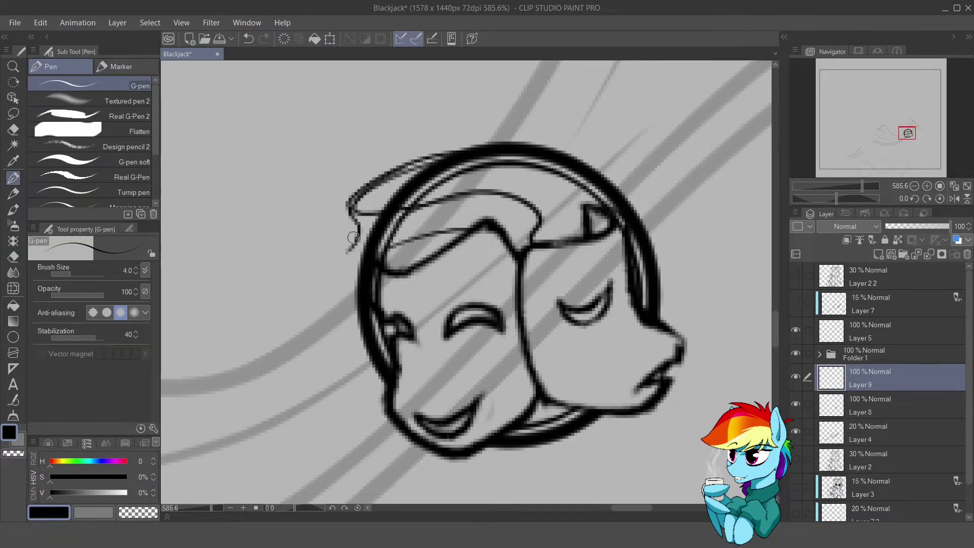
key(ctrl+z)
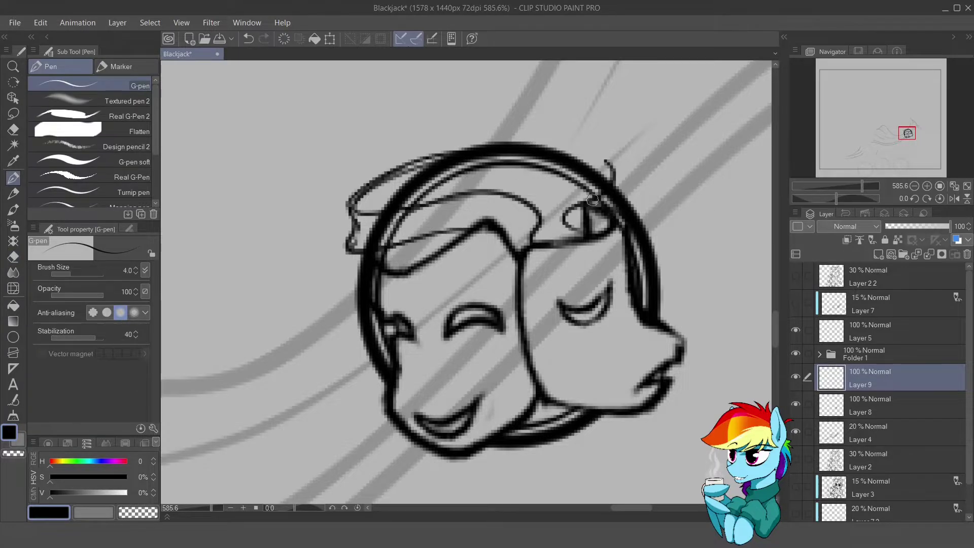
drag(561, 153, 618, 179)
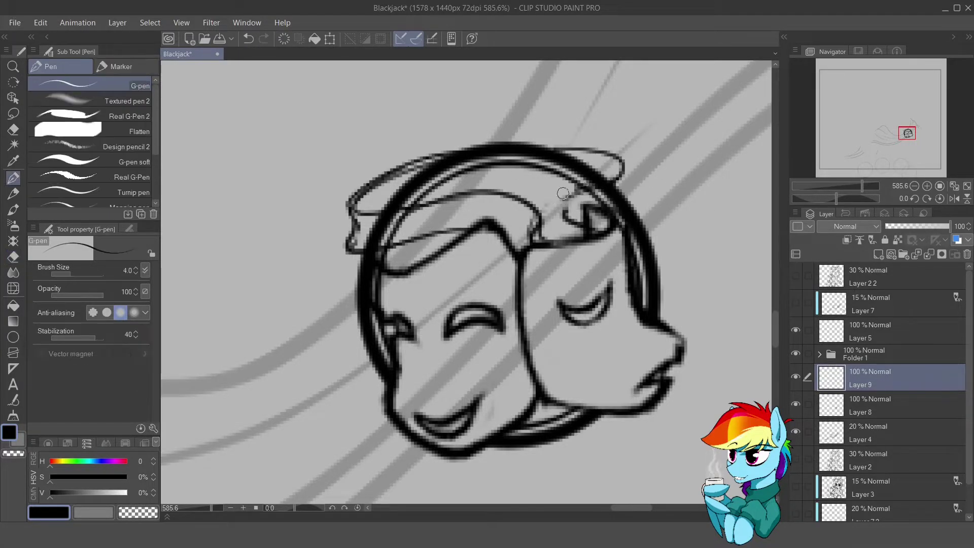
key(alt+bracketleft)
key(e)
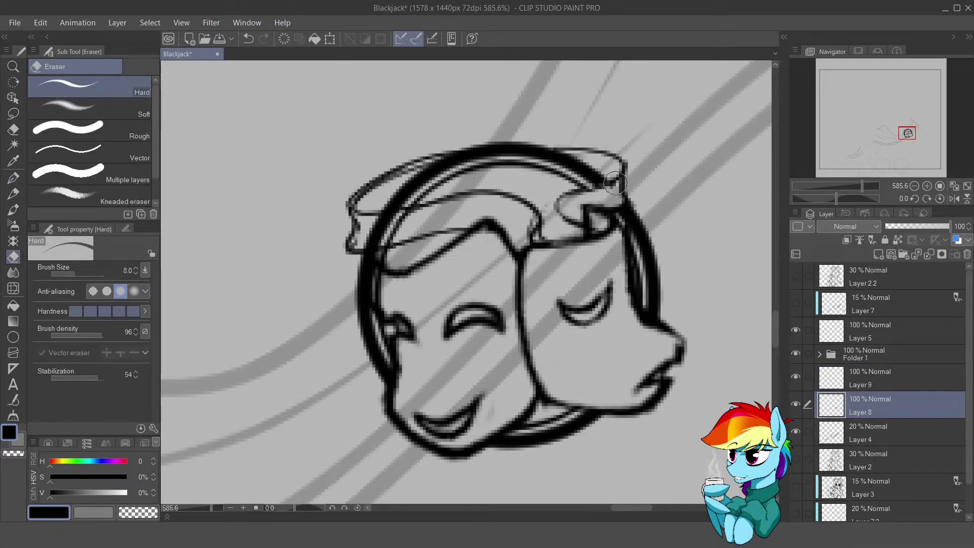
key(alt+bracketright)
scroll(579, 244, down, 3)
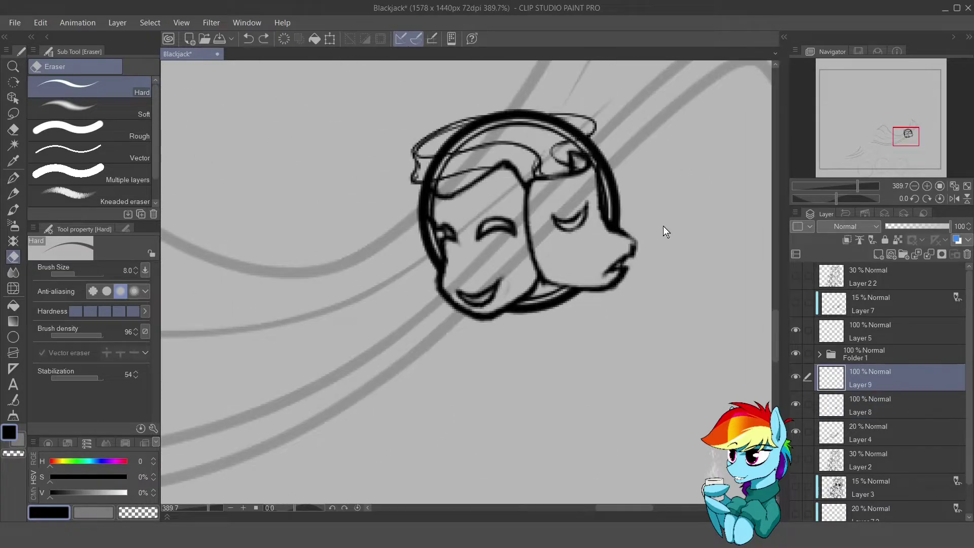
key(ctrl+z)
- Sketch a folded ribbon beneath the two masks, with a band running under the frowning mask
key(p)
mouse_move(520, 203)
mouse_down()
mouse_move(552, 215)
mouse_move(558, 274)
mouse_up()
key(e)
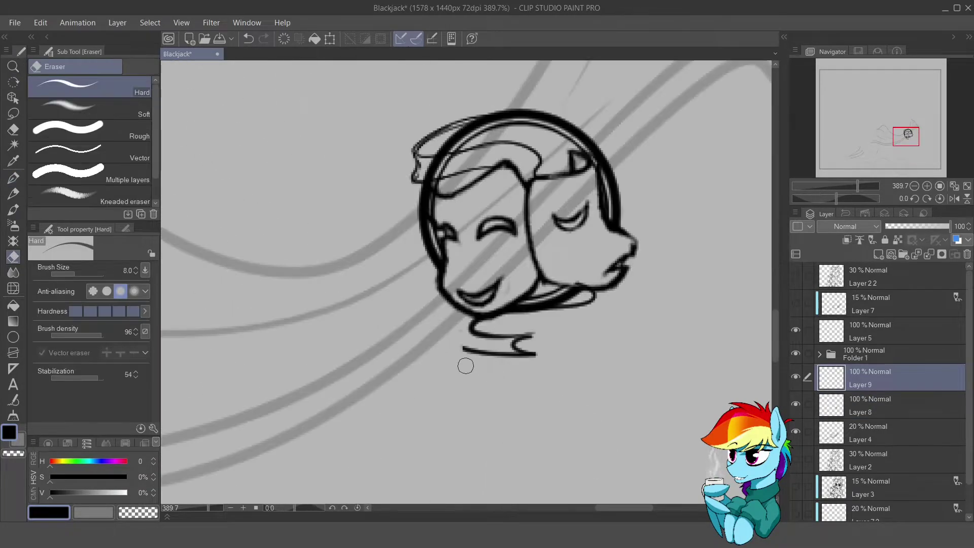
key(p)
drag(486, 325, 606, 284)
key(e)
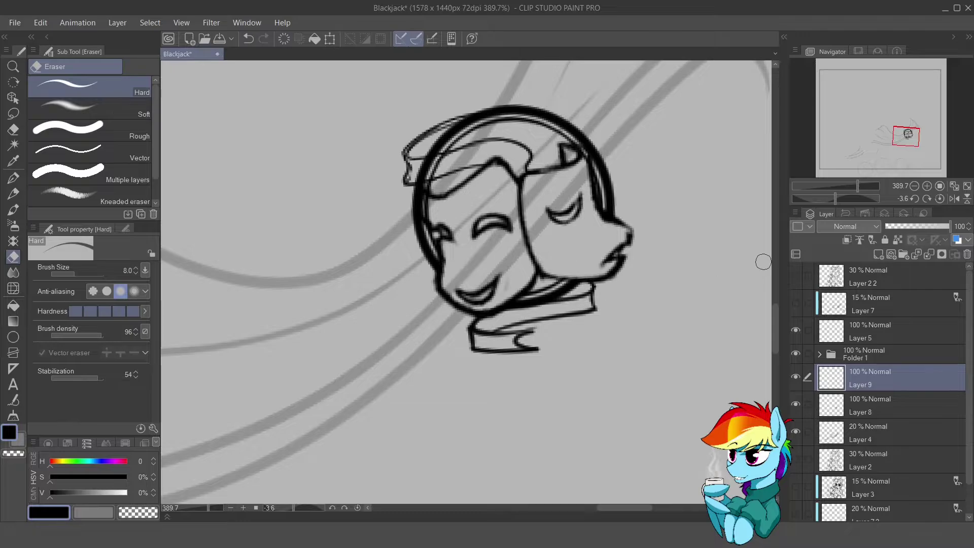
- Close off the lower ribbon's front fold with an end edge and clean up its lines near the masks
scroll(402, 309, up, 1)
mouse_move(763, 262)
mouse_down()
mouse_move(402, 310)
mouse_move(411, 286)
mouse_move(459, 377)
mouse_move(470, 363)
mouse_move(470, 403)
mouse_up()
key(p)
key(e)
key(p)
key(e)
key(p)
key(e)
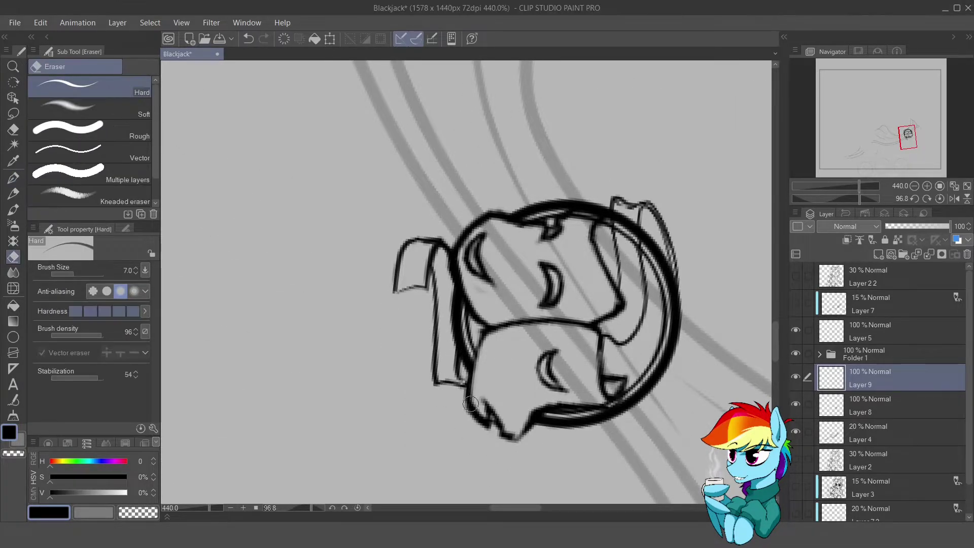
- Reshape the lower ribbon's front fold with a rounded lower edge and erase where it overlaps the back band
key(ctrl+shift+r)
scroll(447, 429, up, 1)
key(p)
mouse_move(411, 378)
mouse_down()
mouse_move(476, 374)
mouse_move(414, 387)
mouse_move(415, 396)
mouse_move(494, 391)
mouse_move(404, 401)
mouse_move(431, 368)
mouse_up()
key(e)
key(p)
key(e)
drag(505, 375, 480, 404)
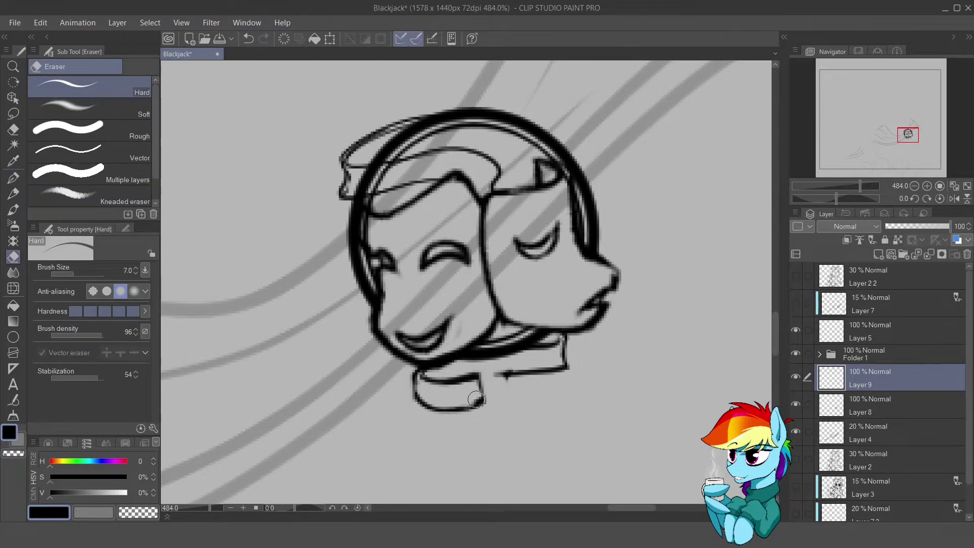
- Redraw the lower ribbon's back band so it joins the front fold, and tidy the fold's corners
key(p)
key(e)
key(p)
key(e)
drag(410, 384, 507, 371)
scroll(457, 304, down, 2)
key(p)
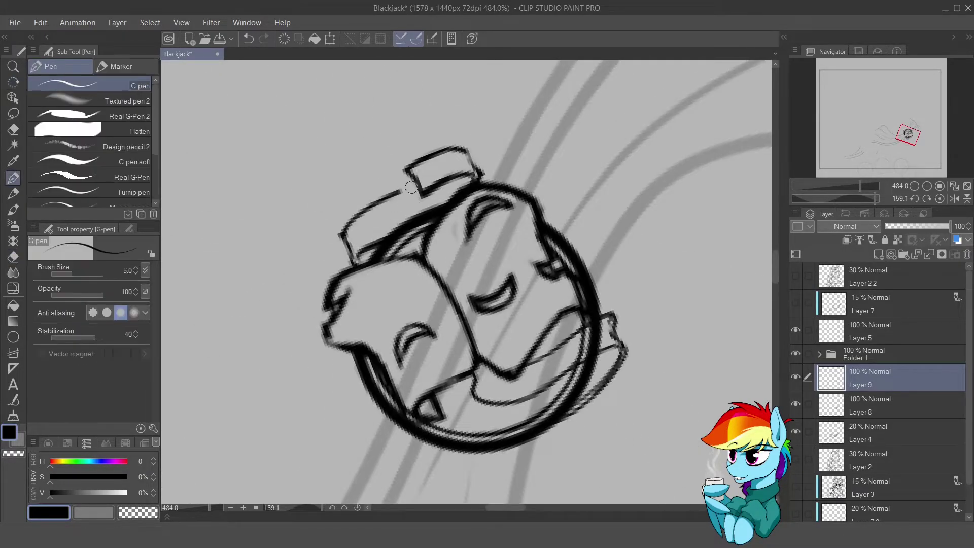
key(e)
scroll(631, 201, down, 3)
scroll(631, 200, up, 2)
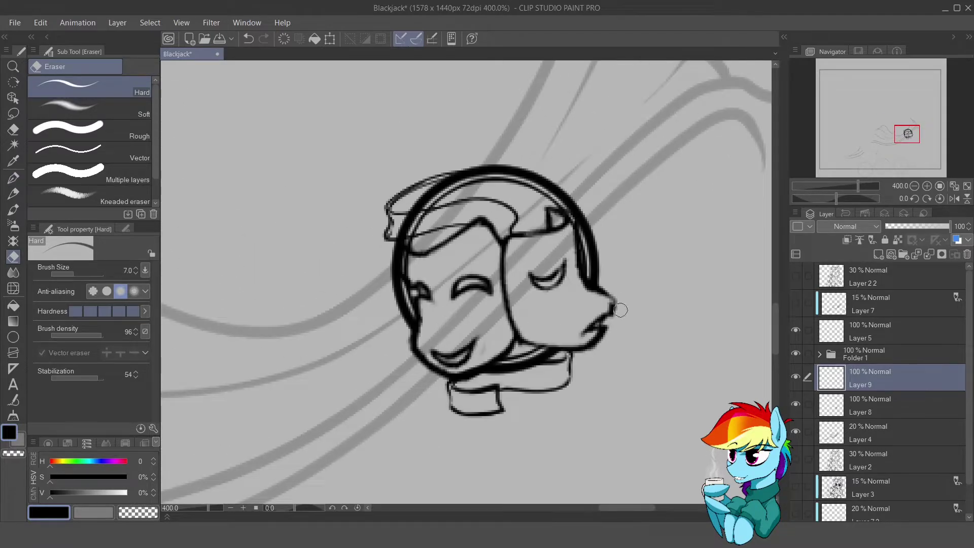
- Merge the masks and ribbon into the Layer 8 brooch circle and adjust the whole emblem with a transformation
scroll(620, 310, down, 4)
key(ctrl+e)
scroll(457, 304, up, 2)
key(ctrl+t)
drag(508, 228, 437, 239)
key(Return)
- Lower the opacity of Layer 4 to 6% and of the emblem's Layer 8 to 44%
scroll(456, 304, down, 2)
scroll(457, 304, up, 3)
click(877, 404)
drag(898, 226, 896, 225)
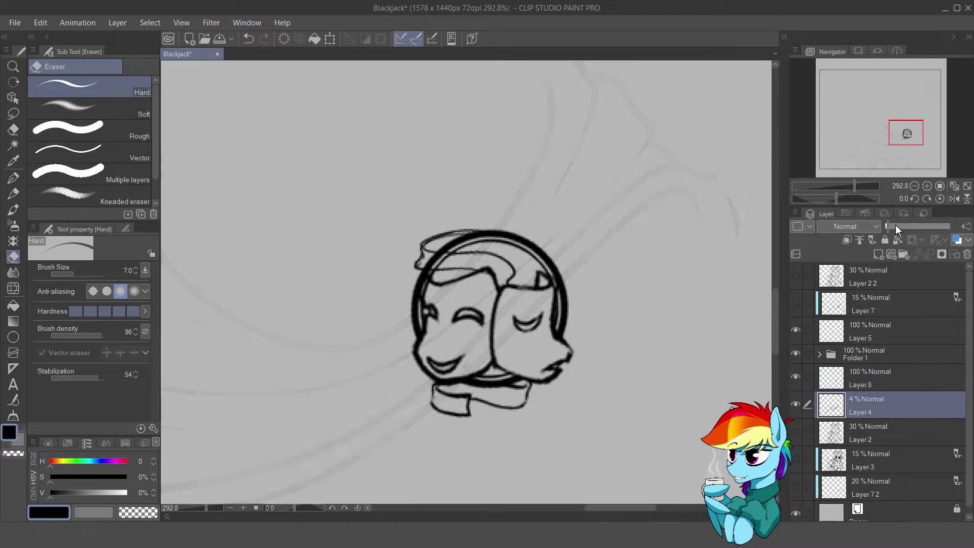
click(877, 377)
click(915, 227)
- On a new layer above the faded emblem, ink the smiling mask's outer side edge from brow to cheek
scroll(489, 352, up, 2)
key(p)
key(ctrl+shift+n)
drag(363, 198, 362, 261)
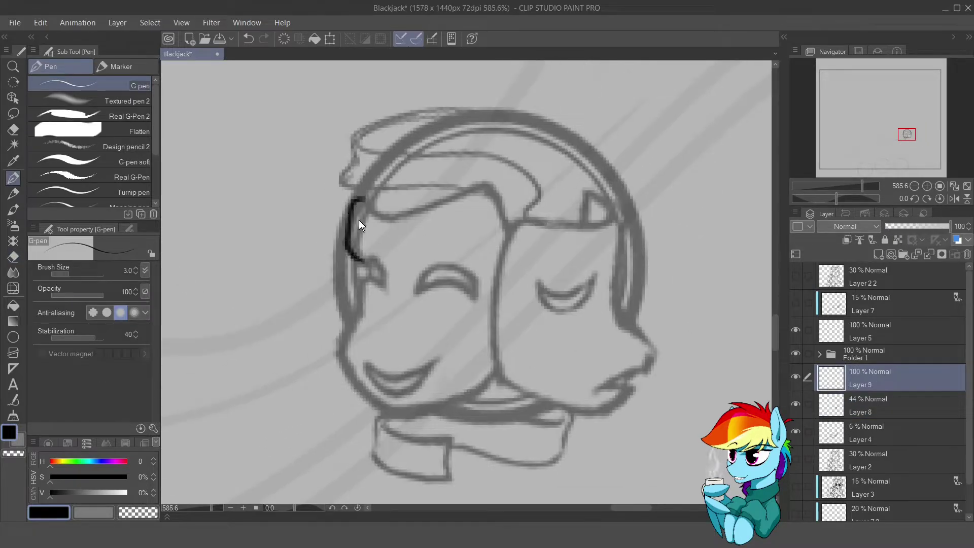
drag(356, 323, 497, 365)
key(-)
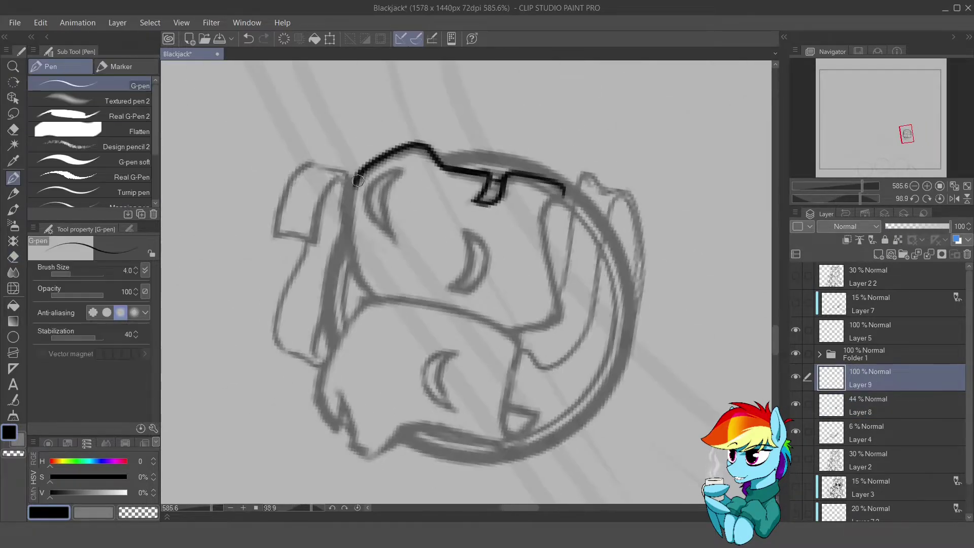
- Ink the smiling mask's chin curve up to where the masks meet, retrying the stroke, and outline its outer eye
drag(355, 175, 385, 303)
key(ctrl+z)
drag(350, 213, 390, 304)
key(ctrl+z)
key(bracketright)
key(ctrl+at)
key(-)
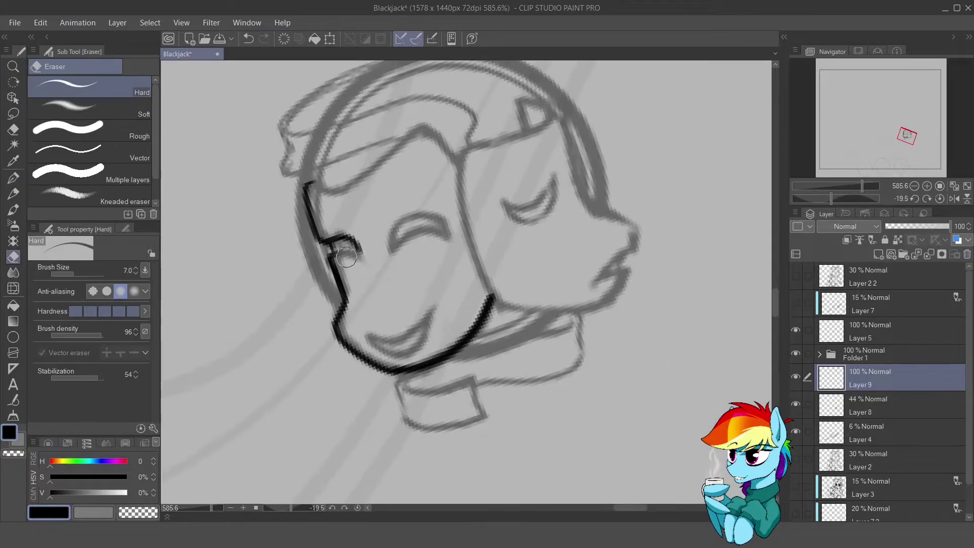
- Ink the smiling mask's inner eye, smile and top edge, and continue along the edge shared by both masks
drag(389, 248, 449, 229)
key(ctrl+at)
key(ctrl+z)
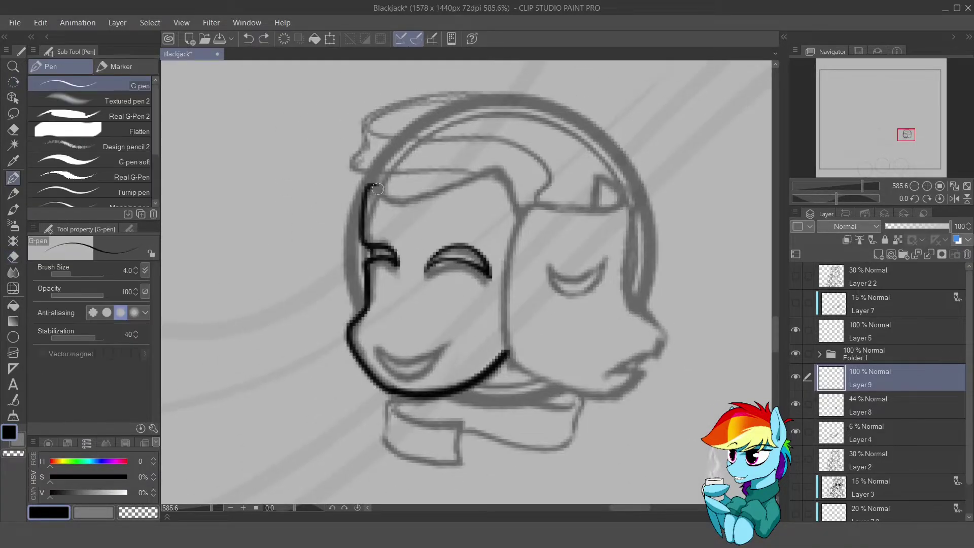
drag(391, 174, 390, 193)
drag(416, 284, 384, 252)
mouse_move(335, 317)
mouse_down()
mouse_move(381, 335)
mouse_move(355, 325)
mouse_move(345, 284)
mouse_move(373, 174)
mouse_up()
key(ctrl+at)
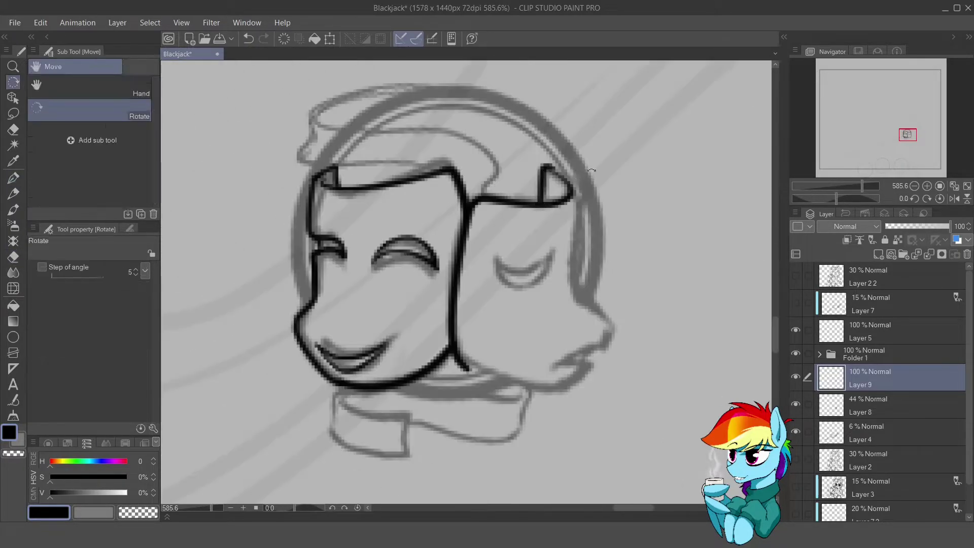
- Ink the frowning mask's side, chin and mouth outline, and its downturned eye
key(ctrl+at)
mouse_move(517, 152)
mouse_down()
mouse_move(544, 273)
mouse_move(593, 233)
mouse_move(538, 246)
mouse_up()
mouse_move(509, 263)
mouse_down()
mouse_move(529, 254)
mouse_move(487, 350)
mouse_move(433, 311)
mouse_up()
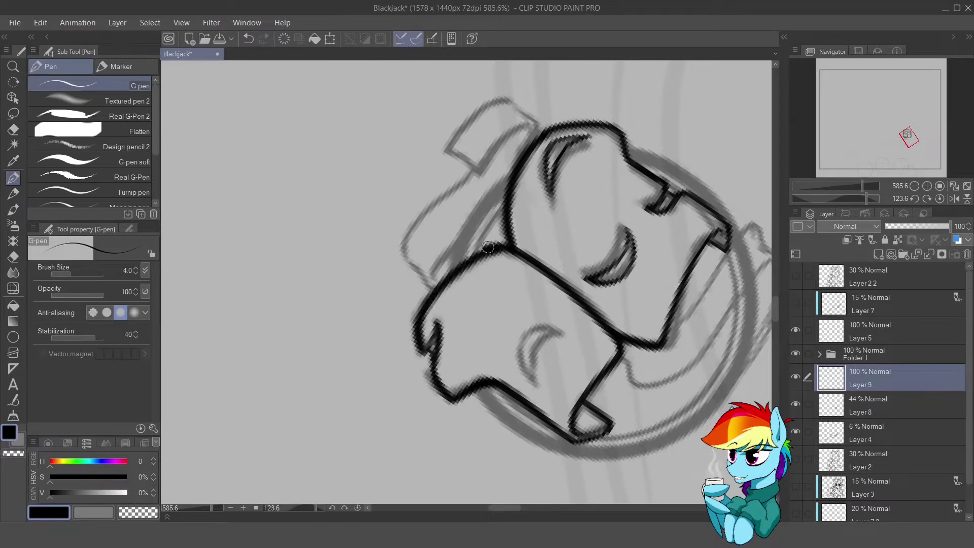
key(ctrl+at)
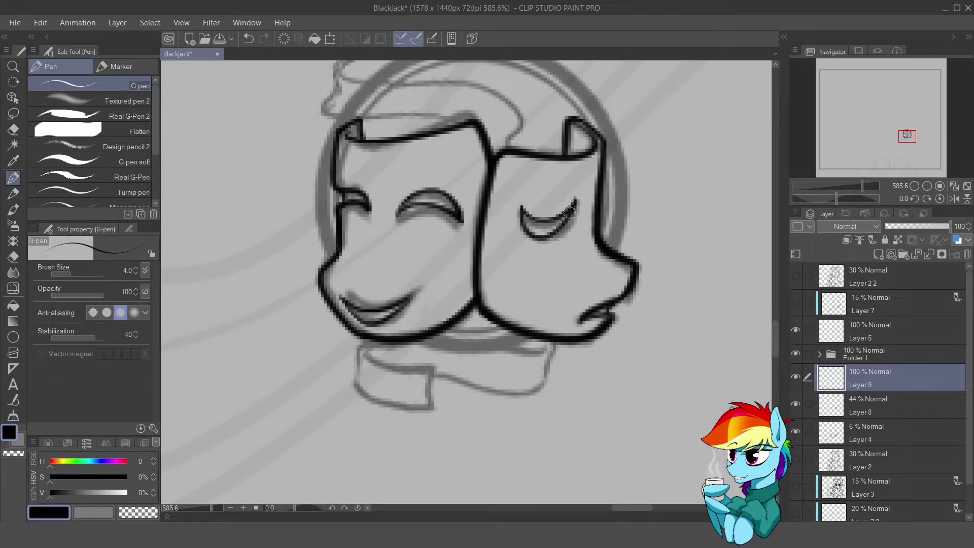
drag(569, 212, 537, 180)
- On a new layer, ink the upper ribbon's outline curling above the smiling mask
key(ctrl+shift+n)
mouse_move(310, 243)
mouse_down()
mouse_move(297, 178)
mouse_move(459, 144)
mouse_up()
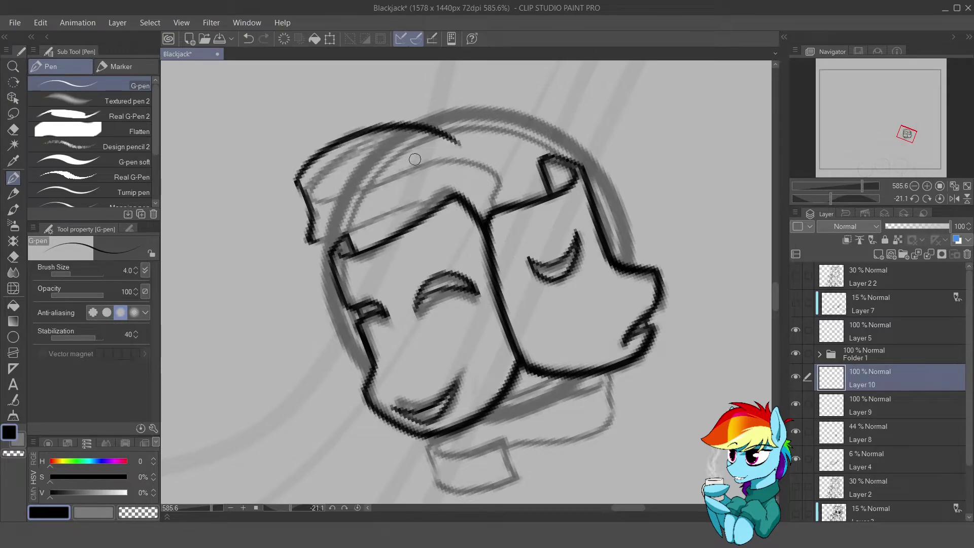
drag(300, 178, 500, 202)
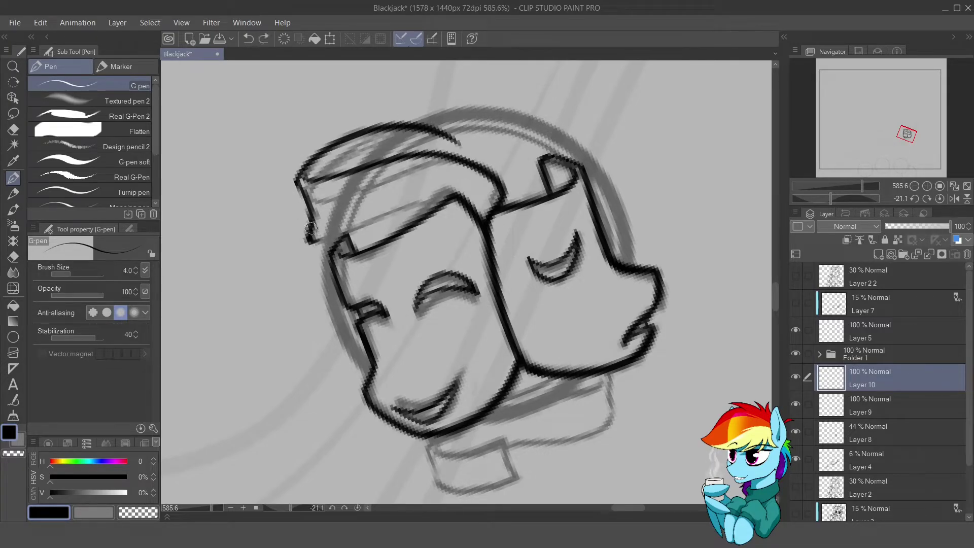
drag(309, 242, 448, 228)
- Erase the upper ribbon's excess lines along its inner fold and the smiling mask's top edge
key(e)
drag(311, 180, 385, 162)
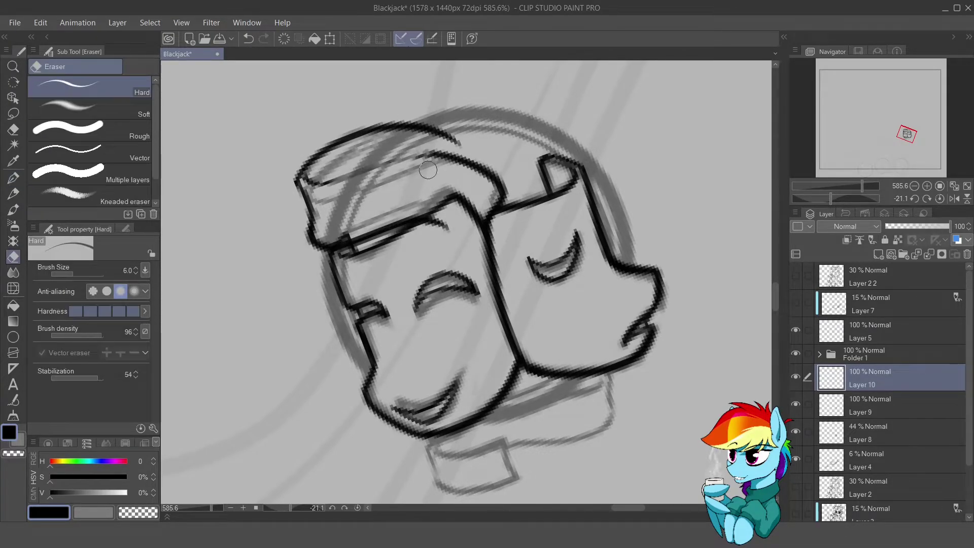
key(bracketright)
key(bracketright)
mouse_move(432, 224)
mouse_down()
mouse_move(446, 173)
mouse_move(343, 205)
mouse_move(414, 234)
mouse_move(561, 221)
mouse_move(390, 177)
mouse_up()
key(p)
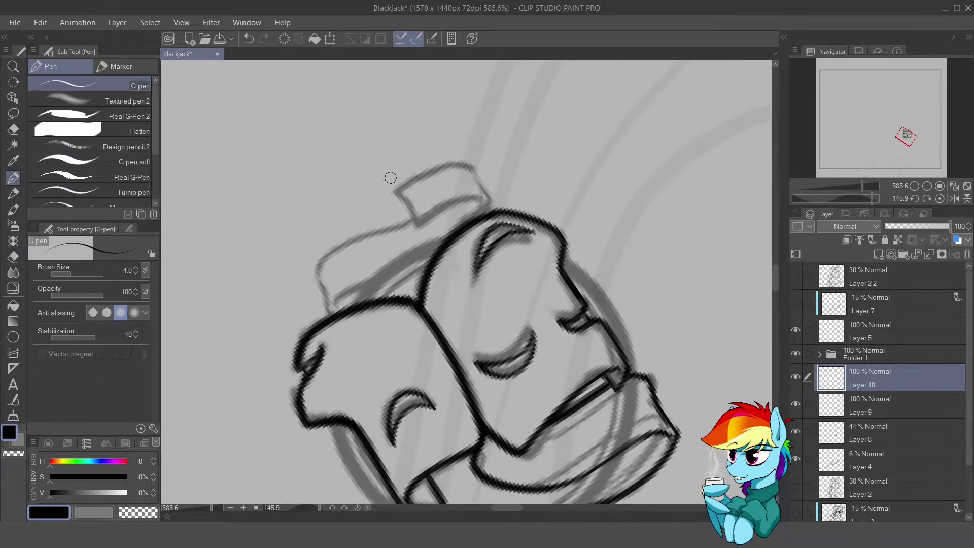
- Ink the lower ribbon's folded outline beneath the two masks, following the sketch
drag(415, 219, 431, 264)
key(ctrl+z)
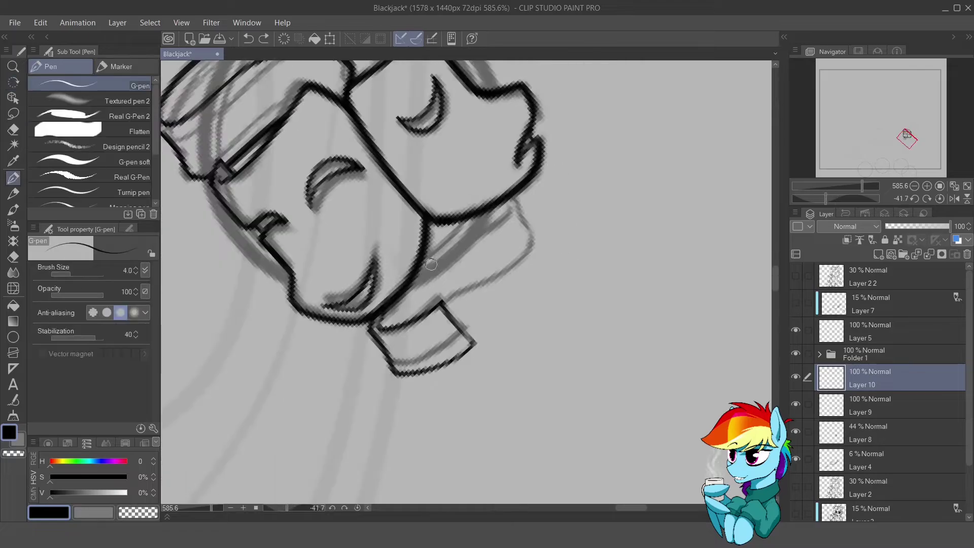
drag(561, 232, 570, 253)
key(ctrl+0)
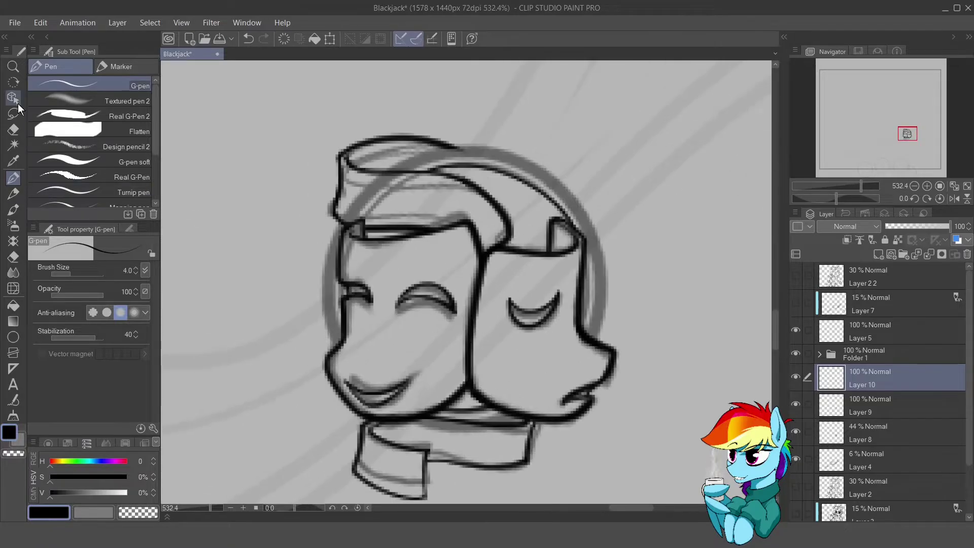
- On a new layer, draw a black circle with the Ellipse tool over the brooch sketch's ring and adjust its placement
click(13, 337)
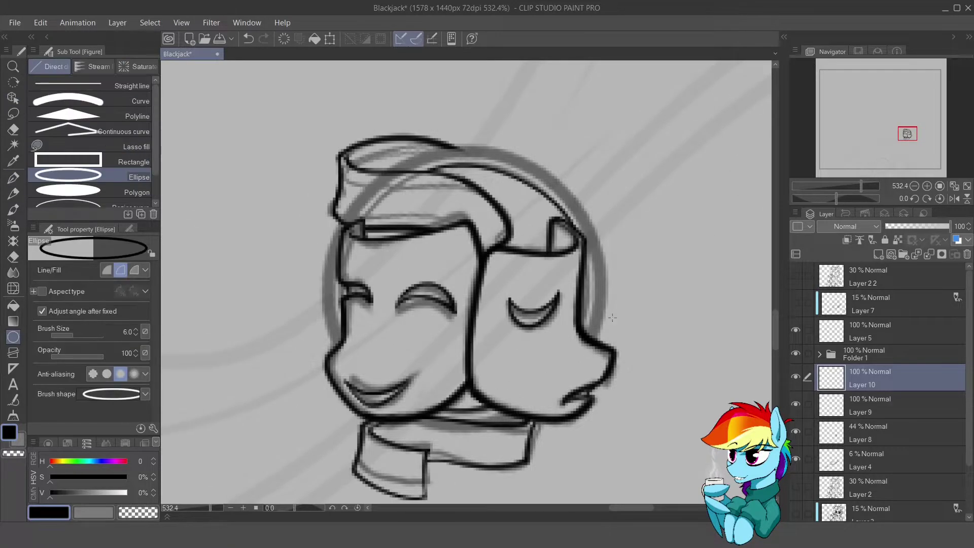
key(ctrl+shift+n)
drag(466, 282, 555, 393)
click(553, 396)
key(ctrl+t)
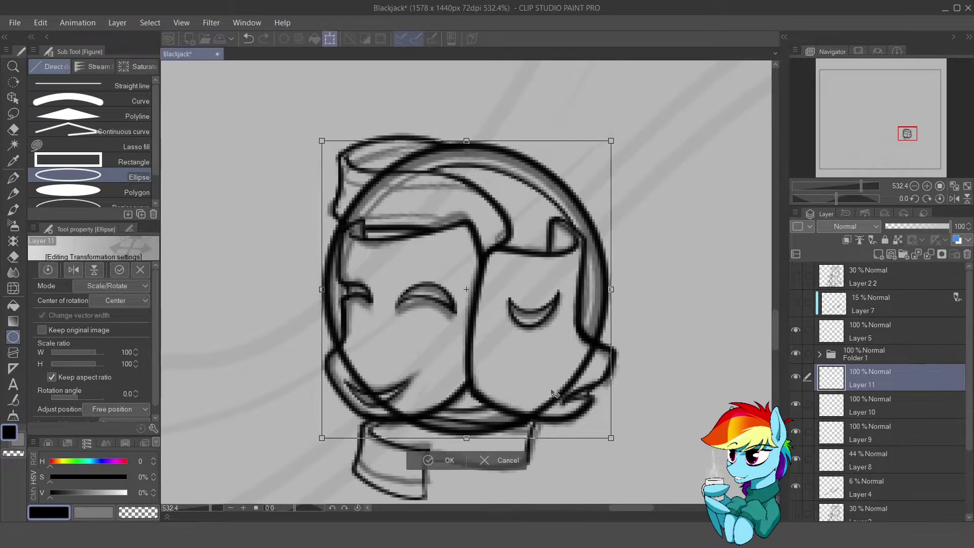
click(444, 460)
- Erase the circle's segments that overlap the ribbon and both masks
click(873, 405)
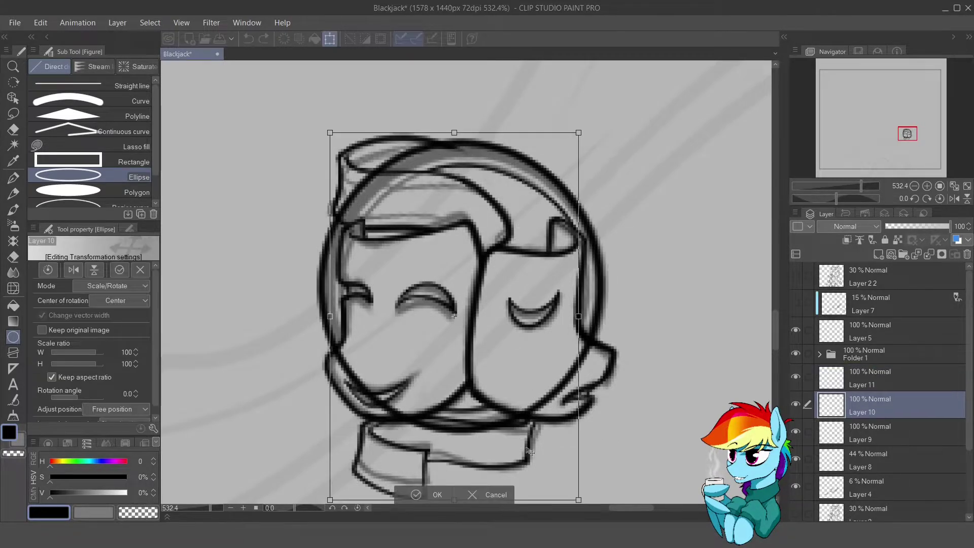
scroll(467, 99, up, 2)
key(p)
drag(467, 99, 502, 178)
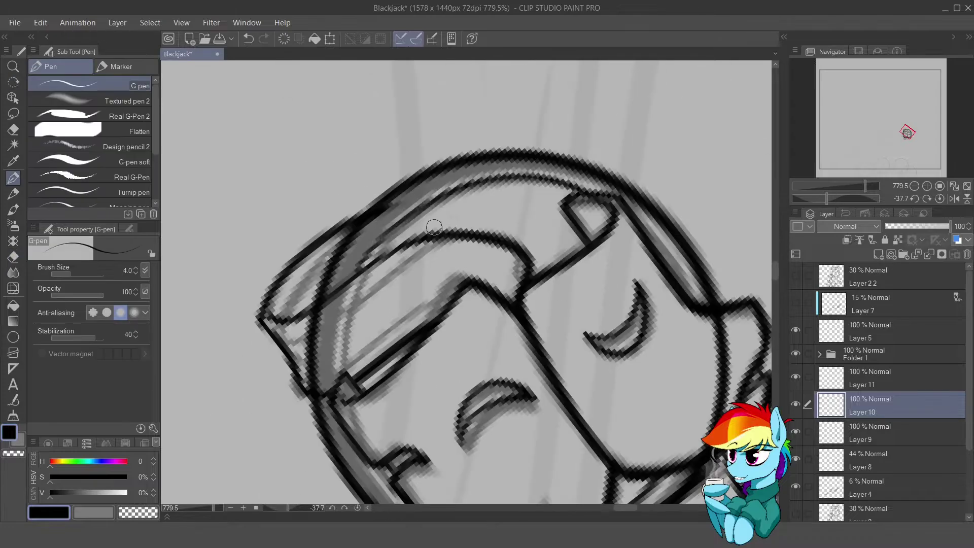
key(e)
mouse_move(370, 260)
mouse_down()
mouse_move(442, 188)
mouse_move(463, 150)
mouse_up()
key(alt+bracketright)
key(bracketright)
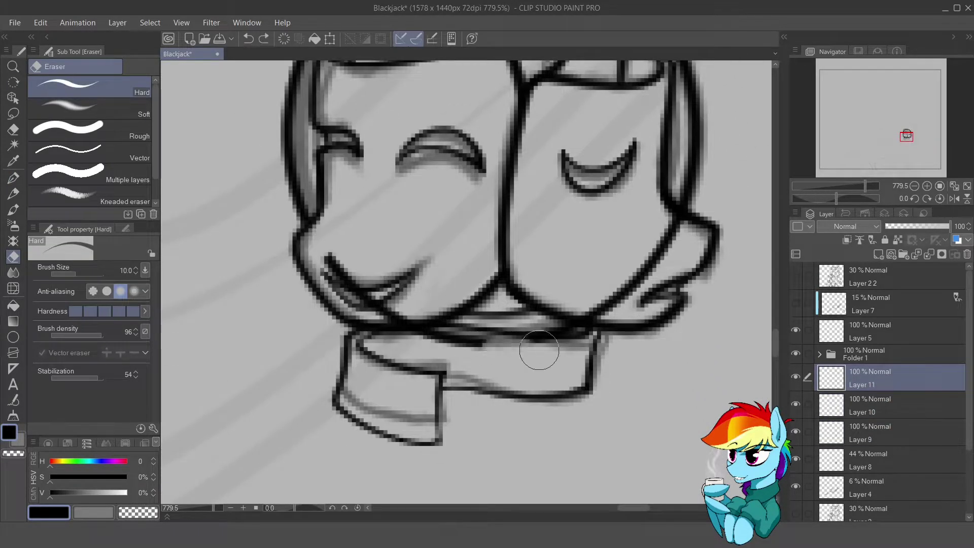
drag(539, 348, 647, 272)
scroll(364, 219, up, 4)
scroll(458, 216, down, 5)
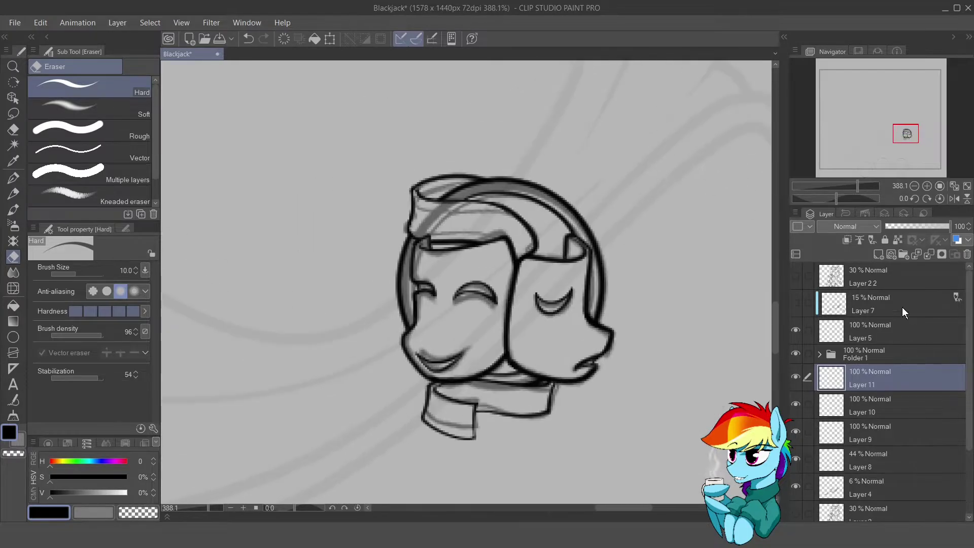
- Erase and redraw the smiling mask's inner eye to clean up its curved outline and pointed ends
key(ctrl+z)
scroll(517, 294, up, 5)
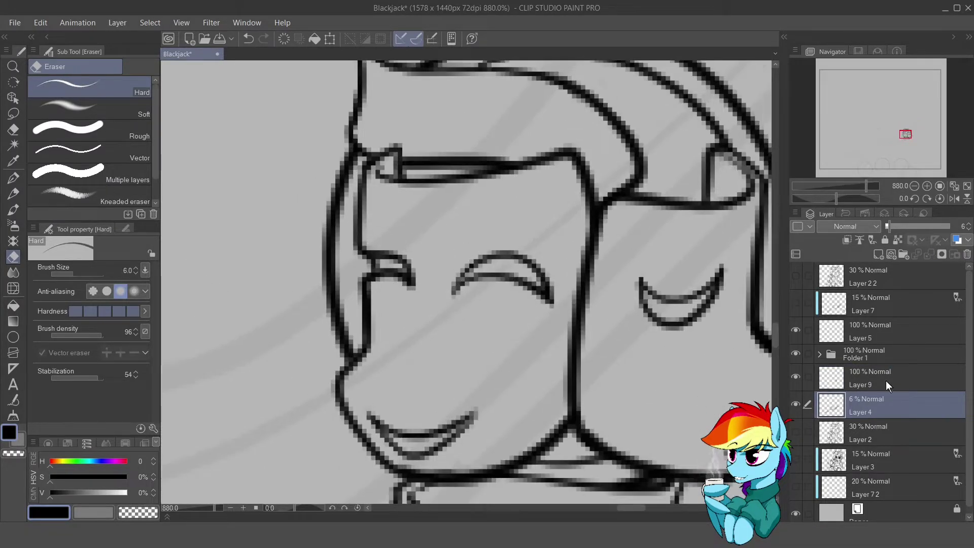
key(alt+bracketright)
drag(464, 274, 548, 305)
key(p)
drag(452, 293, 546, 301)
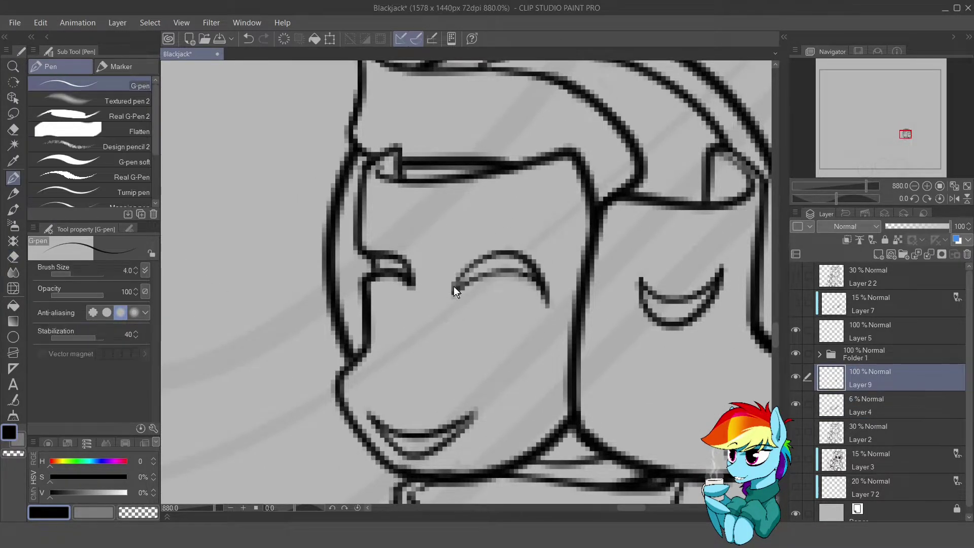
key(e)
key(p)
key(e)
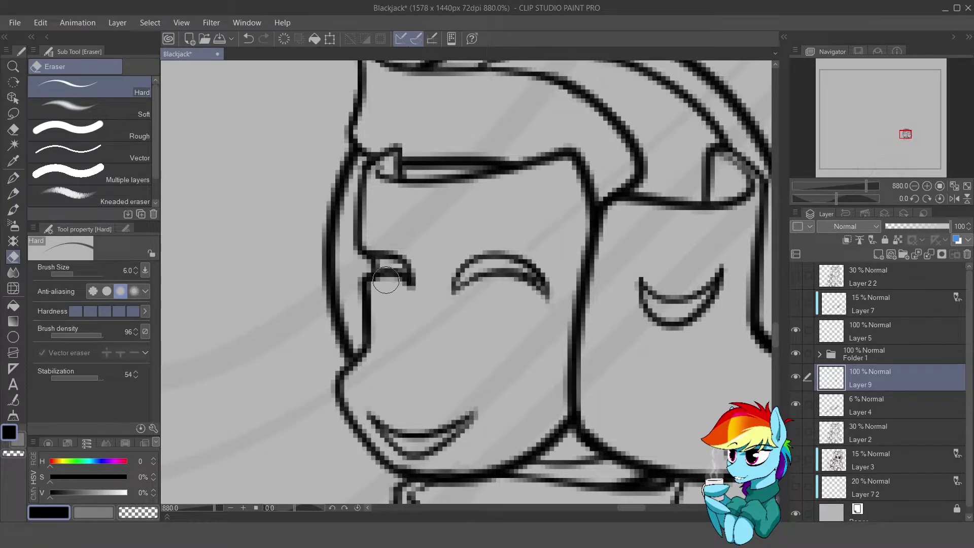
- Clean up the smiling mask's outer eye beside the mask's edge, trimming its corner and upper line
drag(385, 282, 408, 284)
key(p)
key(e)
mouse_move(363, 252)
mouse_down()
mouse_move(405, 276)
mouse_move(376, 252)
mouse_up()
key(p)
key(e)
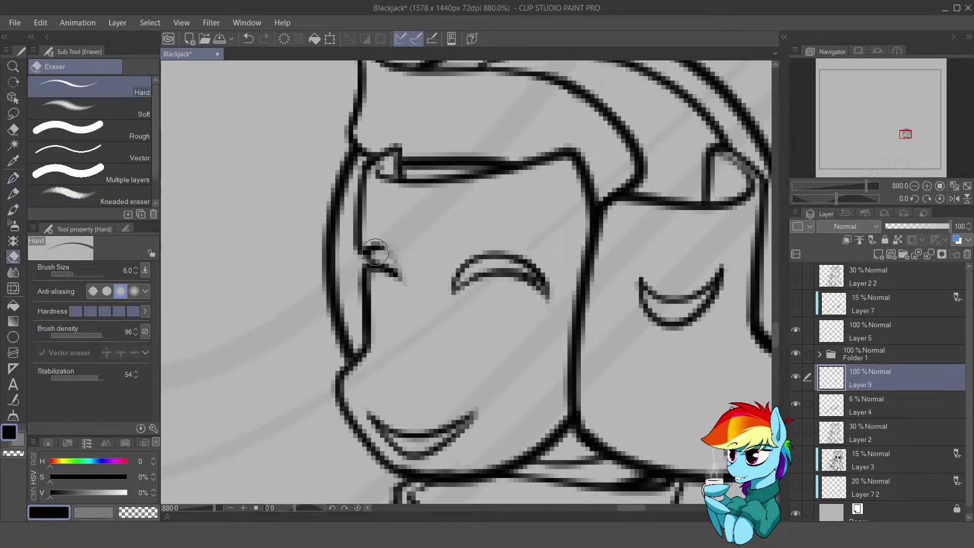
- Bring the draped cloth's line art back to 100% opacity and reposition the brooch over its chest bands
scroll(496, 299, down, 10)
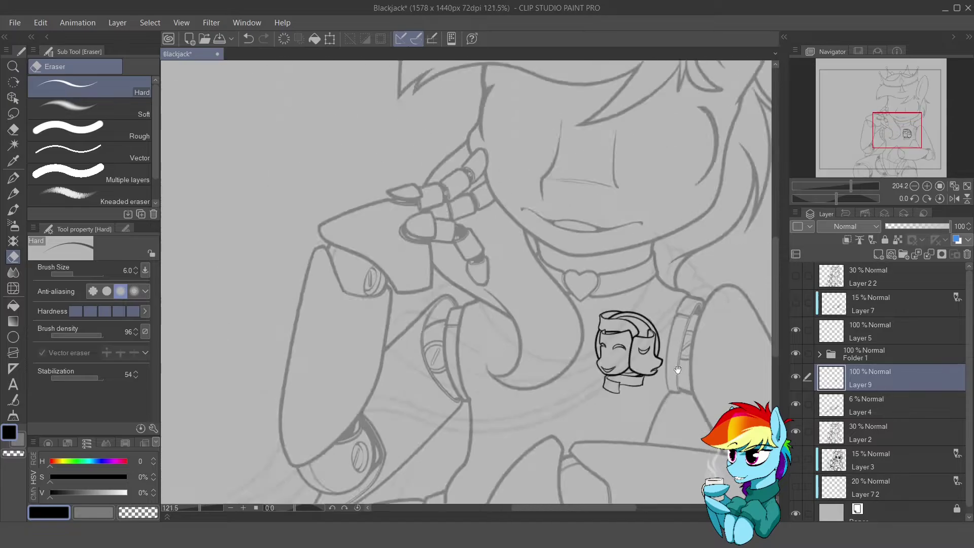
scroll(548, 298, up, 3)
key(ctrl+t)
drag(548, 298, 530, 306)
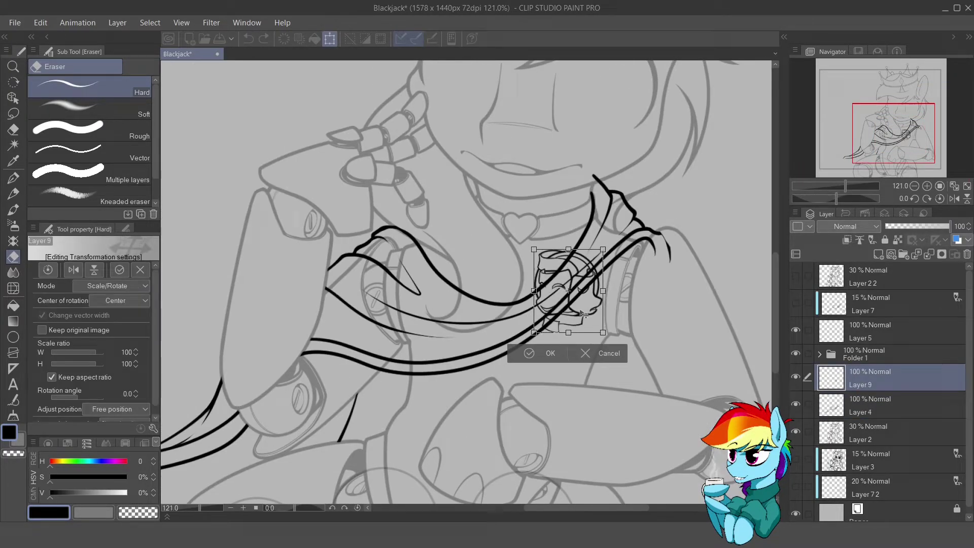
key(Return)
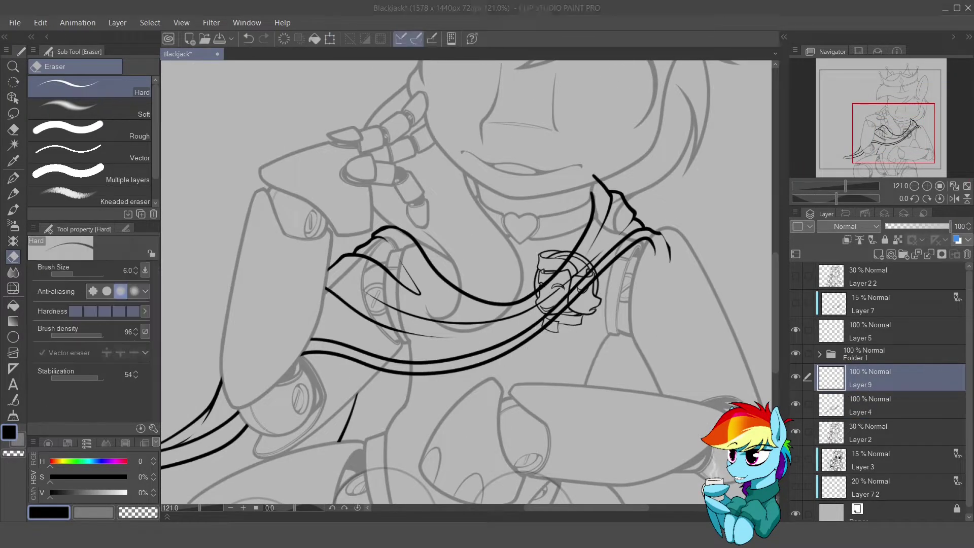
- Erase the draped cloth's lines where they cross the curled lock of hair on the chest
scroll(584, 313, up, 5)
scroll(500, 253, up, 3)
scroll(500, 253, down, 8)
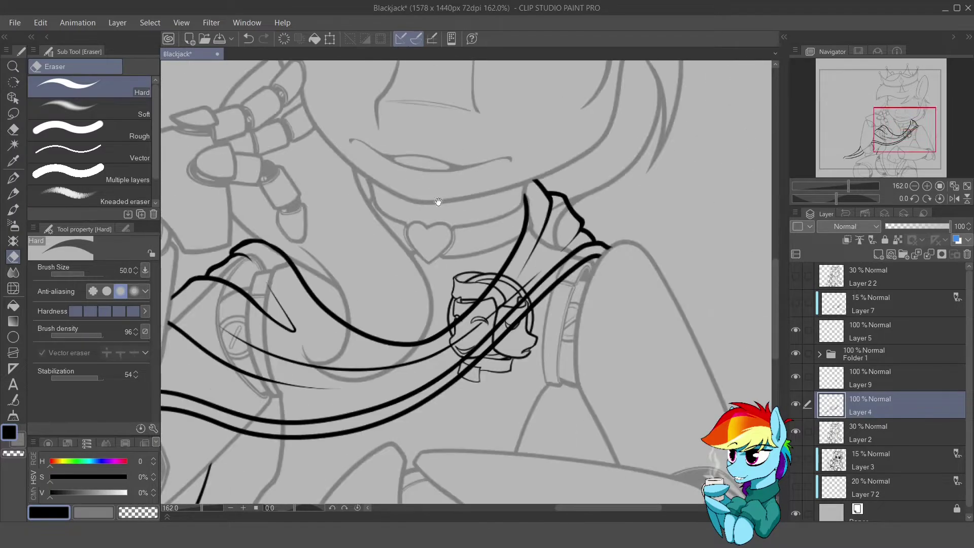
scroll(380, 217, up, 5)
scroll(530, 278, down, 5)
scroll(302, 213, up, 9)
key(bracketleft)
key(bracketleft)
scroll(303, 213, down, 6)
key(bracketleft)
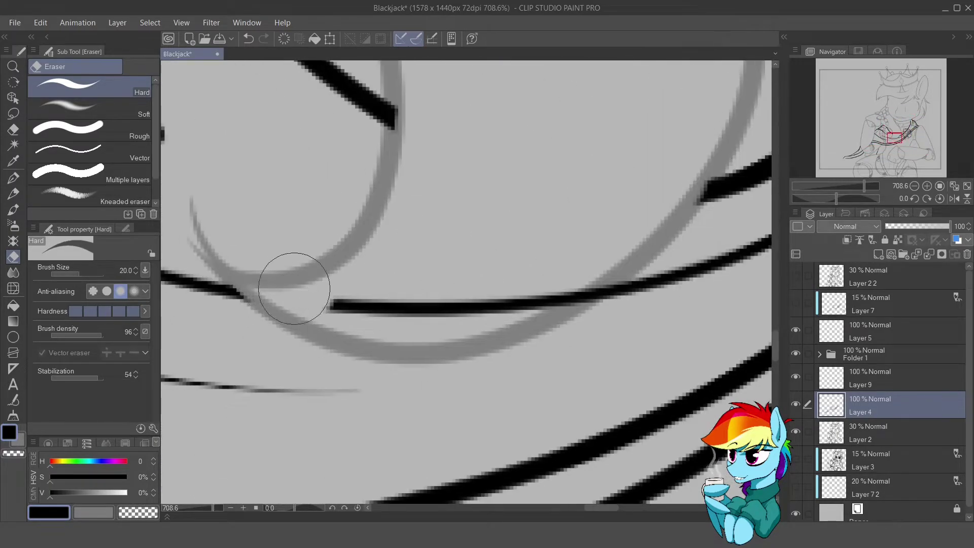
- Group the brooch line art in a folder with a new layer beneath it, painted light gray to mask the cloth's lines
key(ctrl+shift+n)
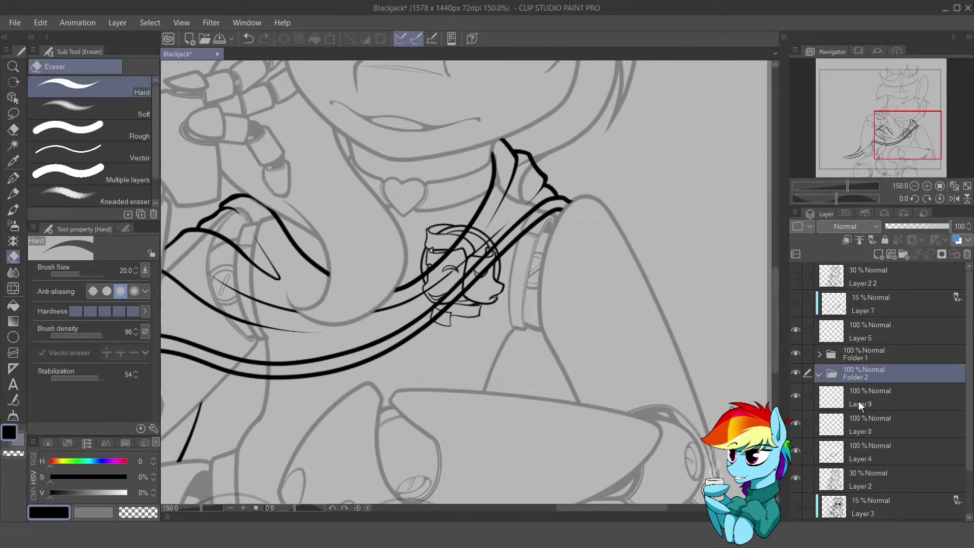
key(ctrl+g)
key(p)
scroll(631, 319, up, 10)
scroll(632, 319, down, 5)
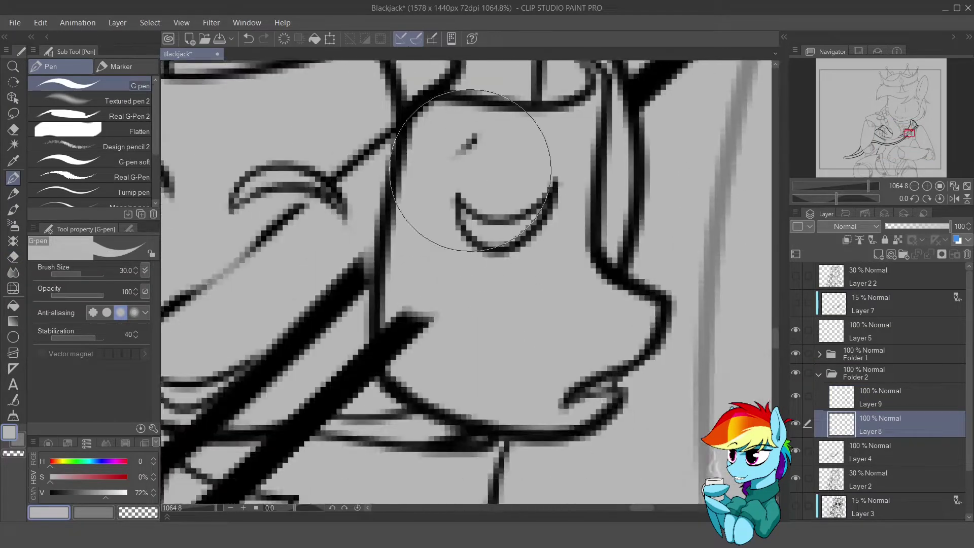
scroll(391, 315, down, 3)
key(bracketleft)
key(bracketleft)
scroll(499, 280, up, 3)
scroll(498, 280, down, 4)
- Transform the brooch folder to adjust the brooch's position on the draped cloth
key(ctrl+t)
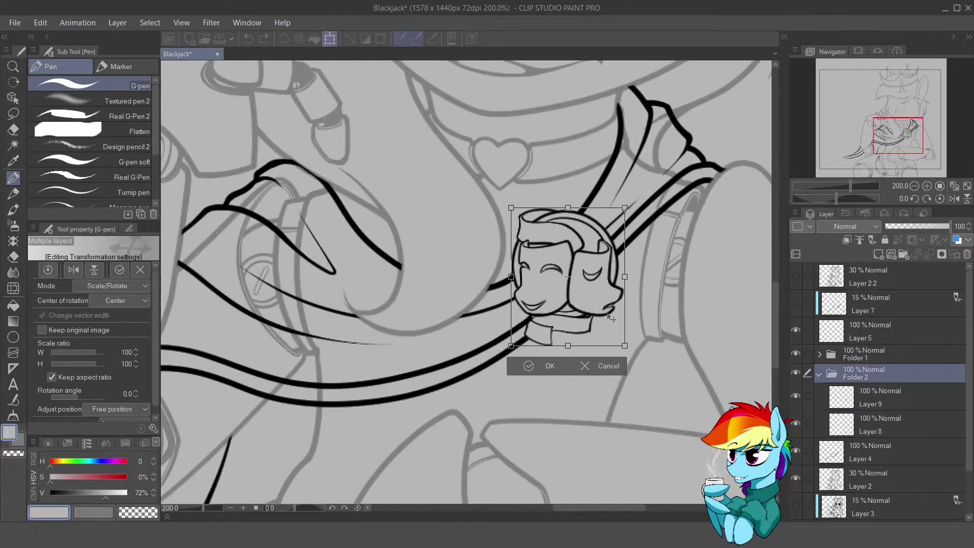
key(h)
scroll(623, 308, down, 5)
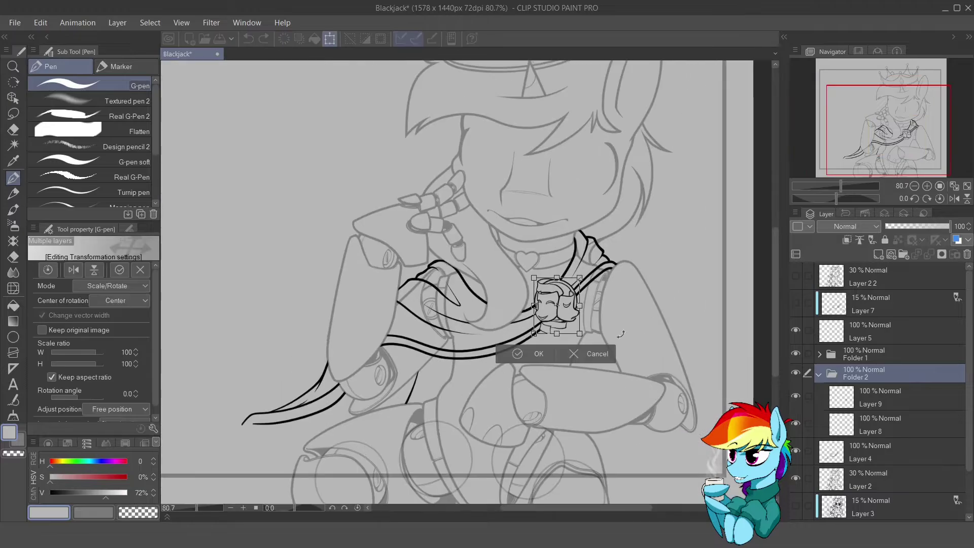
scroll(567, 361, up, 3)
key(h)
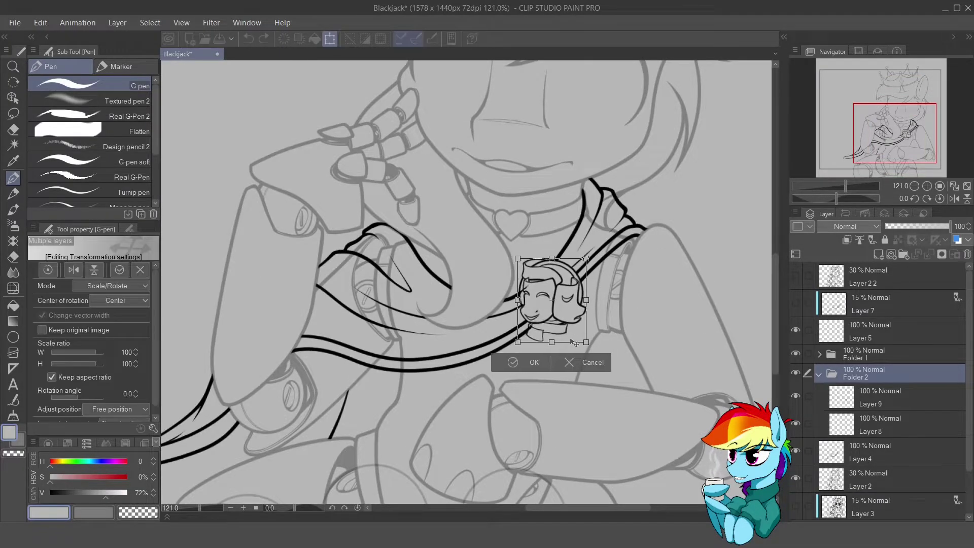
key(Return)
- Compare the brooch with the rough sketch and refine its size and placement on the chest
scroll(572, 347, down, 2)
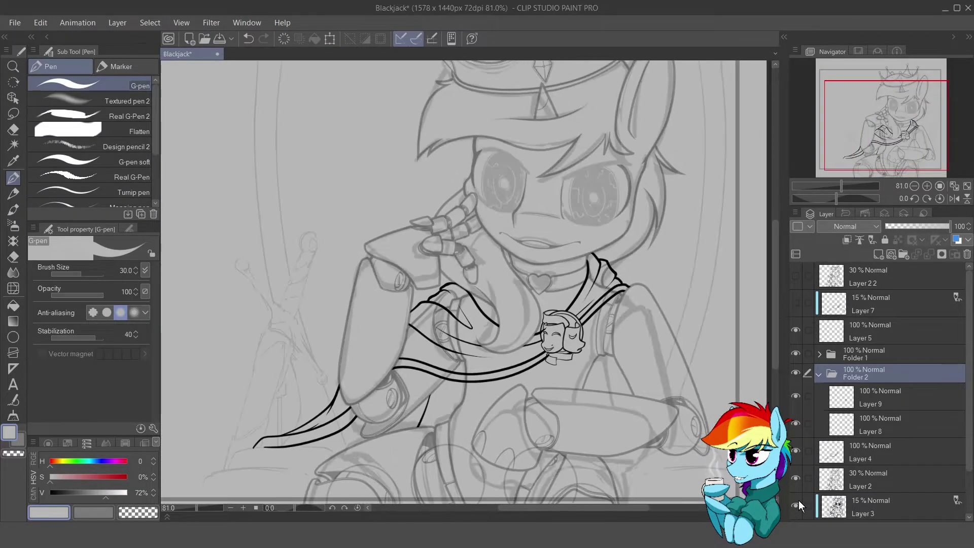
key(ctrl+t)
scroll(573, 354, up, 4)
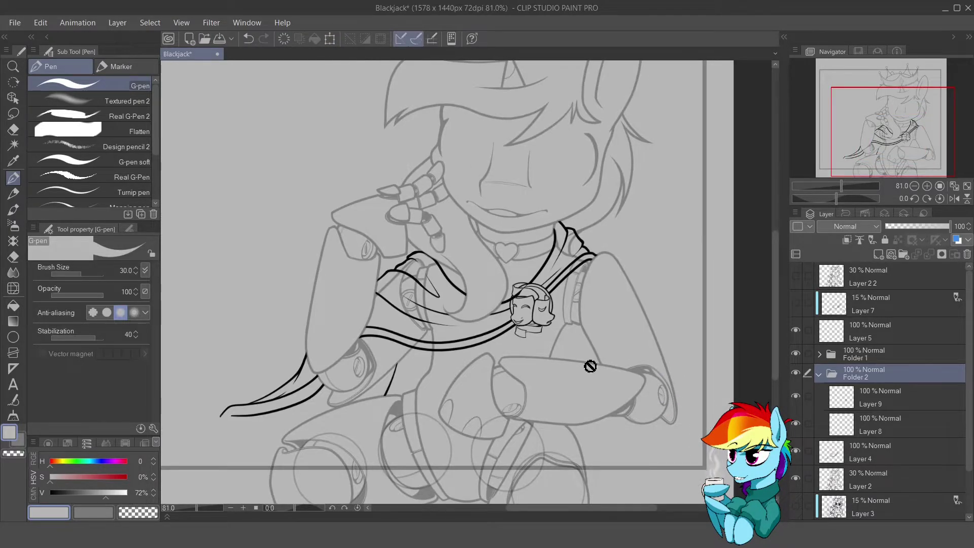
scroll(590, 366, up, 3)
ctrl+shift+click(530, 304)
scroll(590, 366, down, 3)
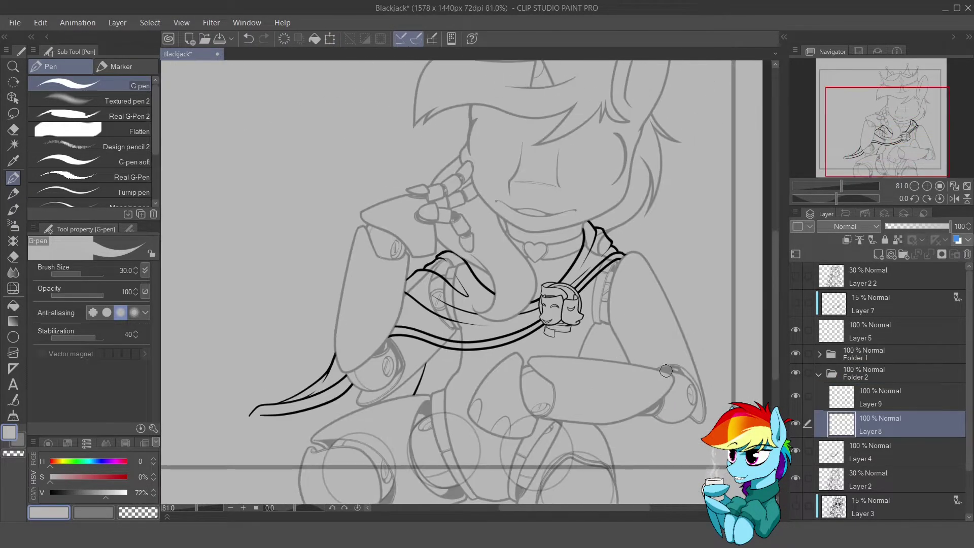
ctrl+shift+click(560, 304)
scroll(562, 303, up, 3)
key(ctrl+t)
key(Return)
scroll(599, 343, down, 3)
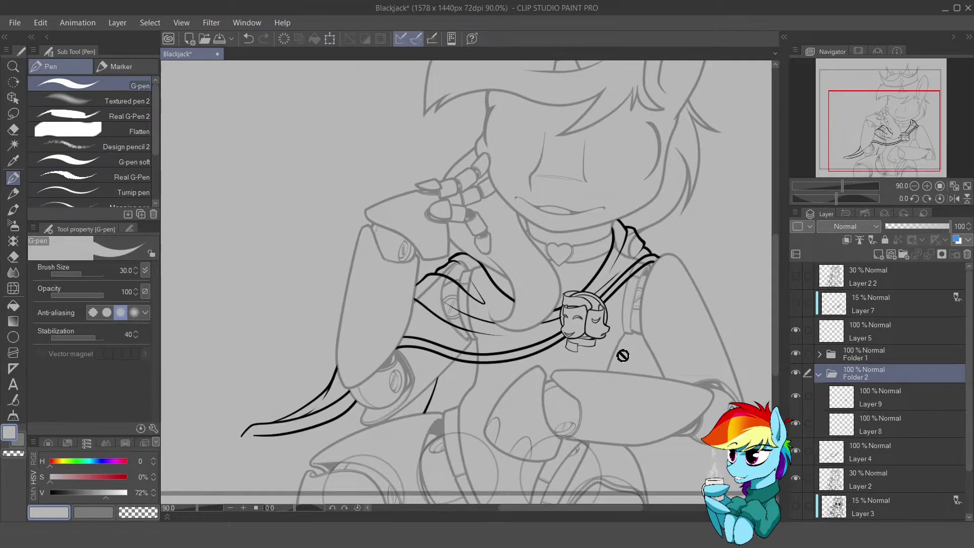
- Erase the cloth's lines that run behind the brooch on the cloth's layer
scroll(598, 345, up, 5)
ctrl+shift+click(546, 337)
key(e)
scroll(500, 304, up, 5)
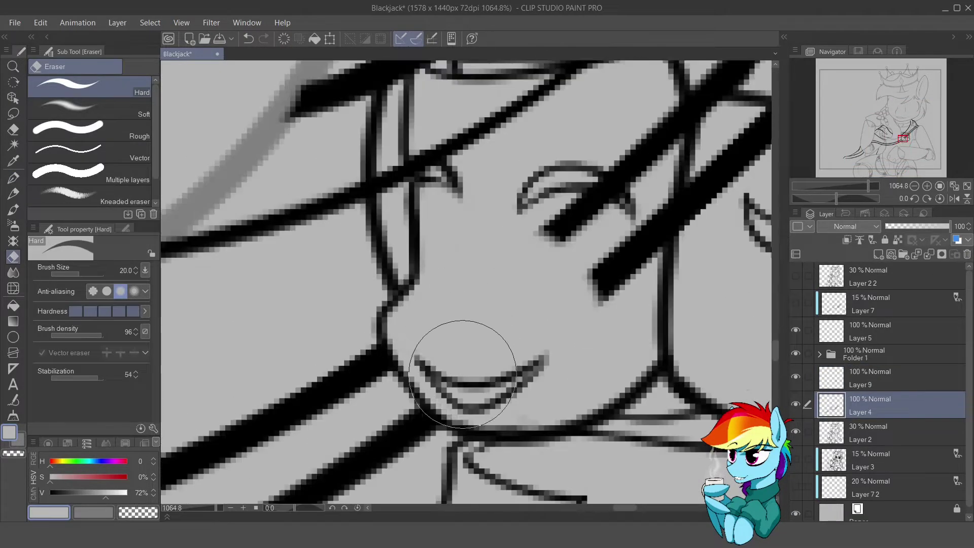
scroll(463, 374, down, 4)
key(bracketright)
key(bracketright)
key(bracketright)
key(bracketright)
scroll(443, 333, down, 2)
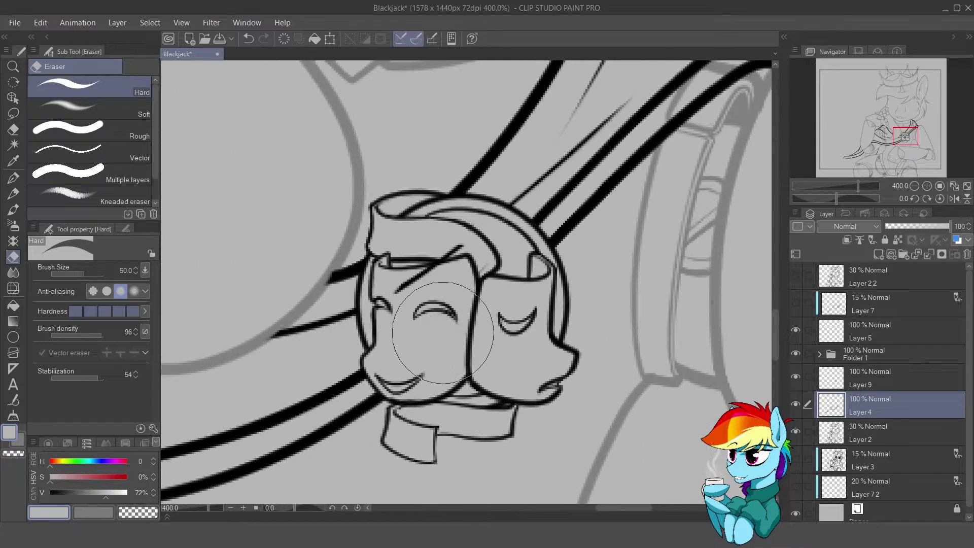
scroll(443, 333, down, 5)
- Raise the body line art's opacity to 59% and erase its lines beneath the cloth at the raised arm's shoulder
ctrl+shift+click(447, 335)
scroll(447, 335, up, 4)
drag(446, 334, 446, 350)
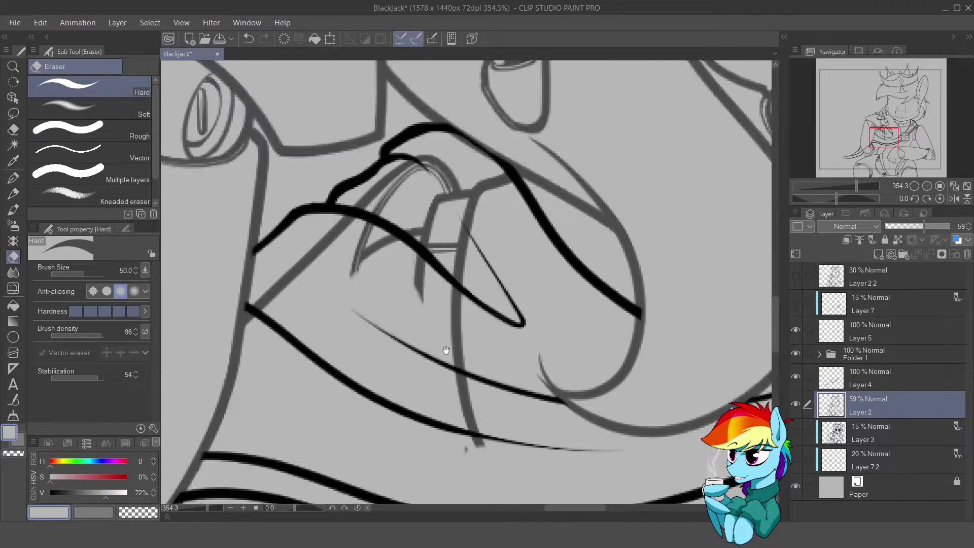
key(bracketright)
scroll(467, 265, down, 5)
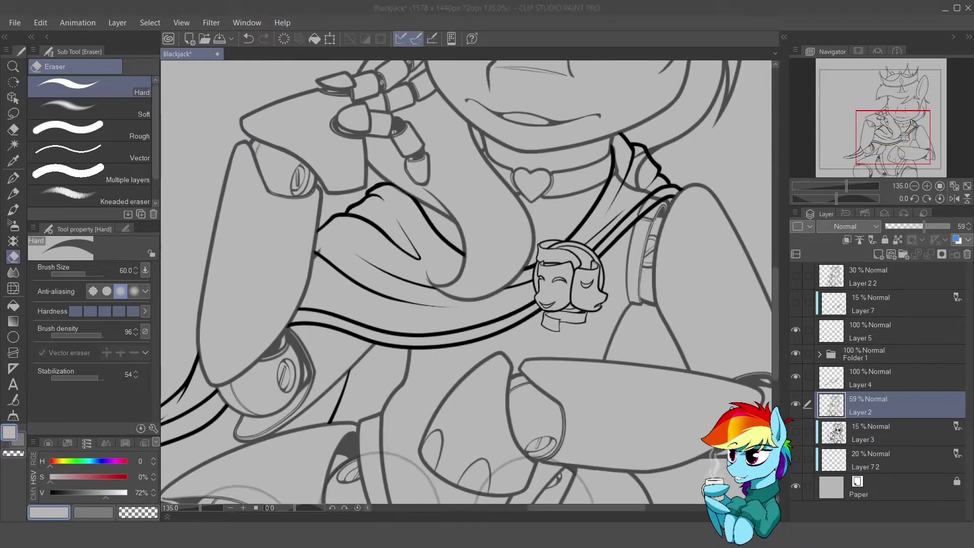
- Erase the body and shoulder joint lines that show through the cloth's double band beside the brooch
scroll(380, 294, up, 5)
key(bracketleft)
key(bracketleft)
key(bracketleft)
key(bracketleft)
key(bracketleft)
key(bracketleft)
scroll(341, 287, down, 4)
scroll(511, 211, up, 3)
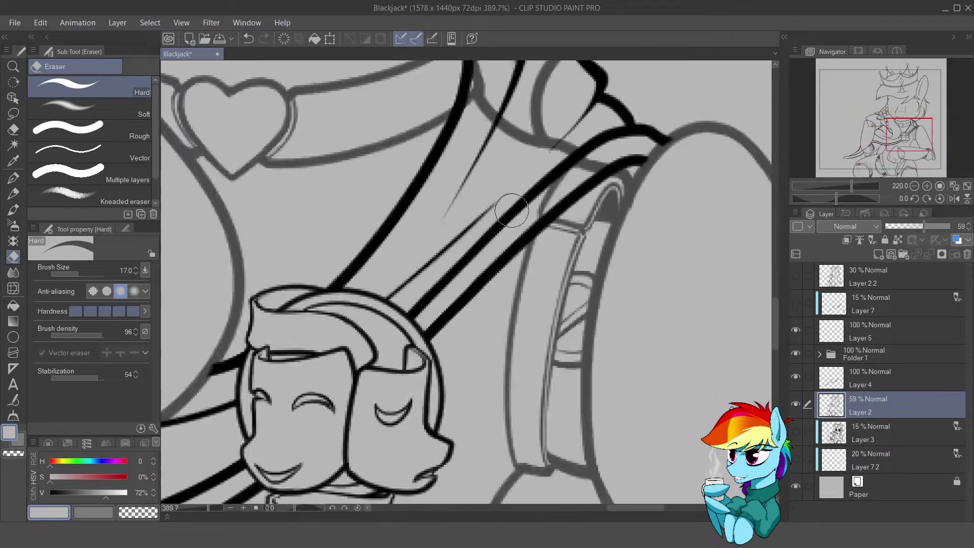
key(bracketright)
scroll(511, 211, up, 1)
- Erase the collar and shoulder lines that show through the cloth's folds beside the neck
mouse_move(446, 153)
mouse_down()
mouse_move(387, 299)
mouse_move(401, 182)
mouse_up()
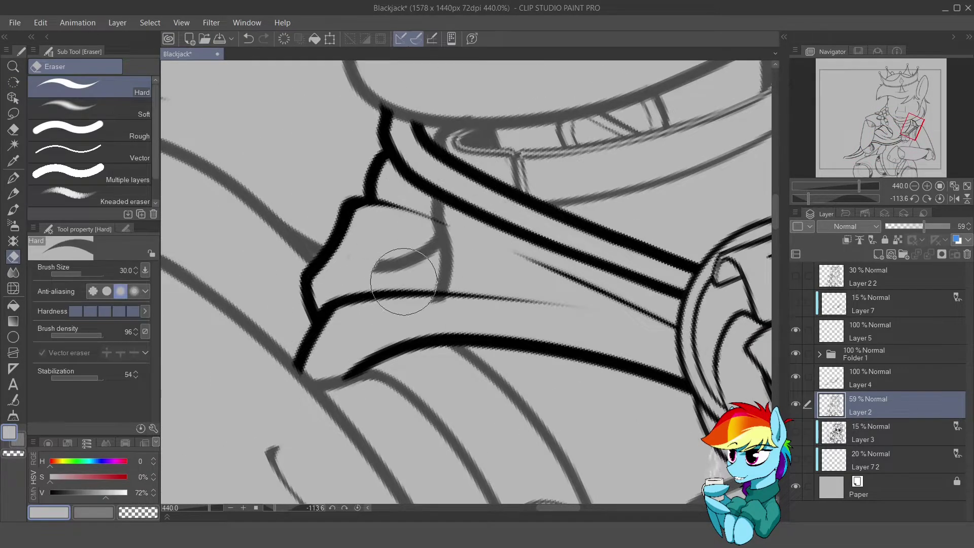
key(bracketleft)
key(bracketleft)
key(bracketleft)
mouse_move(403, 282)
mouse_down()
mouse_move(482, 245)
mouse_move(503, 176)
mouse_up()
- Extend the mane's line to the cloth's edge near the neck and trim the overlap inside the cloth
key(p)
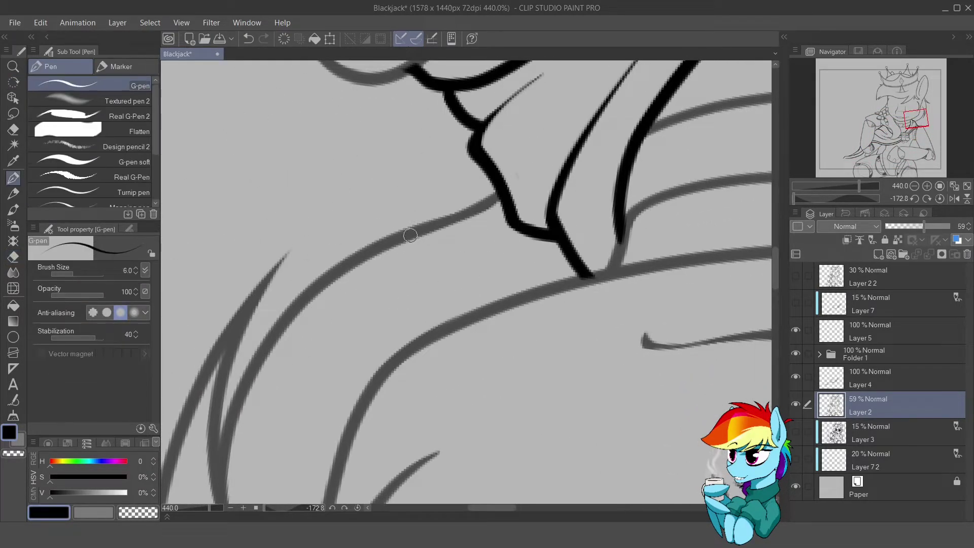
drag(406, 232, 517, 163)
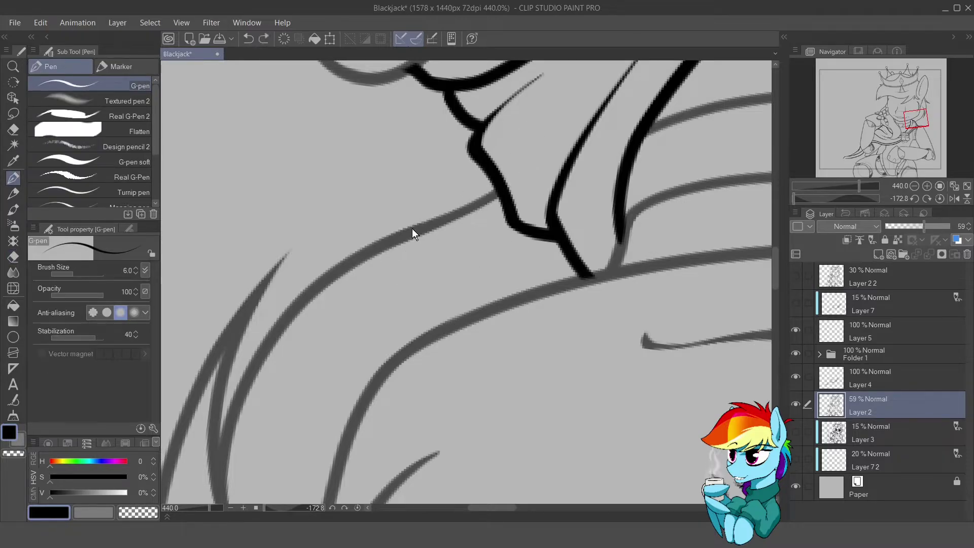
key(e)
key(p)
key(e)
key(ctrl+at)
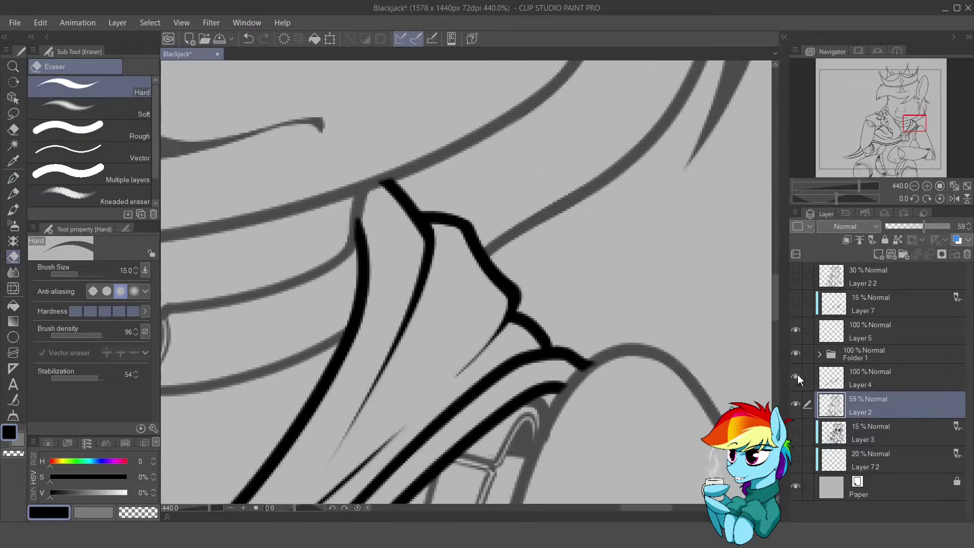
- Restore the body line art's opacity to 100% and merge the cloth line art layer into it
click(948, 226)
scroll(605, 210, down, 6)
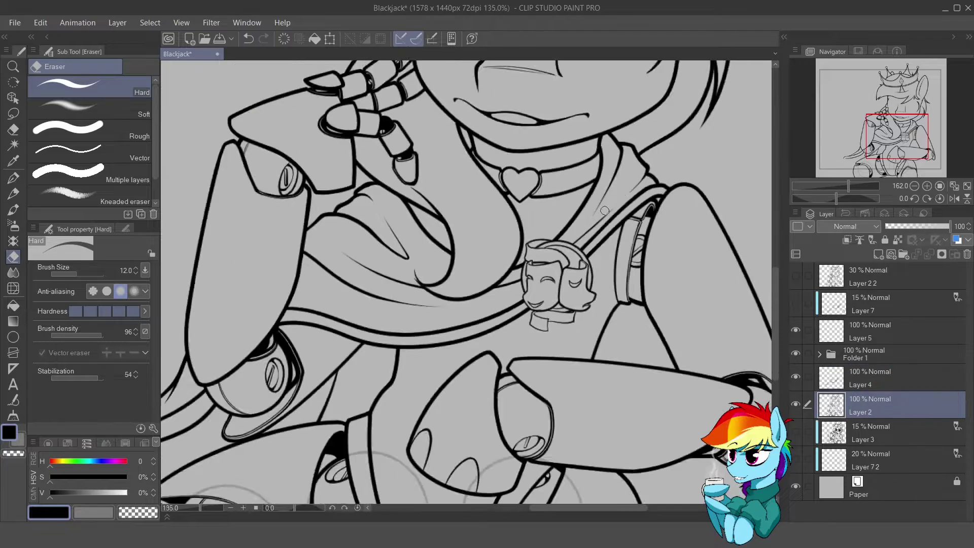
scroll(605, 210, down, 2)
key(ctrl+e)
- Fill the gaps between the cloth's fold lines with black where they meet the brooch's upper edge beside the neck
key(p)
scroll(423, 275, up, 8)
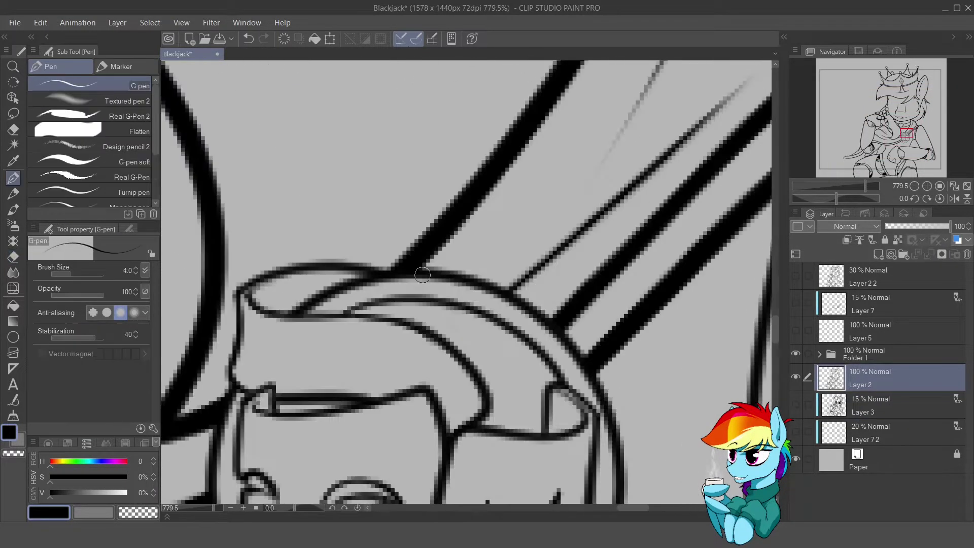
drag(533, 251, 490, 284)
drag(525, 256, 490, 284)
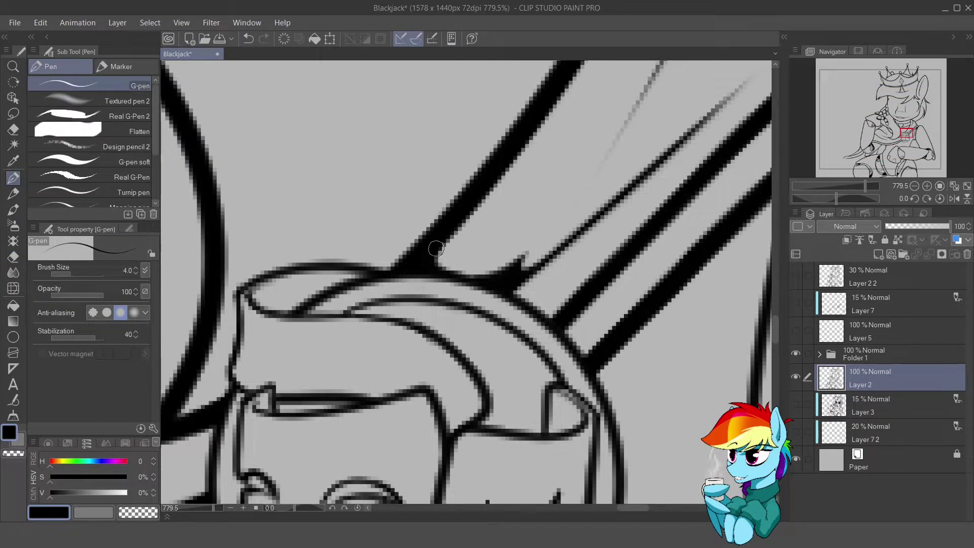
drag(435, 248, 336, 225)
key(bracketright)
key(bracketright)
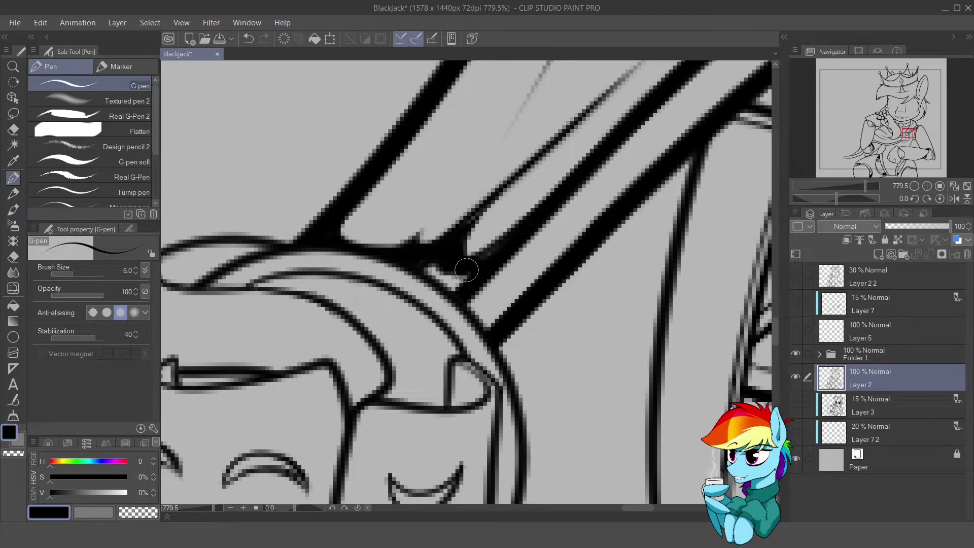
key(bracketleft)
key(bracketleft)
key(bracketleft)
drag(489, 315, 456, 283)
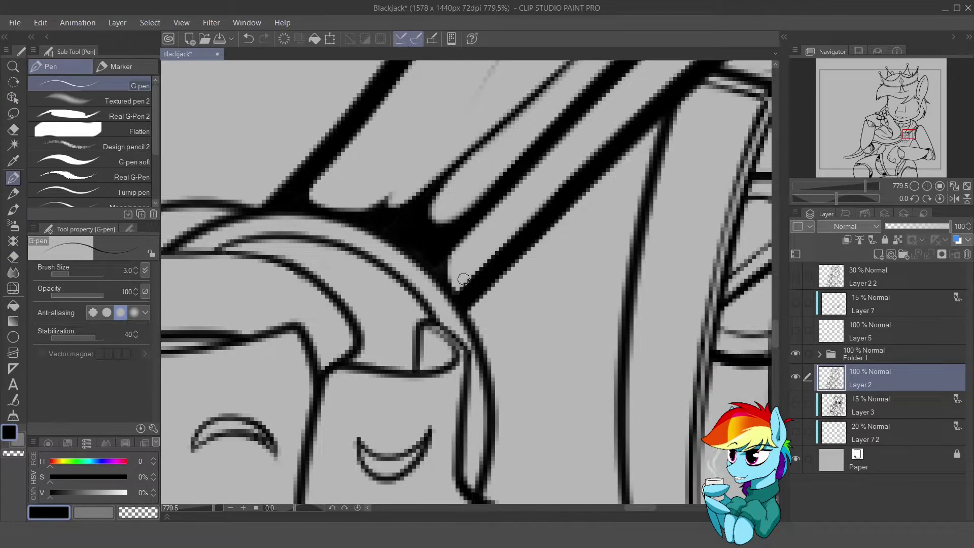
scroll(463, 279, down, 3)
- Thicken the cloth's fold lines into solid black where they gather at the brooch's chest-side edge, beside the smiling mask
scroll(464, 279, up, 4)
key(r)
mouse_move(608, 203)
mouse_down()
mouse_move(628, 289)
mouse_move(601, 372)
mouse_move(391, 320)
mouse_up()
key(r)
mouse_move(576, 169)
mouse_down()
mouse_move(434, 279)
mouse_move(431, 239)
mouse_up()
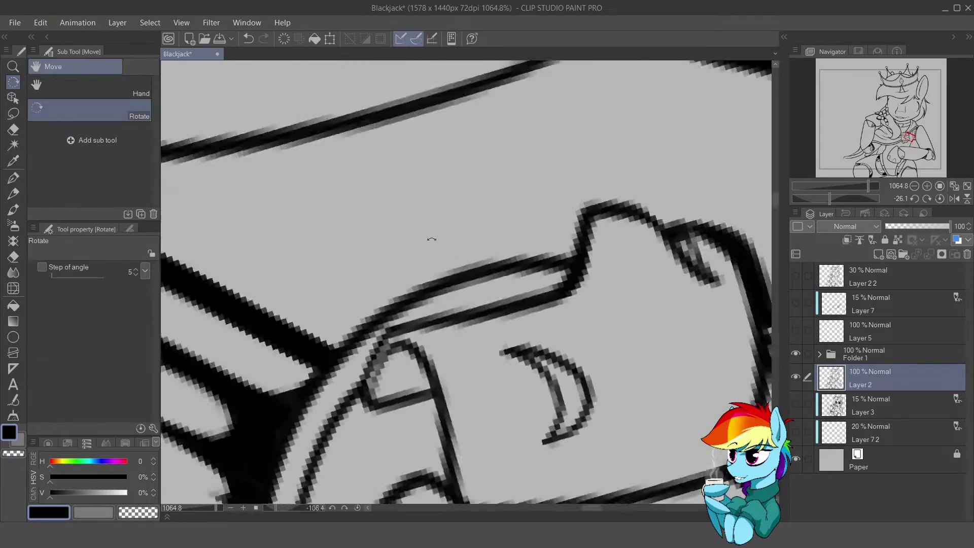
key(p)
mouse_move(370, 234)
mouse_down()
mouse_move(400, 218)
mouse_move(391, 263)
mouse_move(470, 235)
mouse_up()
key(ctrl+@)
drag(407, 322, 374, 223)
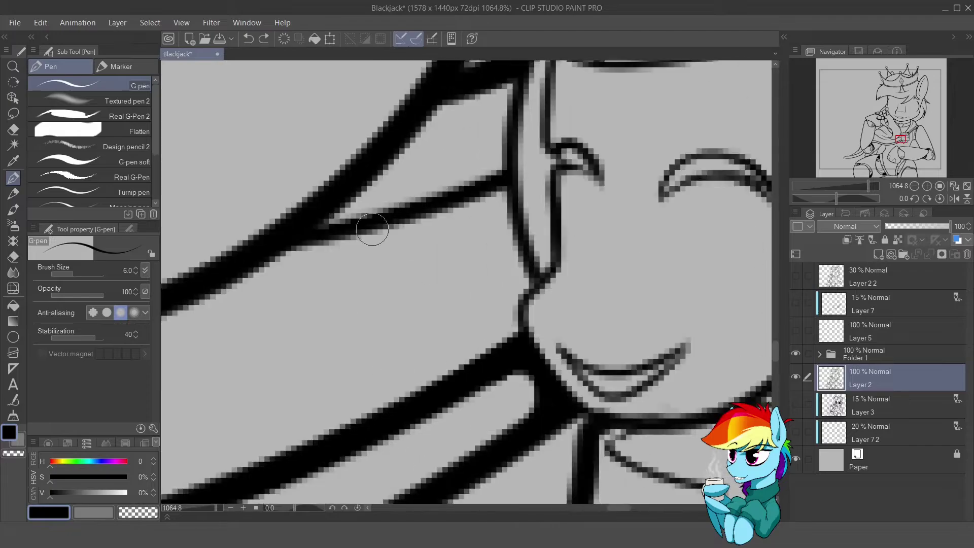
key(bracketright)
scroll(511, 261, down, 10)
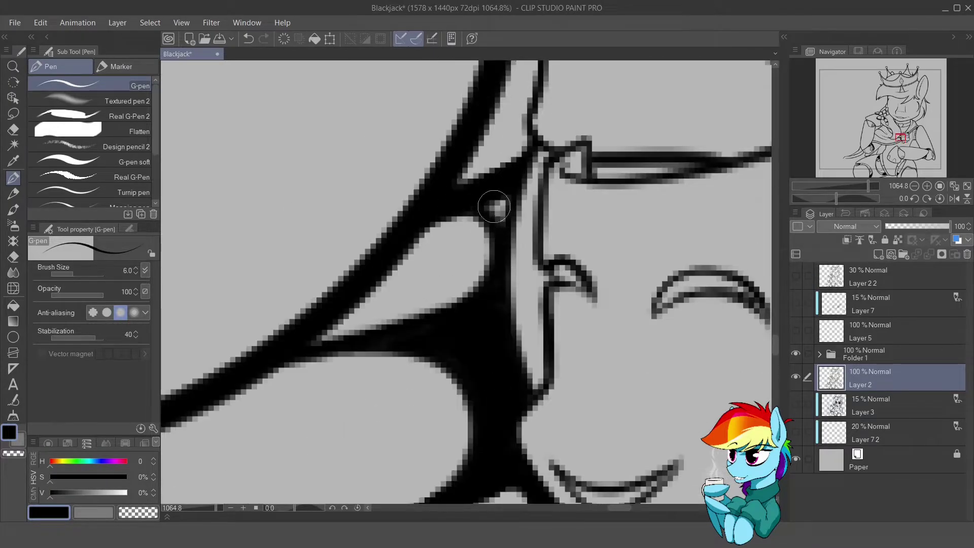
key(bracketleft)
key(bracketleft)
scroll(519, 324, up, 9)
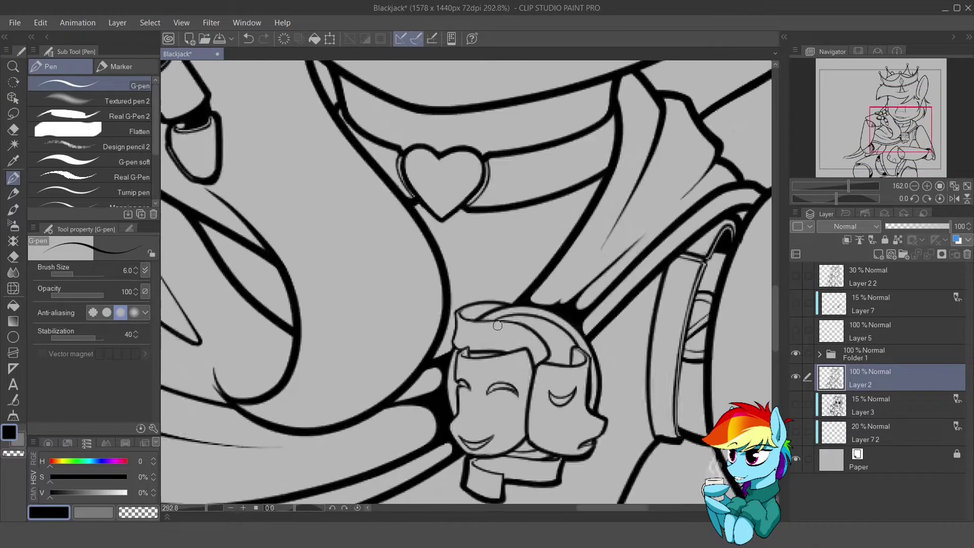
key(e)
scroll(611, 254, down, 5)
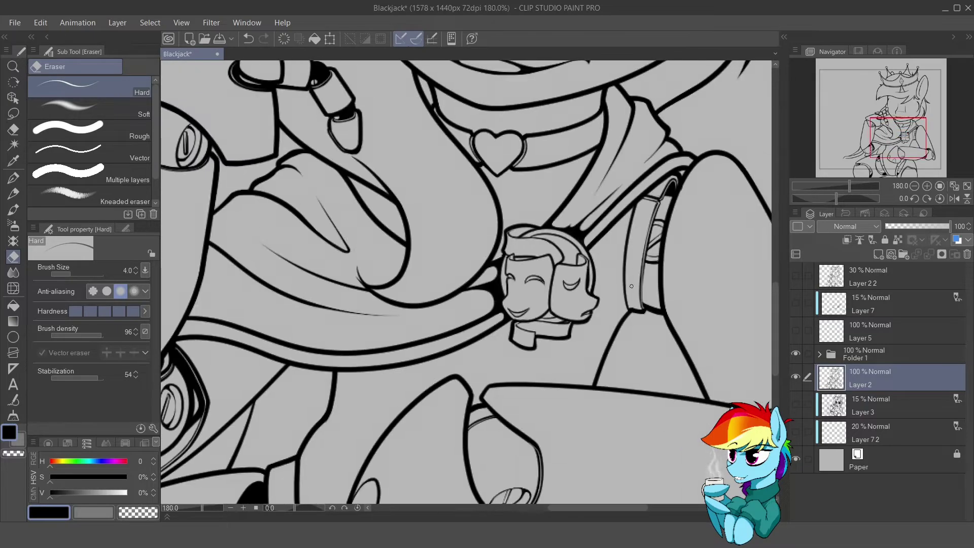
scroll(620, 254, down, 4)
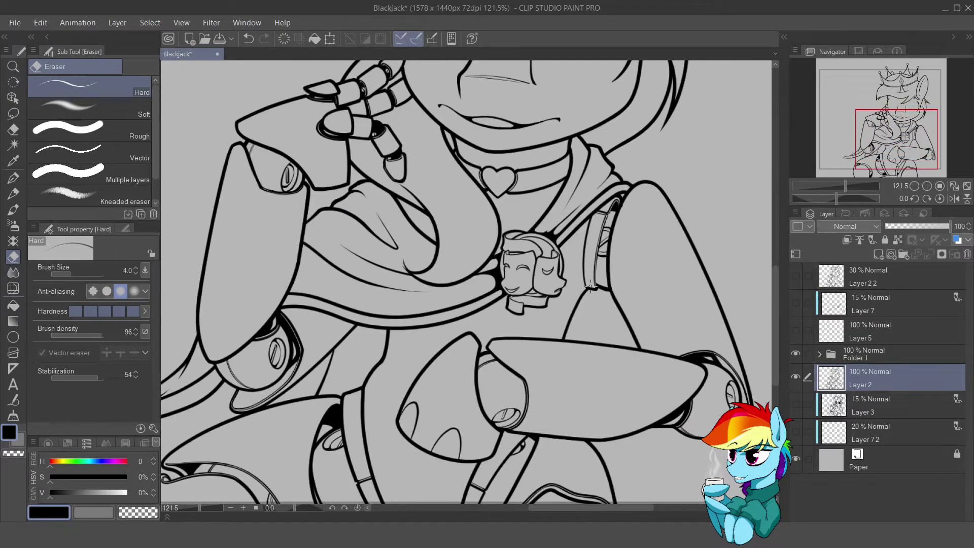
- Show the rough sketch layers and add a new layer above the body line art
click(795, 404)
click(796, 302)
scroll(758, 307, up, 4)
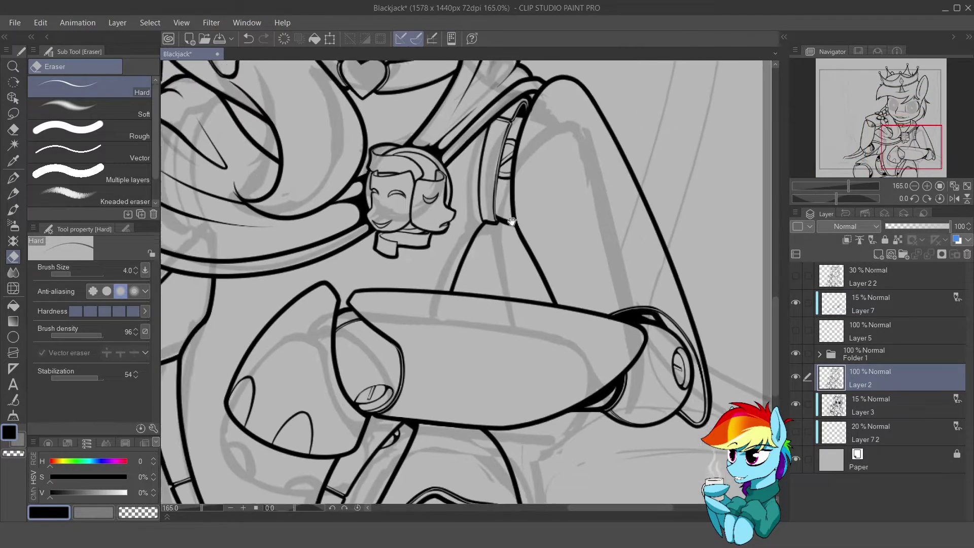
key(p)
key(ctrl+shift+n)
- Ink the cloth's trailing edge as two curved lines sweeping out from behind the lowered arm's elbow, using pen size 6
drag(519, 415, 503, 207)
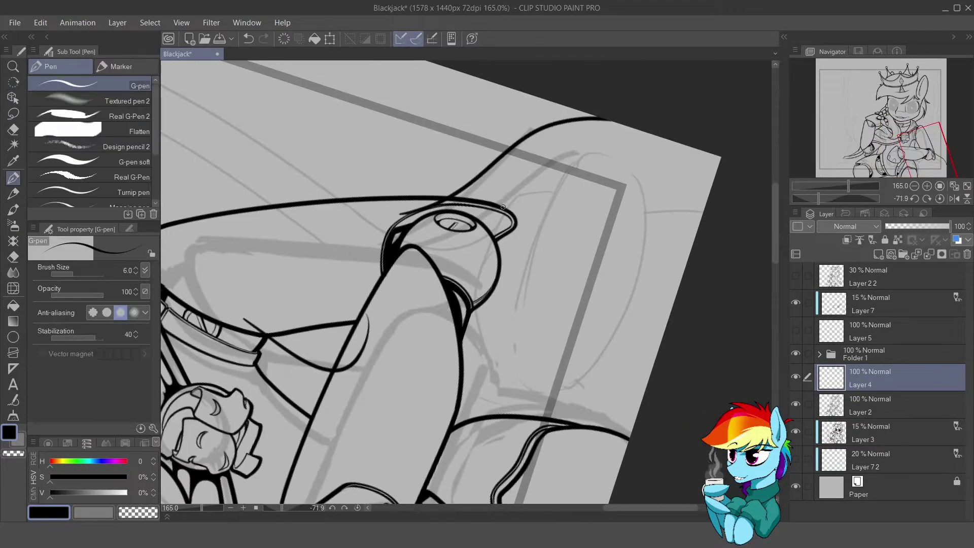
drag(620, 169, 469, 226)
key(ctrl+shift+r)
key(ctrl+shift+r)
scroll(469, 226, up, 5)
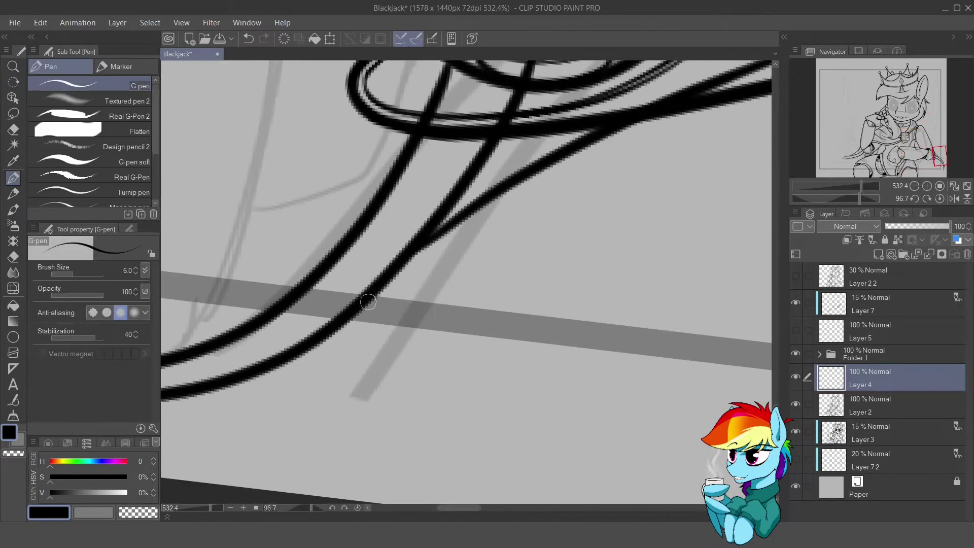
- Erase the trailing cloth lines where they cross the lowered arm's elbow plate and joint
key(e)
scroll(646, 111, down, 8)
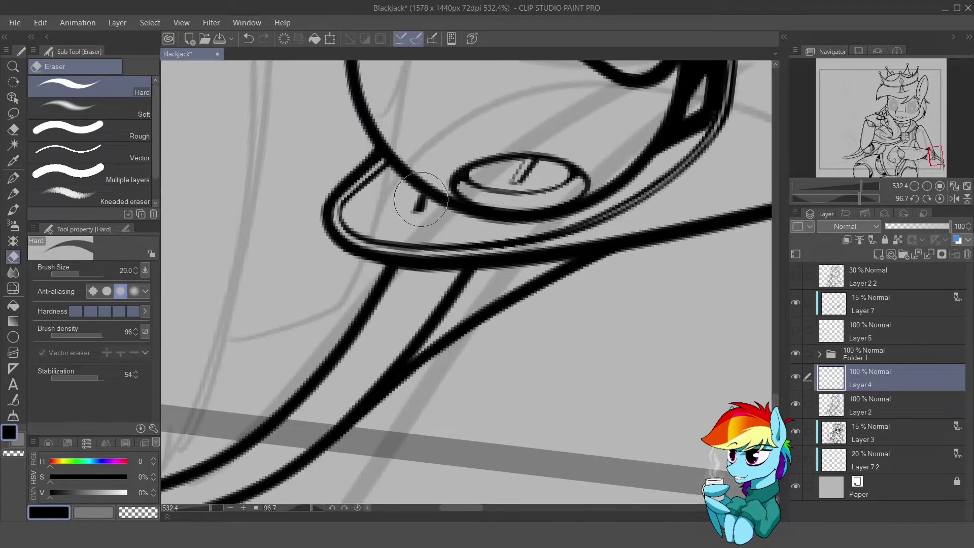
key(ctrl+shift+r)
drag(633, 268, 630, 287)
scroll(609, 282, up, 5)
key(m)
mouse_move(637, 426)
mouse_down()
mouse_move(500, 330)
mouse_move(634, 428)
mouse_up()
key(ctrl+d)
scroll(586, 299, down, 2)
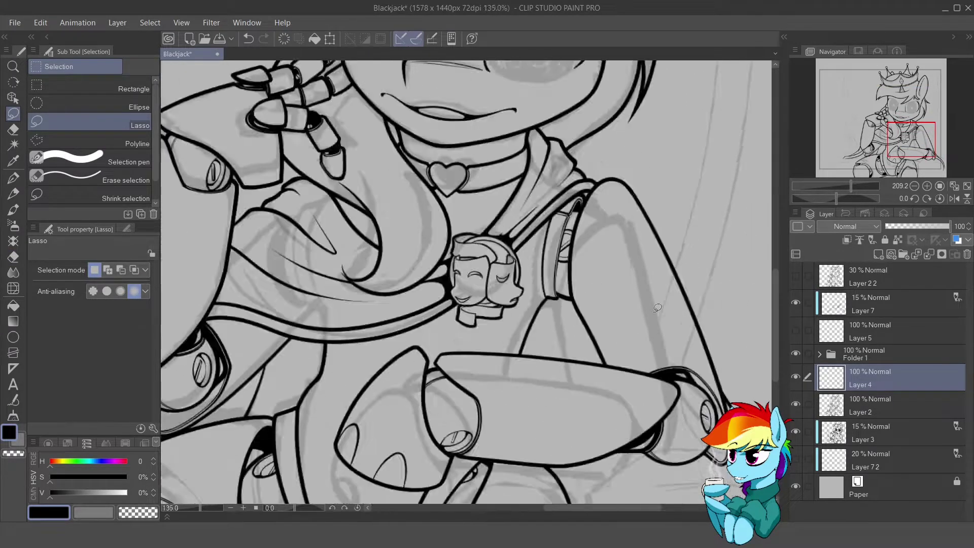
- Ink thin fold lines in the gap between the waist and the bent arm, erasing their stray parts
mouse_move(585, 299)
mouse_down()
mouse_move(597, 263)
mouse_move(483, 263)
mouse_up()
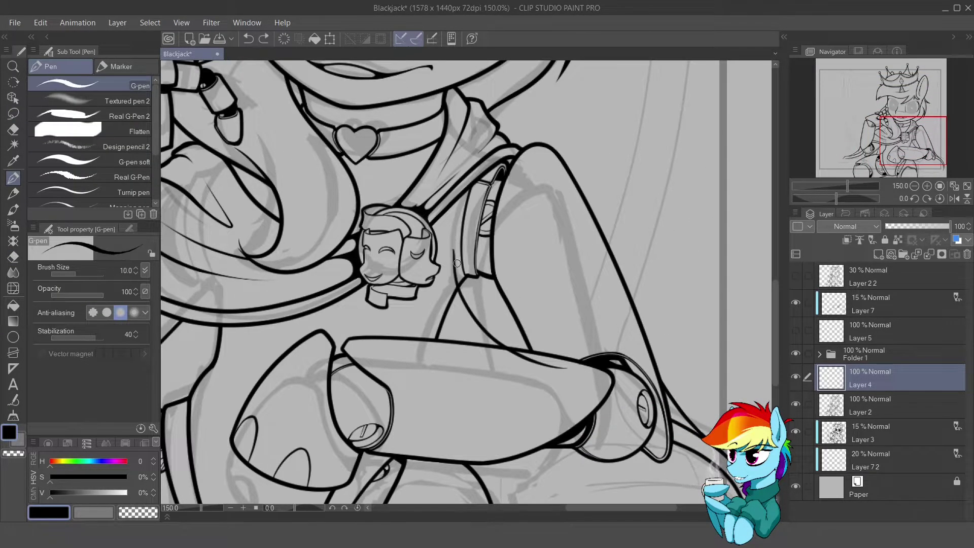
key(e)
key(p)
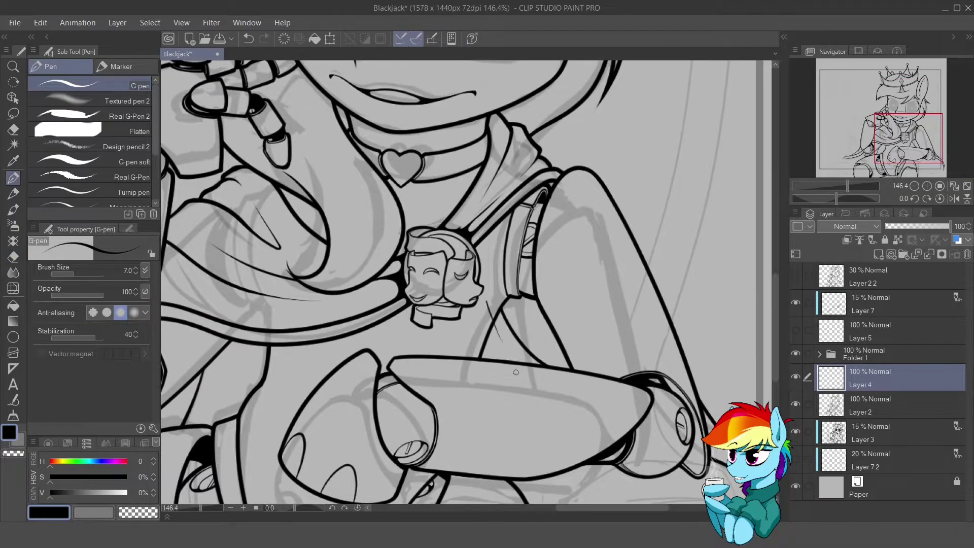
key(e)
drag(494, 310, 482, 329)
scroll(507, 304, up, 1)
key(p)
drag(518, 271, 525, 343)
key(e)
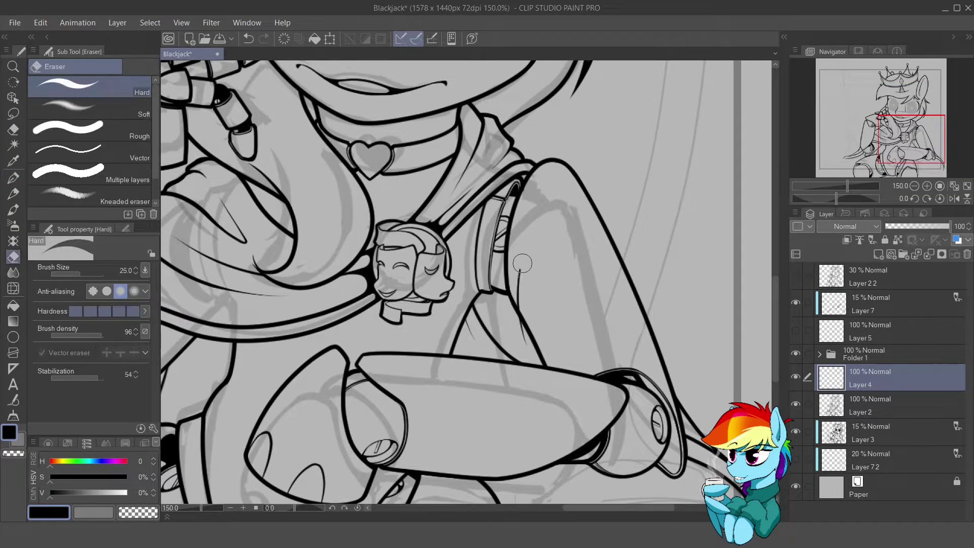
- Trim the new fold lines at the body and arm outlines with eraser size 12, and merge their layer into the body line art
scroll(539, 370, up, 3)
drag(507, 305, 445, 247)
key(bracketleft)
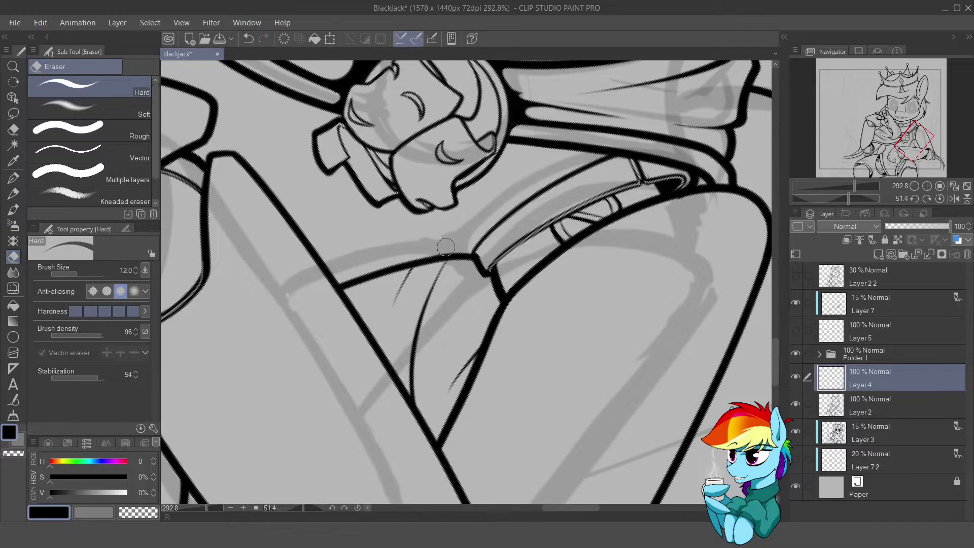
key(ctrl+0)
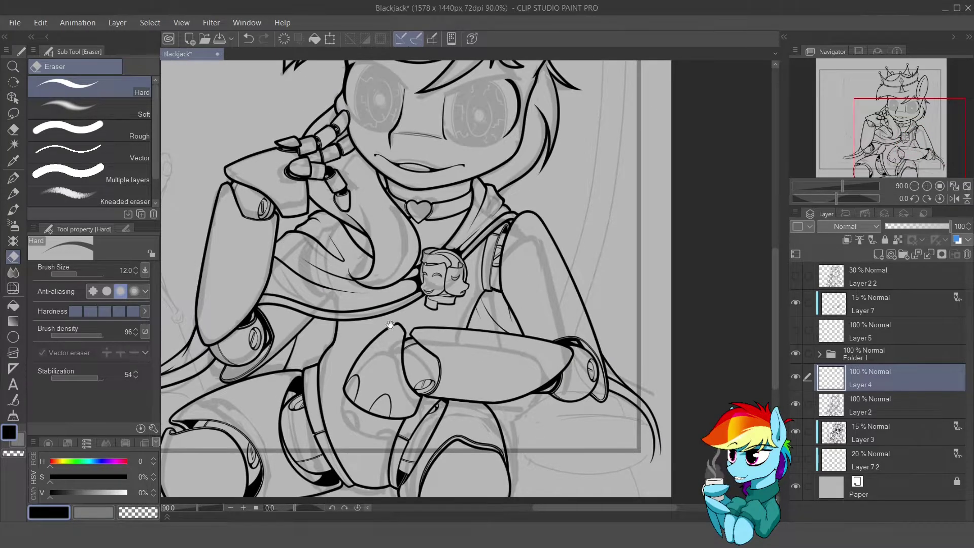
key(ctrl+e)
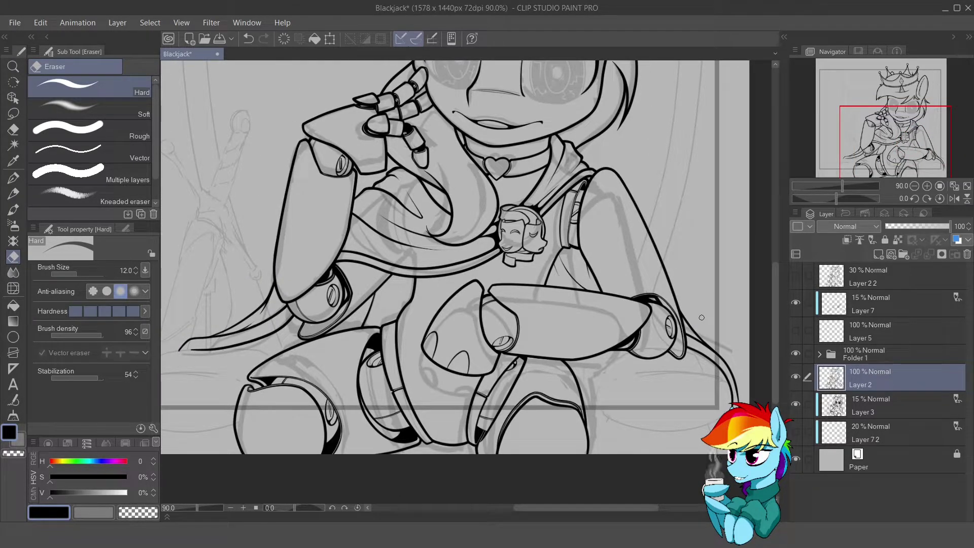
scroll(507, 126, up, 4)
key(p)
drag(436, 236, 537, 211)
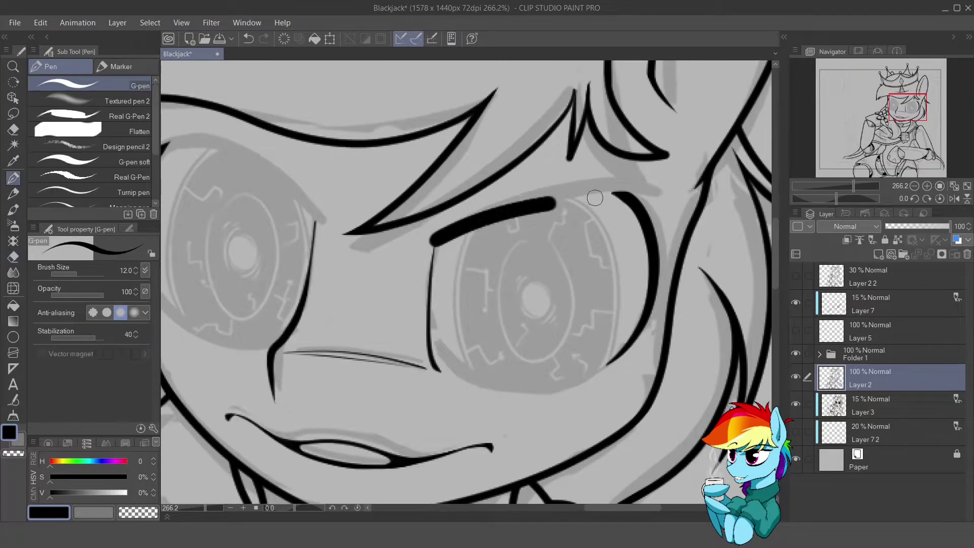
key(ctrl+z)
key(ctrl+z)
mouse_move(436, 237)
mouse_down()
mouse_move(649, 201)
mouse_move(687, 156)
mouse_up()
key(ctrl+z)
key(ctrl+z)
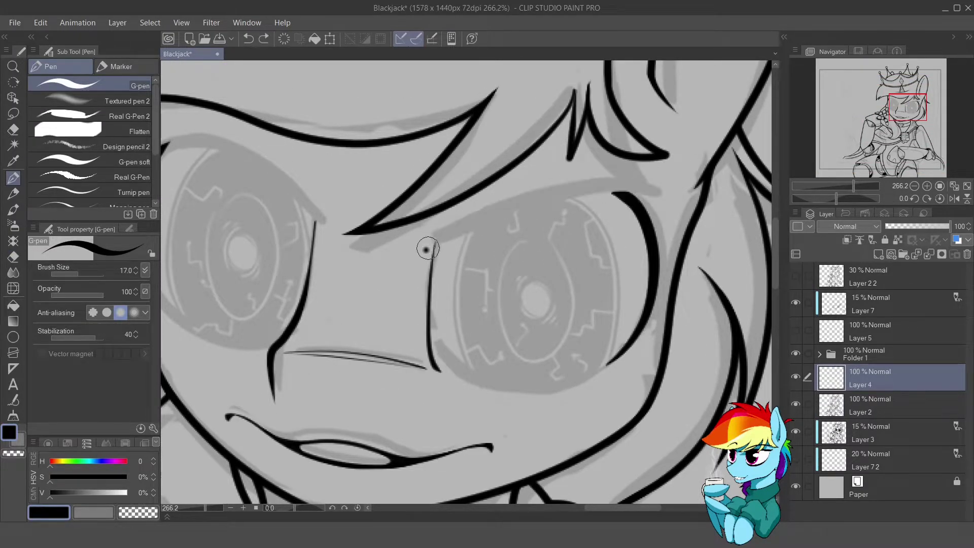
- Ink the thick upper eyelid of the eye nearer the visible ear on a new layer with pen size 17
drag(426, 246, 634, 197)
key(r)
drag(541, 197, 479, 162)
double_click(479, 162)
key(p)
key(r)
drag(537, 152, 421, 193)
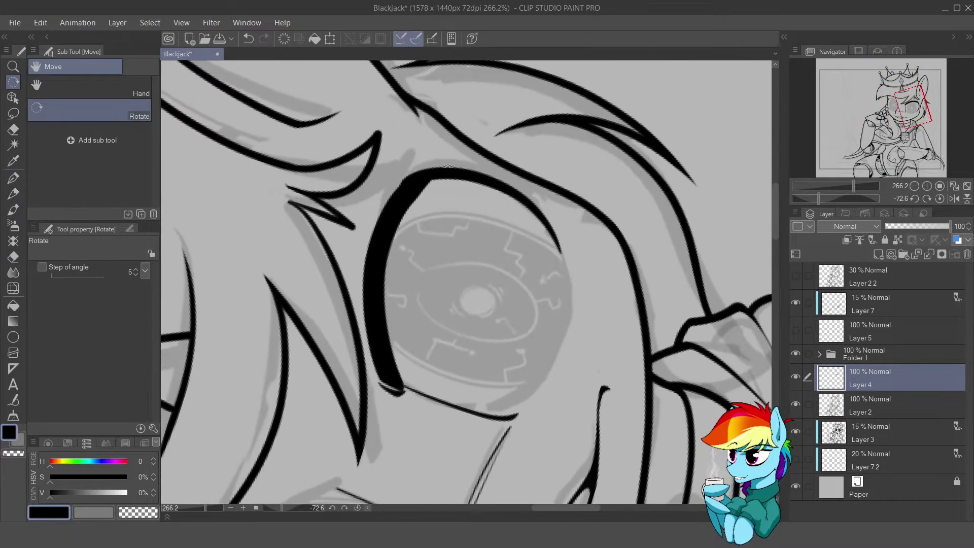
- Refine that eyelid's edges and inner corner, blend it into the eye's outer line, and merge it into the body line art
key(p)
key(e)
key(p)
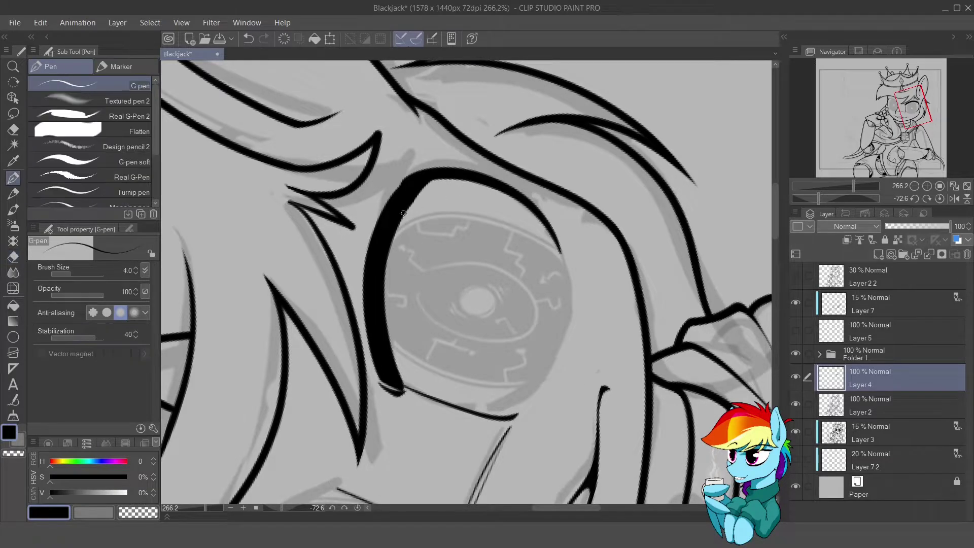
key(e)
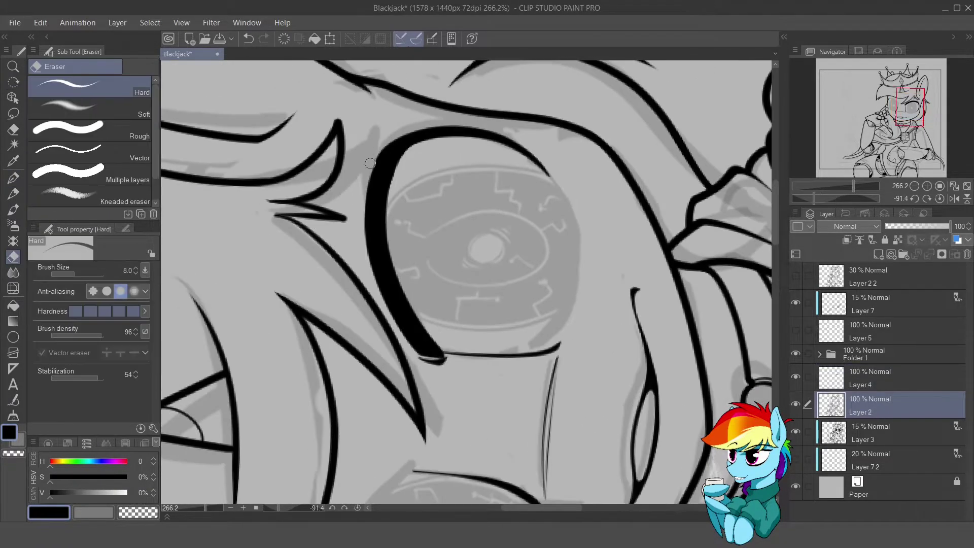
scroll(478, 149, down, 5)
scroll(478, 148, up, 4)
key(h)
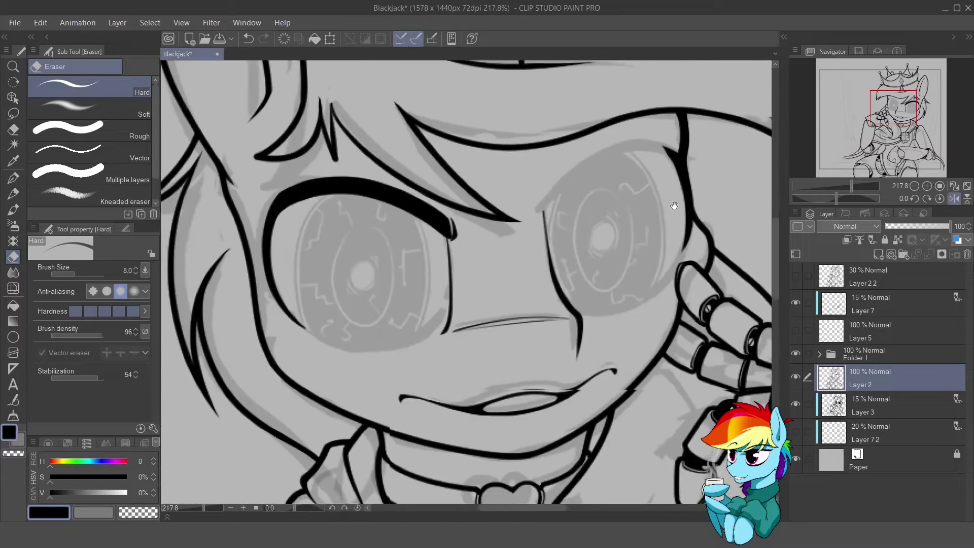
key(p)
scroll(256, 183, up, 2)
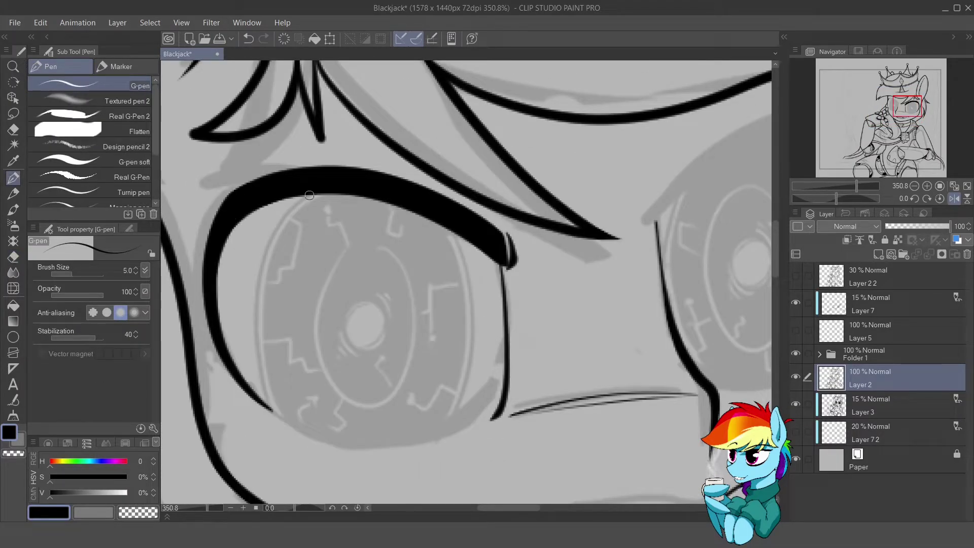
key(e)
key(p)
- Ink the thick upper eyelid of the eye beside the raised hand, joining the face's edge, and clean up its ends
mouse_move(233, 239)
mouse_down()
mouse_move(329, 209)
mouse_move(398, 211)
mouse_move(343, 246)
mouse_up()
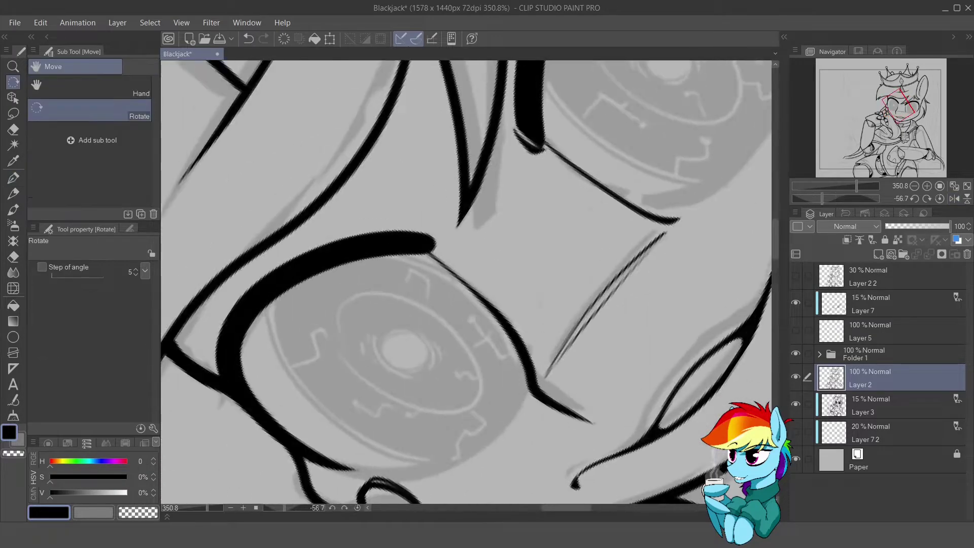
key(e)
key(p)
drag(482, 205, 485, 241)
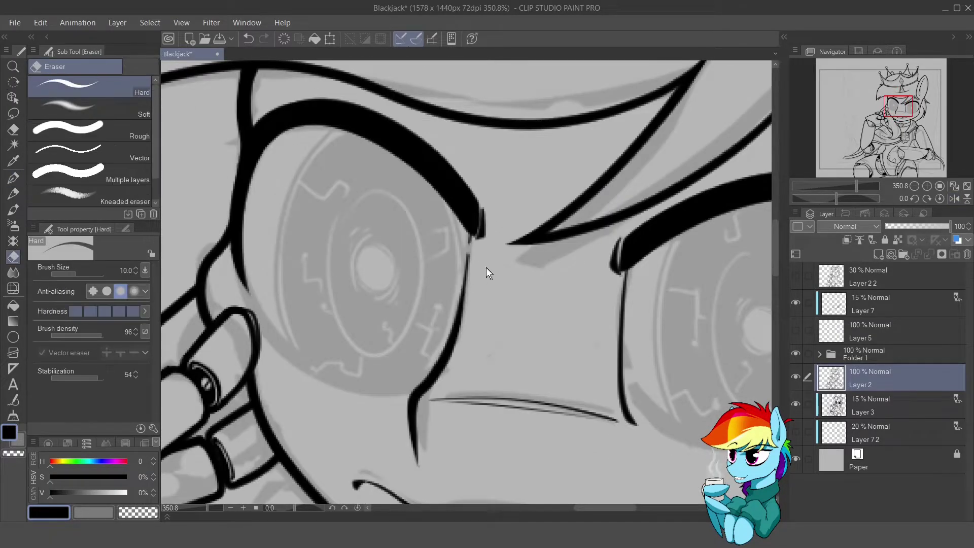
drag(260, 137, 316, 206)
key(e)
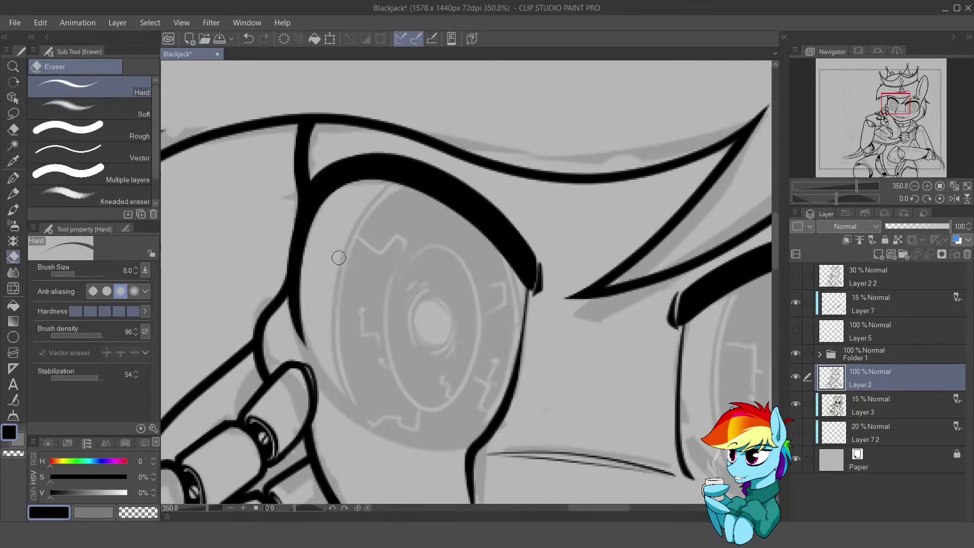
scroll(339, 257, down, 5)
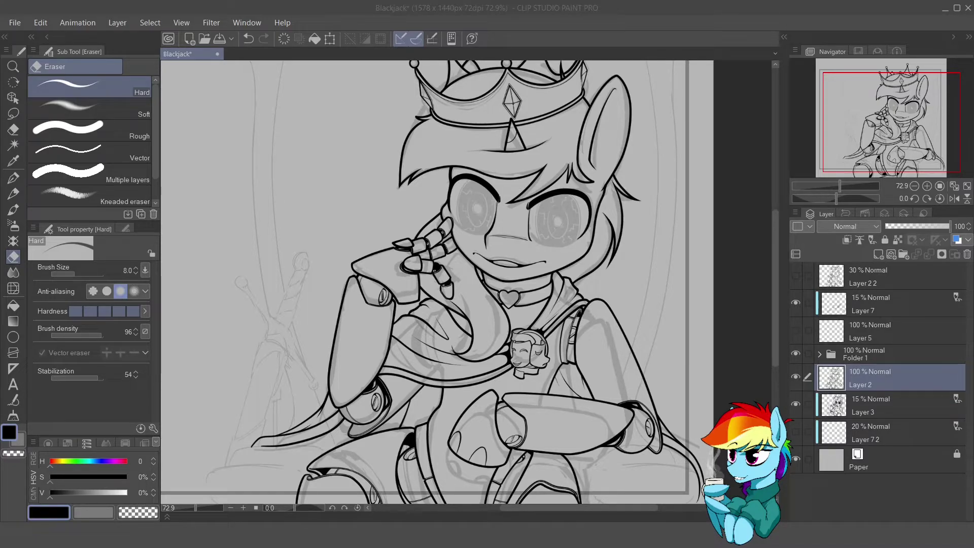
click(720, 320)
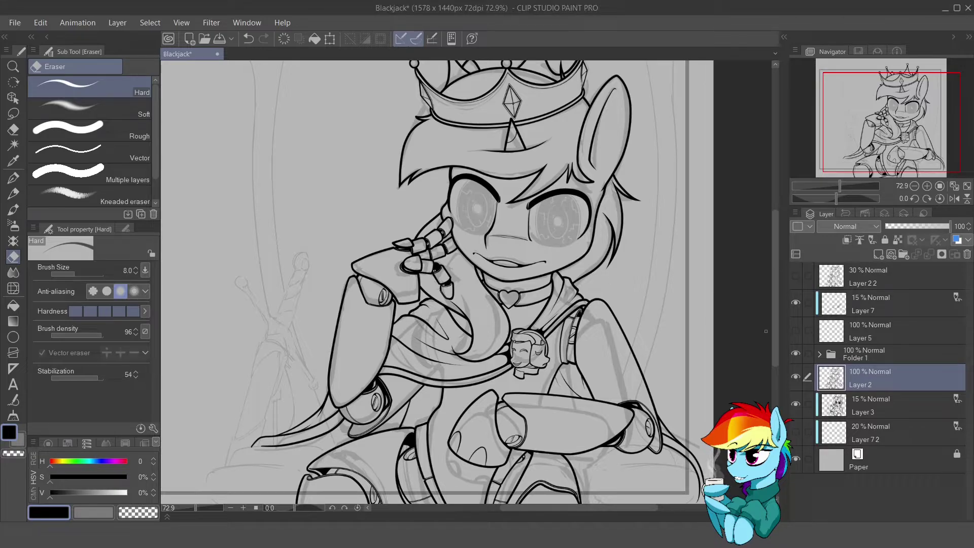
scroll(673, 321, up, 2)
scroll(673, 321, down, 2)
scroll(667, 301, down, 3)
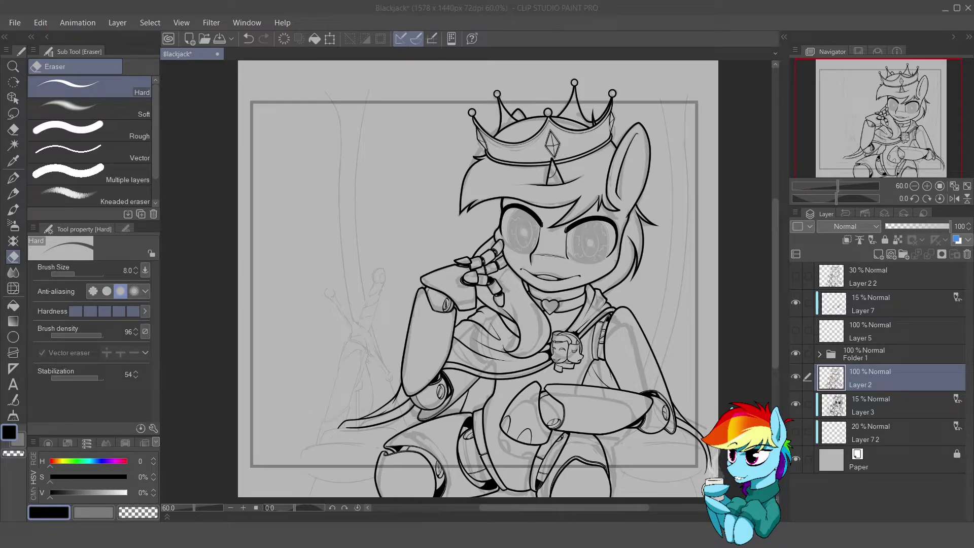
- Add a new layer above the body line art for inking the background vines with the G-pen at size 7
scroll(477, 279, up, 2)
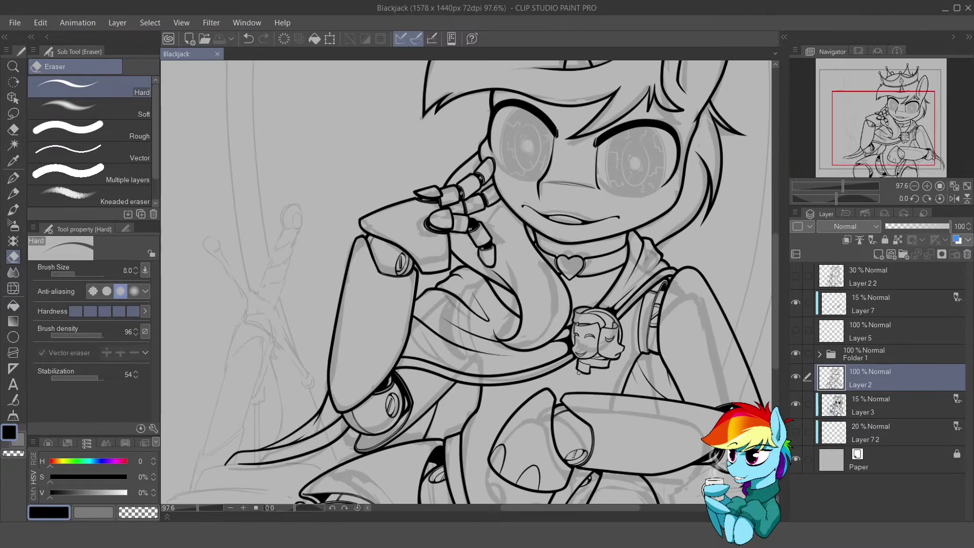
key(ctrl+shift+n)
key(p)
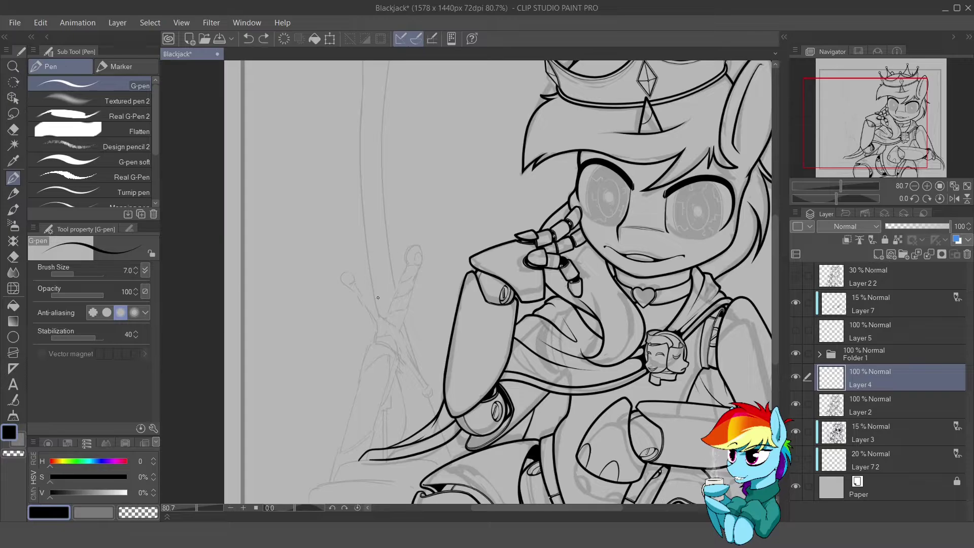
drag(378, 298, 365, 173)
key(ctrl+z)
drag(375, 305, 350, 132)
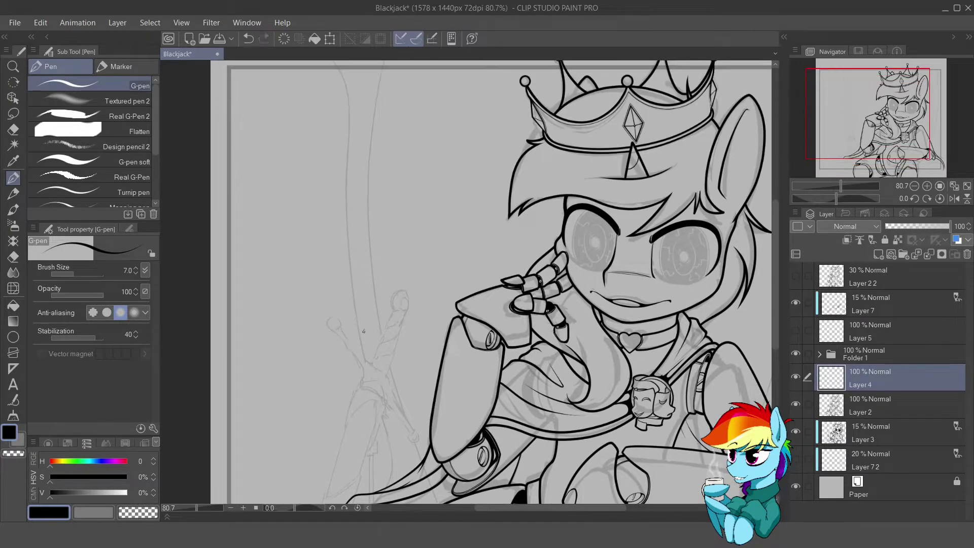
key(ctrl+z)
drag(358, 350, 364, 223)
scroll(363, 228, up, 1)
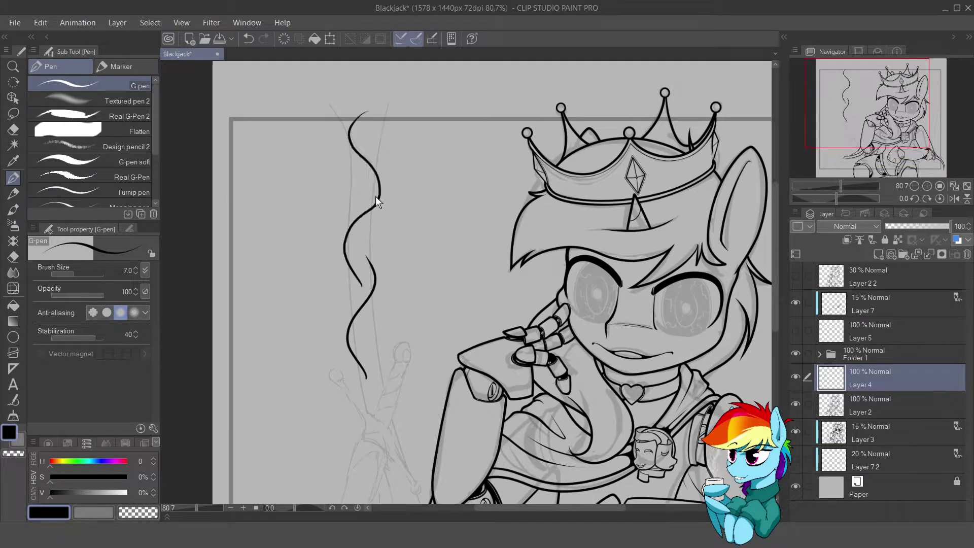
key(ctrl+z)
drag(364, 277, 381, 152)
mouse_move(405, 497)
mouse_down()
mouse_move(373, 366)
mouse_move(350, 393)
mouse_up()
scroll(364, 230, up, 2)
key(ctrl+t)
scroll(350, 393, up, 1)
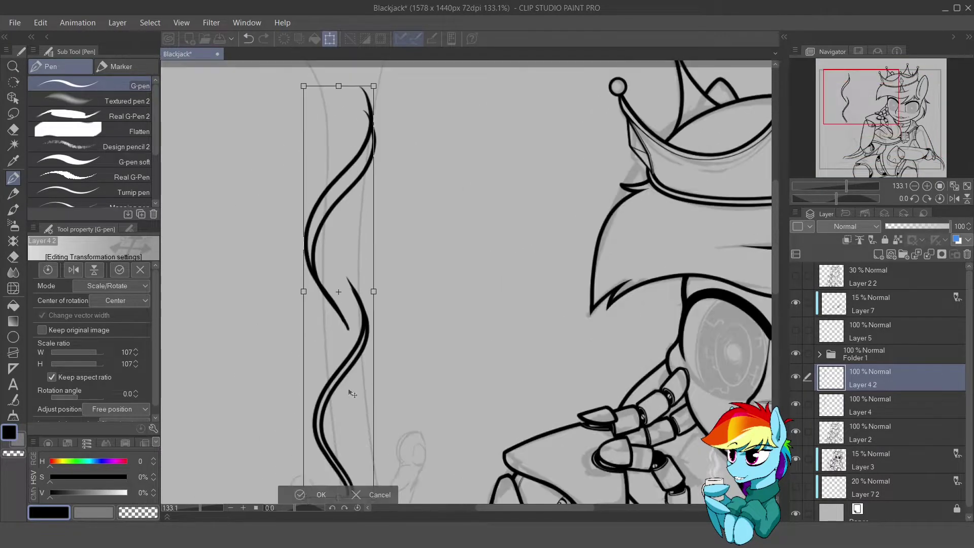
key(Return)
- Ink curved vine stems crossing the column beside the raised hand: two short arcs low down and a winding stem above
scroll(376, 335, down, 2)
mouse_move(322, 322)
mouse_down()
mouse_move(348, 289)
mouse_move(348, 265)
mouse_up()
drag(355, 228, 355, 295)
drag(307, 63, 305, 304)
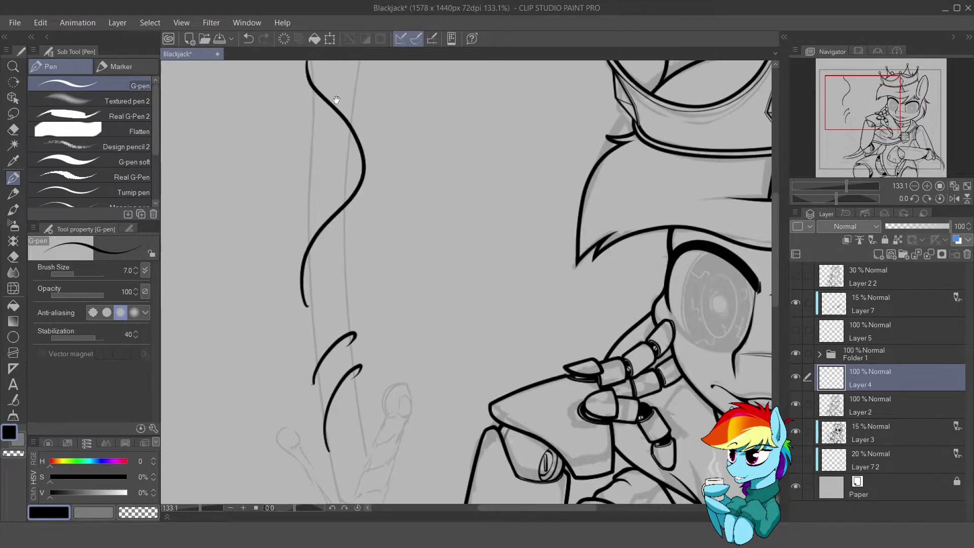
drag(336, 99, 336, 145)
key(ctrl+z)
key(ctrl+y)
key(ctrl+z)
mouse_move(338, 234)
mouse_down()
mouse_move(305, 360)
mouse_move(287, 60)
mouse_move(317, 221)
mouse_move(359, 248)
mouse_move(299, 112)
mouse_up()
key(ctrl+z)
- Ink the middle vine stem across the column and add small pointed leaves along both of its sides
key(e)
key(r)
mouse_move(307, 305)
mouse_down()
mouse_move(309, 243)
mouse_move(374, 185)
mouse_up()
key(p)
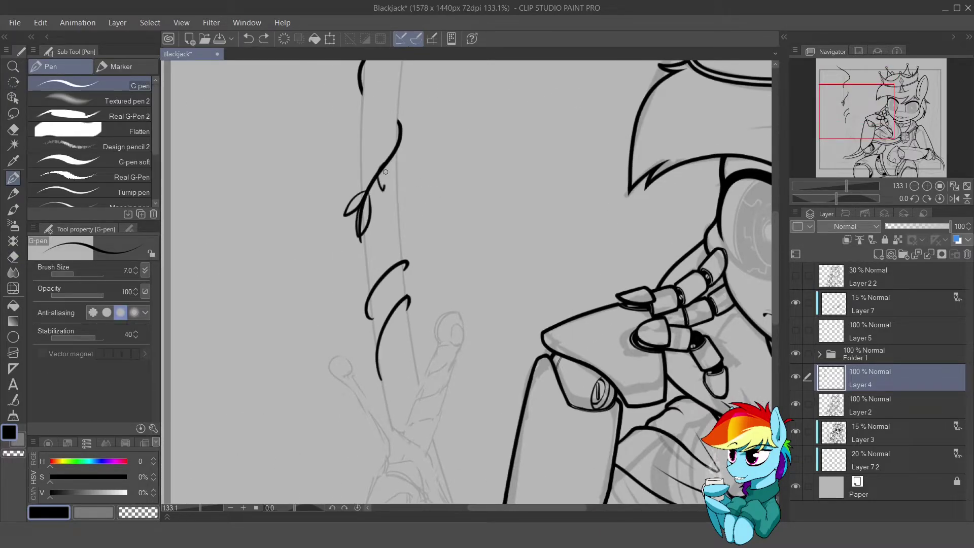
key(ctrl+z)
drag(431, 154, 444, 136)
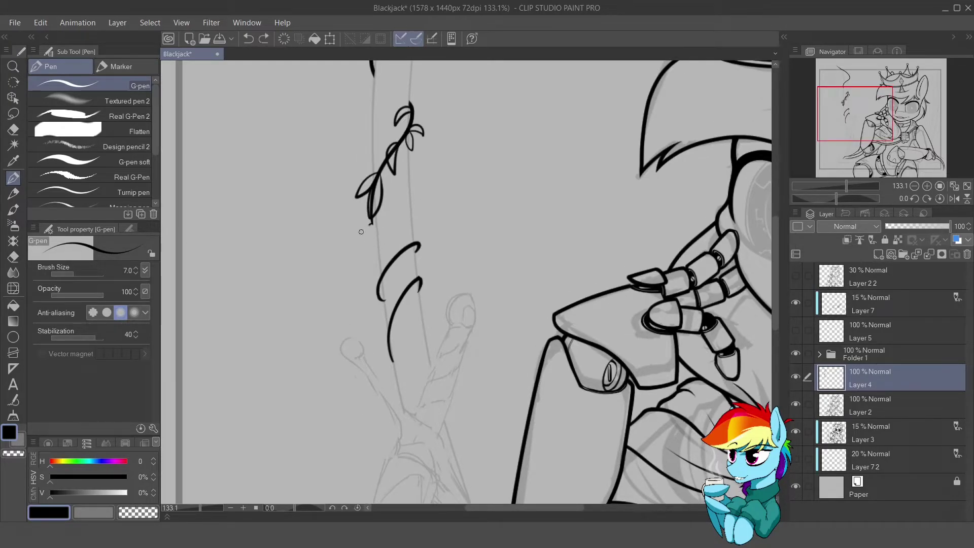
drag(373, 224, 366, 247)
- Add small leaves along the two short vine stems at the lower part of the column
mouse_move(382, 302)
mouse_down()
mouse_move(377, 320)
mouse_move(386, 301)
mouse_up()
key(ctrl+z)
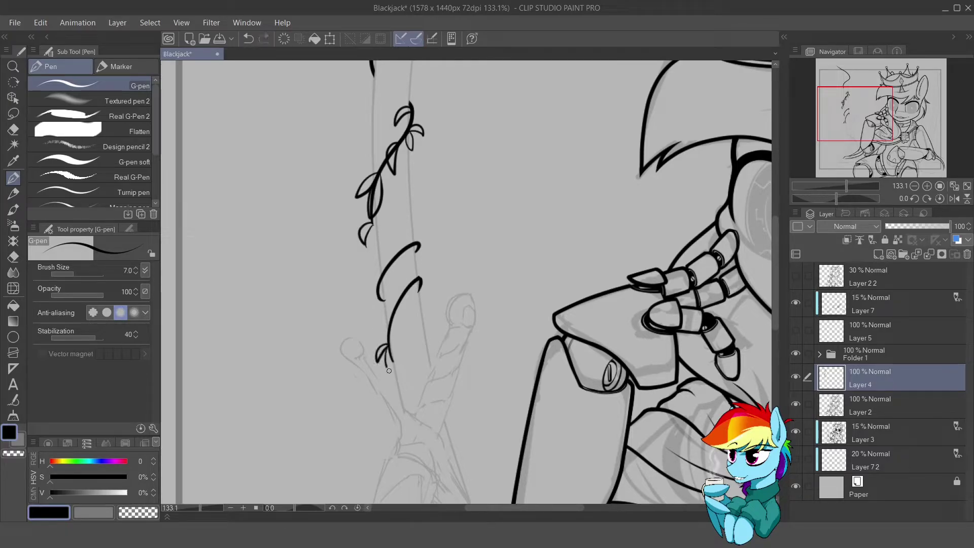
drag(377, 330, 409, 298)
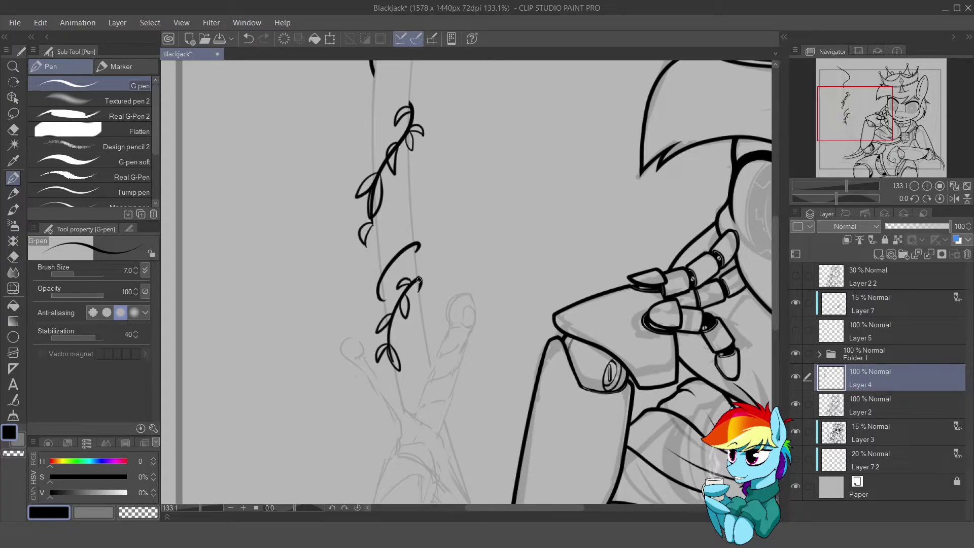
drag(419, 279, 380, 295)
key(ctrl+z)
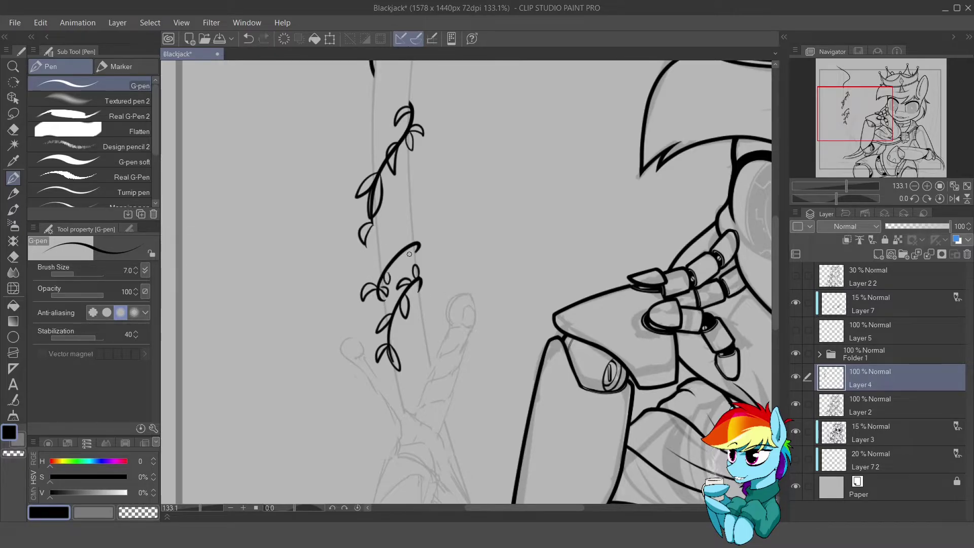
drag(399, 246, 375, 262)
key(ctrl+z)
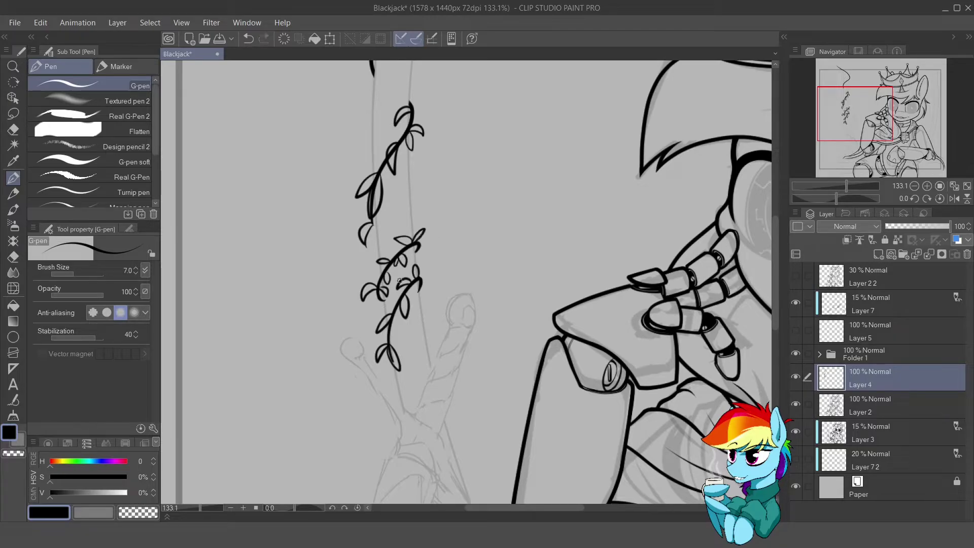
- Erase the upper part of the topmost vine stem with eraser size 40 and add leaves along the remaining piece
scroll(424, 237, down, 3)
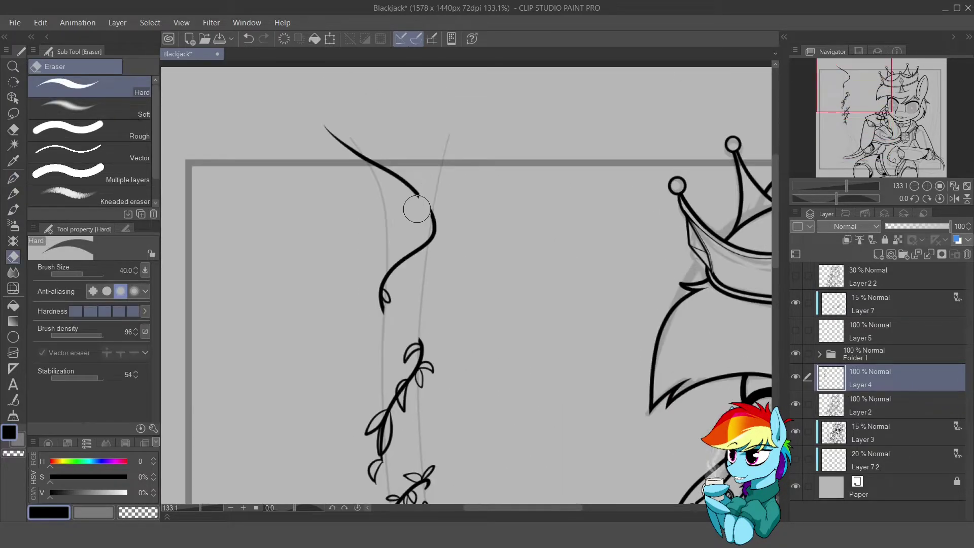
scroll(313, 145, up, 3)
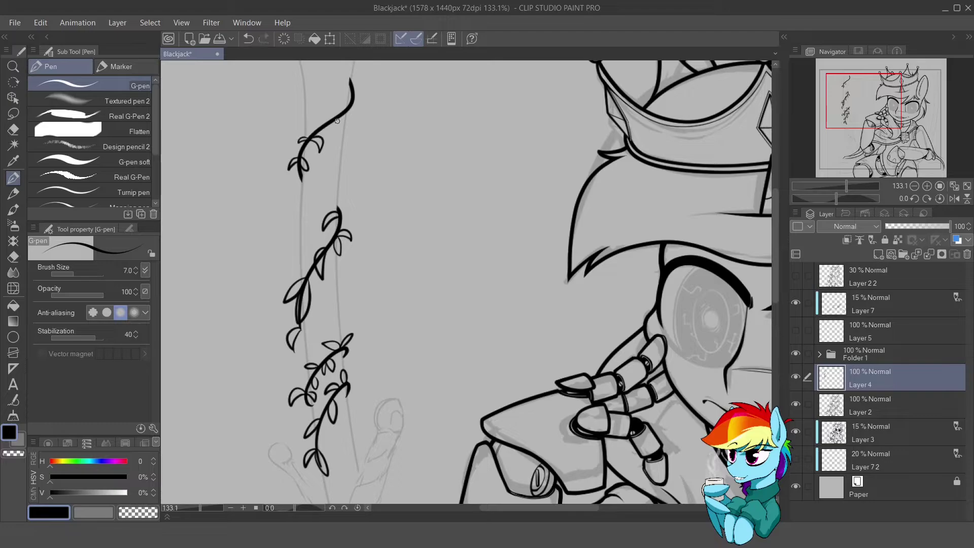
mouse_move(333, 121)
mouse_down()
mouse_move(327, 133)
mouse_move(354, 109)
mouse_up()
scroll(366, 137, down, 3)
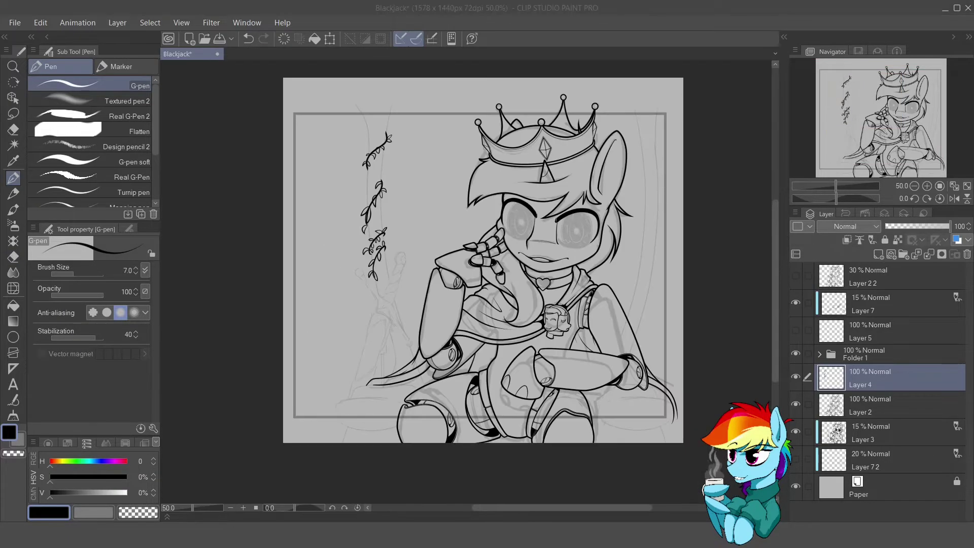
- Clean up overlapping lines on the column vines with the hard eraser at size 10
scroll(371, 162, up, 6)
key(e)
drag(363, 238, 393, 157)
scroll(410, 192, down, 5)
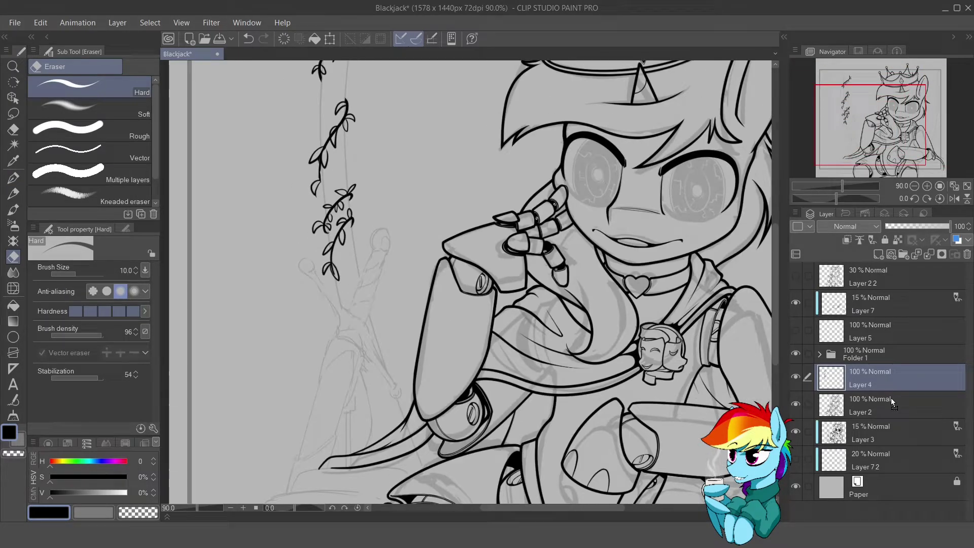
- Move the vine layer below the body line art and merge it into the sketch layer beneath, at 15% opacity
drag(891, 397, 890, 421)
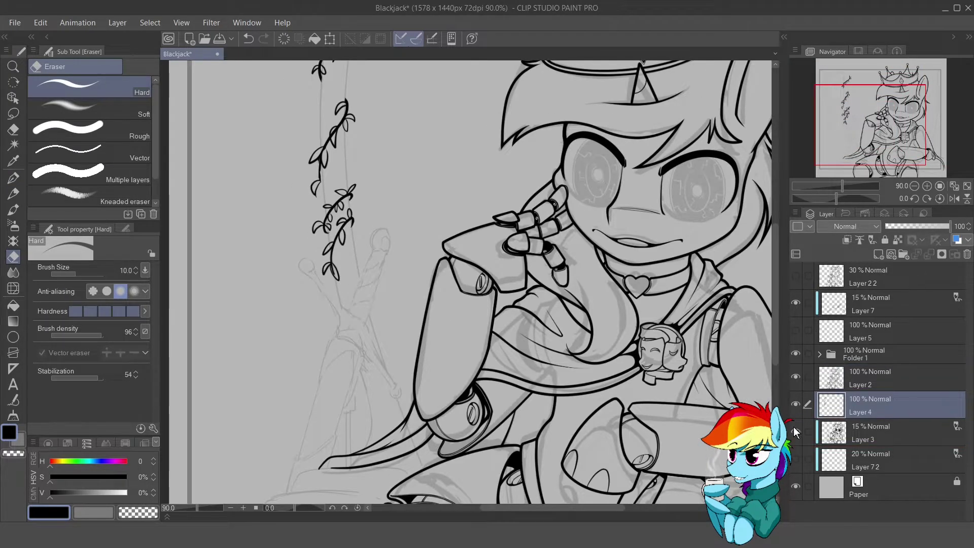
key(ctrl+e)
drag(913, 226, 899, 224)
scroll(519, 315, down, 2)
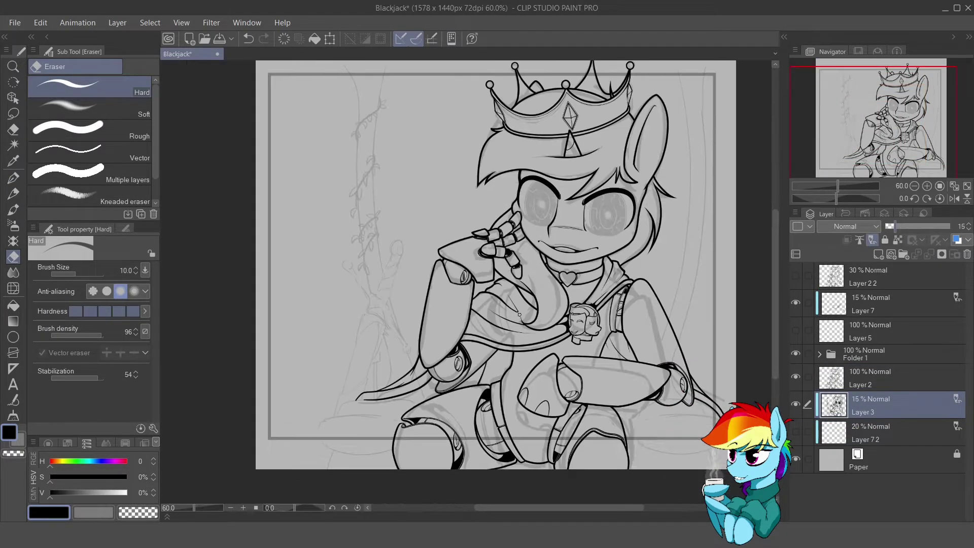
- Ink the two long straight edges of the background sword's blade on a new layer, and set the pen size to 7
scroll(521, 314, up, 4)
key(ctrl+shift+n)
key(p)
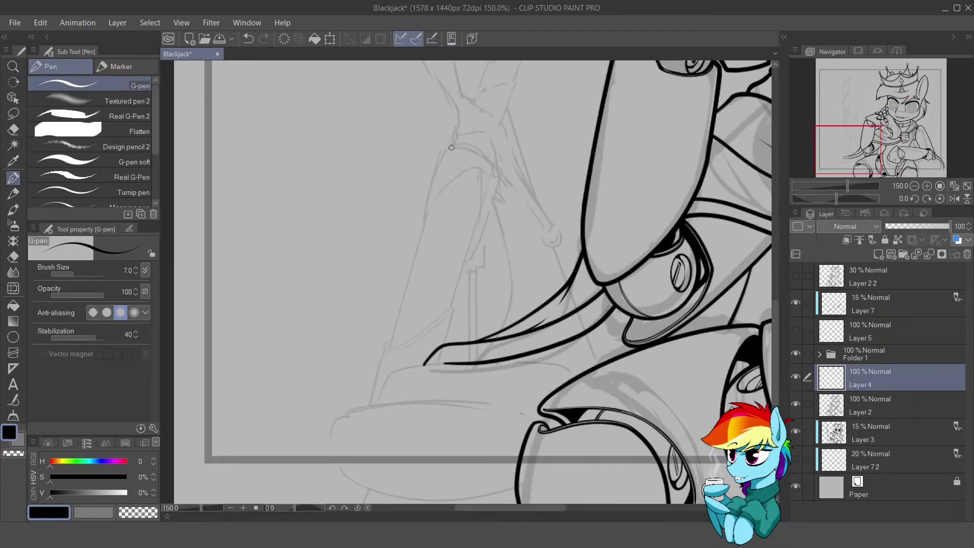
drag(446, 159, 345, 492)
drag(492, 171, 392, 498)
scroll(473, 187, up, 4)
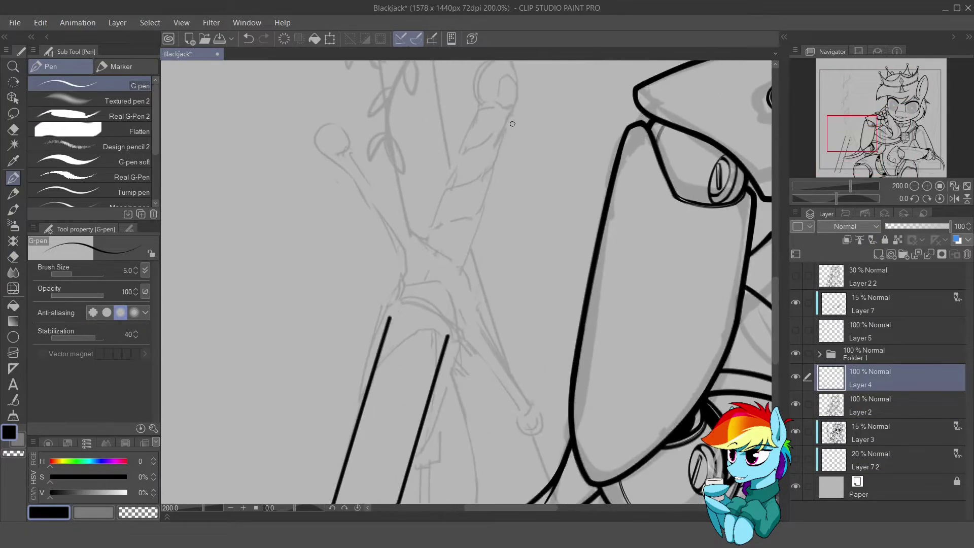
key(bracketright)
key(bracketright)
drag(361, 456, 472, 76)
drag(381, 244, 436, 168)
key(ctrl+z)
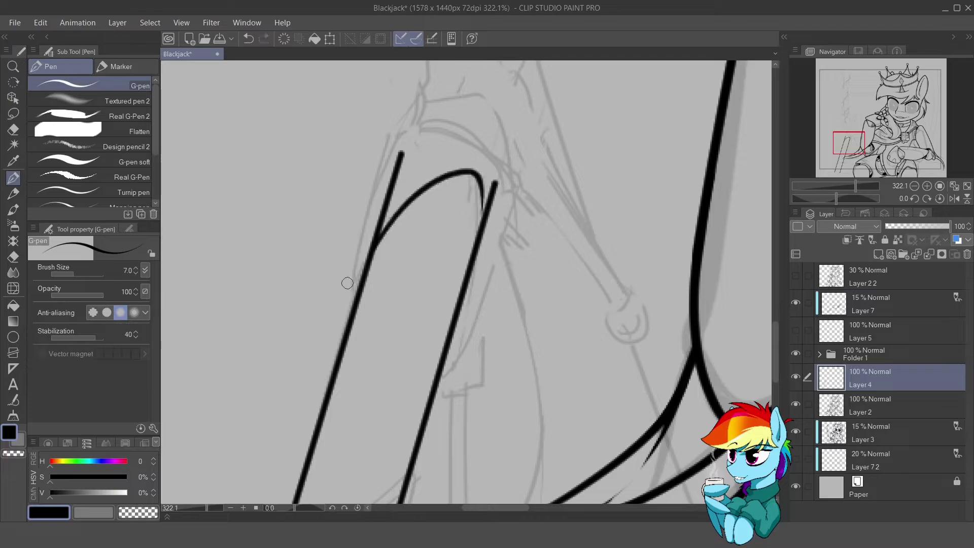
key(ctrl+z)
drag(393, 126, 351, 286)
mouse_move(403, 152)
mouse_down()
mouse_move(362, 278)
mouse_move(485, 203)
mouse_move(449, 363)
mouse_up()
key(ctrl+z)
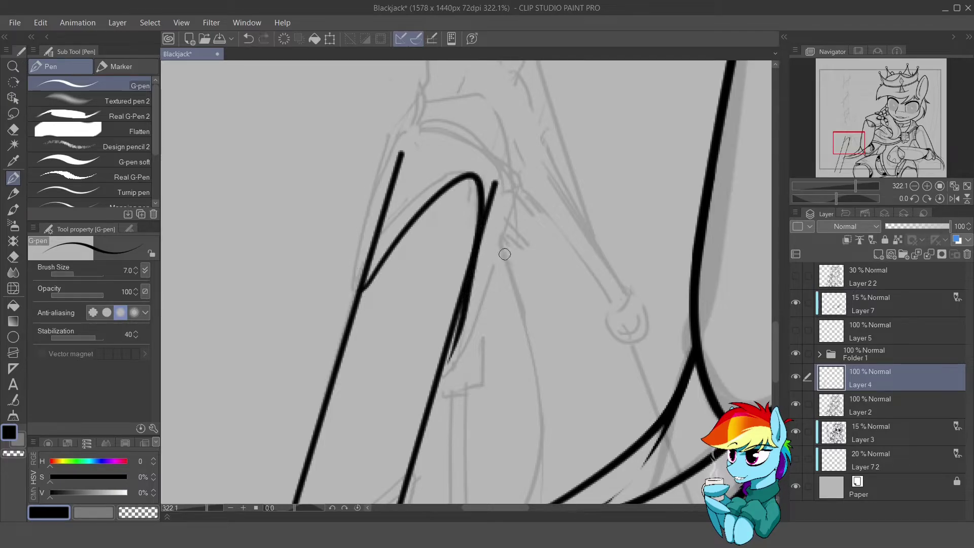
key(ctrl+z)
- Ink the arched edge of the collar around the sword blade on a separate new layer with pen size 7
key(ctrl+shift+n)
mouse_move(358, 297)
mouse_down()
mouse_move(444, 186)
mouse_move(426, 355)
mouse_move(517, 207)
mouse_up()
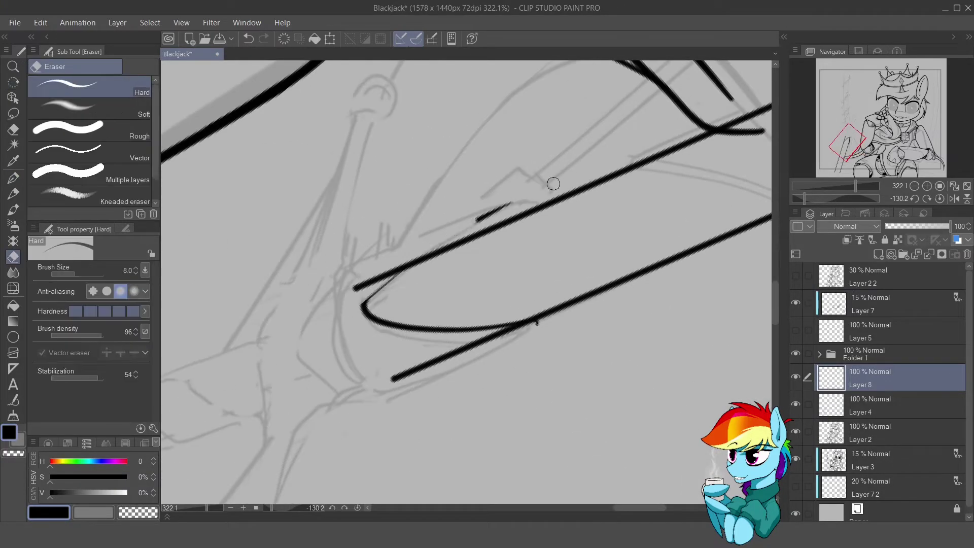
key(e)
key(p)
key(e)
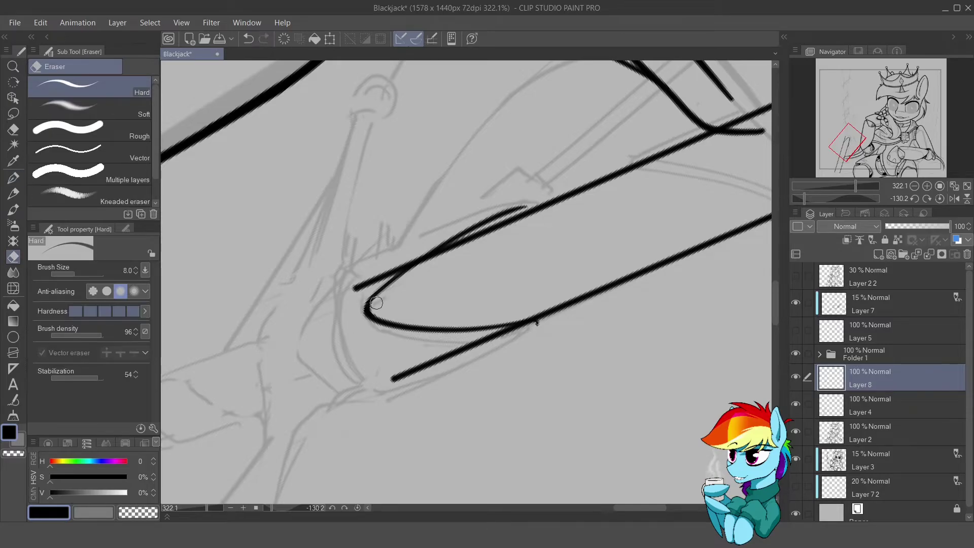
key(p)
mouse_move(539, 205)
mouse_down()
mouse_move(431, 234)
mouse_move(464, 228)
mouse_up()
key(ctrl+z)
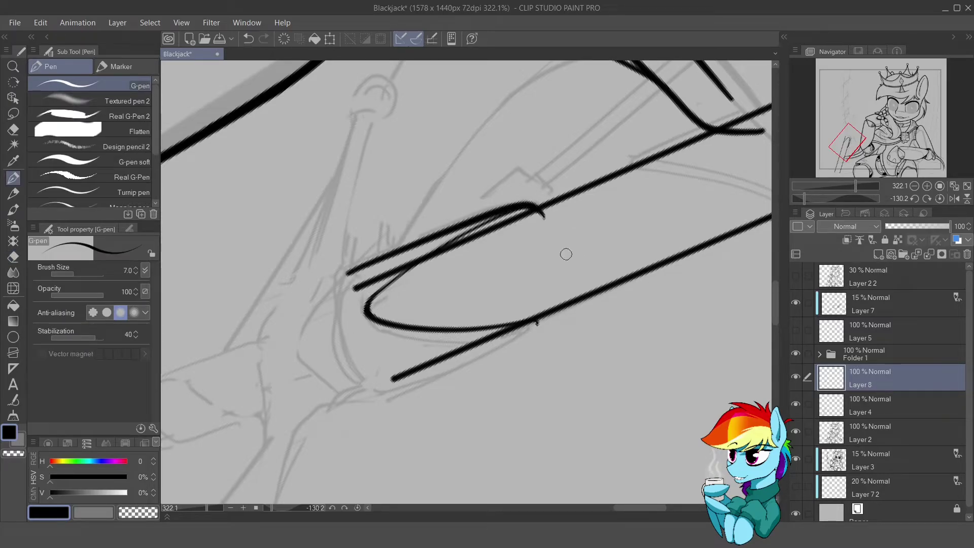
key(ctrl+z)
- Trim the loose end of the collar's arch line with the hard eraser
key(e)
drag(523, 205, 510, 211)
key(p)
key(shift+r)
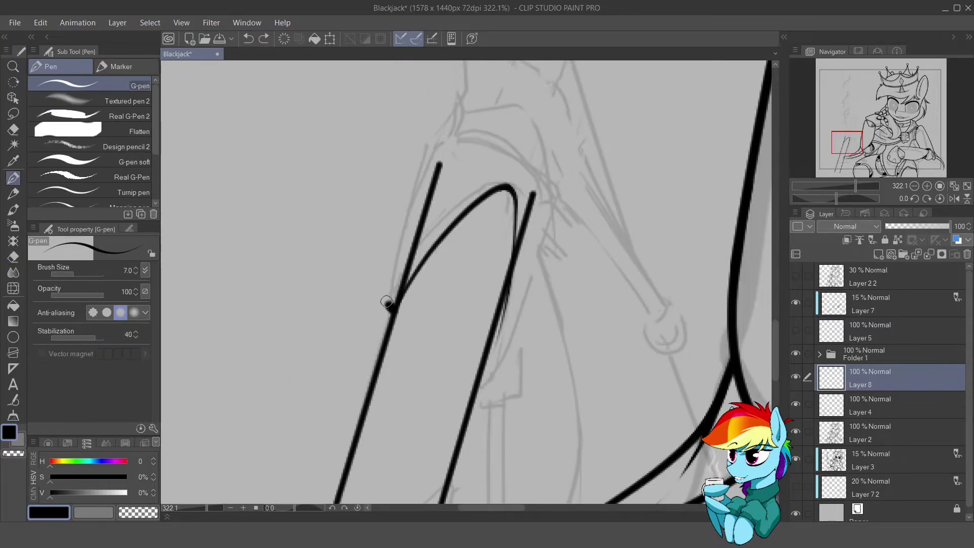
- Ink the blade collar's outer sides and the curved edge that closes it toward the sword's guard
mouse_move(482, 353)
mouse_down()
mouse_move(558, 166)
mouse_move(457, 193)
mouse_up()
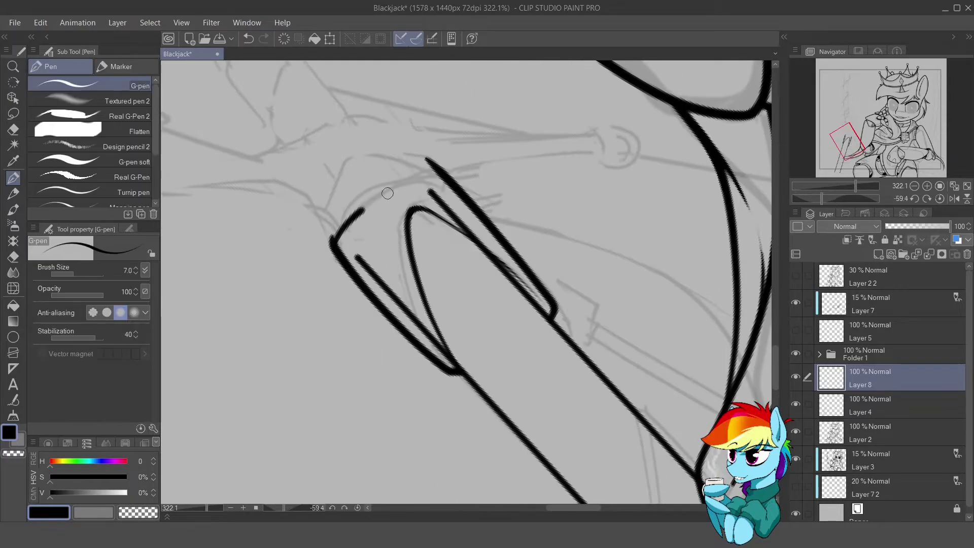
drag(332, 246, 447, 181)
key(shift+r)
key(e)
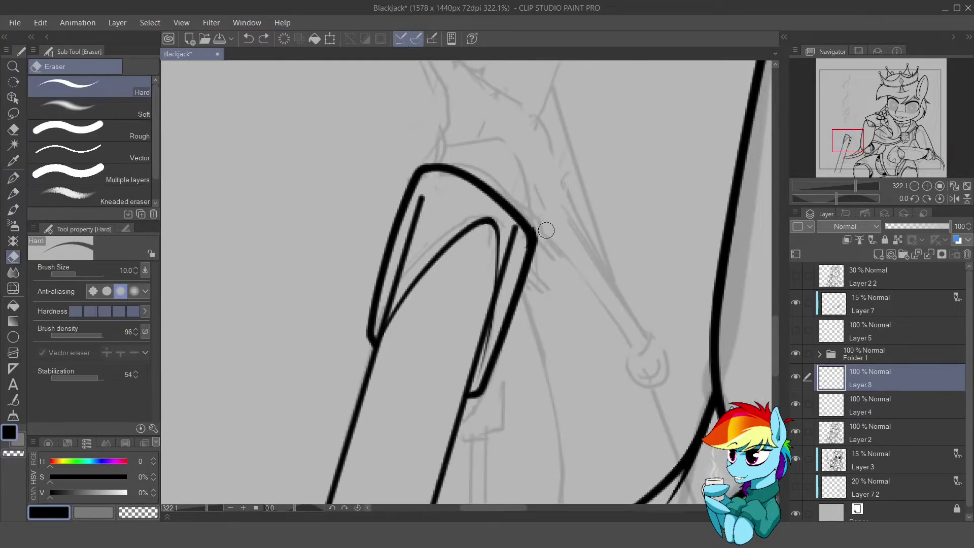
- Erase the blade lines inside the collar and merge the collar's layer into the blade's layer
key(p)
key(e)
drag(542, 253, 431, 304)
key(p)
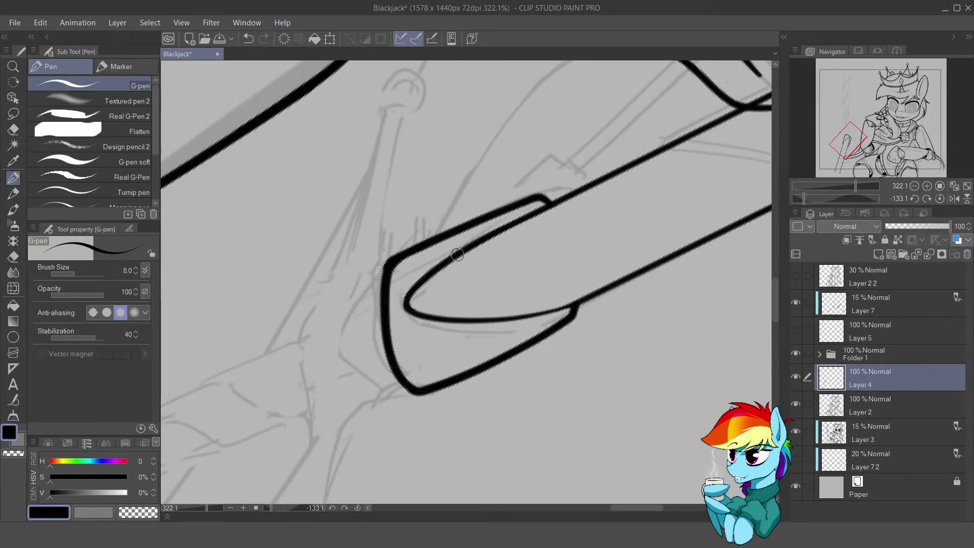
- Refine the collar's inner arch and corners, alternating pen size 8 with the hard eraser
key(ctrl+@)
key(e)
key(p)
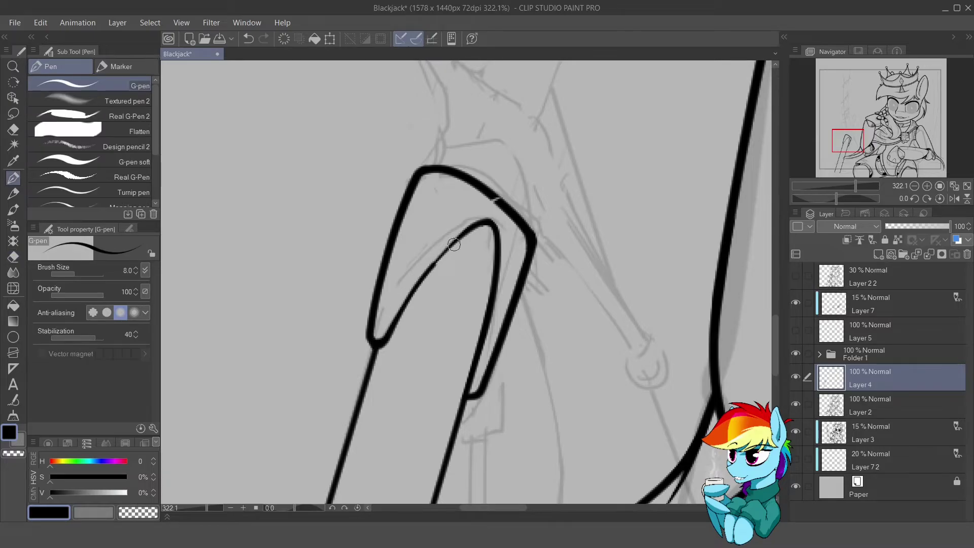
key(e)
mouse_move(477, 226)
mouse_down()
mouse_move(435, 213)
mouse_move(495, 169)
mouse_up()
key(p)
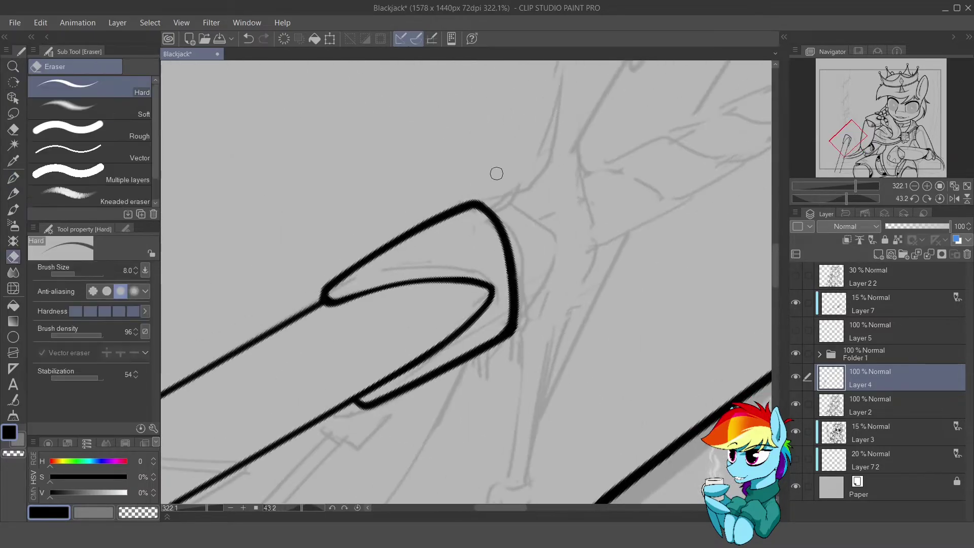
key(ctrl+z)
- Ink the pointed guard base joined to the collar and refine its outline with pen size 8 and eraser size 10
mouse_move(322, 290)
mouse_down()
mouse_move(441, 235)
mouse_move(368, 292)
mouse_up()
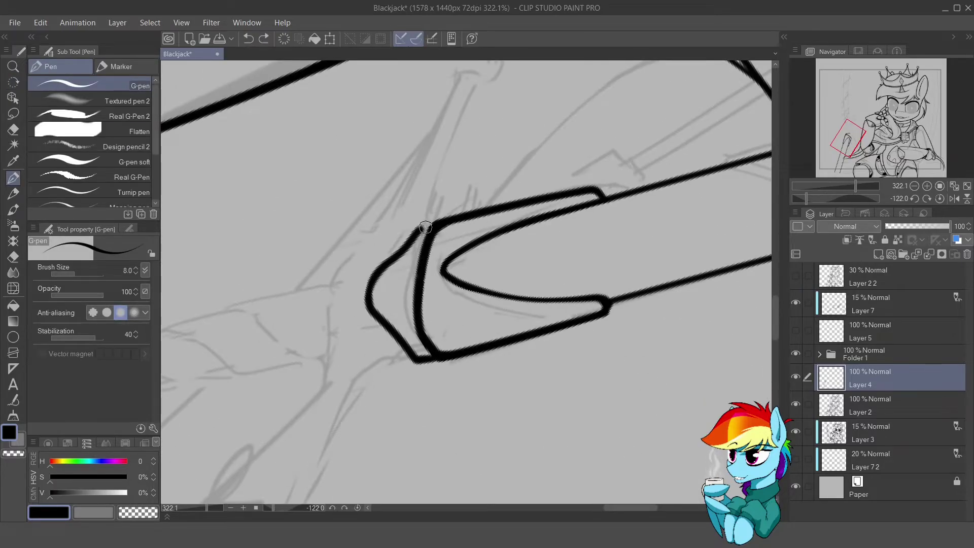
mouse_move(437, 223)
mouse_down()
mouse_move(491, 264)
mouse_move(349, 293)
mouse_move(434, 266)
mouse_up()
key(e)
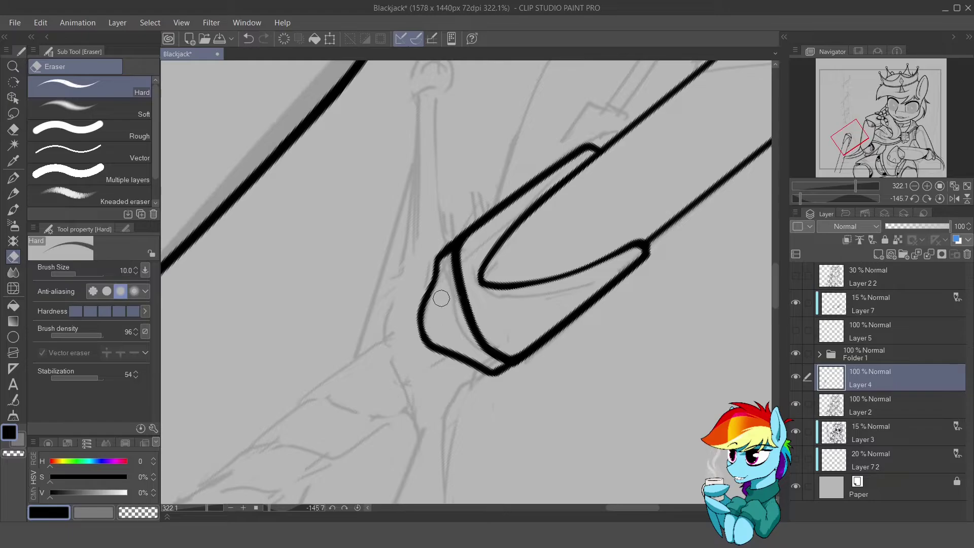
mouse_move(459, 297)
mouse_down()
mouse_move(420, 246)
mouse_move(400, 261)
mouse_move(399, 293)
mouse_move(522, 289)
mouse_move(495, 320)
mouse_up()
key(p)
key(e)
key(p)
key(e)
key(p)
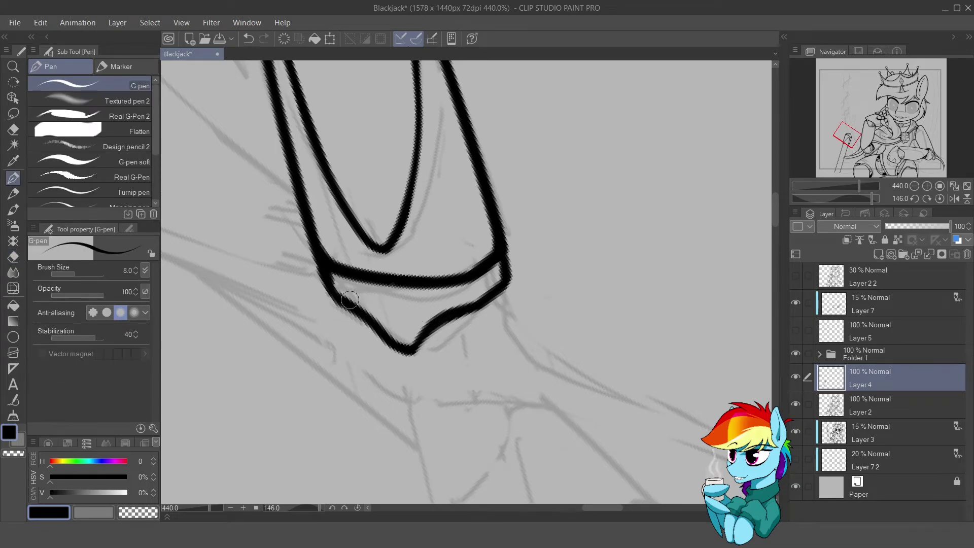
- Ink the two long edges of the crossguard's arm over the leaf sketch with pen size 8 and smooth them with the eraser
key(r)
mouse_move(331, 300)
mouse_down()
mouse_move(450, 413)
mouse_move(382, 246)
mouse_move(601, 102)
mouse_up()
key(p)
drag(315, 345, 627, 140)
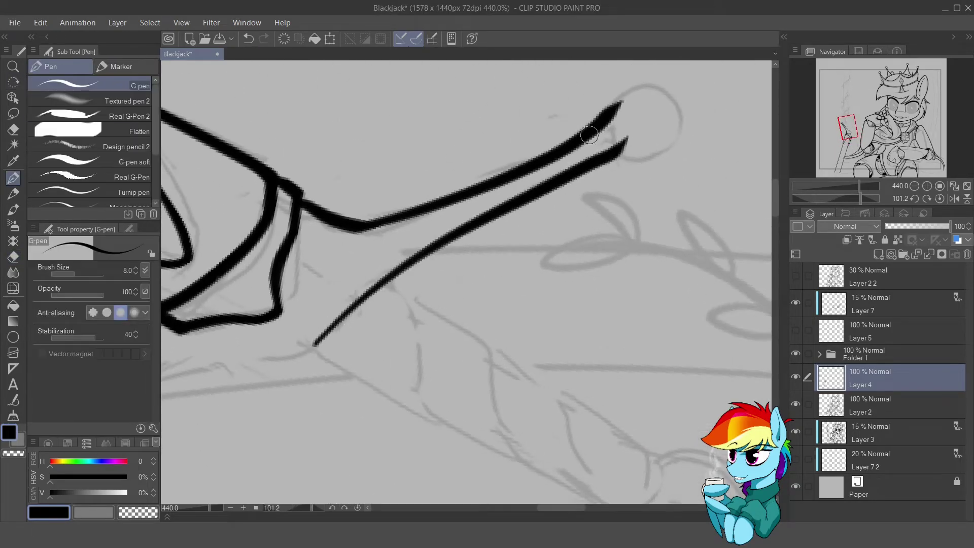
key(e)
key(bracketright)
key(bracketright)
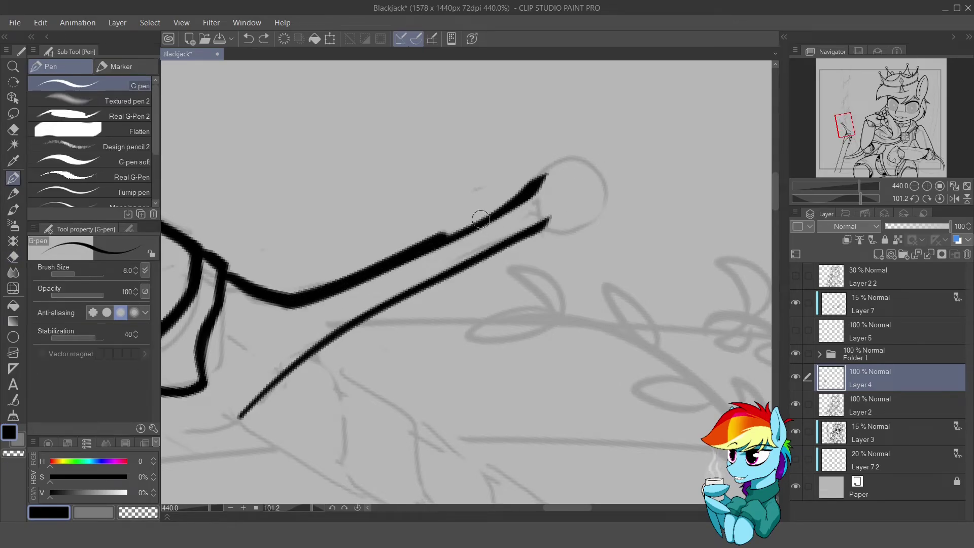
drag(579, 185, 548, 216)
- Ink both edges of the opposite crossguard arm from the guard base to its tip and clean up the line ends
key(p)
drag(479, 311, 330, 246)
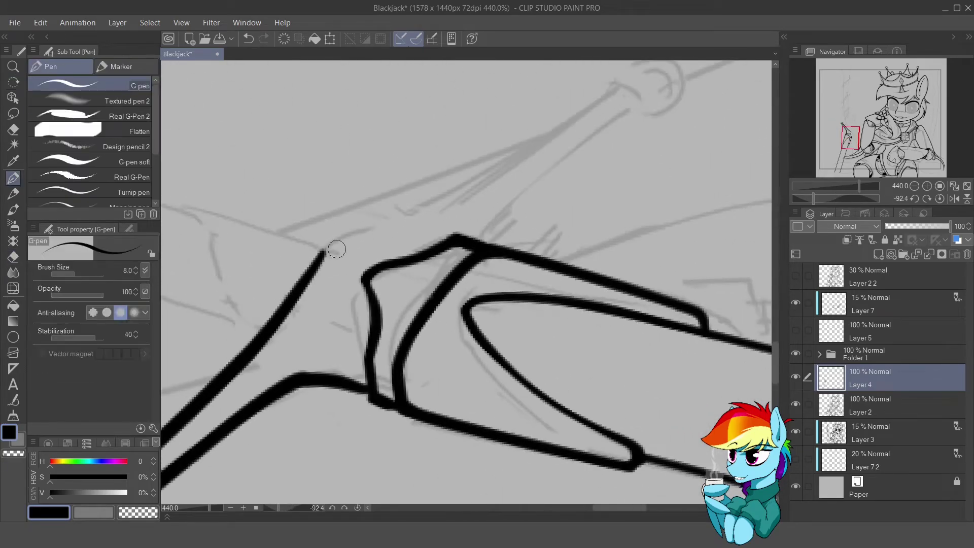
drag(363, 305, 456, 213)
key(ctrl+z)
drag(595, 128, 429, 191)
mouse_move(393, 345)
mouse_down()
mouse_move(511, 213)
mouse_move(624, 137)
mouse_move(494, 210)
mouse_move(559, 148)
mouse_up()
key(e)
key(p)
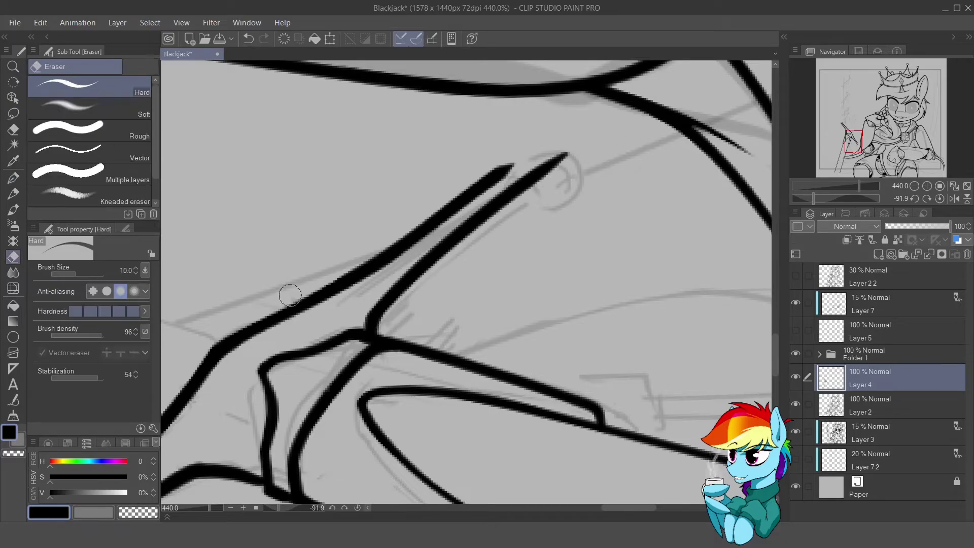
drag(504, 168, 446, 210)
scroll(446, 210, down, 5)
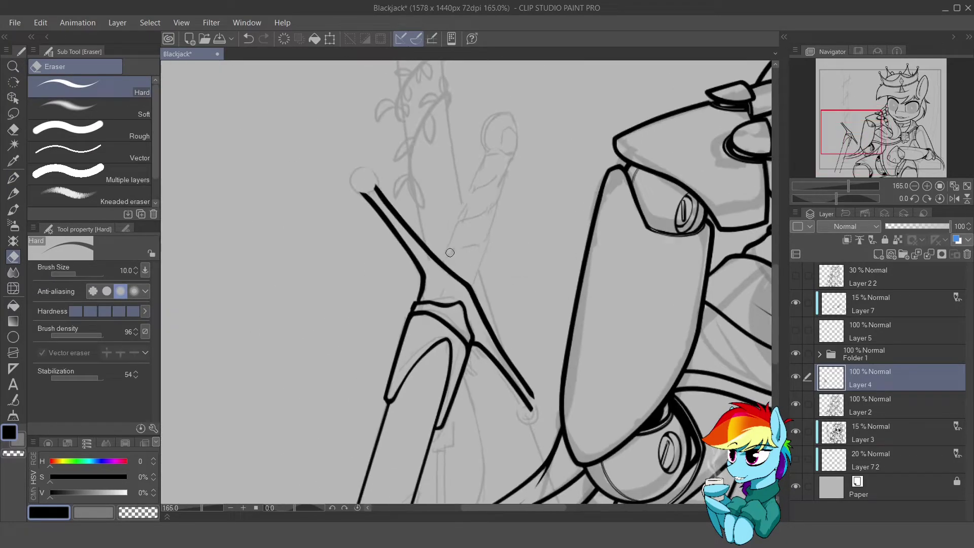
- Separate the crossguard arms onto their own layer with a lasso selection and transform them to adjust their angle and position
key(m)
key(ctrl+c)
key(ctrl+v)
key(ctrl+t)
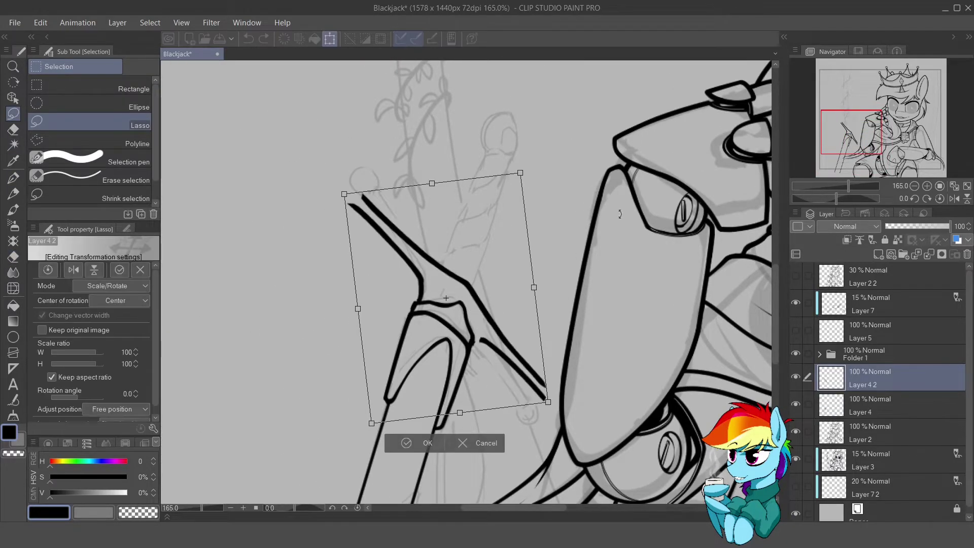
drag(523, 371, 503, 345)
key(Return)
scroll(599, 346, down, 1)
drag(599, 346, 479, 260)
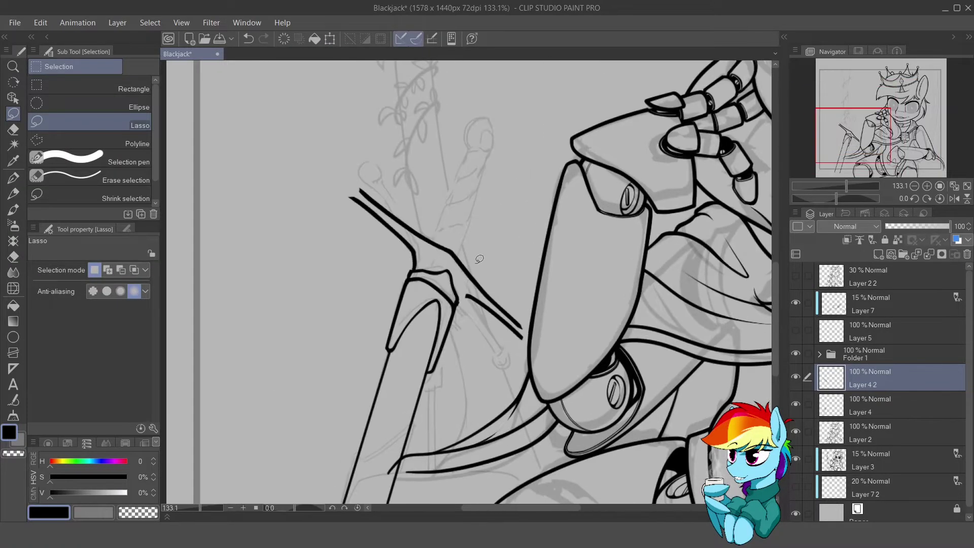
key(ctrl+t)
click(406, 362)
- Fade the separated crossguard layer to 40% opacity and place it beneath the main sword layer
key(p)
scroll(543, 239, up, 5)
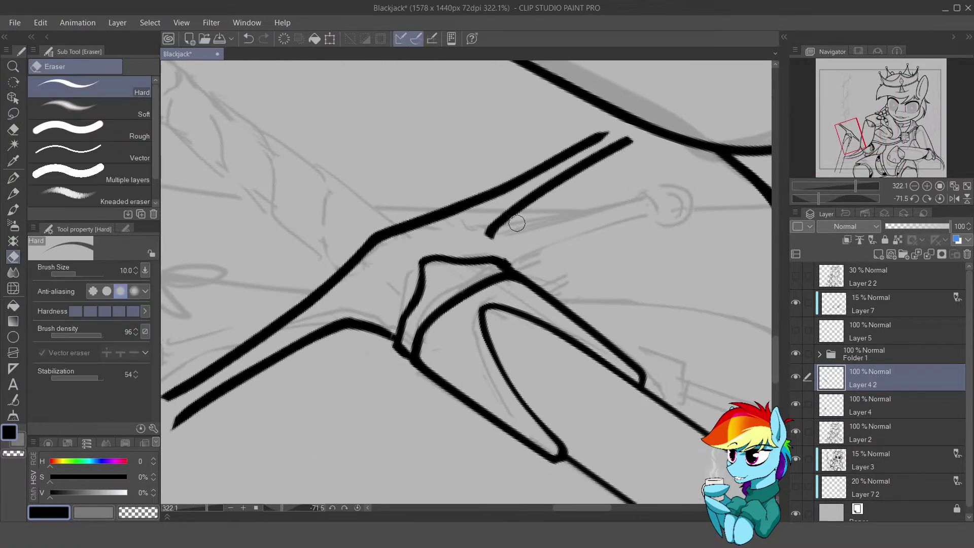
key(ctrl+@)
scroll(602, 329, down, 5)
drag(948, 226, 915, 227)
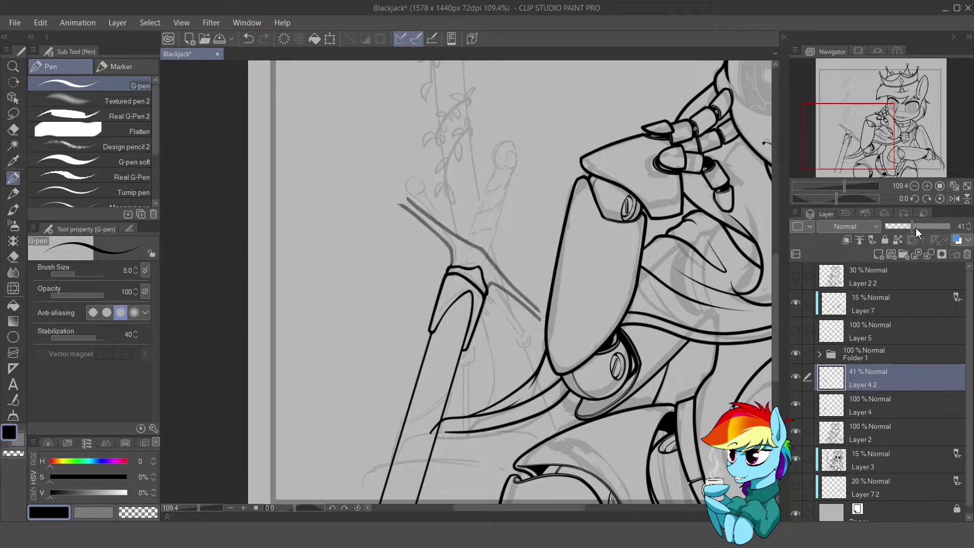
drag(862, 404, 862, 366)
- Re-ink the crossguard arms on Layer 4 over the faded guide with pen size 6, joining them to the guard base
scroll(457, 269, up, 5)
drag(558, 202, 456, 269)
key(bracketleft)
key(bracketleft)
key(bracketleft)
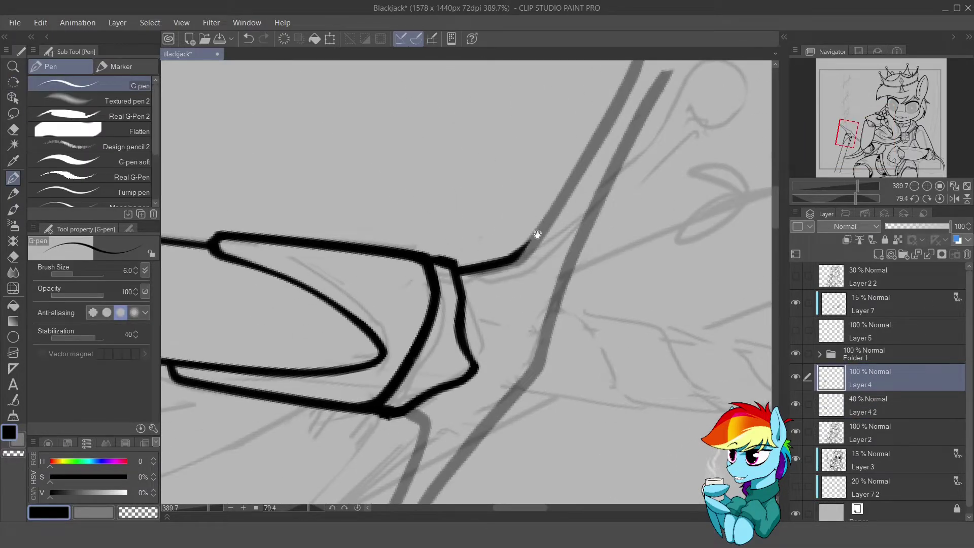
drag(538, 234, 456, 269)
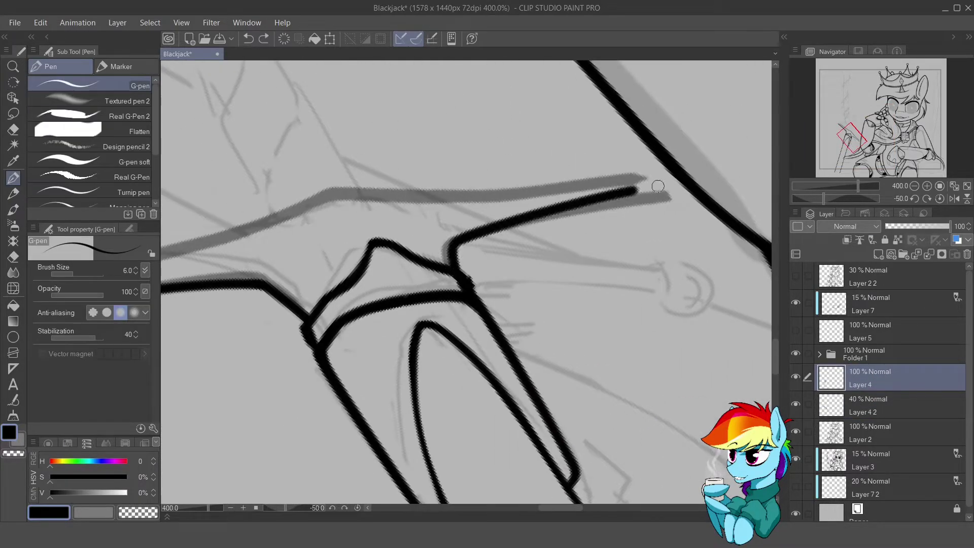
drag(196, 344, 515, 202)
key(ctrl+z)
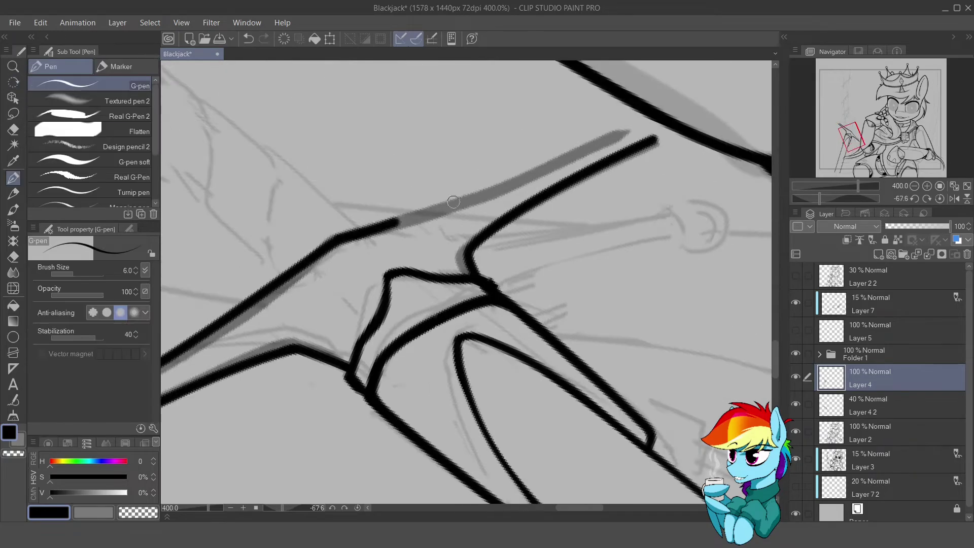
mouse_move(167, 350)
mouse_down()
mouse_move(641, 125)
mouse_move(474, 278)
mouse_move(424, 226)
mouse_move(503, 236)
mouse_move(528, 274)
mouse_move(518, 308)
mouse_up()
- Ink the spiral-wrapped sword grip above the guard on a new layer with pen size 6 and adjust its placement with a transform
key(ctrl+shift+n)
mouse_move(307, 263)
mouse_down()
mouse_move(364, 205)
mouse_move(471, 205)
mouse_move(319, 258)
mouse_up()
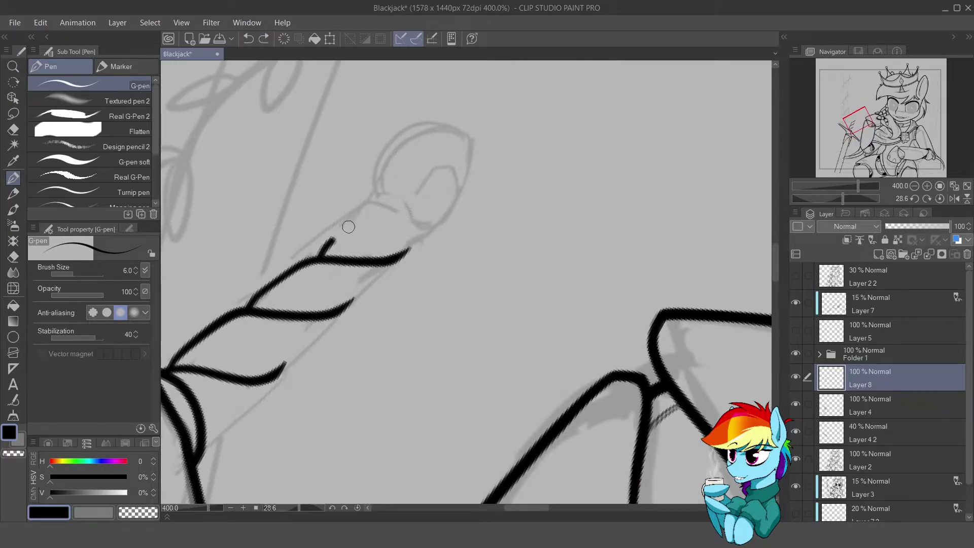
mouse_move(348, 227)
mouse_down()
mouse_move(374, 348)
mouse_move(305, 351)
mouse_up()
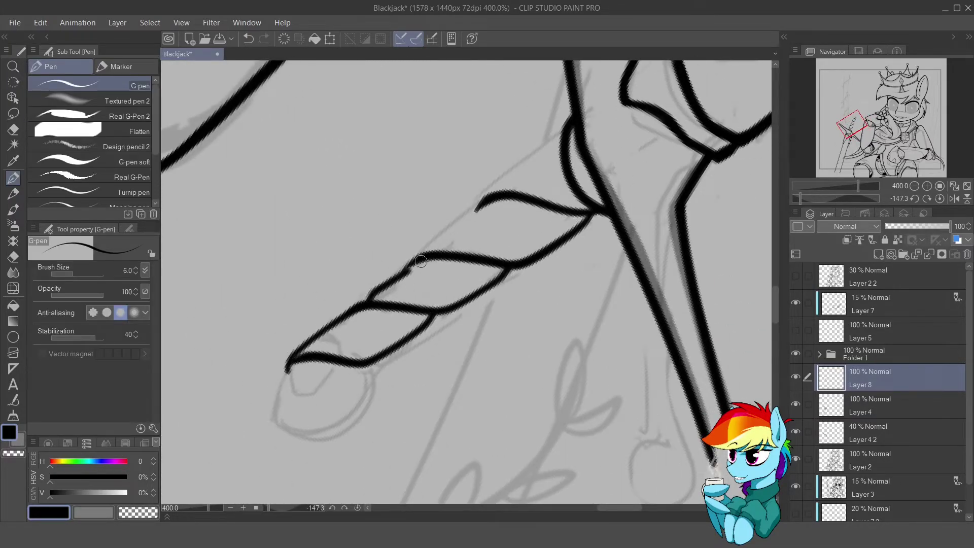
drag(421, 261, 497, 260)
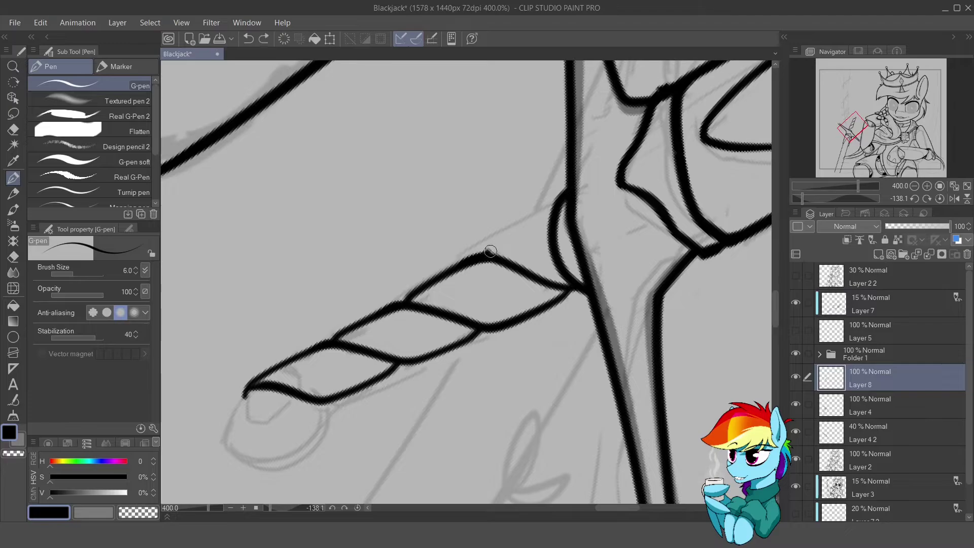
key(ctrl+@)
key(ctrl+t)
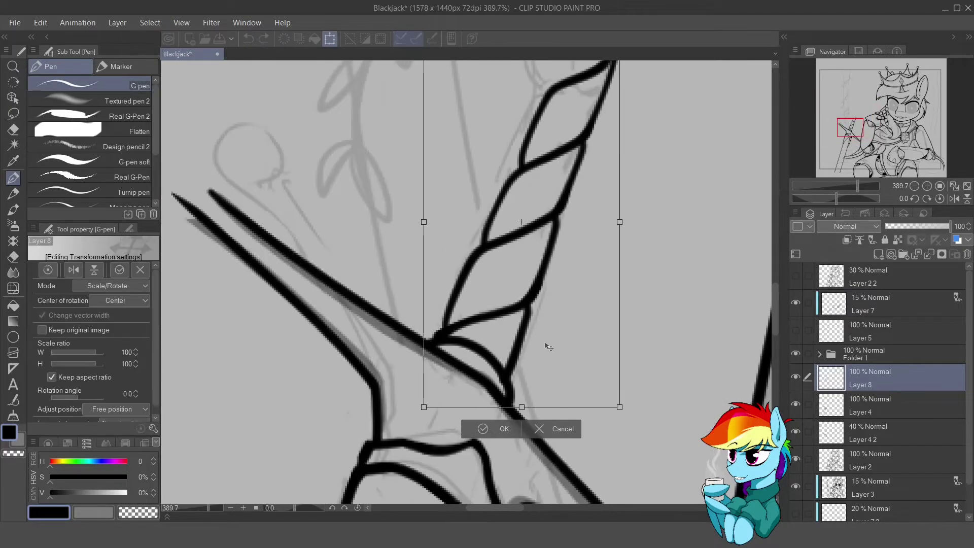
click(486, 432)
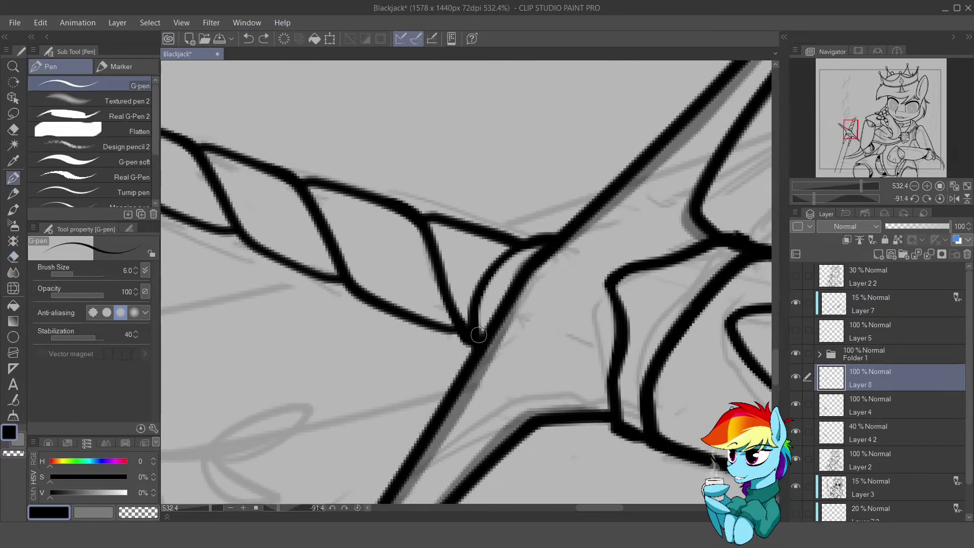
- Clean up the grip's base and thicken the outer edges of its spiral segments with pen size 7
key(e)
key(ctrl+@)
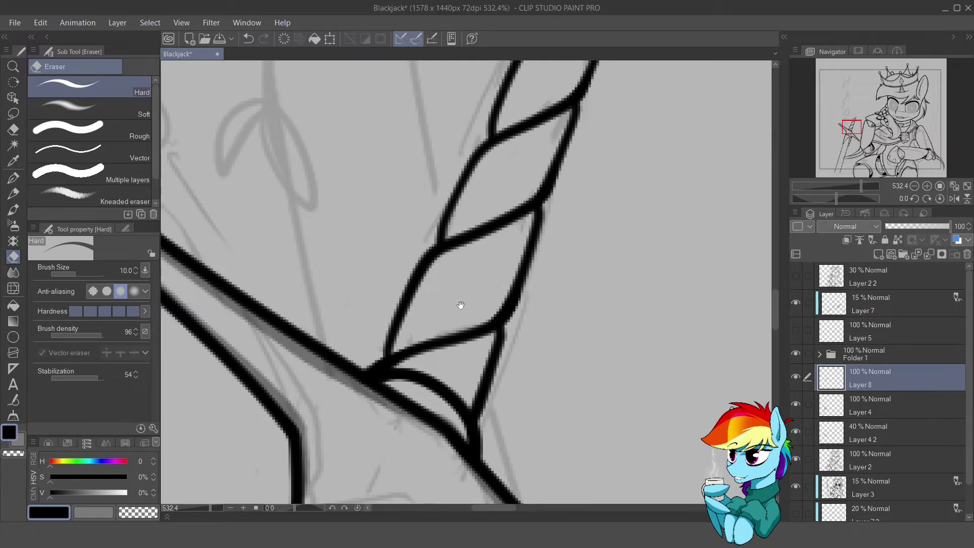
key(p)
drag(460, 305, 372, 437)
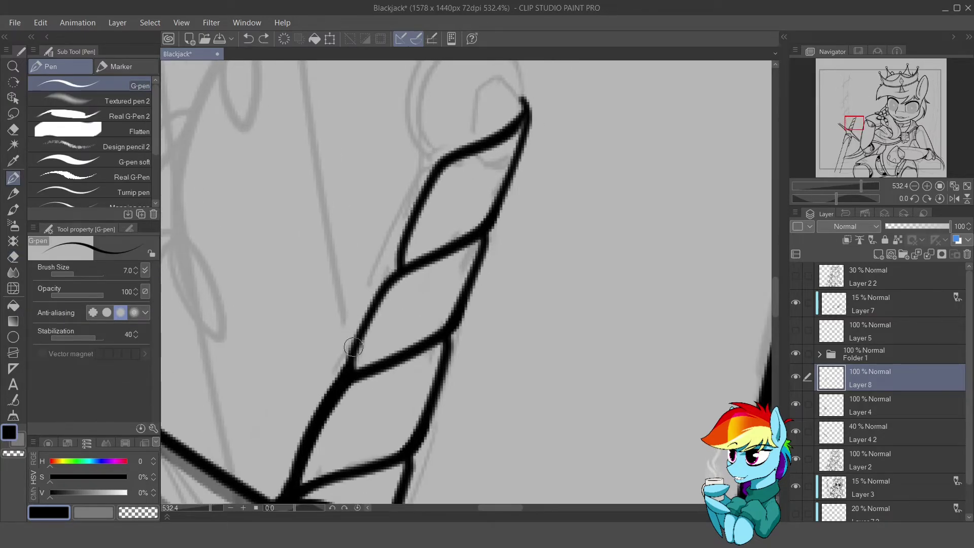
drag(354, 347, 406, 239)
drag(421, 216, 385, 274)
mouse_move(412, 223)
mouse_down()
mouse_move(386, 304)
mouse_move(442, 262)
mouse_up()
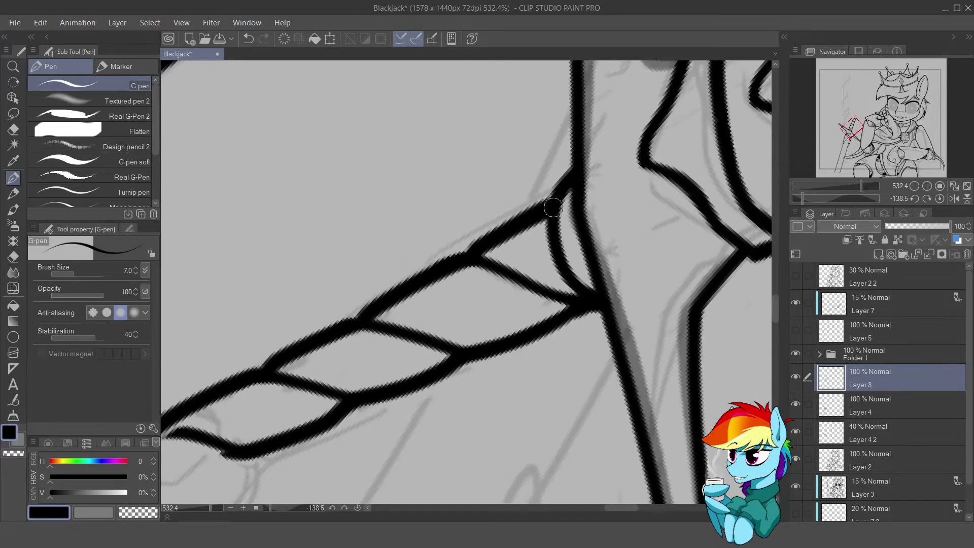
- Ink the rounded pommel at the grip's end, merge the grip layer into Layer 4, and erase the lines inside the pommel
key(ctrl+0)
scroll(524, 172, up, 3)
drag(506, 201, 510, 162)
key(e)
key(ctrl+e)
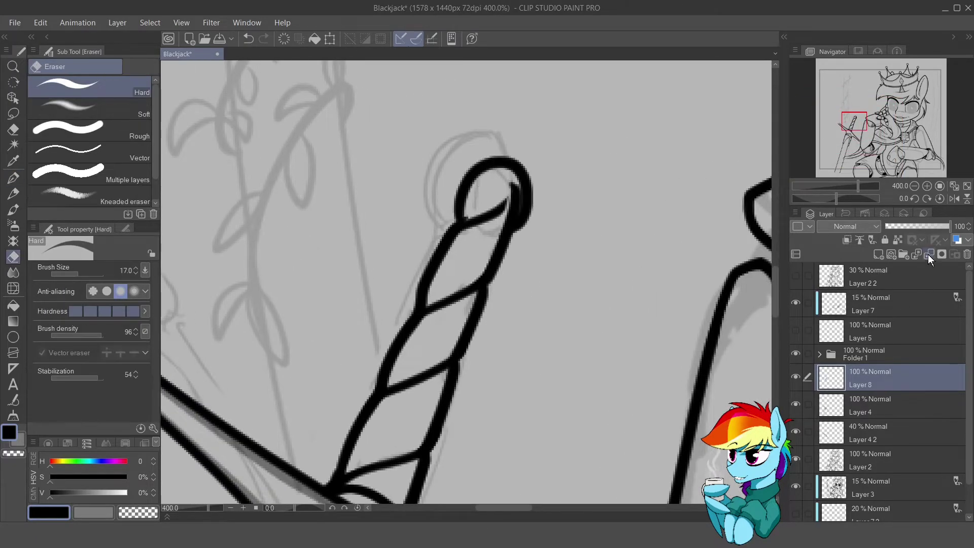
drag(502, 208, 491, 183)
scroll(571, 278, down, 4)
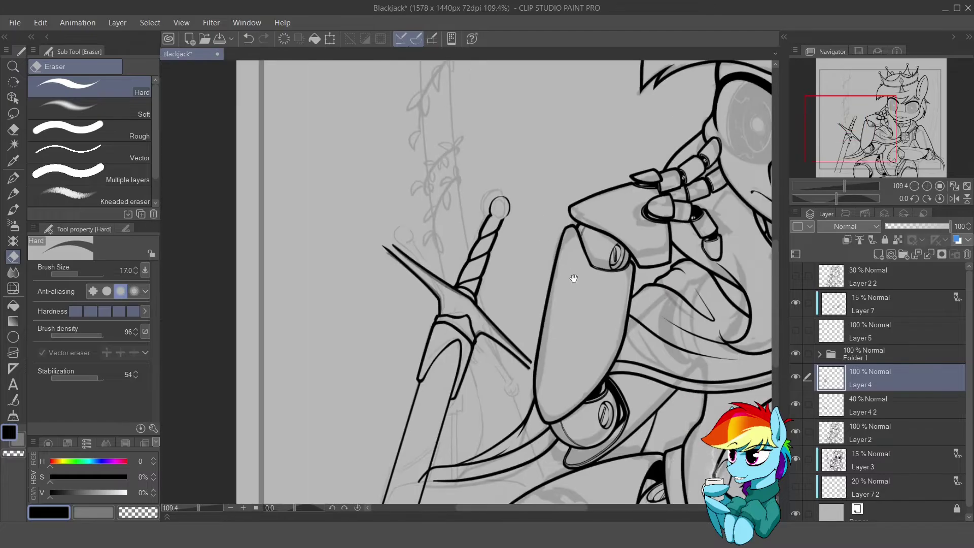
- Refine the pommel's outline with pen size 7 and the eraser, adding the curved edge where it meets the grip
key(p)
scroll(507, 197, up, 5)
drag(439, 266, 508, 291)
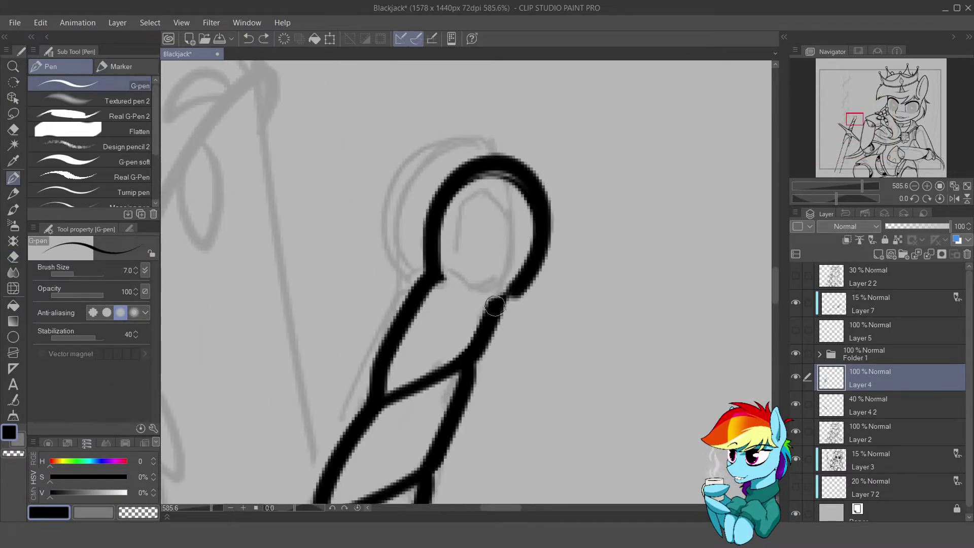
key(e)
mouse_move(486, 193)
mouse_down()
mouse_move(511, 235)
mouse_move(378, 266)
mouse_up()
key(p)
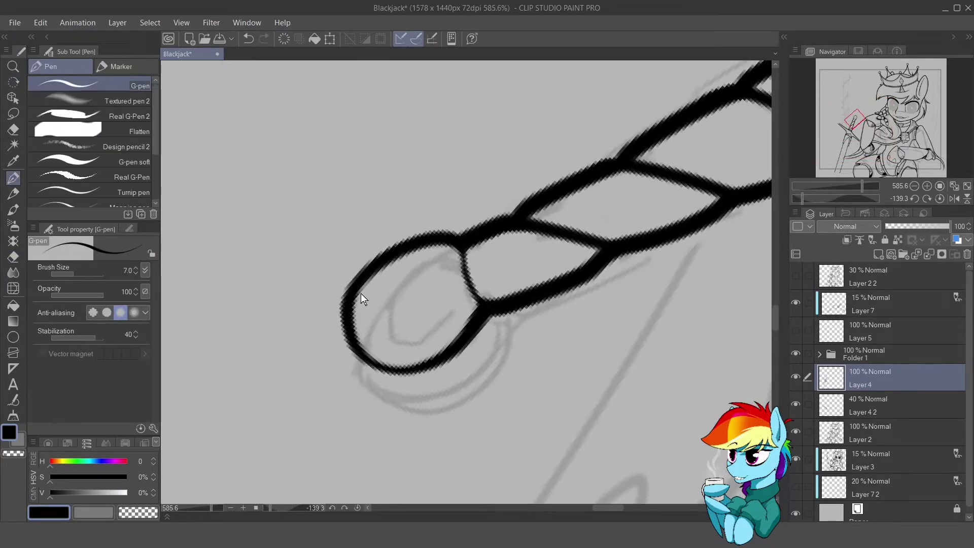
key(ctrl+at)
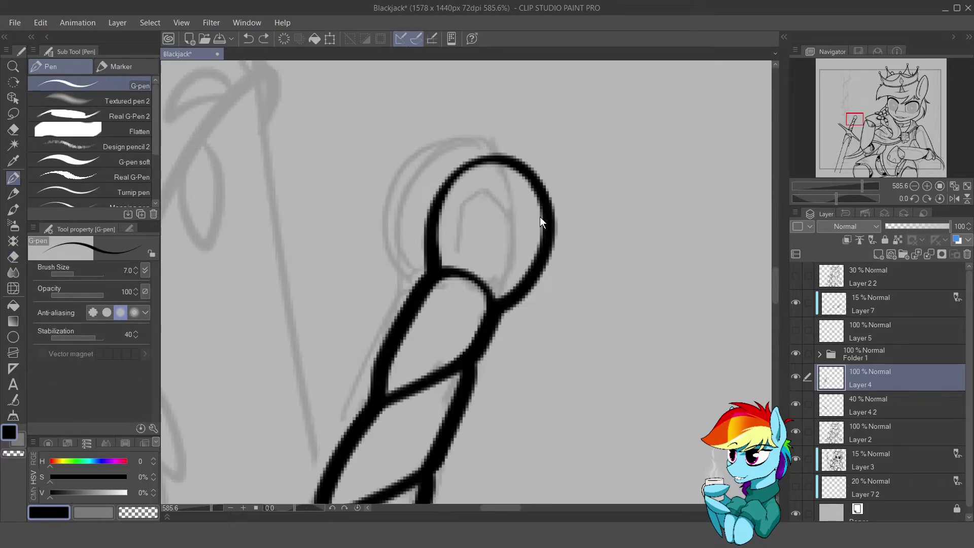
- Ink a hexagonal gem set into the pommel's outer side with pen size 7
drag(541, 222, 379, 285)
drag(368, 296, 375, 317)
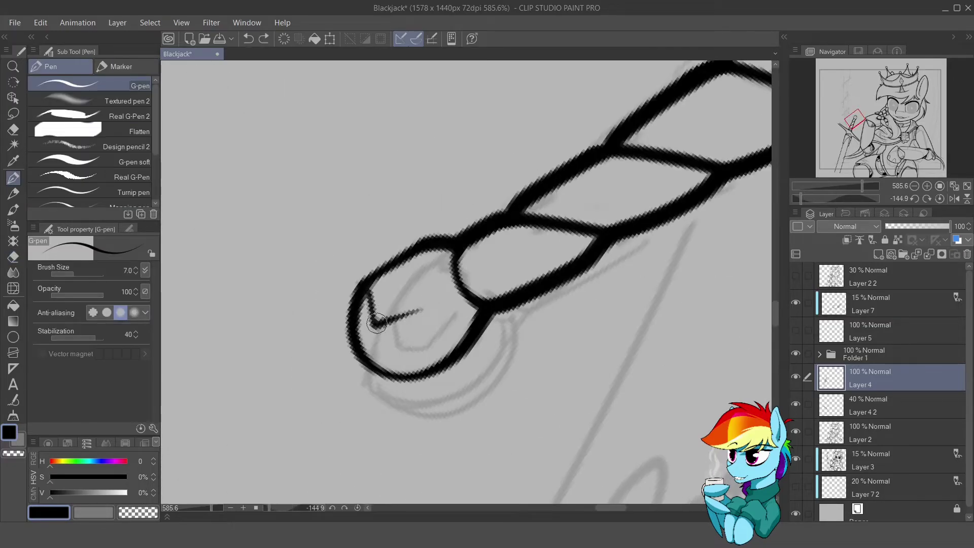
key(ctrl+z)
key(ctrl+at)
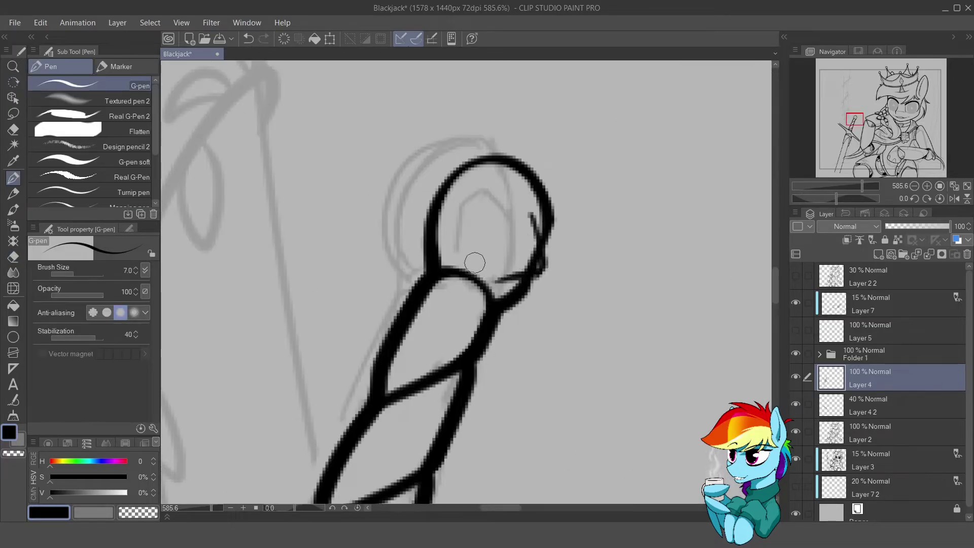
drag(498, 219, 533, 218)
drag(533, 218, 432, 210)
key(ctrl+z)
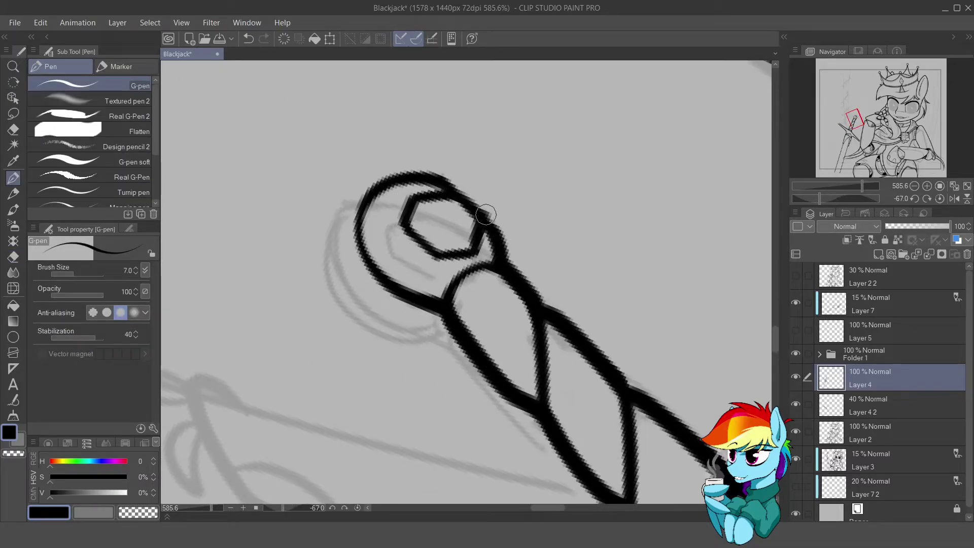
- Add facet lines inside the pommel gem with pen size 5 and touch up the pommel's edge with pen size 6
mouse_move(485, 215)
mouse_down()
mouse_move(472, 208)
mouse_move(457, 228)
mouse_move(487, 213)
mouse_move(505, 221)
mouse_up()
key(bracketleft)
key(bracketleft)
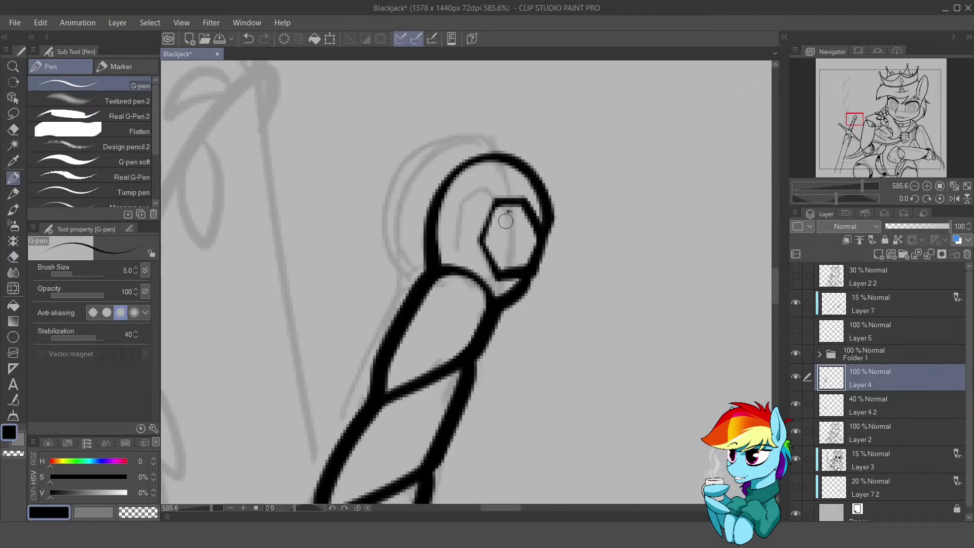
scroll(508, 264, down, 5)
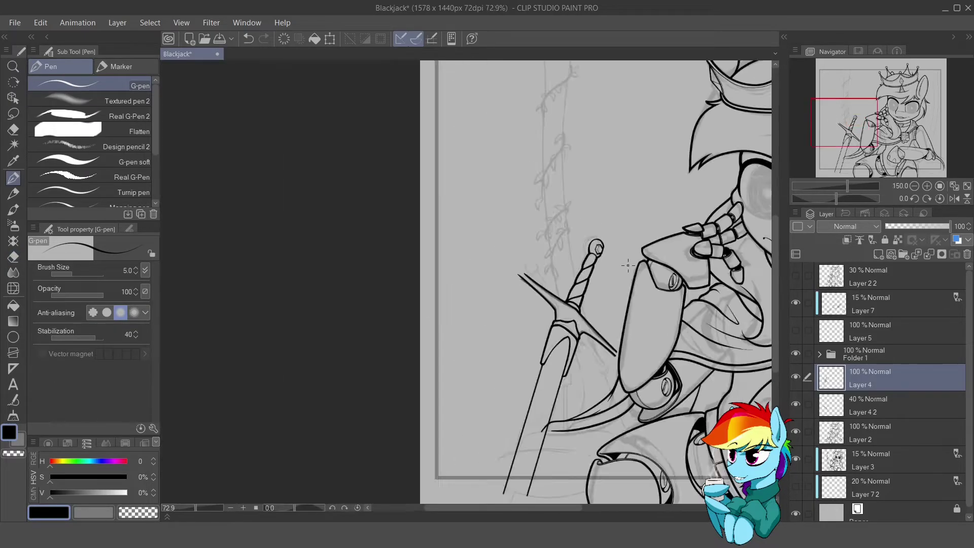
scroll(406, 157, up, 6)
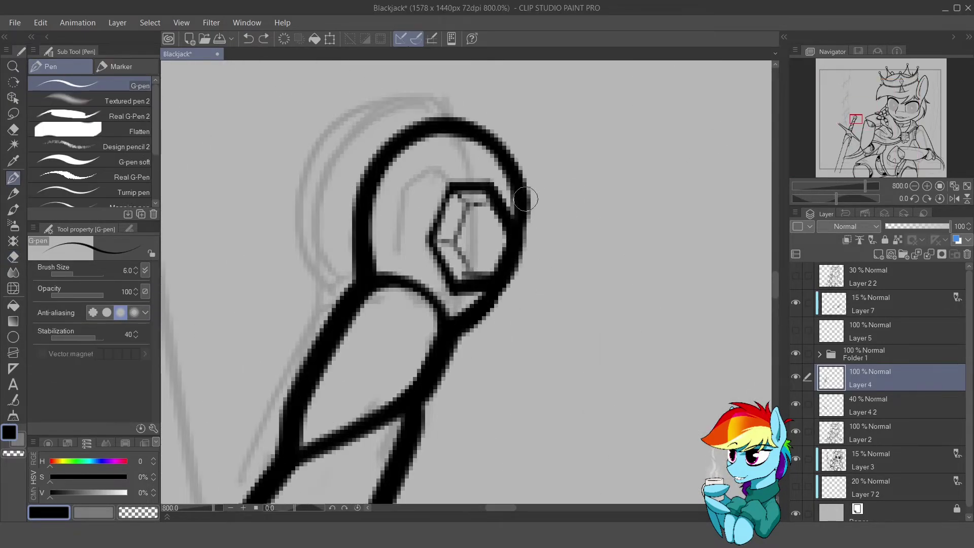
scroll(528, 229, down, 5)
- Try a small outlined ellipse at the tip of the crossguard arm on a new layer
scroll(342, 176, up, 5)
key(u)
key(ctrl+shift+n)
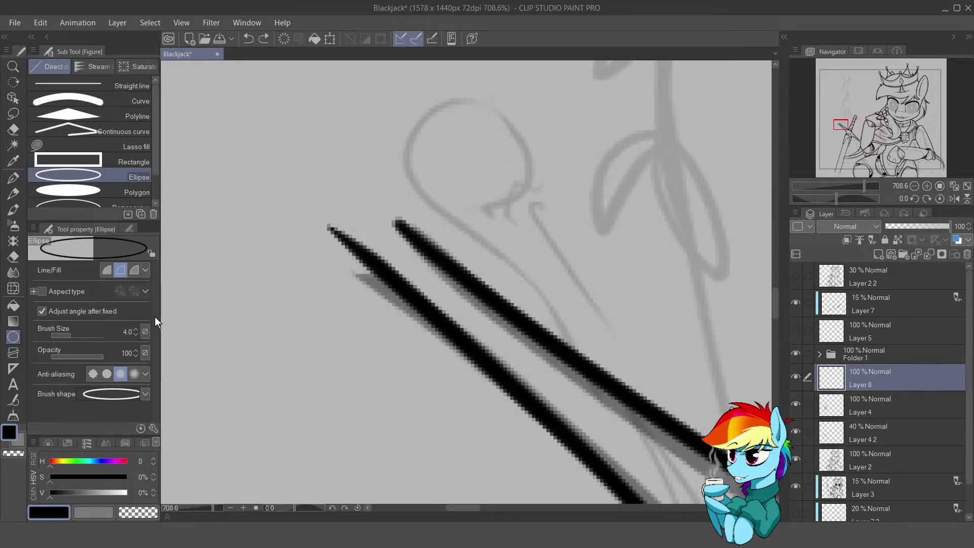
drag(322, 182, 402, 257)
click(381, 241)
- Trim the ends of the crossguard arm's lines on Layer 4 with the hard eraser and remove the trial ellipse
key(e)
key(alt+bracketright)
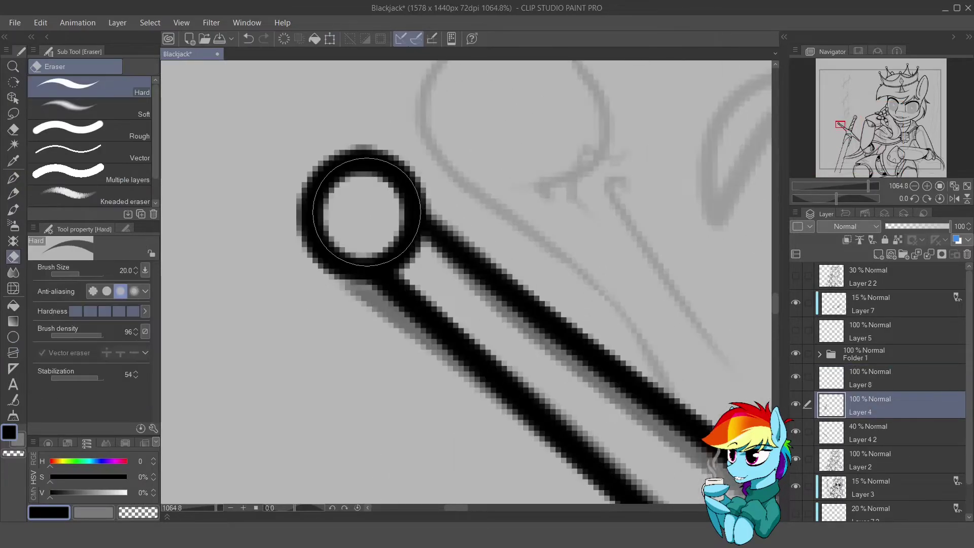
scroll(466, 282, down, 5)
scroll(466, 281, up, 3)
key(alt+bracketright)
scroll(345, 167, up, 2)
key(ctrl+z)
- Draw a larger ellipse with brush size 6 on a new layer as the round finial on the crossguard arm's tip
key(u)
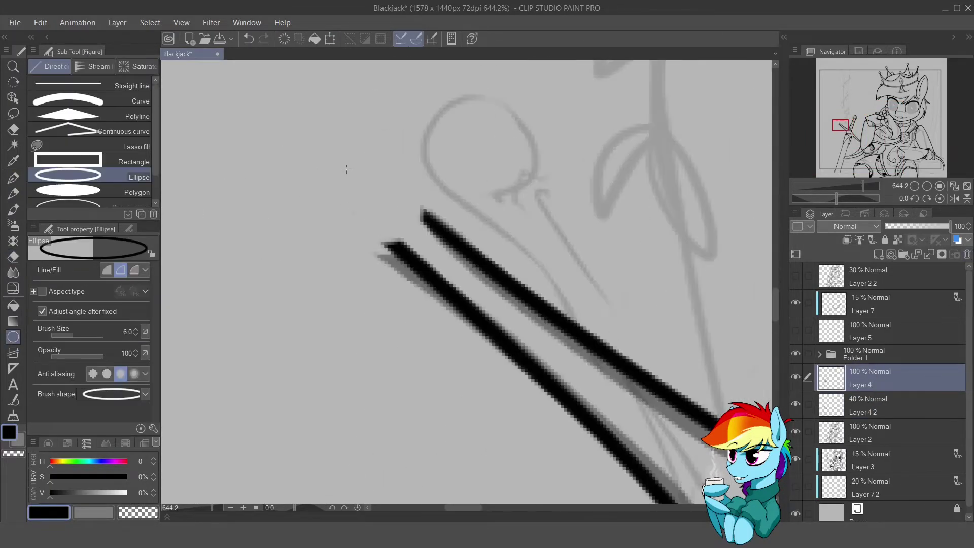
drag(321, 145, 427, 250)
scroll(419, 234, down, 2)
key(e)
scroll(541, 276, up, 3)
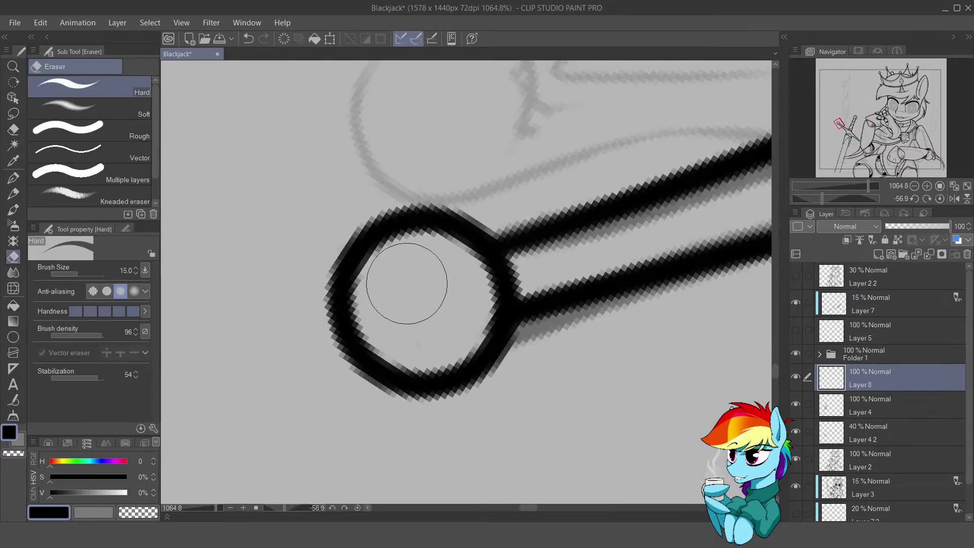
- Merge the round finial into Layer 4 and replace the heavy line where it meets the crossguard arm with a thin arc, pen size 2.5
mouse_move(502, 291)
mouse_down()
mouse_move(482, 304)
mouse_move(487, 251)
mouse_move(428, 265)
mouse_move(472, 225)
mouse_up()
key(ctrl+e)
key(p)
key(e)
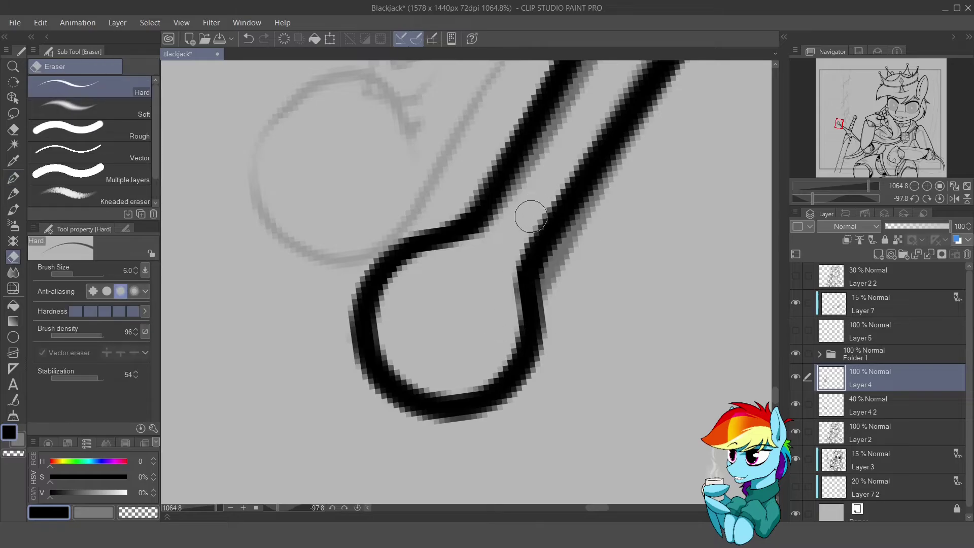
key(p)
key(ctrl+@)
scroll(530, 217, down, 3)
scroll(538, 353, up, 3)
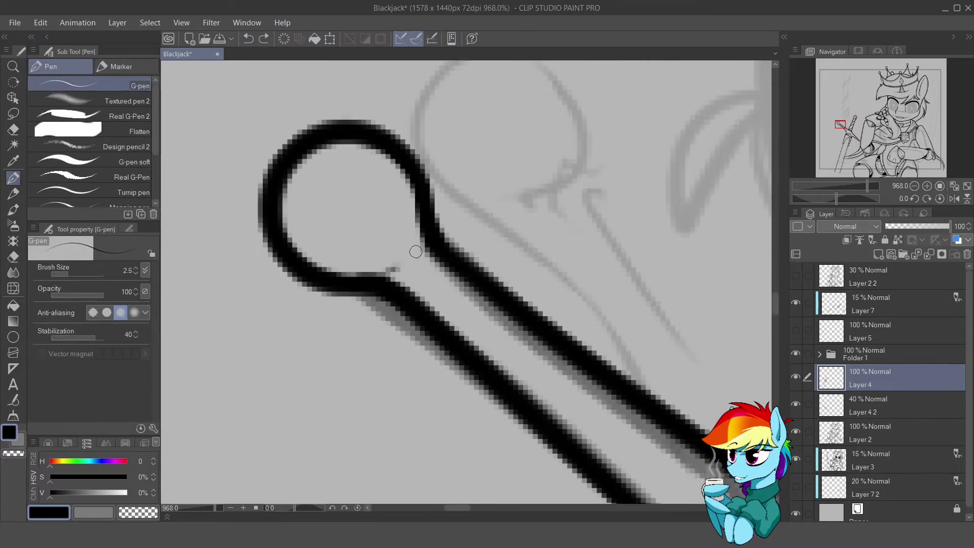
scroll(364, 278, down, 3)
scroll(526, 306, up, 3)
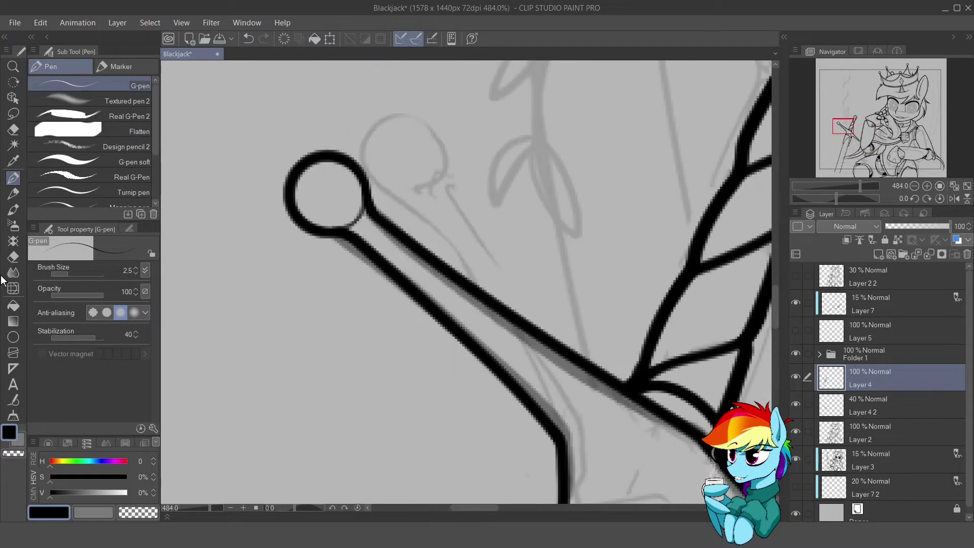
- Draw a second outlined ellipse on a new layer and place it as the finial on the crossguard's other tip beside the armored foreleg
key(ctrl+shift+n)
key(u)
drag(301, 137, 440, 269)
scroll(432, 263, down, 2)
scroll(432, 262, down, 5)
scroll(630, 282, up, 2)
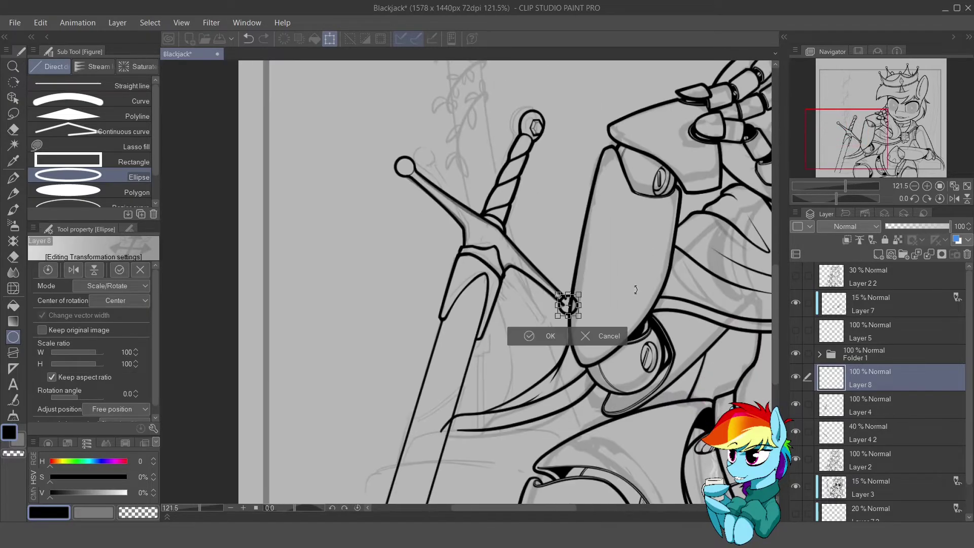
scroll(563, 302, up, 6)
click(562, 301)
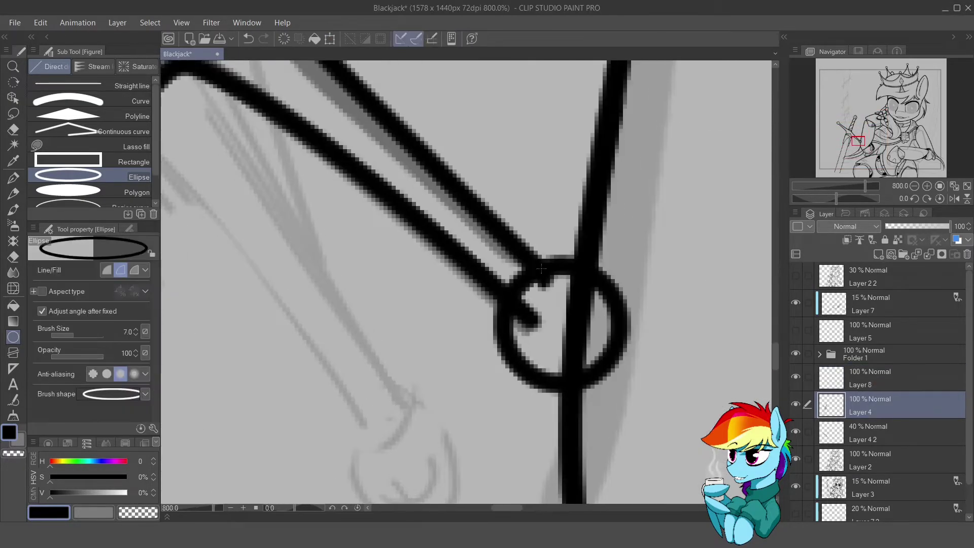
- On Layer 4, erase the guard line ends inside the second finial and draw a thin joint arc with pen size 2.5
key(alt+[)
key(p)
key(e)
key(p)
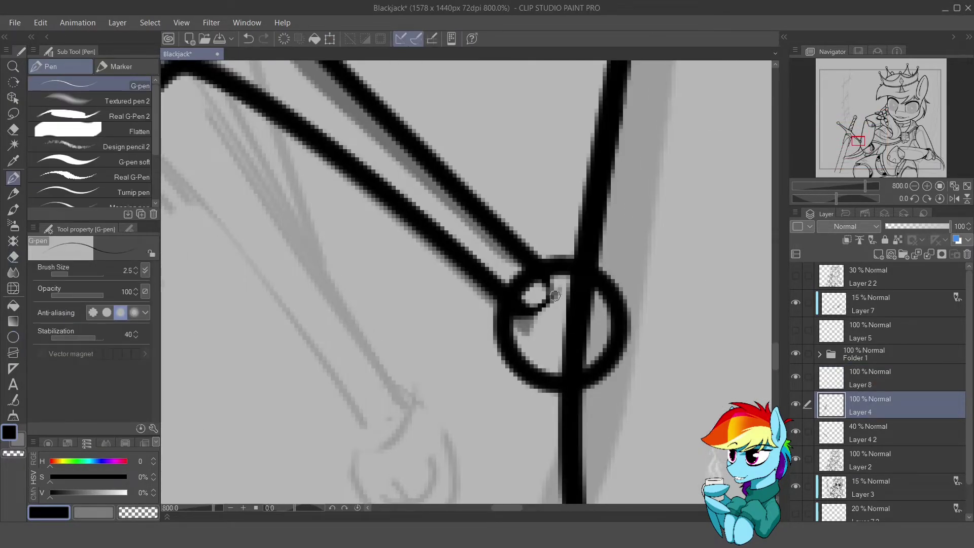
key(e)
key(alt+])
key(alt+[)
key(p)
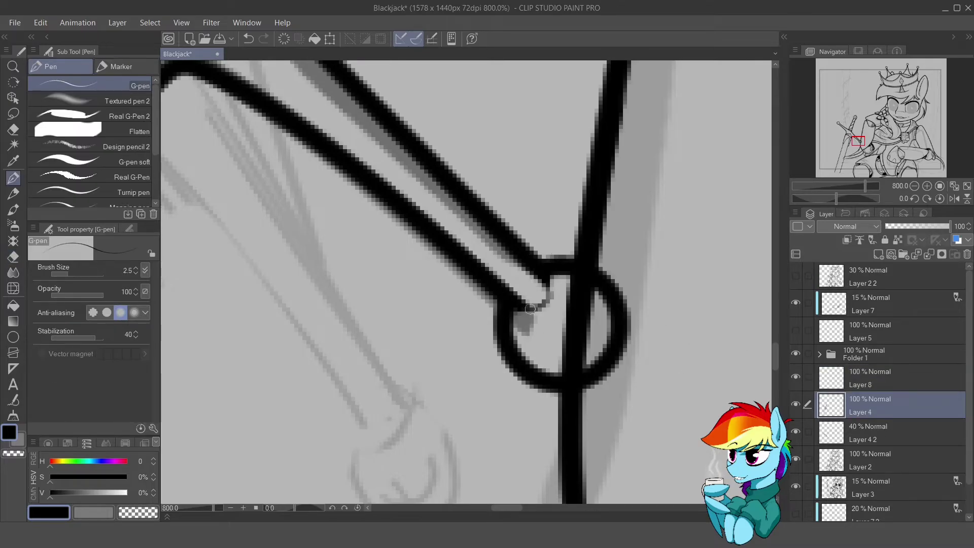
- Adjust the second finial's placement, erase the part covered by the foreleg, and merge it into Layer 4
scroll(530, 308, down, 5)
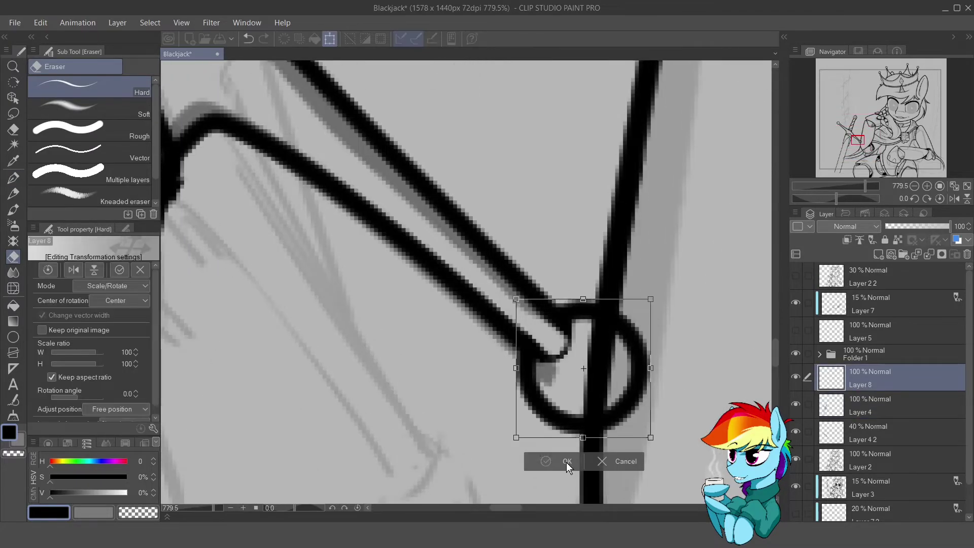
click(566, 461)
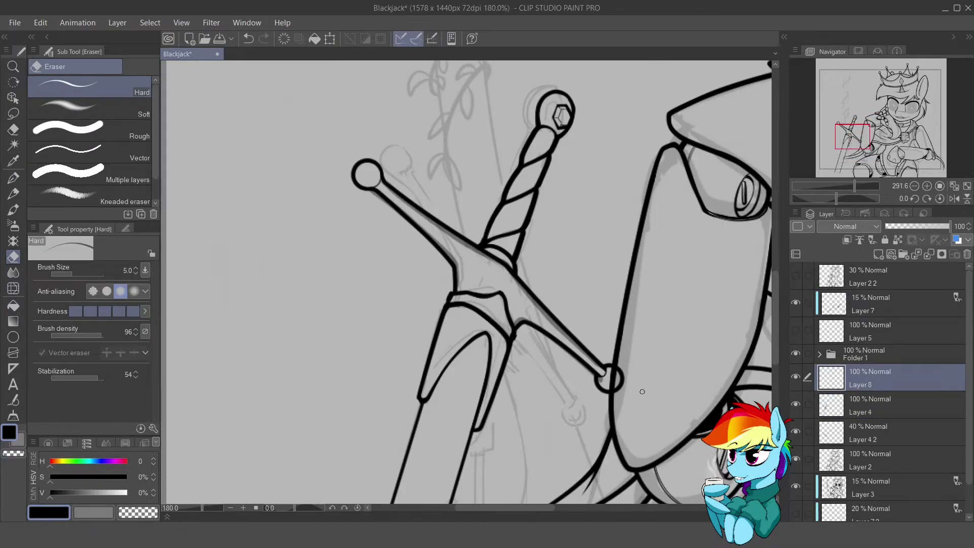
scroll(642, 391, up, 8)
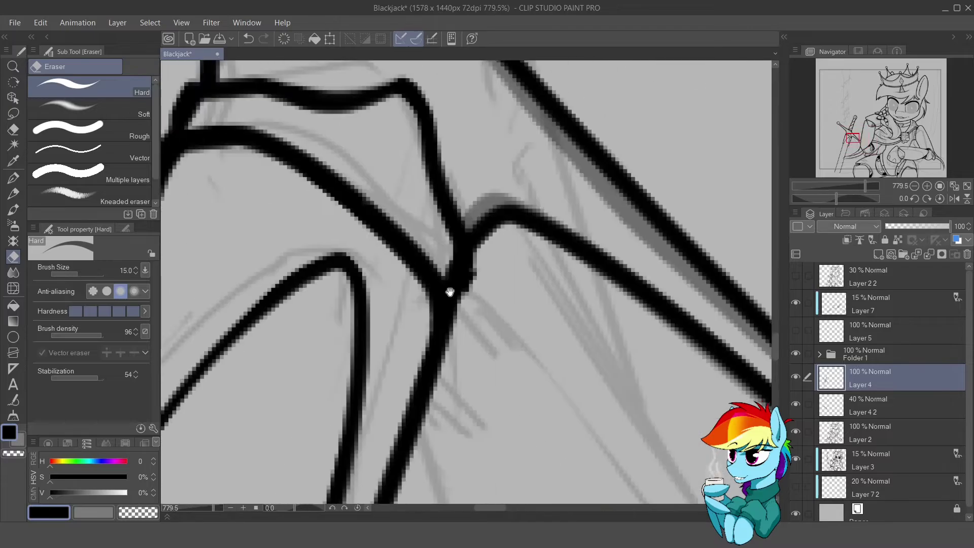
- Delete the 40% opacity Layer 4 2 and touch up the guard's lower line junction with pen size 2.5
click(799, 403)
key(Delete)
scroll(576, 345, up, 2)
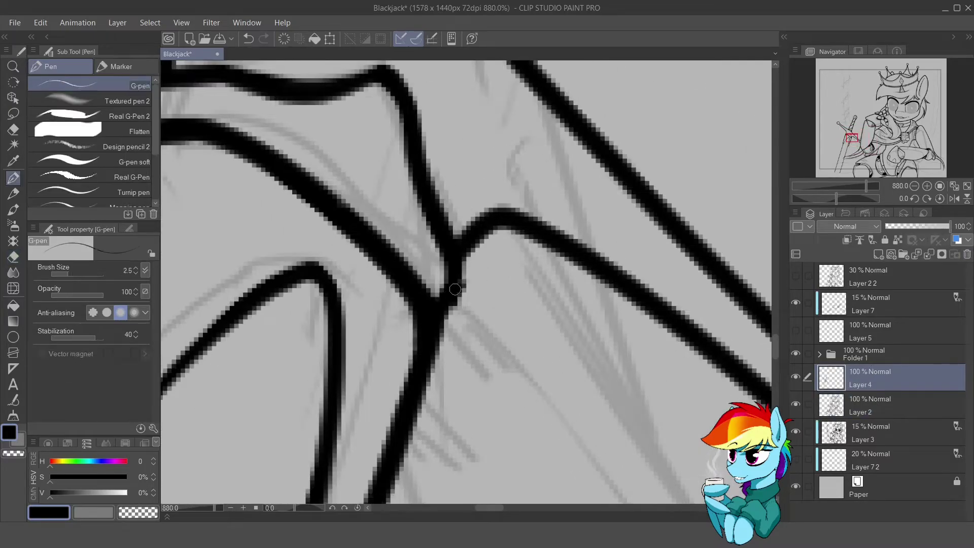
scroll(476, 265, up, 1)
- Clean the guard collar's outline with the hard eraser at sizes 7 and 6, and add a thin vertical line inside the guard's center
mouse_move(476, 264)
mouse_down()
mouse_move(396, 197)
mouse_move(421, 203)
mouse_up()
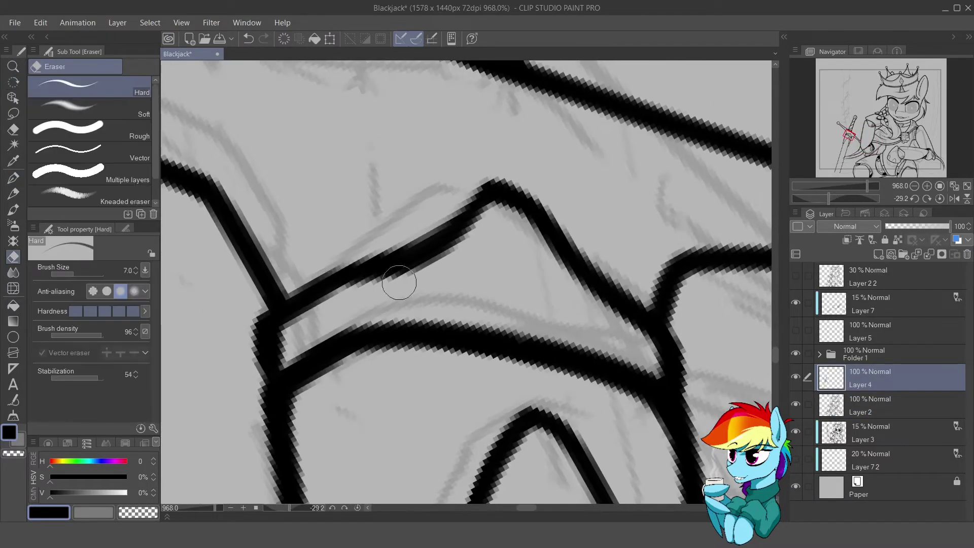
scroll(526, 224, down, 10)
scroll(503, 279, up, 5)
scroll(503, 279, up, 3)
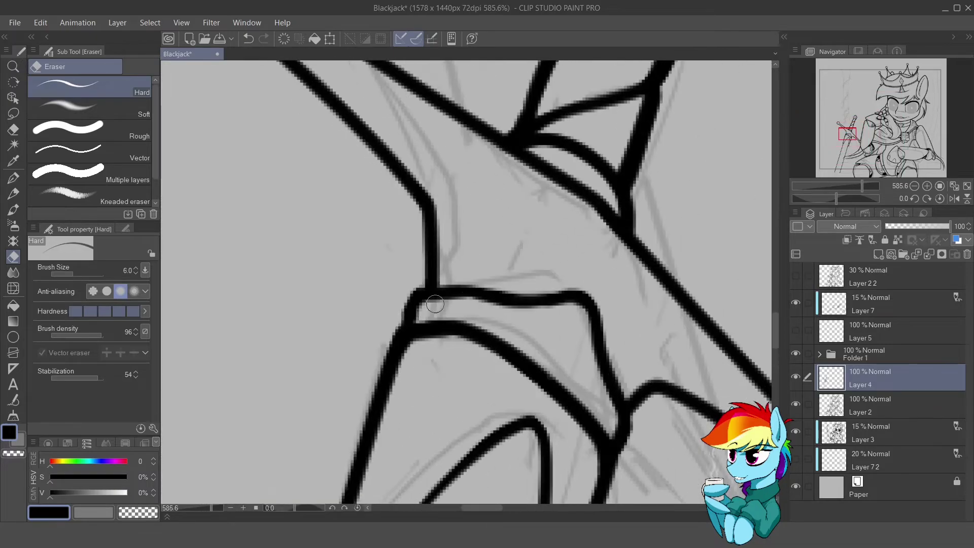
mouse_move(503, 279)
mouse_down()
mouse_move(507, 213)
mouse_move(539, 168)
mouse_up()
key(p)
- Draw straight lines just outside both edges of the lower blade on a new layer with pen size 5, extending past the canvas bottom
key(ctrl+shift+n)
scroll(393, 228, down, 5)
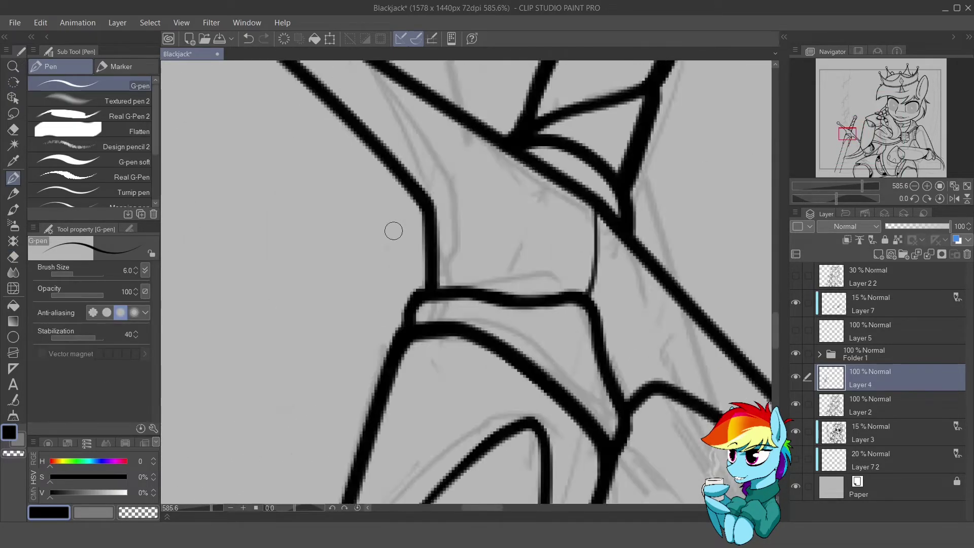
scroll(405, 243, up, 3)
key(bracketleft)
key(bracketleft)
scroll(420, 262, down, 2)
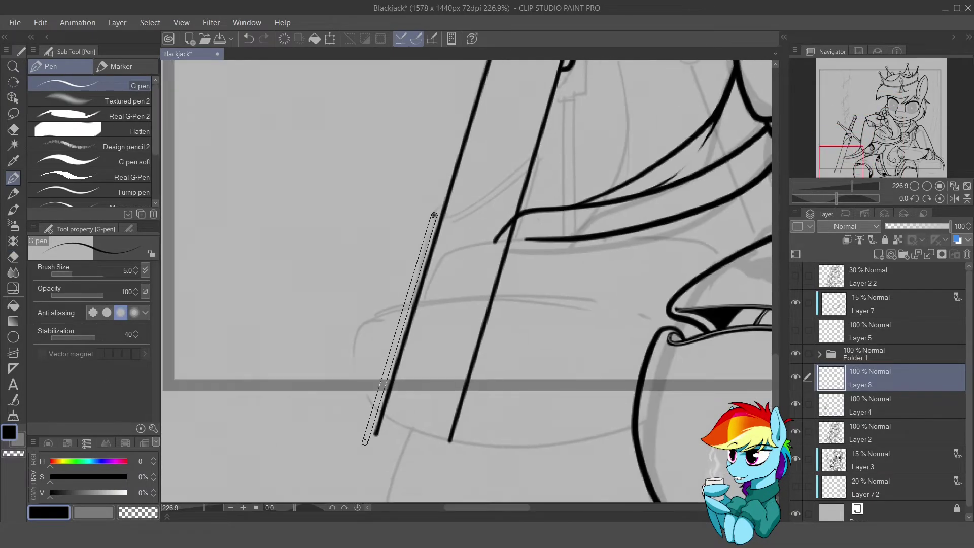
key(bracketright)
shift+click(359, 441)
scroll(396, 457, up, 1)
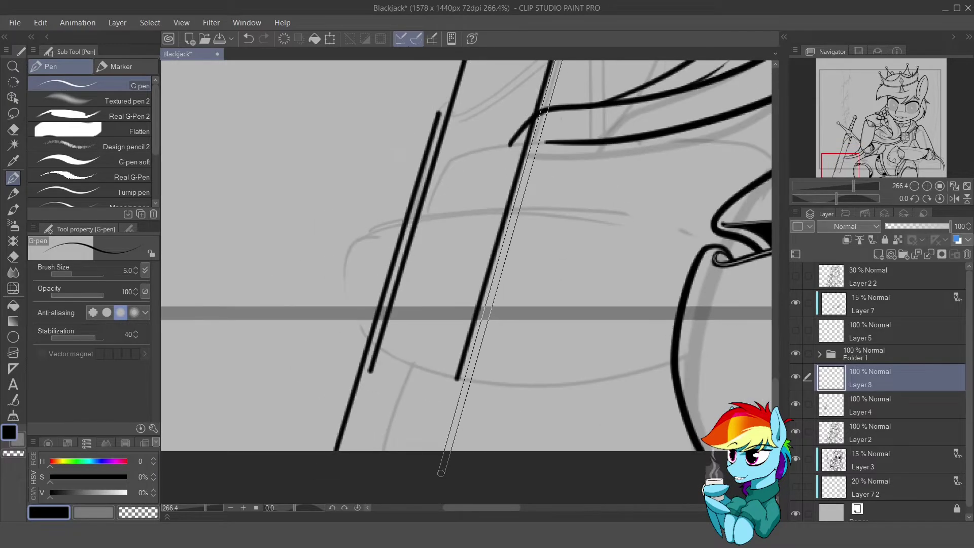
shift+click(436, 473)
scroll(525, 102, up, 7)
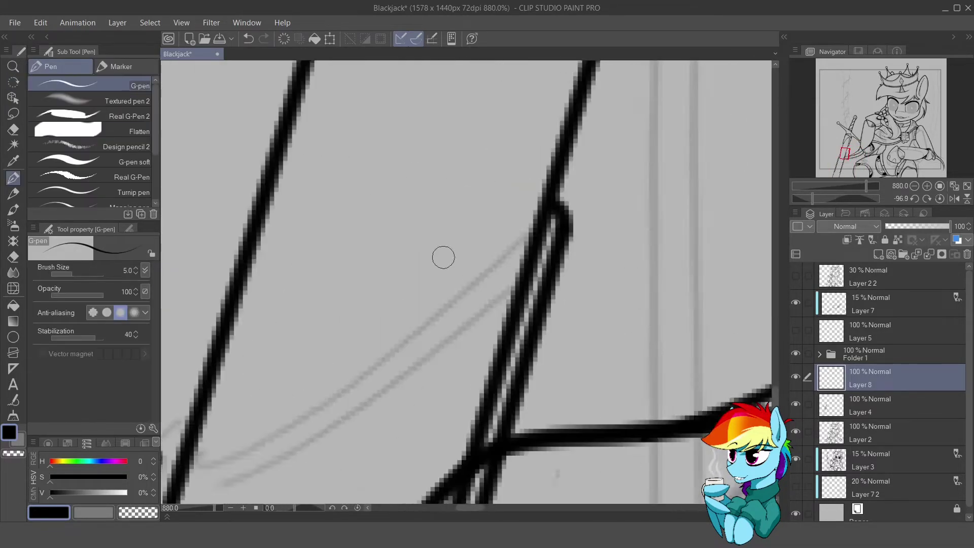
- Close the tops of the new outer lines onto the blade edges and draw a diagonal curve across the blade between them
key(e)
key(p)
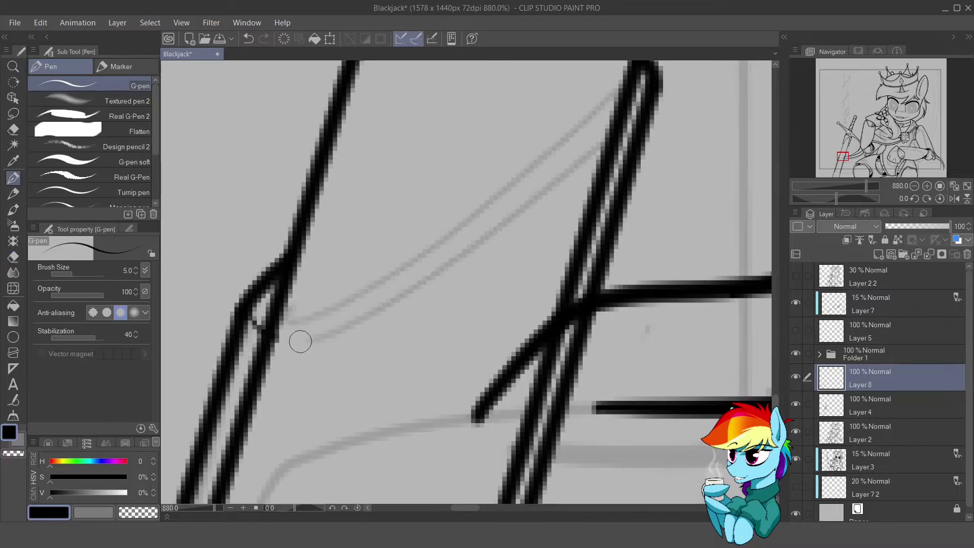
scroll(350, 302, down, 2)
drag(315, 317, 652, 110)
- Erase the old blade edges below the diagonal curve on Layer 4 with the hard eraser and merge Layer 8 into it
click(869, 405)
key(e)
scroll(381, 369, down, 1)
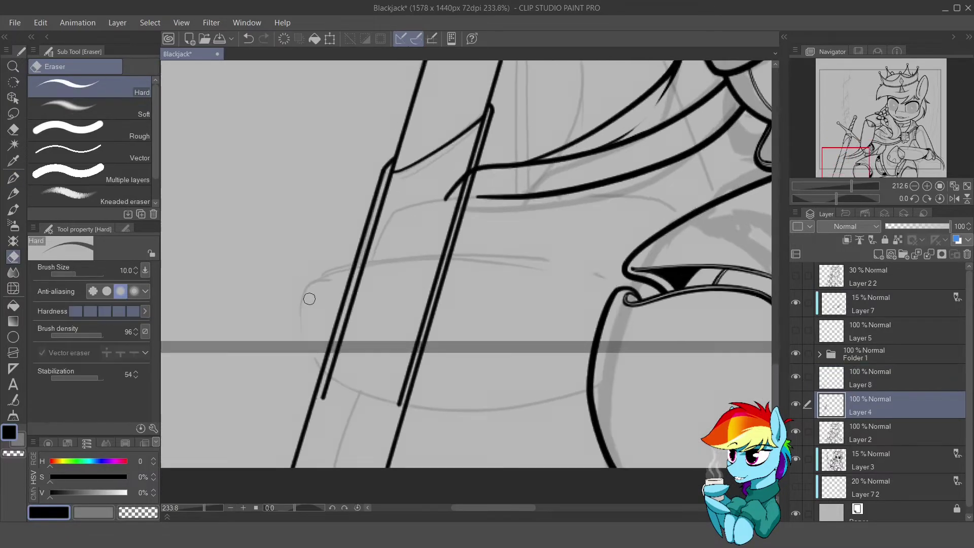
scroll(382, 369, up, 2)
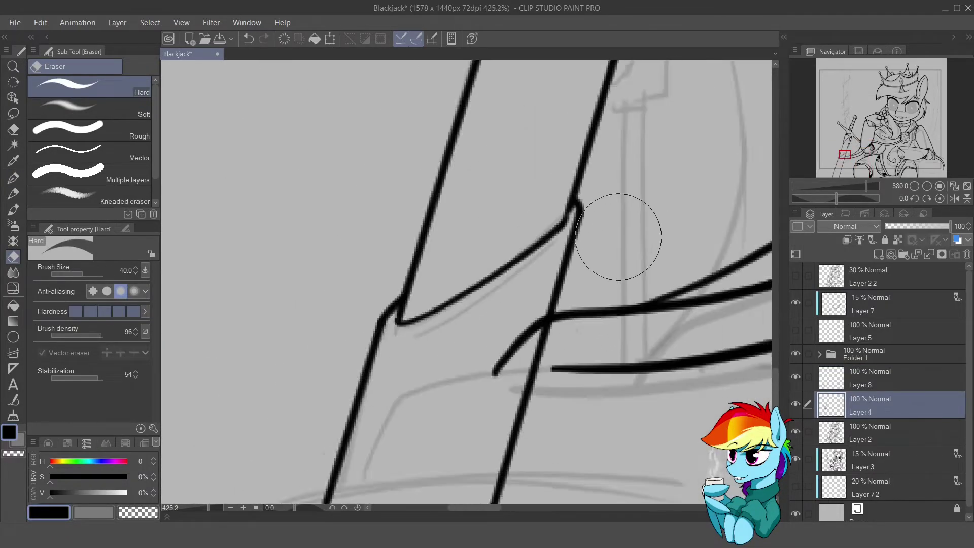
click(929, 254)
- Touch up the corner where the diagonal curve meets the blade's edge using the G-pen and hard eraser
key(p)
scroll(376, 319, up, 5)
drag(462, 291, 507, 203)
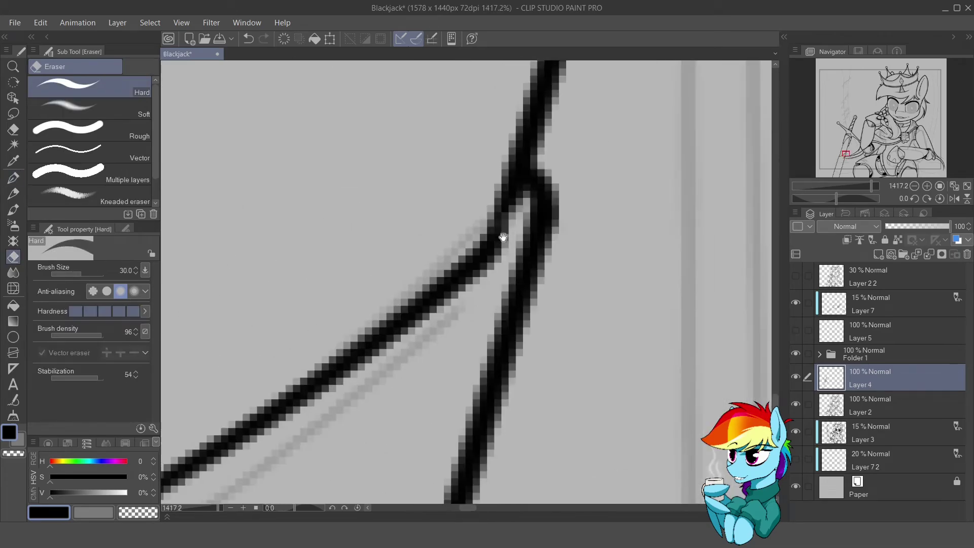
scroll(520, 176, down, 10)
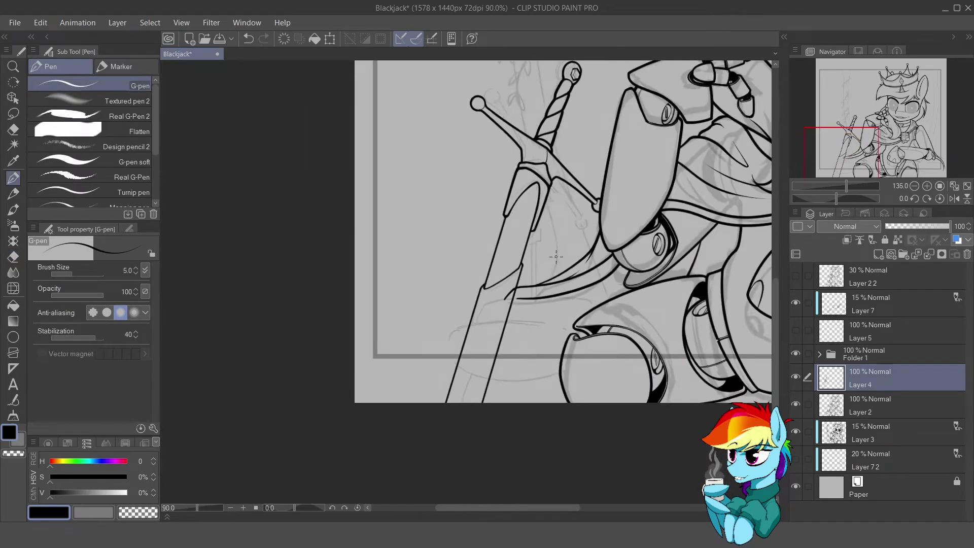
- Erase the cape line where it crosses the sword on Layer 2 and merge Layer 4 down into Layer 2
drag(659, 310, 493, 345)
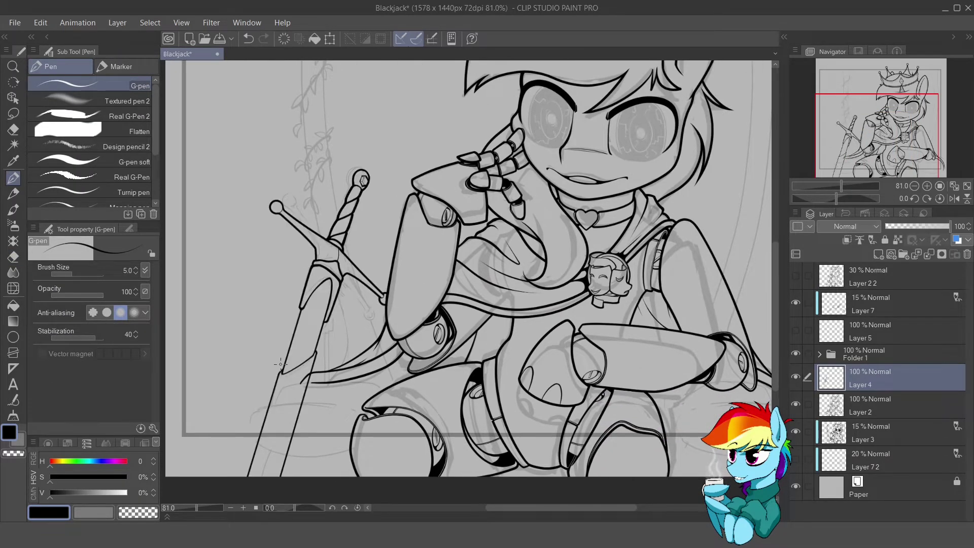
scroll(280, 364, up, 6)
key(e)
key(alt+[)
scroll(439, 278, down, 8)
mouse_move(456, 264)
mouse_down()
mouse_move(558, 252)
mouse_move(453, 300)
mouse_up()
scroll(557, 252, down, 1)
click(886, 379)
key(ctrl+e)
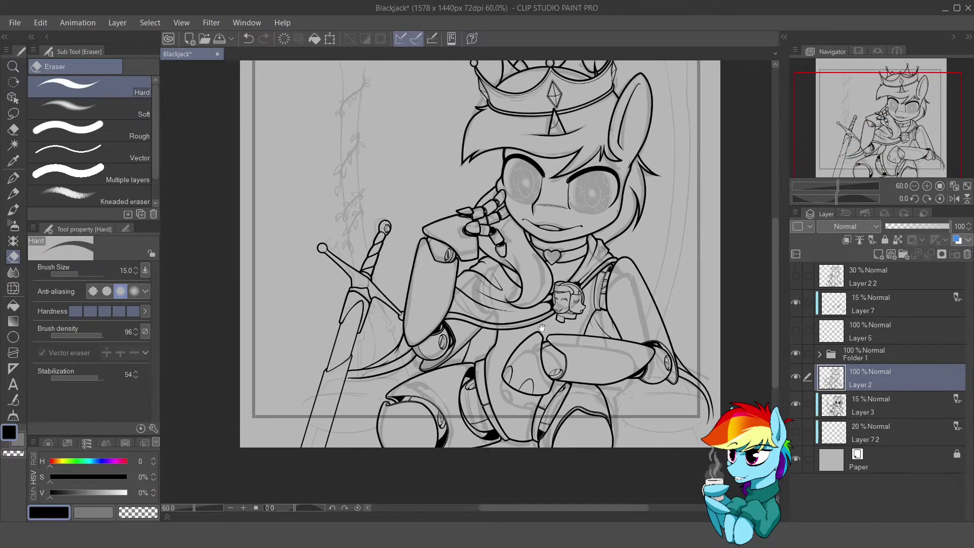
- Create a new layer and try two long background curves along the character's ear side with pen size 7
drag(542, 327, 390, 365)
scroll(569, 223, up, 4)
key(p)
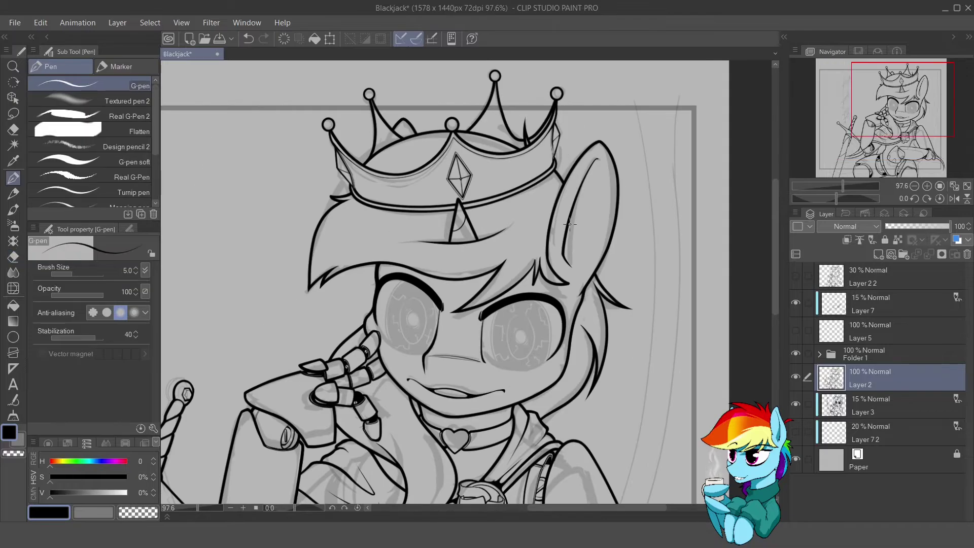
drag(569, 223, 273, 283)
key(ctrl+shift+n)
key(bracketright)
scroll(449, 168, down, 4)
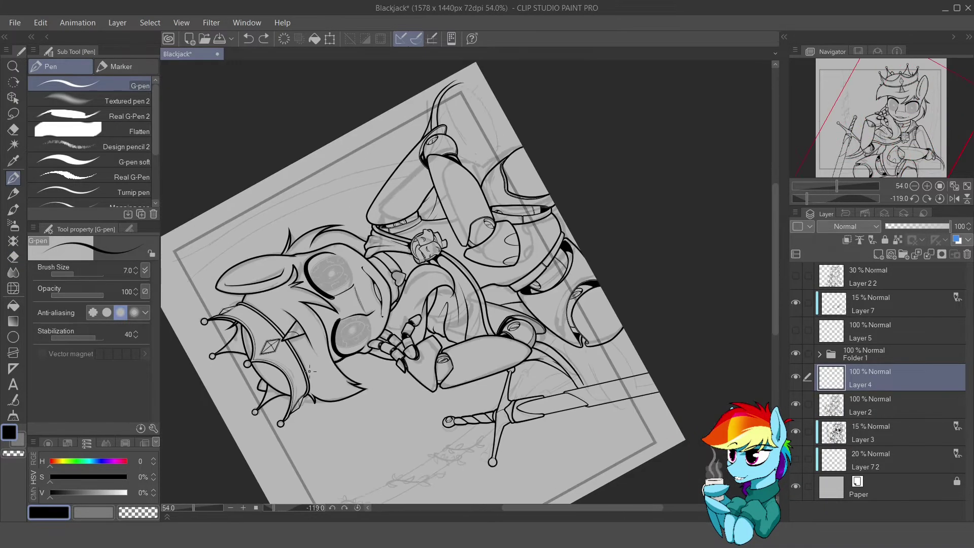
scroll(524, 136, up, 1)
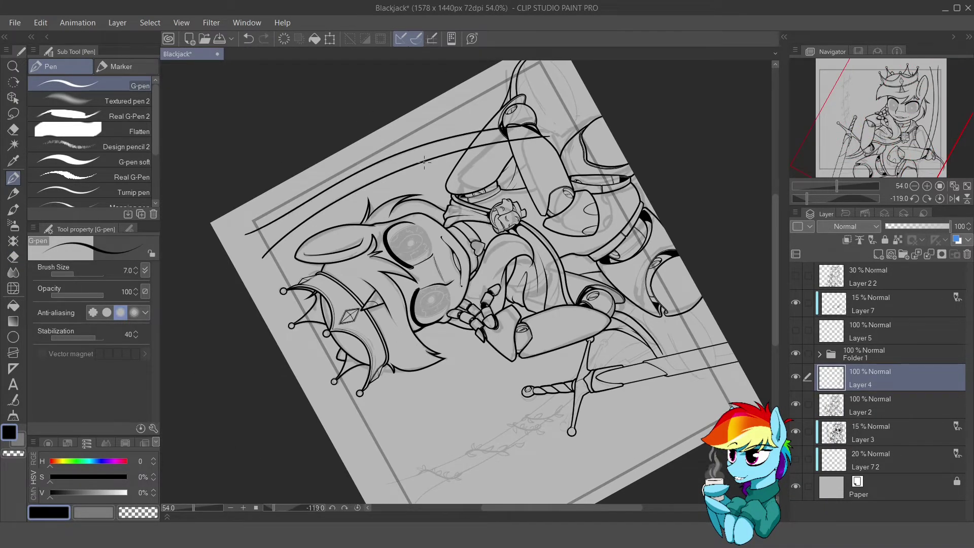
- Draw two long background curves running down behind the sword on Layer 4 with pen size 7
drag(424, 161, 299, 293)
scroll(385, 213, up, 1)
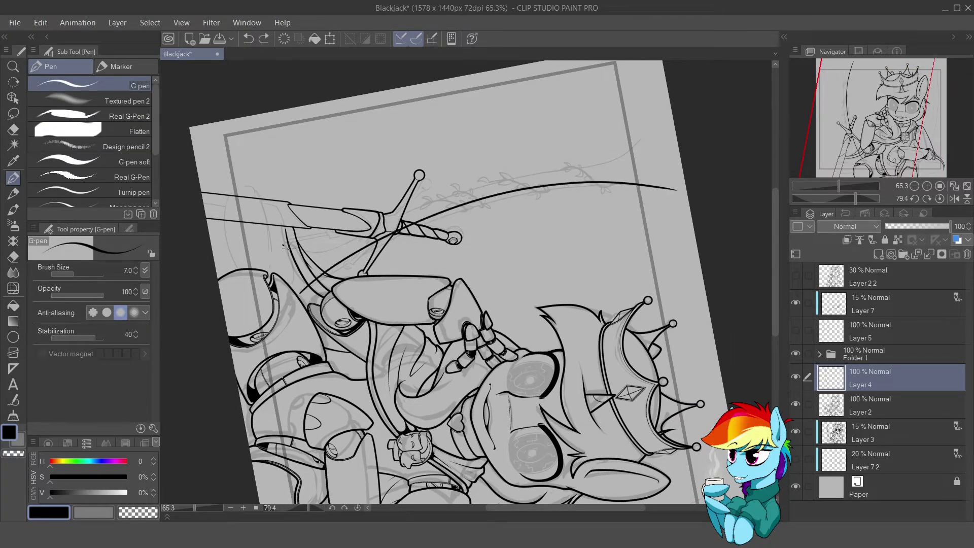
key(ctrl+at)
- Select the inner background curve behind the sword, copy and paste it, and place a horizontally flipped copy on the opposite side of the character
key(m)
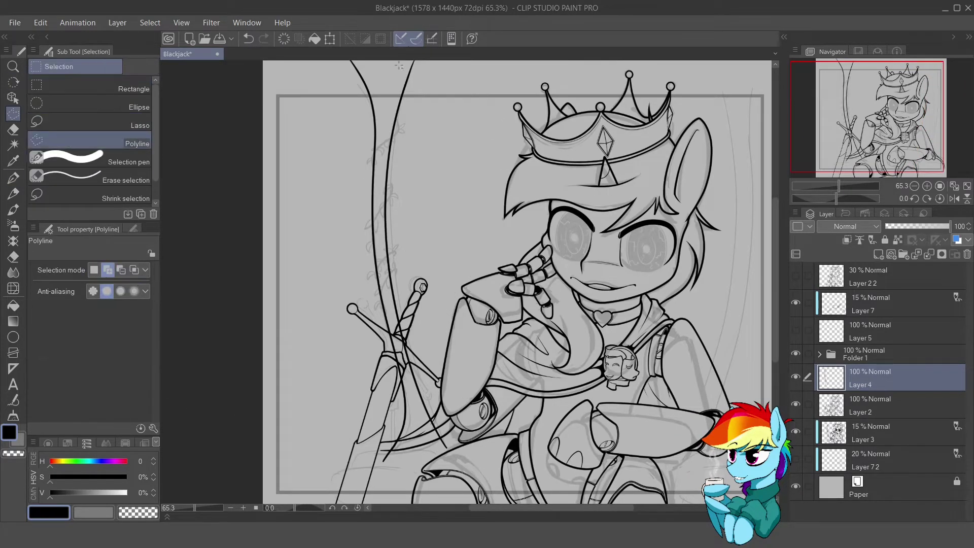
click(349, 127)
click(354, 181)
scroll(373, 269, up, 3)
click(405, 363)
double_click(452, 369)
click(91, 125)
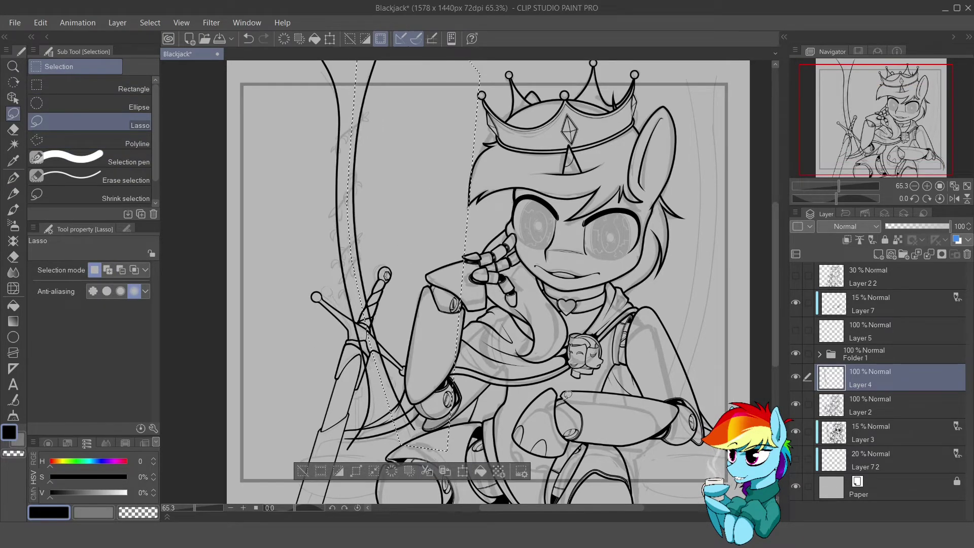
key(ctrl+c)
key(ctrl+v)
key(ctrl+t)
click(74, 269)
scroll(481, 221, down, 3)
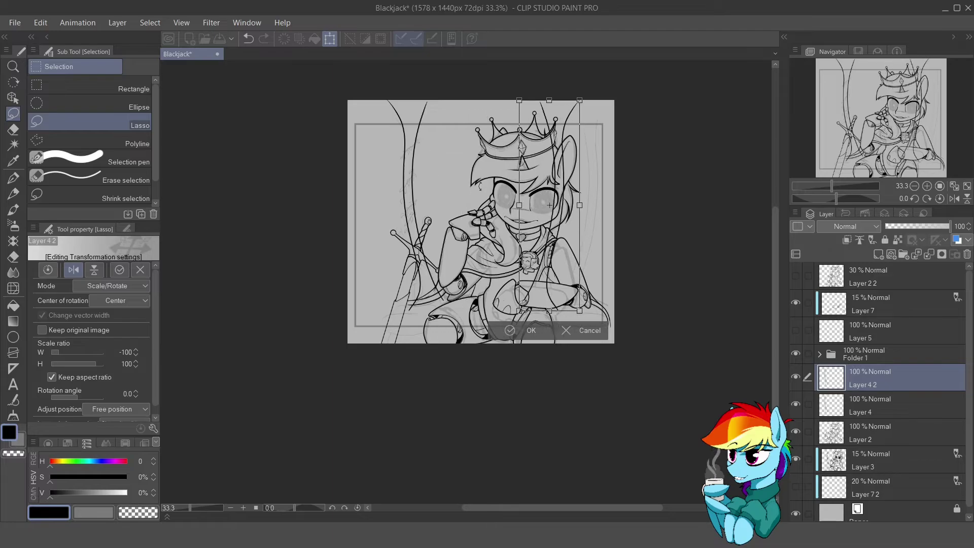
scroll(584, 169, up, 3)
key(Return)
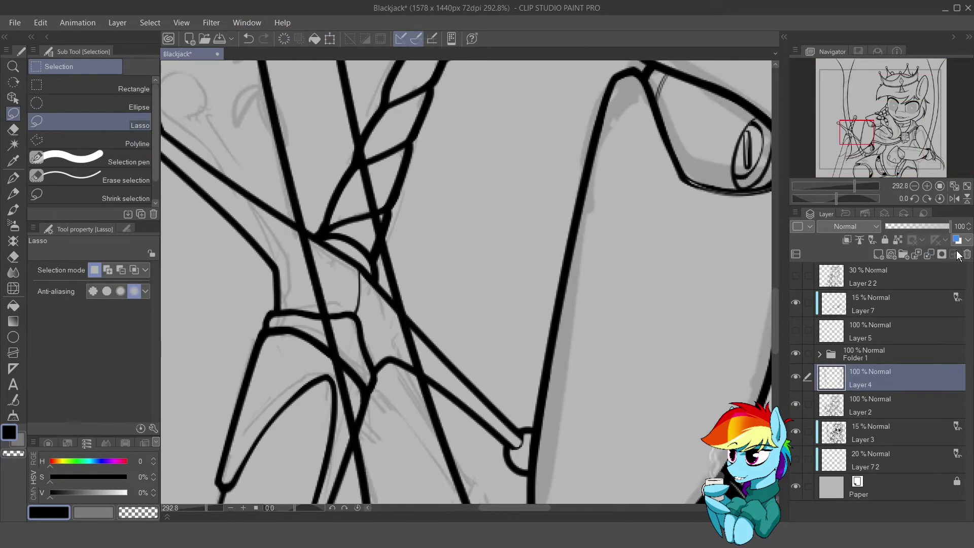
- Lower Layer 4's opacity to 44% and erase the background curves where they cross the sword, cape and arms using the hard eraser at sizes 30 to 70
key(e)
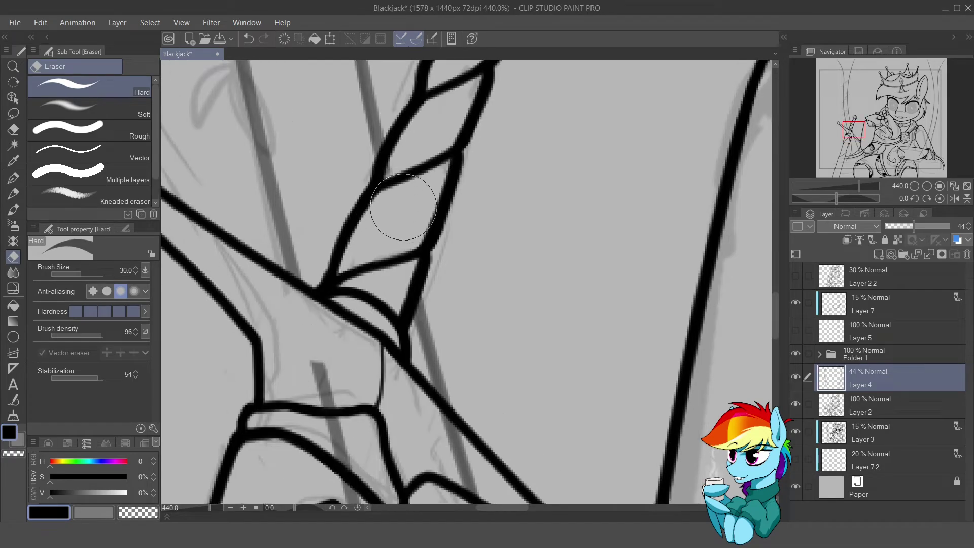
scroll(369, 200, down, 3)
key(bracketright)
key(bracketright)
key(bracketright)
key(bracketright)
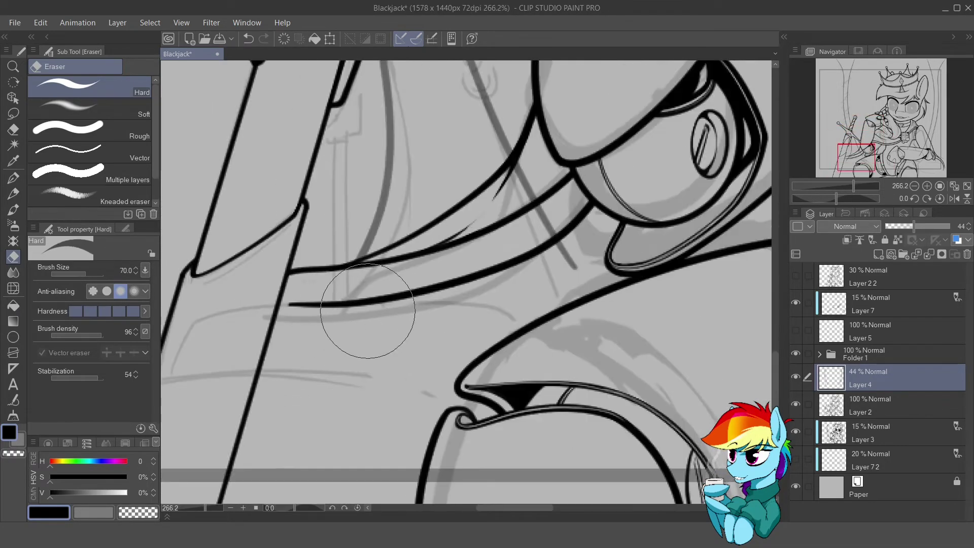
scroll(522, 402, down, 3)
scroll(565, 218, up, 4)
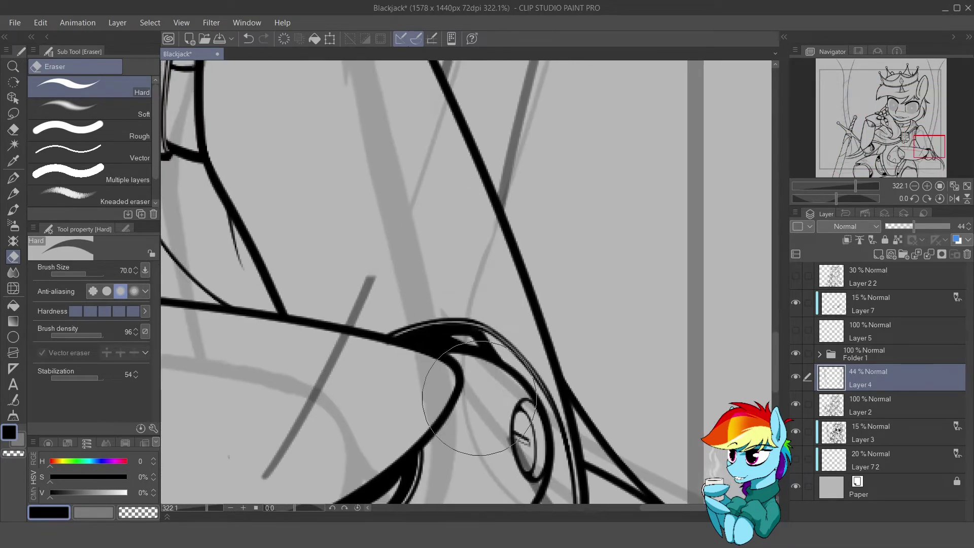
- Erase the remaining curve overlaps on the character at eraser size 100, restore Layer 4 to 100% opacity and merge it down into Layer 2
scroll(480, 398, down, 8)
key(bracketright)
key(bracketright)
click(950, 226)
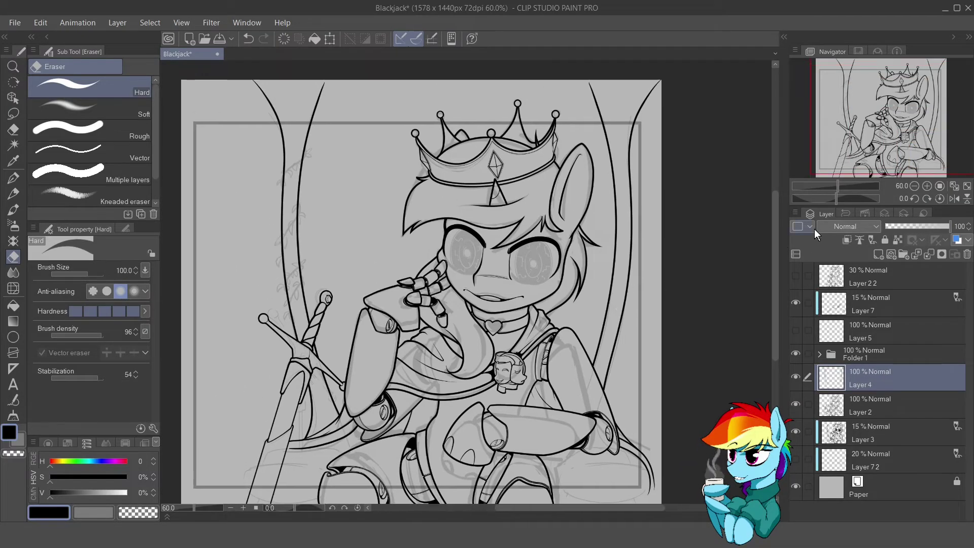
key(ctrl+e)
- Ink the lowest vine segment above the sword pommel as a double line on Layer 4 with the size 4 G-pen
scroll(377, 341, up, 2)
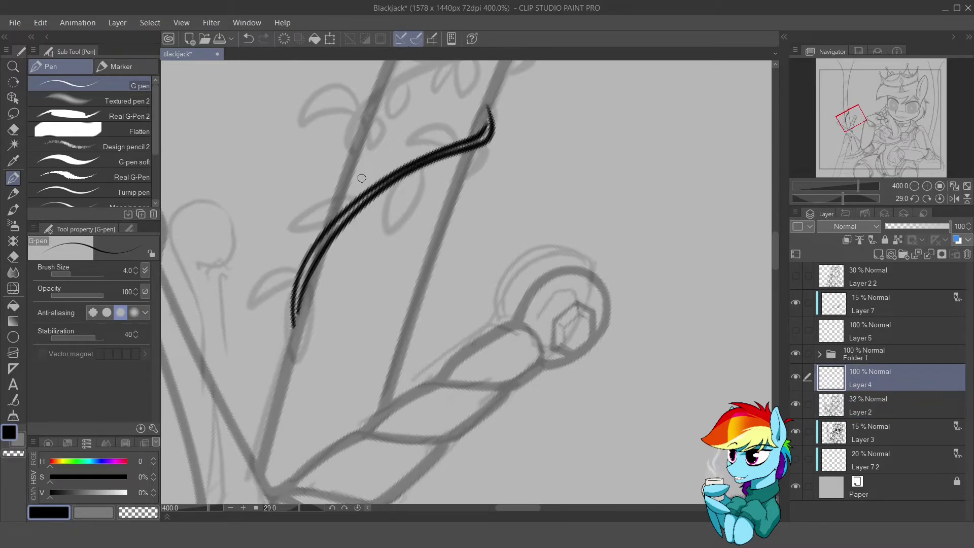
drag(298, 281, 324, 239)
mouse_move(262, 324)
mouse_down()
mouse_move(500, 174)
mouse_move(363, 223)
mouse_up()
key(e)
key(p)
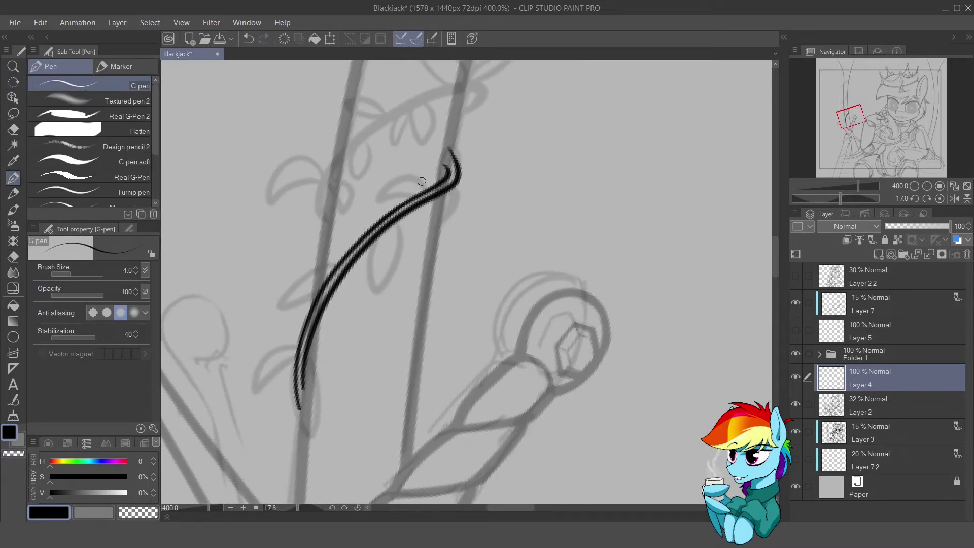
key(e)
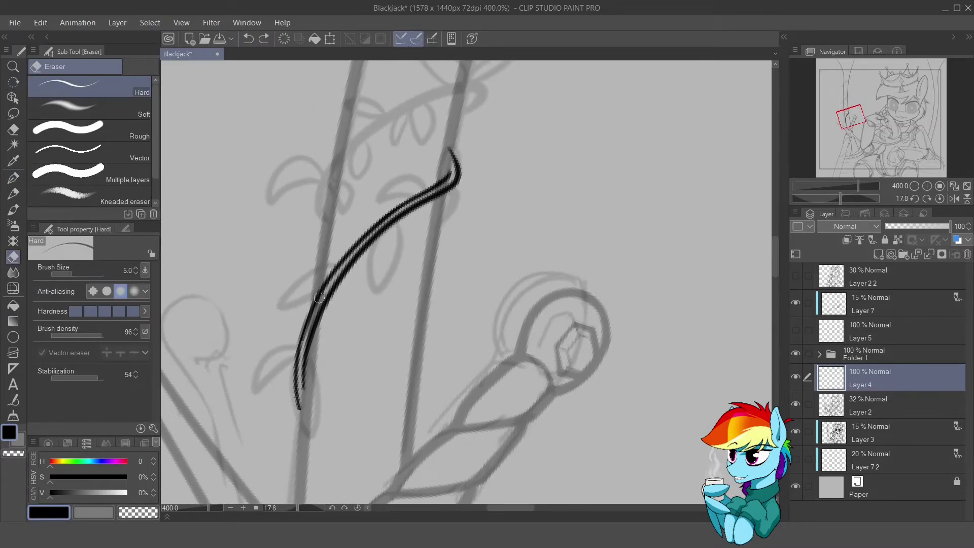
key(ctrl+y)
key(p)
key(e)
key(p)
scroll(340, 285, up, 3)
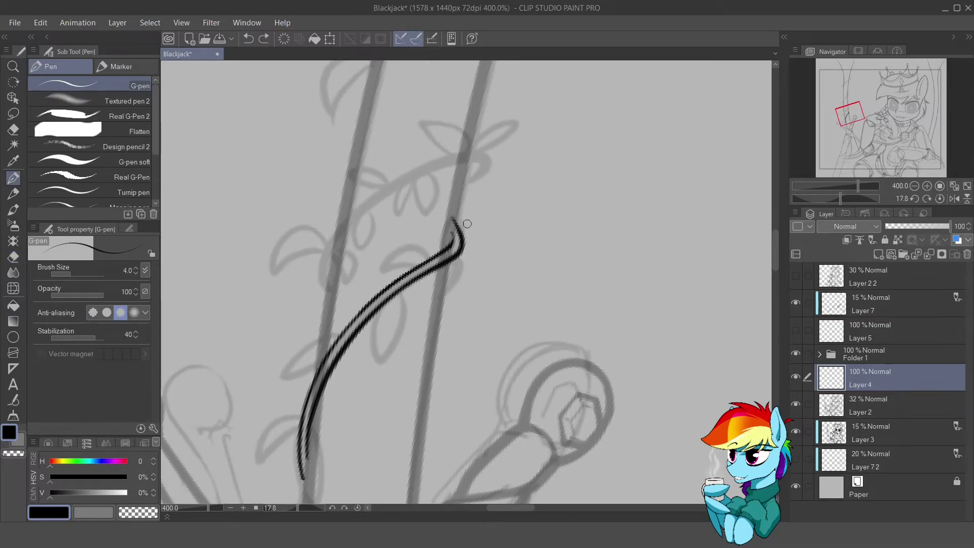
- Refine the lowest vine's tip and ink the segment above it as a double line with a hooked end
key(e)
key(p)
key(ctrl+y)
key(e)
key(p)
key(ctrl+y)
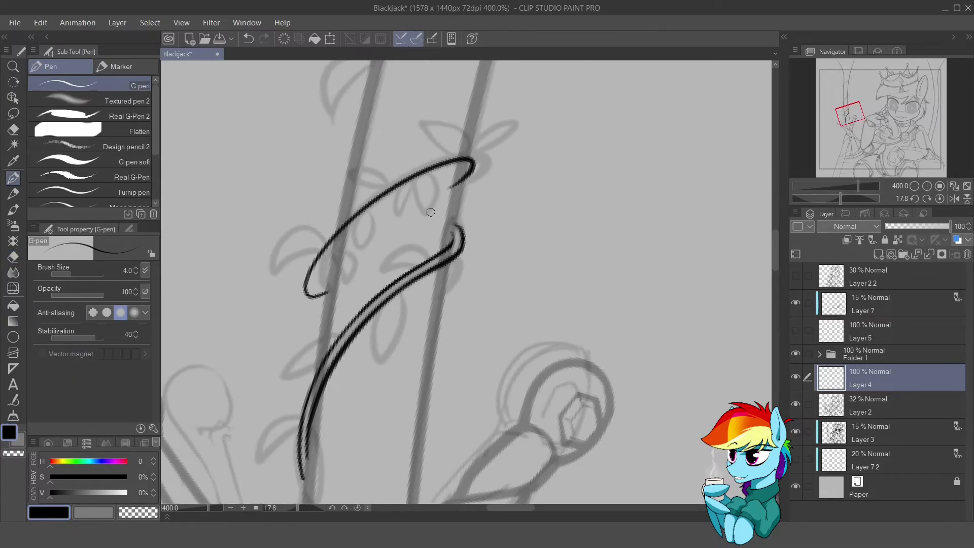
scroll(386, 284, up, 3)
key(e)
key(p)
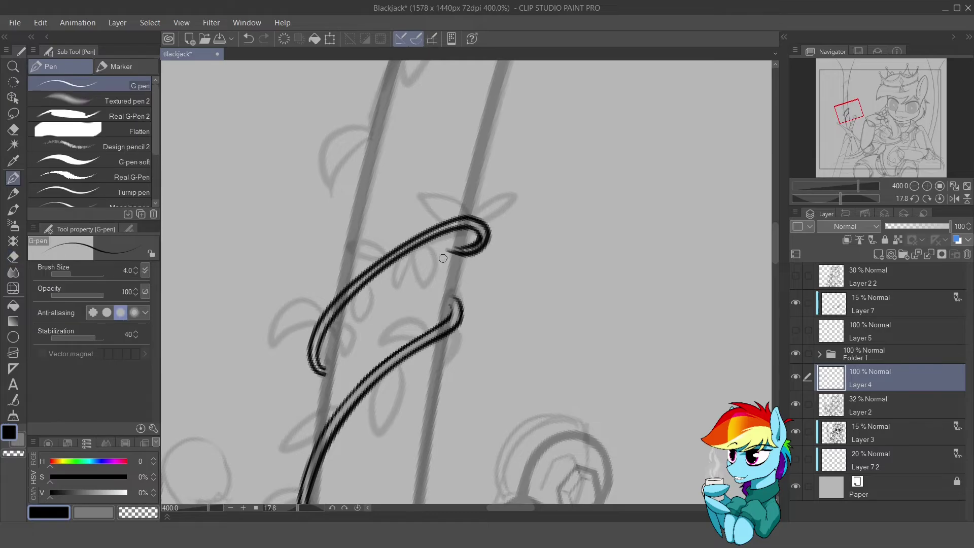
key(e)
key(p)
- Ink the third vine segment up the background pillar as a double S-curve following the sketch
drag(376, 102, 309, 349)
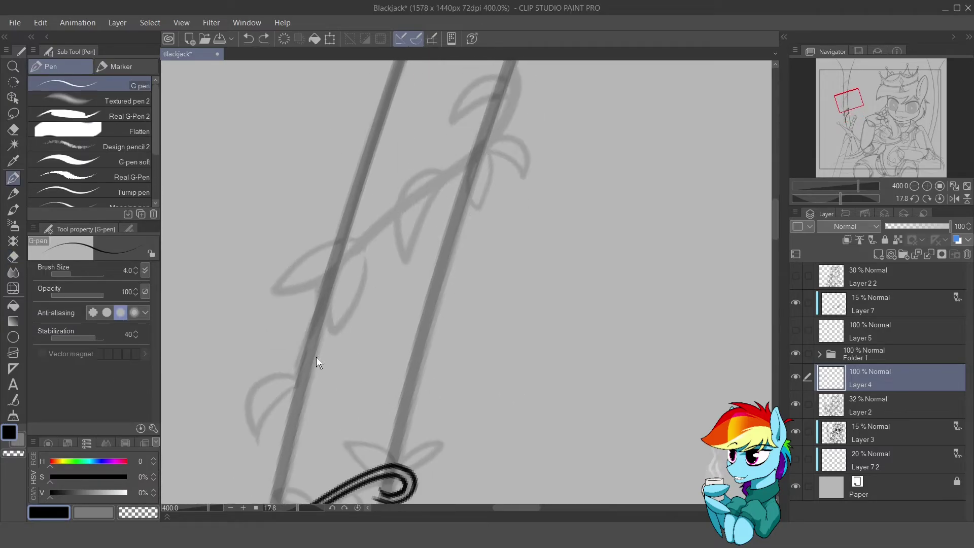
key(ctrl+y)
key(ctrl+z)
key(ctrl+y)
key(ctrl+y)
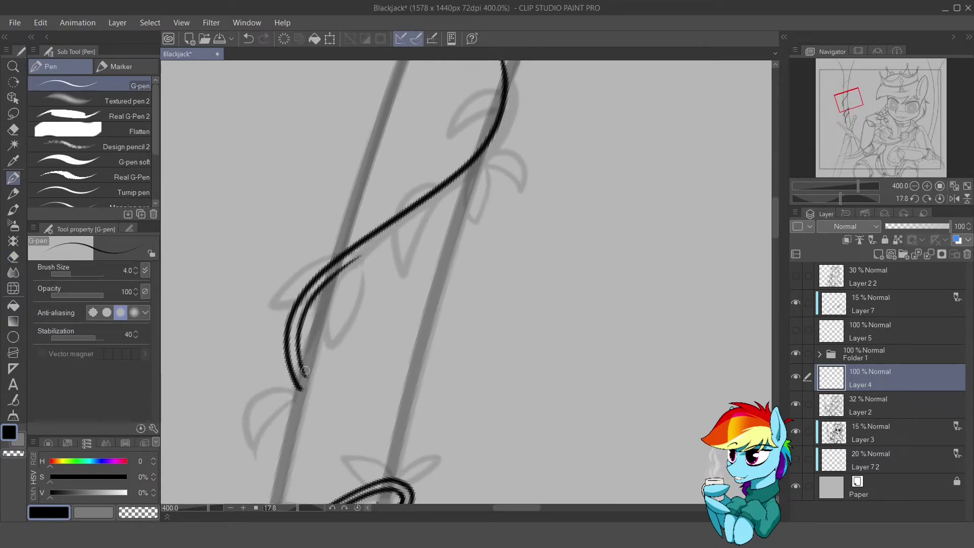
drag(375, 244, 339, 266)
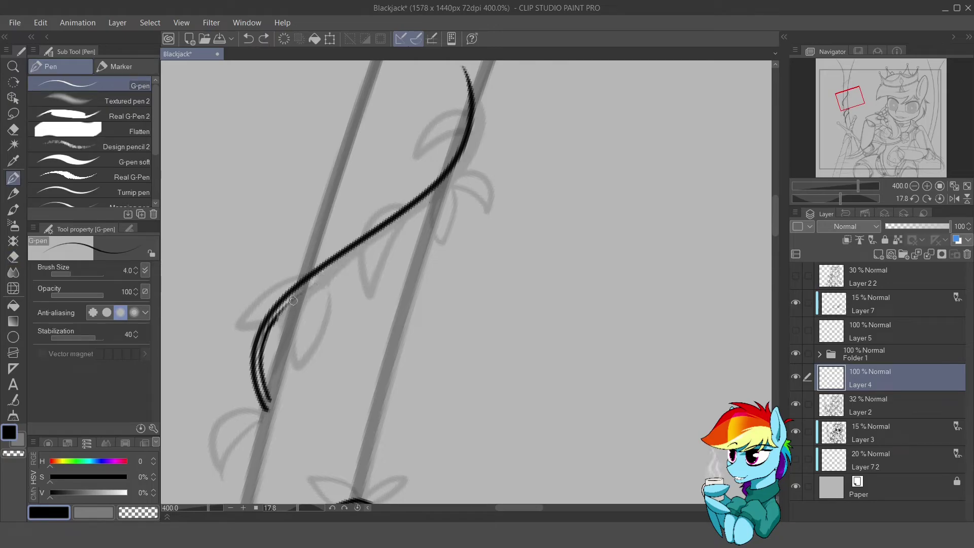
key(ctrl+z)
mouse_move(326, 274)
mouse_down()
mouse_move(446, 167)
mouse_move(326, 330)
mouse_move(472, 182)
mouse_up()
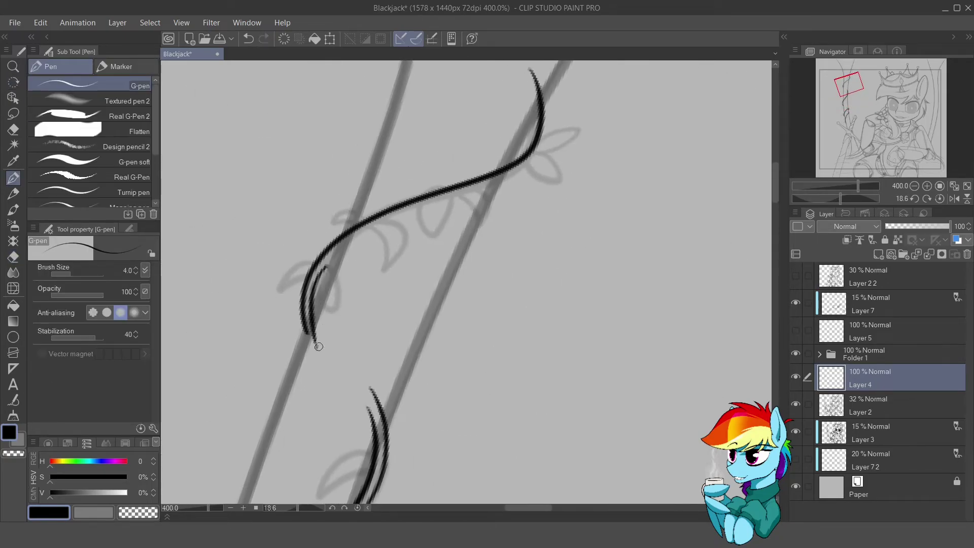
- Ink the topmost vine segment across the pillar as a double S-curve
mouse_move(315, 285)
mouse_down()
mouse_move(343, 238)
mouse_move(263, 286)
mouse_up()
mouse_move(411, 217)
mouse_down()
mouse_move(446, 152)
mouse_move(454, 104)
mouse_move(485, 285)
mouse_move(445, 310)
mouse_up()
key(ctrl+0)
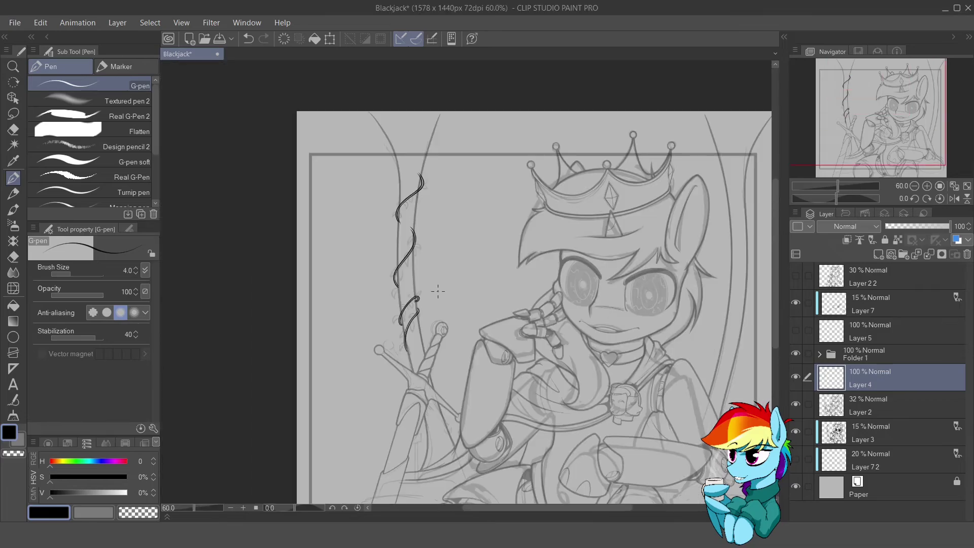
- Create a new layer and ink two leaves at the hooked end of the second vine segment with the size 4 G-pen
scroll(376, 161, up, 5)
key(e)
scroll(317, 208, down, 3)
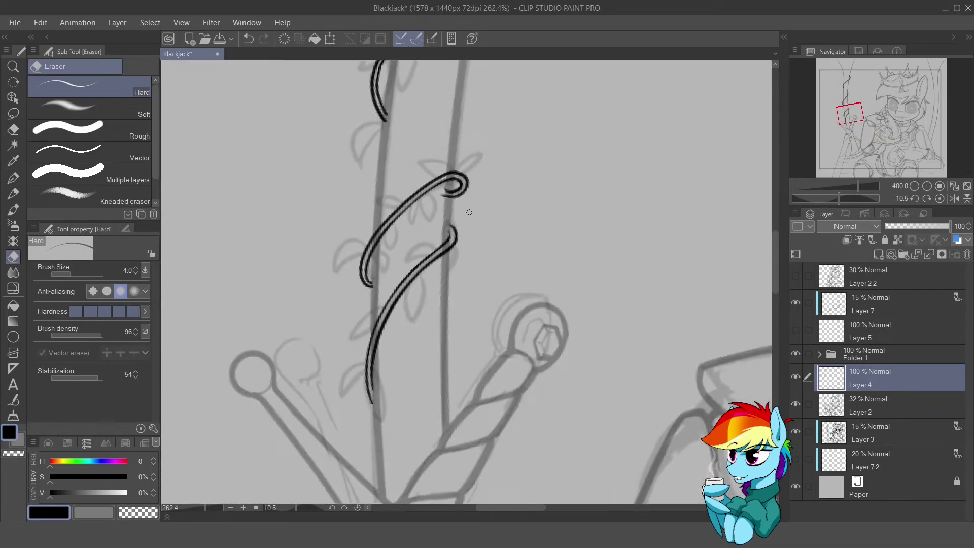
scroll(317, 208, up, 2)
key(ctrl+shift+n)
key(p)
mouse_move(459, 202)
mouse_down()
mouse_move(558, 200)
mouse_move(578, 246)
mouse_up()
key(ctrl+z)
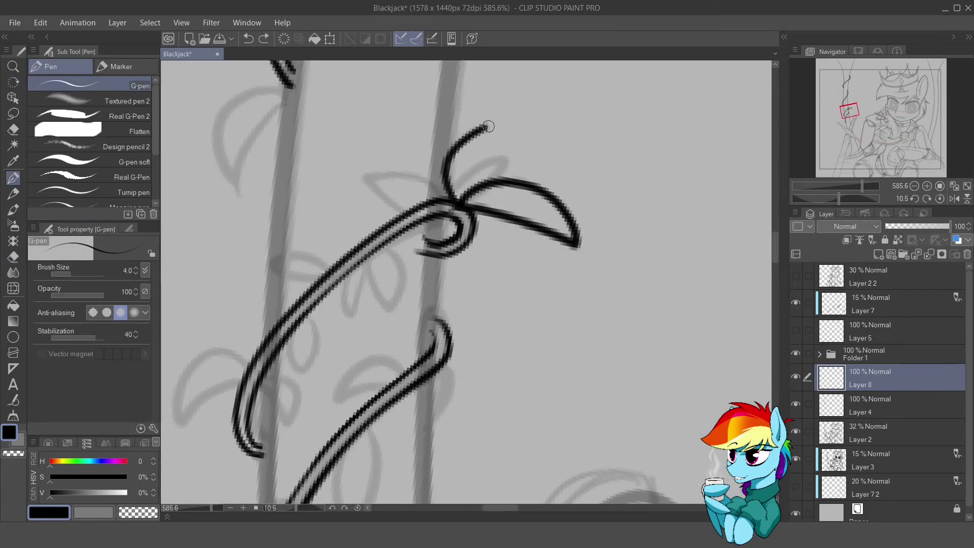
drag(456, 208, 495, 187)
- Ink the remaining leaves along the middle and lower end of the second vine segment on Layer 8
drag(399, 227, 435, 229)
key(ctrl+z)
drag(350, 259, 398, 235)
drag(324, 315, 391, 213)
mouse_move(393, 217)
mouse_down()
mouse_move(332, 289)
mouse_move(401, 237)
mouse_move(378, 317)
mouse_move(406, 303)
mouse_up()
key(ctrl+z)
key(ctrl+z)
key(ctrl+z)
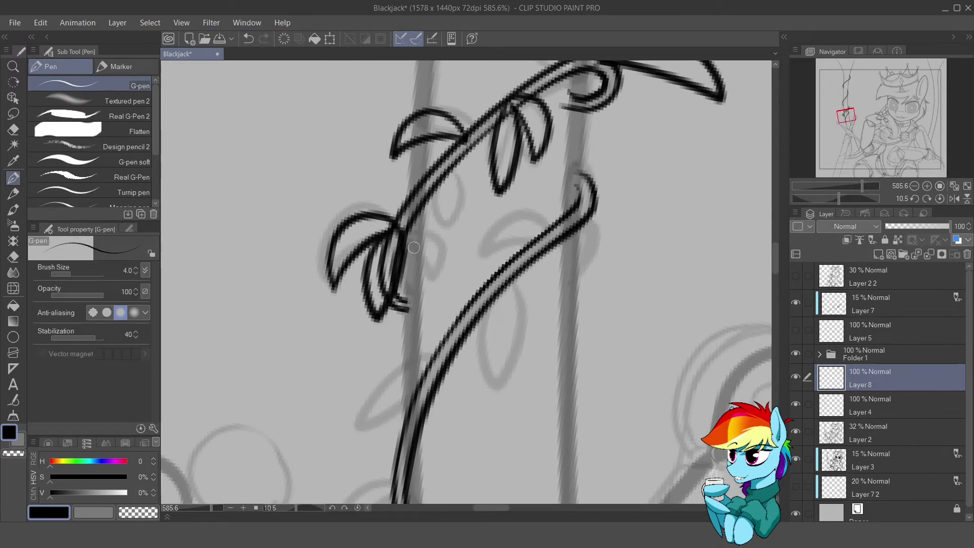
- Erase the stem lines overlapping the second vine's leaves on Layer 4 with the size 7 hard eraser and merge Layer 8 into Layer 4
key(e)
key(alt+bracketleft)
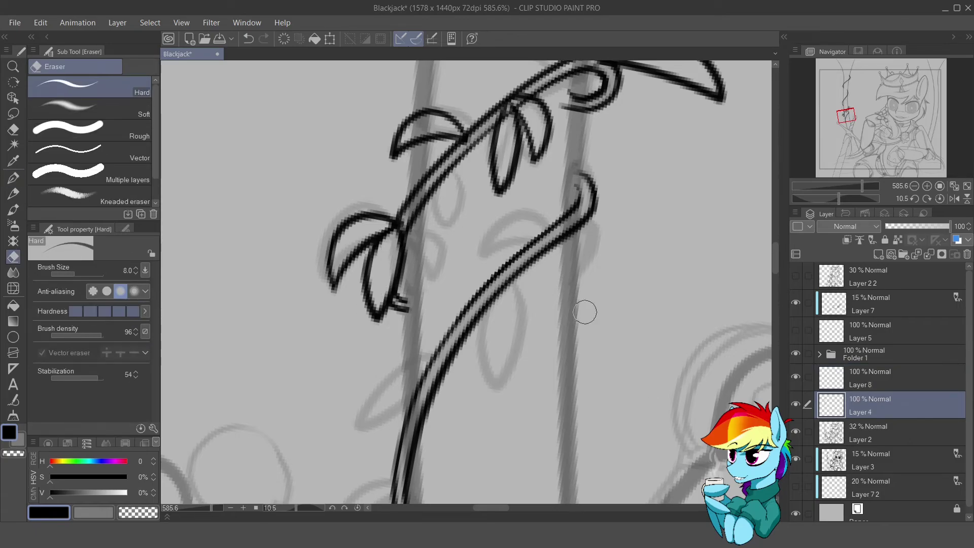
drag(510, 124, 482, 194)
key(bracketleft)
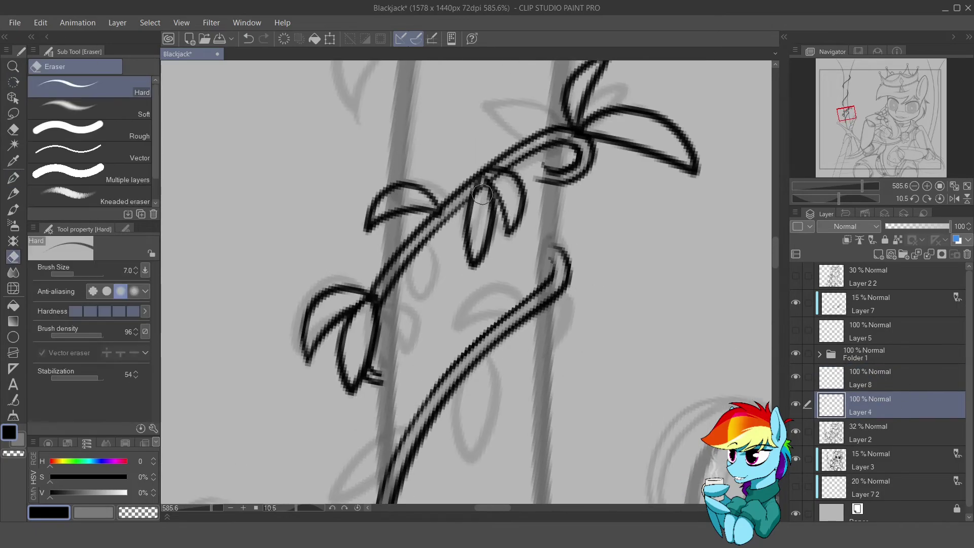
scroll(482, 194, down, 5)
scroll(370, 326, up, 3)
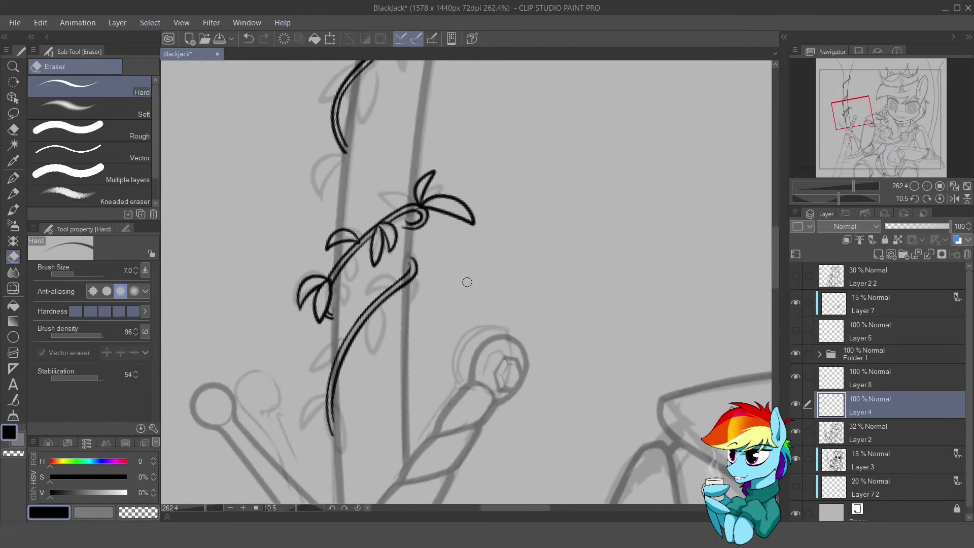
scroll(467, 282, up, 3)
scroll(467, 282, down, 4)
- Create a new layer and ink leaves at the bottom end of the lowest vine segment, starting the next leaf above them
key(p)
scroll(447, 231, up, 6)
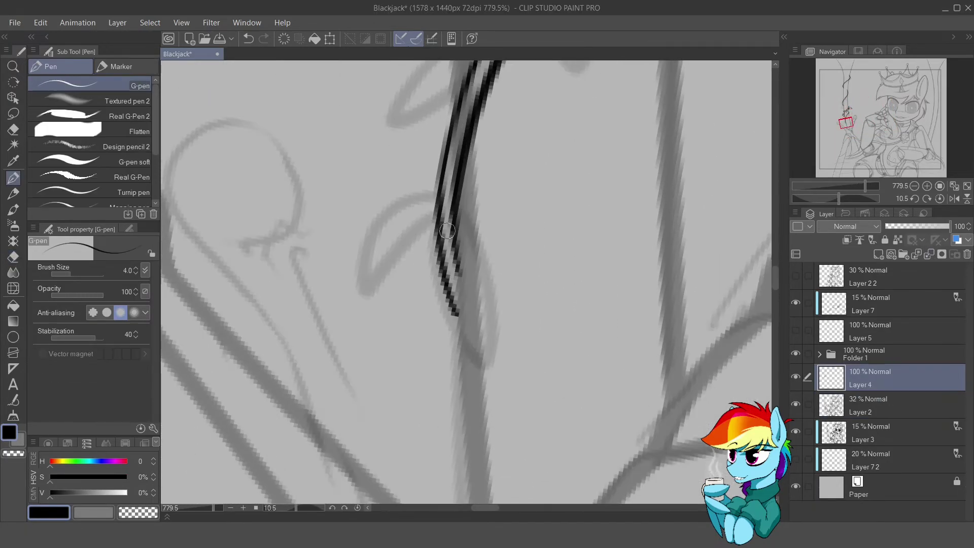
scroll(447, 231, up, 1)
key(ctrl+shift+n)
mouse_move(436, 197)
mouse_down()
mouse_move(355, 297)
mouse_move(416, 362)
mouse_move(454, 304)
mouse_move(377, 299)
mouse_move(335, 457)
mouse_up()
key(ctrl+z)
drag(436, 203, 342, 262)
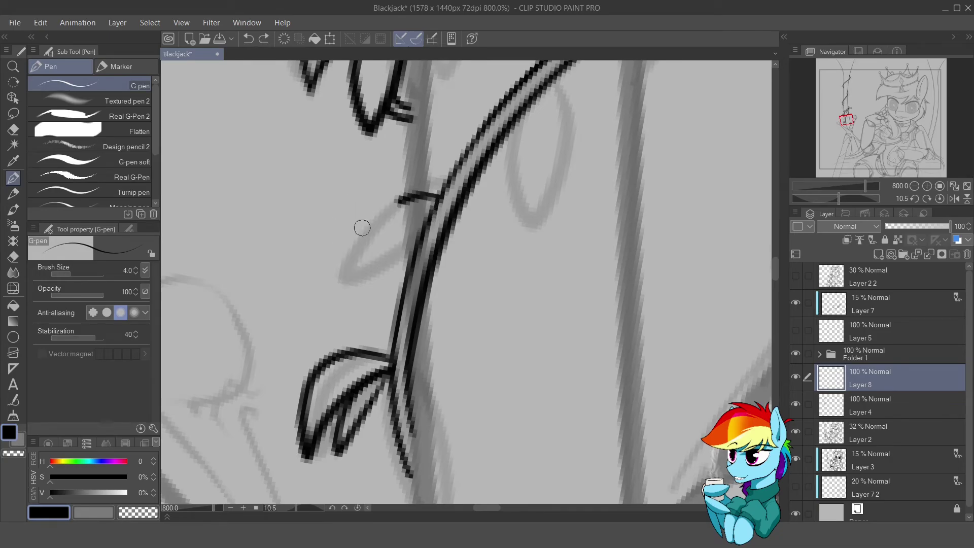
- Complete the pointed leaf on the outer side of the lowest vine, redrawing its upper and lower edges
drag(362, 228, 341, 279)
mouse_move(332, 276)
mouse_down()
mouse_move(362, 228)
mouse_move(431, 239)
mouse_up()
key(ctrl+z)
drag(439, 201, 324, 290)
drag(330, 277, 427, 243)
- Ink a hanging leaf and a small curled leaf on opposite sides of the lowest vine's middle
mouse_move(521, 115)
mouse_down()
mouse_move(417, 171)
mouse_move(463, 202)
mouse_up()
drag(449, 66, 383, 162)
drag(355, 249, 263, 293)
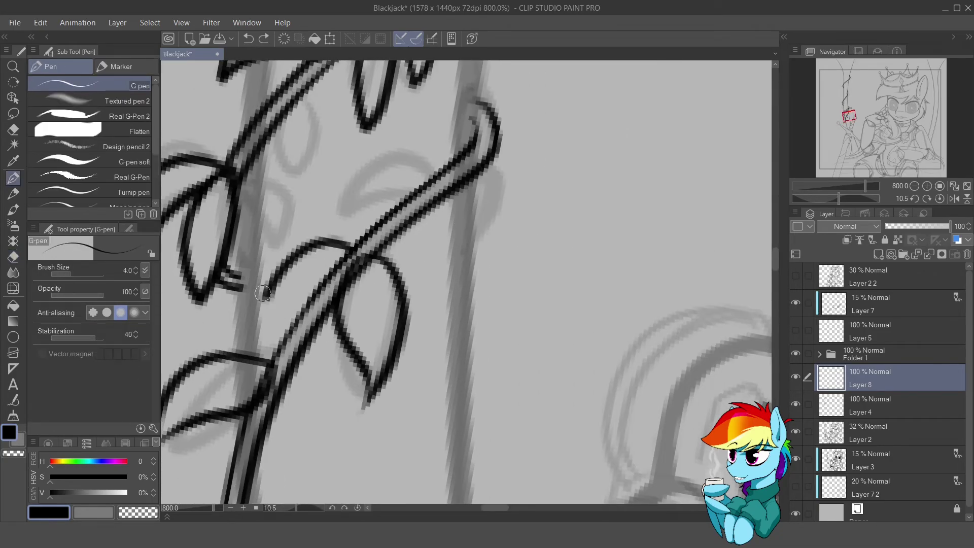
key(ctrl+z)
drag(332, 262, 255, 260)
drag(349, 257, 346, 252)
drag(346, 252, 339, 268)
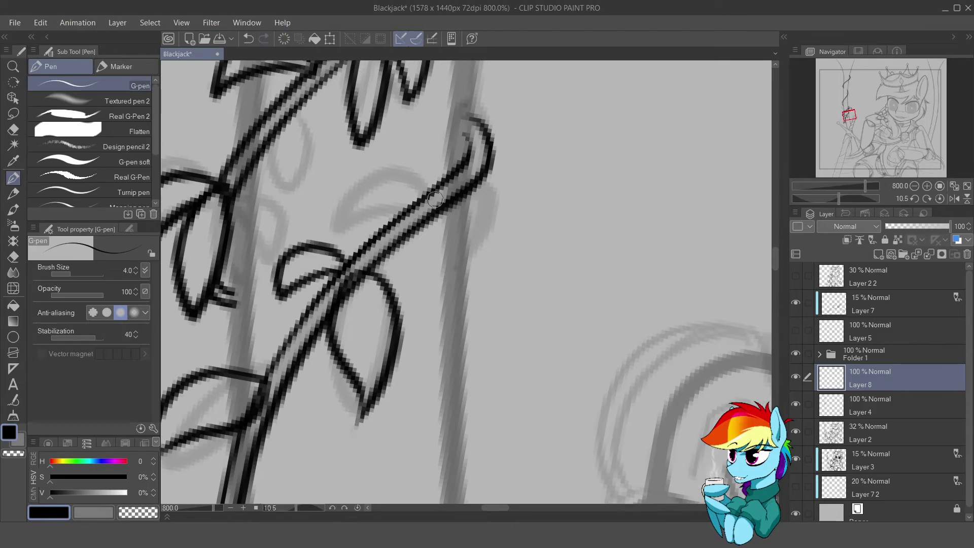
- Ink a rounded hanging leaf and a curved leaf just below the lowest vine's upper tip
drag(449, 167, 343, 206)
key(ctrl+z)
drag(451, 147, 345, 220)
key(ctrl+z)
drag(459, 182, 488, 287)
drag(501, 229, 527, 203)
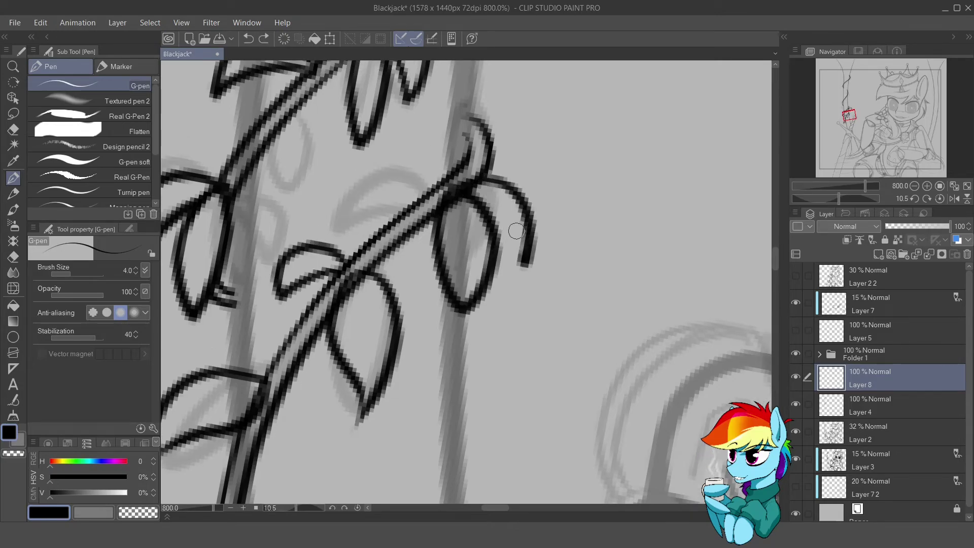
- Erase the stem lines overlapping the lowest vine's leaves on Layer 4 with the size 7 hard eraser
key(e)
key(alt+bracketleft)
drag(315, 385, 352, 299)
key(alt+bracketright)
scroll(351, 298, down, 5)
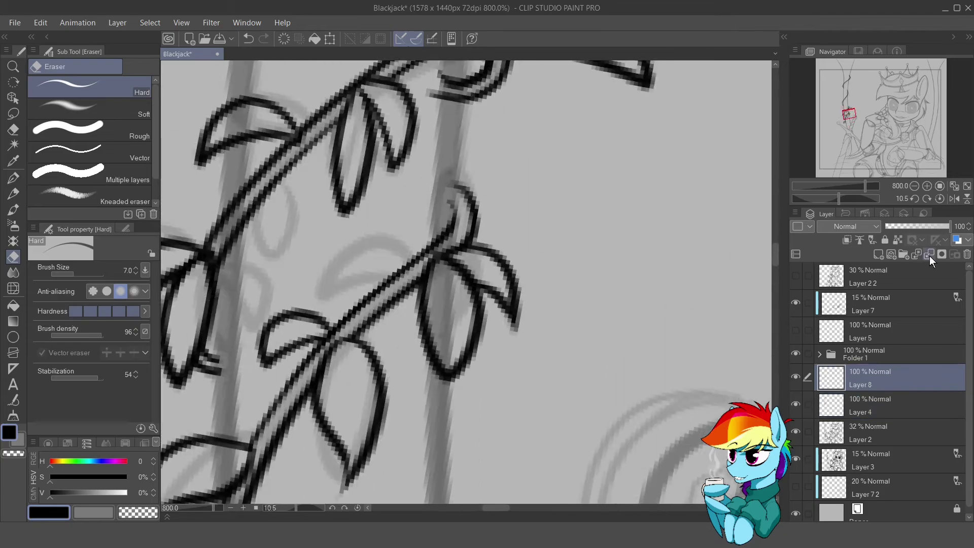
- Ink leaves along the lower and middle part of the third vine segment on Layer 8 with the G-pen
scroll(507, 355, up, 5)
key(p)
mouse_move(482, 230)
mouse_down()
mouse_move(489, 239)
mouse_move(416, 406)
mouse_up()
drag(479, 178, 324, 230)
drag(325, 231, 264, 241)
mouse_move(406, 213)
mouse_down()
mouse_move(284, 279)
mouse_move(195, 382)
mouse_up()
- Ink the drooping leaves at the third vine's upper bend and a leaf on each side of the stem above it
drag(449, 175, 482, 241)
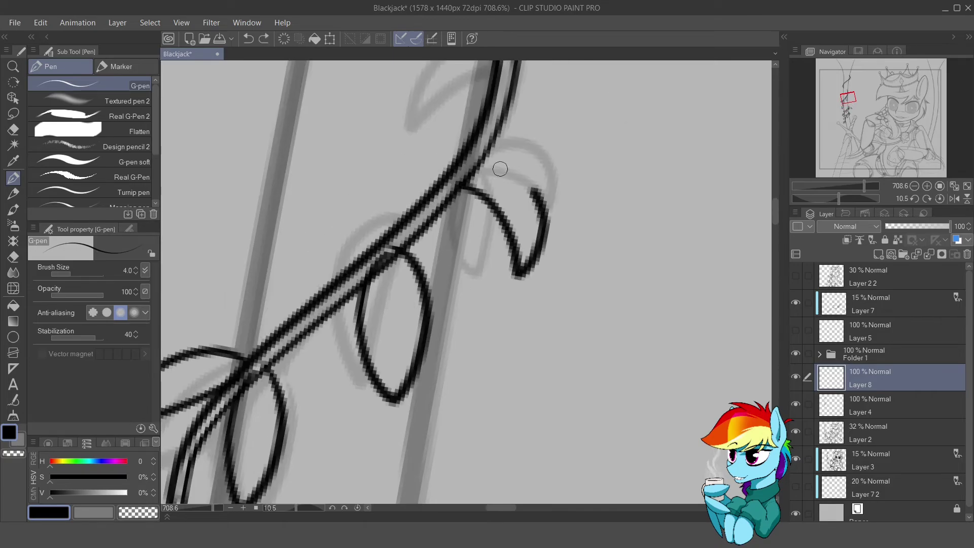
mouse_move(496, 163)
mouse_down()
mouse_move(587, 159)
mouse_move(491, 167)
mouse_up()
key(ctrl+z)
mouse_move(412, 217)
mouse_down()
mouse_move(380, 205)
mouse_move(401, 212)
mouse_up()
key(ctrl+z)
mouse_move(447, 246)
mouse_down()
mouse_move(474, 284)
mouse_move(459, 319)
mouse_up()
drag(491, 81, 504, 208)
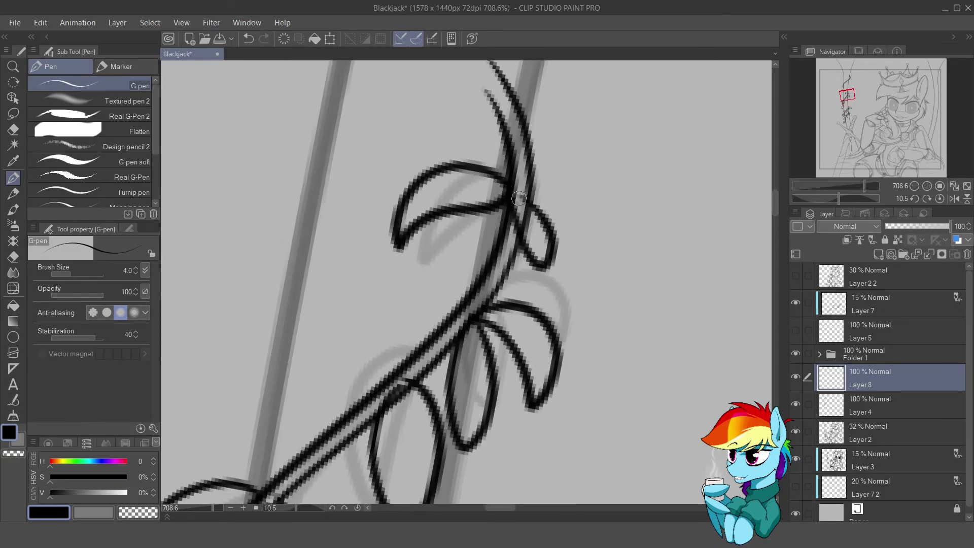
scroll(523, 218, up, 2)
- Erase the stem lines overlapping the third vine's leaves on Layer 4 and merge Layer 8 down into Layer 4
scroll(491, 178, down, 6)
key(e)
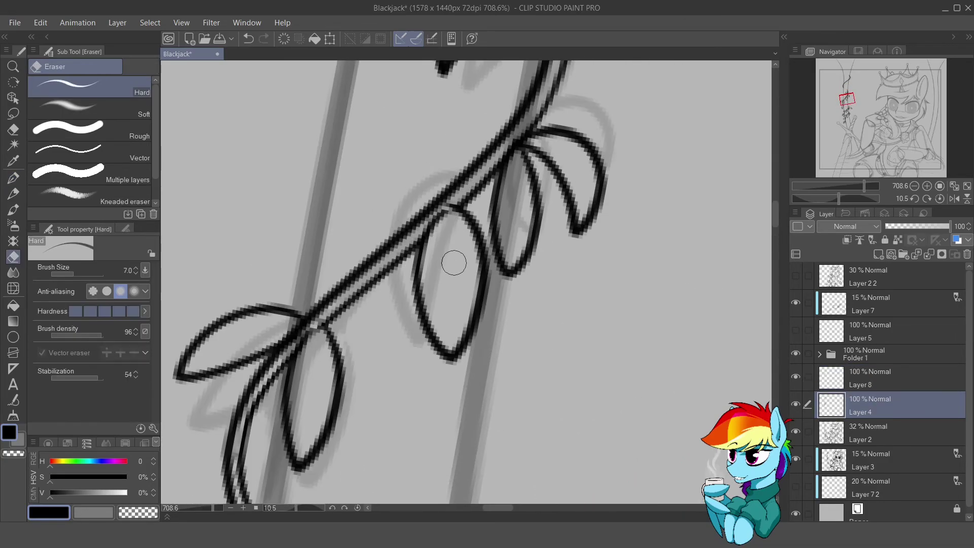
scroll(452, 261, up, 6)
key(ctrl+e)
scroll(468, 272, down, 4)
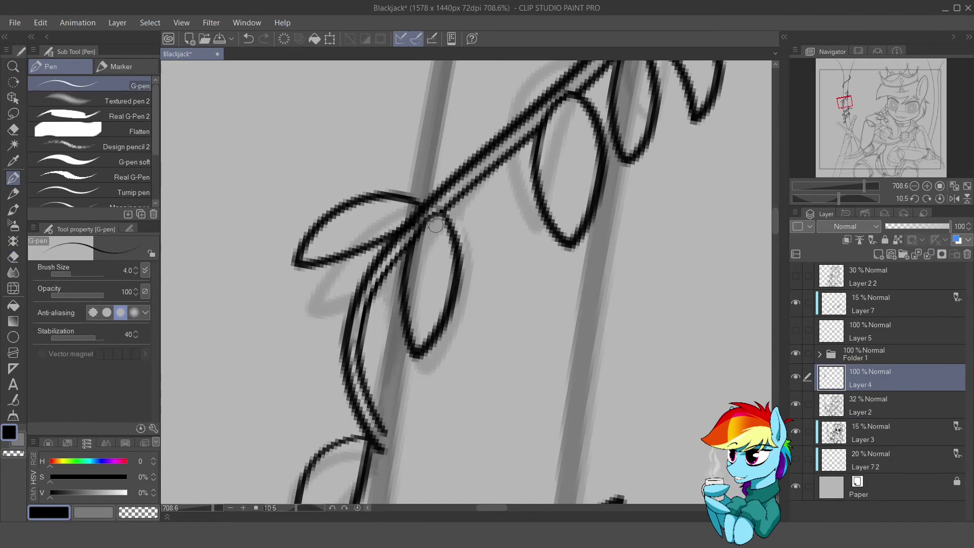
scroll(487, 239, up, 6)
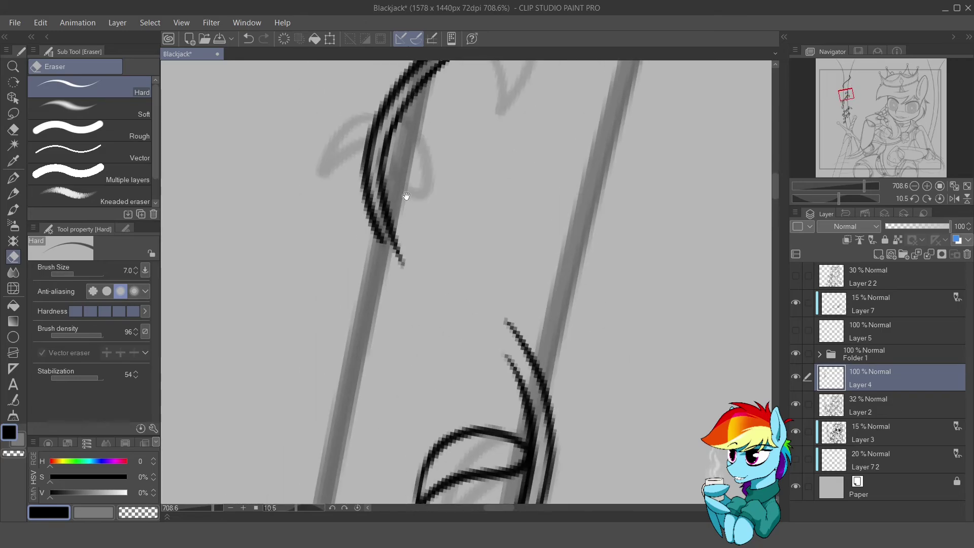
- Create a new layer and ink leaves around the lower bend of the topmost vine segment
key(ctrl+shift+n)
key(p)
drag(374, 247, 369, 243)
drag(386, 245, 401, 299)
scroll(400, 254, up, 2)
drag(446, 189, 365, 223)
- Ink the hanging leaves along the topmost vine's middle and the pair at its upper bend on Layer 8
mouse_move(456, 272)
mouse_down()
mouse_move(487, 304)
mouse_move(477, 320)
mouse_up()
scroll(457, 254, up, 2)
mouse_move(528, 248)
mouse_down()
mouse_move(558, 289)
mouse_move(497, 232)
mouse_up()
scroll(487, 238, up, 2)
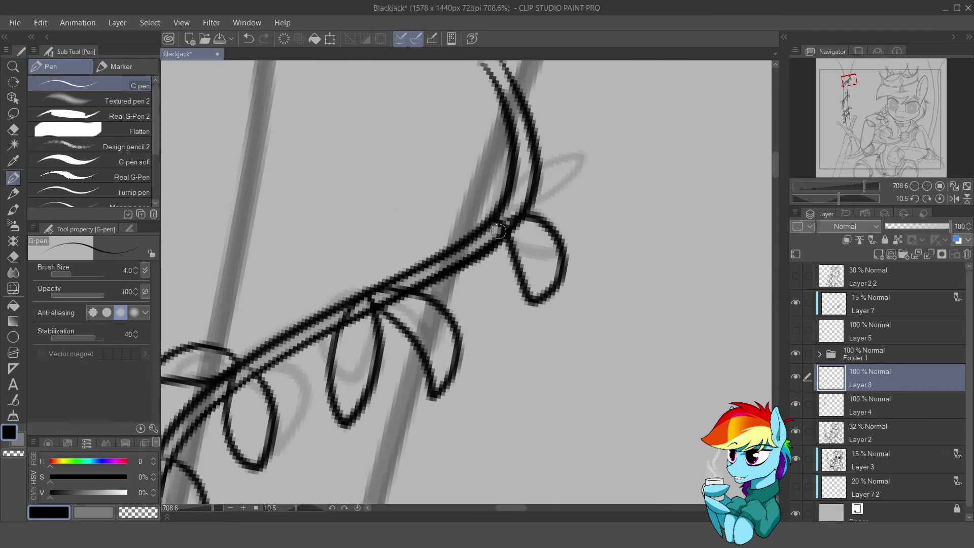
scroll(509, 225, up, 2)
- Erase the stem lines overlapping the topmost vine's leaves on Layer 4 with the size 7 hard eraser
scroll(457, 254, down, 4)
key(alt+[)
key(e)
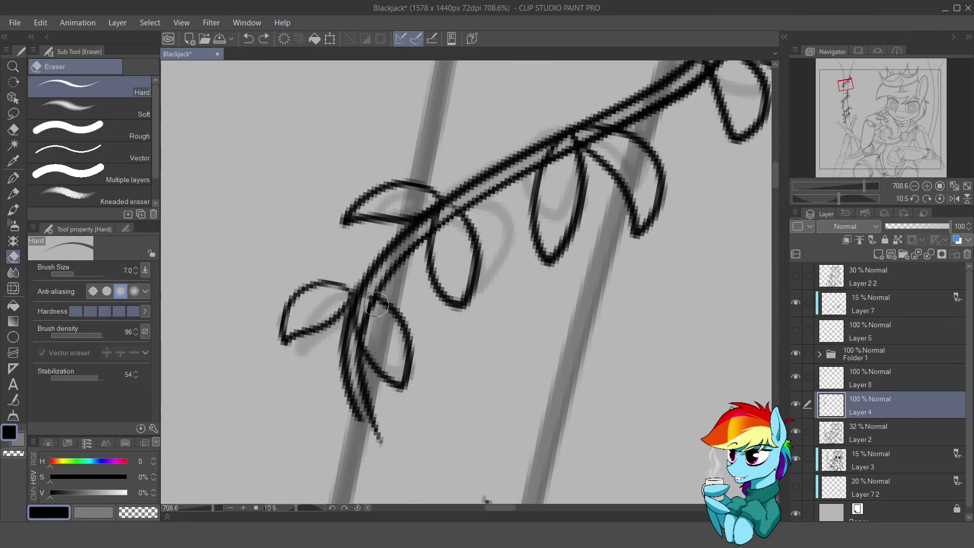
key([)
scroll(444, 261, up, 3)
scroll(576, 179, right, 3)
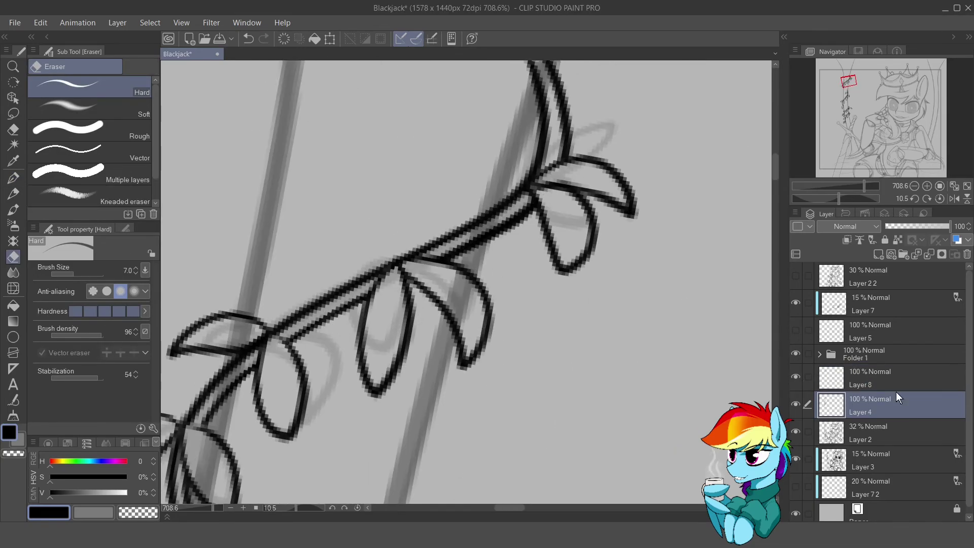
- Merge Layer 8 down into Layer 4 to combine the topmost vine's leaves with the stem line art
key(p)
scroll(396, 278, down, 2)
scroll(395, 277, left, 2)
scroll(346, 334, right, 2)
scroll(347, 334, down, 2)
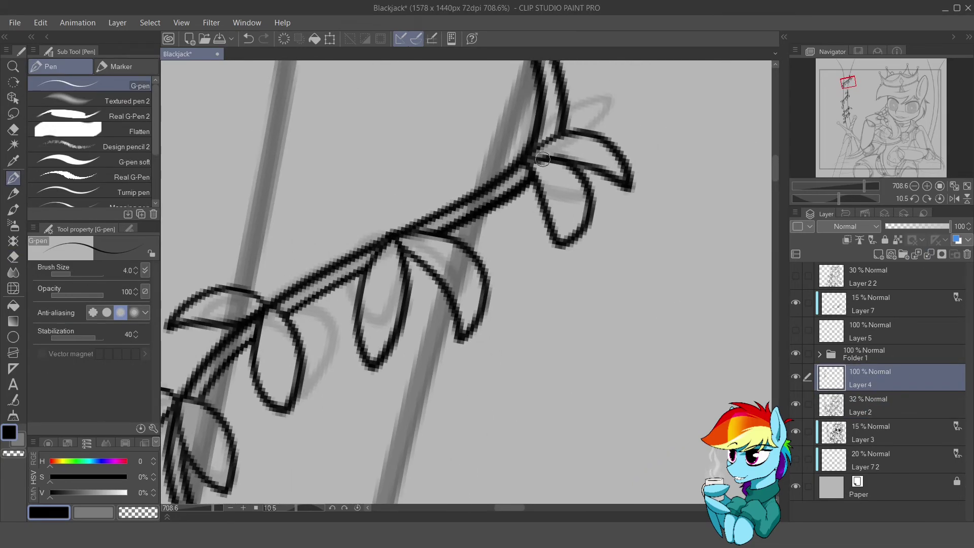
drag(347, 334, 437, 146)
scroll(556, 374, down, 5)
drag(556, 373, 491, 387)
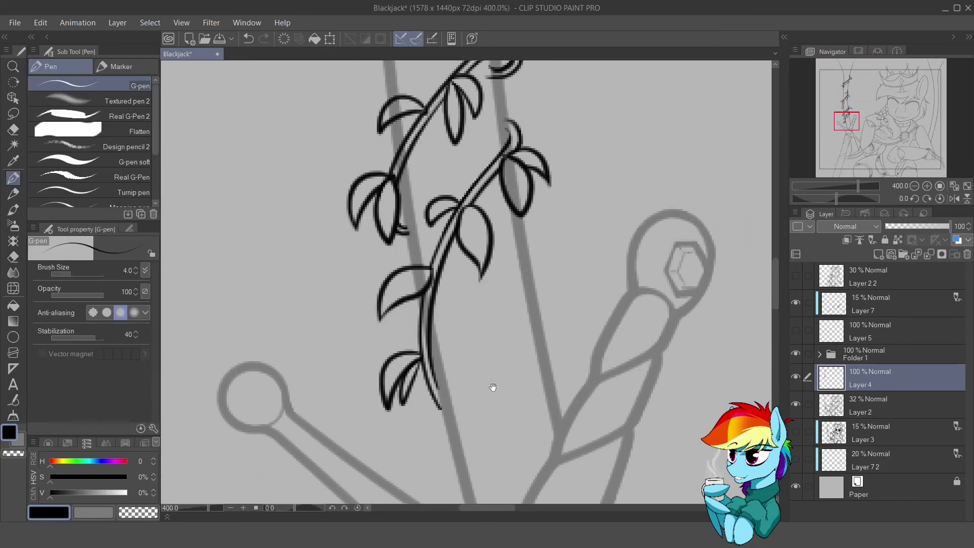
- Erase the excess stem end above the topmost vine's upper leaves on Layer 4 with the hard eraser at size 8
scroll(482, 289, up, 4)
key(e)
scroll(424, 341, down, 2)
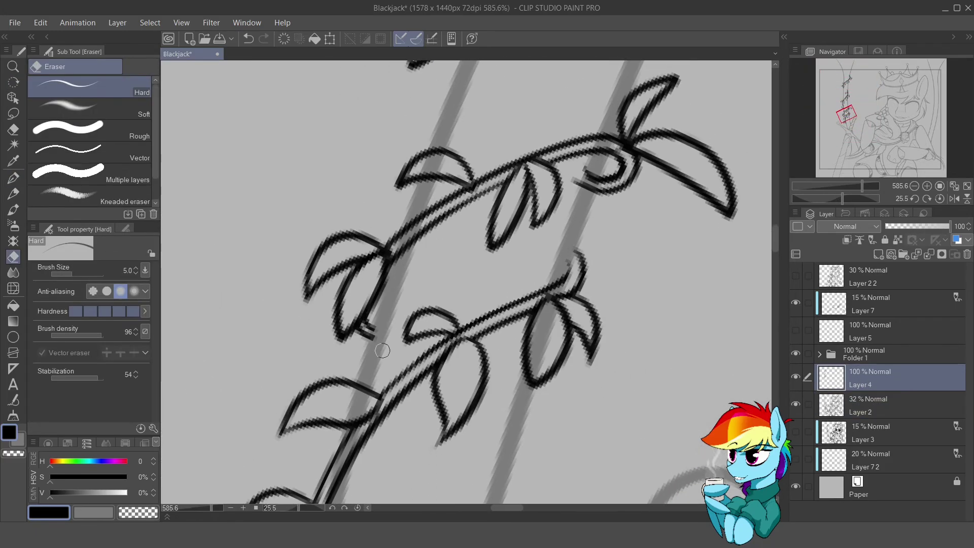
scroll(376, 348, up, 2)
key(])
scroll(562, 224, up, 5)
key(])
key(])
key(])
key(])
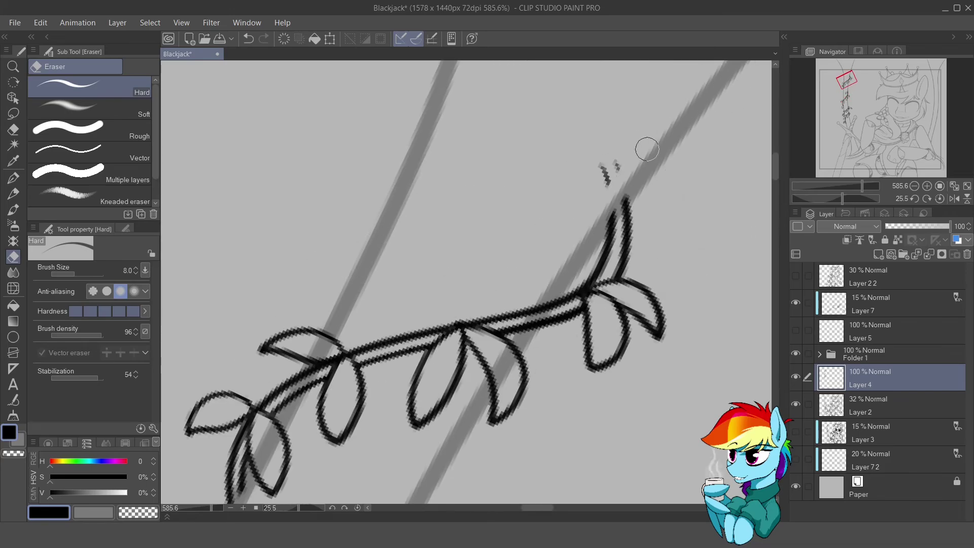
- Switch to Layer 2 and erase the pillar lines running through the vine stems and leaves with the size 7 hard eraser
ctrl+shift+click(524, 277)
key(])
drag(559, 233, 468, 366)
scroll(467, 366, down, 5)
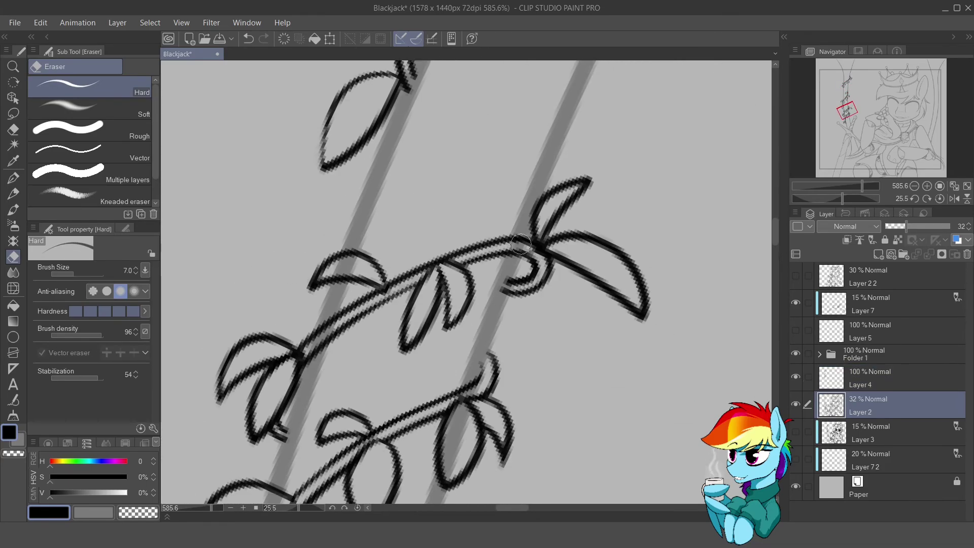
key([)
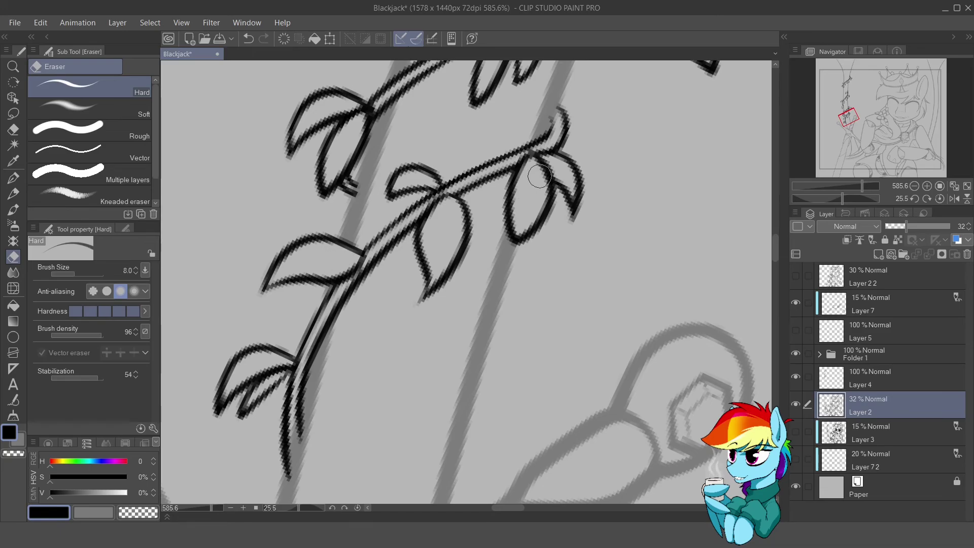
- Raise Layer 2's opacity to 100% and merge the vine line art on Layer 4 down into it
key(ctrl+0)
scroll(457, 278, up, 5)
key(p)
mouse_move(456, 278)
mouse_down()
mouse_move(300, 327)
mouse_move(300, 423)
mouse_up()
scroll(472, 399, up, 10)
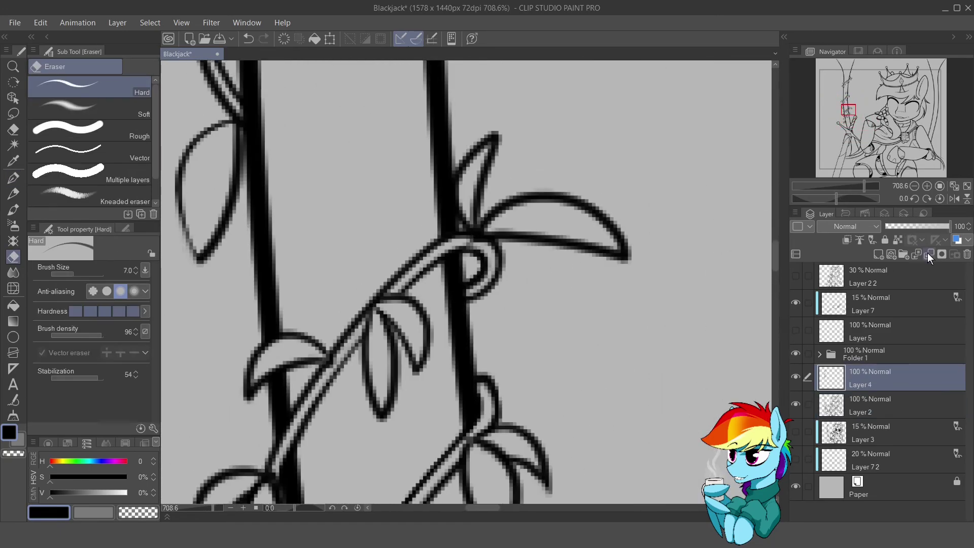
key(ctrl+0)
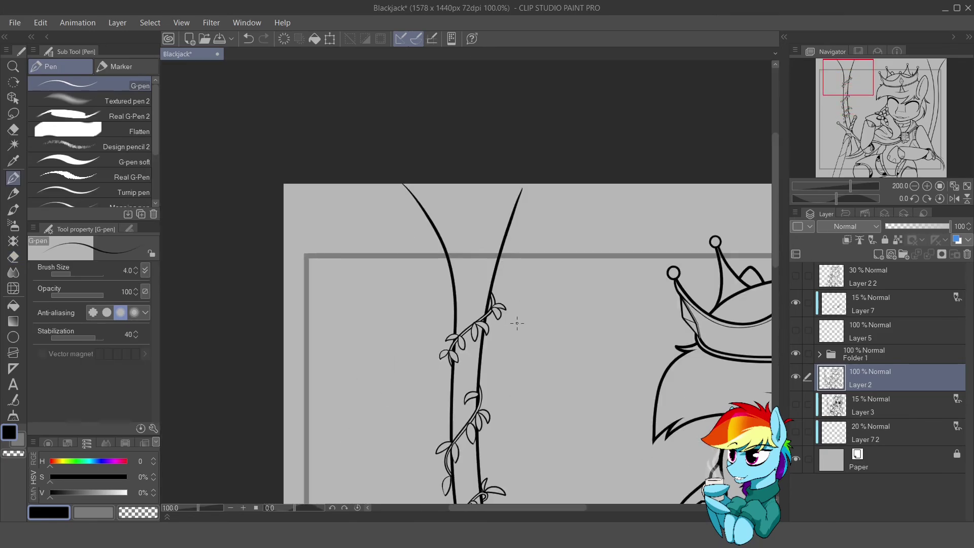